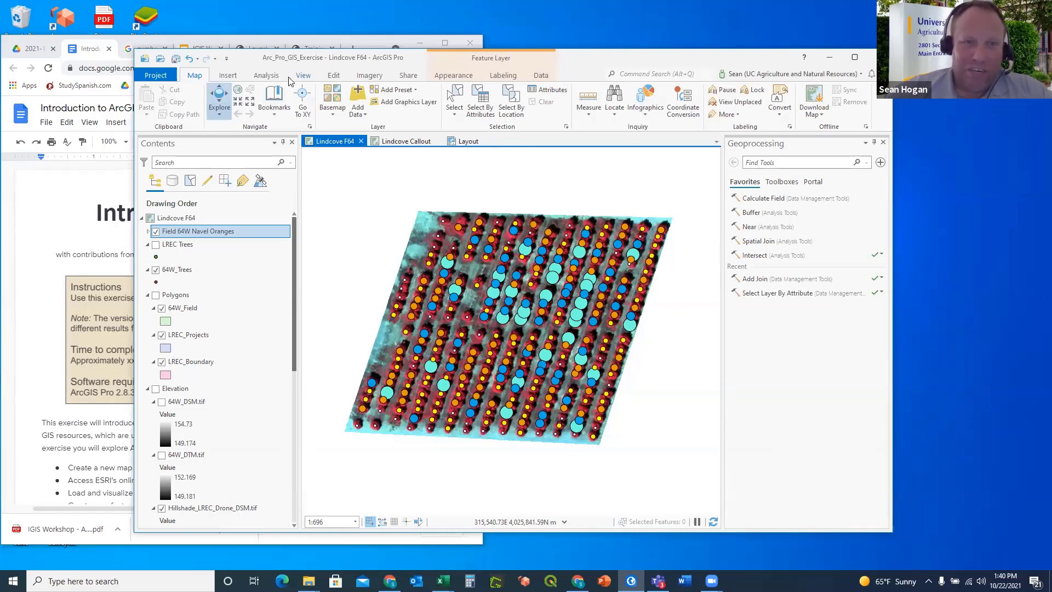
# Search the geoprocessing tools for "hillsh".
pyautogui.click(765, 164)
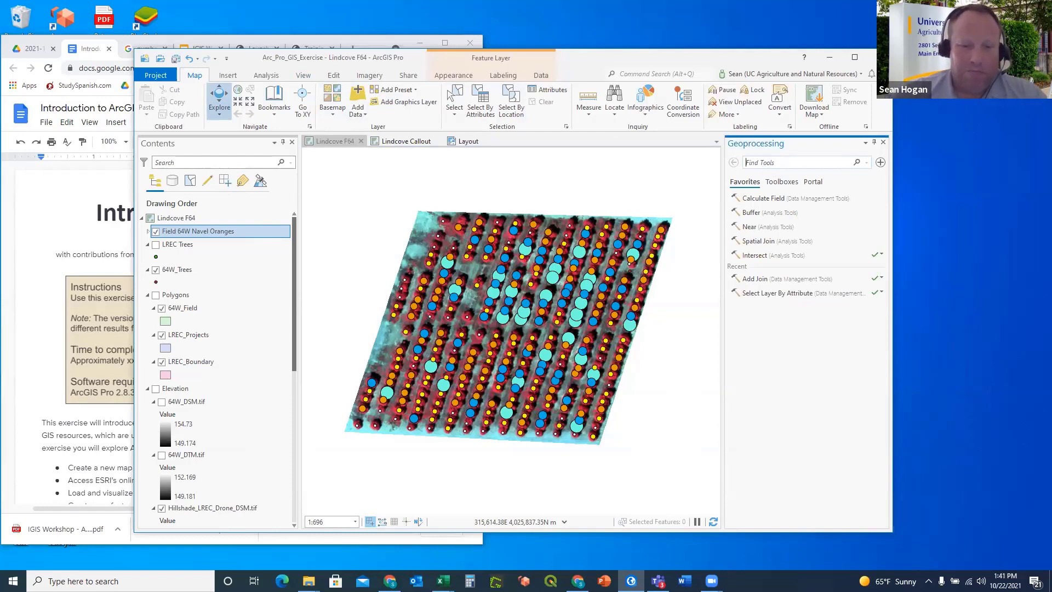
pyautogui.write('hillsh')
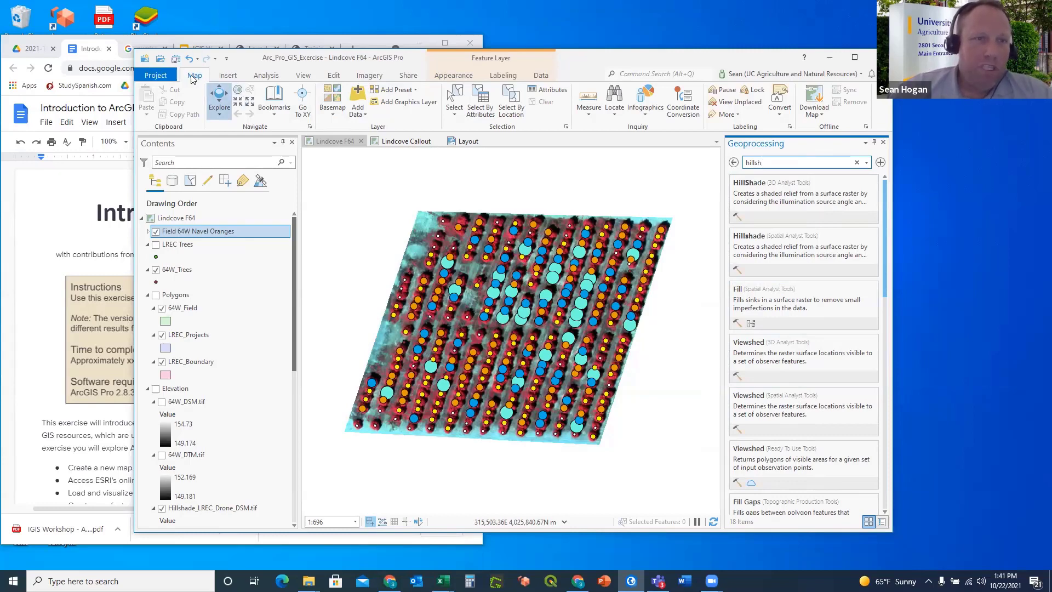
# Review the insertion, analysis, view, editing and imagery commands available for the Lindcove F64 map.
pyautogui.click(229, 75)
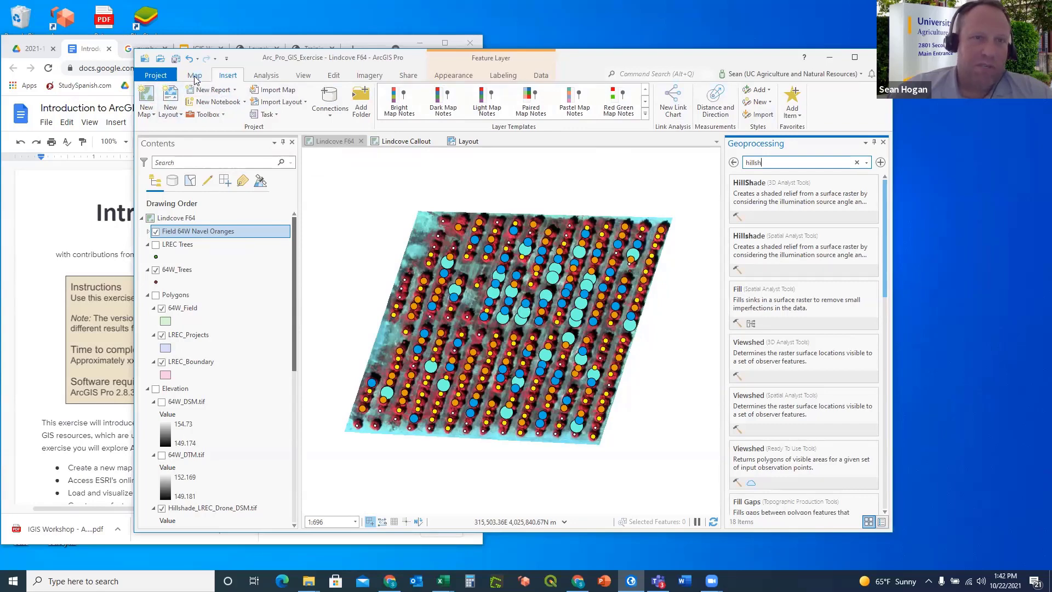
pyautogui.click(264, 75)
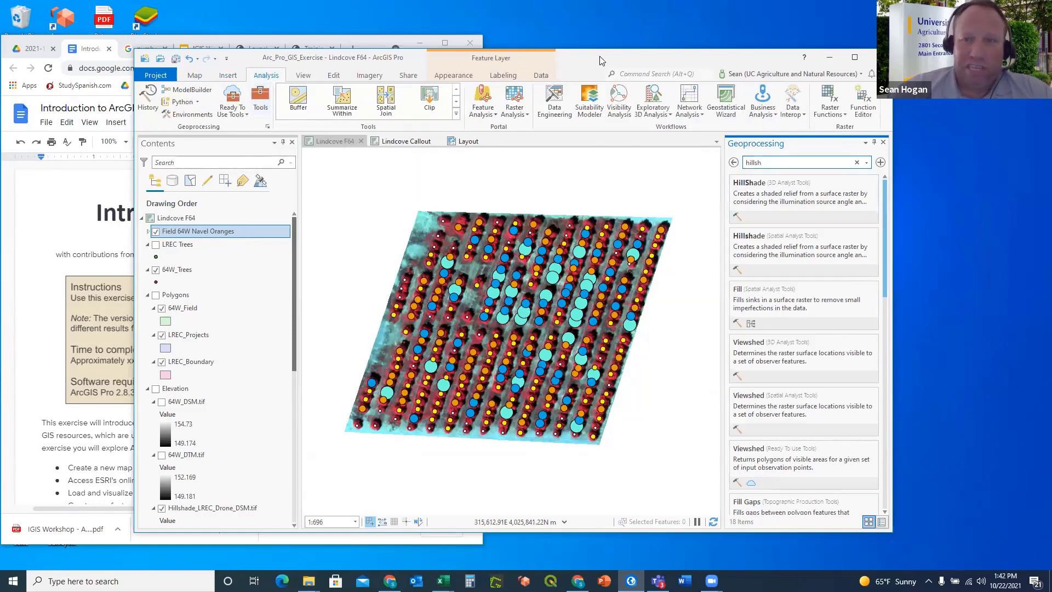
pyautogui.click(302, 76)
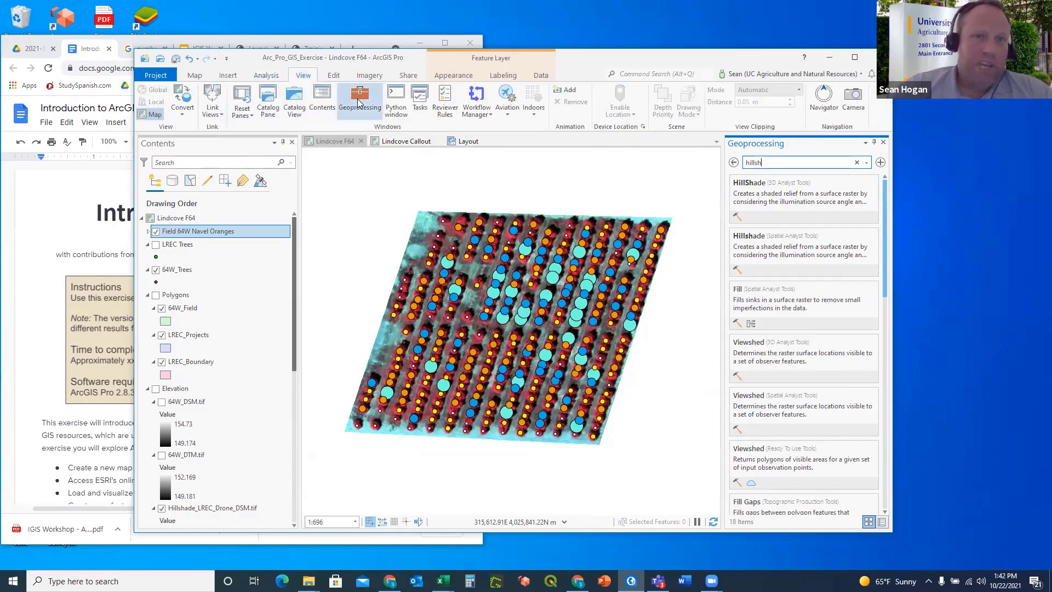
pyautogui.click(262, 77)
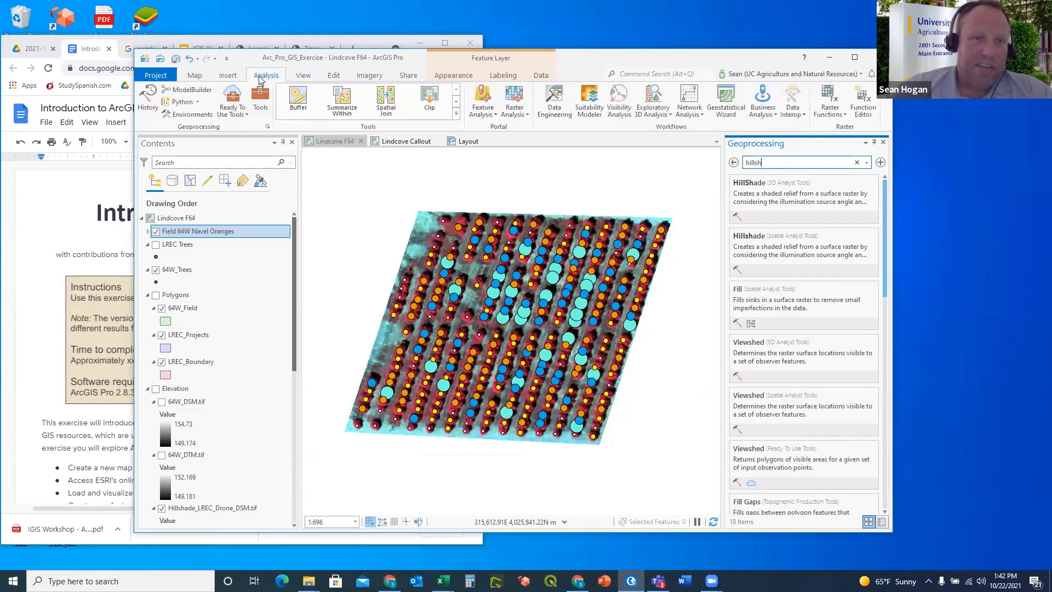
pyautogui.click(303, 76)
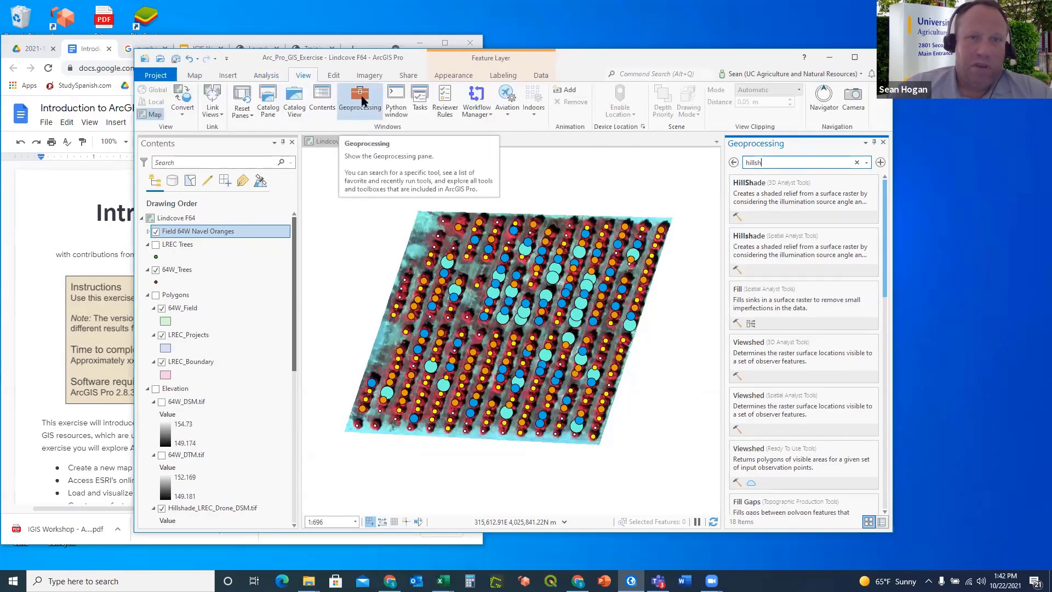
pyautogui.click(334, 76)
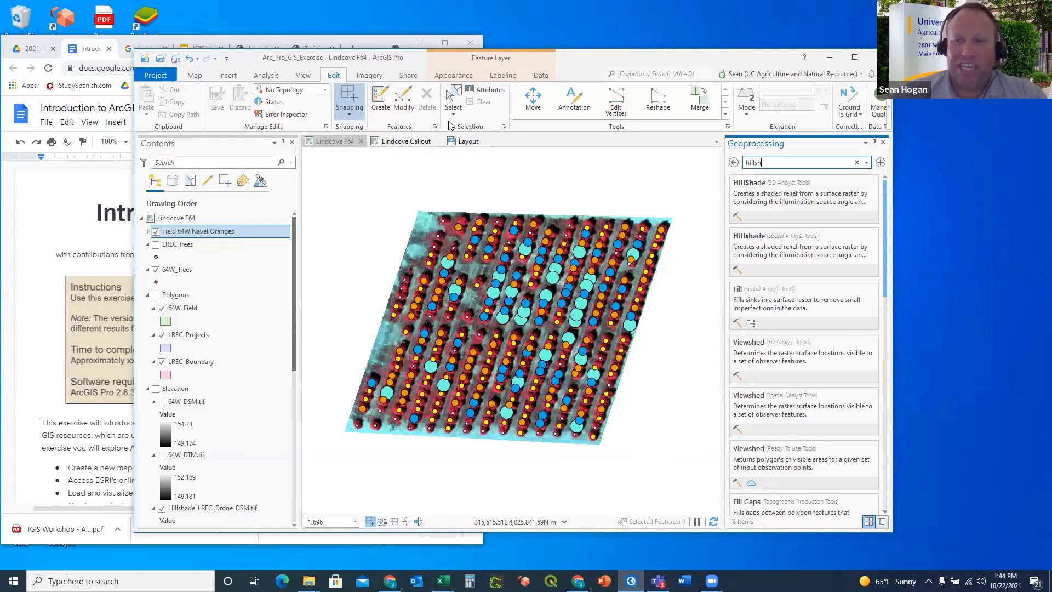
pyautogui.click(414, 142)
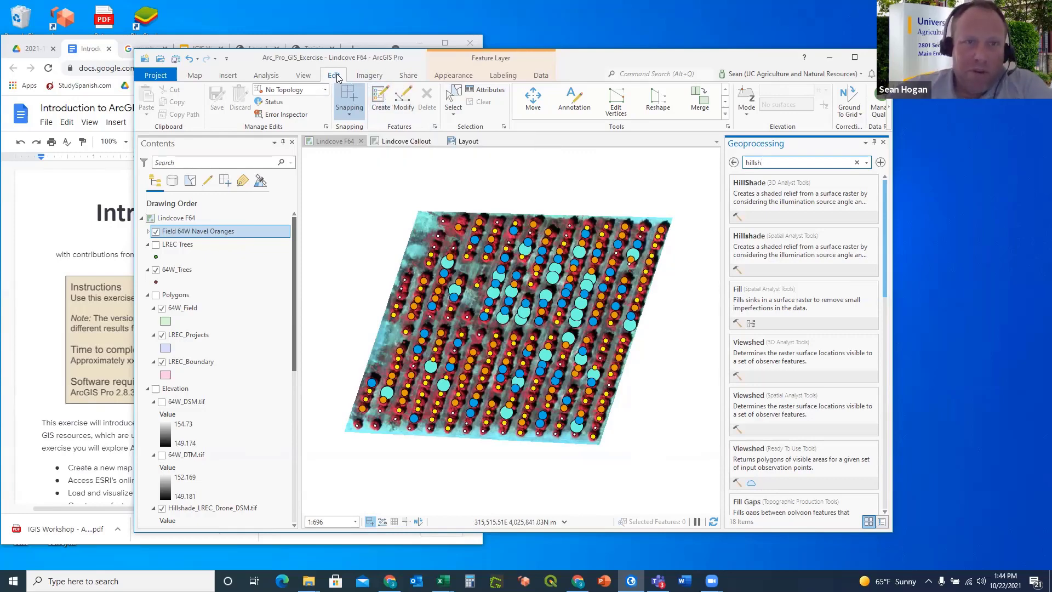
pyautogui.click(369, 76)
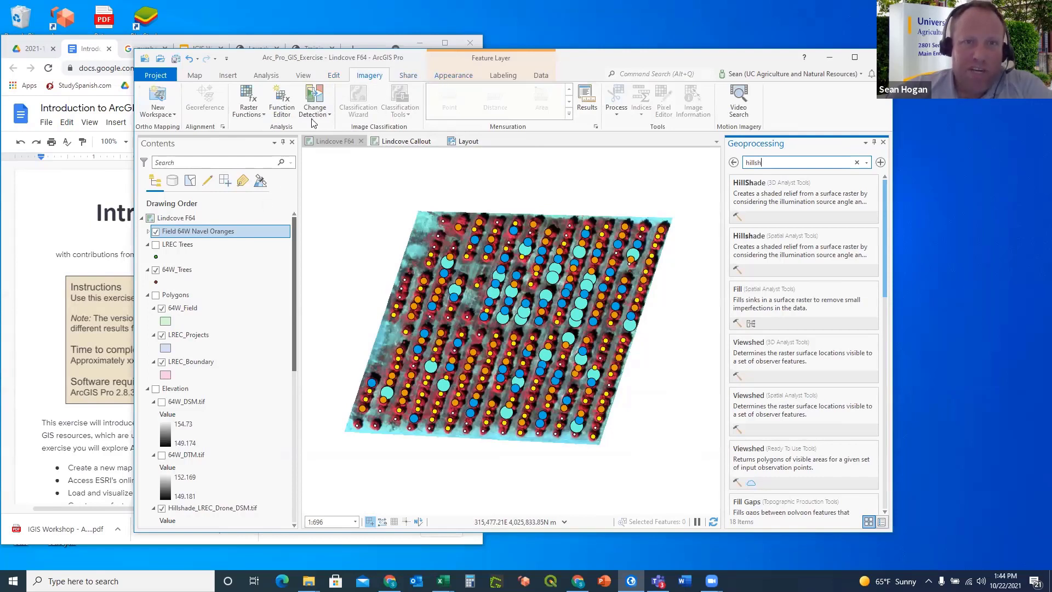
# Select the LREC_Drone_DSM.tif layer in the Elevation group and review its symbology types and raster data options.
pyautogui.click(176, 390)
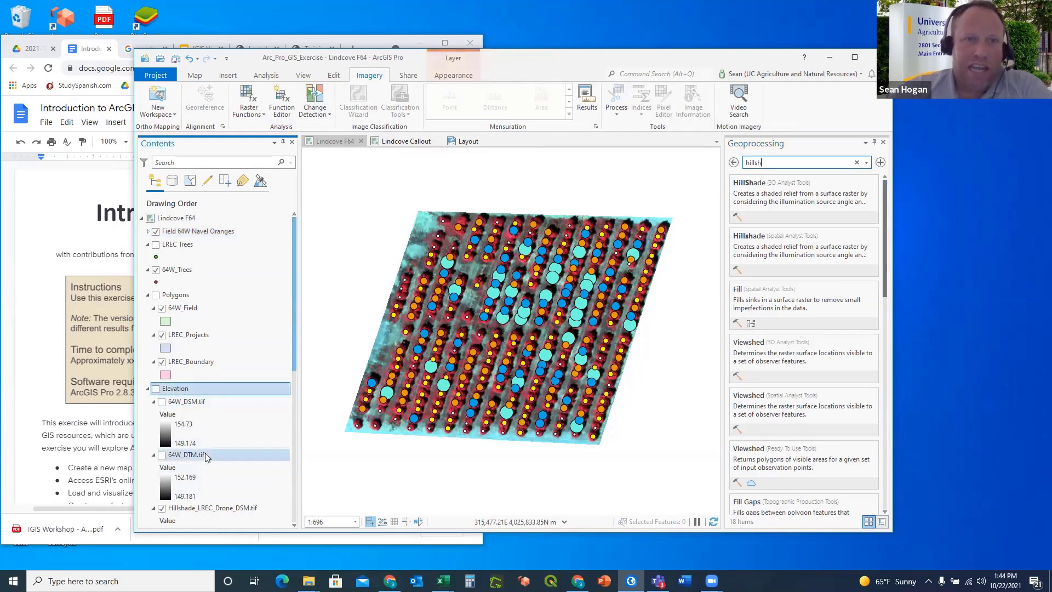
pyautogui.scroll(-3, 205, 453)
pyautogui.click(194, 484)
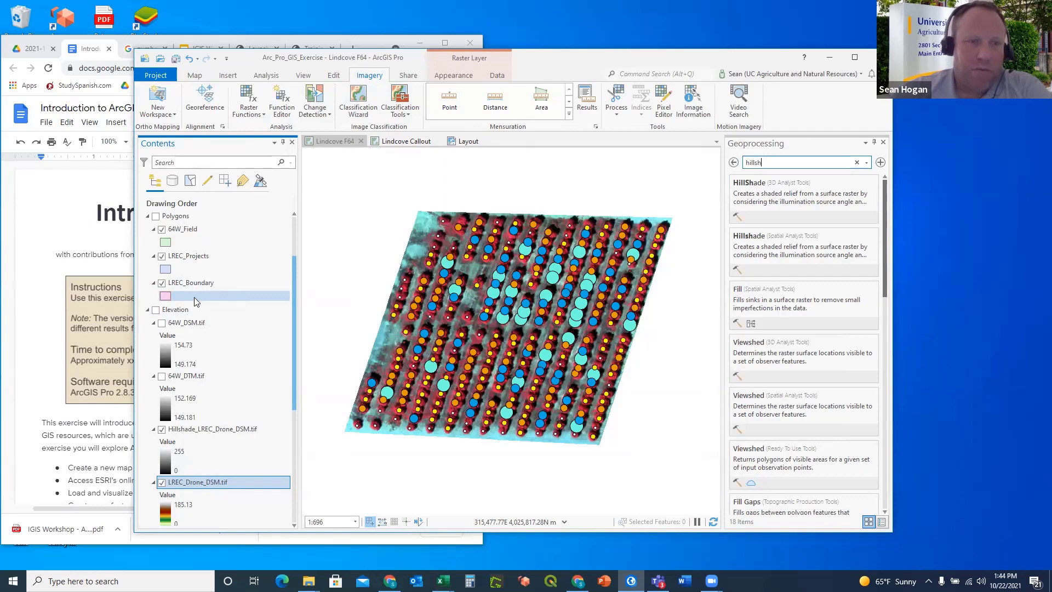
pyautogui.click(184, 484)
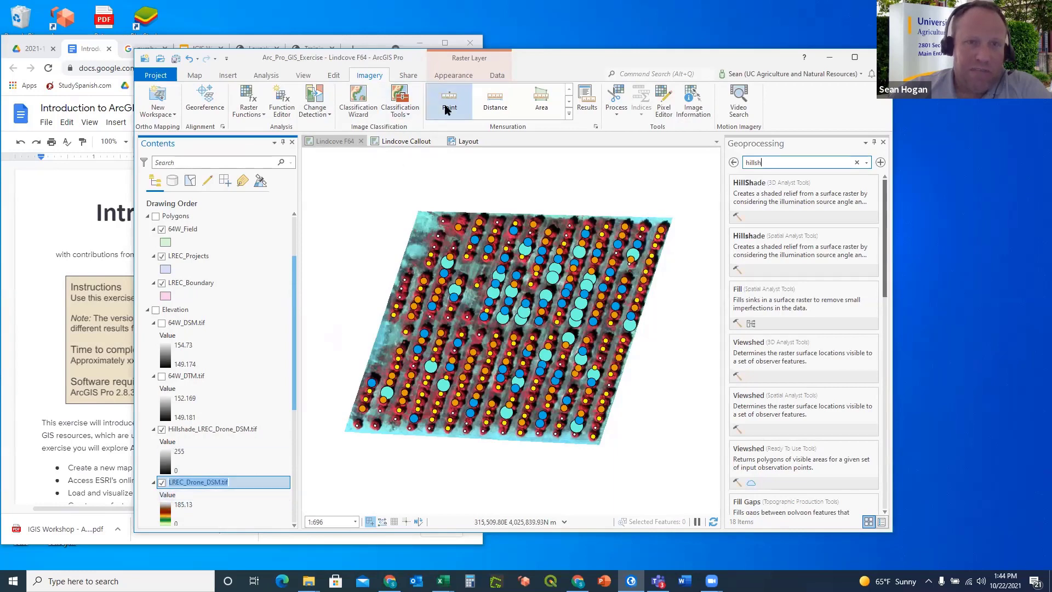
pyautogui.click(410, 77)
pyautogui.click(445, 75)
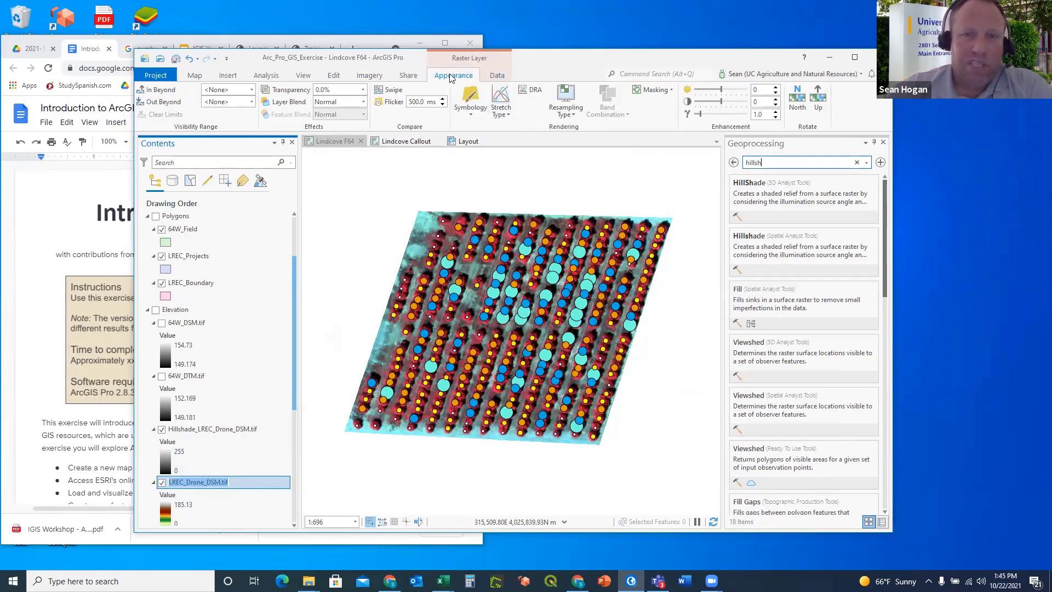
pyautogui.click(473, 114)
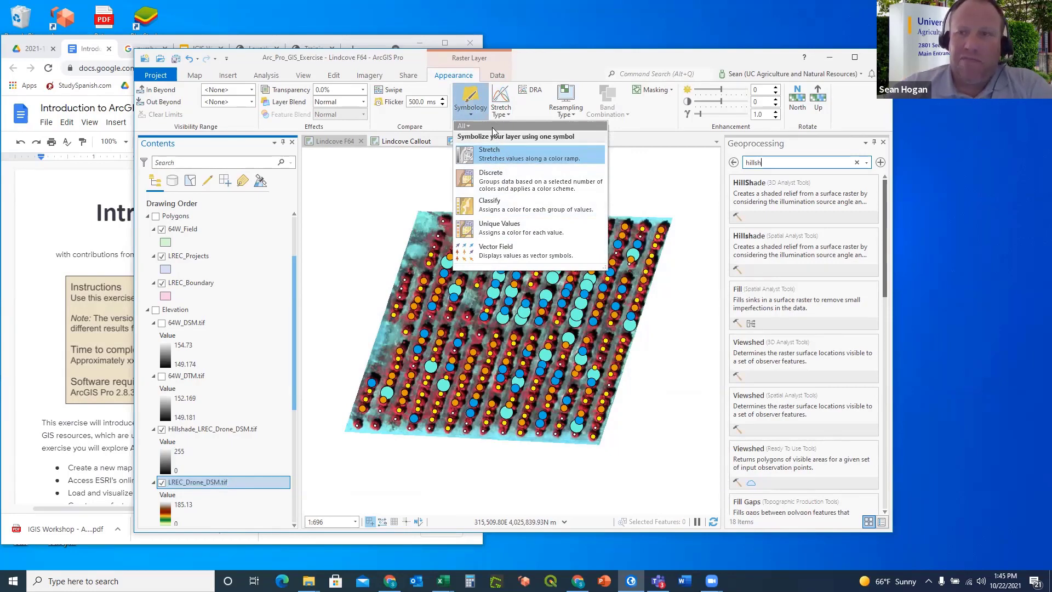
pyautogui.click(499, 77)
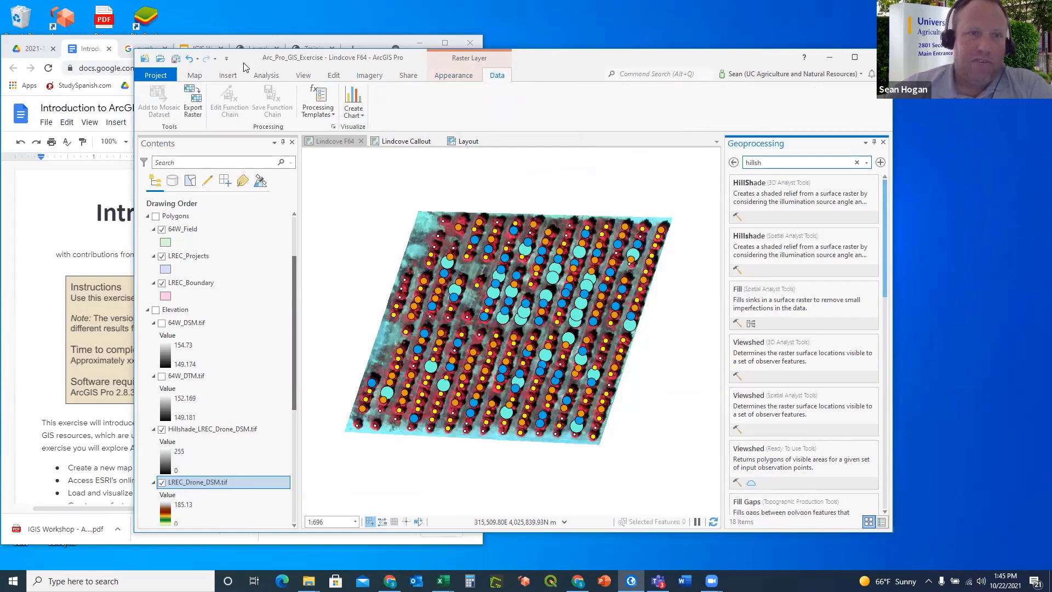
# Try the Select and Explore tools on the Lindcove F64 map and view the map's layout.
pyautogui.click(193, 78)
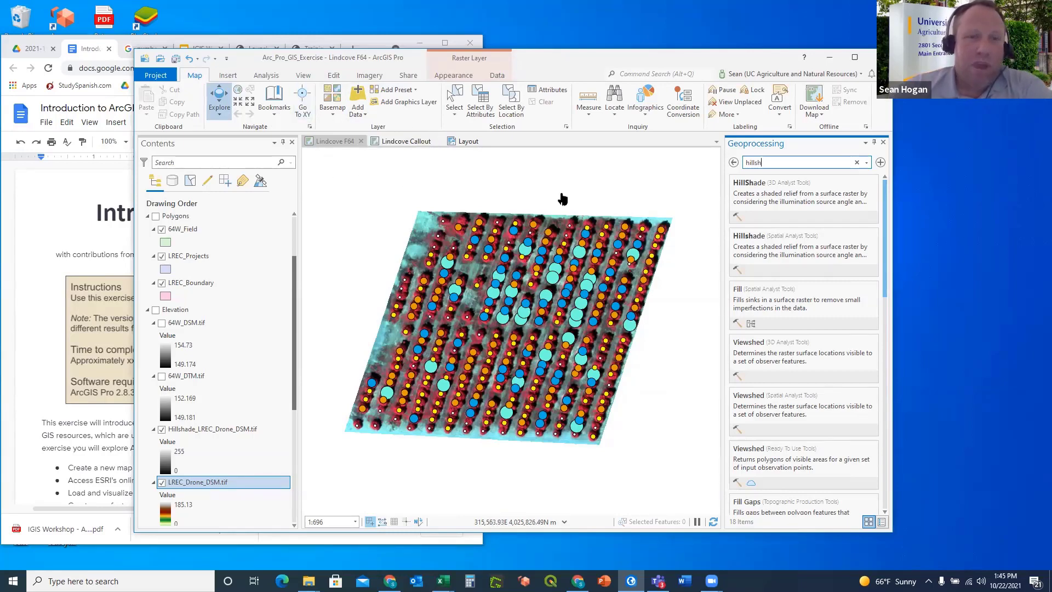
pyautogui.click(457, 99)
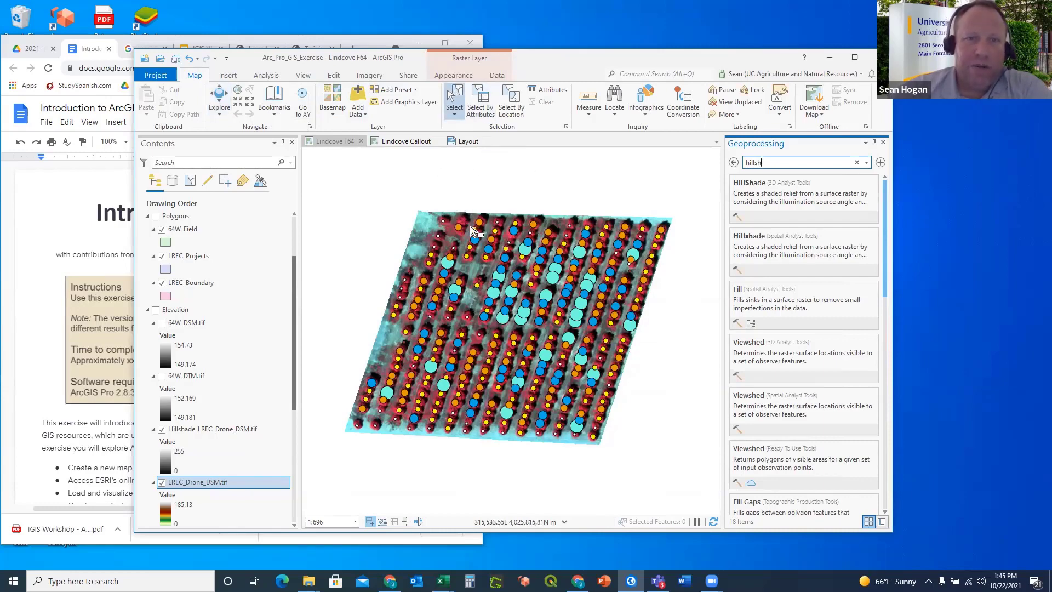
pyautogui.click(465, 200)
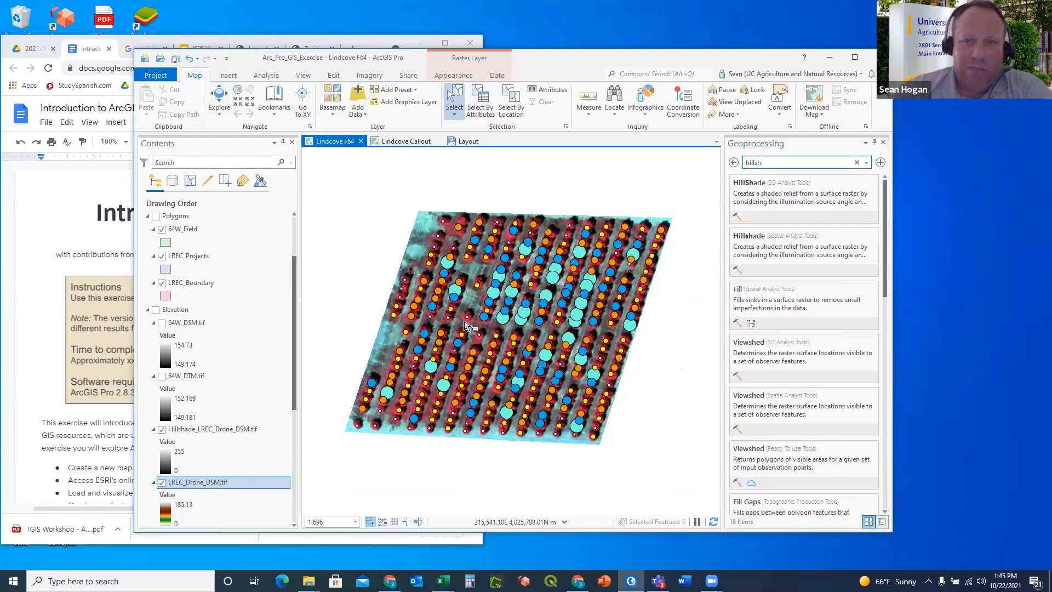
pyautogui.click(221, 97)
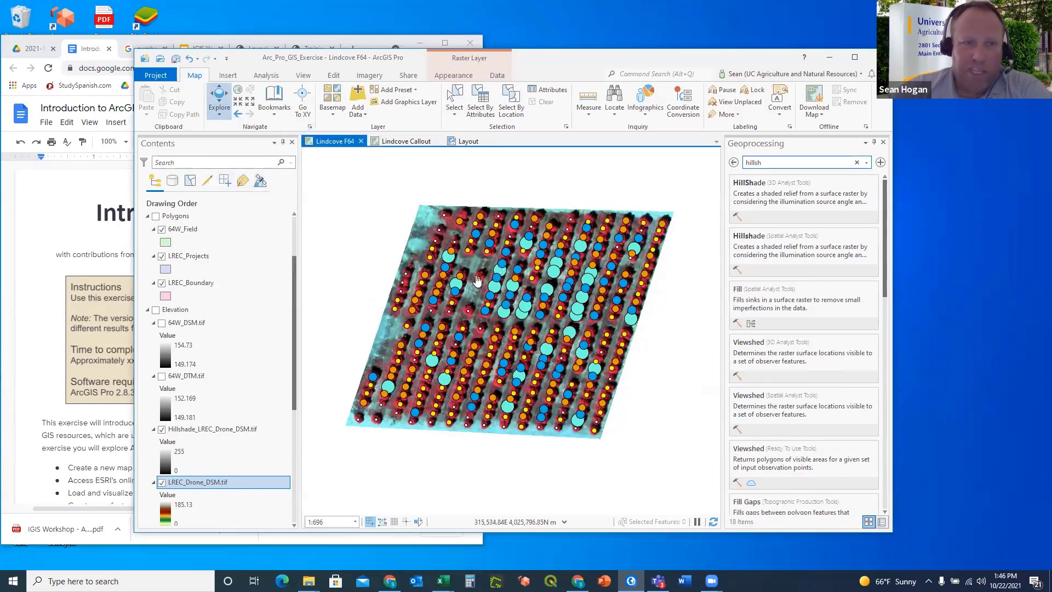
pyautogui.scroll(1, 477, 282)
pyautogui.scroll(-1, 477, 283)
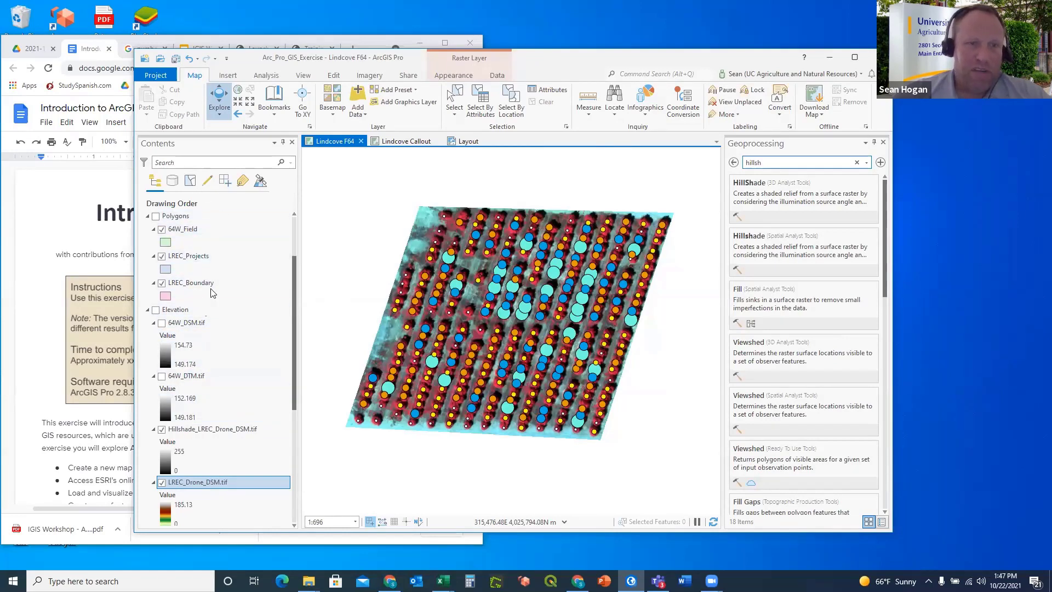
pyautogui.click(469, 141)
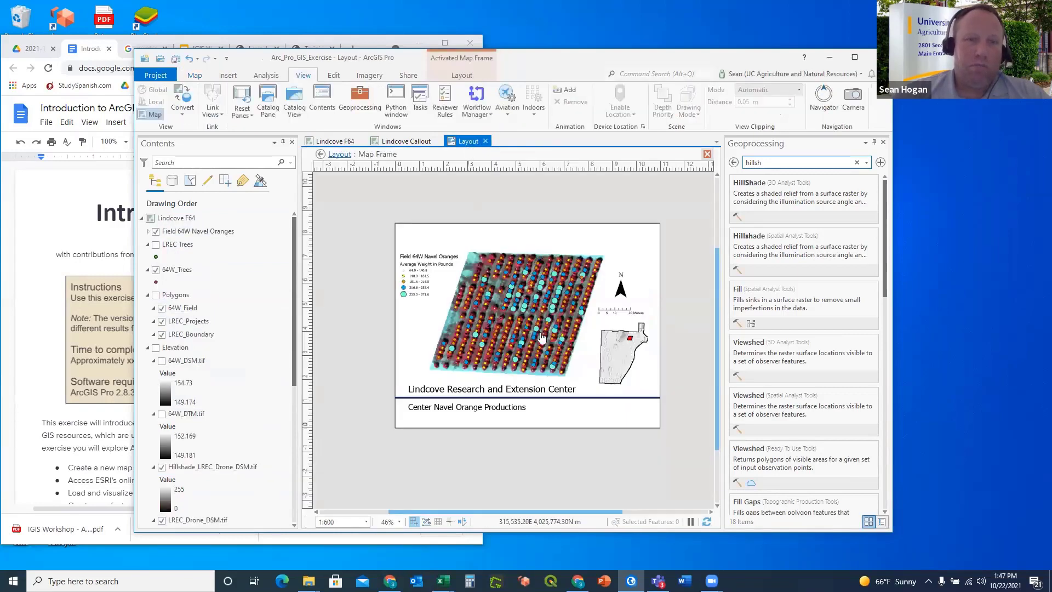
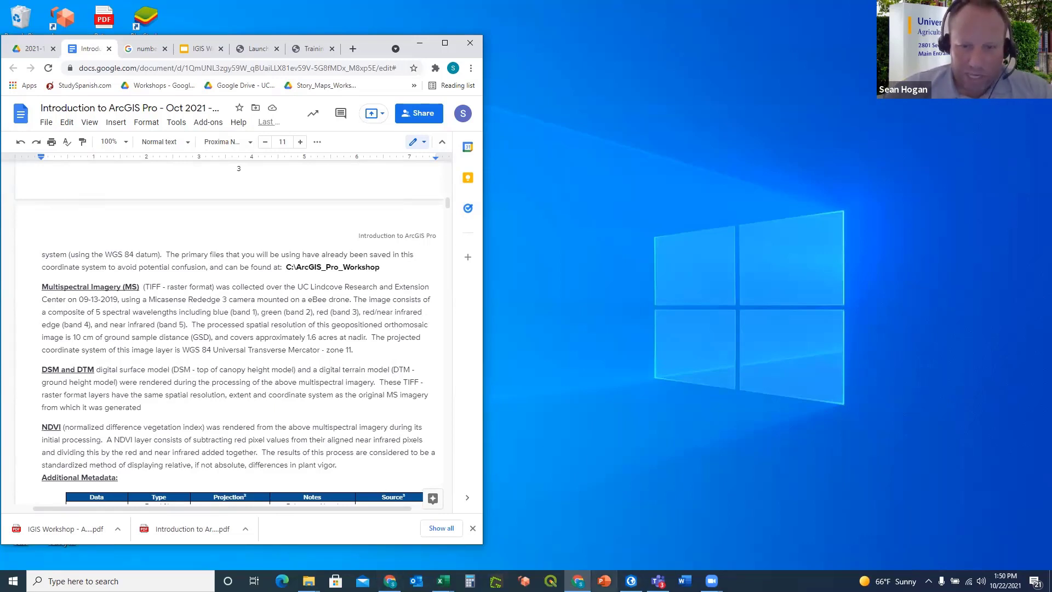
# Switch back to ArcGIS Pro and turn on the World Topographic Map and World Hillshade layers in the Lindcove F64 map.
pyautogui.click(632, 582)
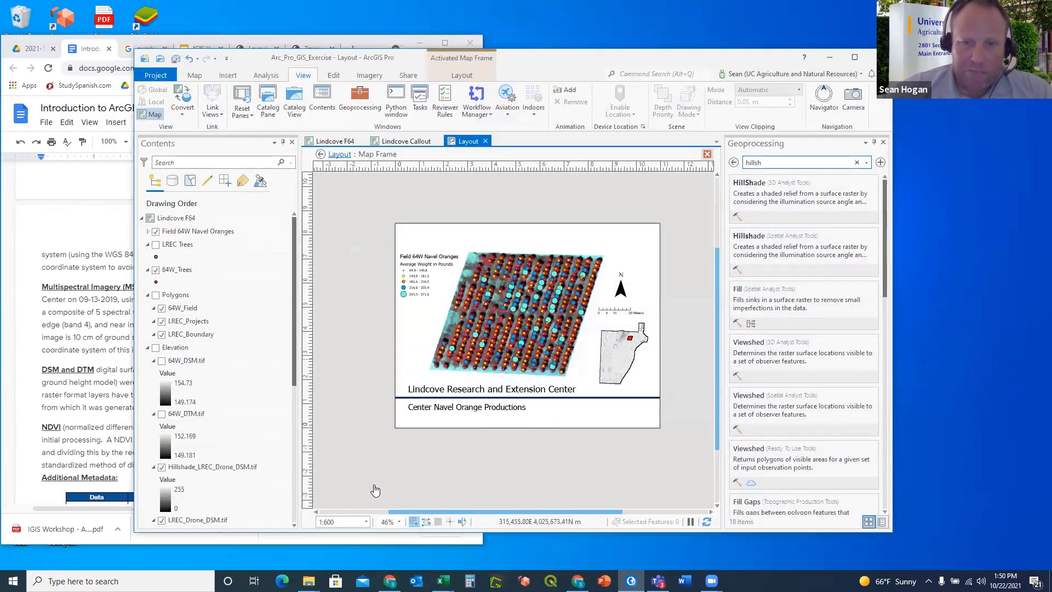
pyautogui.click(333, 141)
pyautogui.scroll(-6, 221, 373)
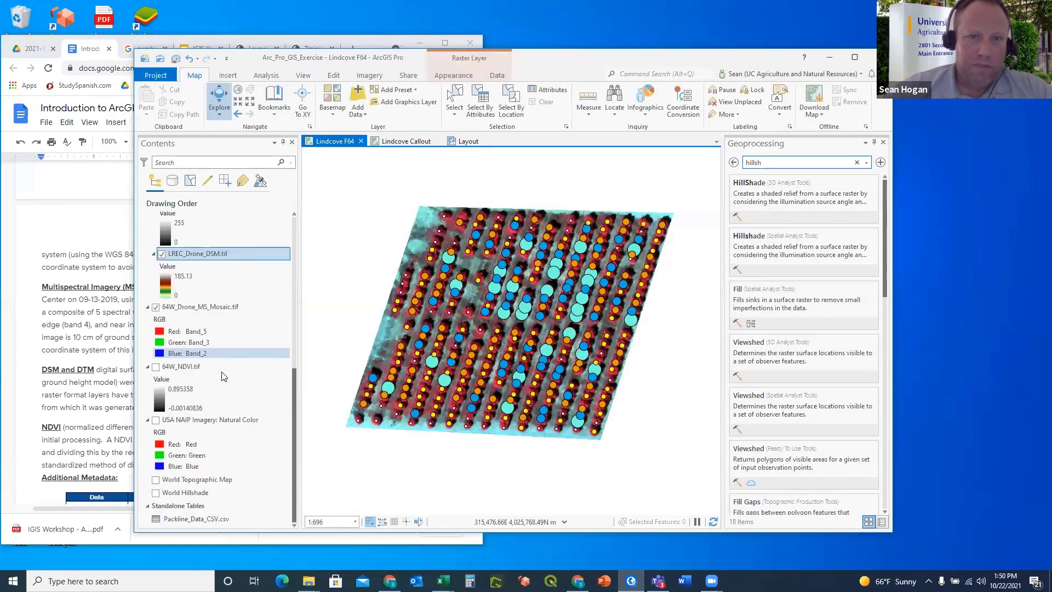
pyautogui.click(156, 481)
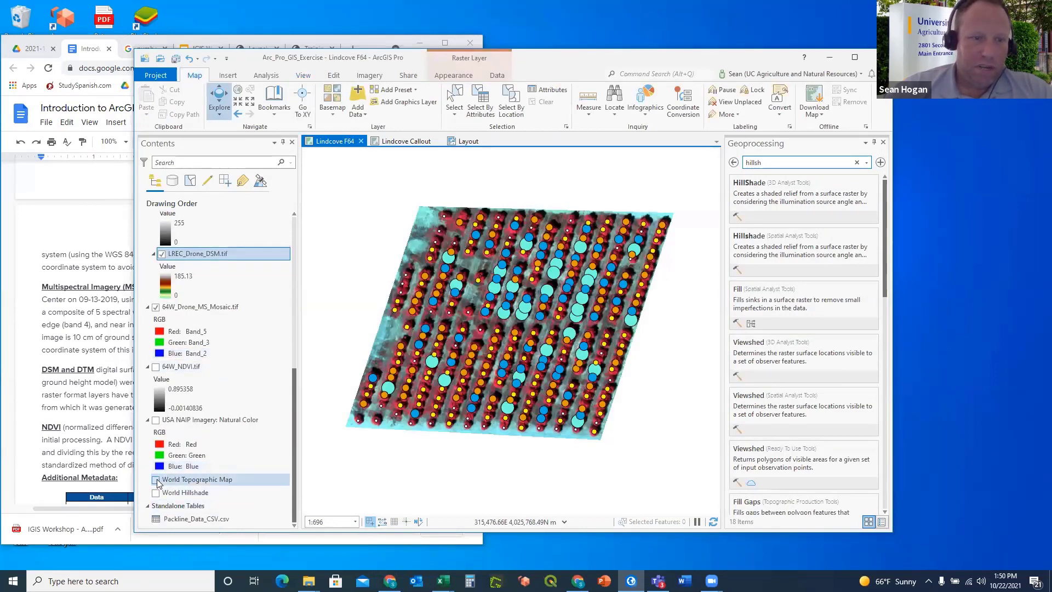
pyautogui.click(156, 492)
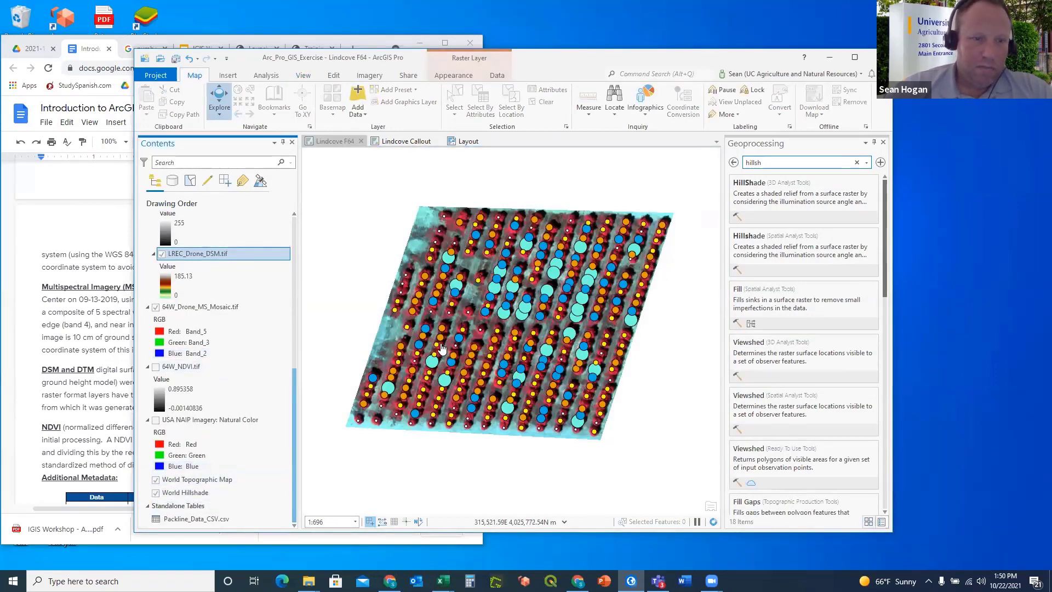
# Examine the location of the Lindcove field within California on the topographic basemap.
pyautogui.scroll(-6, 502, 307)
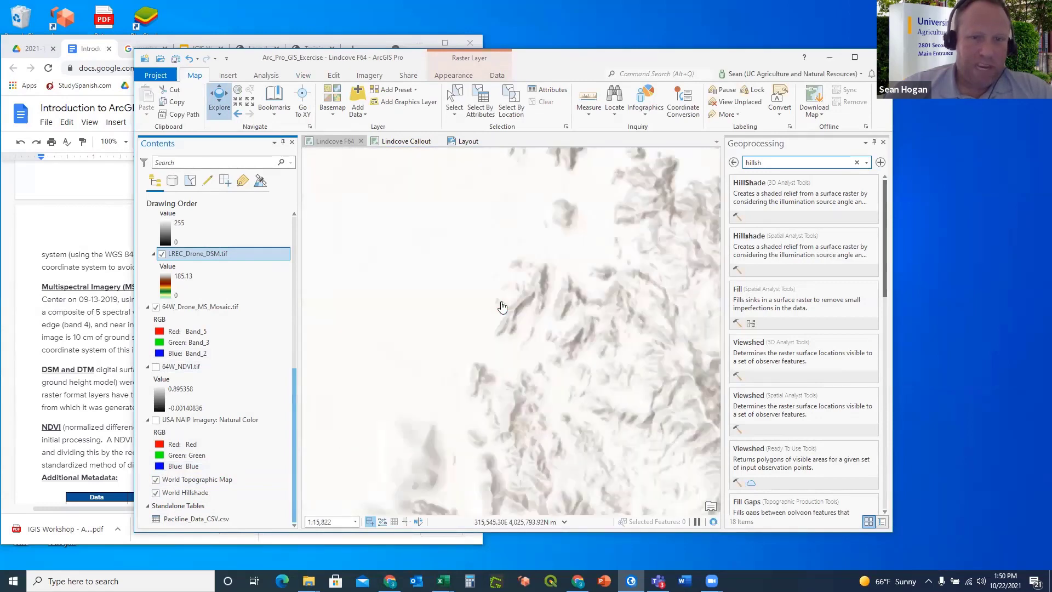
pyautogui.scroll(-6, 502, 307)
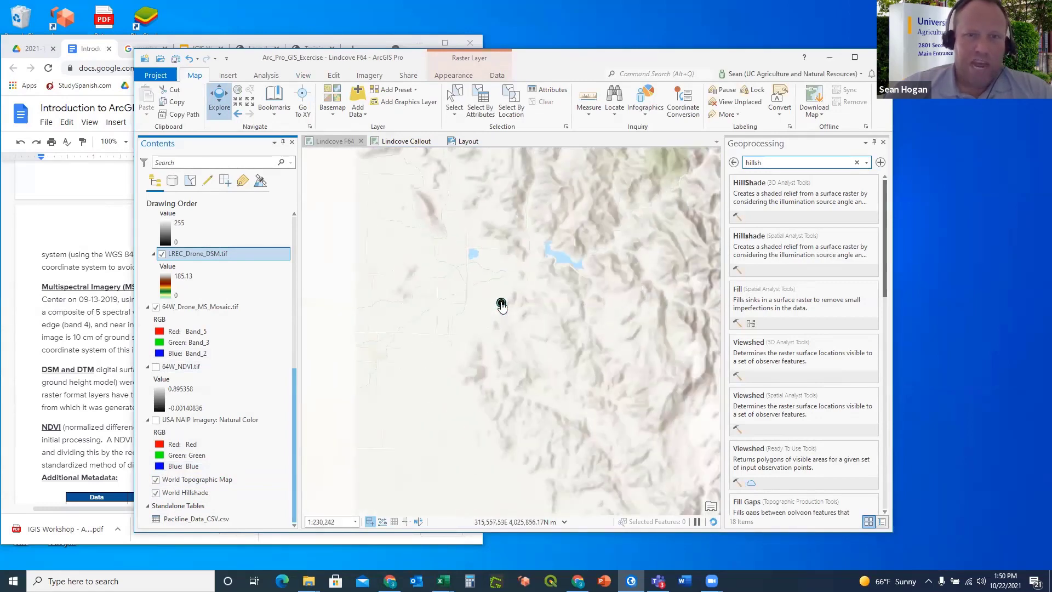
pyautogui.scroll(-5, 502, 307)
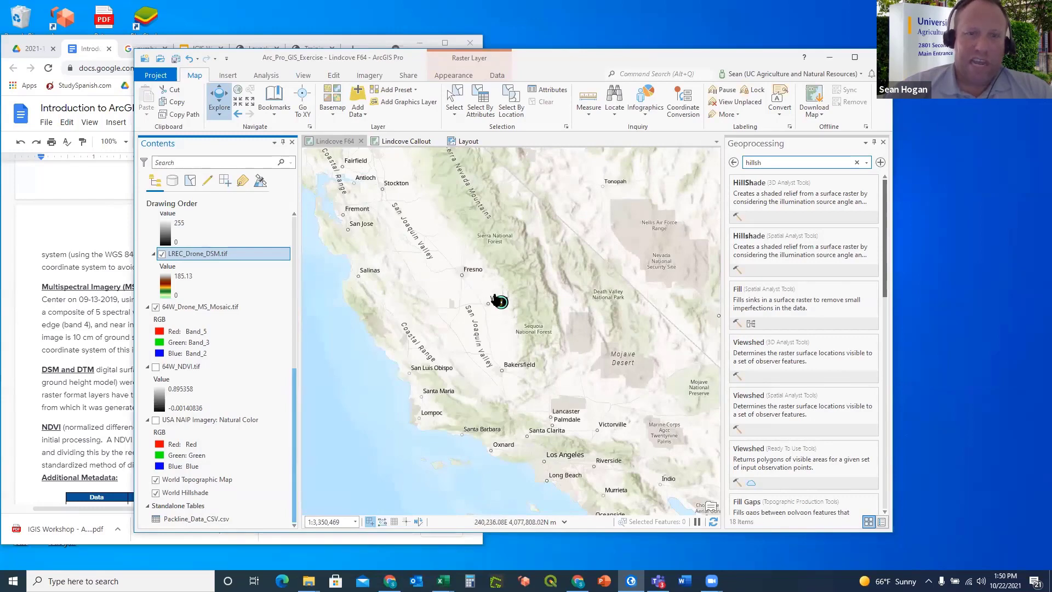
pyautogui.scroll(-3, 499, 304)
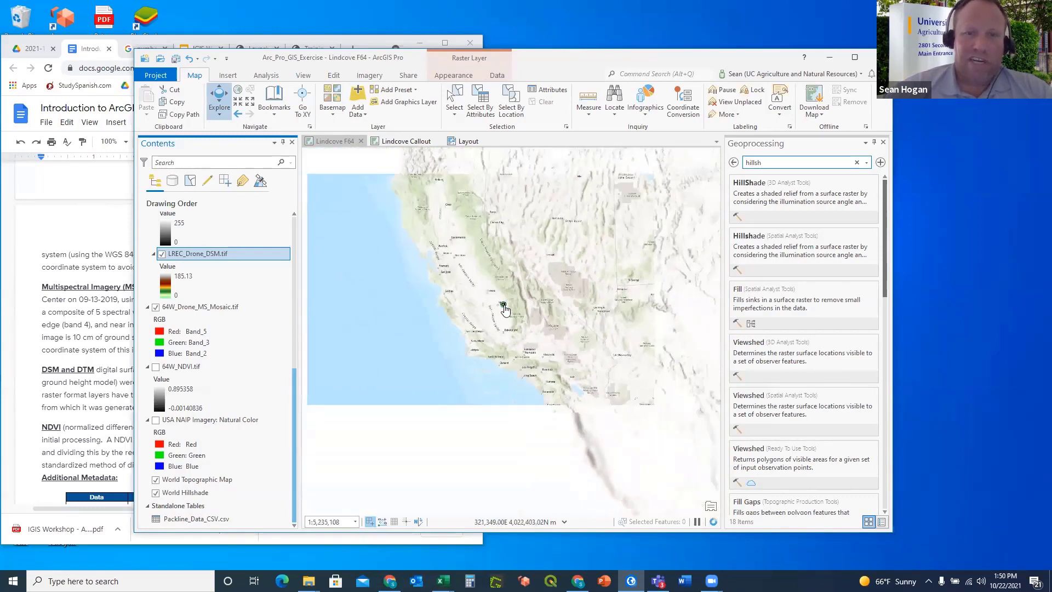
pyautogui.moveTo(453, 234); pyautogui.dragTo(472, 287)
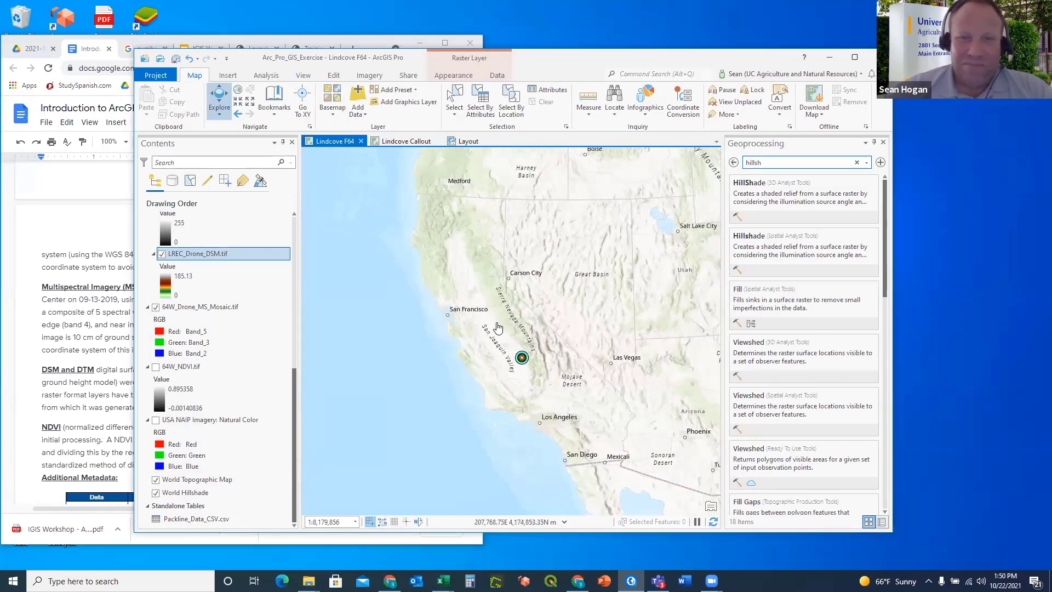
pyautogui.scroll(1, 499, 332)
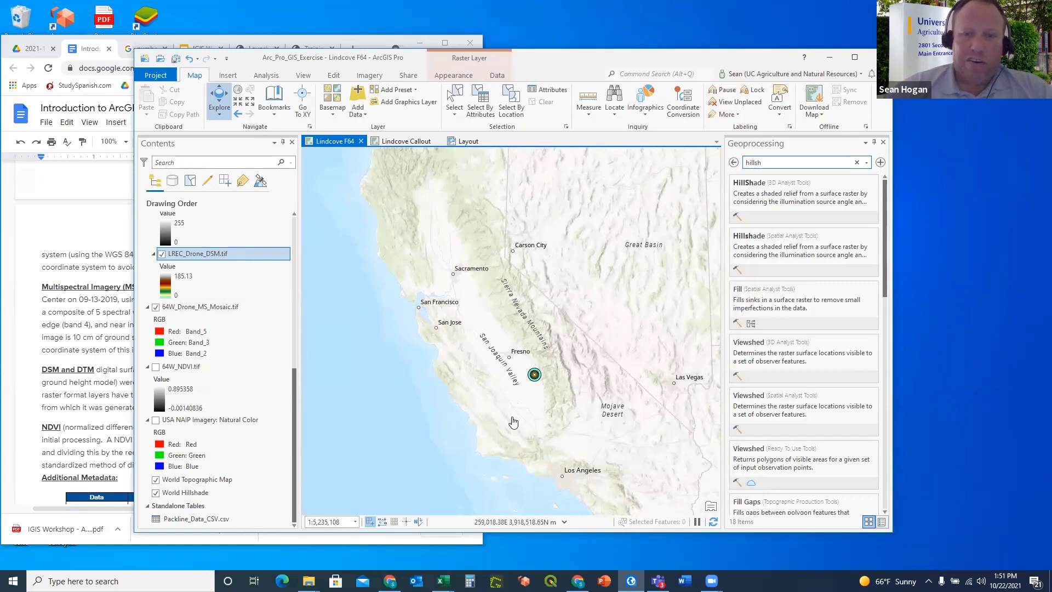
pyautogui.scroll(-2, 513, 422)
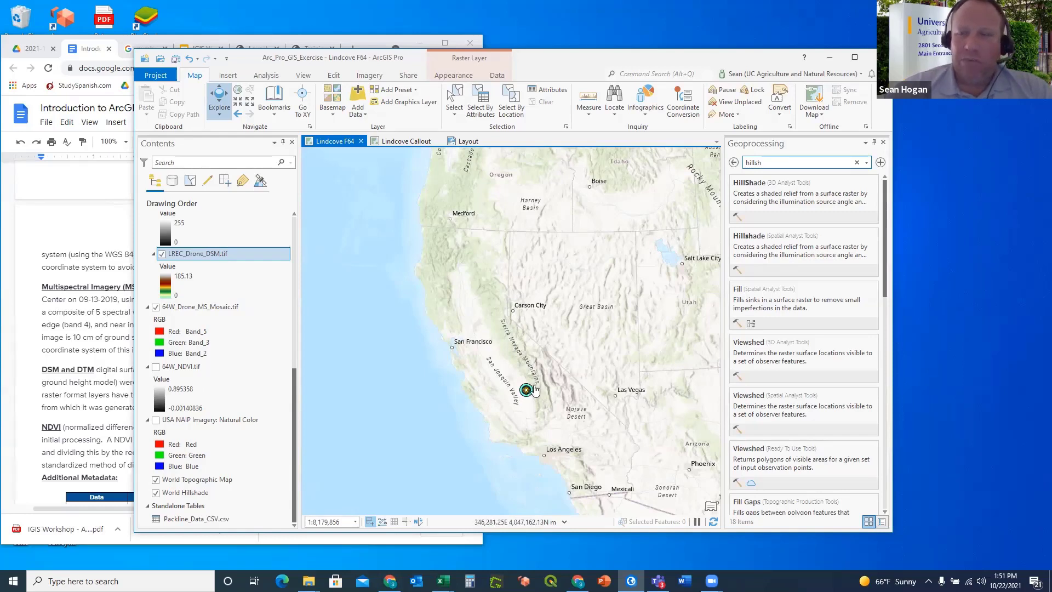
pyautogui.scroll(2, 528, 391)
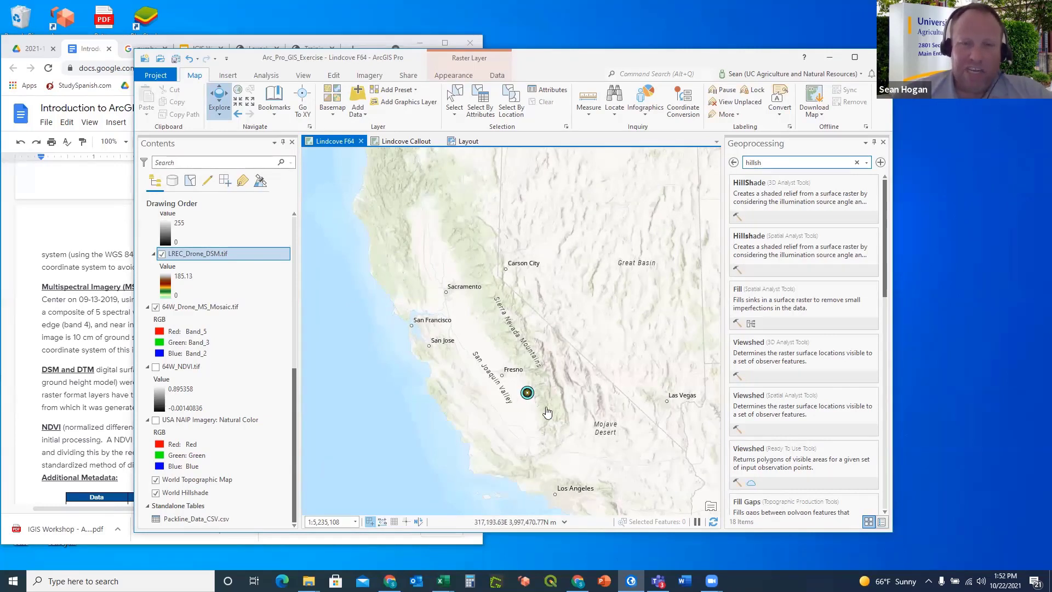
# Switch to the workshop guide in Google Docs and review the Additional Metadata table through to section 3.0 Create a New Map.
pyautogui.click(70, 255)
pyautogui.scroll(-4, 212, 375)
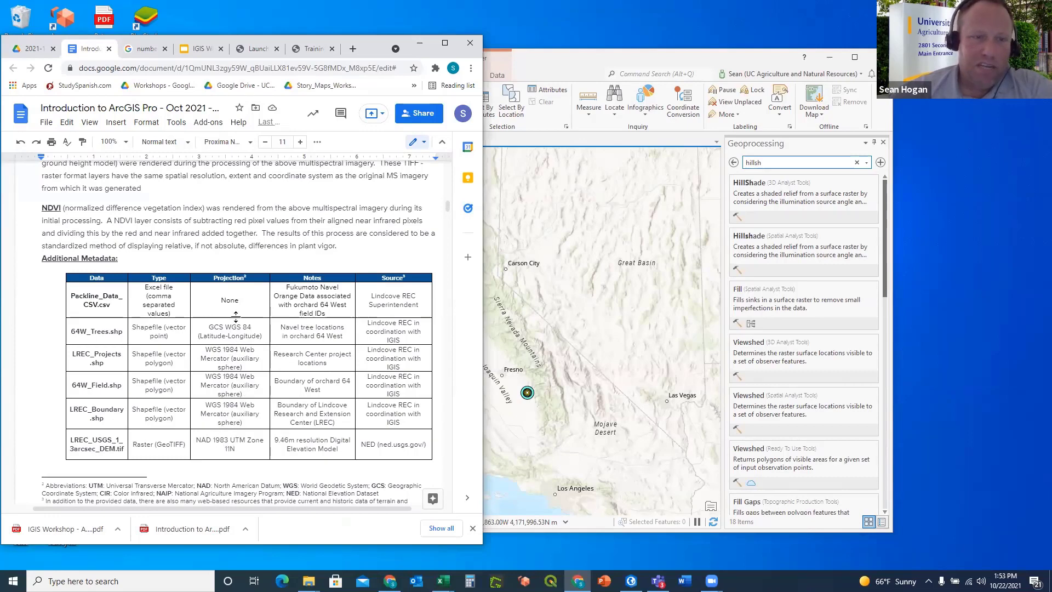
pyautogui.scroll(1, 326, 332)
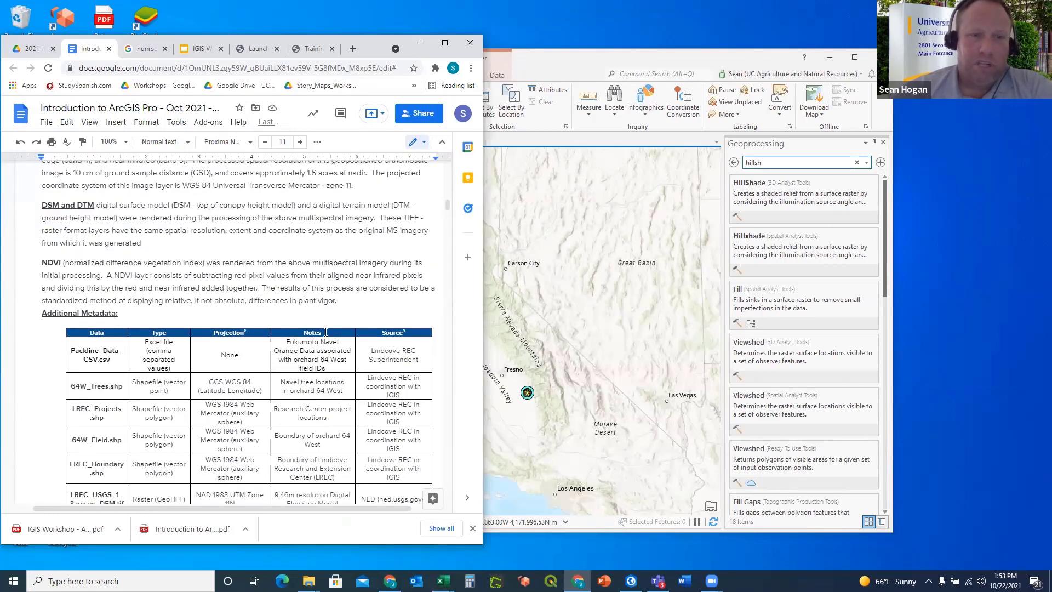
pyautogui.scroll(-1, 307, 329)
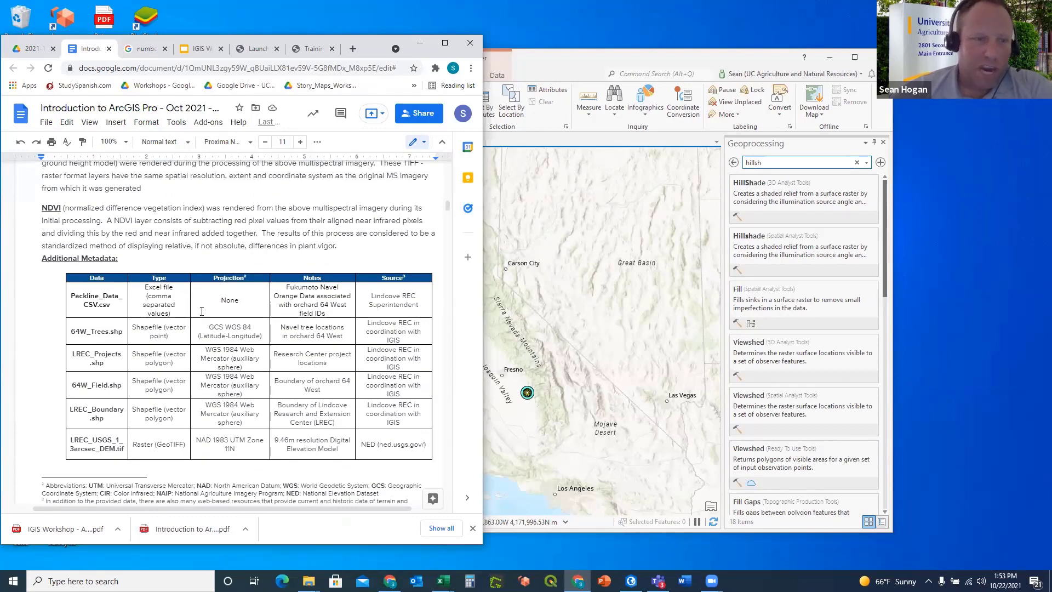
pyautogui.scroll(1, 165, 307)
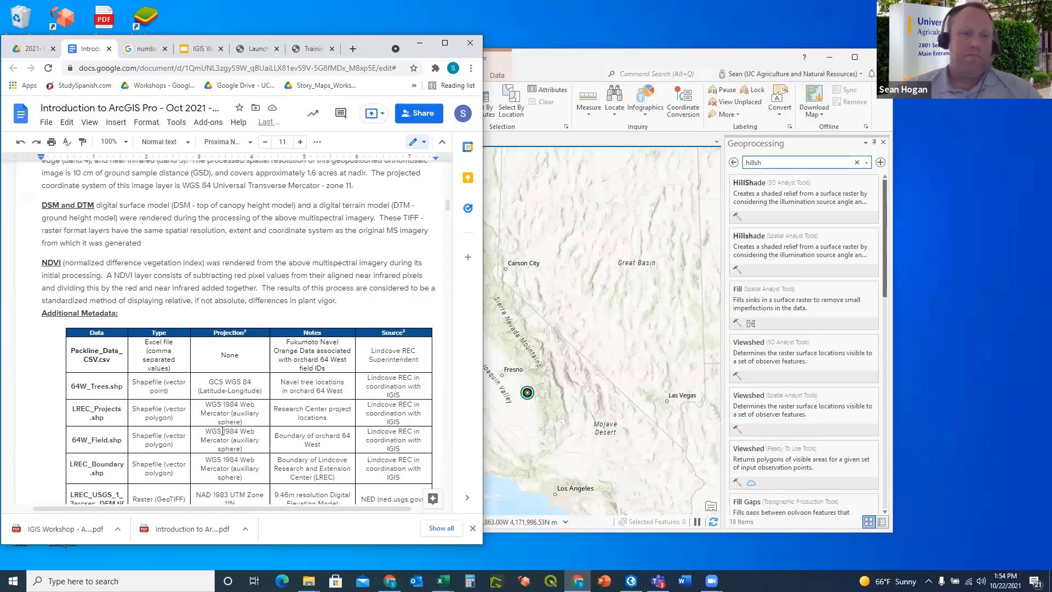
pyautogui.scroll(-1, 181, 438)
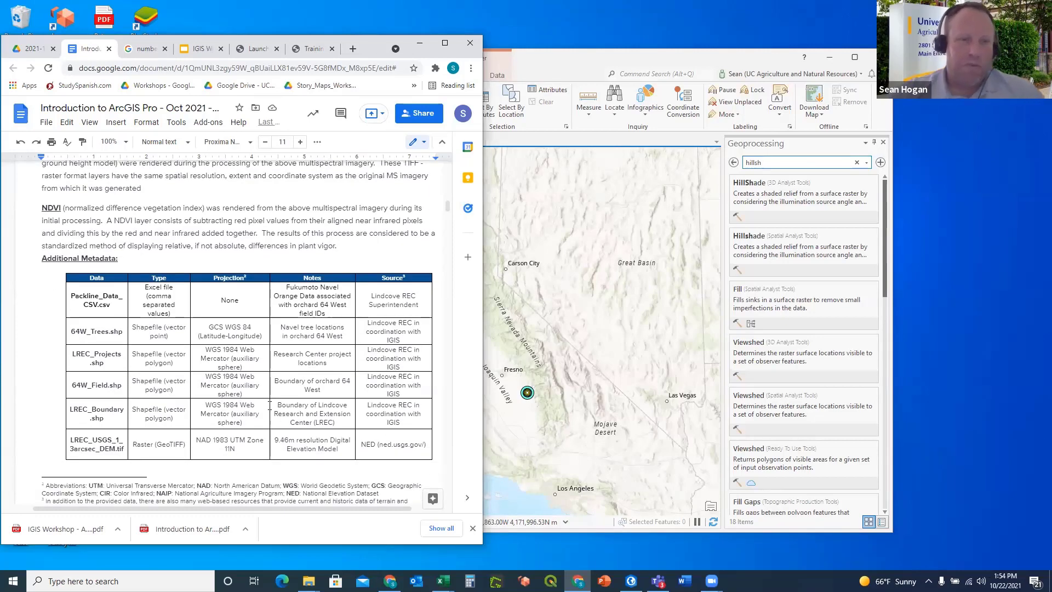
pyautogui.scroll(-2, 283, 420)
pyautogui.scroll(-5, 283, 420)
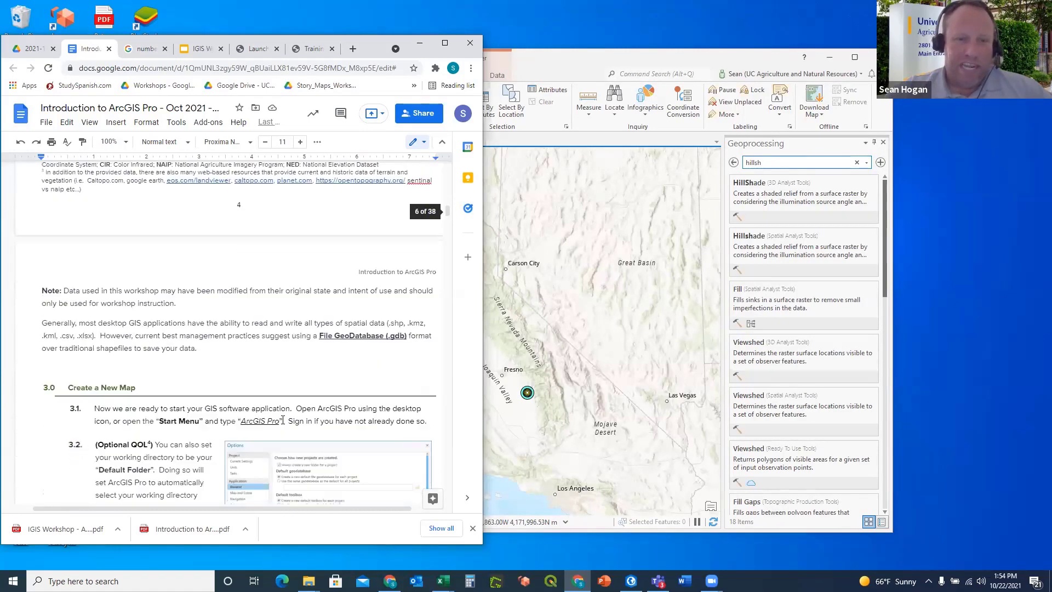
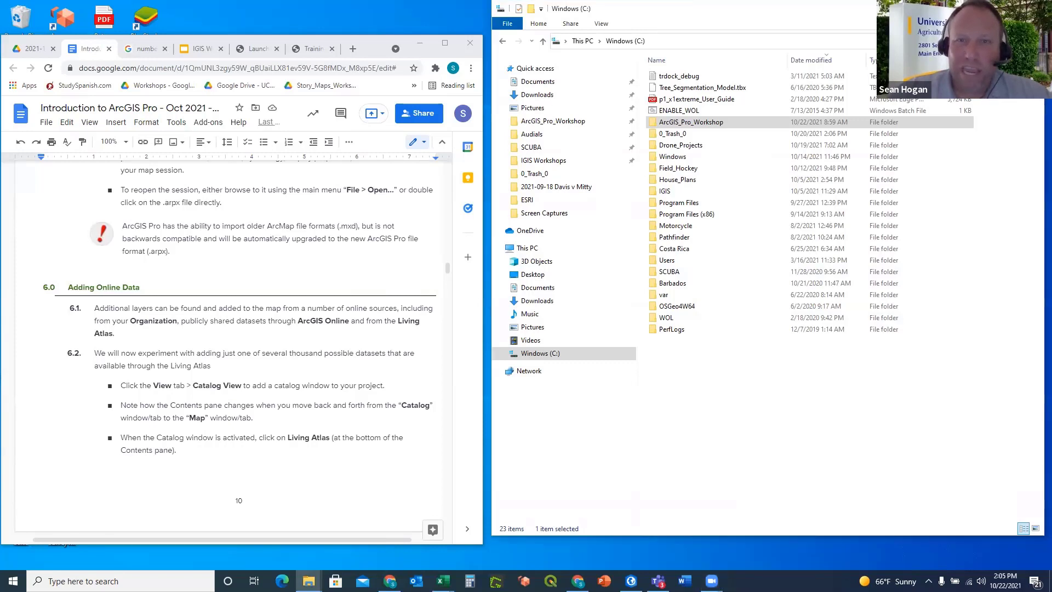
# In File Explorer, browse through the ArcGIS_Pro_Workshop folders into Workshop_Data and examine the shapefile components in its Projects folder.
pyautogui.moveTo(712, 8); pyautogui.dragTo(695, 27)
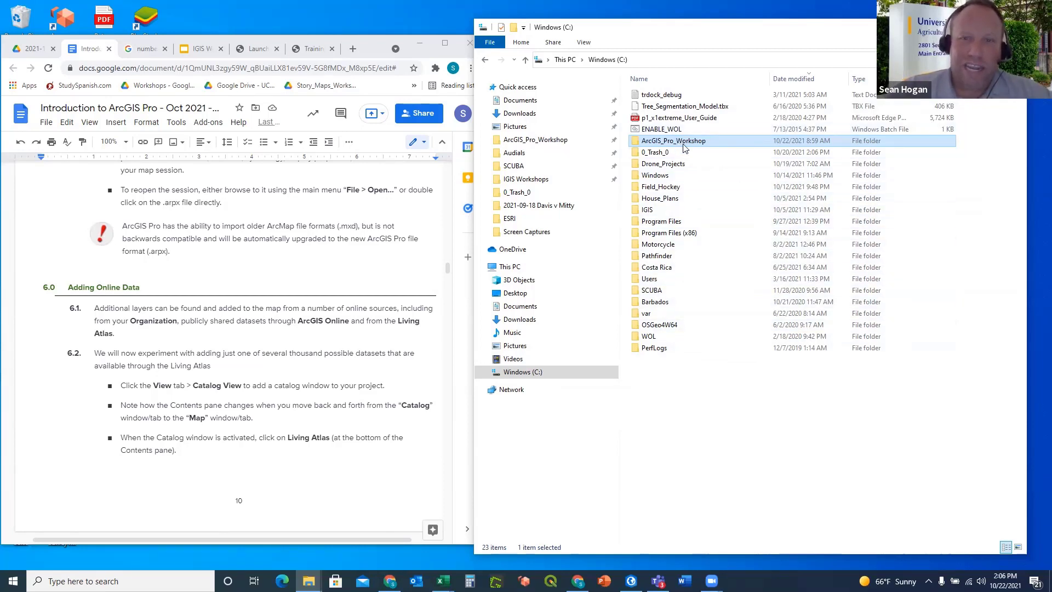
pyautogui.moveTo(661, 145)
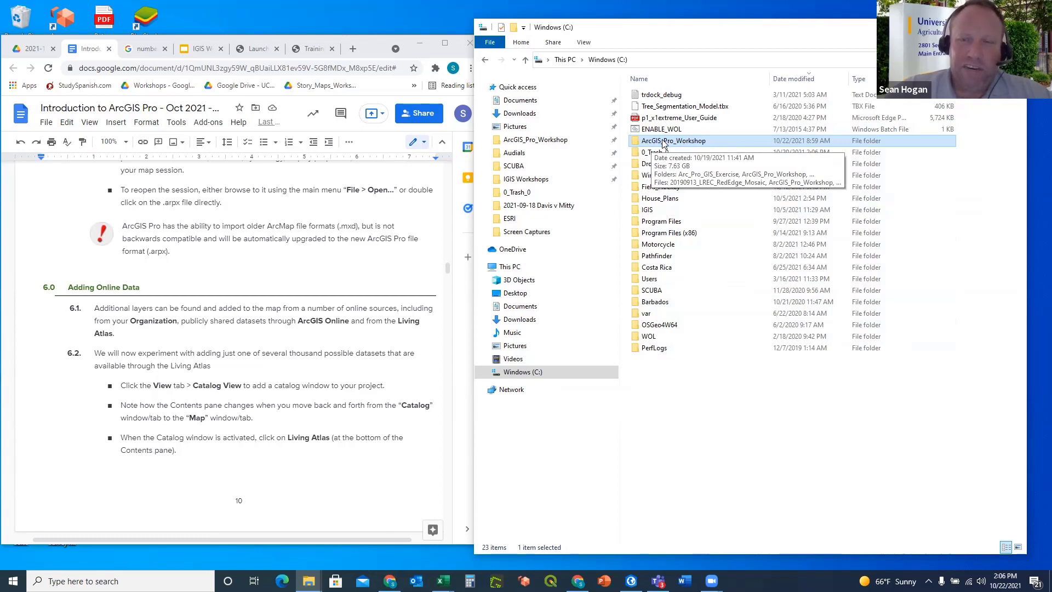
pyautogui.doubleClick(662, 140)
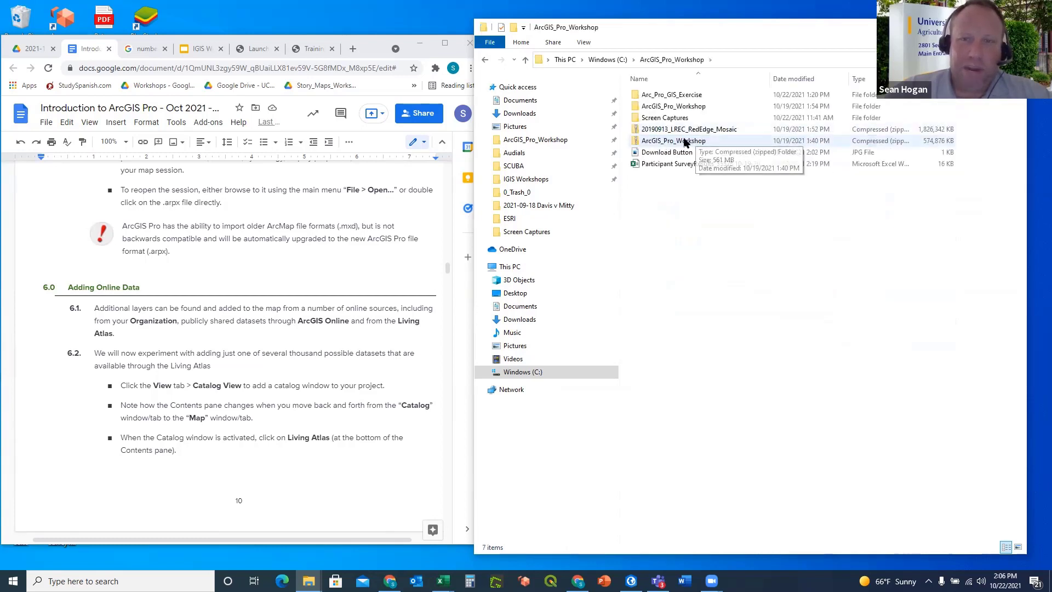
pyautogui.doubleClick(671, 107)
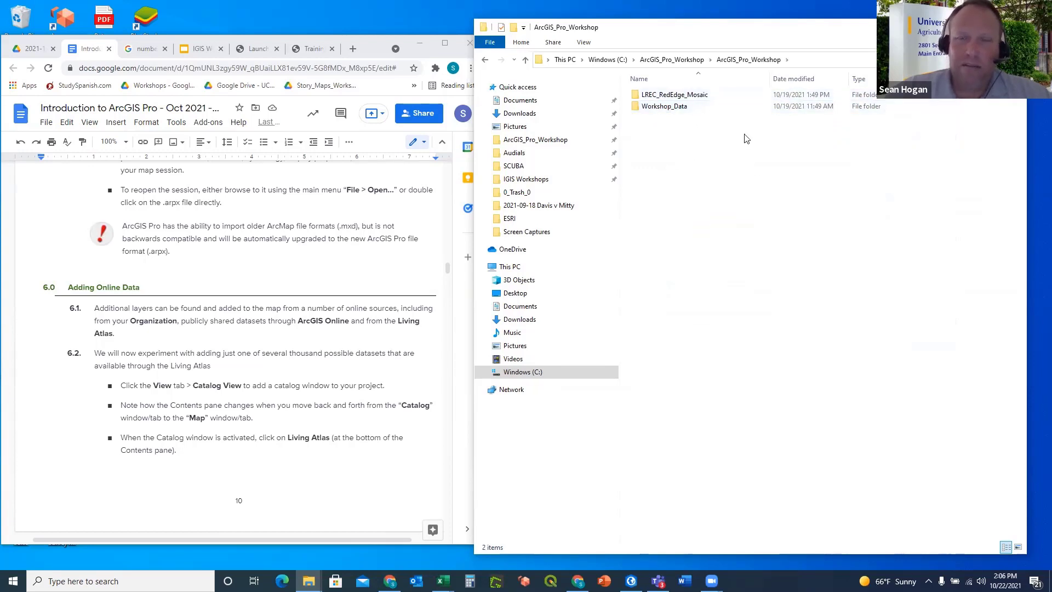
pyautogui.moveTo(904, 24); pyautogui.dragTo(881, 45)
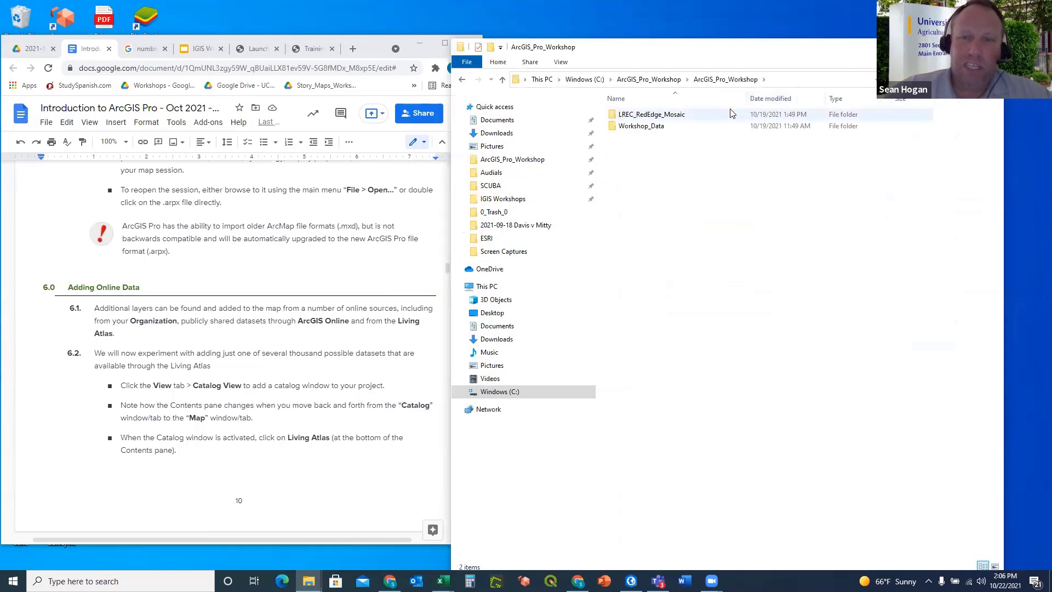
pyautogui.doubleClick(641, 127)
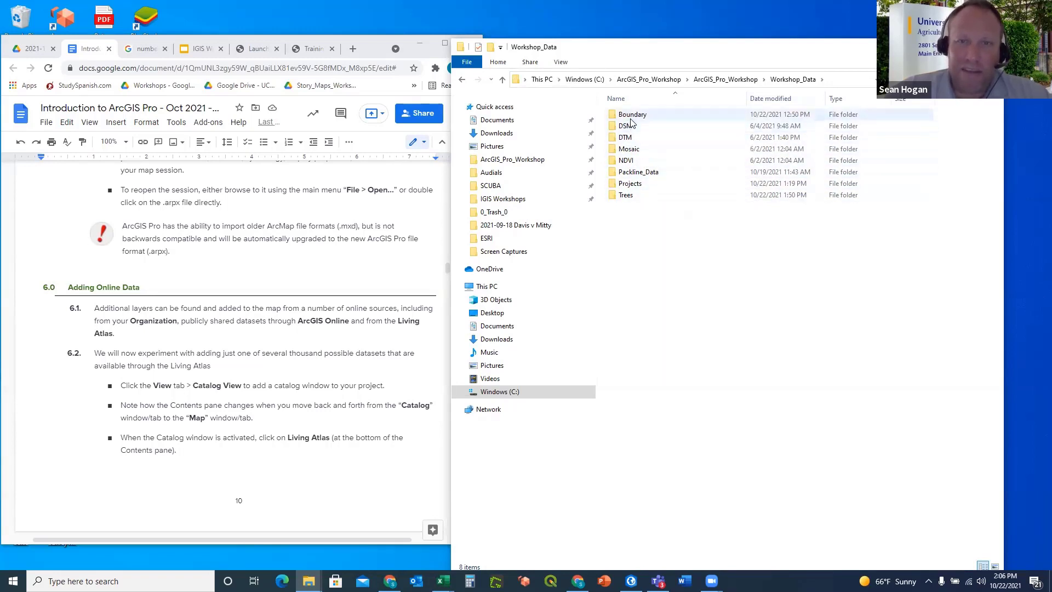
pyautogui.doubleClick(630, 183)
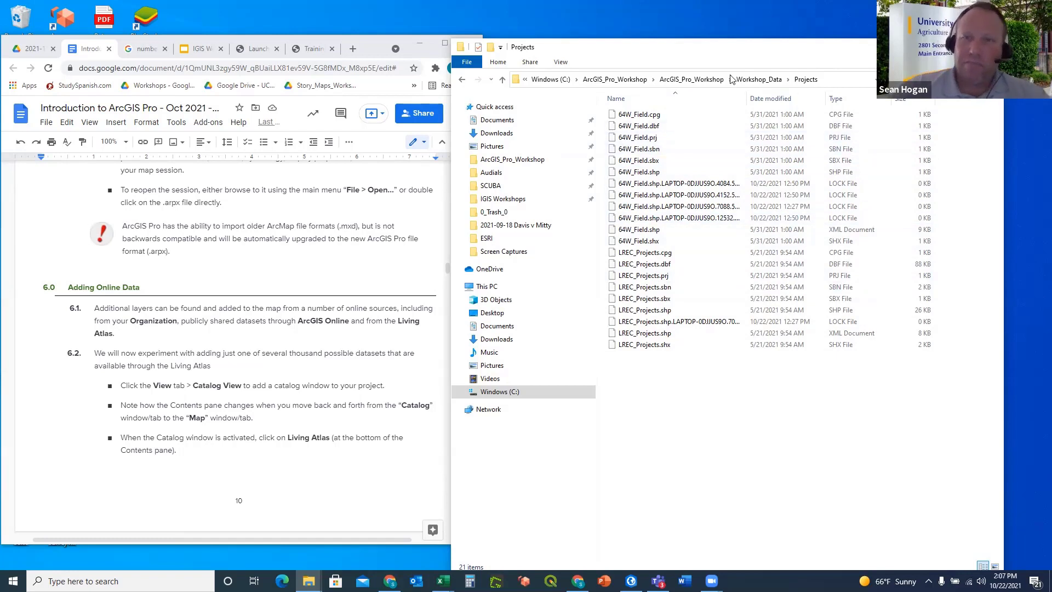
# Return to the top-level ArcGIS_Pro_Workshop folder on the C: drive and put the File Explorer window away.
pyautogui.click(757, 80)
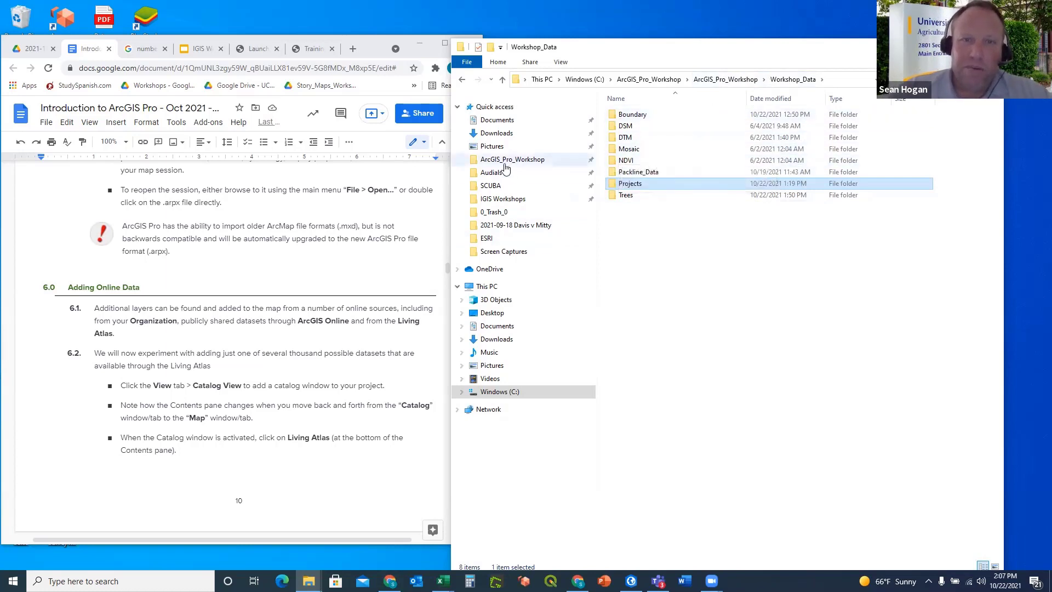
pyautogui.click(725, 79)
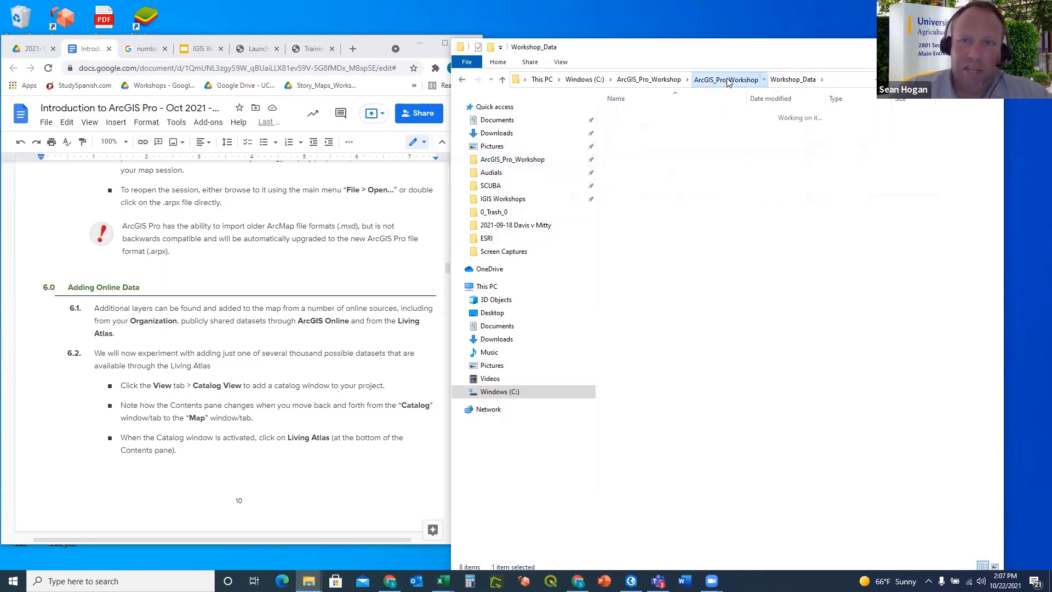
pyautogui.click(648, 80)
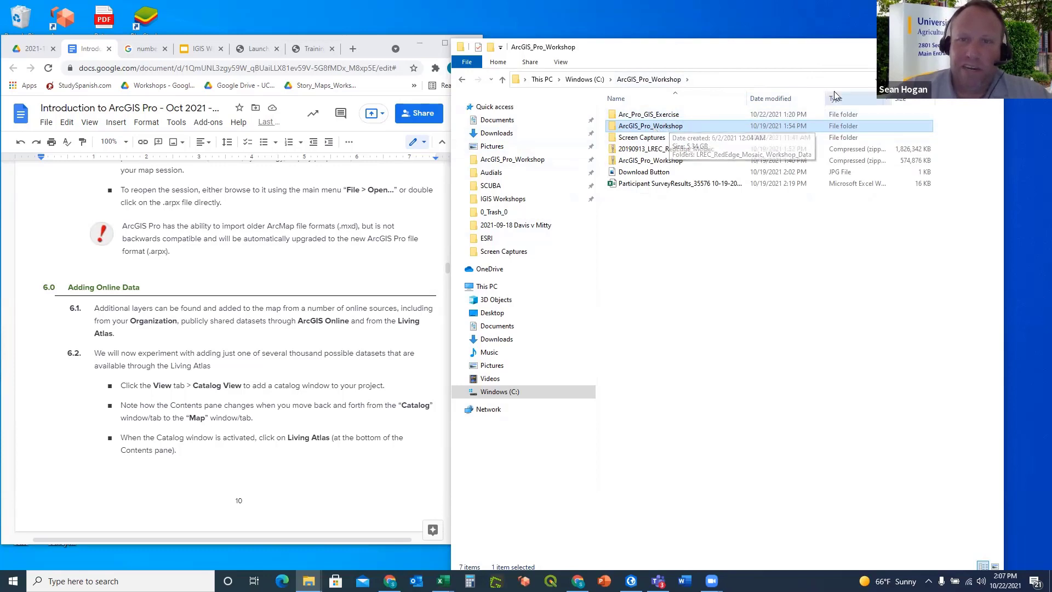
pyautogui.click(940, 47)
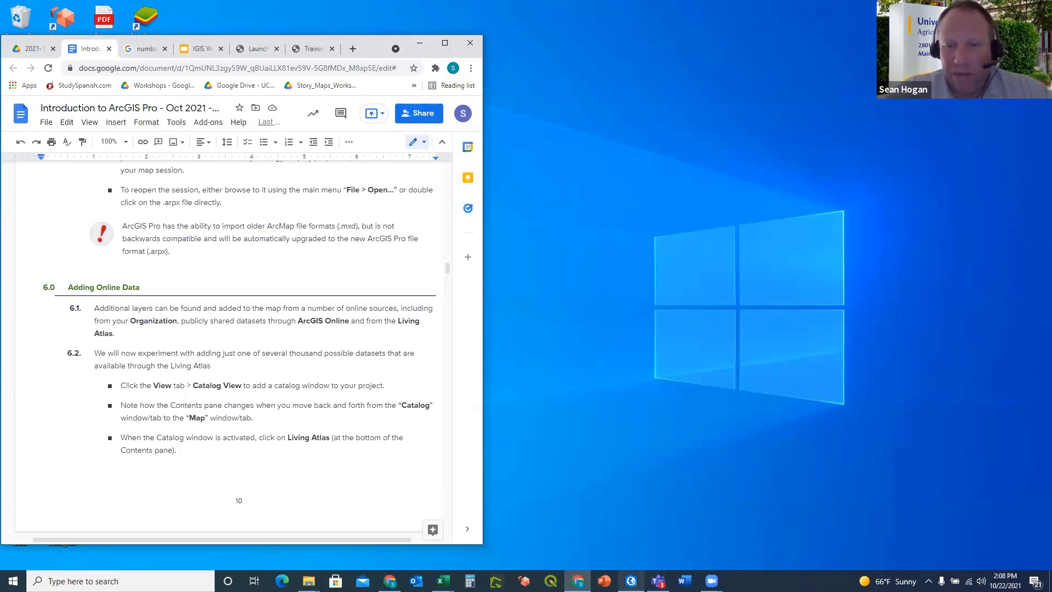
# Launch a new ArcGIS Pro session at its start page.
pyautogui.moveTo(631, 581)
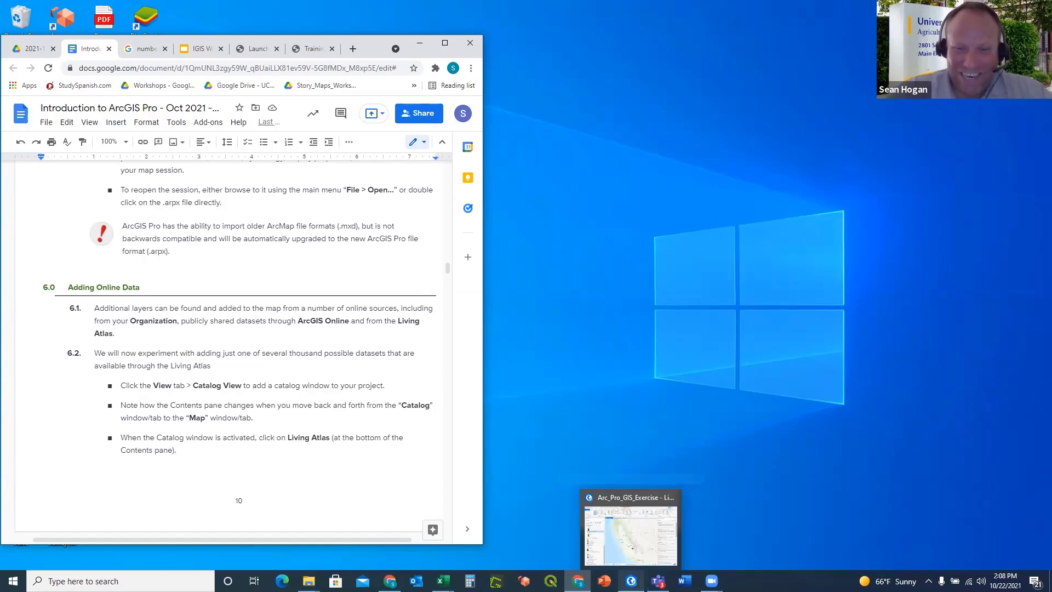
pyautogui.click(632, 581)
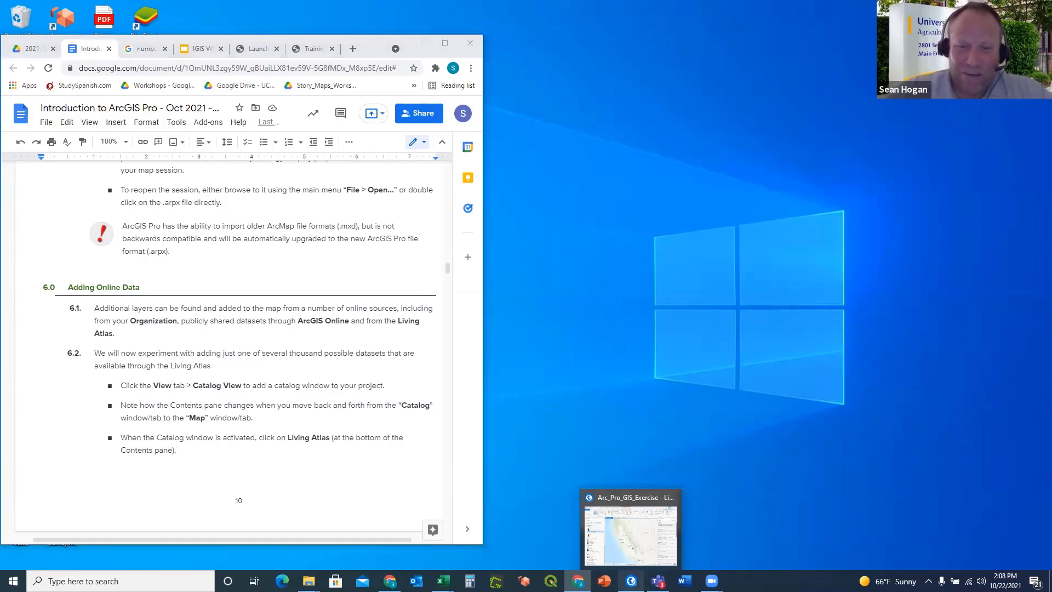
pyautogui.rightClick(631, 581)
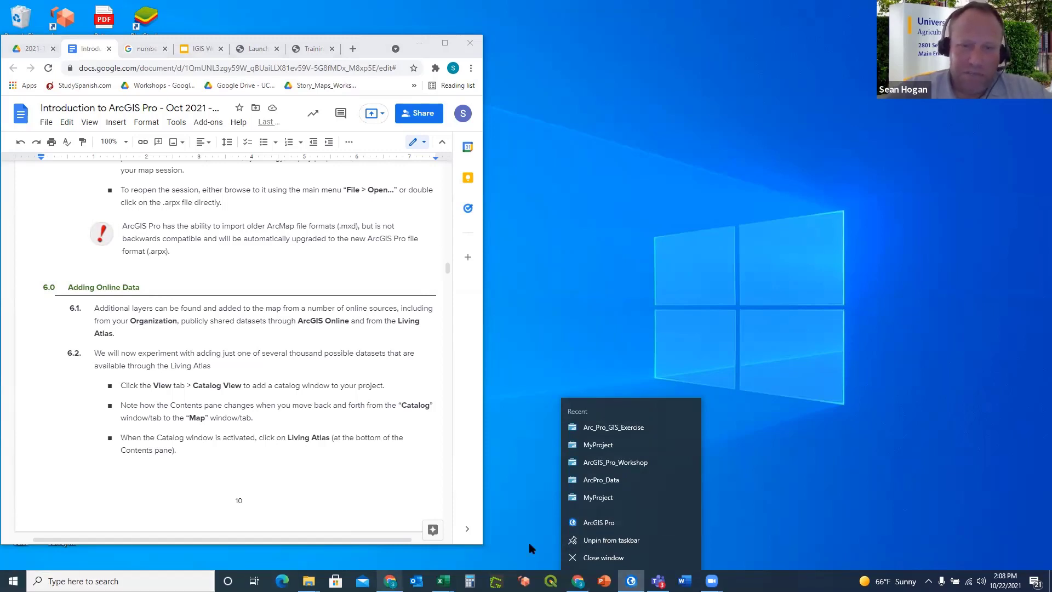
pyautogui.click(599, 540)
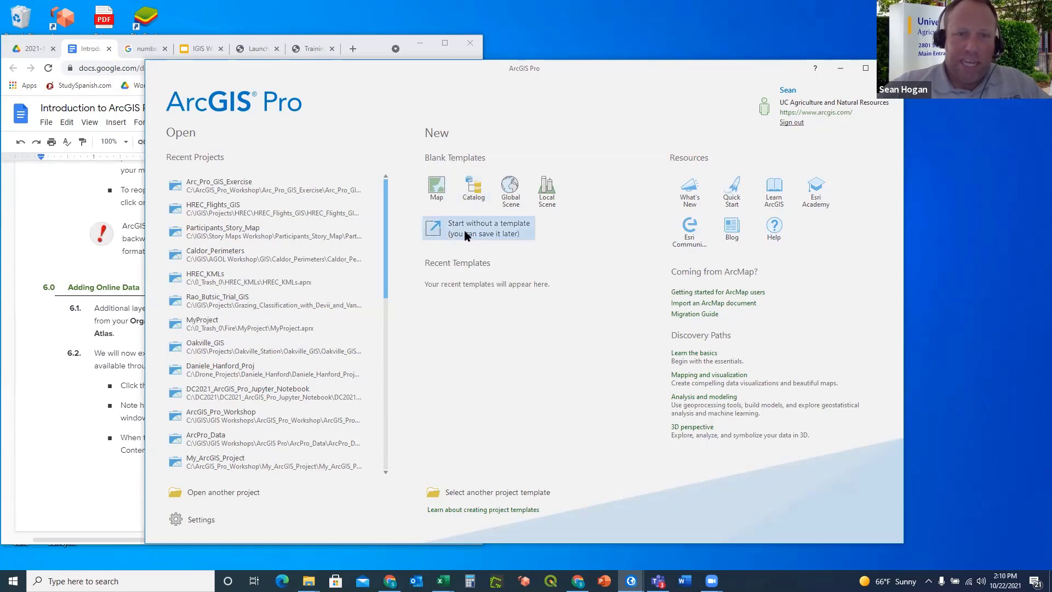
# Begin a new project from the blank Map template and set its location to C:\ArcGIS_Pro_Workshop\ArcGIS_Pro_Workshop.
pyautogui.click(437, 188)
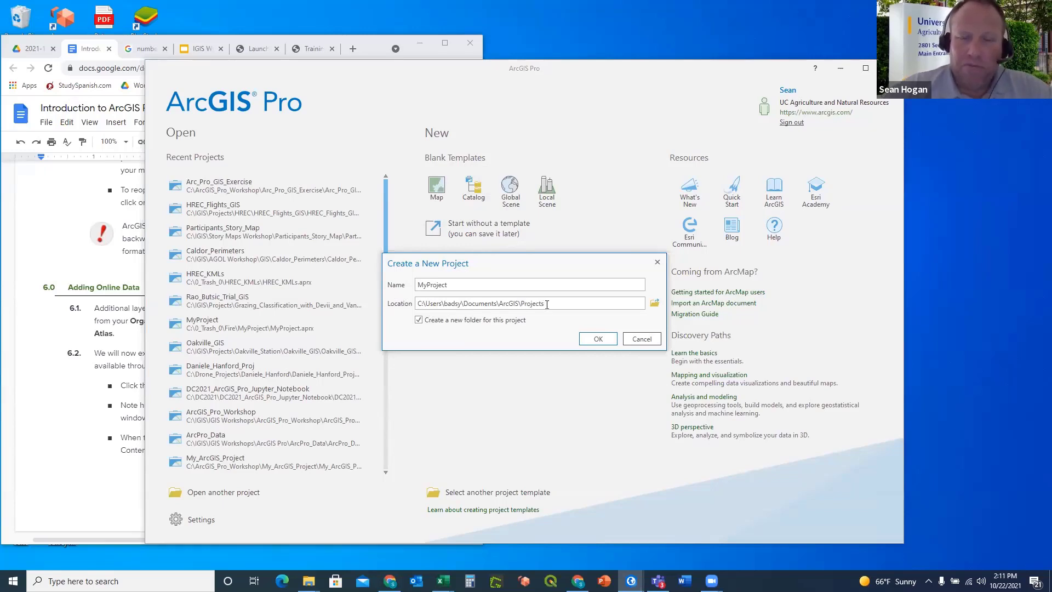
pyautogui.click(655, 304)
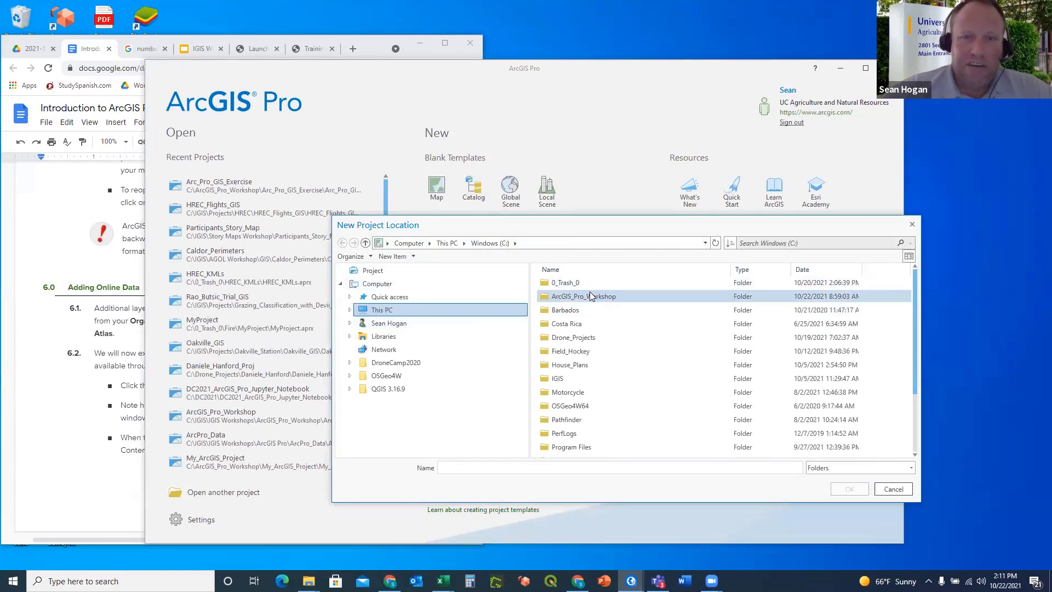
pyautogui.doubleClick(576, 296)
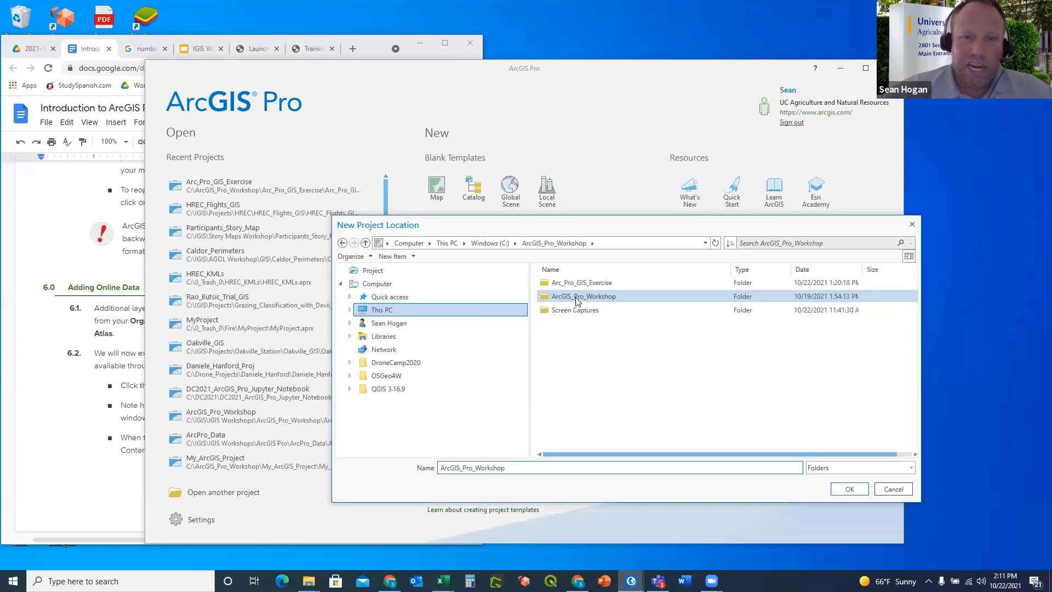
pyautogui.click(576, 300)
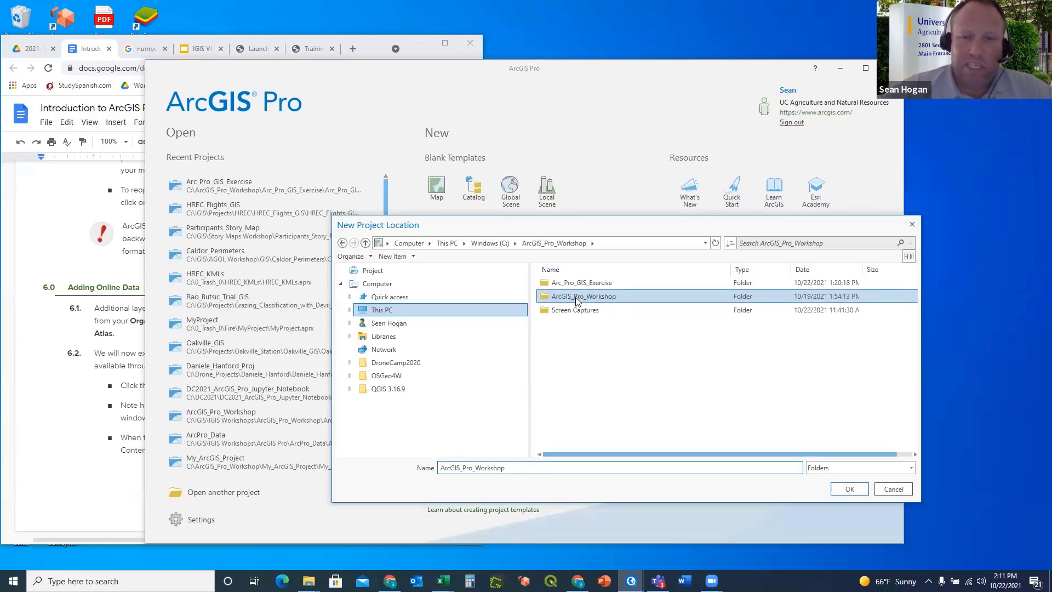
pyautogui.click(847, 491)
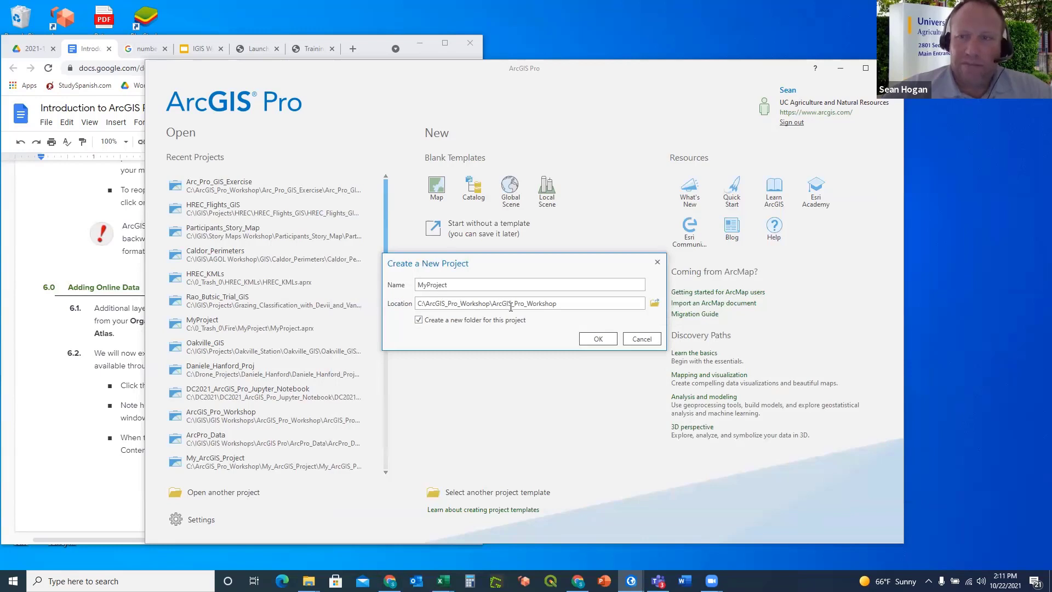
# Name the project ArcGIS_Pro_Workshop_GIS, create it in its own new folder, and close the Element pane.
pyautogui.moveTo(450, 284); pyautogui.dragTo(414, 287)
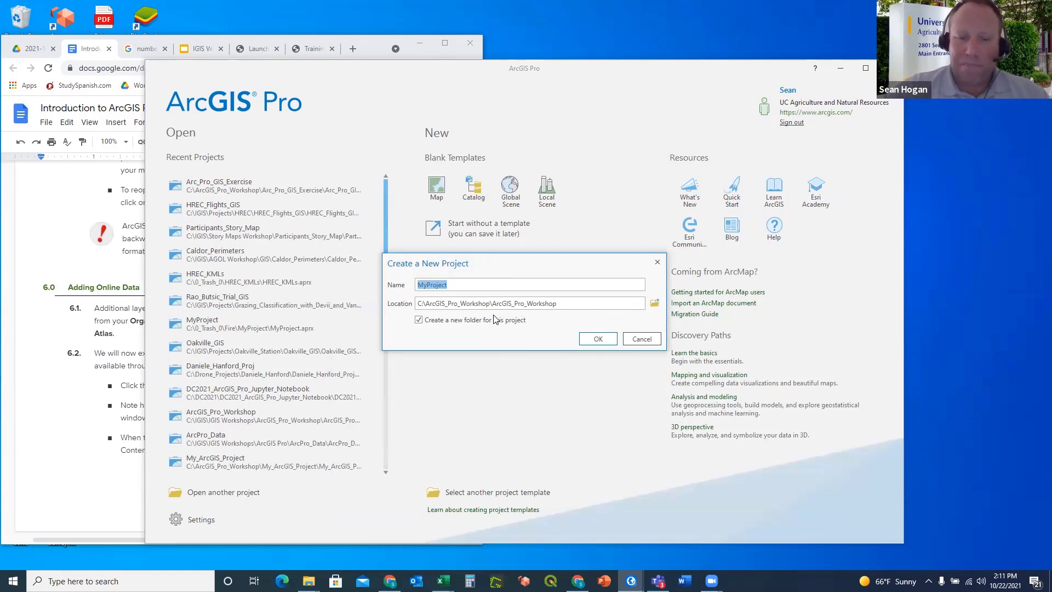
pyautogui.write('A')
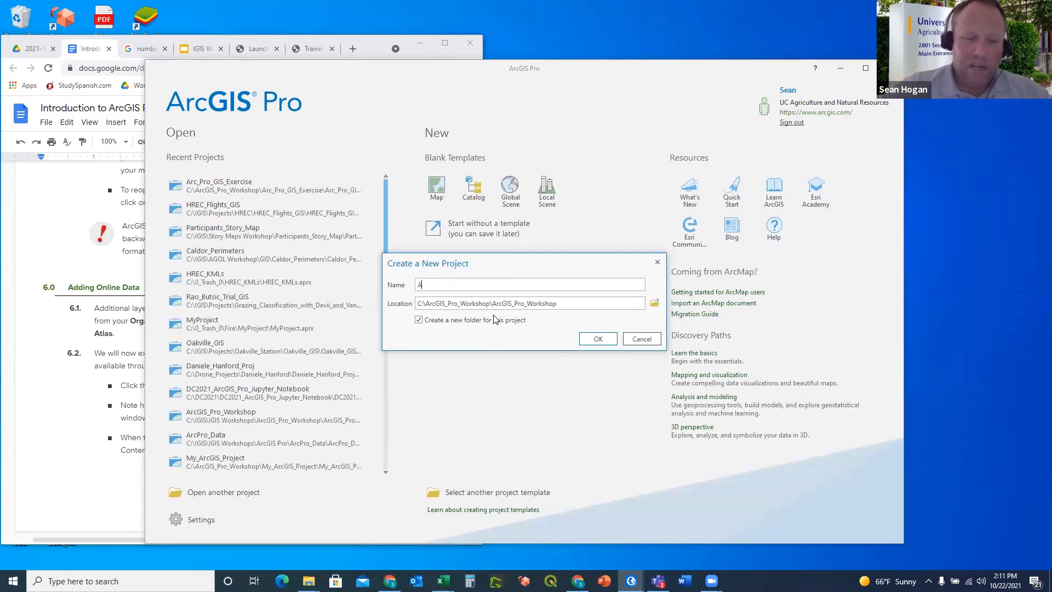
pyautogui.write('rcGI')
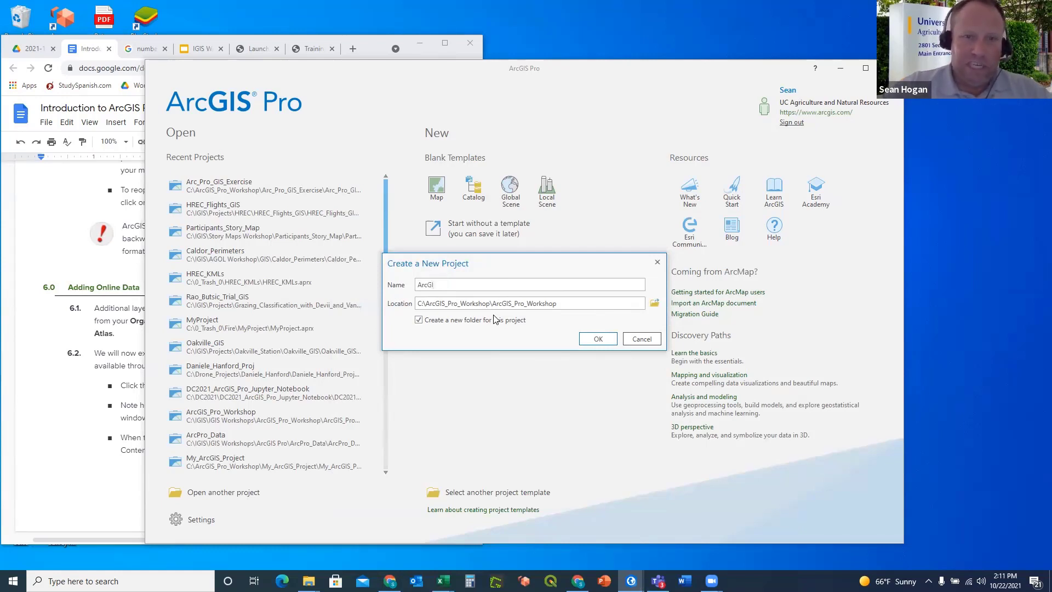
pyautogui.write('S_Pro')
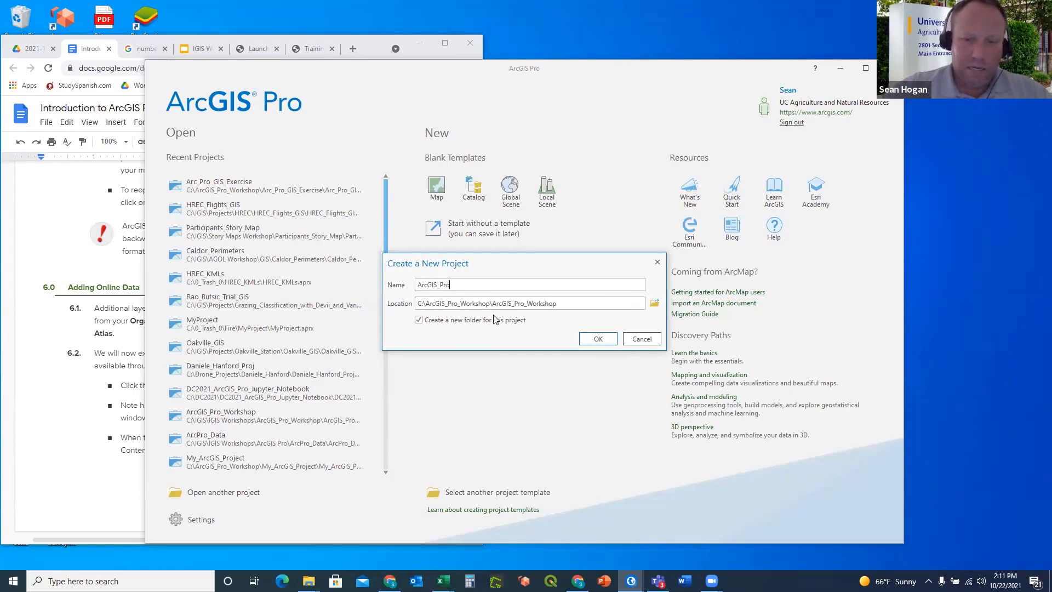
pyautogui.write('_Workshop')
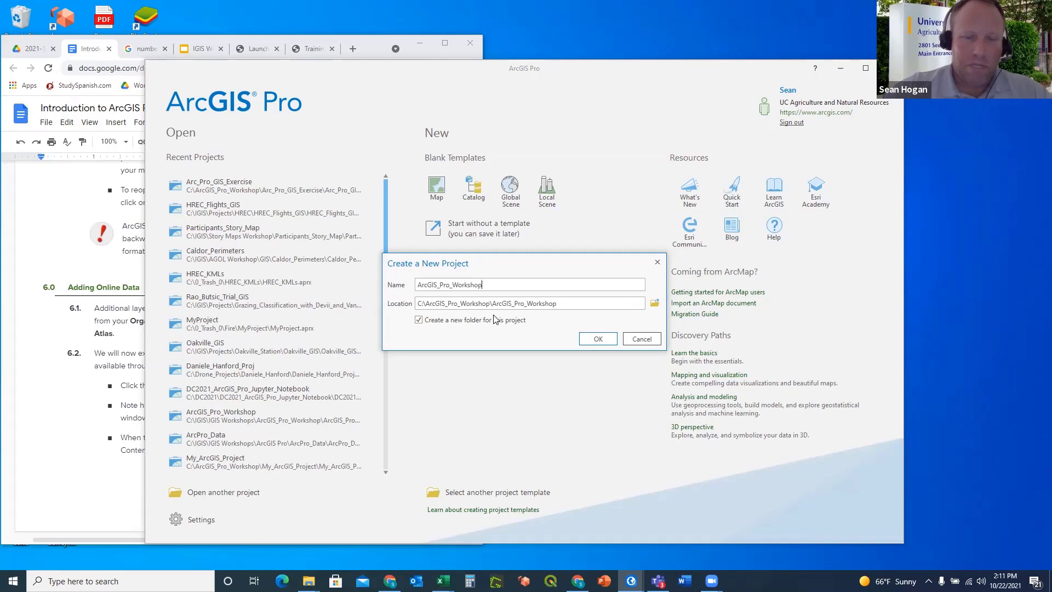
pyautogui.write('_GIS')
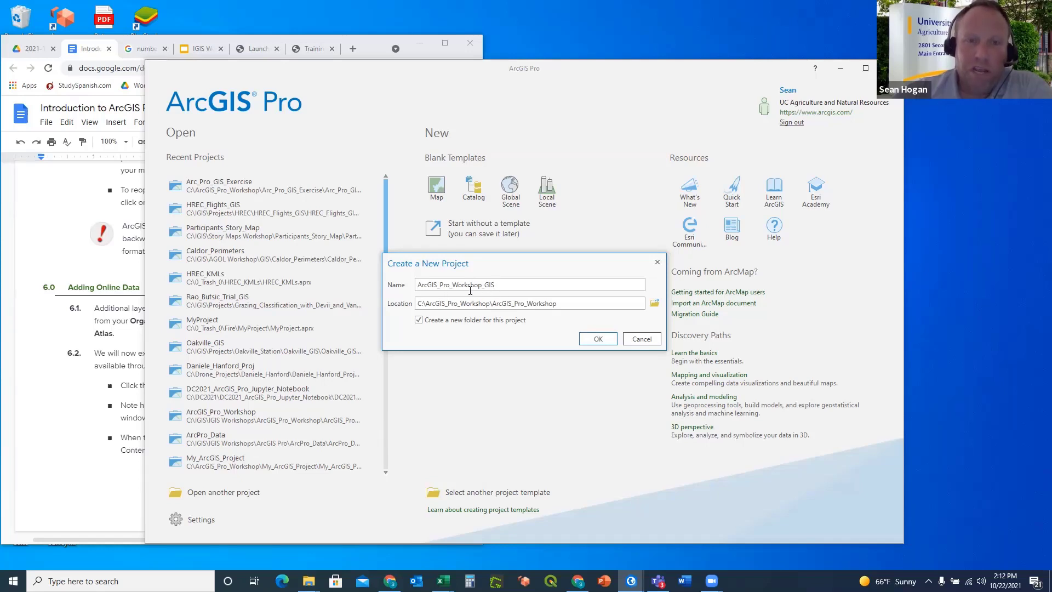
pyautogui.click(598, 339)
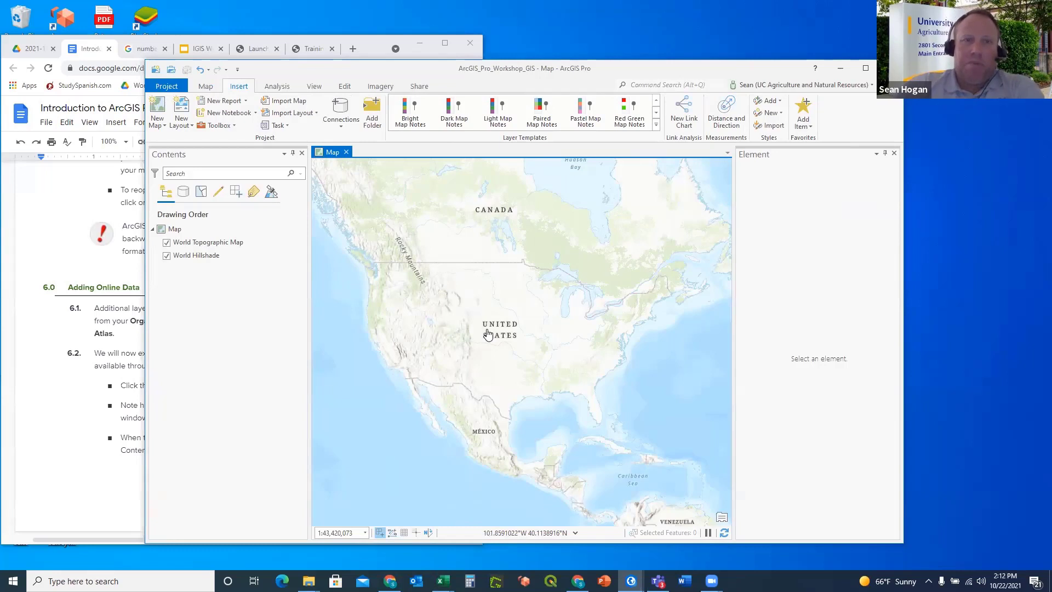
pyautogui.click(894, 154)
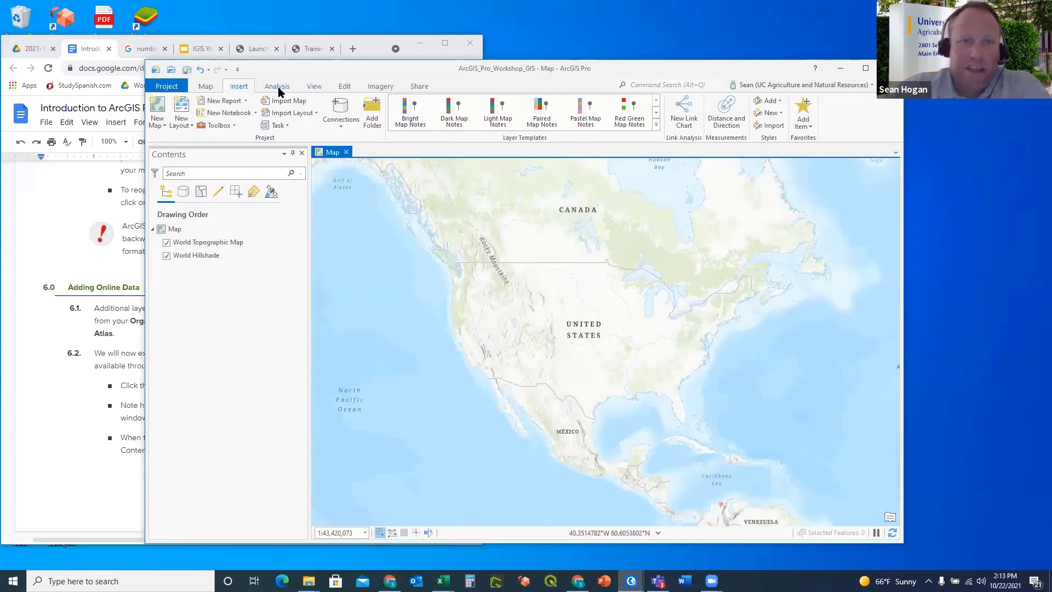
pyautogui.click(315, 86)
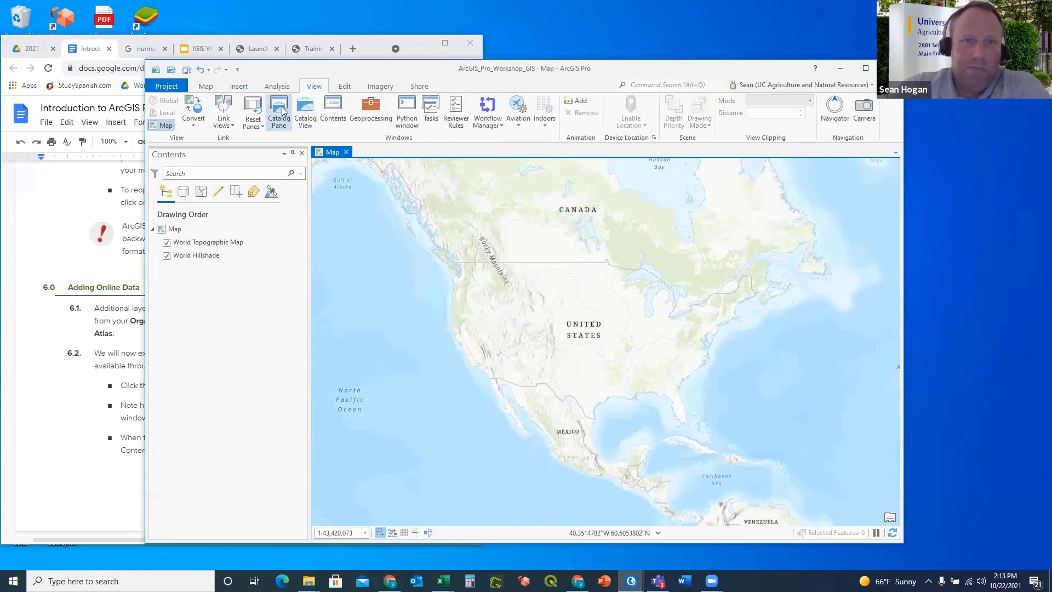
pyautogui.click(306, 112)
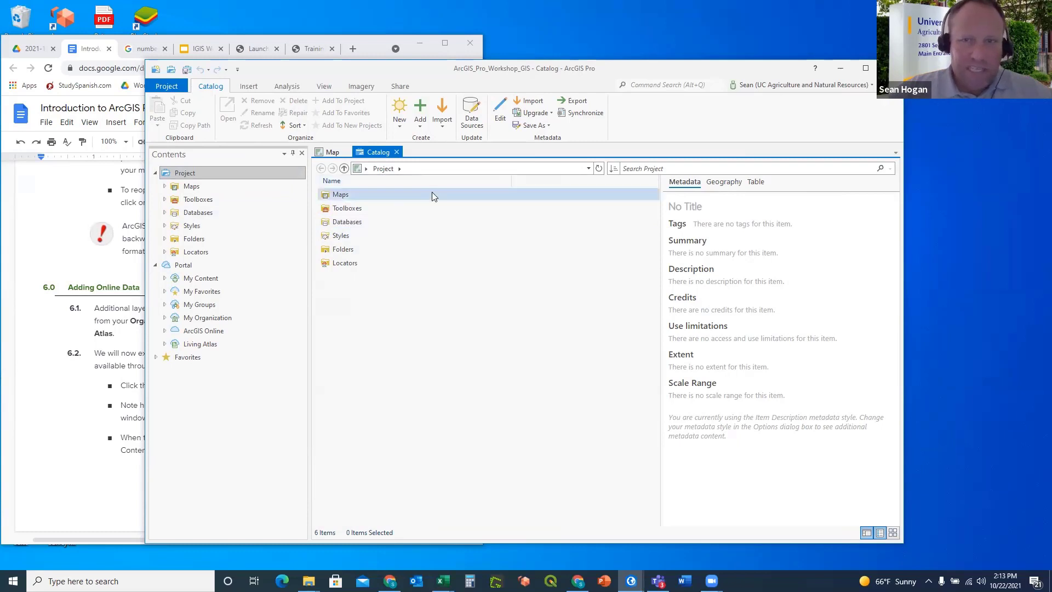
pyautogui.click(396, 152)
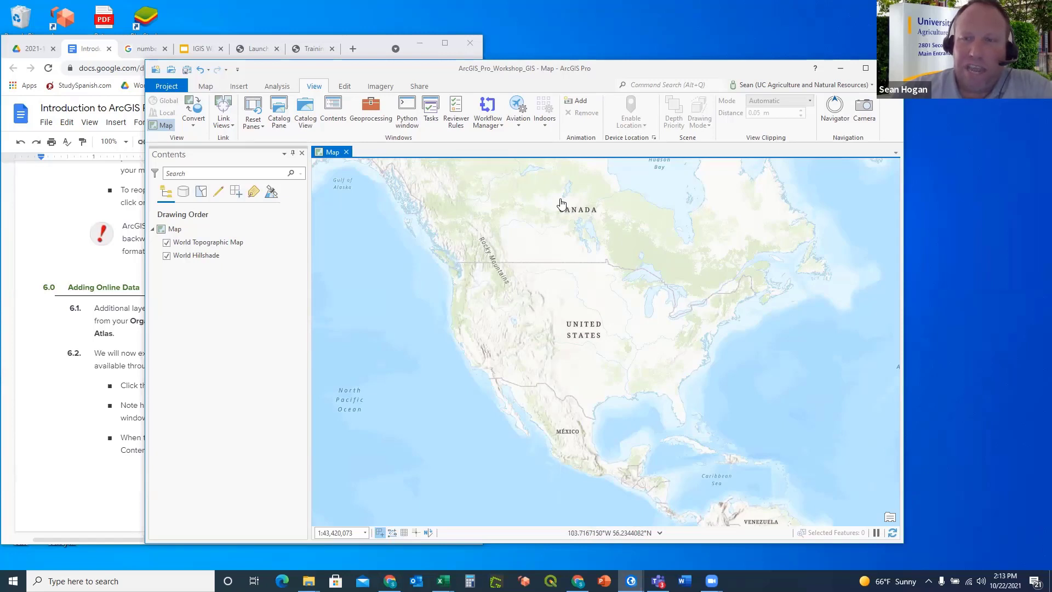
pyautogui.click(205, 87)
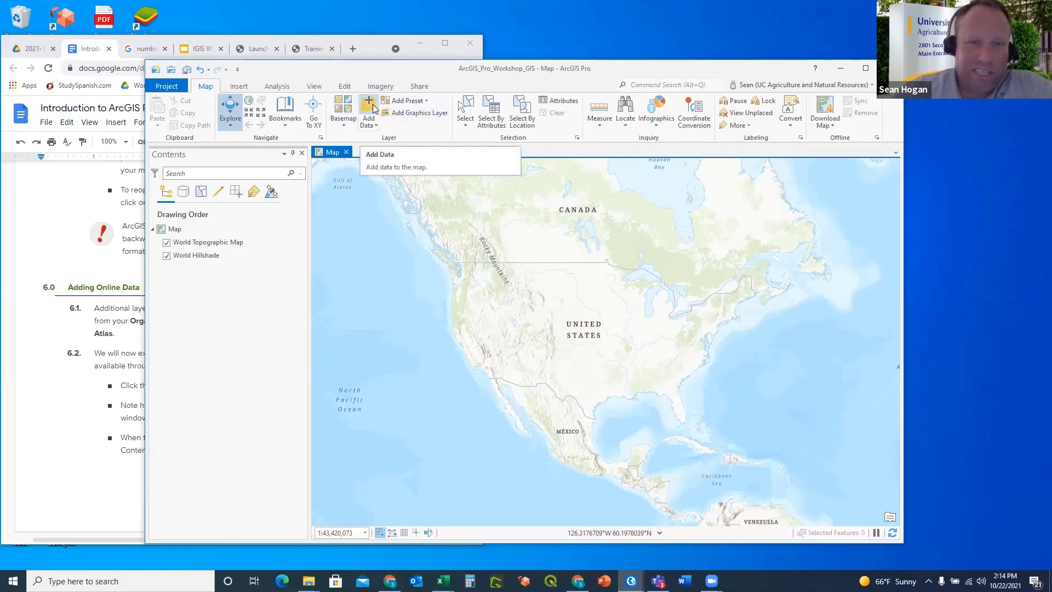
# Open the Catalog pane beside the map.
pyautogui.click(317, 88)
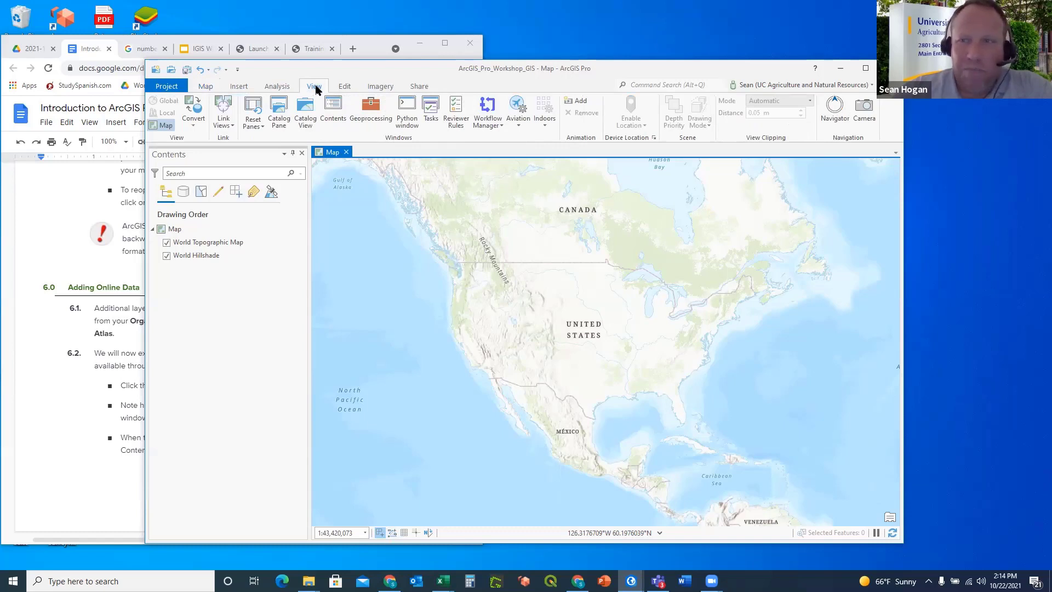
pyautogui.click(276, 115)
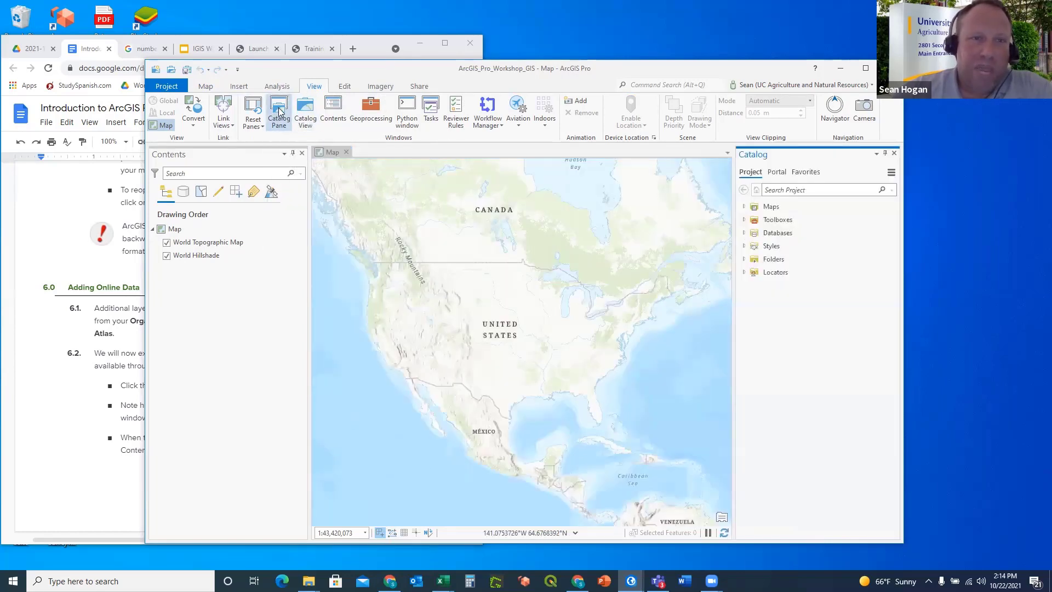
pyautogui.click(837, 269)
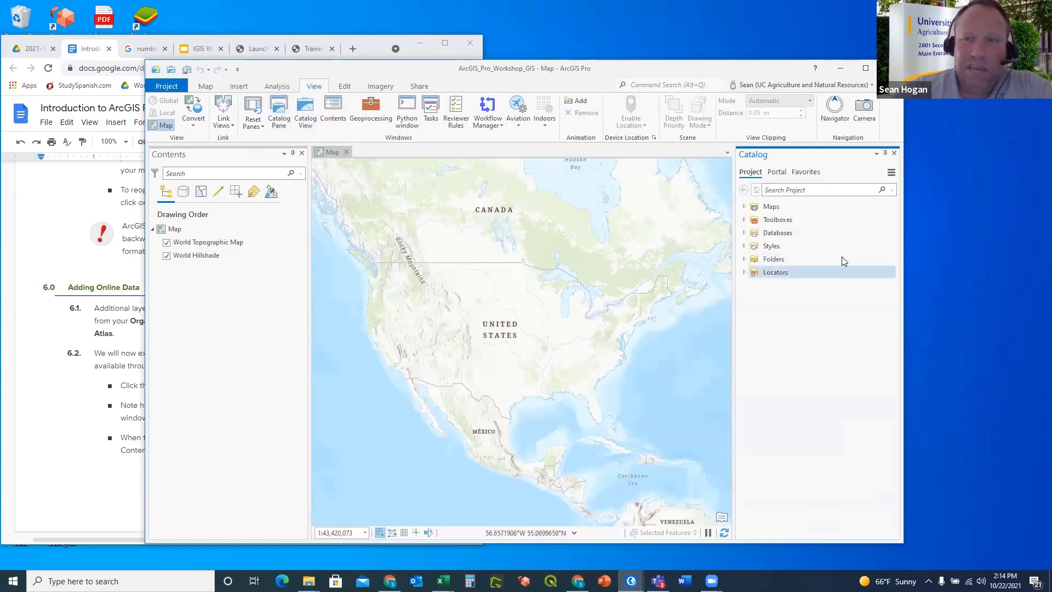
pyautogui.click(825, 232)
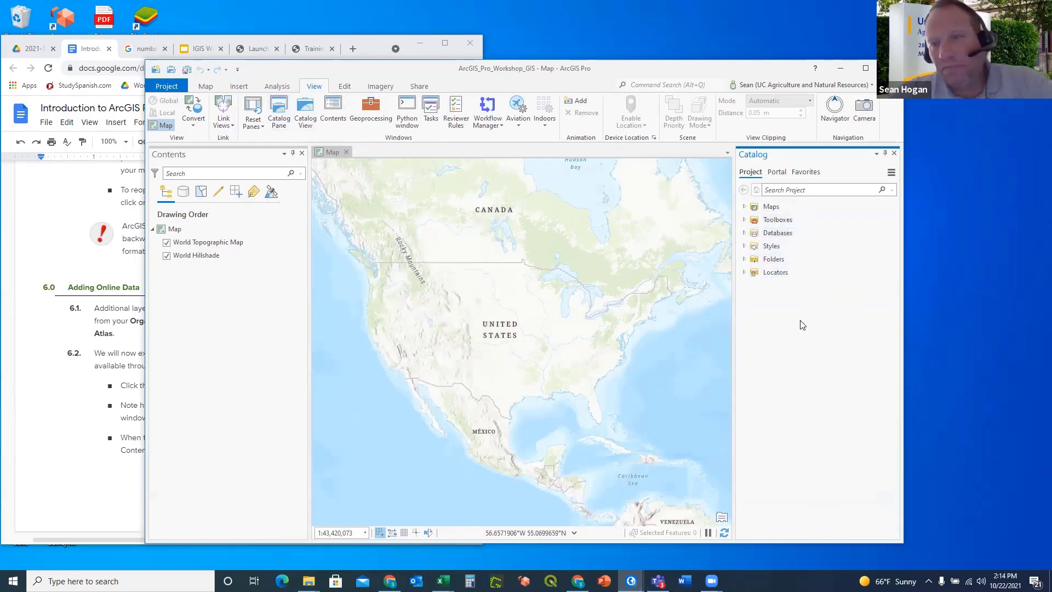
# Add a folder connection to the inner ArcGIS_Pro_Workshop folder, at C:\ArcGIS_Pro_Workshop\ArcGIS_Pro_Workshop.
pyautogui.rightClick(778, 261)
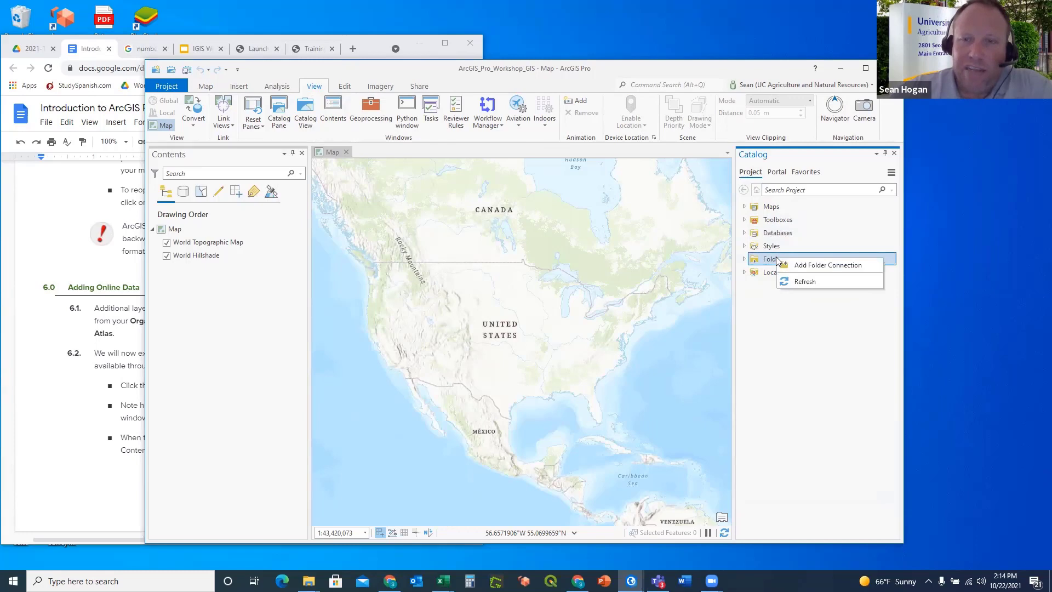
pyautogui.click(817, 266)
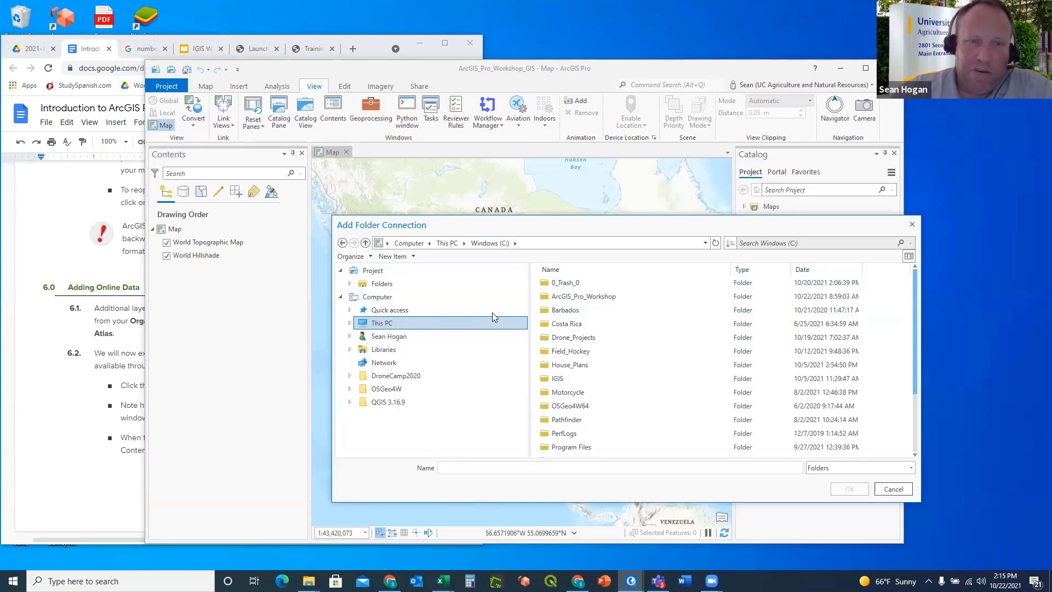
pyautogui.doubleClick(565, 299)
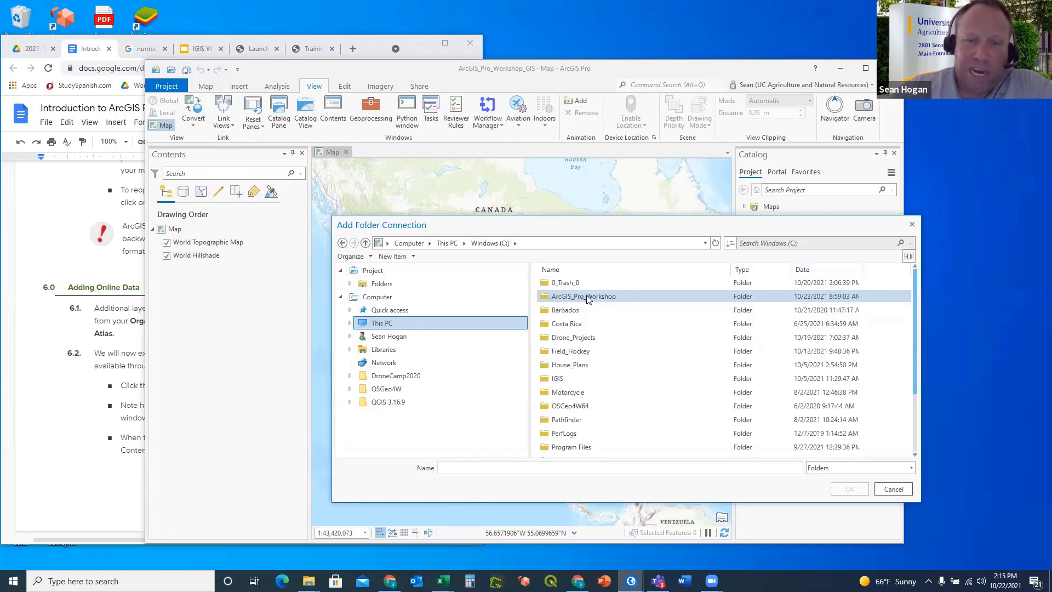
pyautogui.click(588, 299)
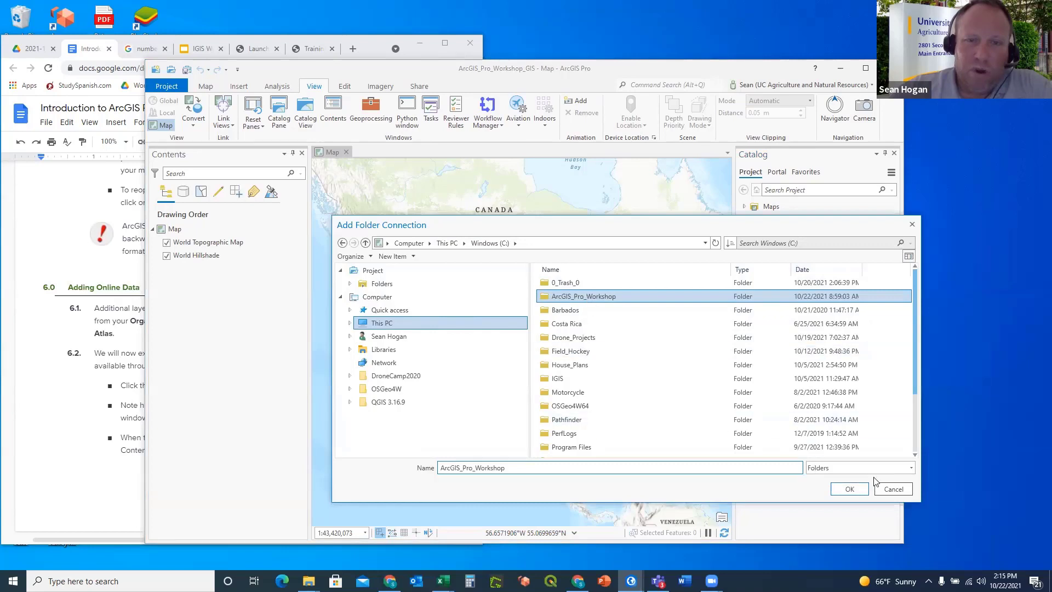
pyautogui.click(850, 488)
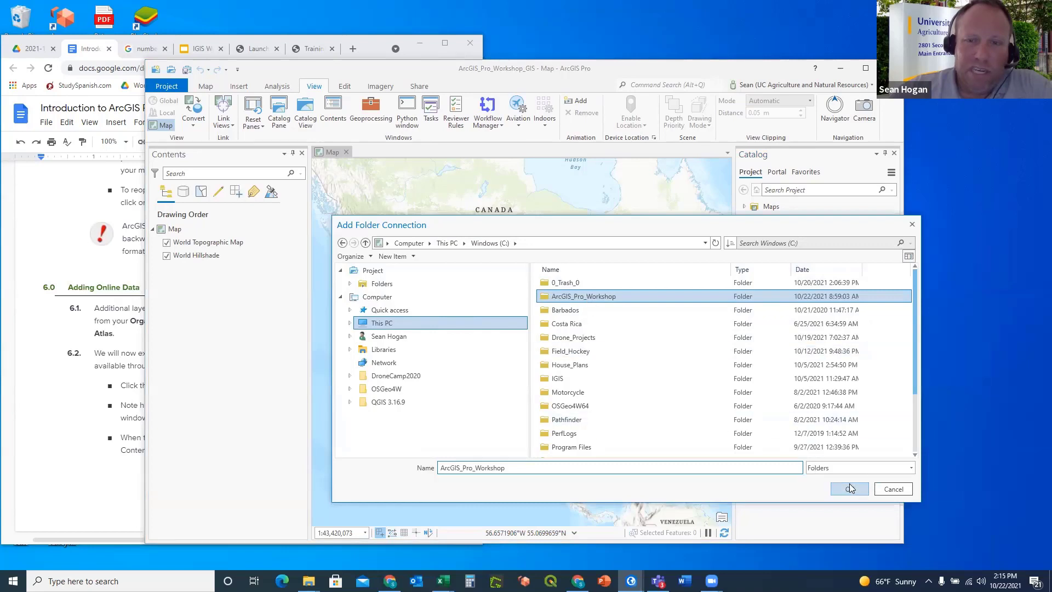
pyautogui.doubleClick(589, 298)
pyautogui.click(589, 297)
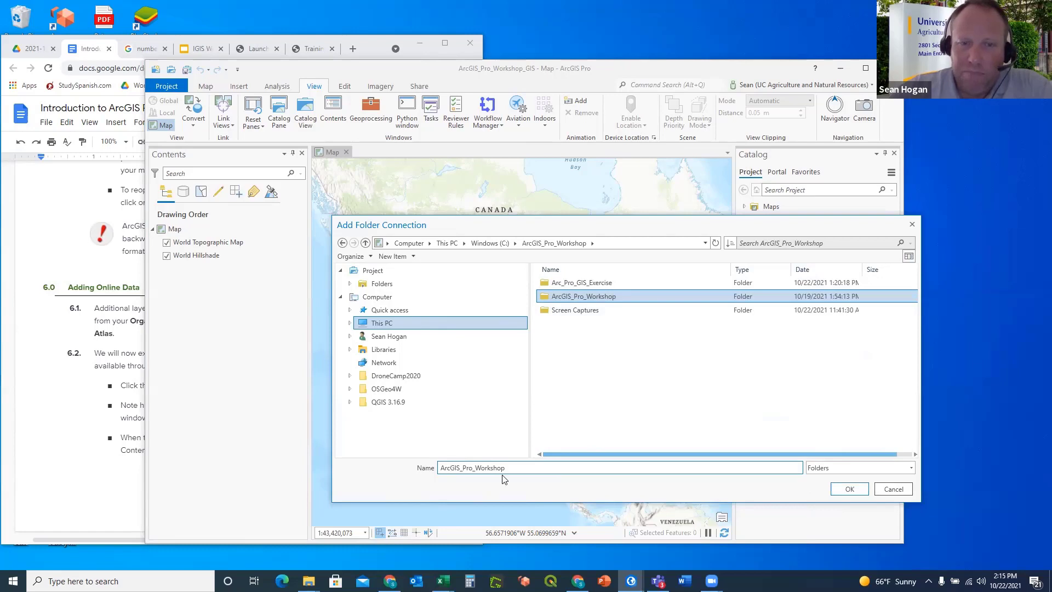
pyautogui.click(849, 489)
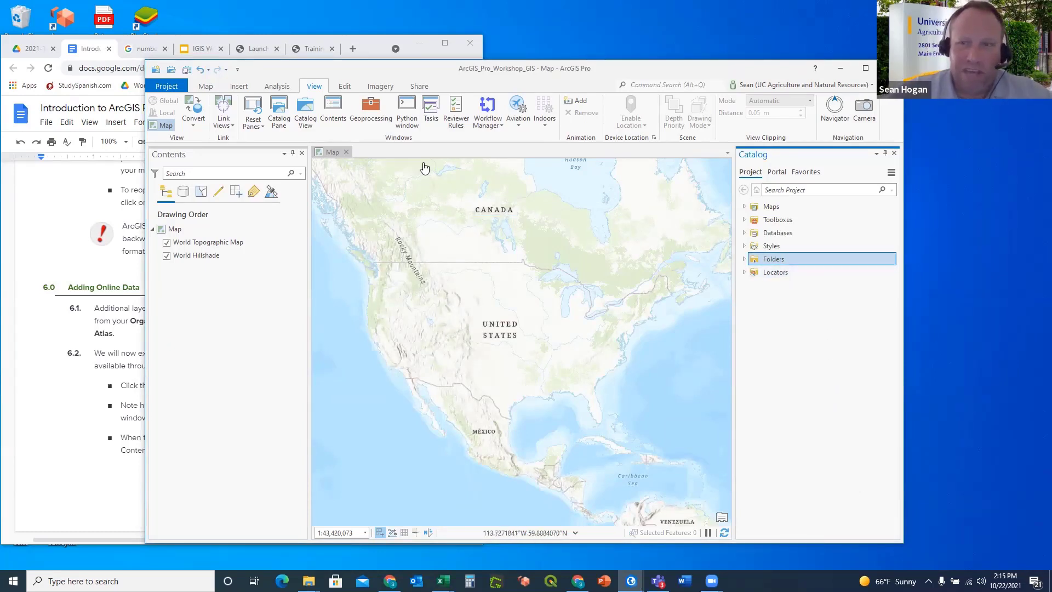
# Start adding data to the map and browse through the C: drive to the ArcGIS_Pro_Workshop folder.
pyautogui.click(207, 88)
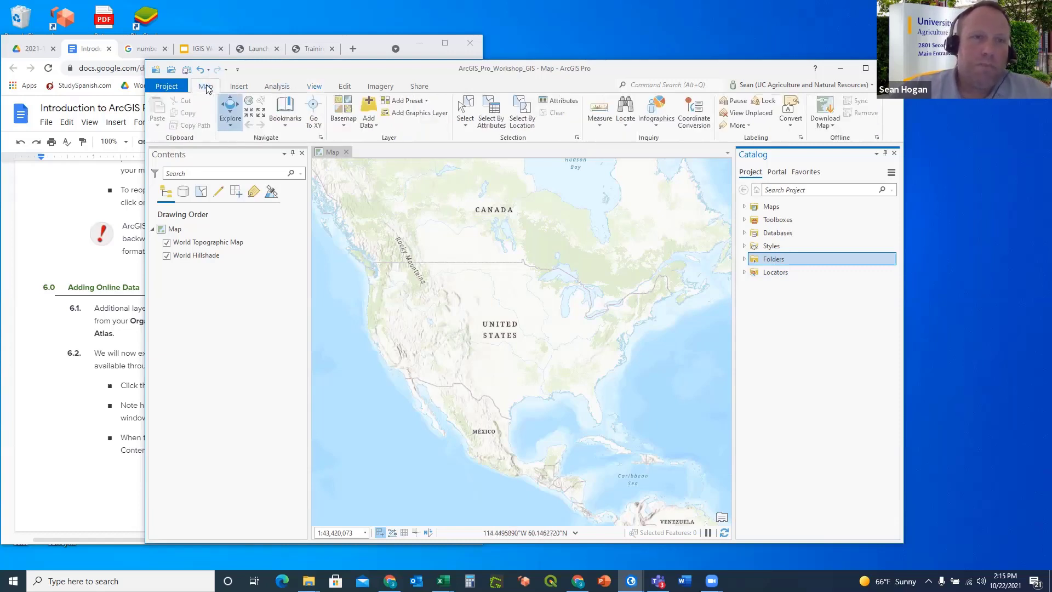
pyautogui.click(368, 108)
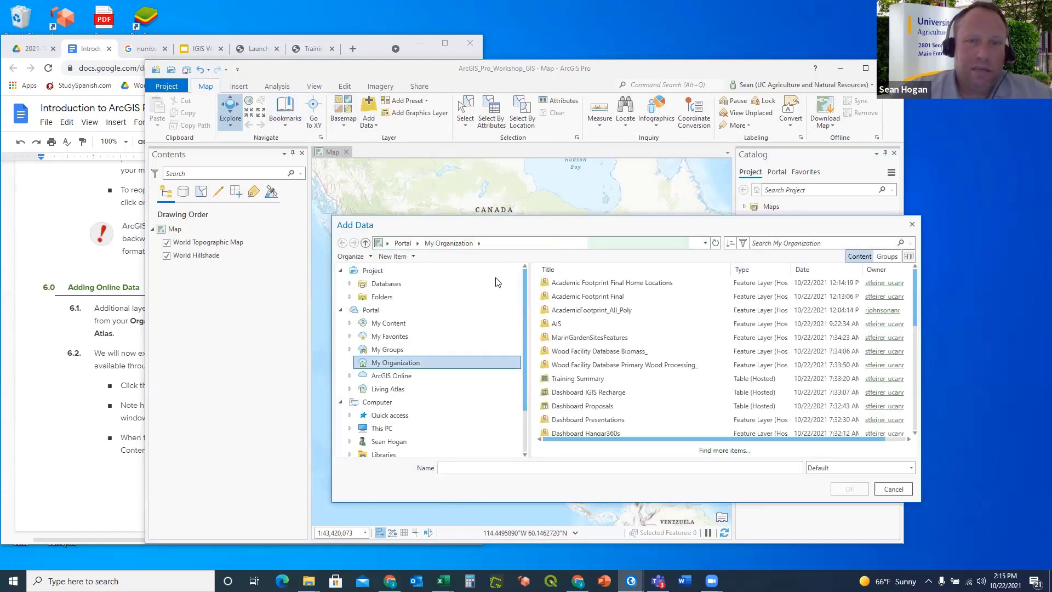
pyautogui.click(382, 430)
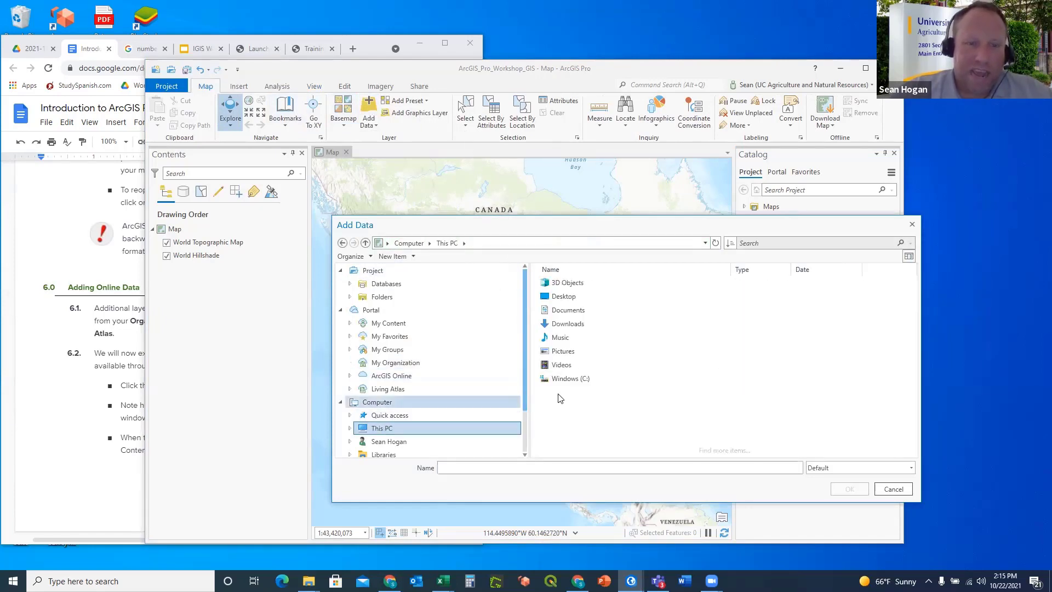
pyautogui.doubleClick(570, 378)
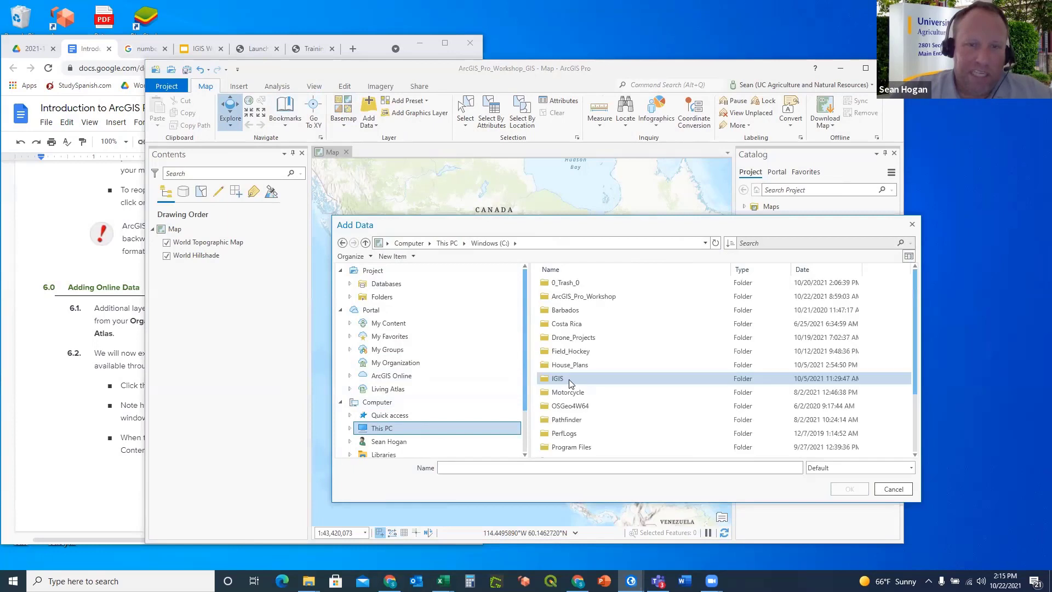
pyautogui.doubleClick(574, 296)
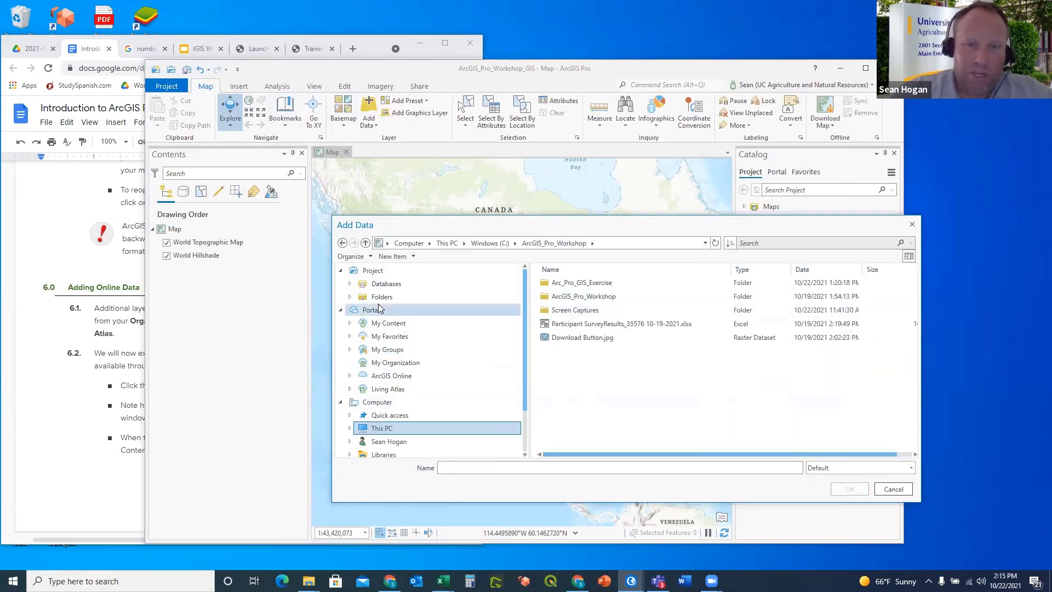
# Expand the project's ArcGIS_Pro_Workshop folder connection down to Workshop_Data and its Mosaic folder.
pyautogui.click(349, 297)
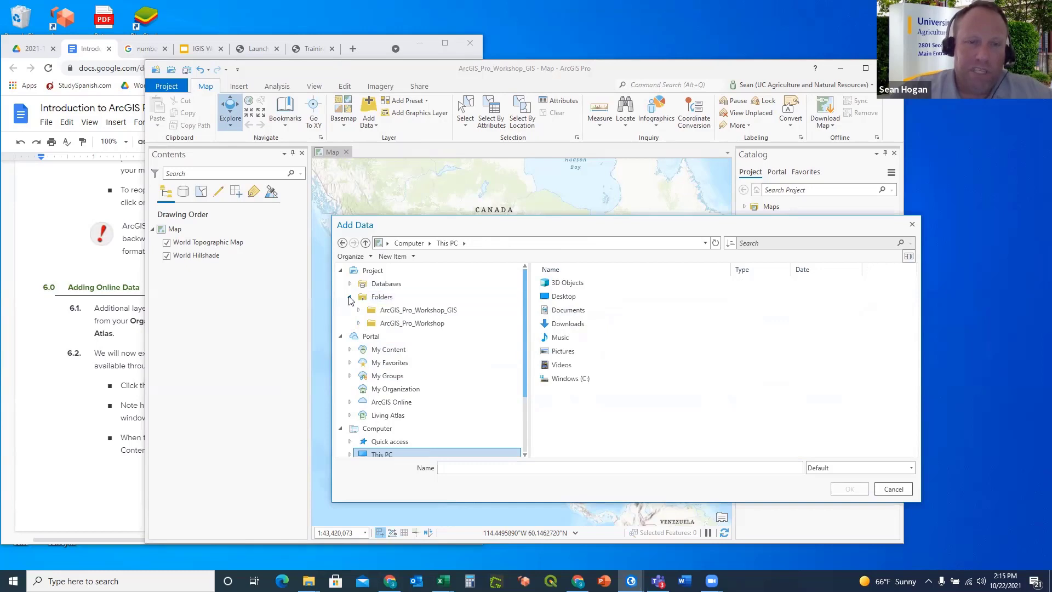
pyautogui.click(359, 323)
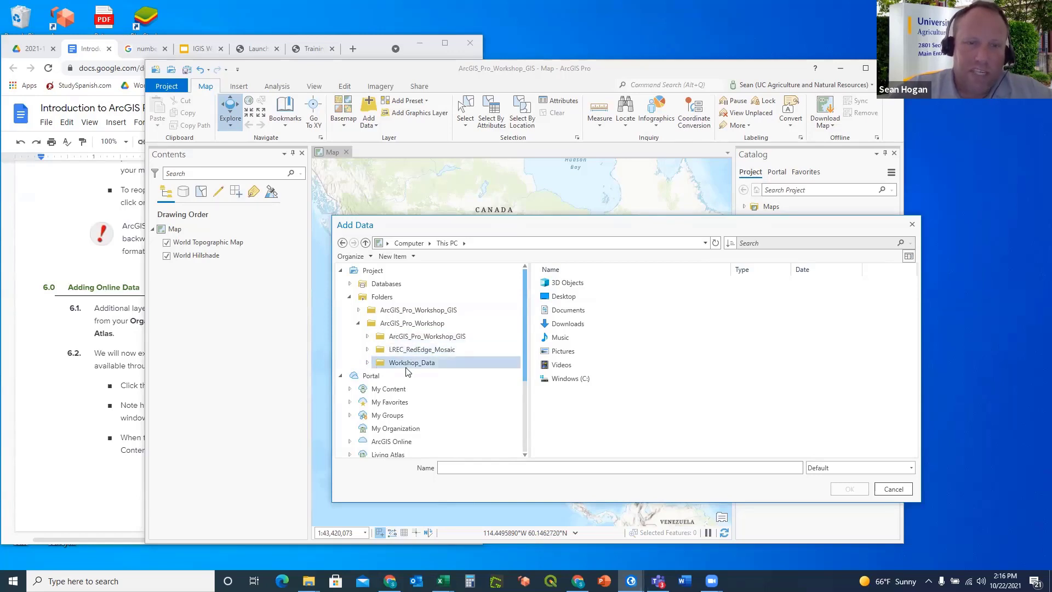
pyautogui.click(367, 363)
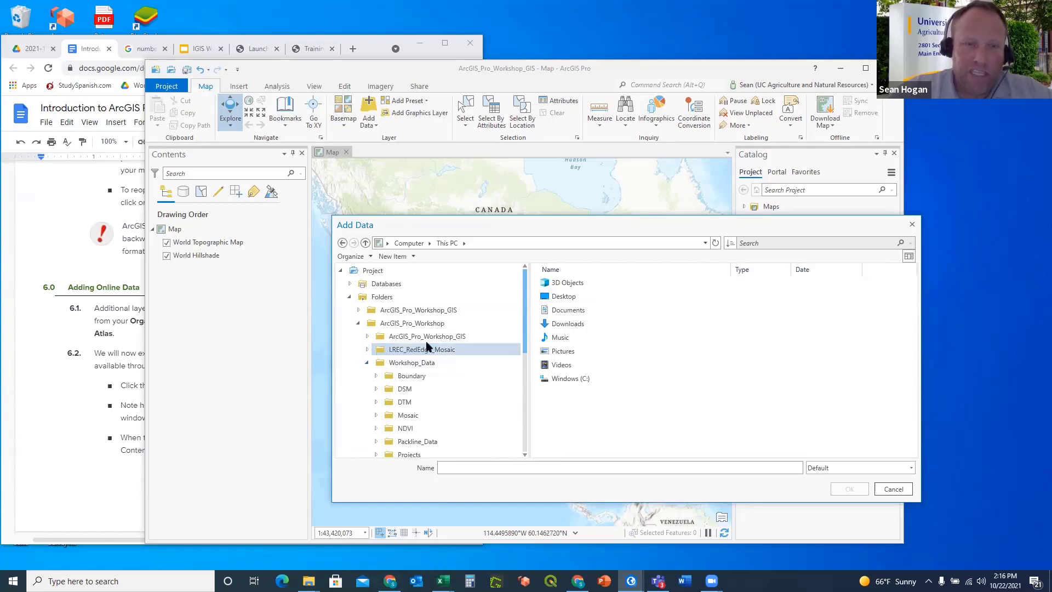
pyautogui.scroll(-1, 428, 342)
pyautogui.scroll(-1, 427, 336)
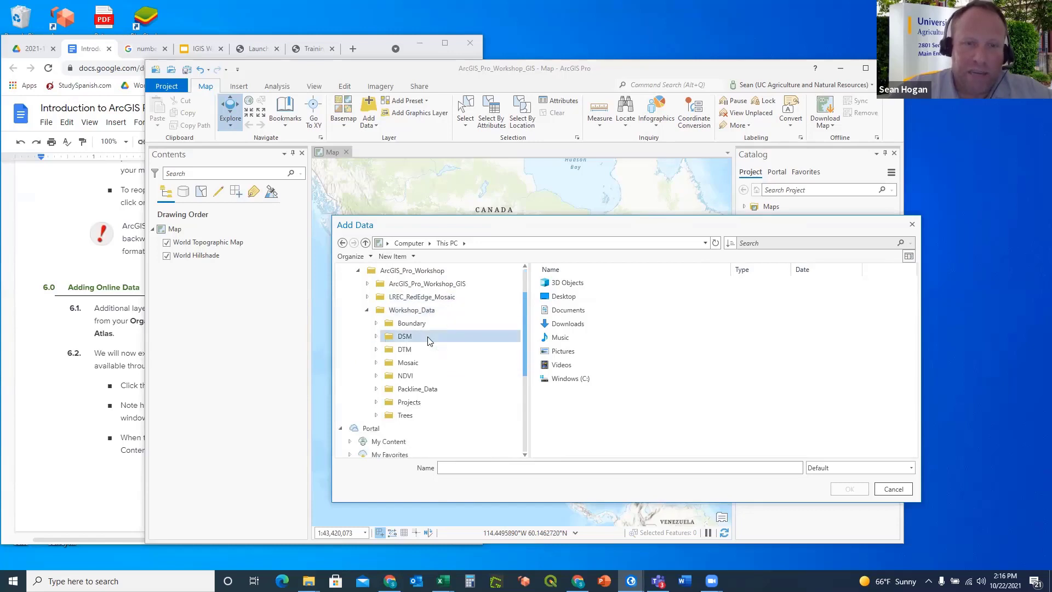
pyautogui.click(376, 363)
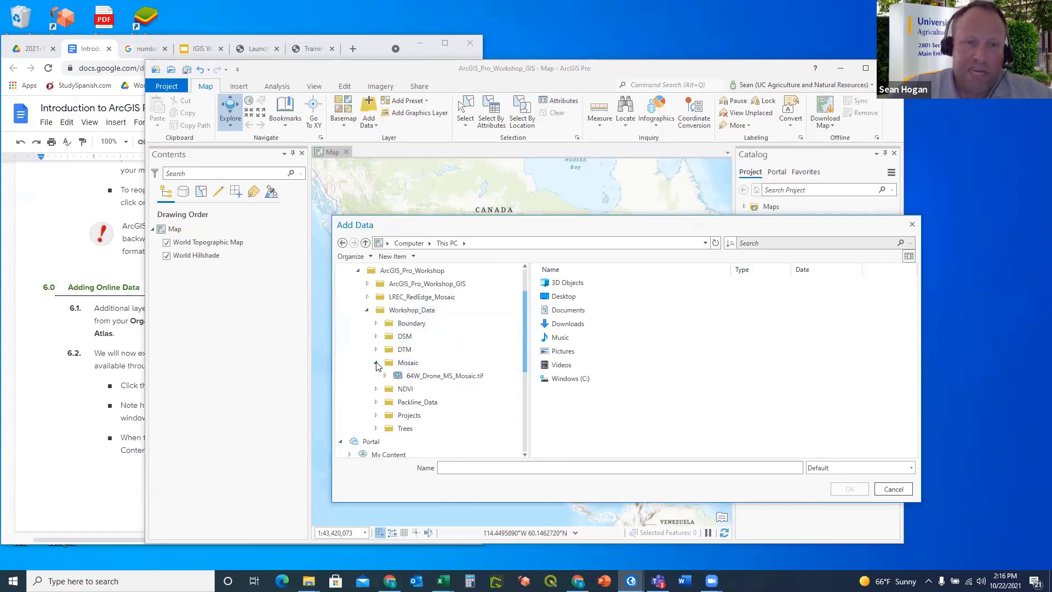
pyautogui.scroll(2, 449, 337)
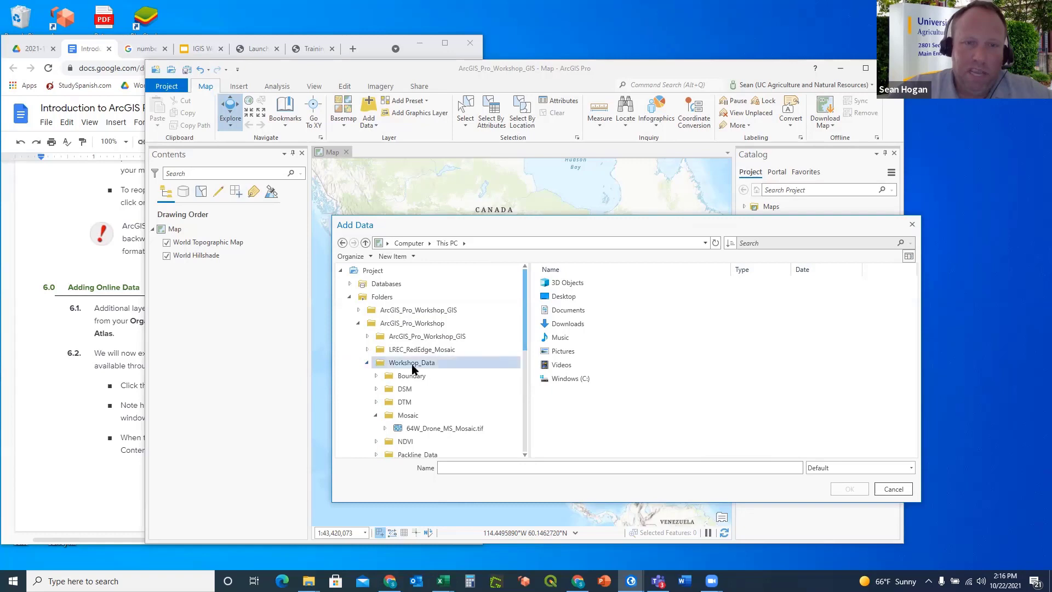
pyautogui.scroll(-2, 422, 365)
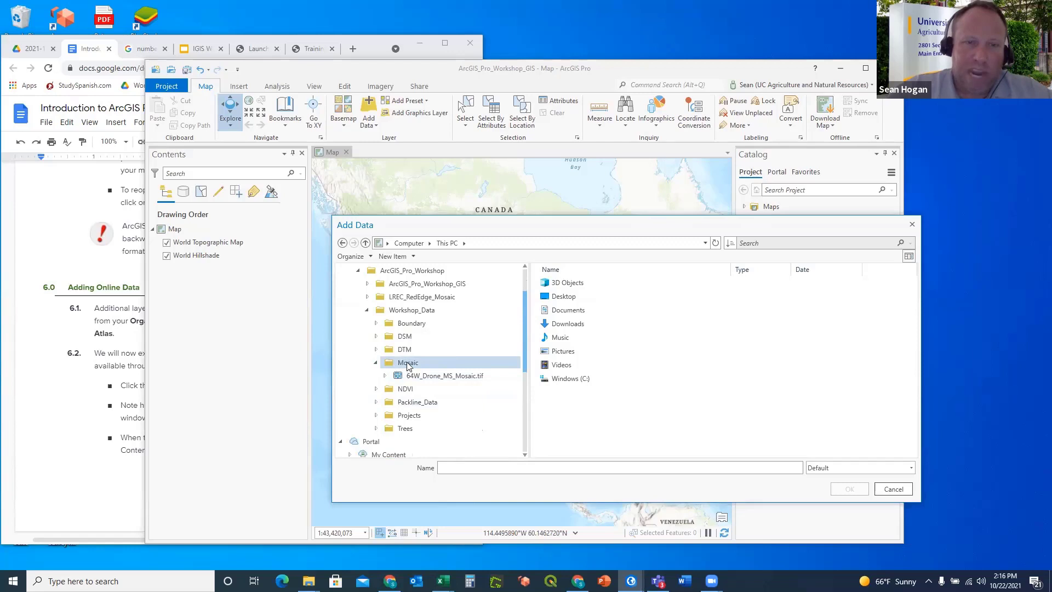
# Add the whole 64W_Drone_MS_Mosaic.tif raster dataset from the Mosaic folder to the map.
pyautogui.click(417, 375)
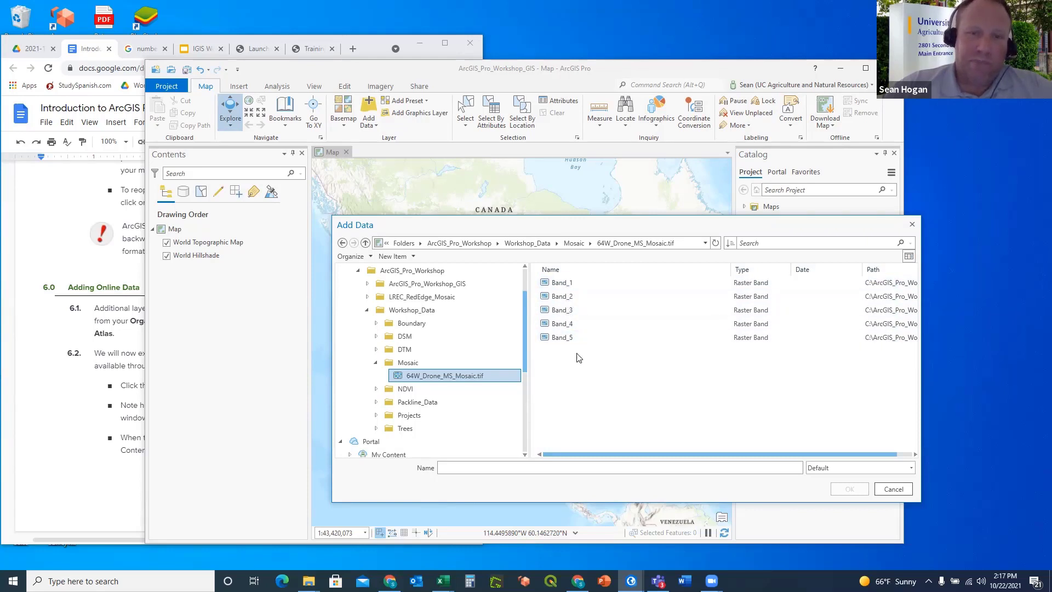
pyautogui.click(406, 364)
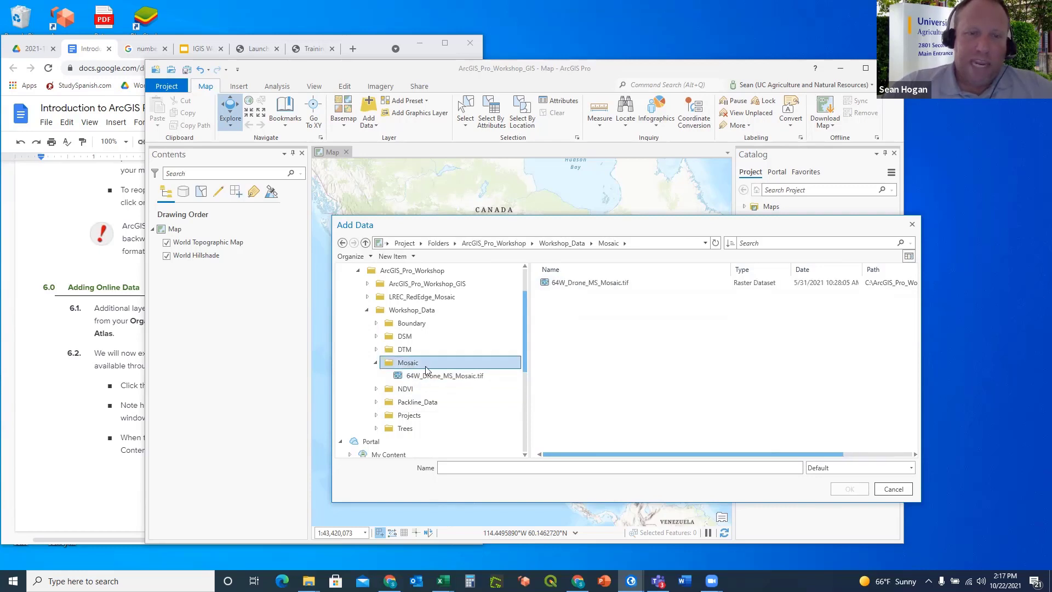
pyautogui.click(610, 283)
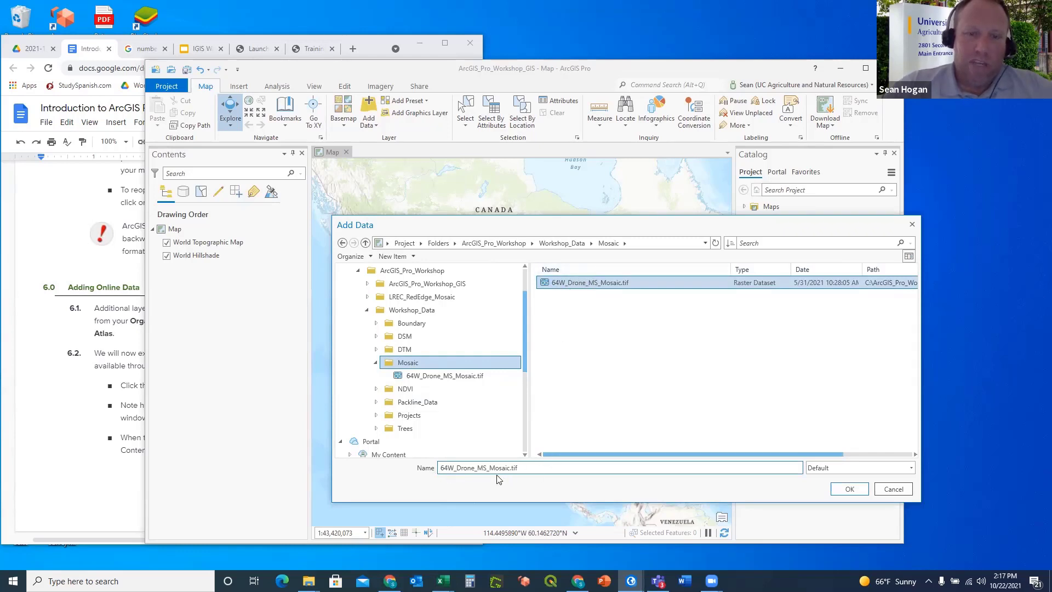
pyautogui.click(849, 489)
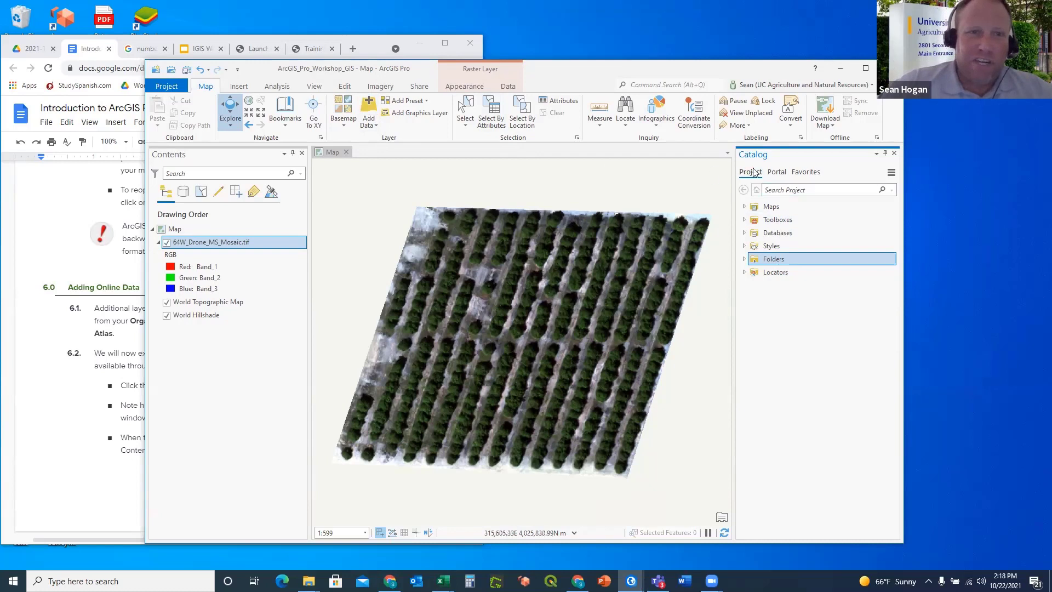
# Expand the ArcGIS_Pro_Workshop folder connection in the Catalog pane, and close both the Catalog and Contents panes.
pyautogui.click(744, 259)
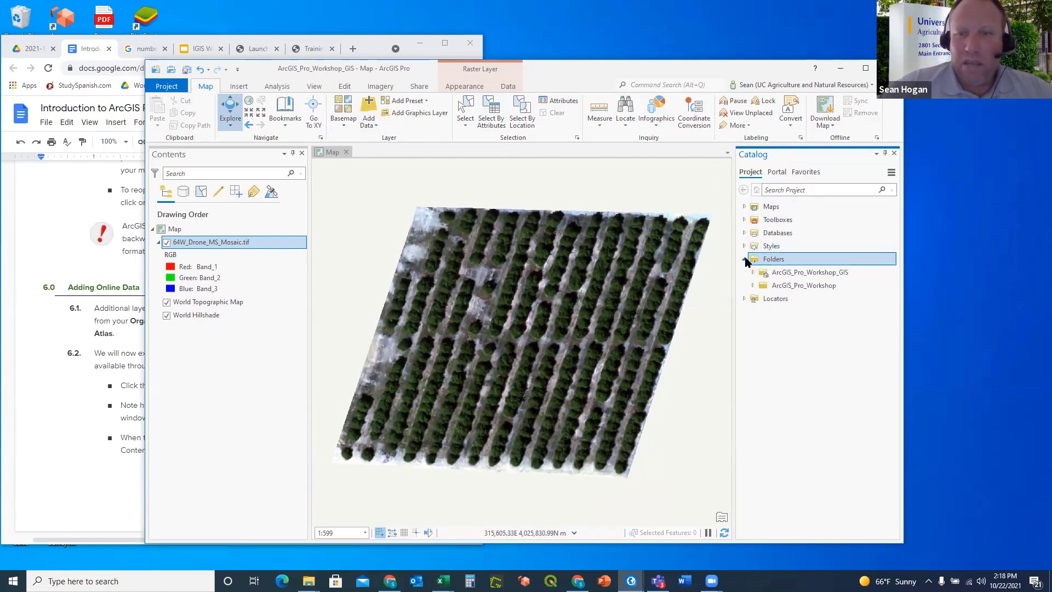
pyautogui.click(753, 285)
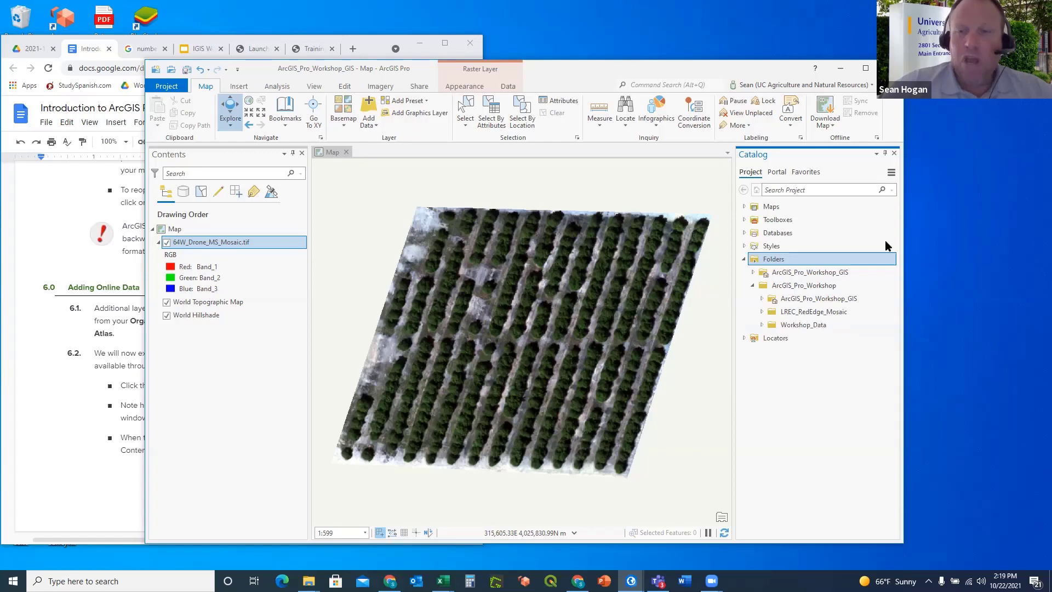
pyautogui.click(894, 153)
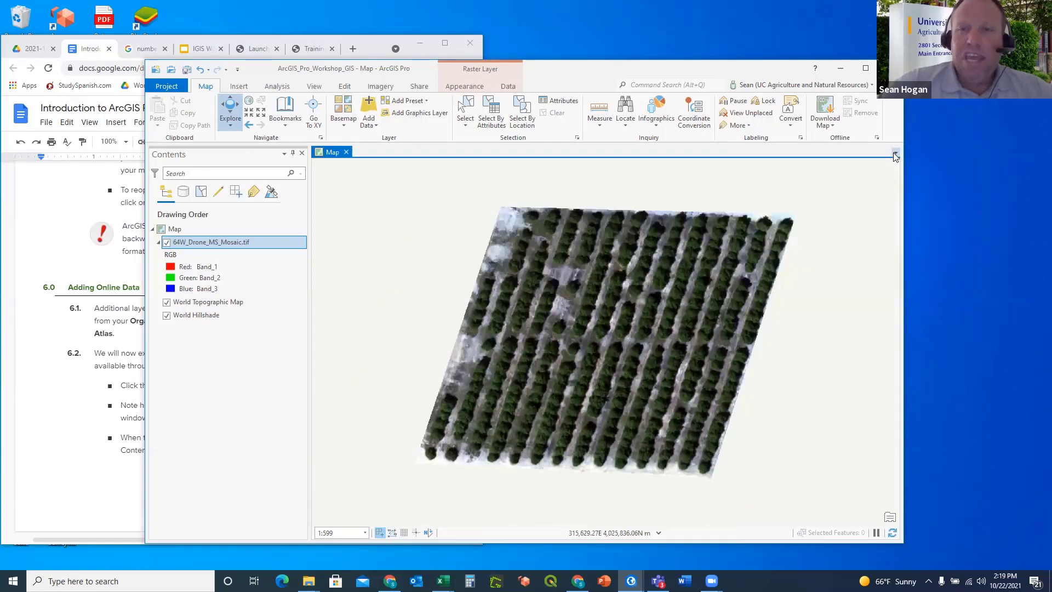
pyautogui.click(302, 153)
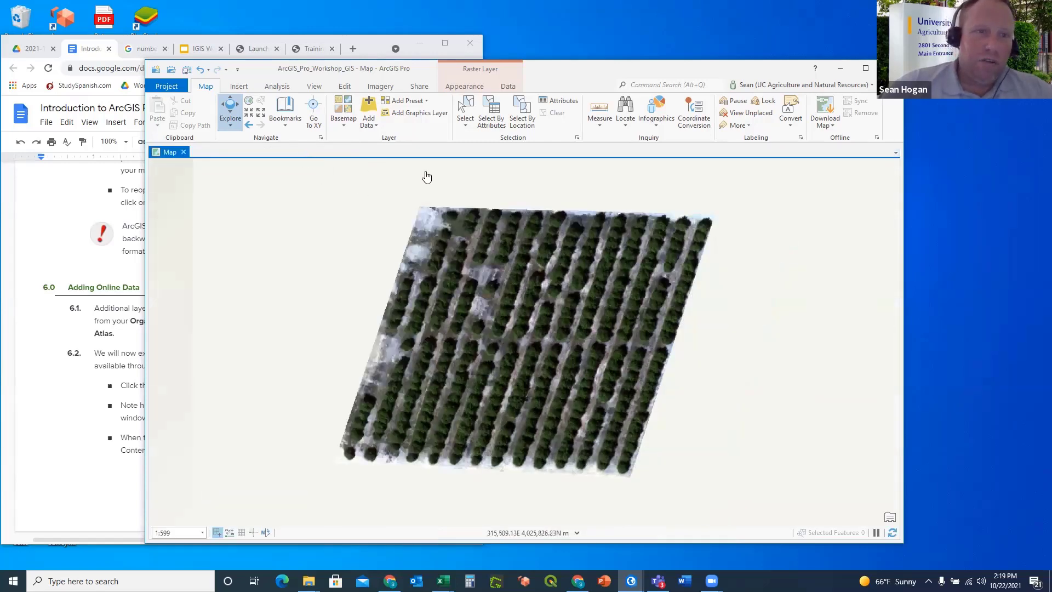
# Reopen the Contents and Catalog panes around the map view.
pyautogui.click(312, 87)
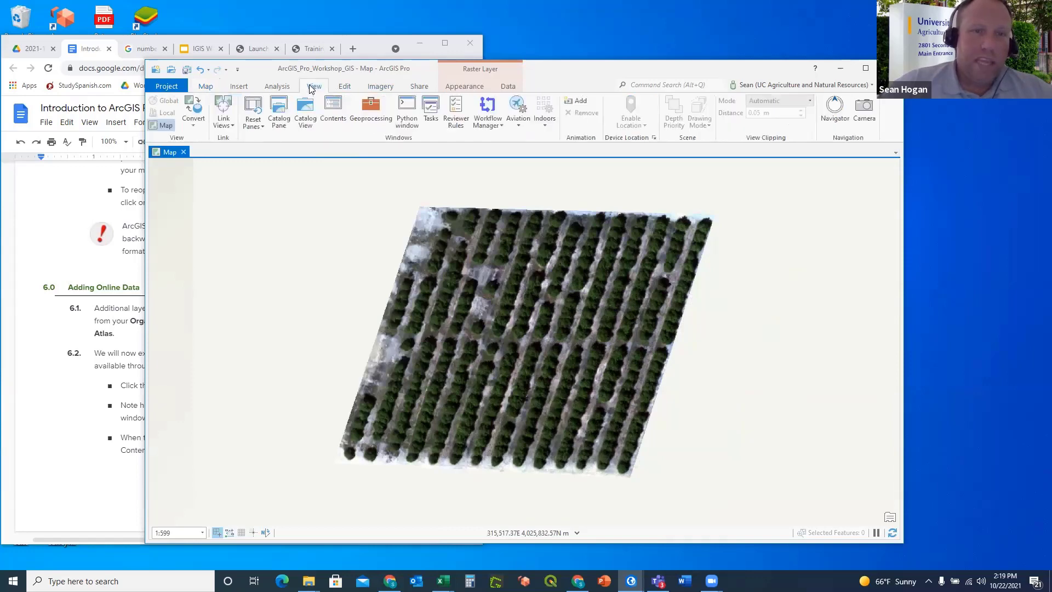
pyautogui.click(342, 112)
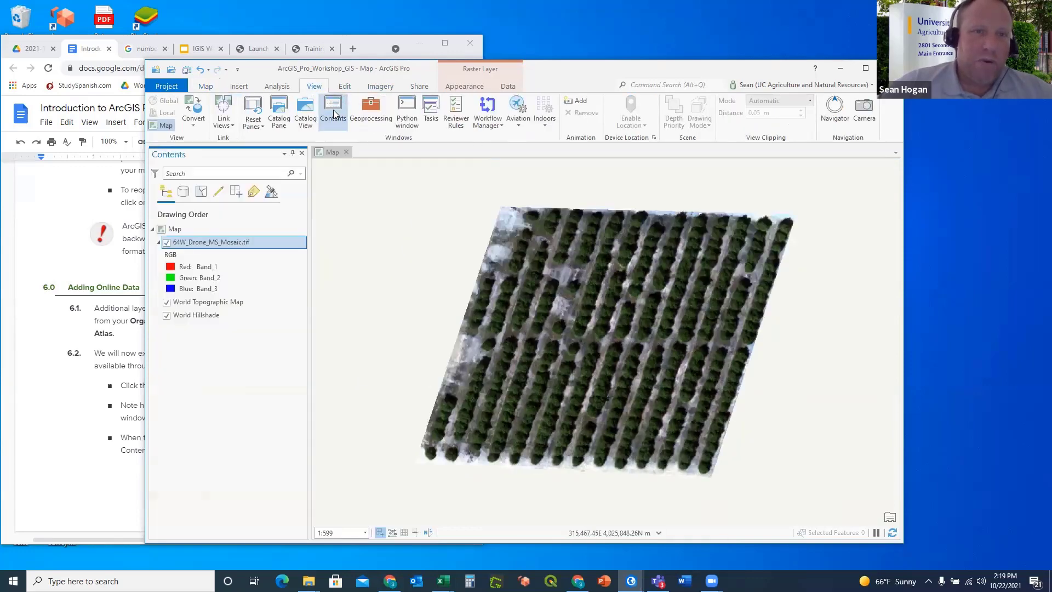
pyautogui.click(279, 113)
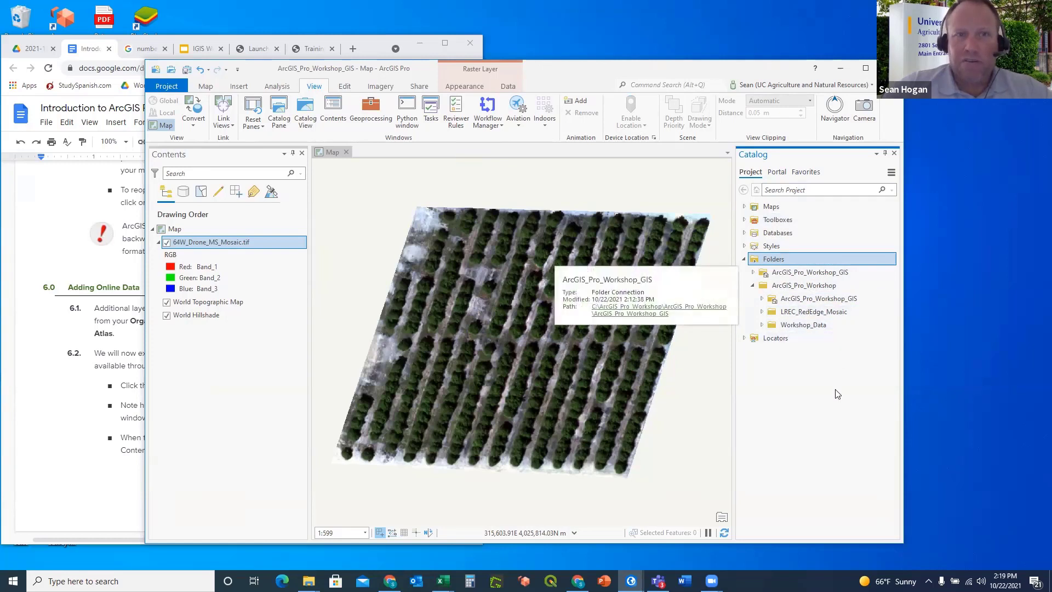
# Add LREC_Boundary.shp from Workshop_Data's Boundary folder to the map and place it below the 64W_Drone_MS_Mosaic.tif layer.
pyautogui.click(762, 325)
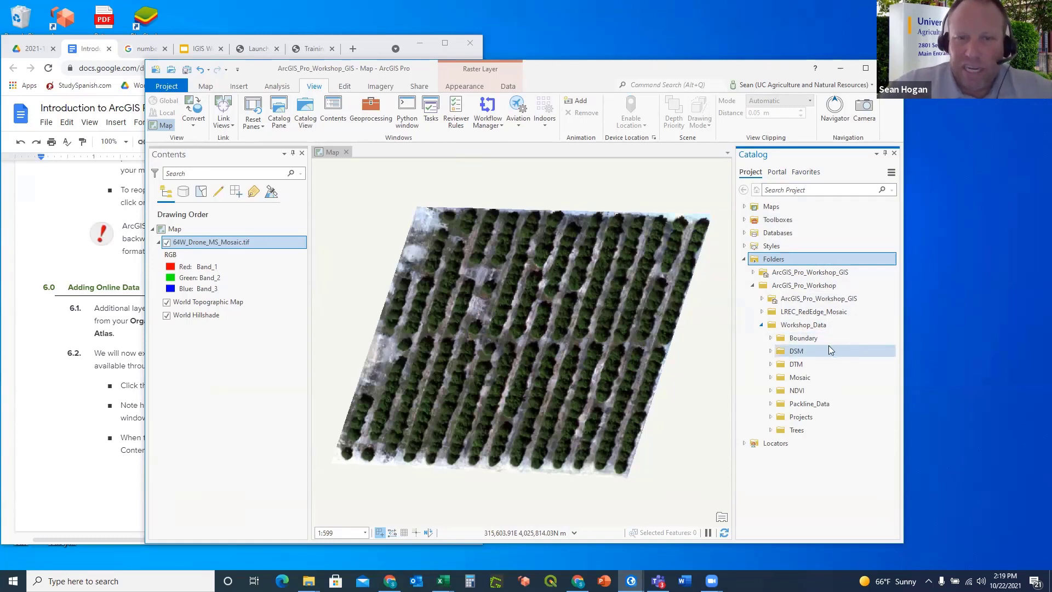
pyautogui.click(770, 339)
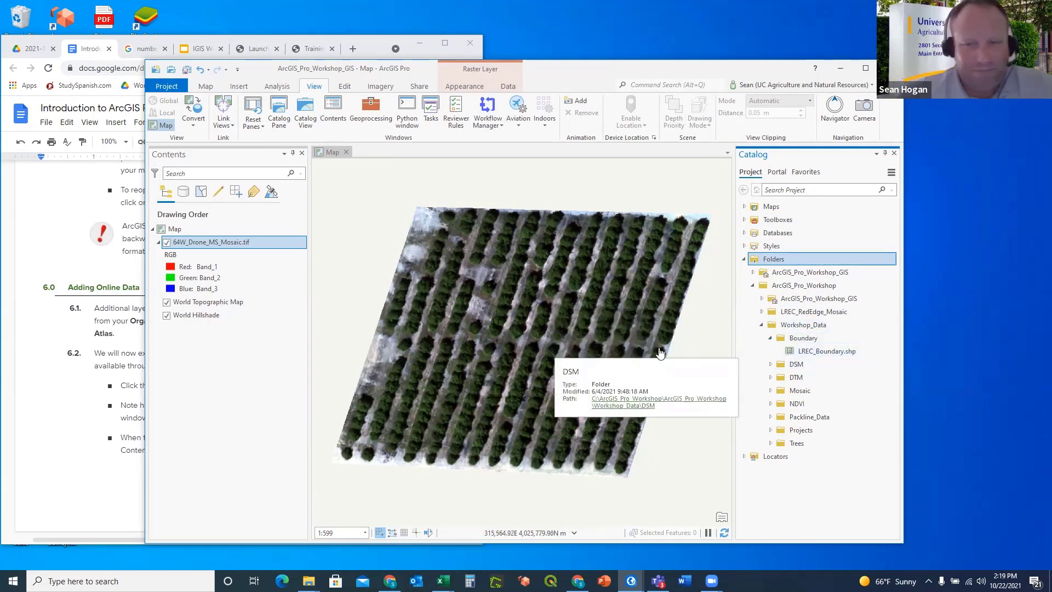
pyautogui.moveTo(815, 359)
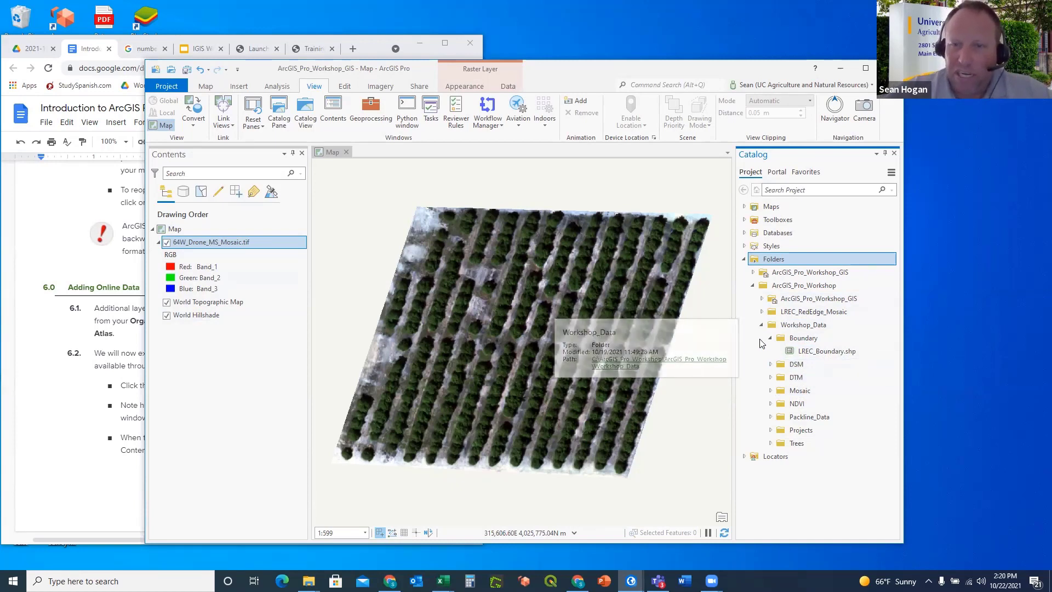
pyautogui.click(837, 352)
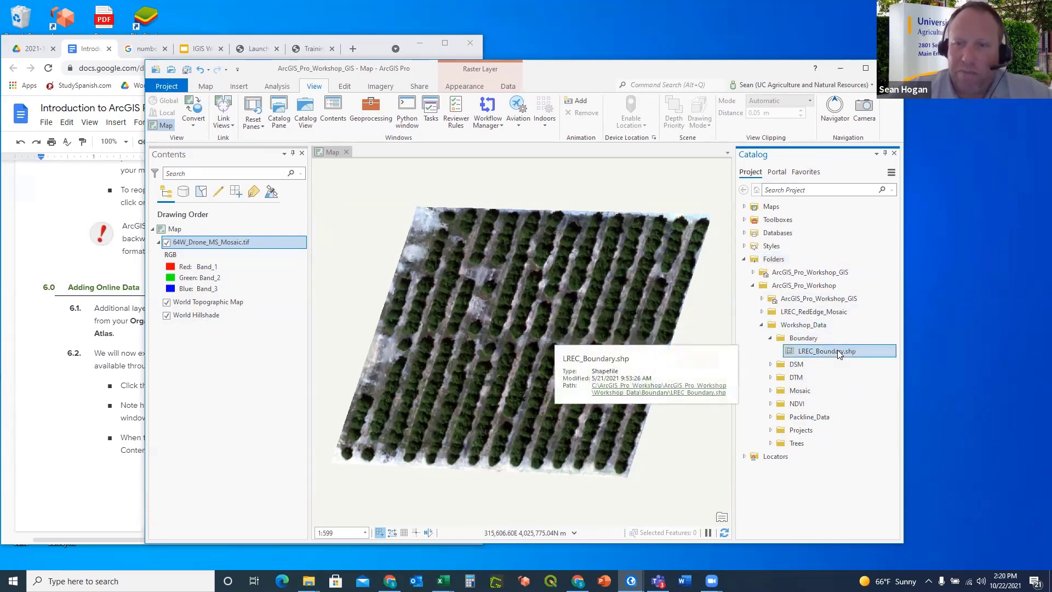
pyautogui.moveTo(837, 352); pyautogui.dragTo(540, 328)
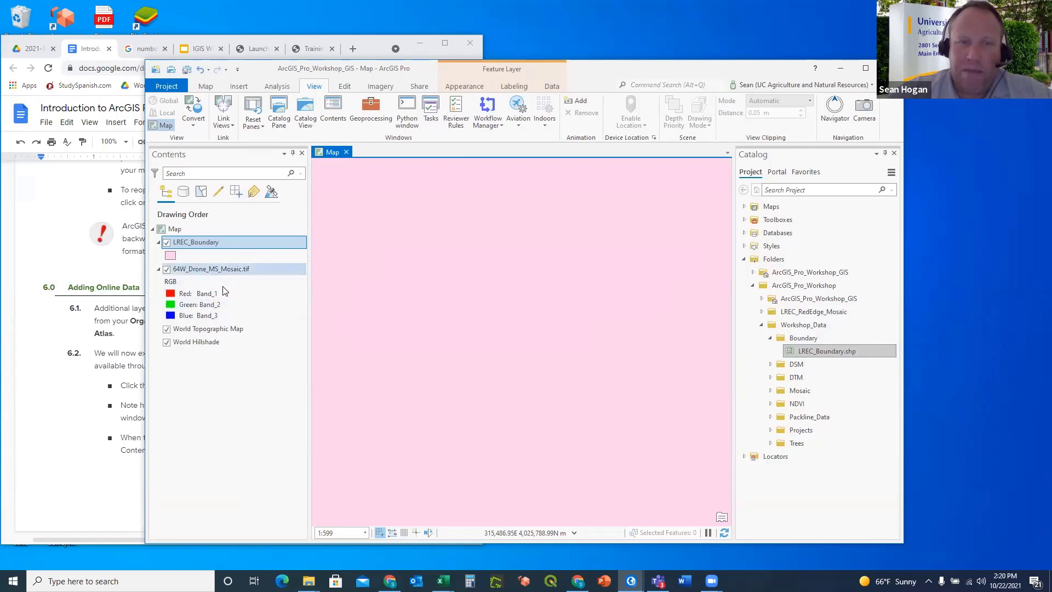
pyautogui.click(184, 244)
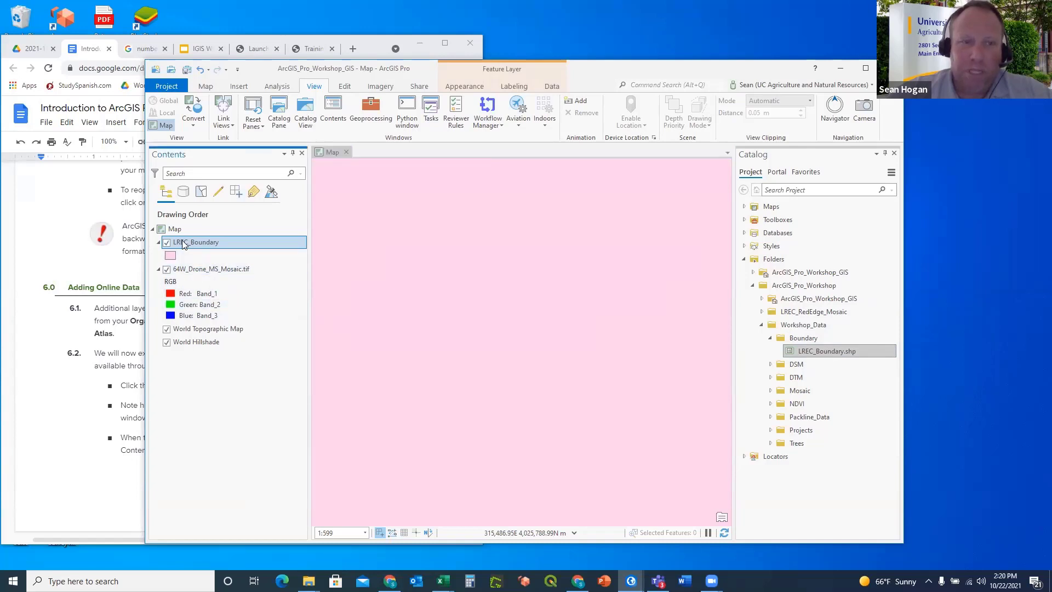
pyautogui.moveTo(181, 270); pyautogui.dragTo(185, 315)
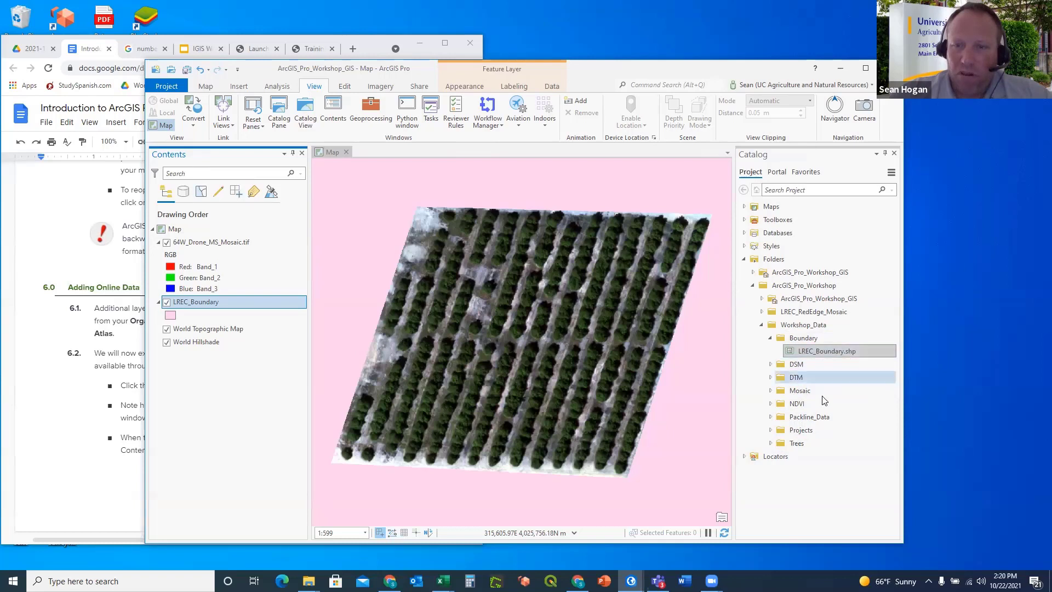
# Add 64W_DSM.tif from the DSM folder beneath the drone mosaic layer, and LREC_Drone_DSM.tif on top of the map.
pyautogui.moveTo(796, 393)
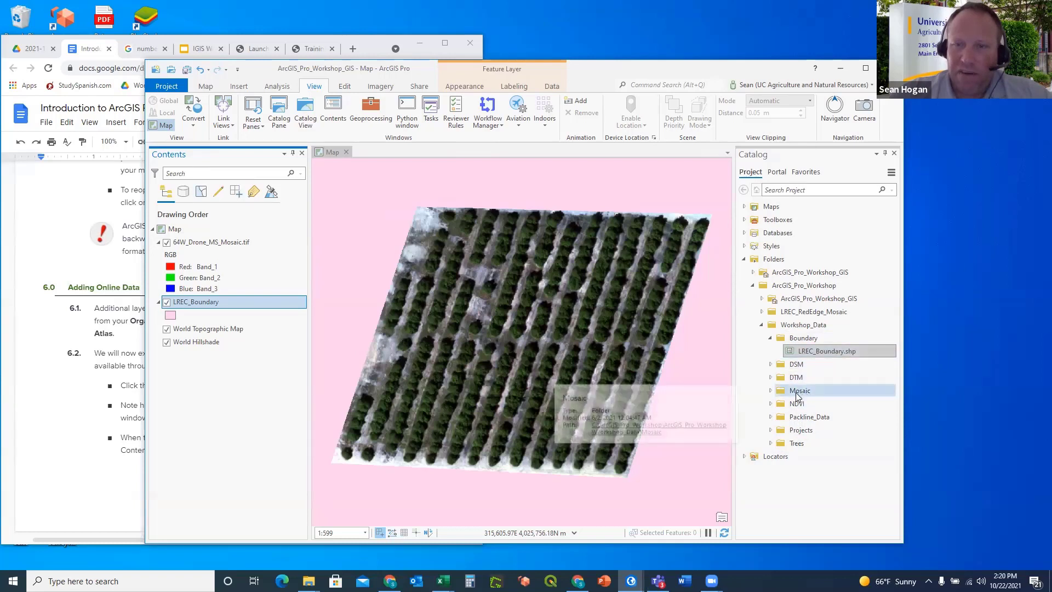
pyautogui.click(771, 364)
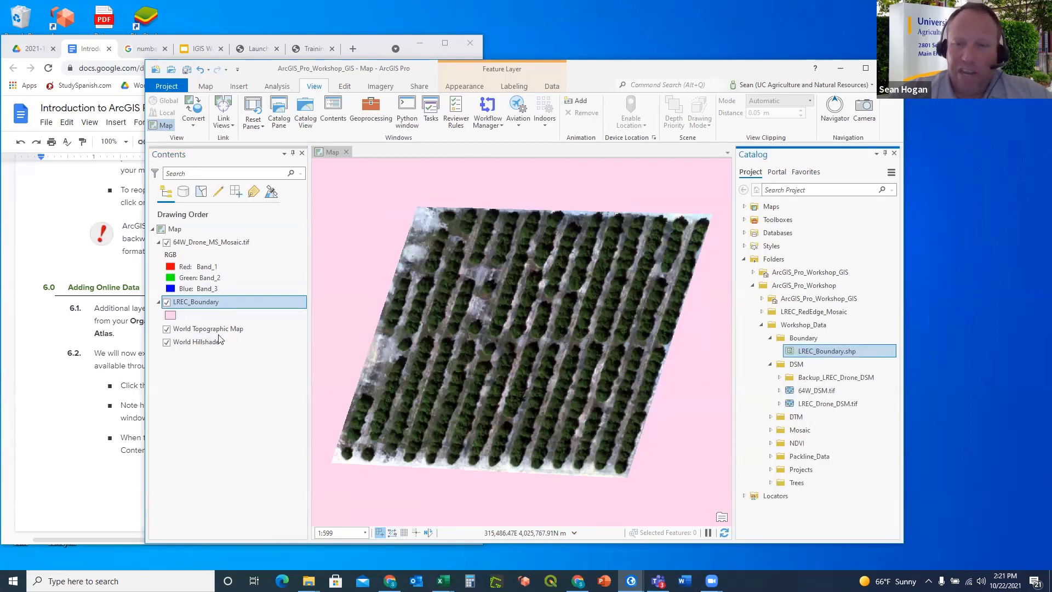
pyautogui.click(822, 391)
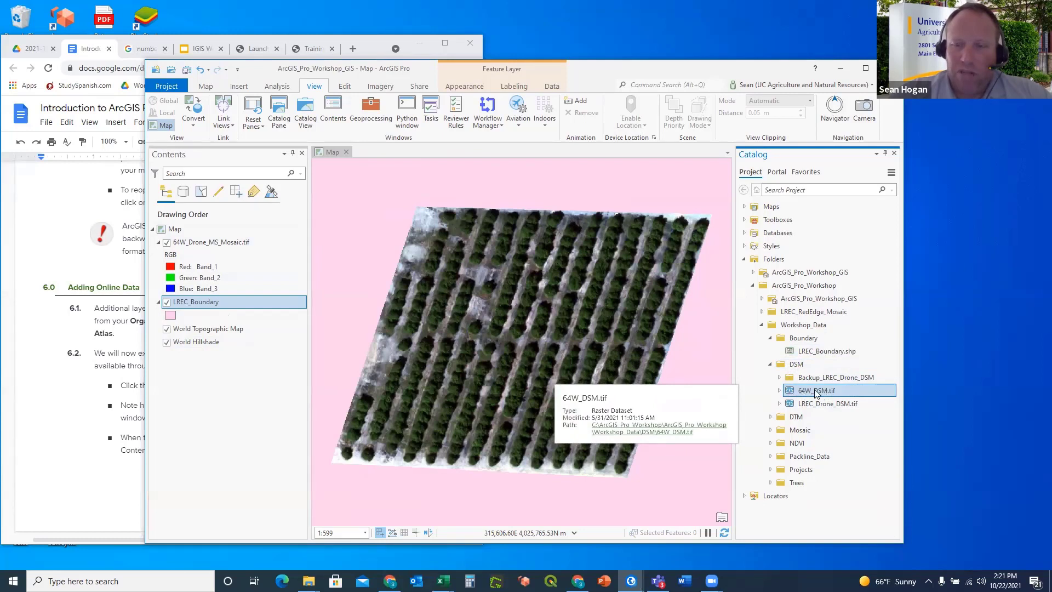
pyautogui.moveTo(816, 393); pyautogui.dragTo(750, 396)
pyautogui.moveTo(497, 346); pyautogui.dragTo(189, 337)
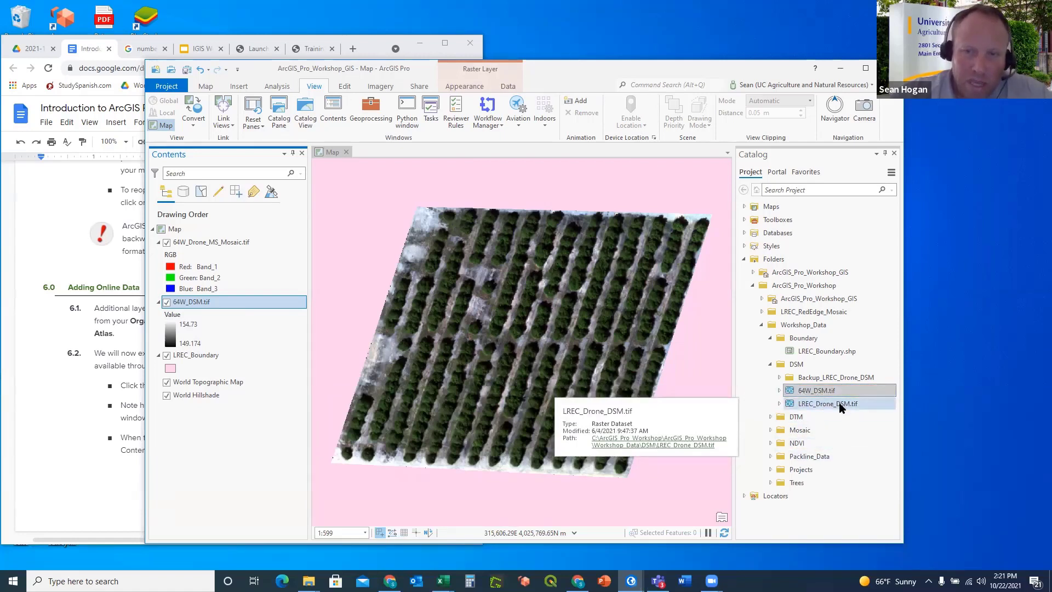
pyautogui.moveTo(820, 404); pyautogui.dragTo(499, 378)
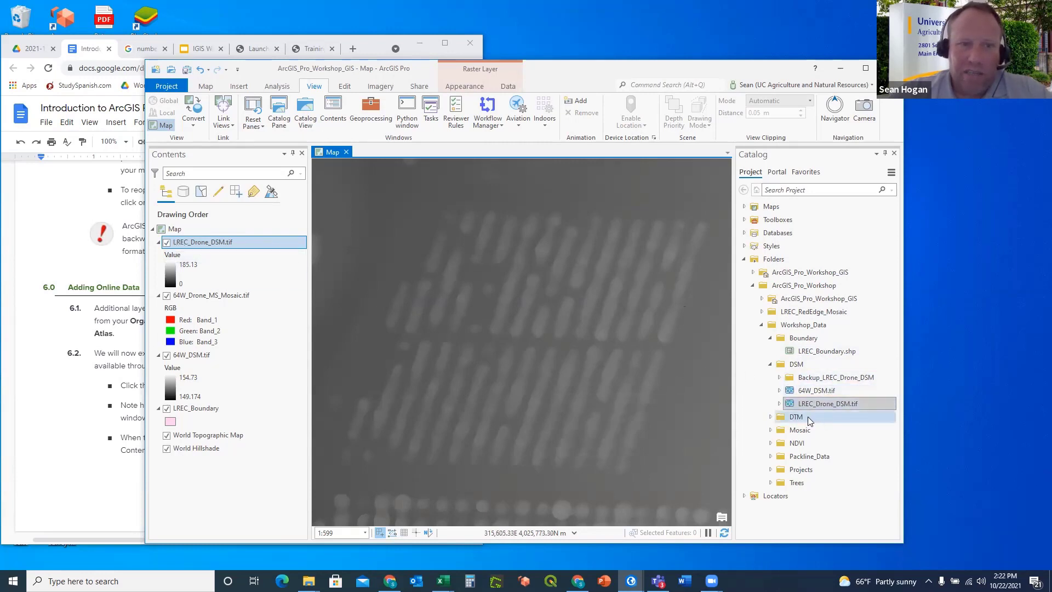
# Add 64W_DTM.tif from the DTM folder and 64W_NDVI.tif from the NDVI folder to the map.
pyautogui.click(771, 417)
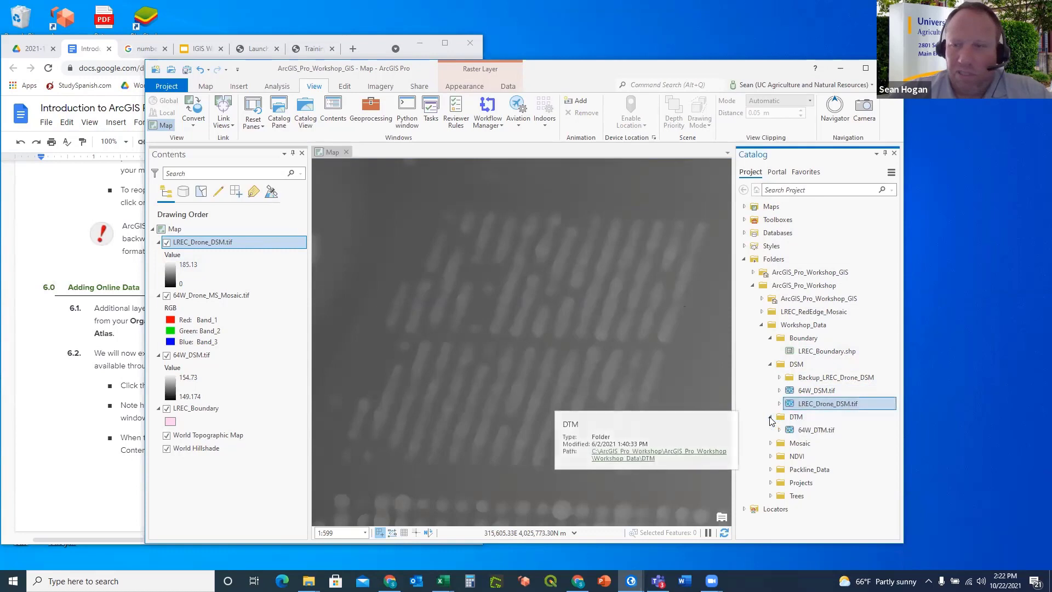
pyautogui.click(813, 430)
pyautogui.moveTo(813, 430); pyautogui.dragTo(512, 393)
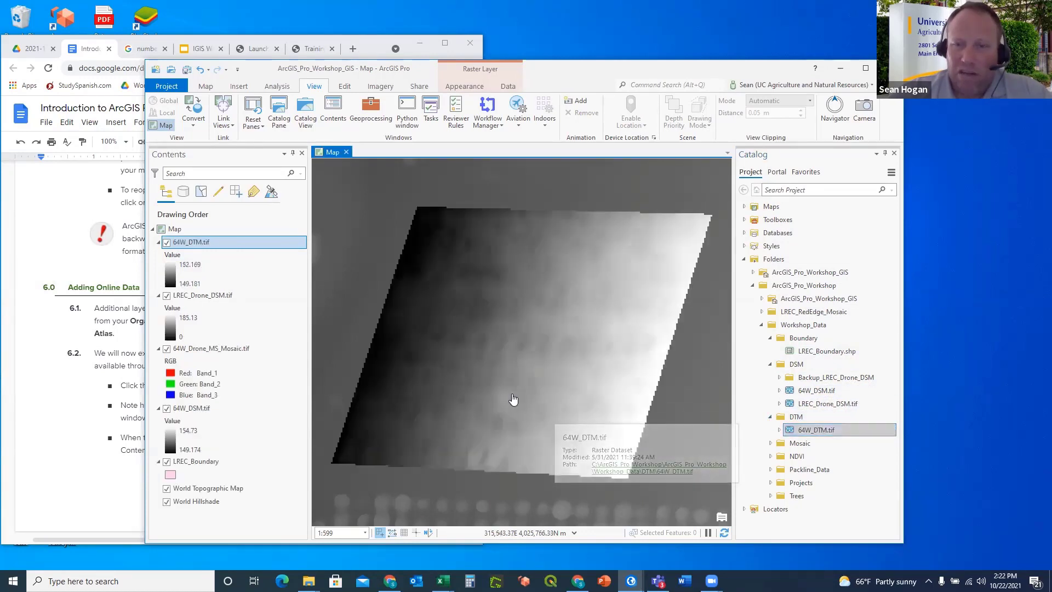
pyautogui.click(771, 457)
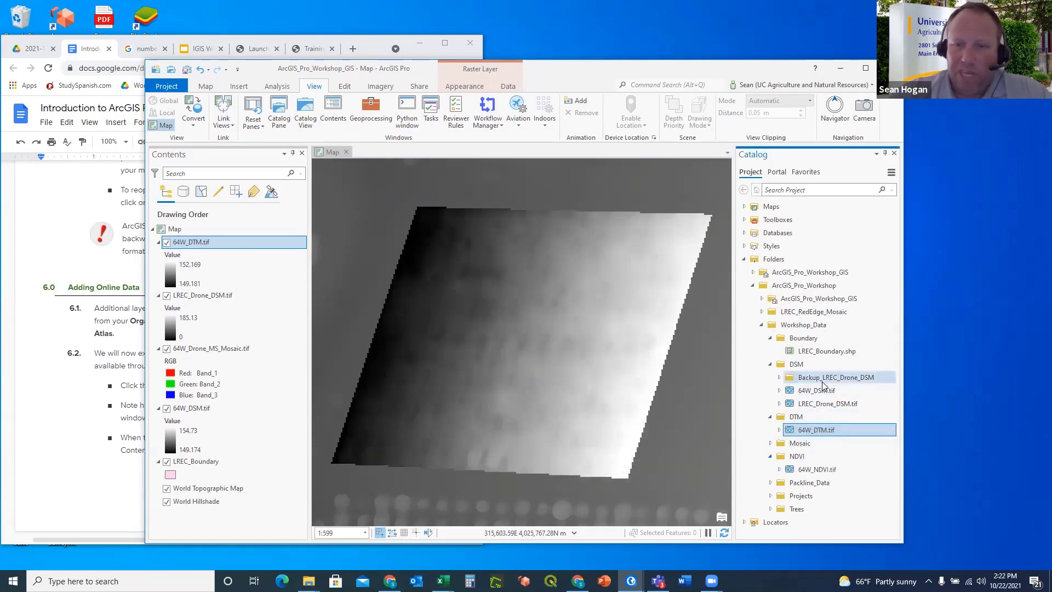
pyautogui.click(816, 471)
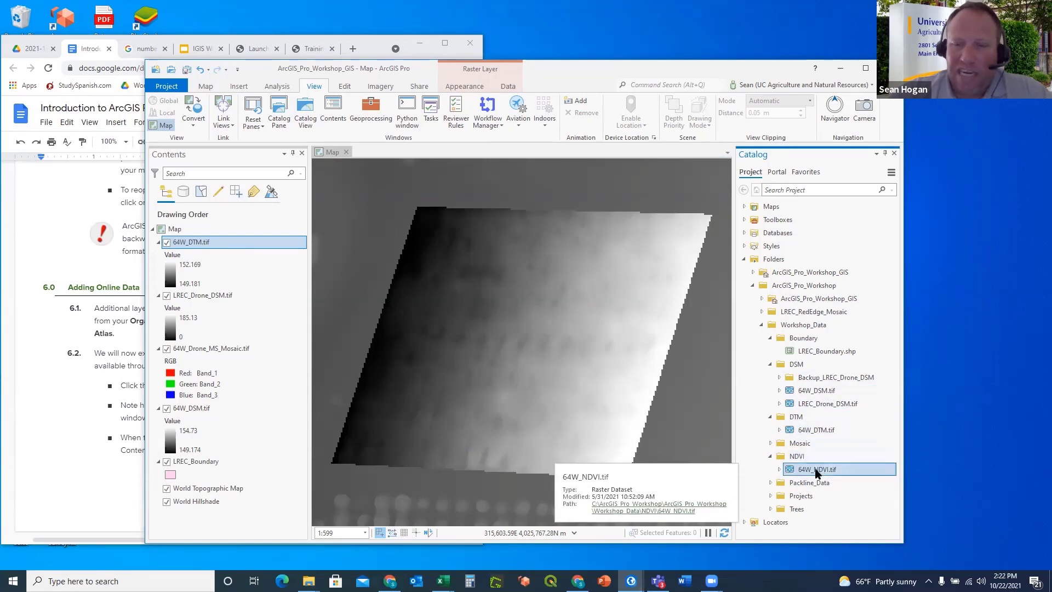
pyautogui.moveTo(539, 364); pyautogui.dragTo(540, 364)
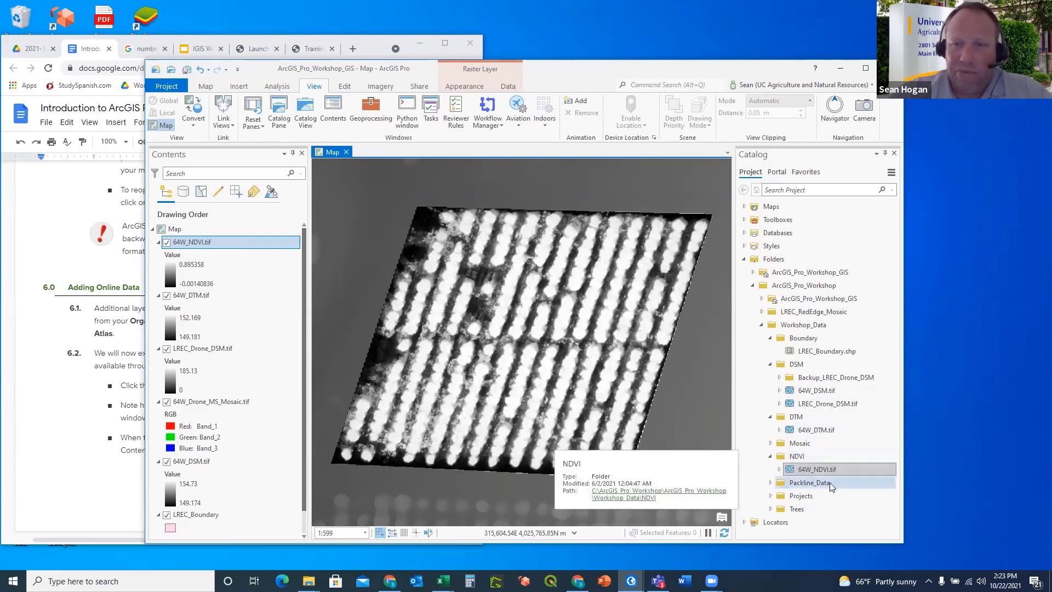
# Add the Packline_Data_CSV.csv file from the Packline_Data folder to the map as a standalone table.
pyautogui.click(770, 483)
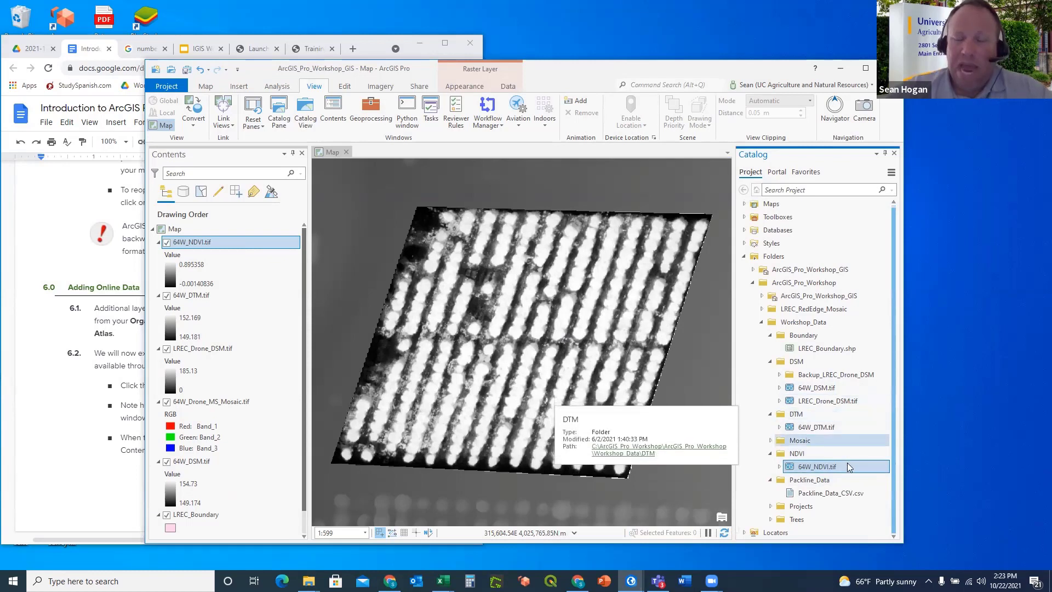
pyautogui.click(833, 493)
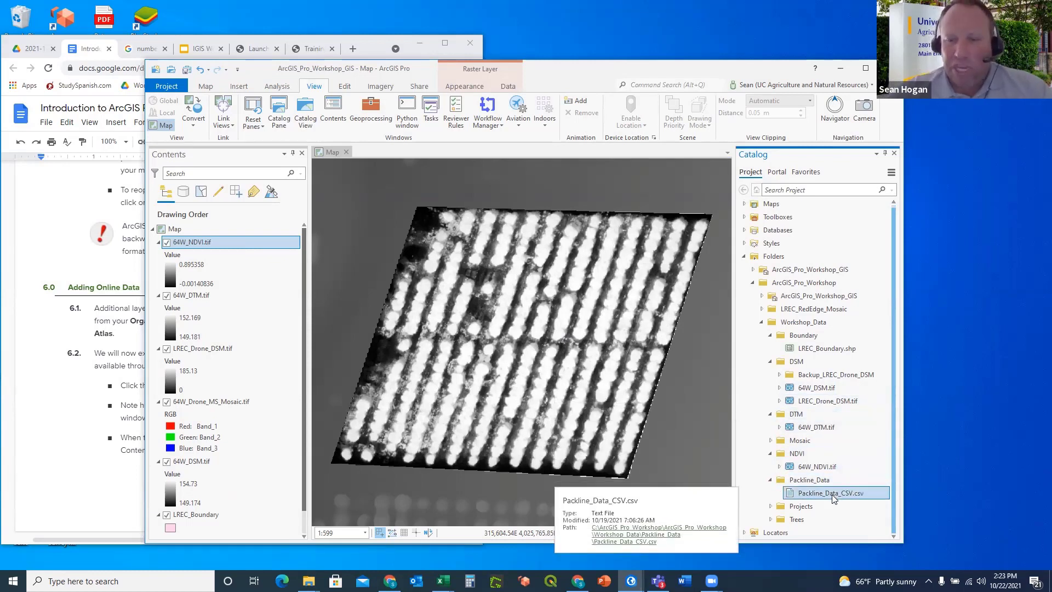
pyautogui.click(592, 415)
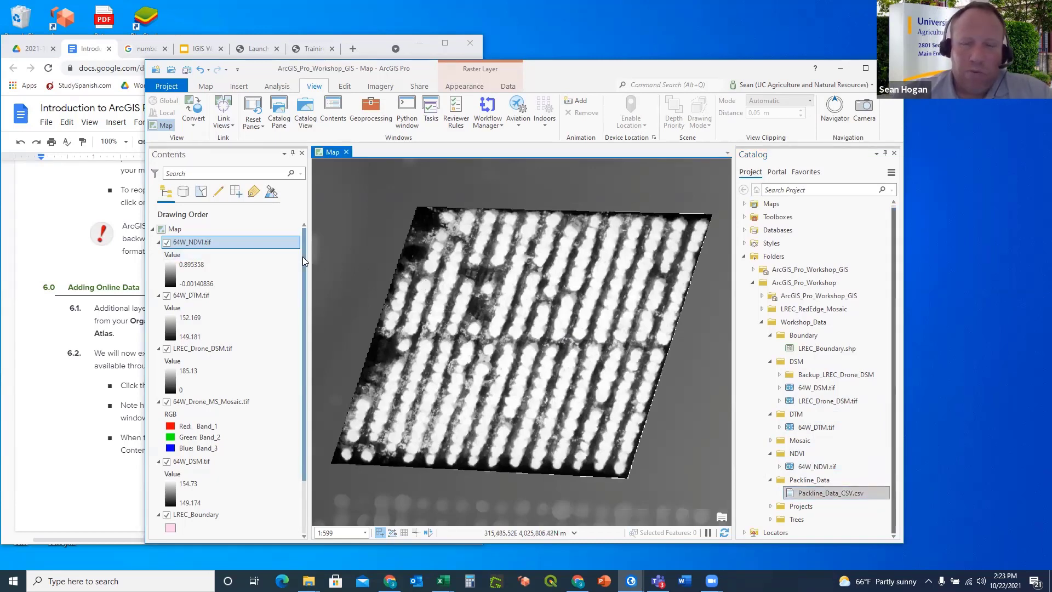
# Open the Packline_Data_CSV.csv standalone table to examine its fields and records, and close it.
pyautogui.moveTo(305, 262); pyautogui.dragTo(306, 328)
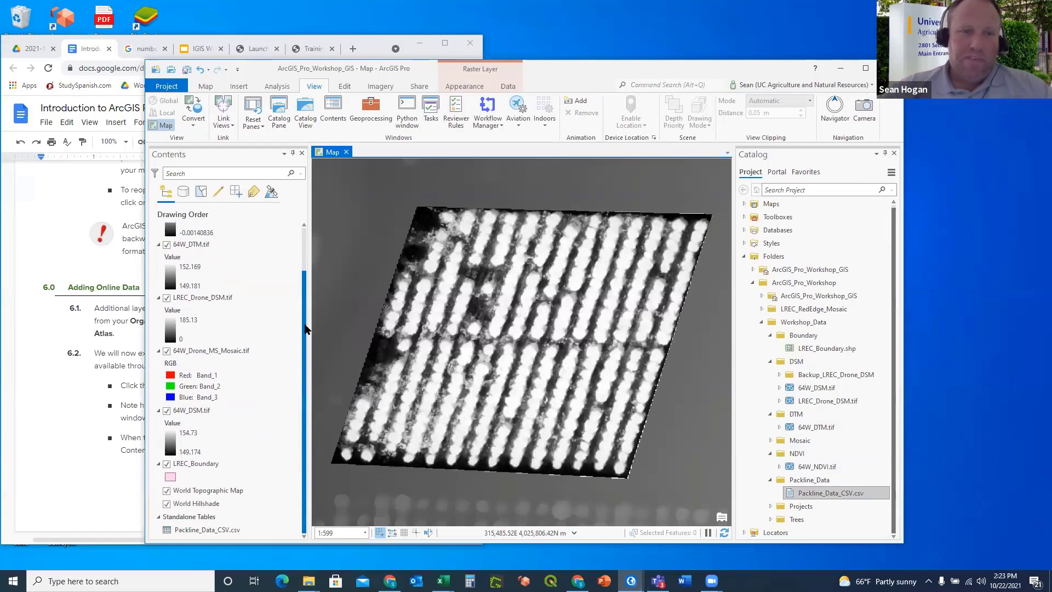
pyautogui.moveTo(308, 289)
pyautogui.mouseDown()
pyautogui.moveTo(309, 215)
pyautogui.moveTo(301, 306)
pyautogui.mouseUp()
pyautogui.moveTo(309, 267); pyautogui.dragTo(307, 343)
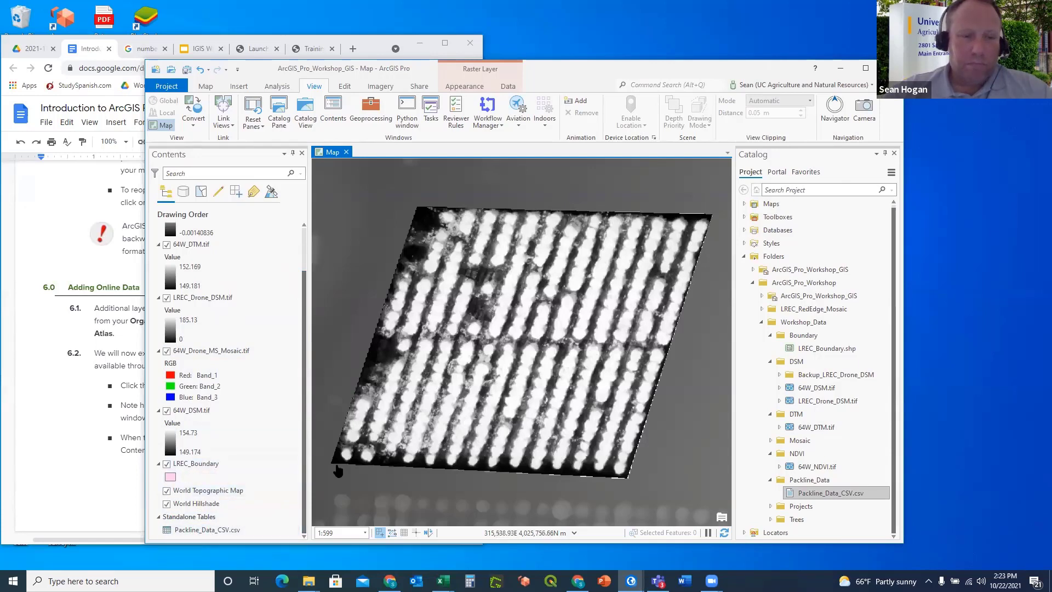
pyautogui.rightClick(197, 530)
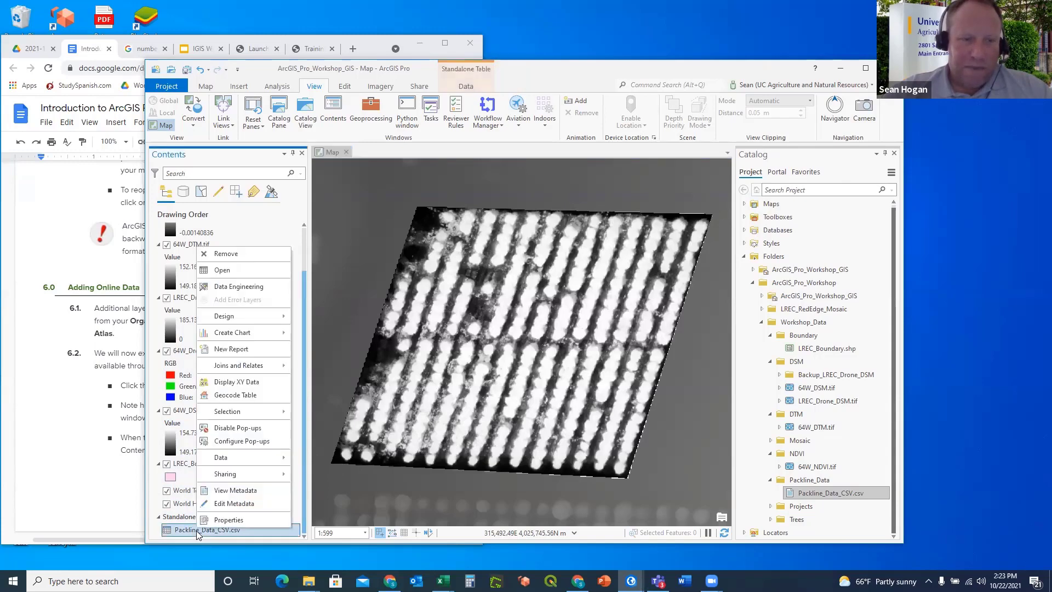
pyautogui.click(253, 274)
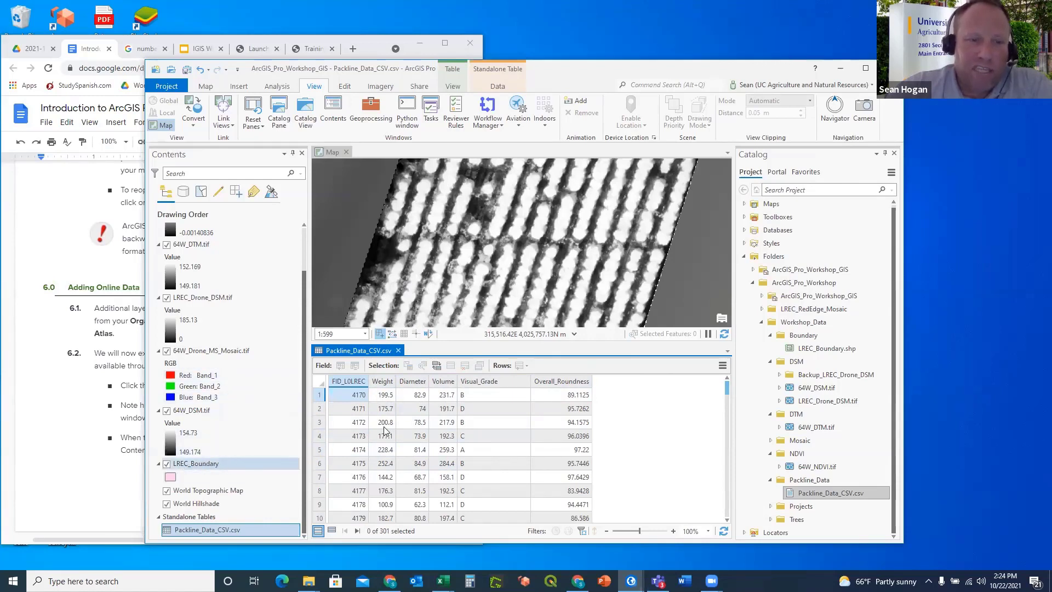
pyautogui.click(399, 351)
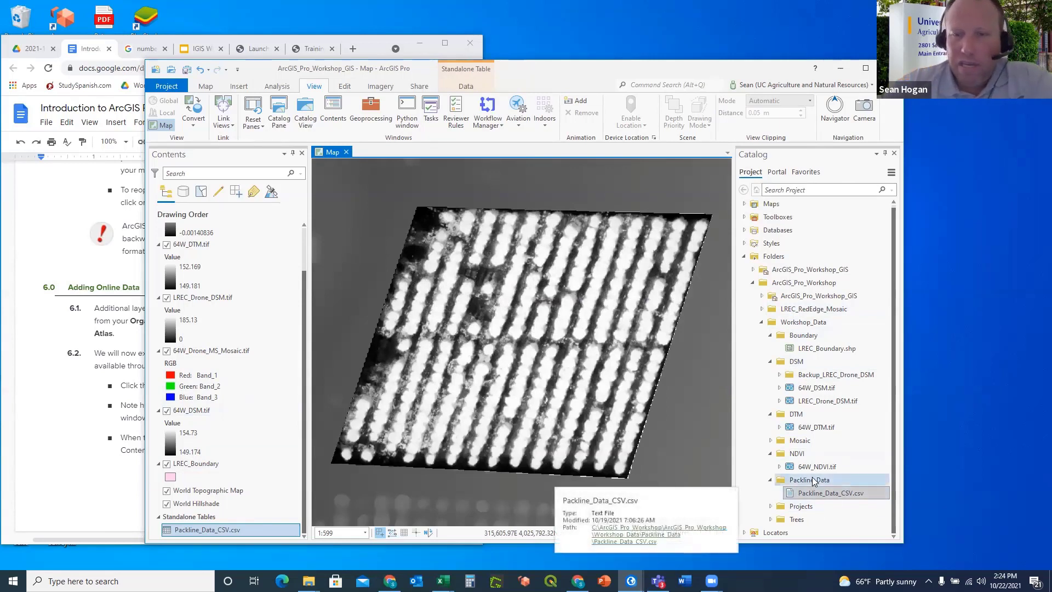
# Add the 64W_Field.shp and LREC_Projects.shp shapefiles from the Projects folder to the map.
pyautogui.click(770, 507)
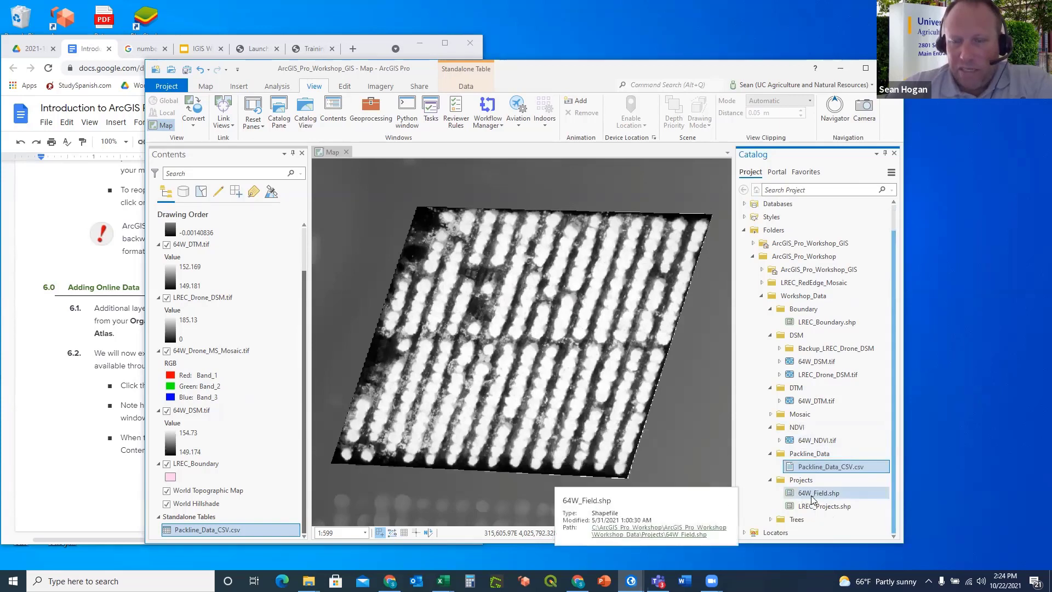
pyautogui.moveTo(820, 497); pyautogui.dragTo(557, 370)
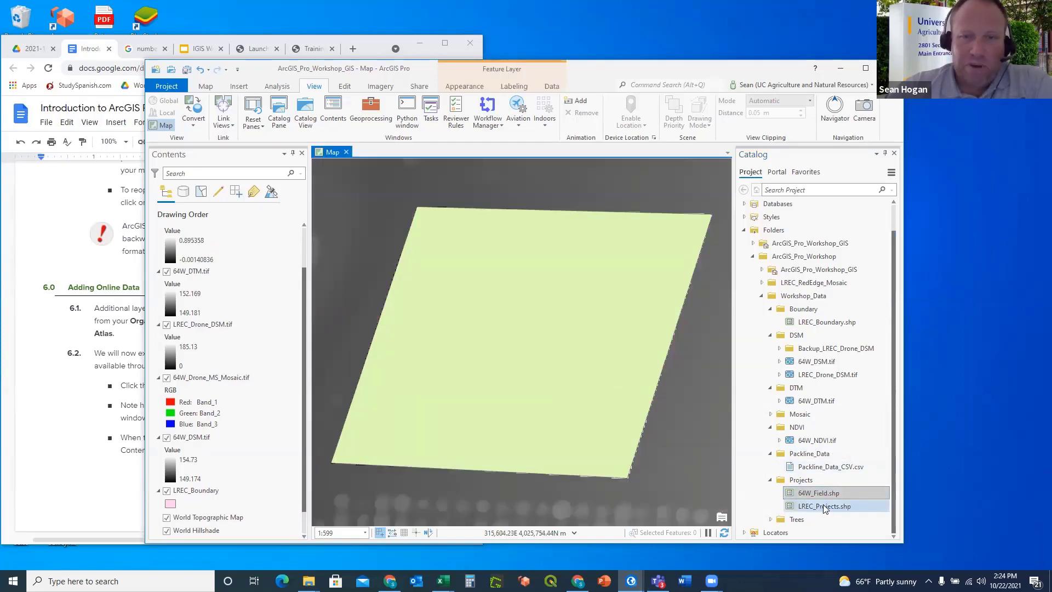
pyautogui.moveTo(824, 507); pyautogui.dragTo(786, 487)
pyautogui.moveTo(608, 407); pyautogui.dragTo(604, 407)
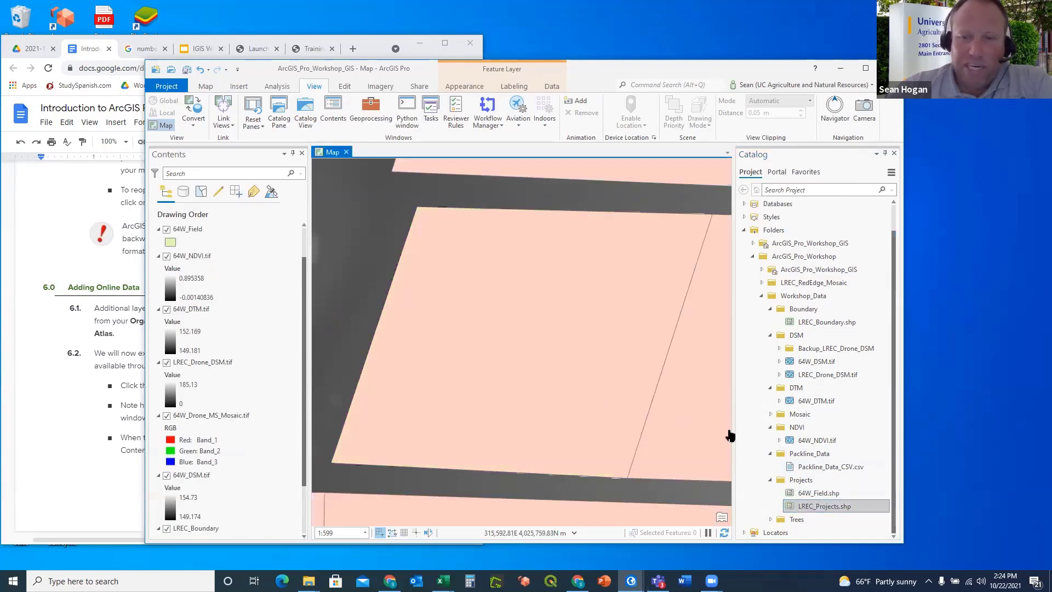
# Add the 64W_Trees.shp shapefile from the Trees folder to the map and review the layers in the drawing order.
pyautogui.click(771, 519)
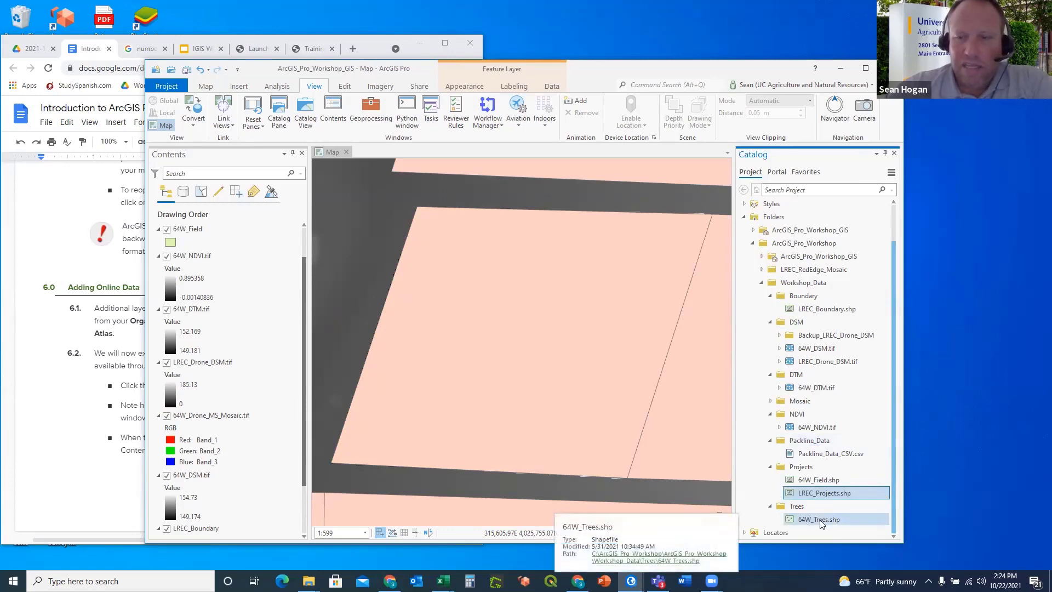
pyautogui.moveTo(820, 524); pyautogui.dragTo(600, 412)
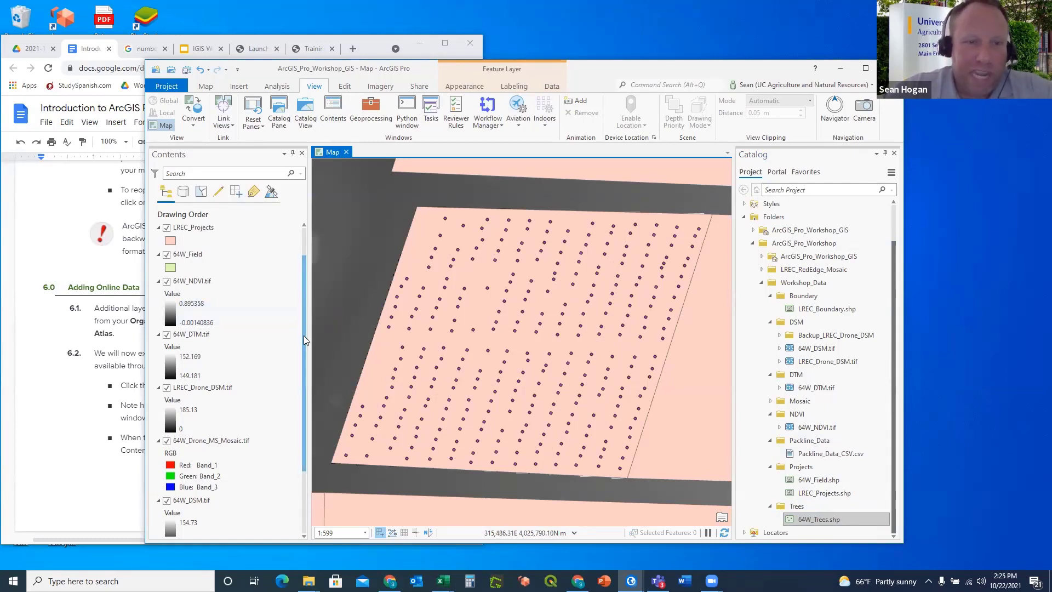
pyautogui.moveTo(304, 337); pyautogui.dragTo(305, 292)
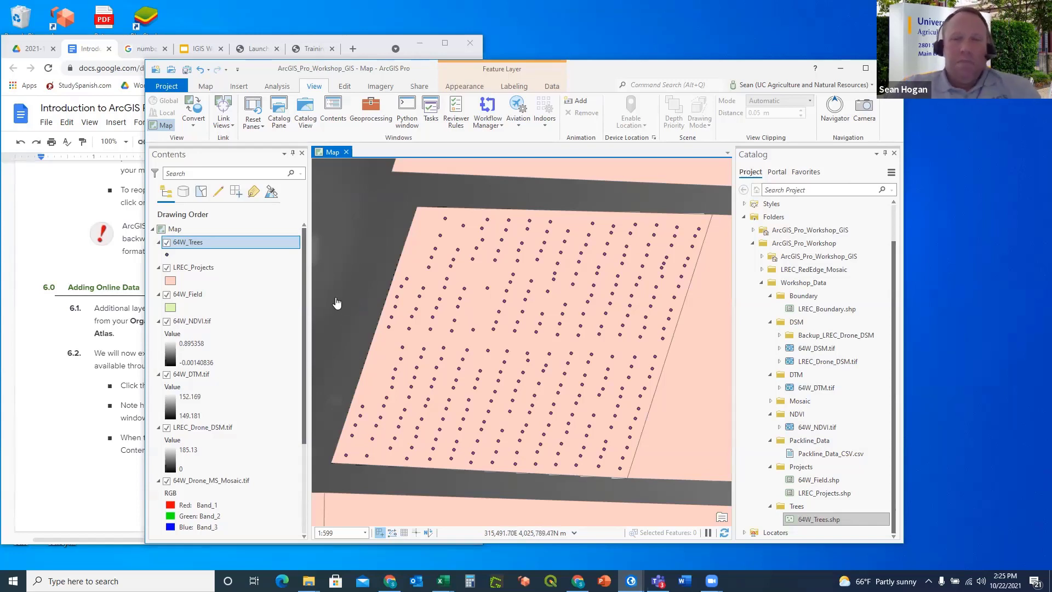
pyautogui.moveTo(304, 258); pyautogui.dragTo(296, 376)
pyautogui.scroll(5, 296, 380)
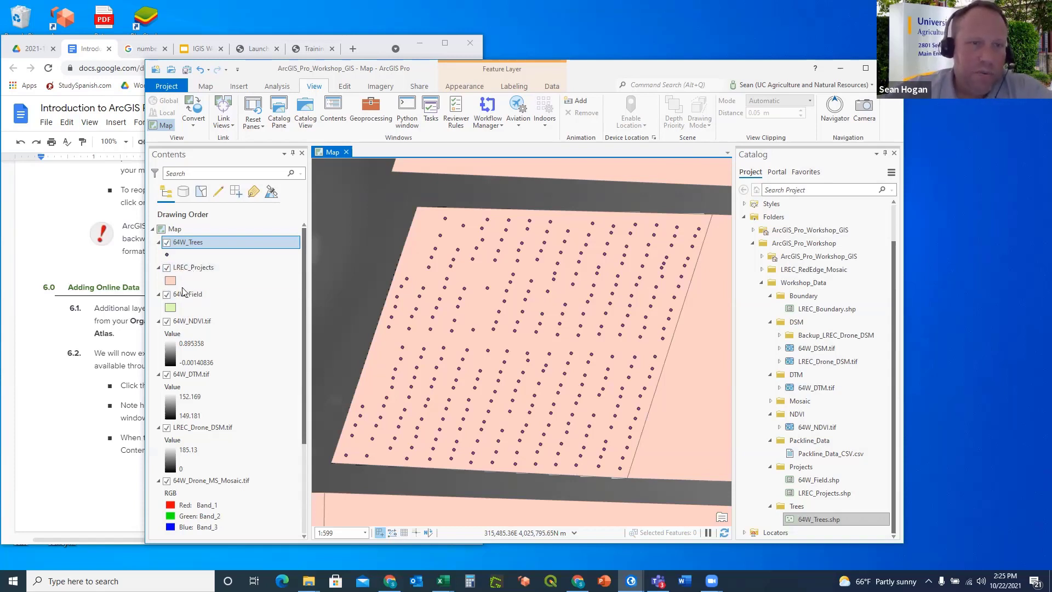
# Move the LREC_Boundary layer up the drawing order to sit directly below 64W_Field and above 64W_NDVI.tif.
pyautogui.scroll(-5, 191, 299)
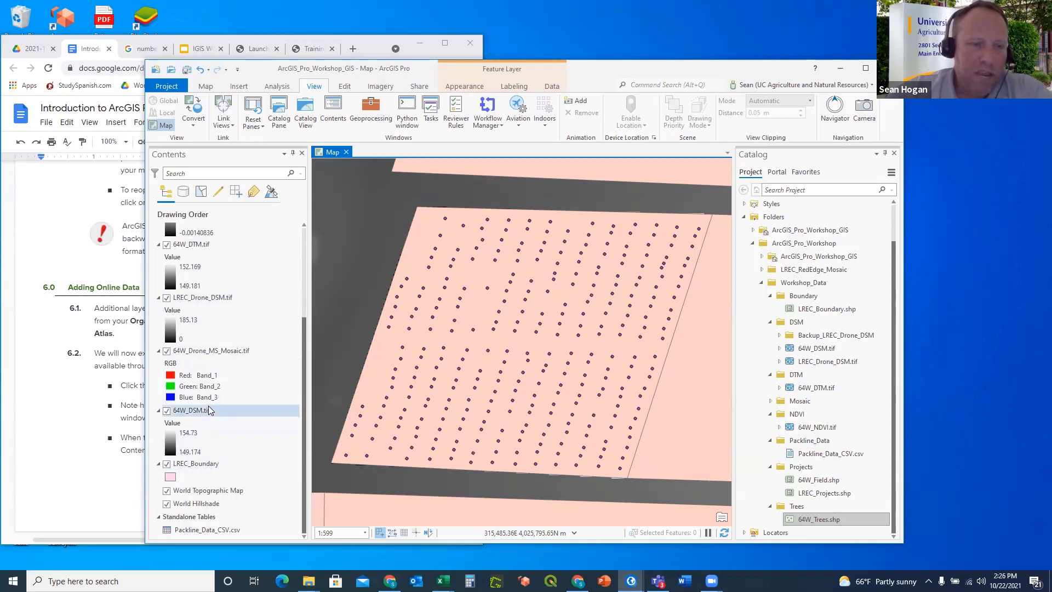
pyautogui.click(192, 464)
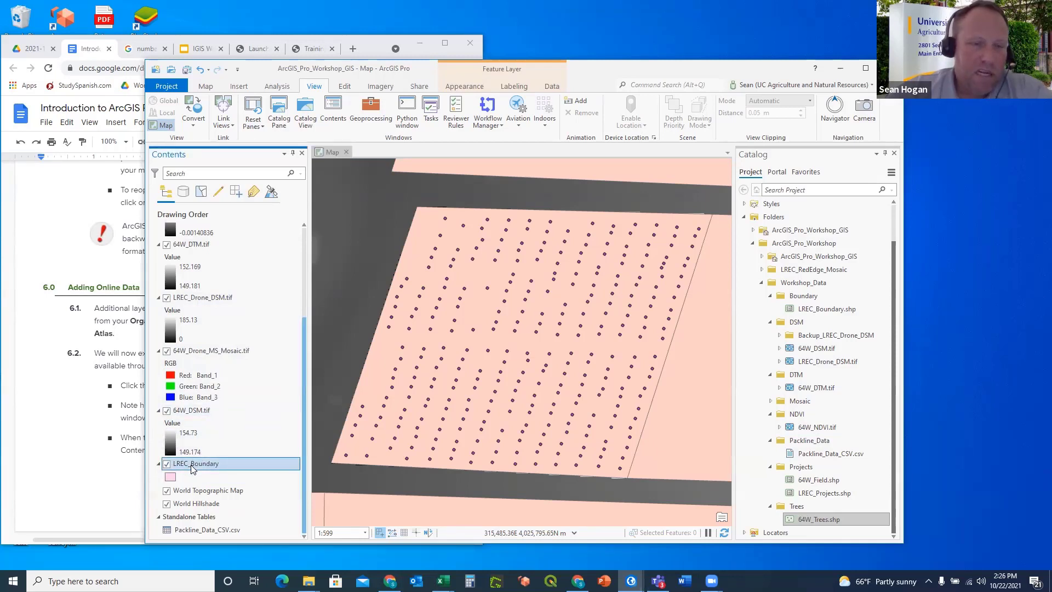
pyautogui.moveTo(192, 466); pyautogui.dragTo(199, 312)
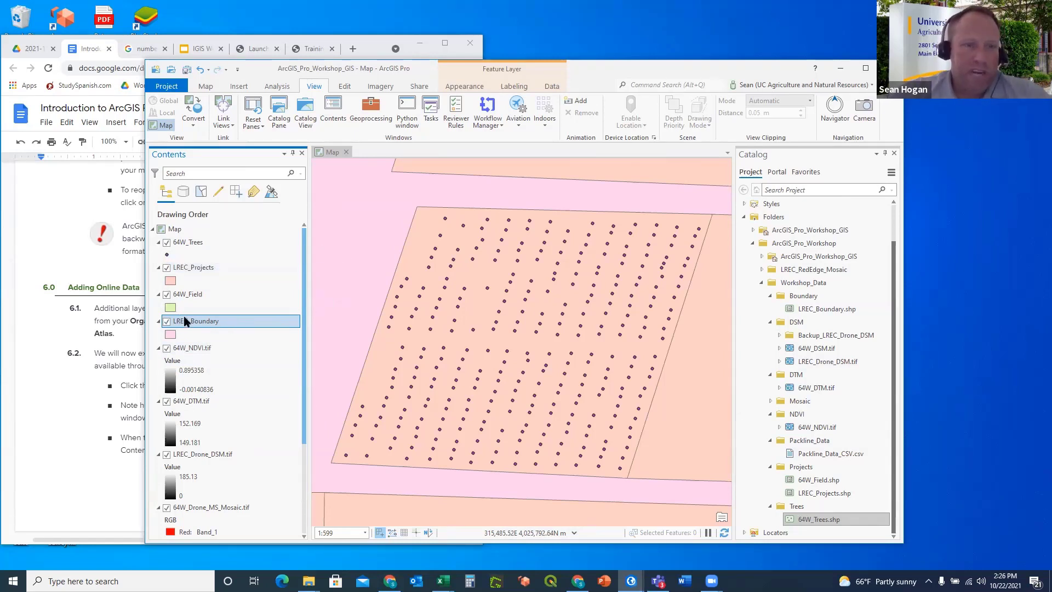
# Zoom the map to the LREC_Projects, 64W_Field and LREC_Boundary layers together and combine the three into a group layer.
pyautogui.click(190, 270)
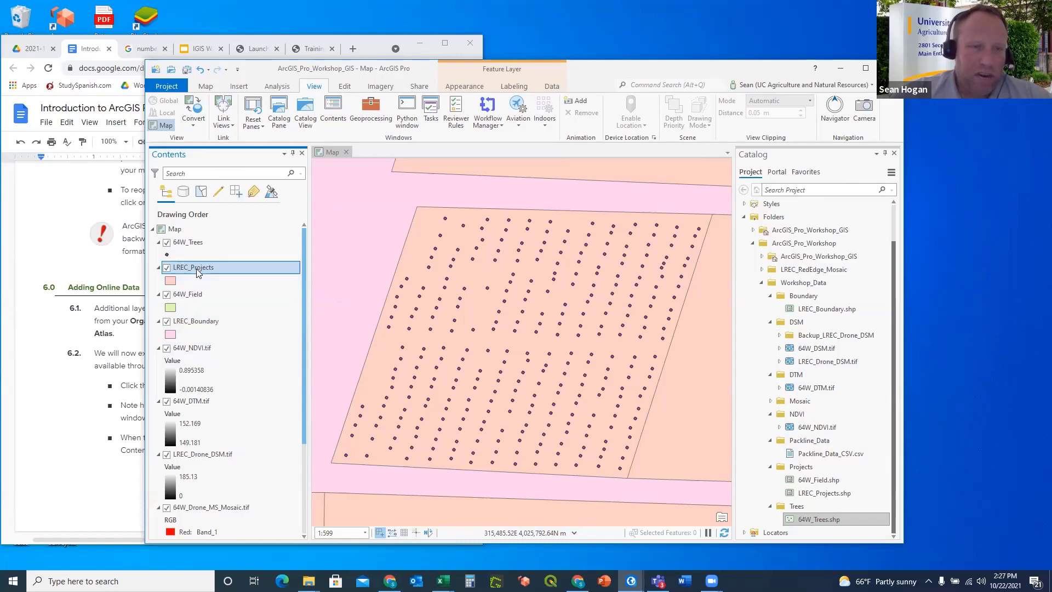
pyautogui.keyDown('ctrl'); pyautogui.click(188, 296); pyautogui.keyUp('ctrl')
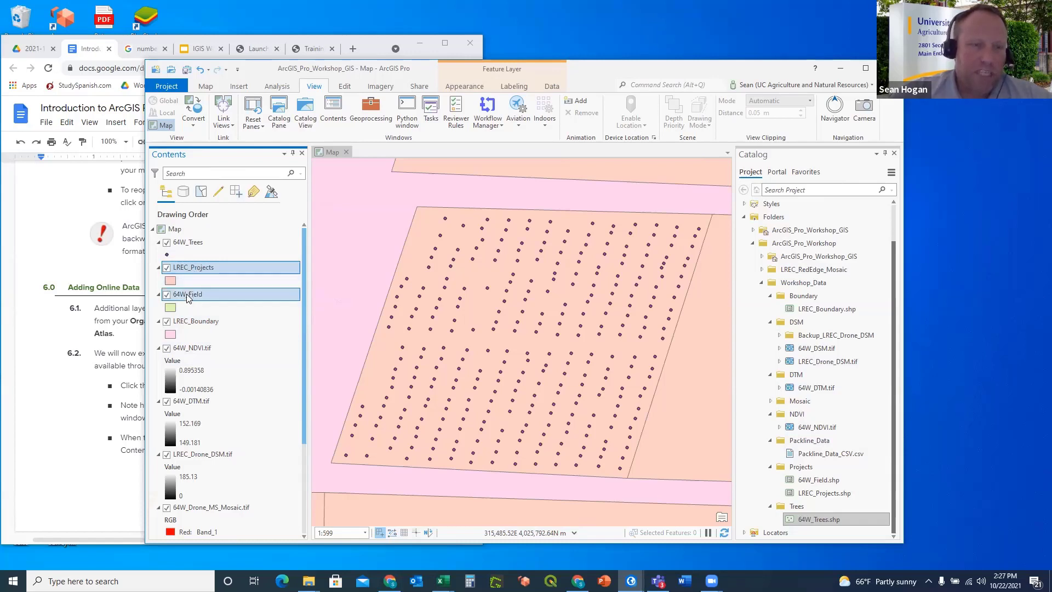
pyautogui.keyDown('ctrl'); pyautogui.click(193, 323); pyautogui.keyUp('ctrl')
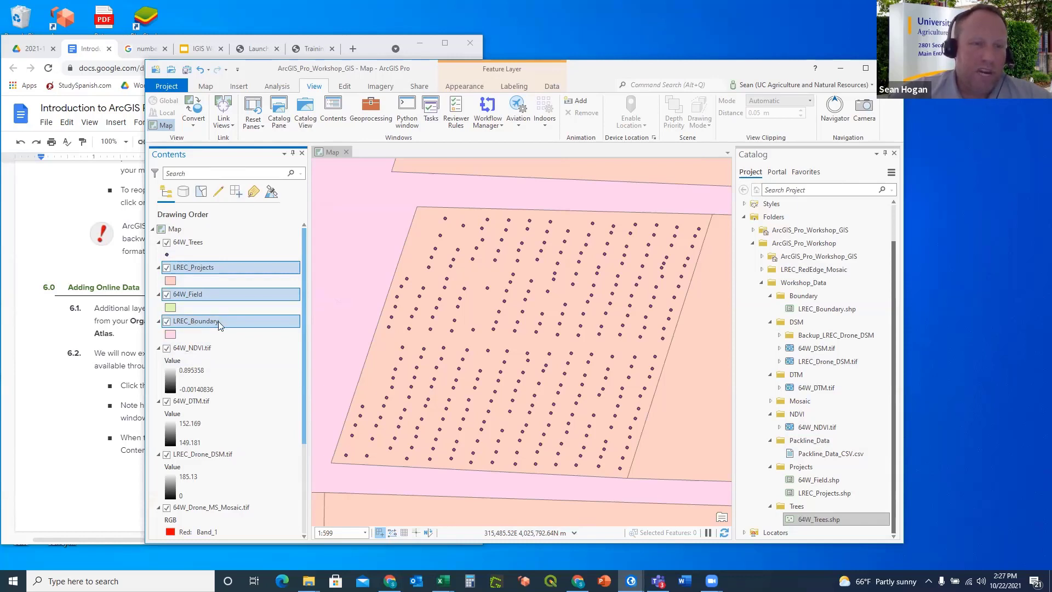
pyautogui.rightClick(217, 321)
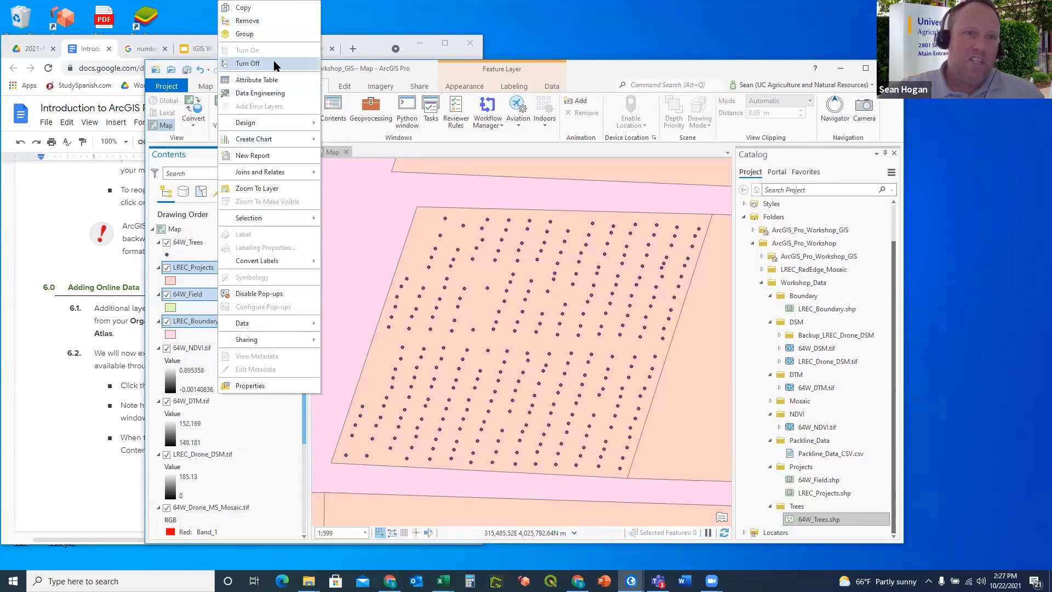
pyautogui.click(257, 192)
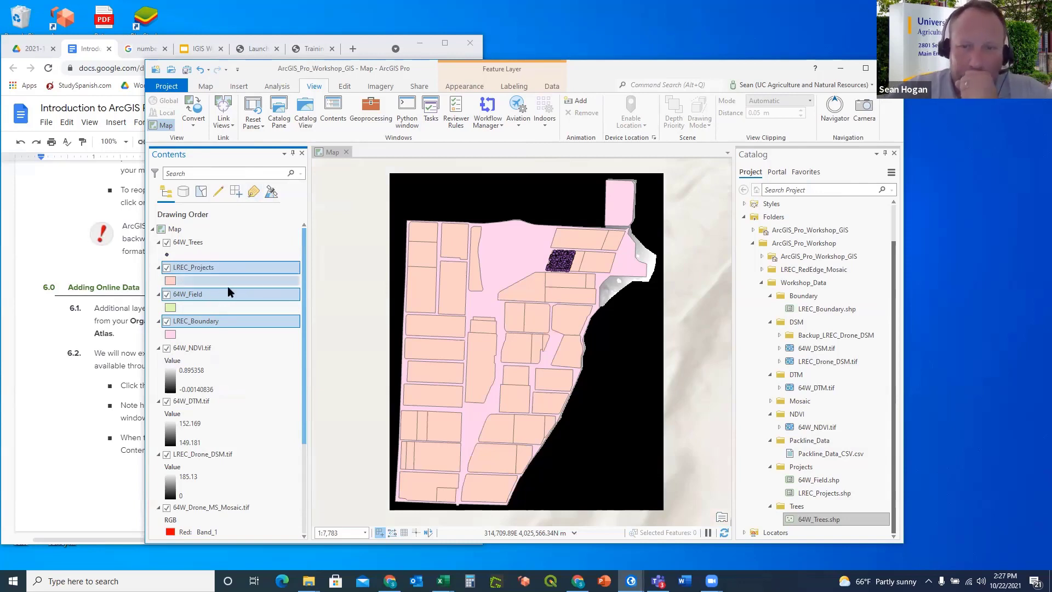
pyautogui.rightClick(205, 268)
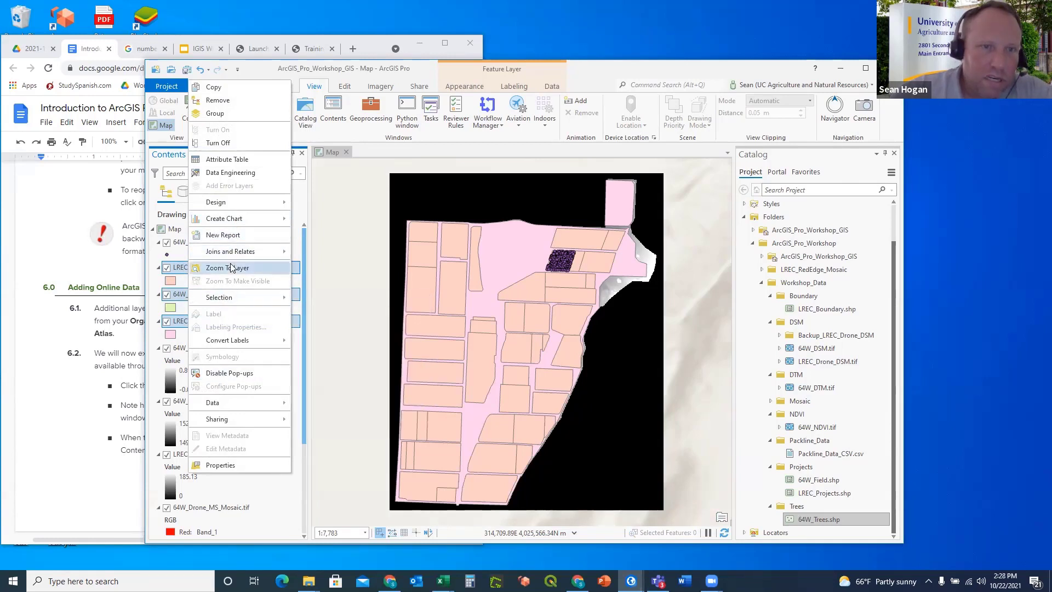
pyautogui.click(216, 113)
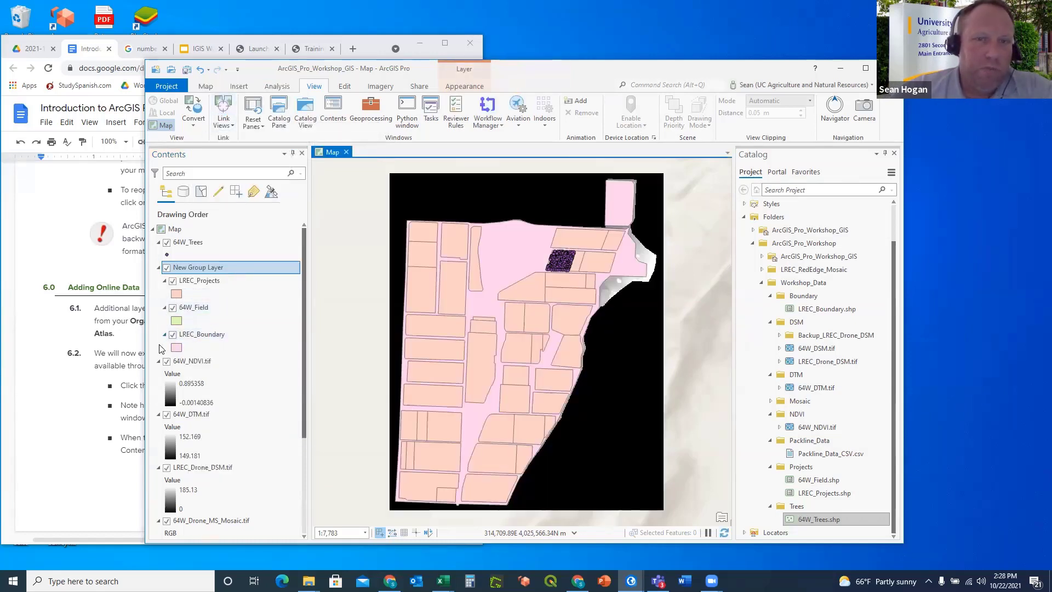
# Rename the new group layer holding the projects, field and boundary layers as Polygons.
pyautogui.click(187, 268)
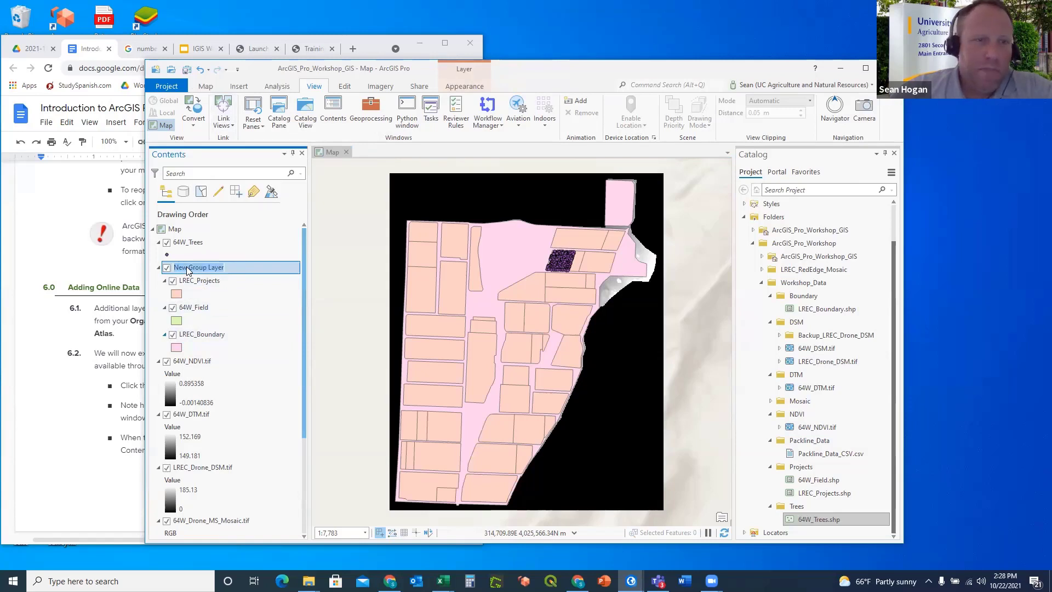
pyautogui.click(187, 268)
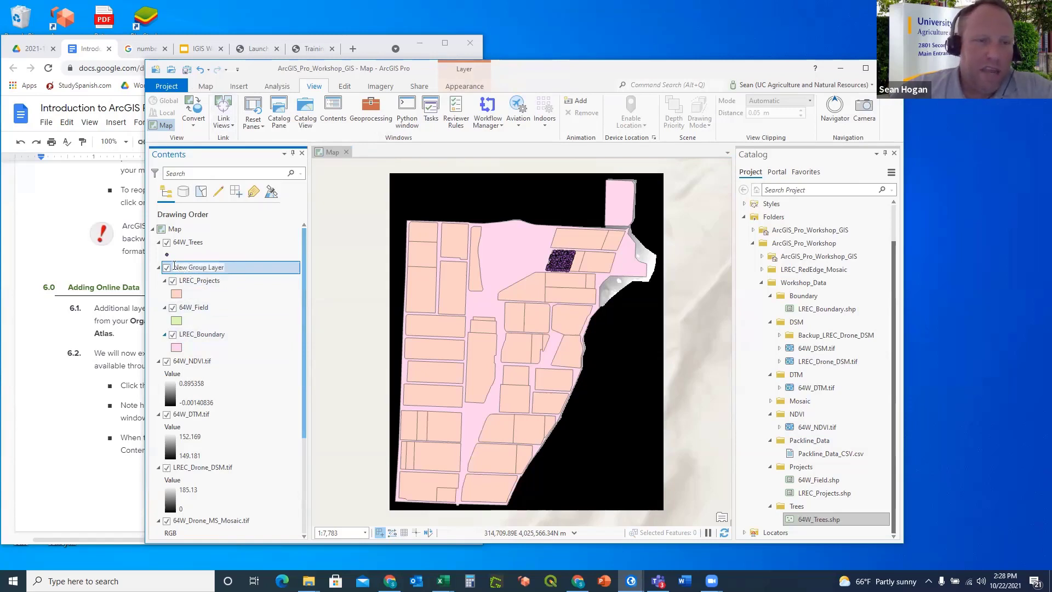
pyautogui.moveTo(175, 267); pyautogui.dragTo(226, 267)
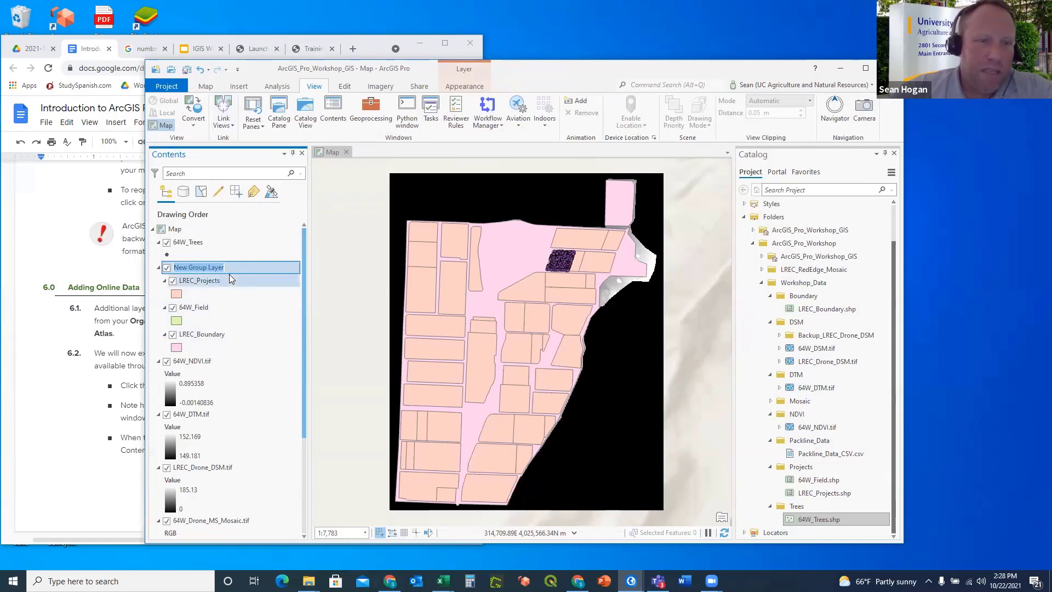
pyautogui.write('Polygo')
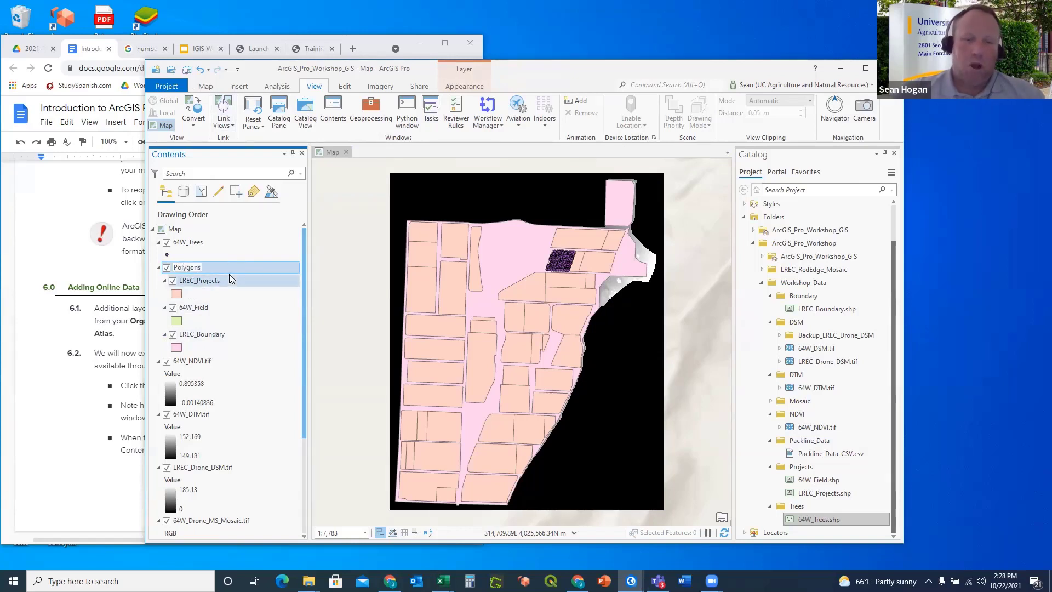
pyautogui.write('ns')
pyautogui.press('Return')
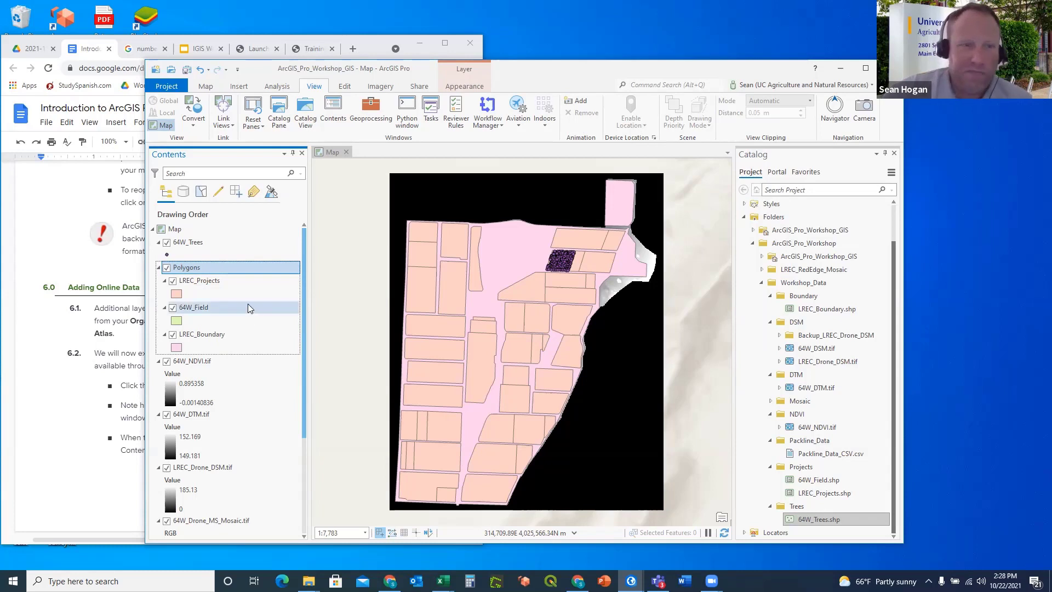
# Toggle the visibility of the Polygons group off and on to check its effect on the map, and collapse the group.
pyautogui.click(167, 268)
pyautogui.click(167, 267)
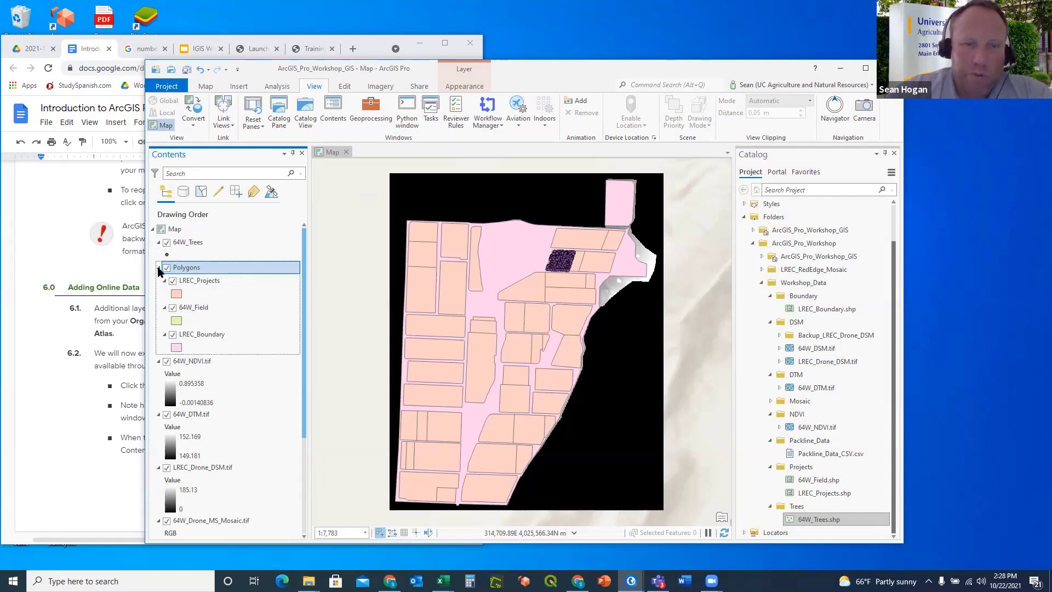
pyautogui.click(159, 268)
pyautogui.click(159, 268)
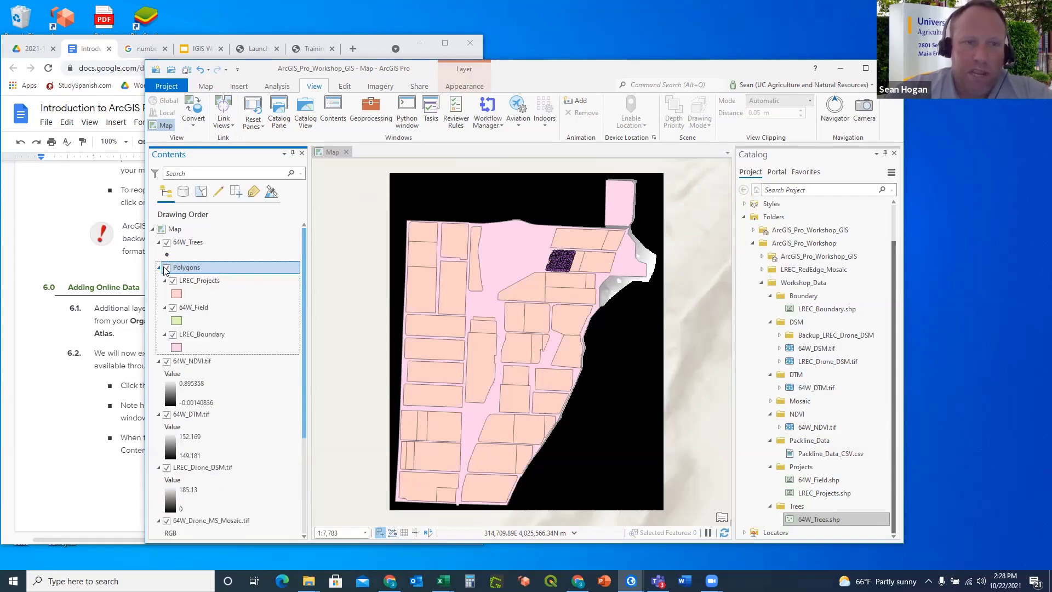
pyautogui.click(167, 267)
pyautogui.click(167, 268)
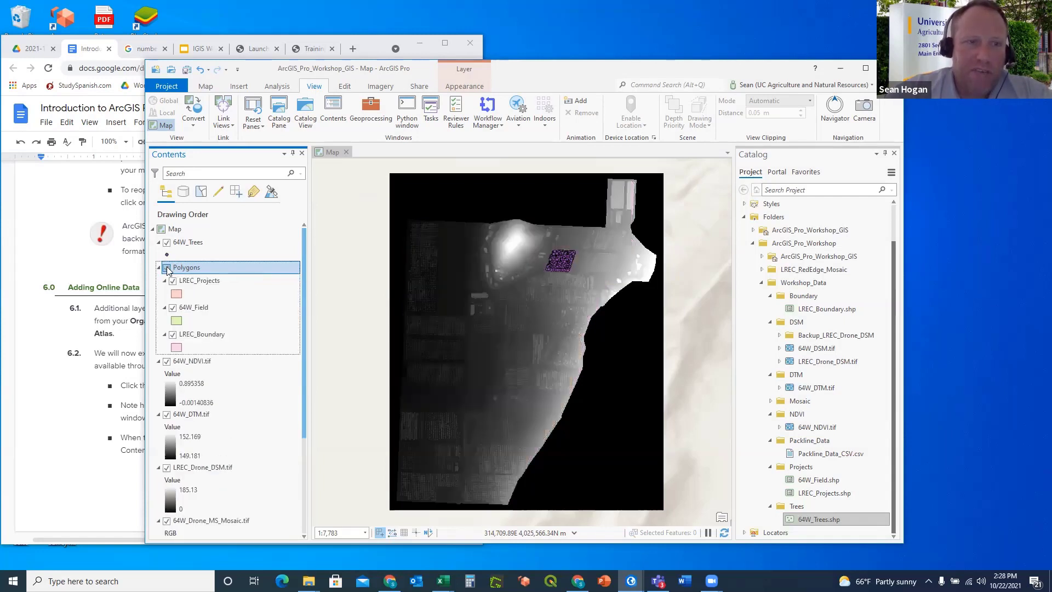
pyautogui.click(167, 268)
pyautogui.click(167, 268)
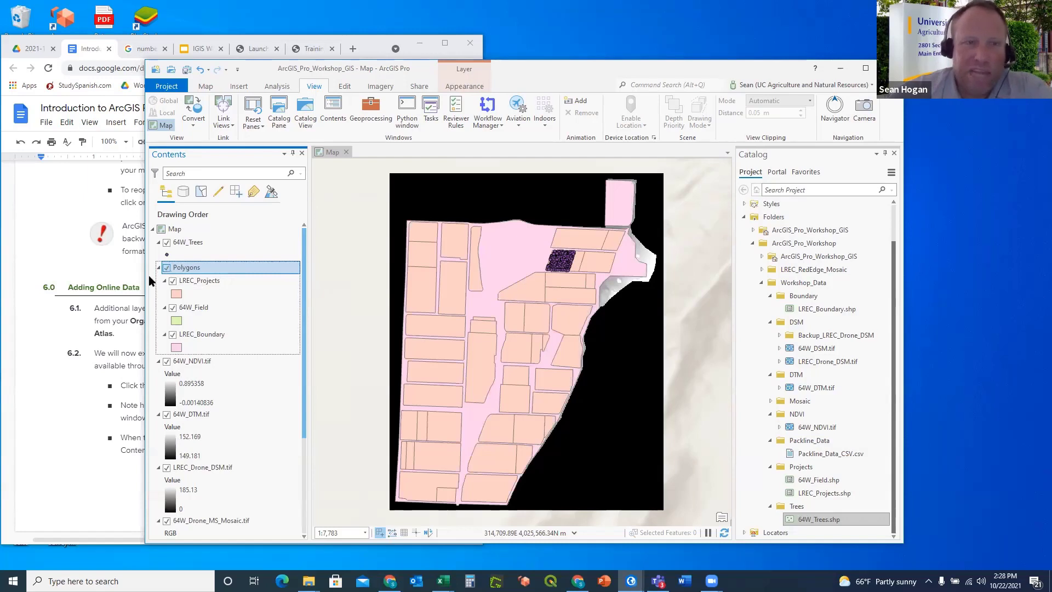
pyautogui.click(159, 268)
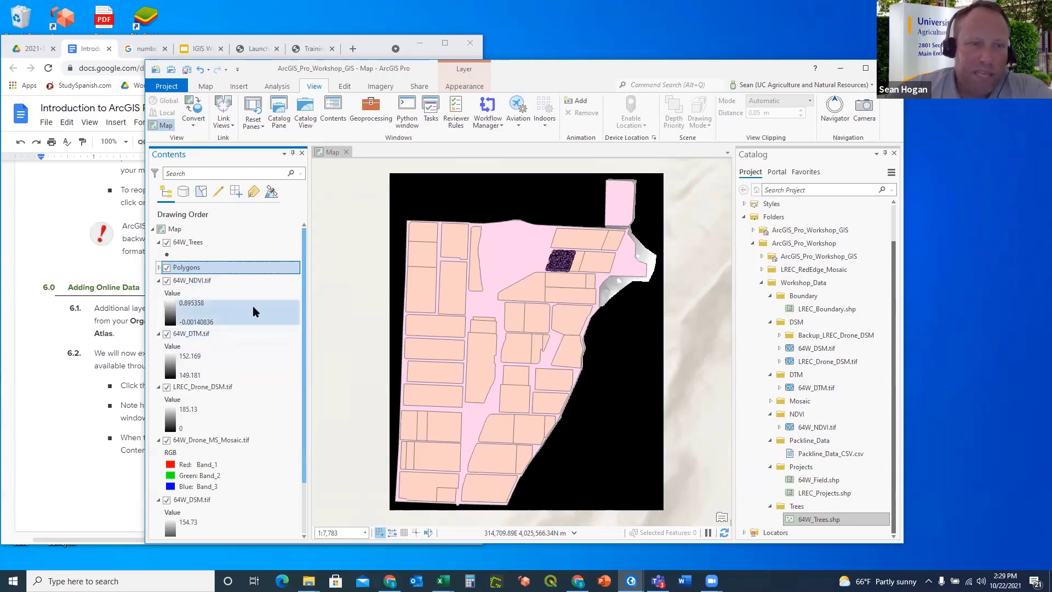
# Combine the 64W_DTM.tif, LREC_Drone_DSM.tif and 64W_DSM.tif rasters into a group layer.
pyautogui.scroll(-1, 252, 307)
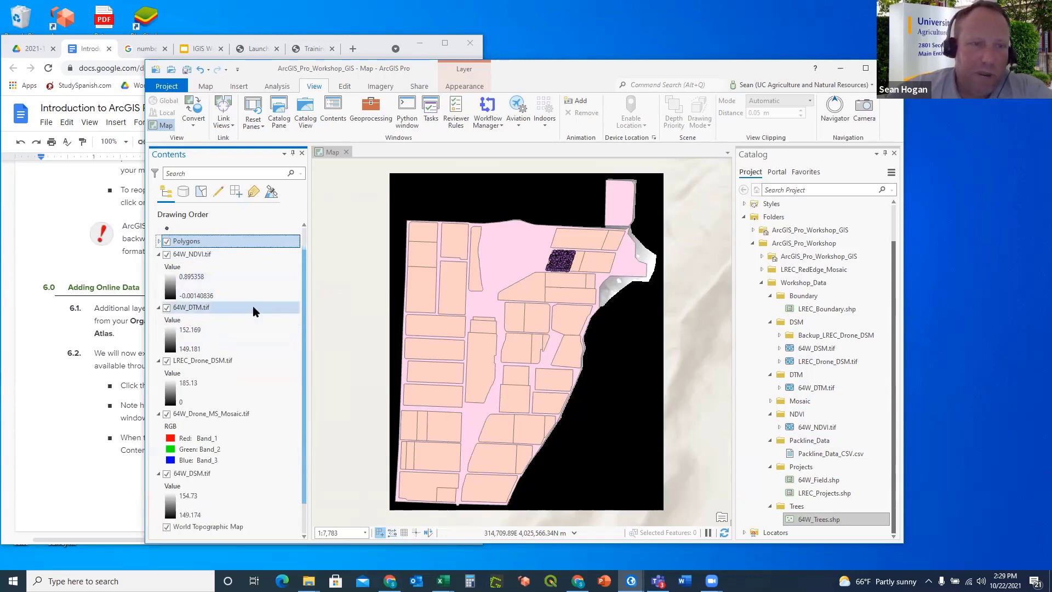
pyautogui.click(197, 310)
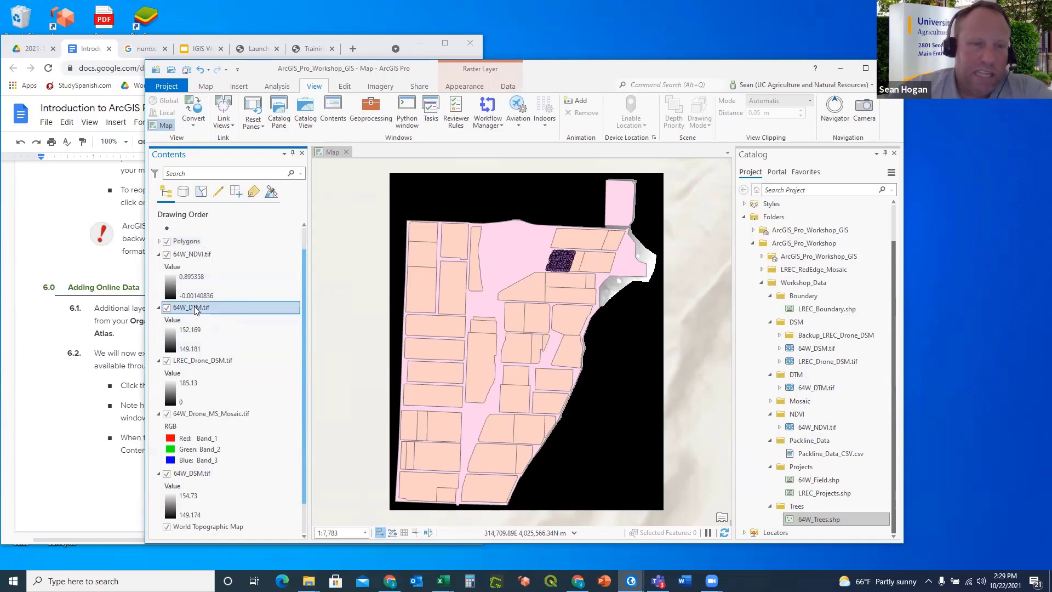
pyautogui.keyDown('ctrl'); pyautogui.click(197, 365); pyautogui.keyUp('ctrl')
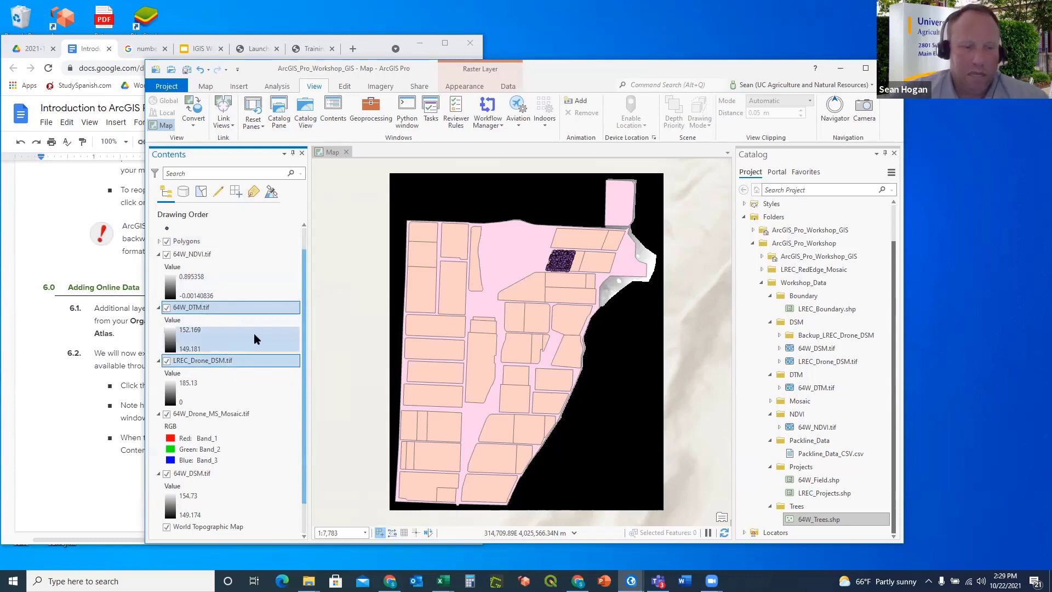
pyautogui.scroll(-2, 254, 333)
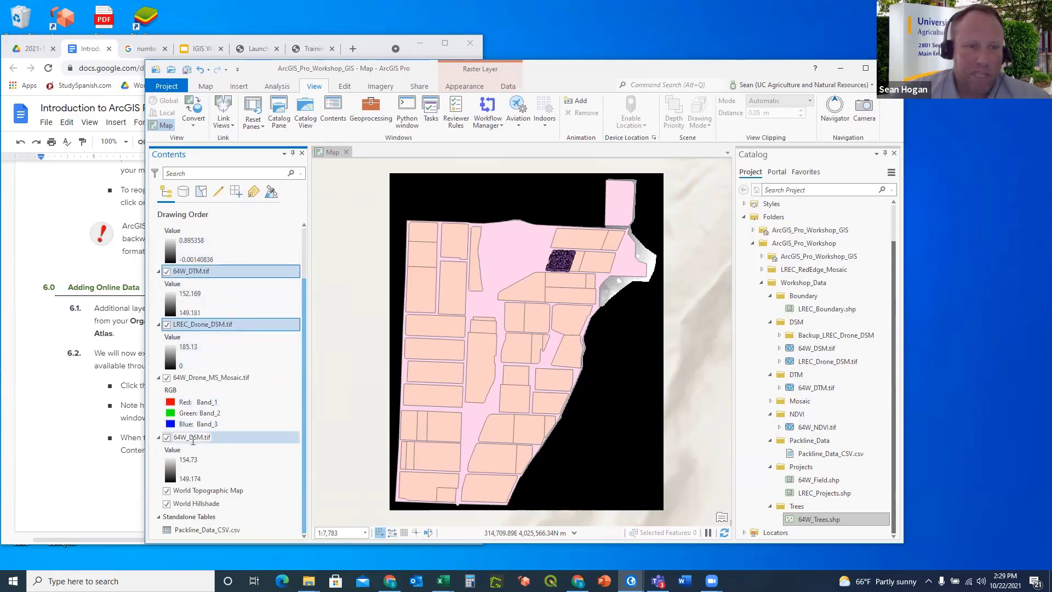
pyautogui.keyDown('ctrl'); pyautogui.click(190, 438); pyautogui.keyUp('ctrl')
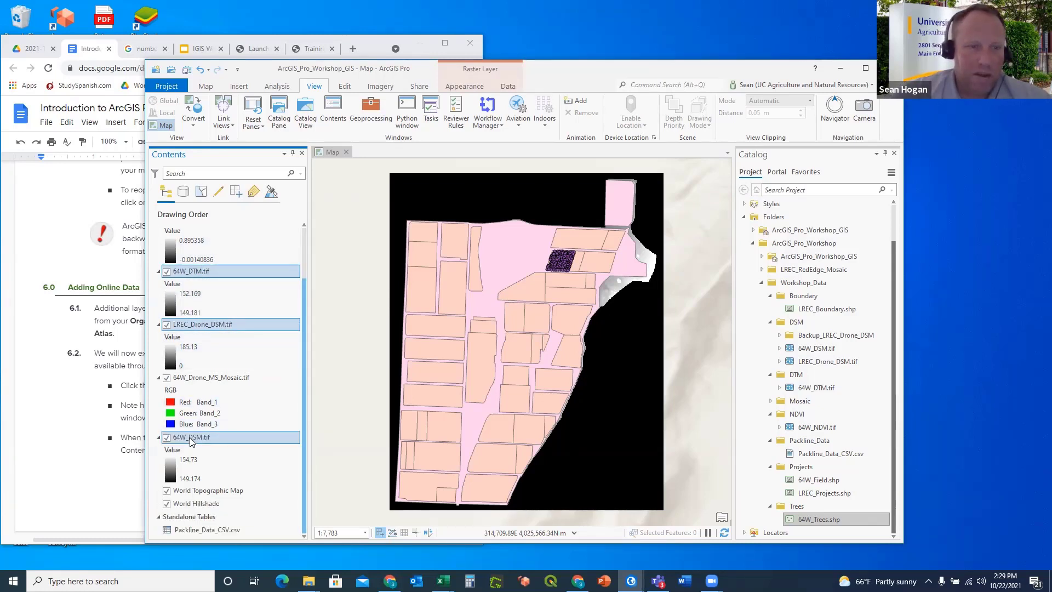
pyautogui.scroll(3, 256, 387)
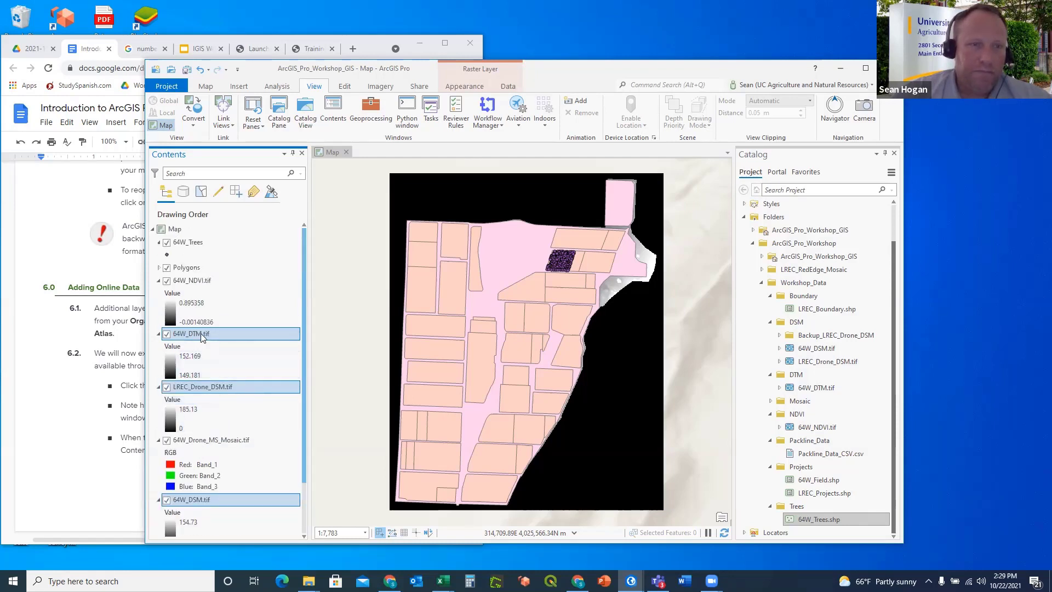
pyautogui.rightClick(202, 337)
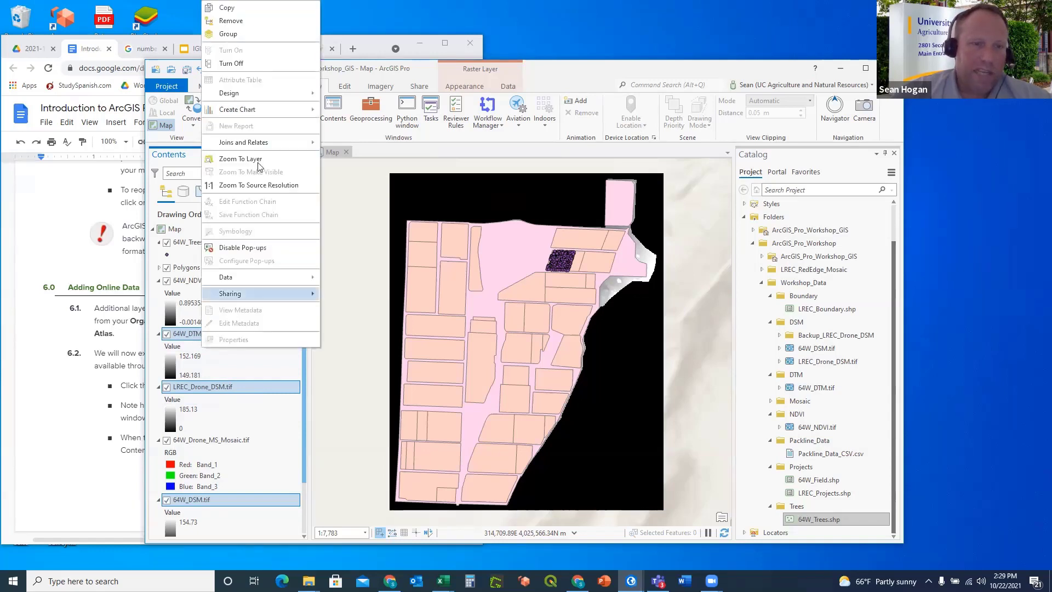
pyautogui.click(233, 34)
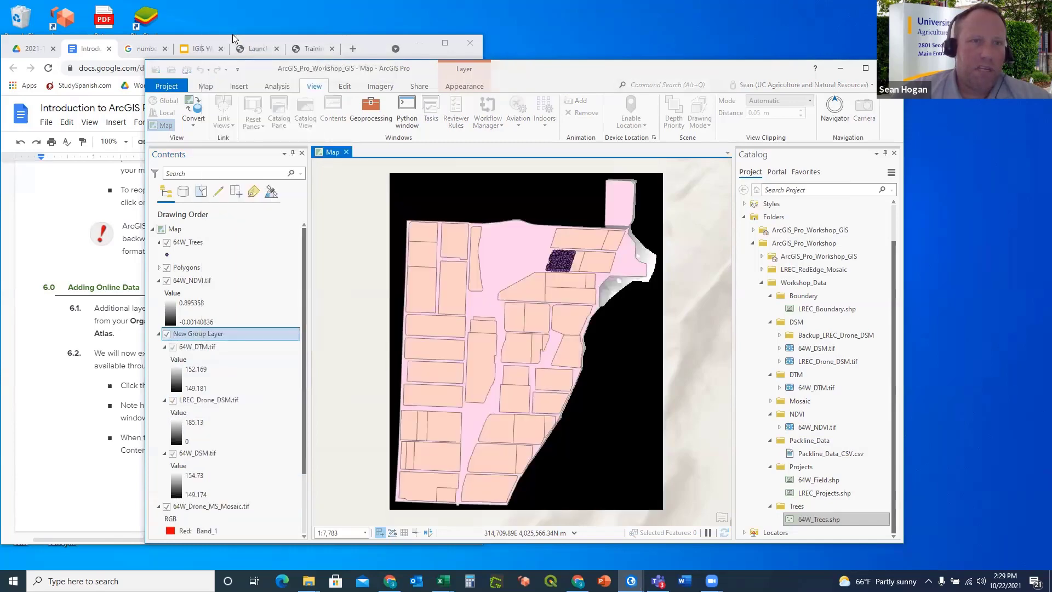
# Rename the new group layer holding the DTM and DSM rasters as Elevation, and collapse it.
pyautogui.rightClick(205, 334)
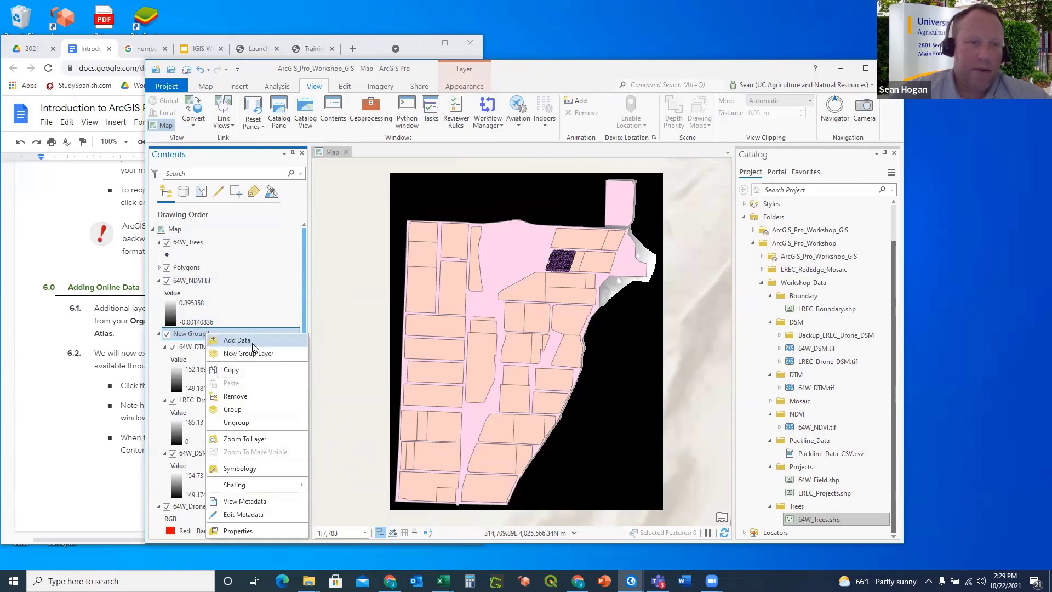
pyautogui.click(183, 333)
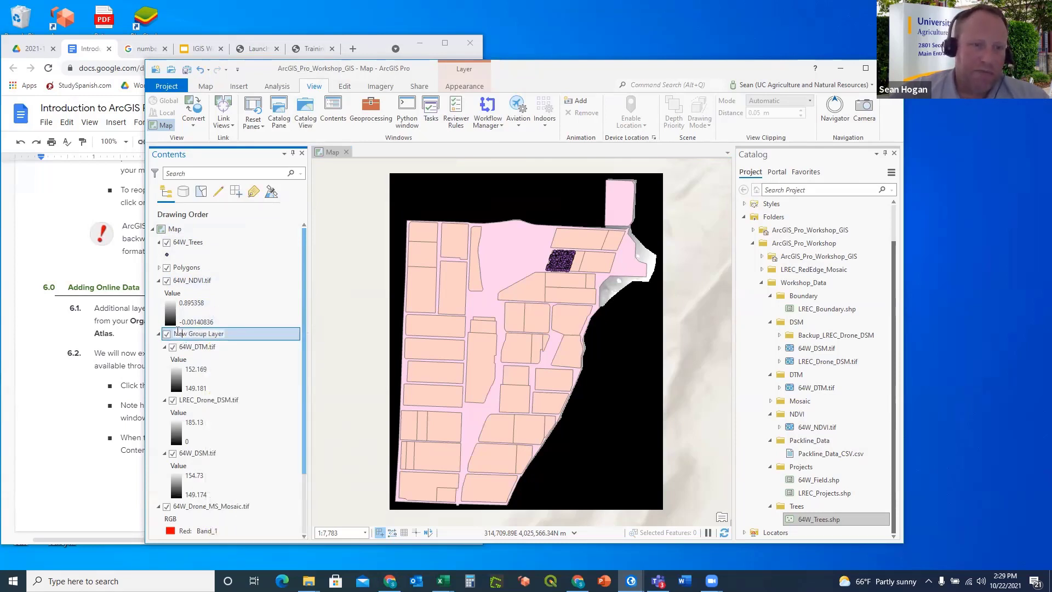
pyautogui.moveTo(174, 334); pyautogui.dragTo(226, 338)
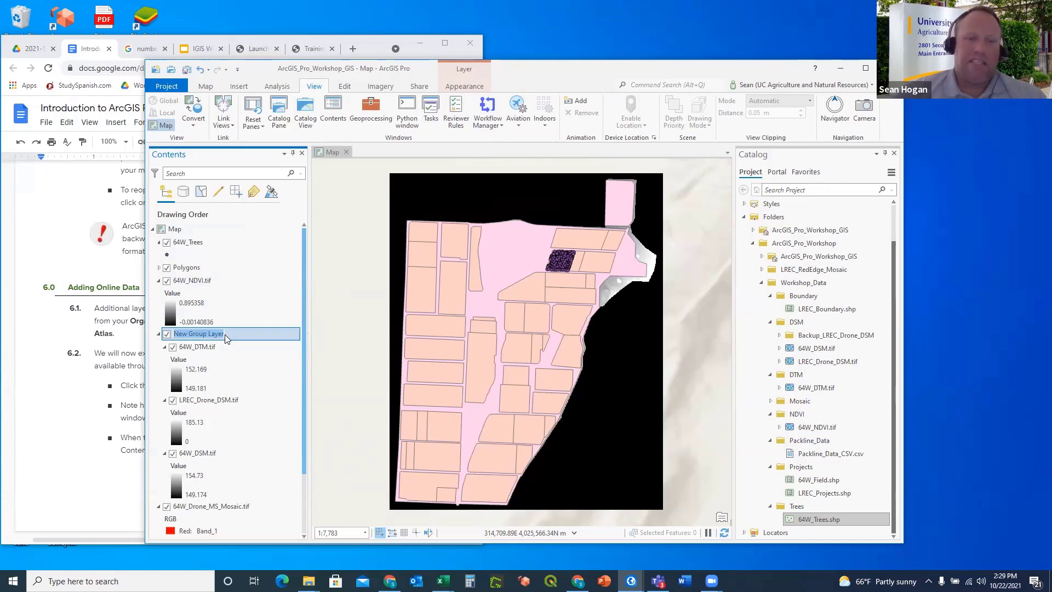
pyautogui.write('W')
pyautogui.press('BackSpace')
pyautogui.write('E')
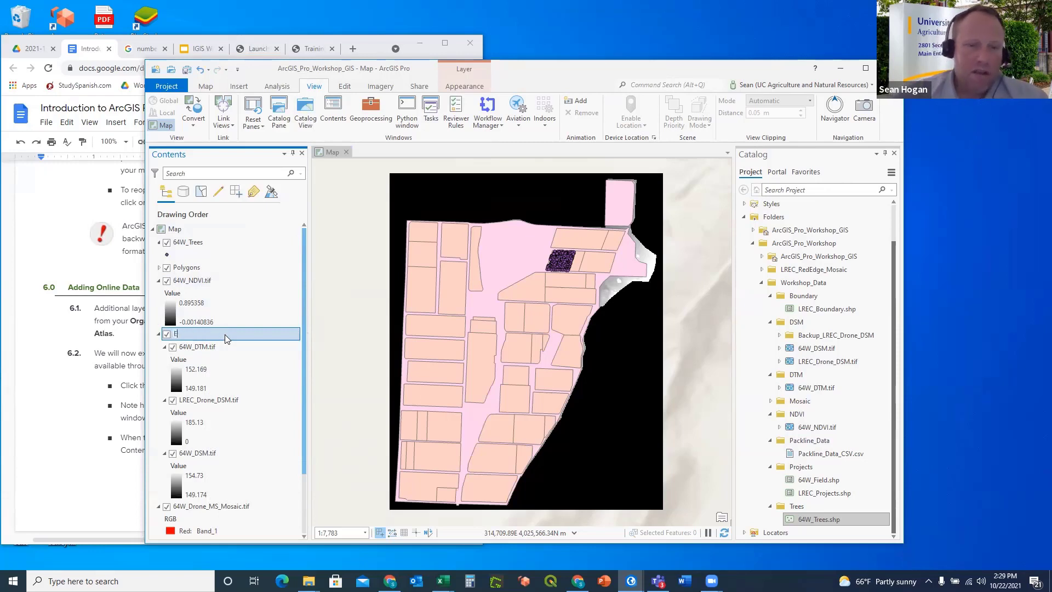
pyautogui.write('levation')
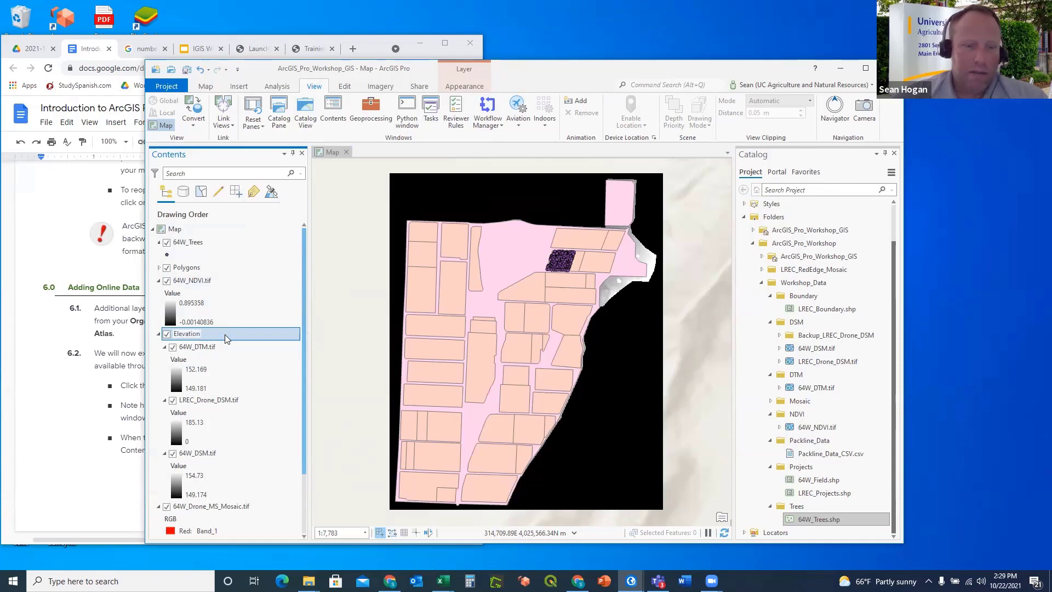
pyautogui.press('Return')
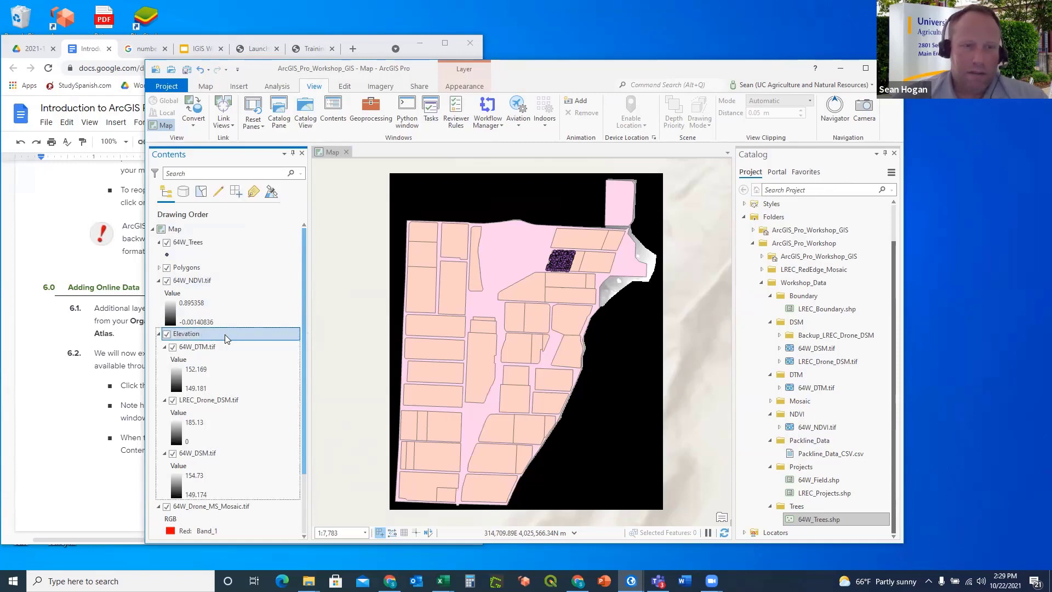
pyautogui.click(160, 335)
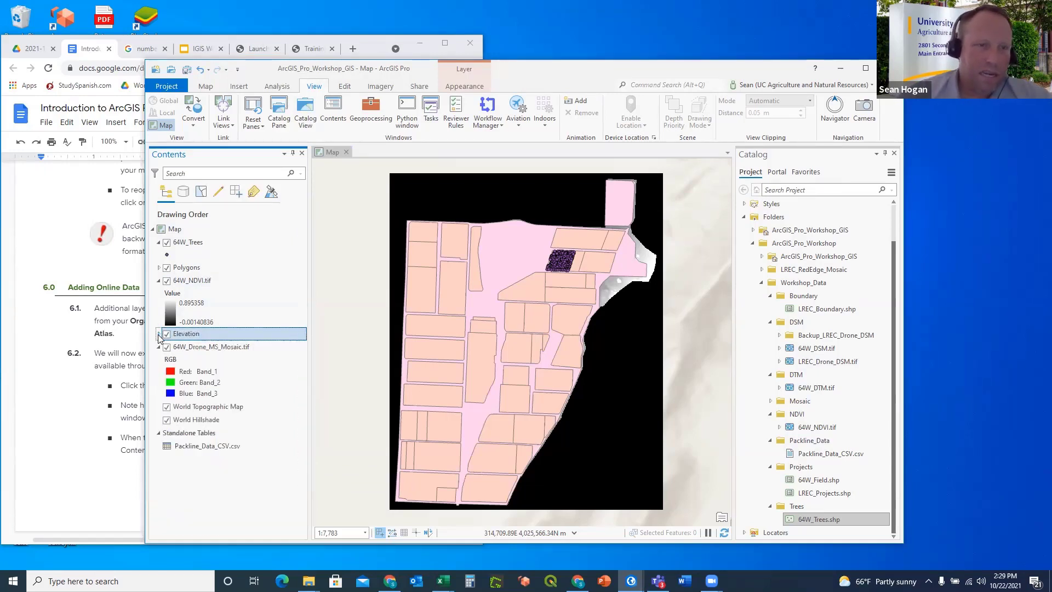
# Reorder the Elevation group so that 64W_DSM.tif is first, LREC_Drone_DSM.tif second and 64W_DTM.tif last.
pyautogui.click(159, 334)
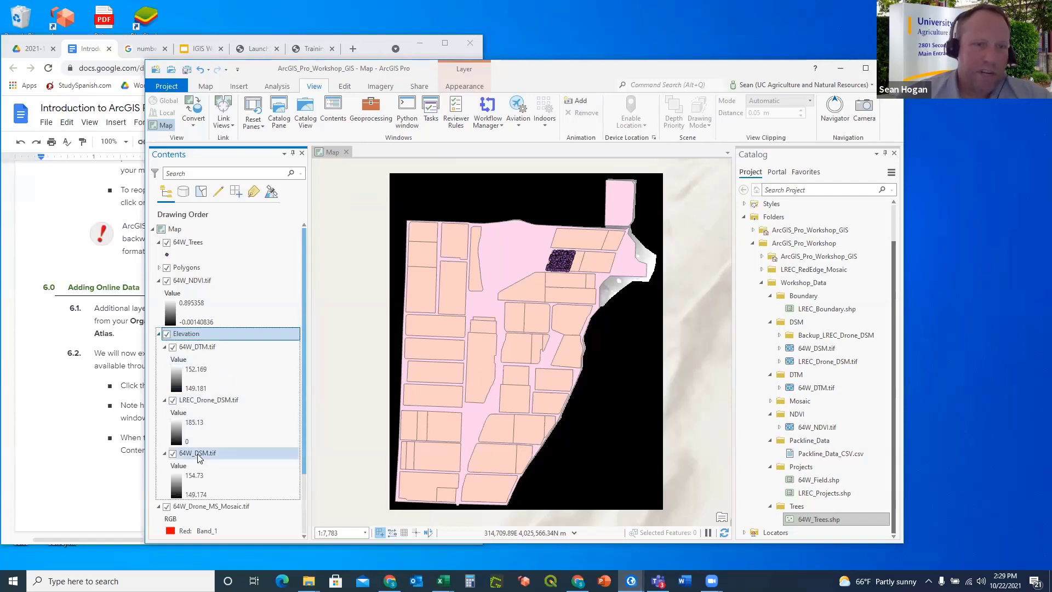
pyautogui.moveTo(198, 458); pyautogui.dragTo(198, 353)
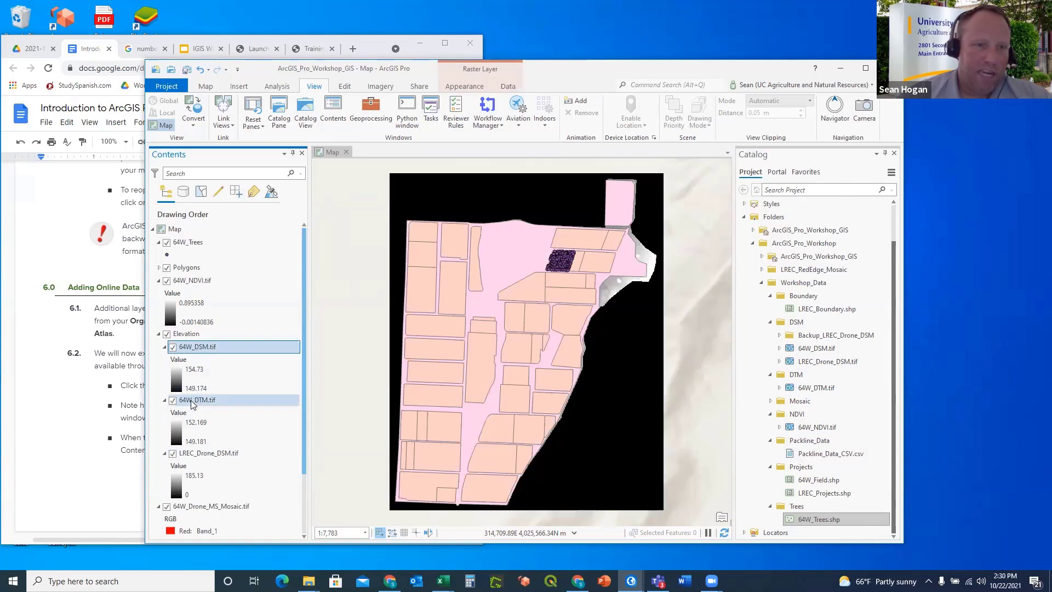
pyautogui.moveTo(195, 401); pyautogui.dragTo(204, 500)
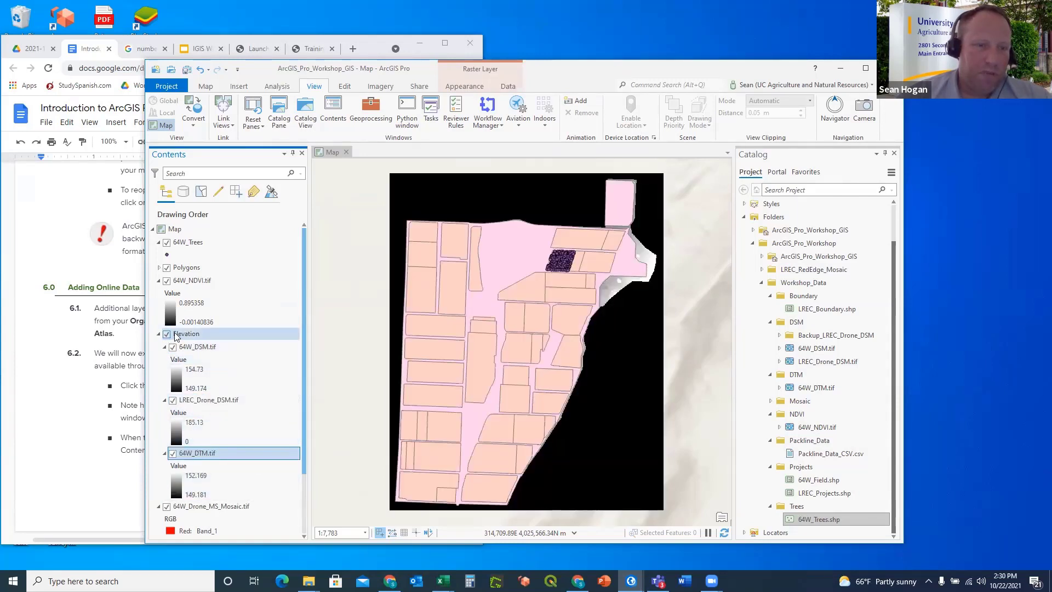
# Toggle the Polygons group off and on to view the rasters beneath it, and collapse the Elevation group.
pyautogui.click(168, 267)
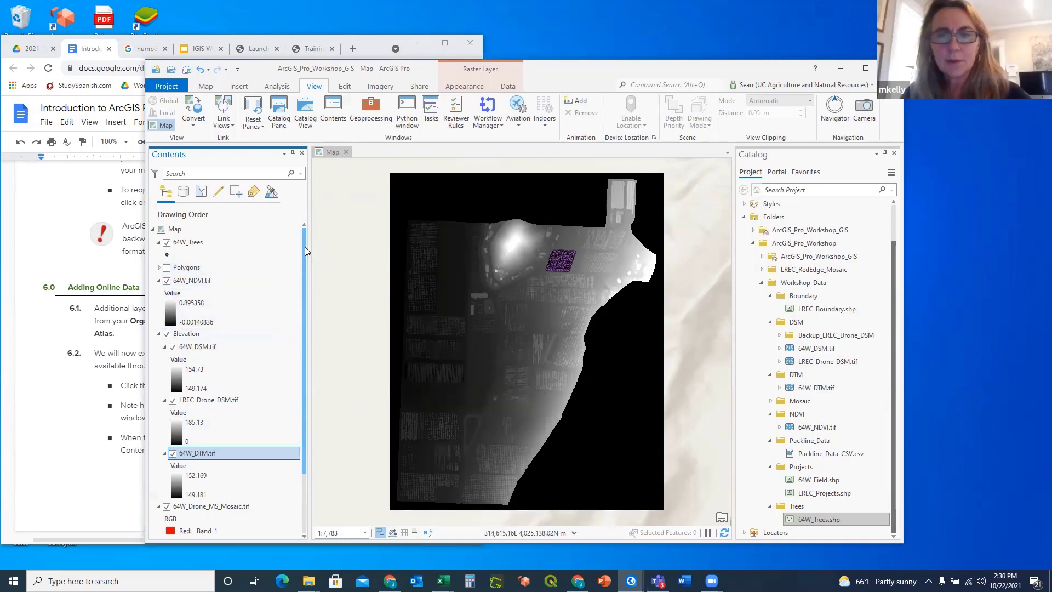
pyautogui.moveTo(304, 246); pyautogui.dragTo(304, 320)
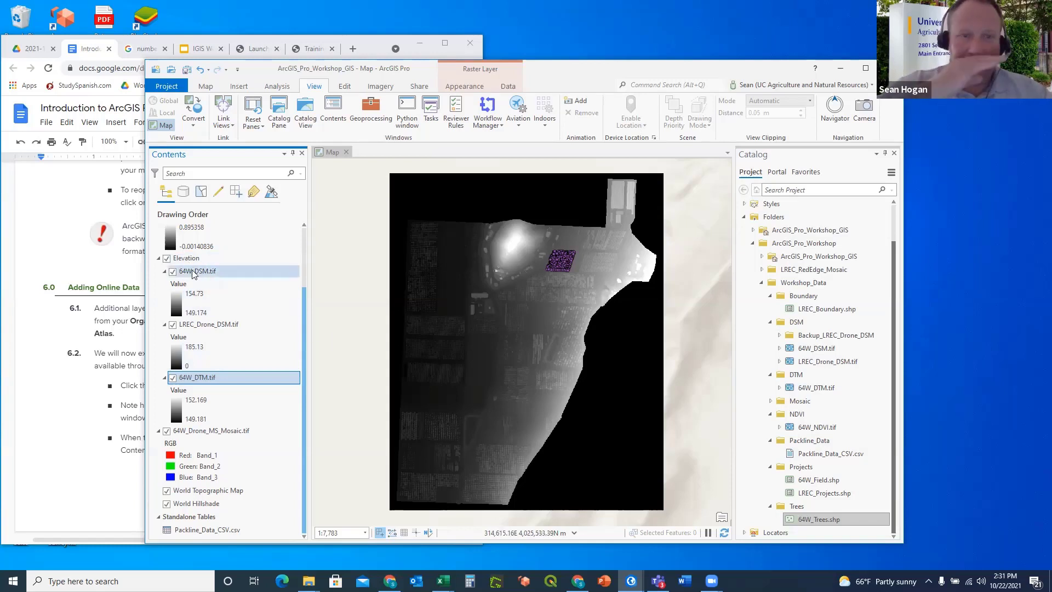
pyautogui.click(159, 258)
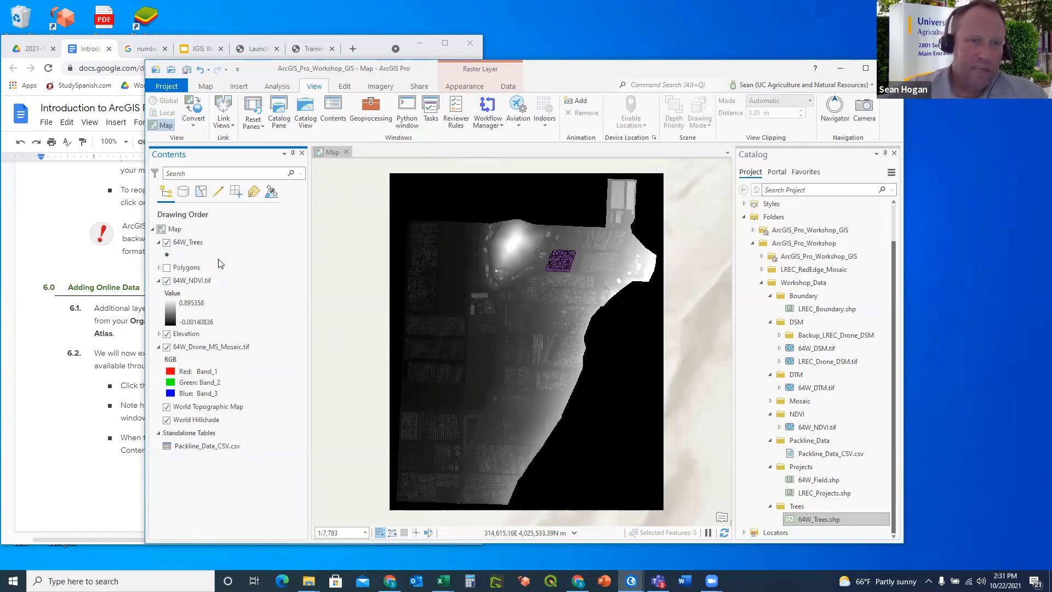
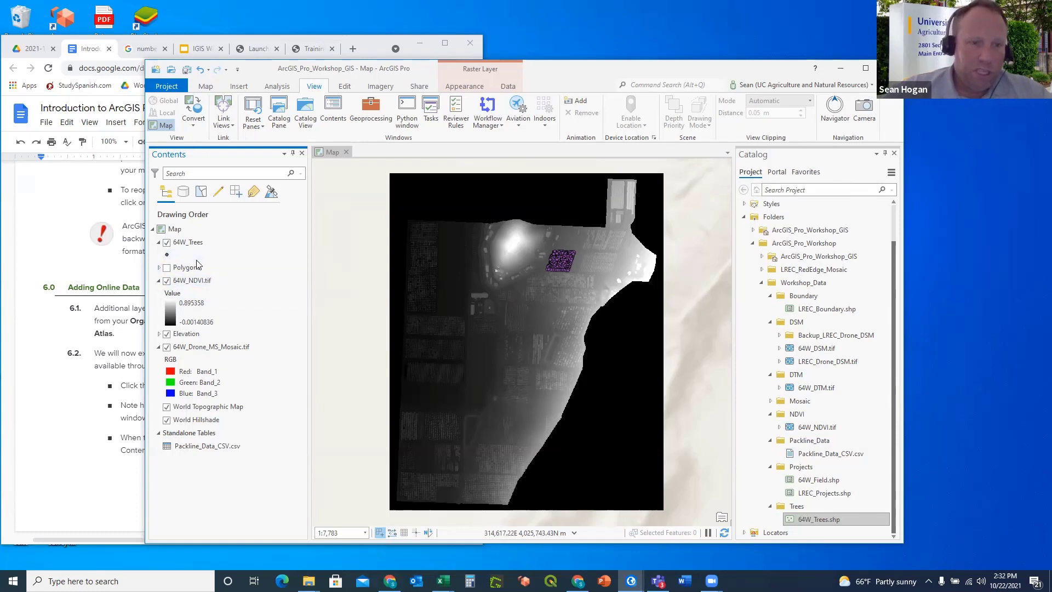
pyautogui.click(166, 268)
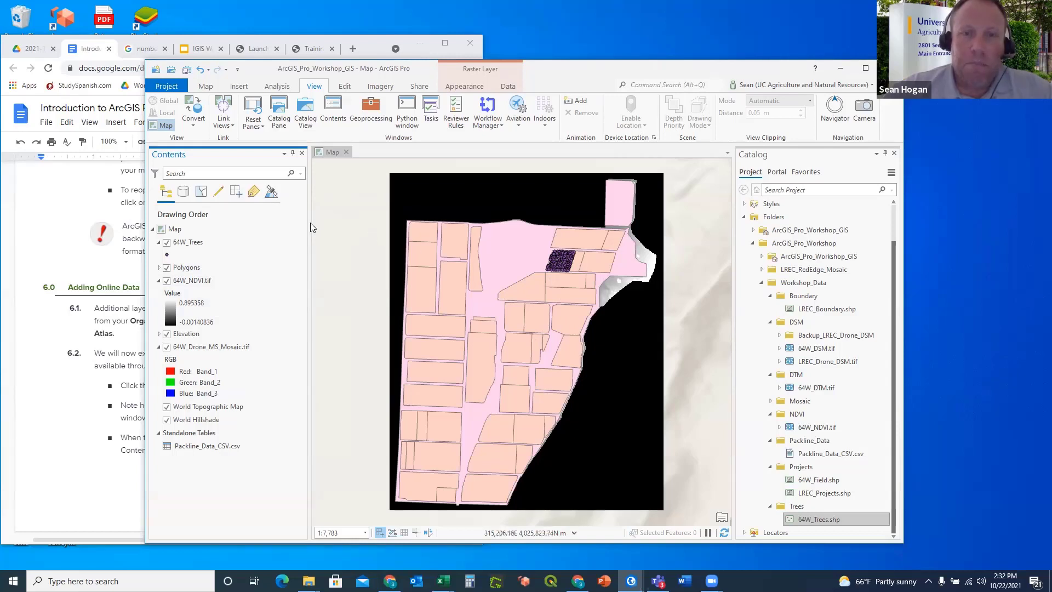
# Hide the 64W_Trees layer and move 64W_Field above LREC_Projects within the Polygons group.
pyautogui.click(167, 243)
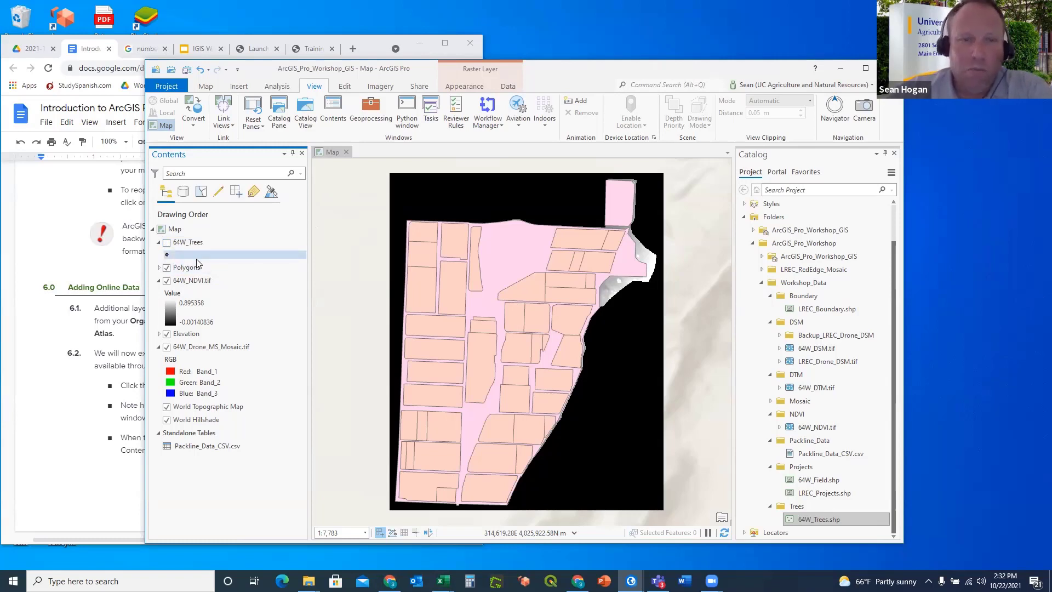
pyautogui.click(158, 267)
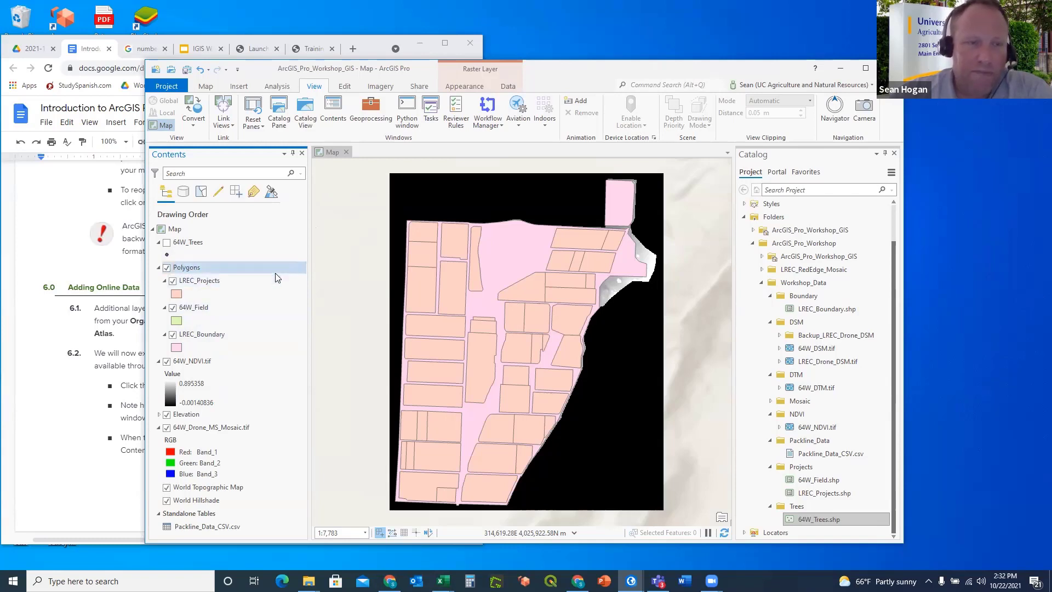
pyautogui.moveTo(192, 312); pyautogui.dragTo(198, 285)
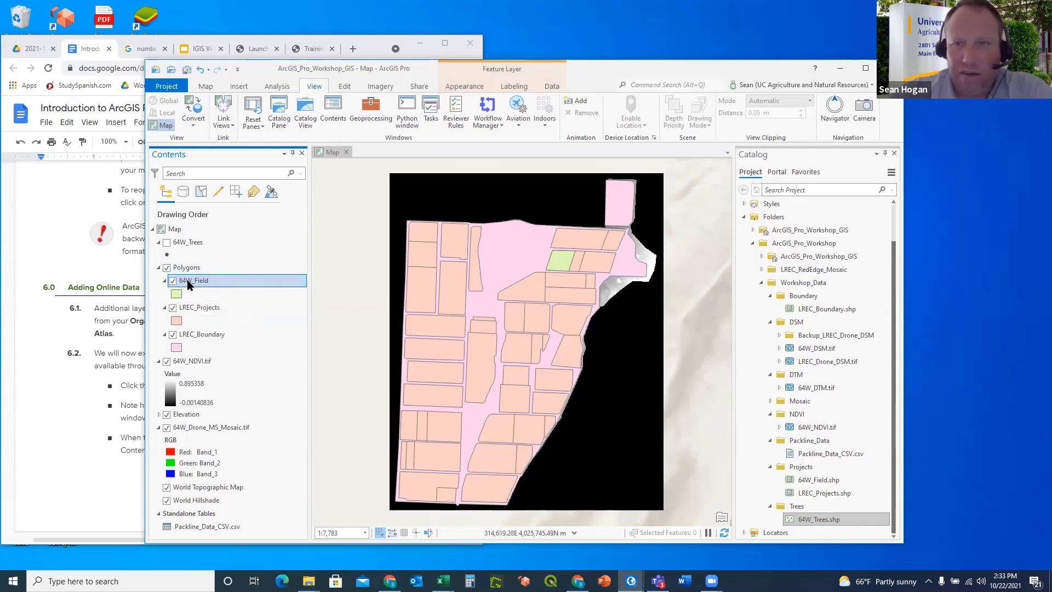
# Compare the appearance options of the 64W_Field feature layer with those of the 64W_NDVI.tif raster layer.
pyautogui.click(210, 290)
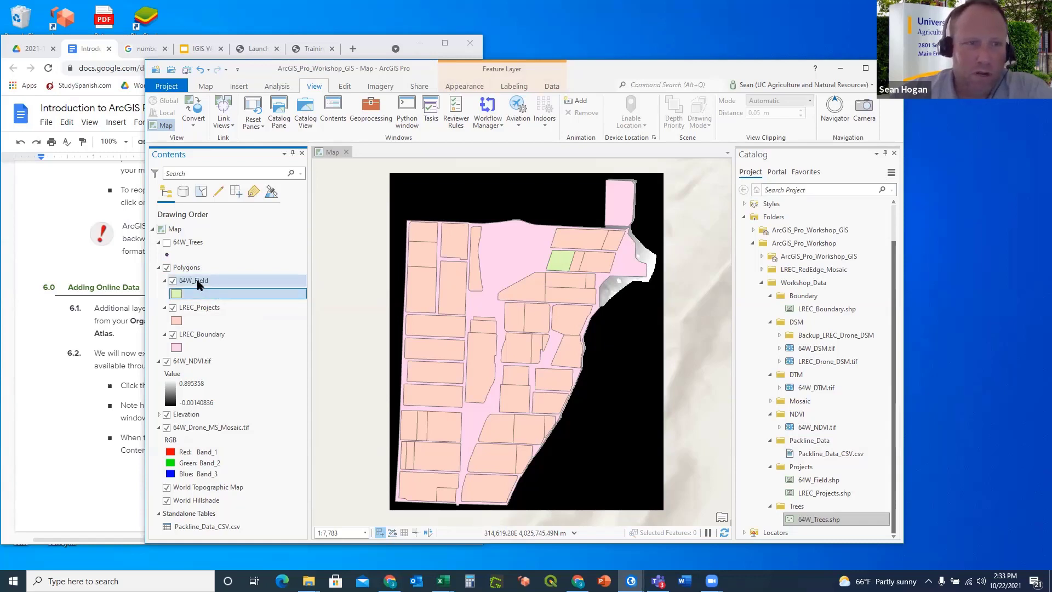
pyautogui.click(193, 281)
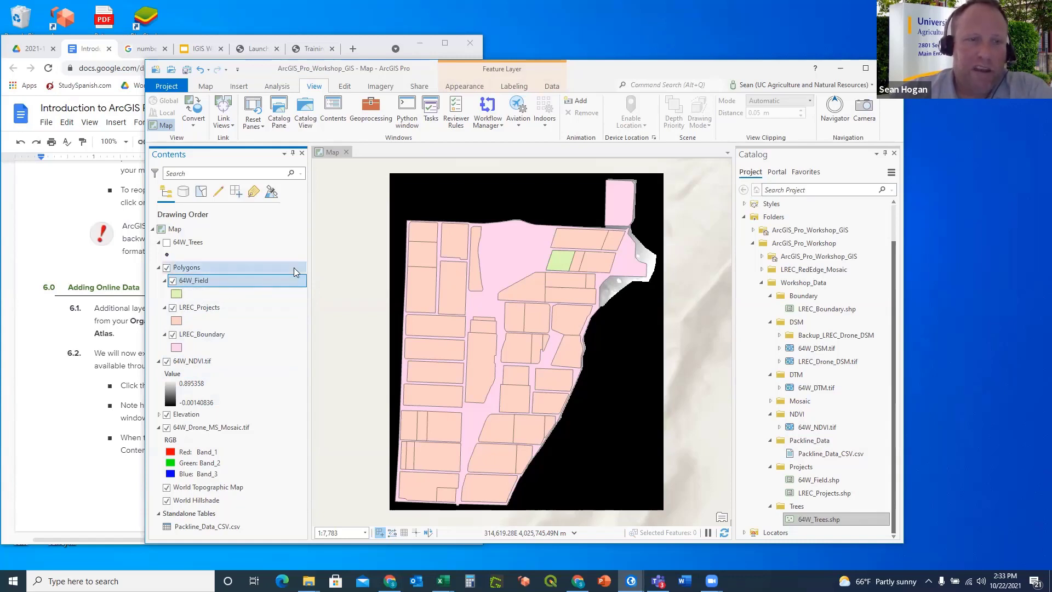
pyautogui.click(461, 88)
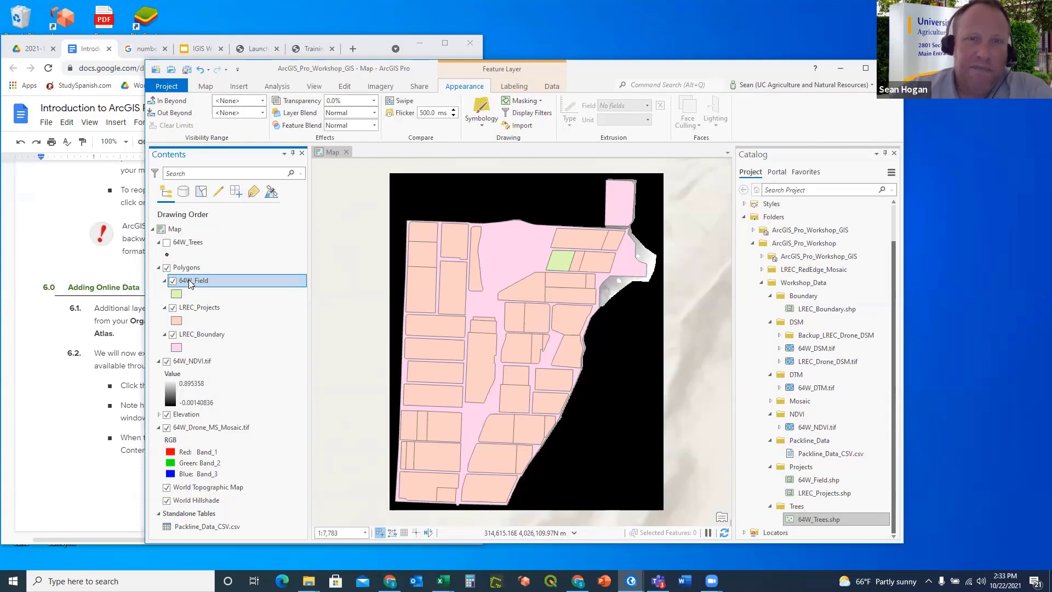
pyautogui.click(195, 362)
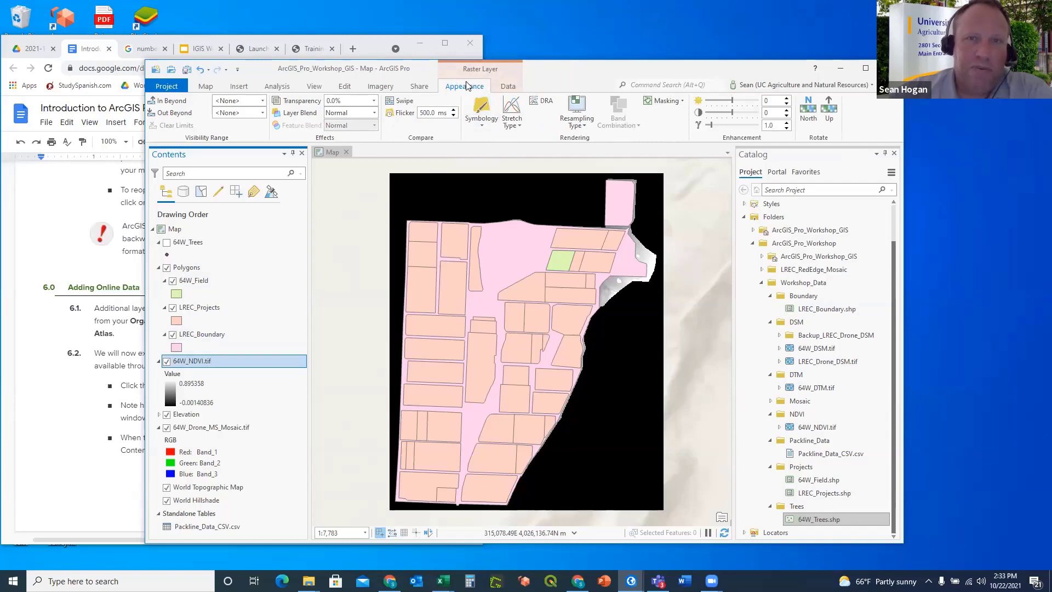
pyautogui.click(192, 282)
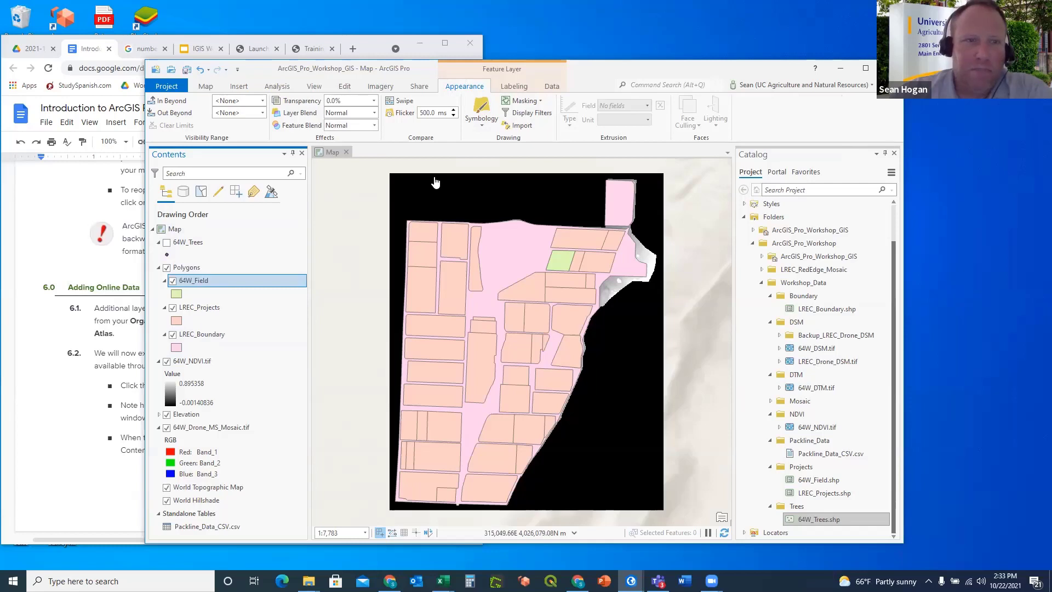
# Open the symbology of the 64W_Field layer and apply the Black Outline (2 pts) polygon symbol.
pyautogui.click(483, 107)
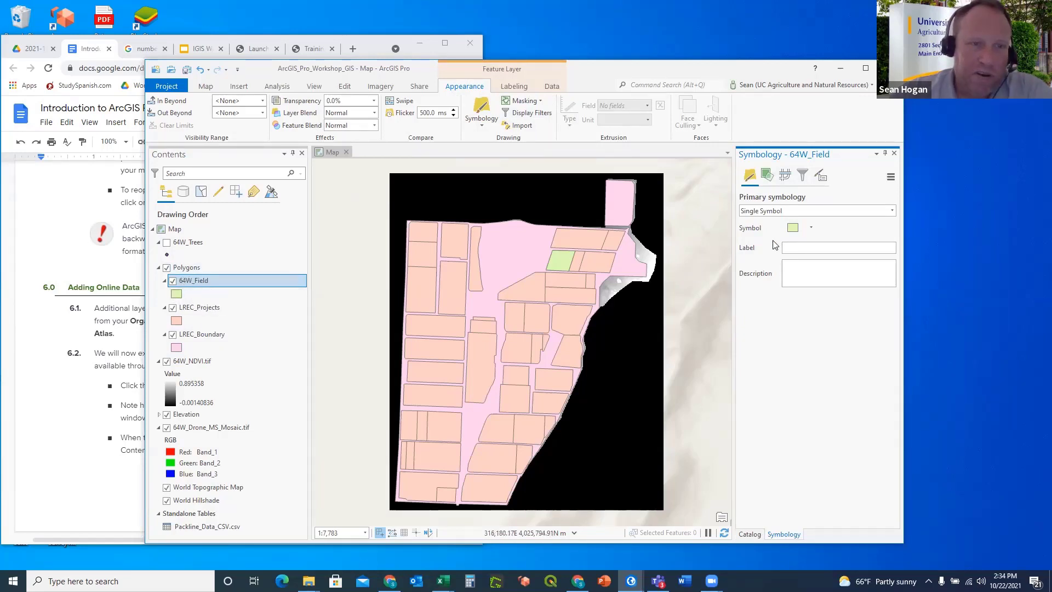
pyautogui.click(793, 229)
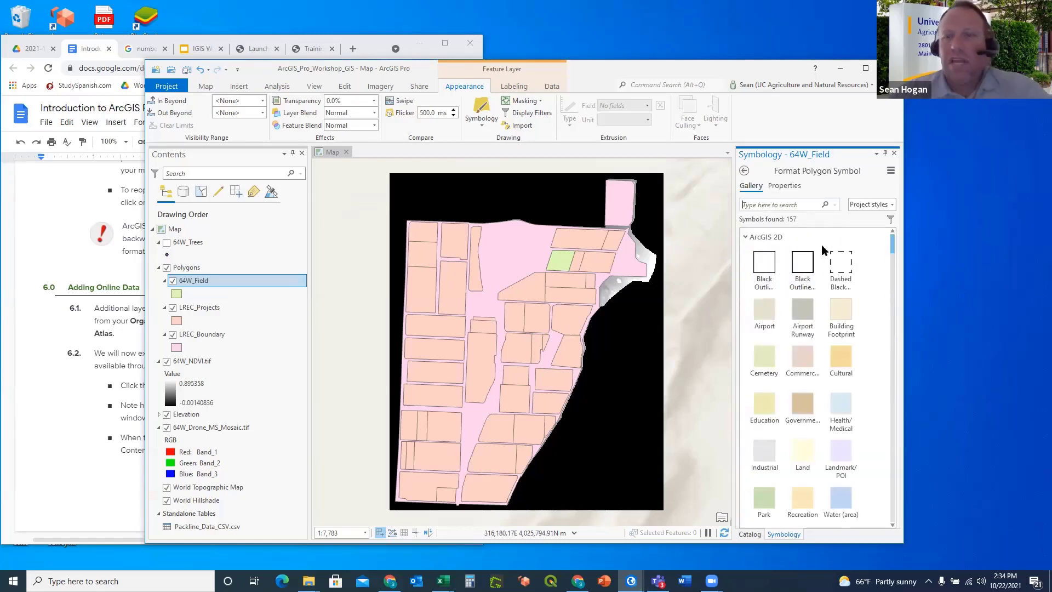
pyautogui.click(841, 266)
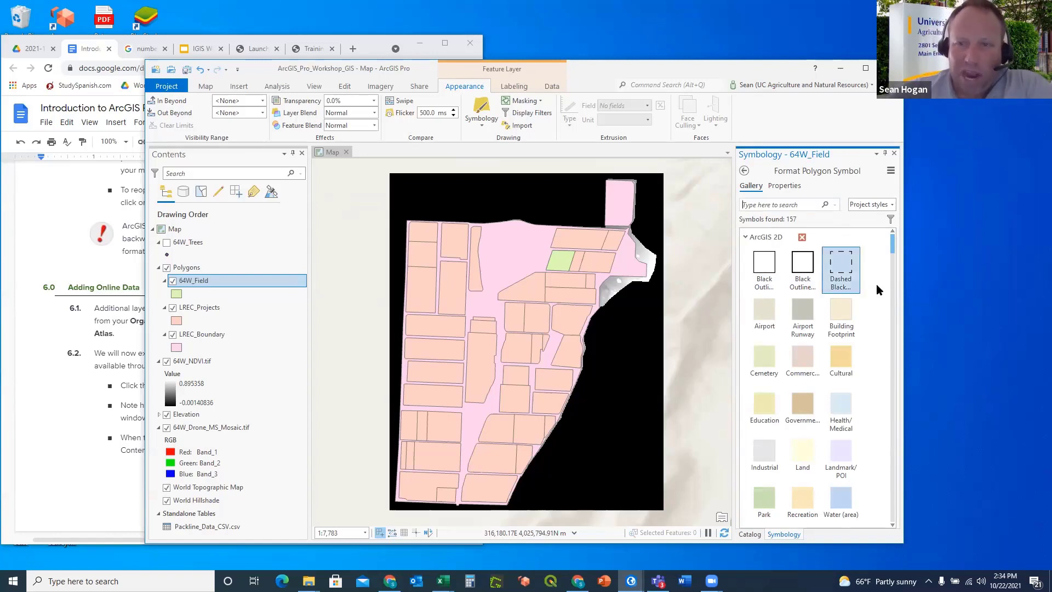
pyautogui.scroll(-2, 875, 270)
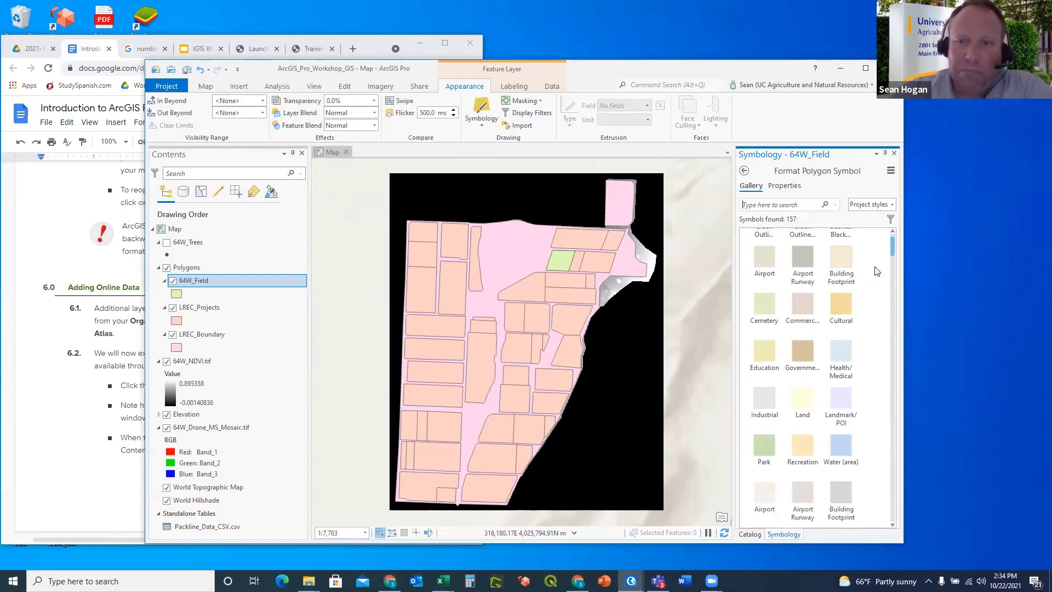
pyautogui.scroll(2, 875, 271)
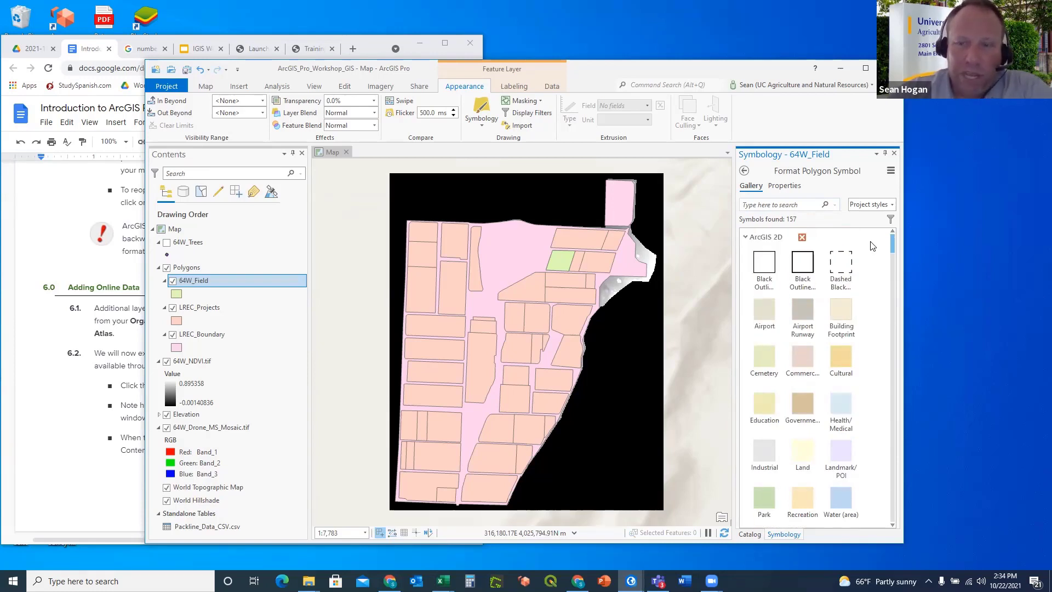
pyautogui.click(800, 263)
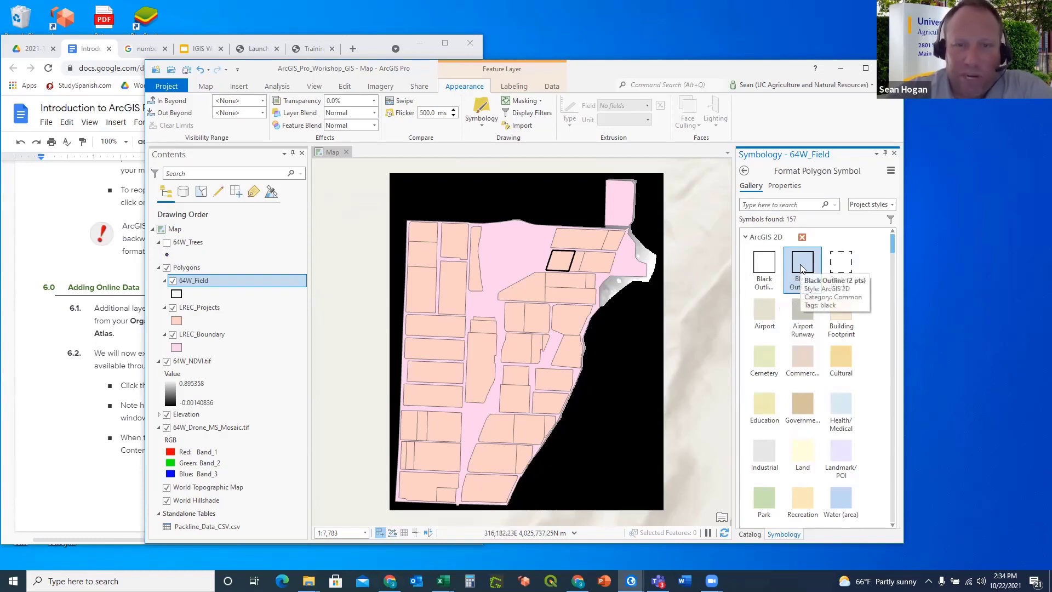
# Change the outline color of the 64W_Field polygon symbol to red and apply it.
pyautogui.click(789, 186)
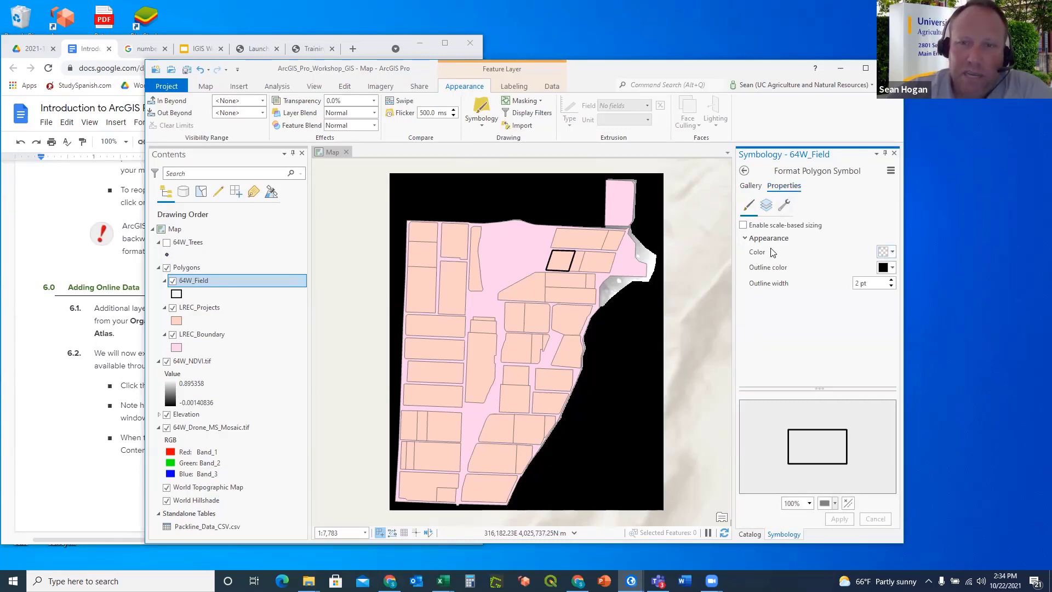
pyautogui.click(892, 268)
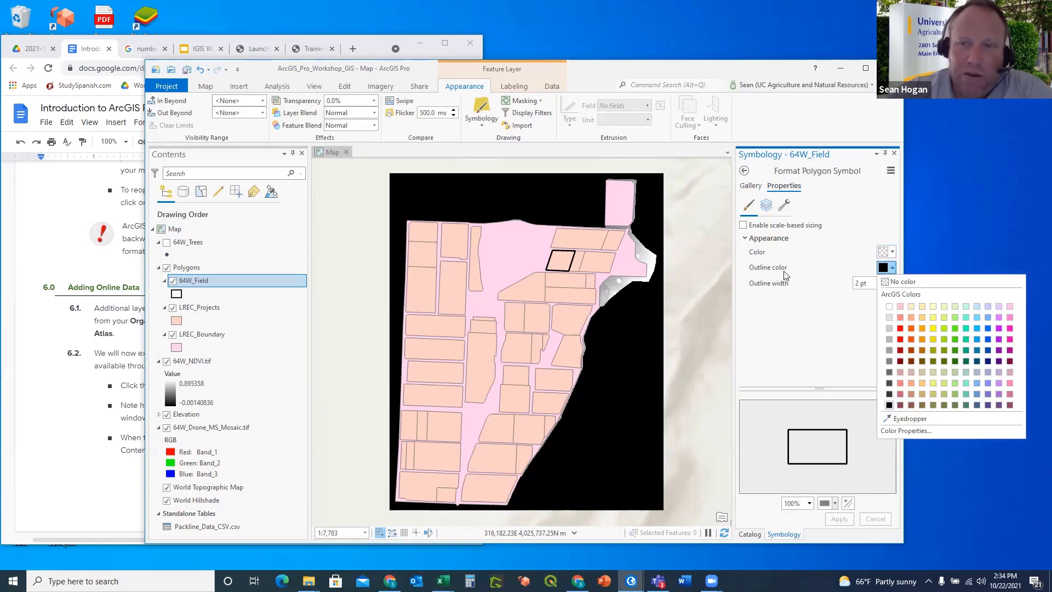
pyautogui.click(898, 328)
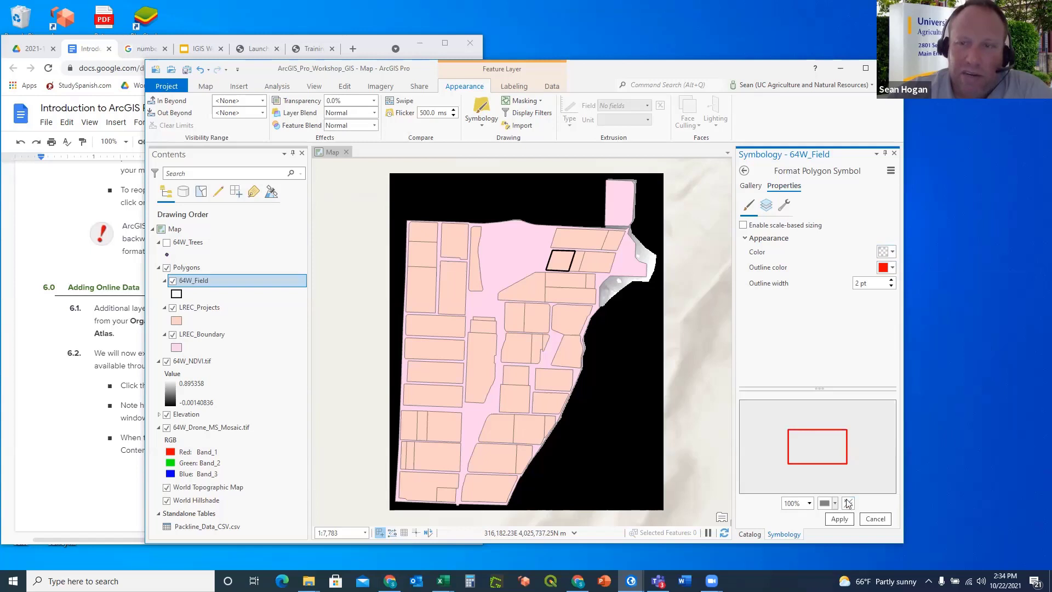
pyautogui.click(839, 518)
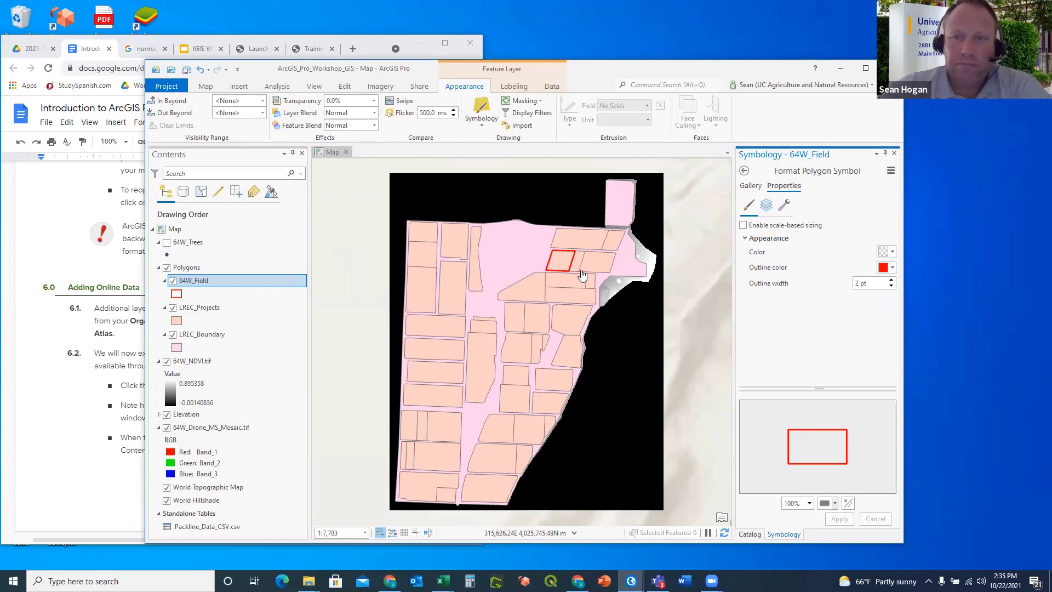
# Give the 64W_Field polygon symbol a black outline and a red fill color, and apply the changes.
pyautogui.click(892, 268)
pyautogui.click(888, 405)
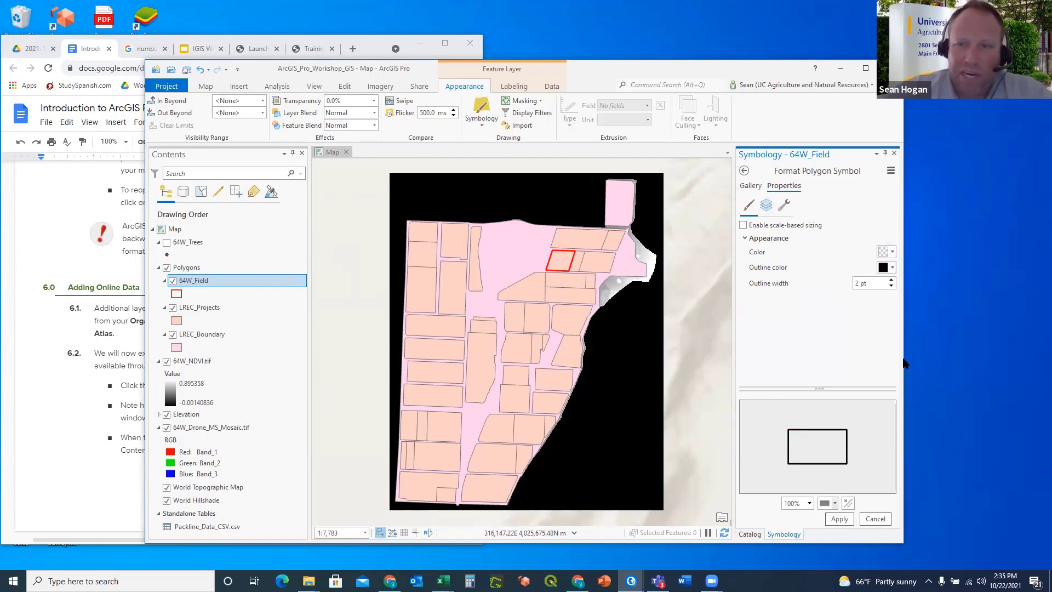
pyautogui.click(892, 253)
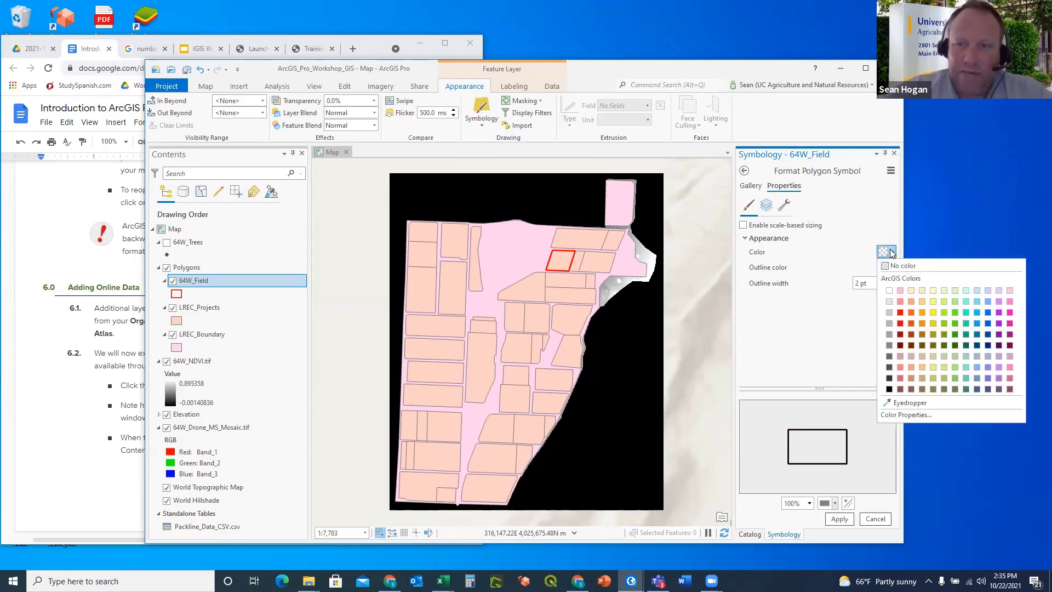
pyautogui.click(900, 313)
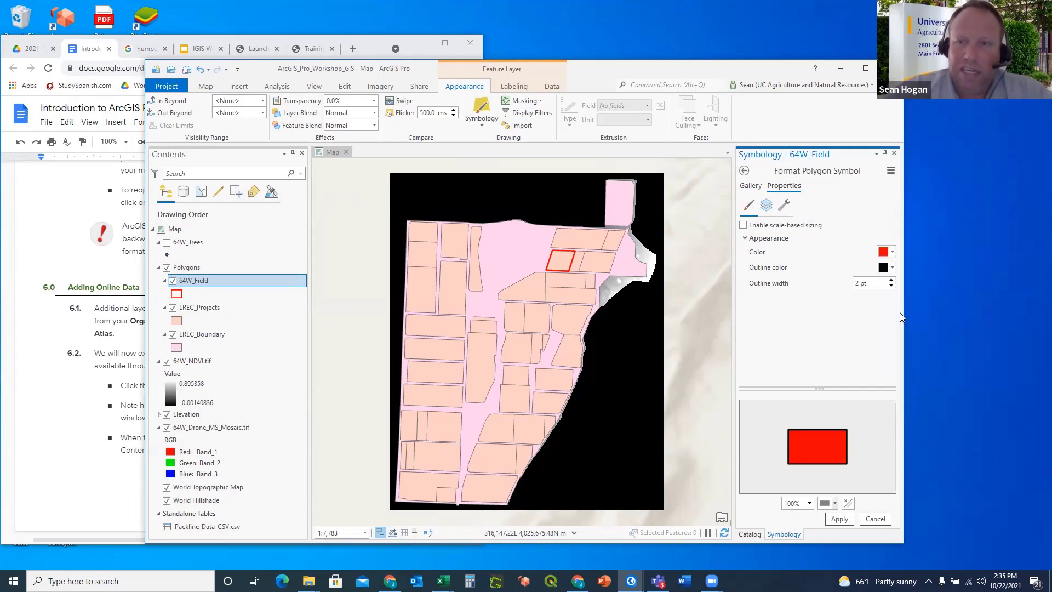
pyautogui.click(837, 518)
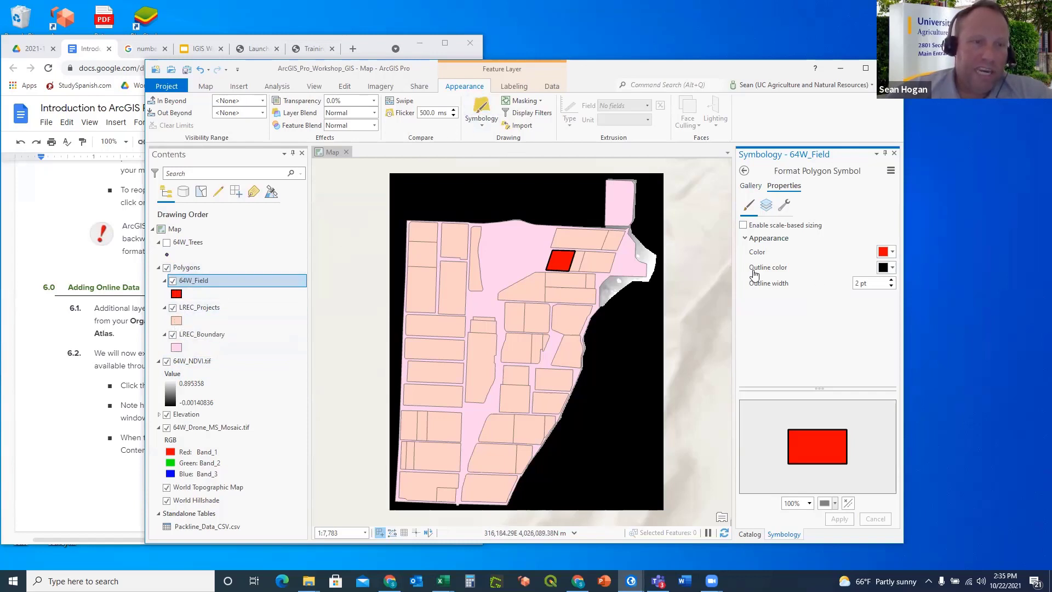
# Apply the thinner Black Outline symbol without a fill to the LREC_Projects layer.
pyautogui.click(176, 322)
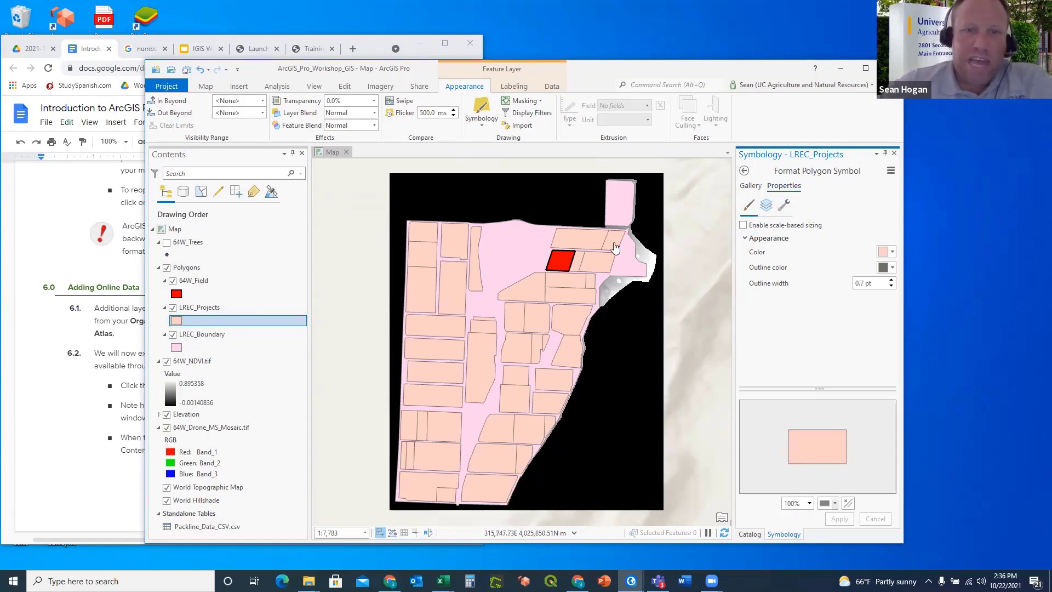
pyautogui.click(751, 186)
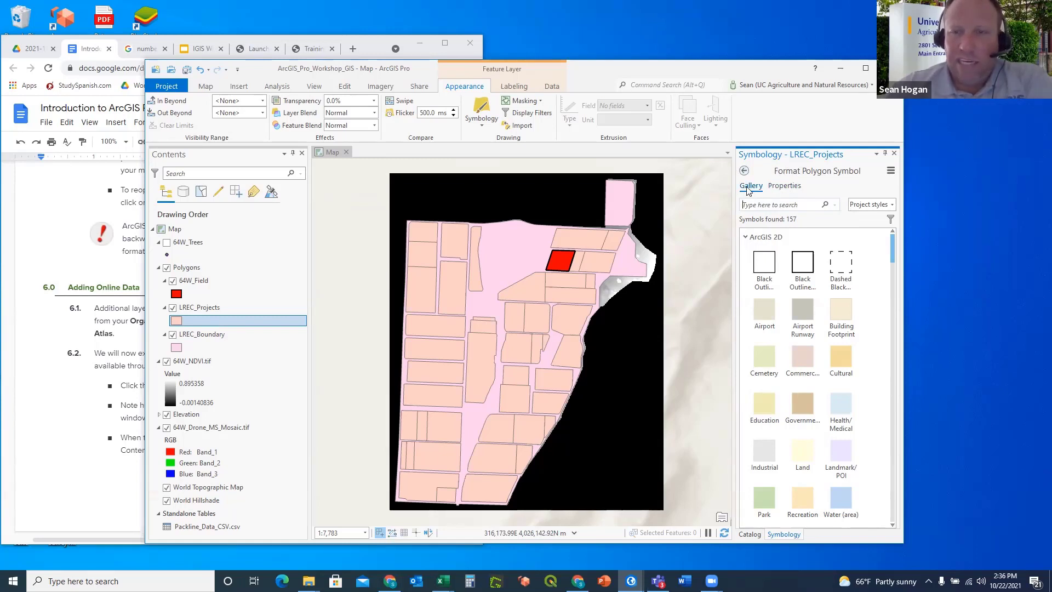
pyautogui.click(765, 258)
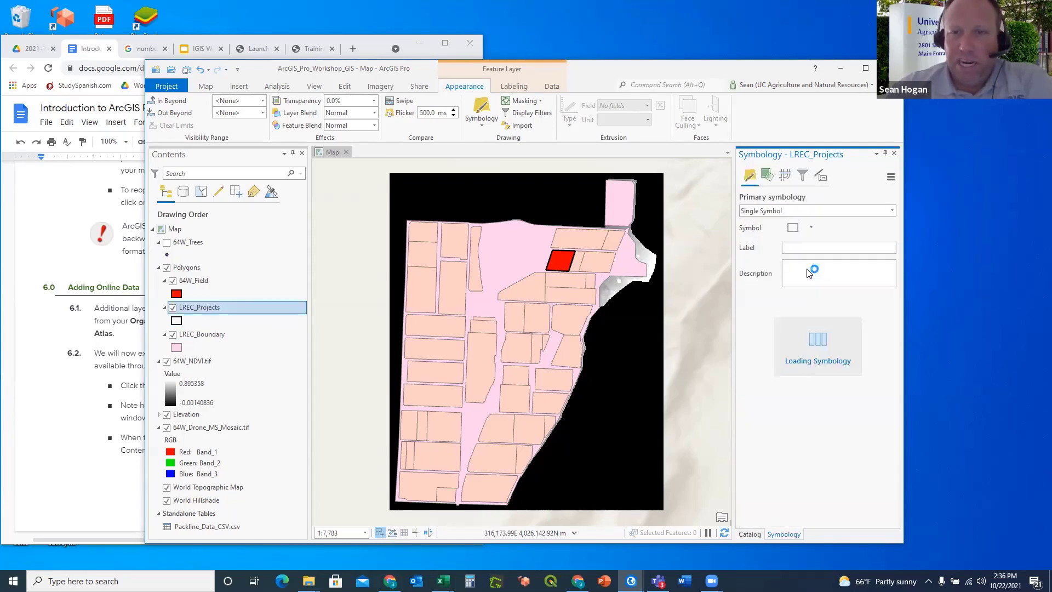
pyautogui.click(792, 229)
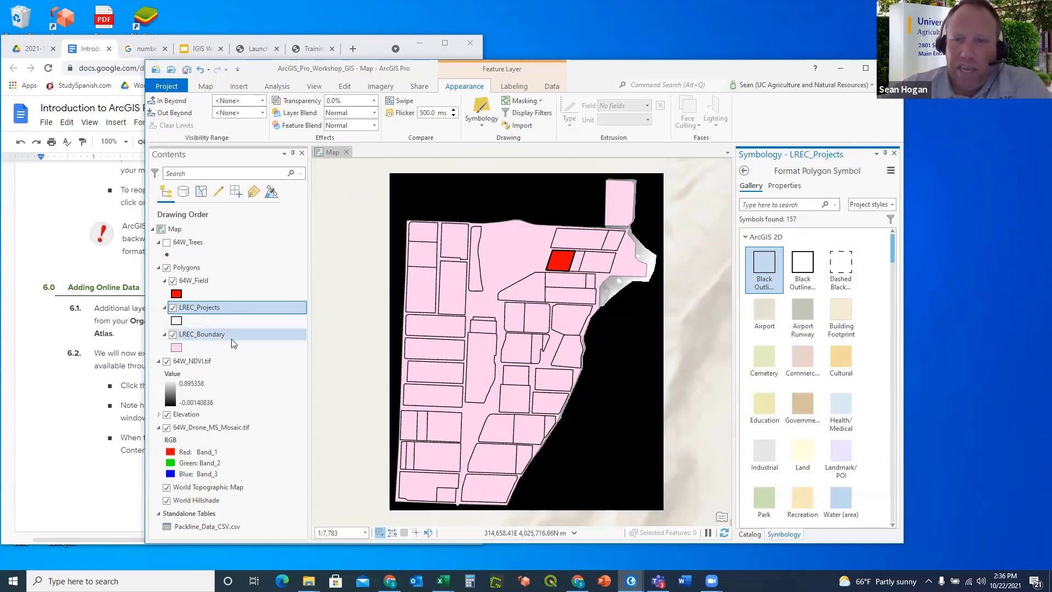
# Apply the Black Outline (2 pts) polygon symbol to the LREC_Boundary layer.
pyautogui.click(177, 348)
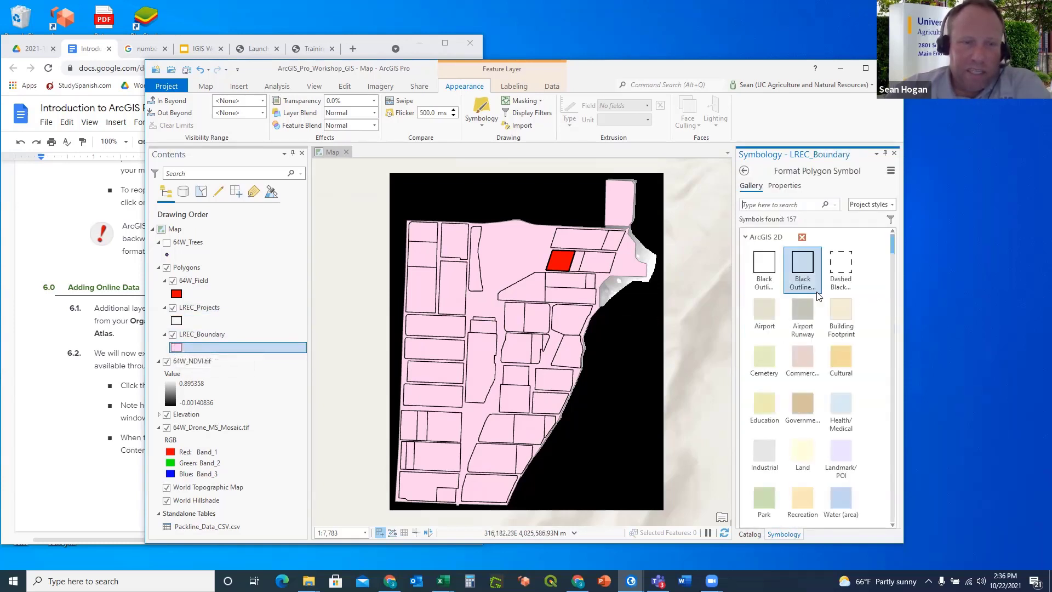
pyautogui.click(803, 360)
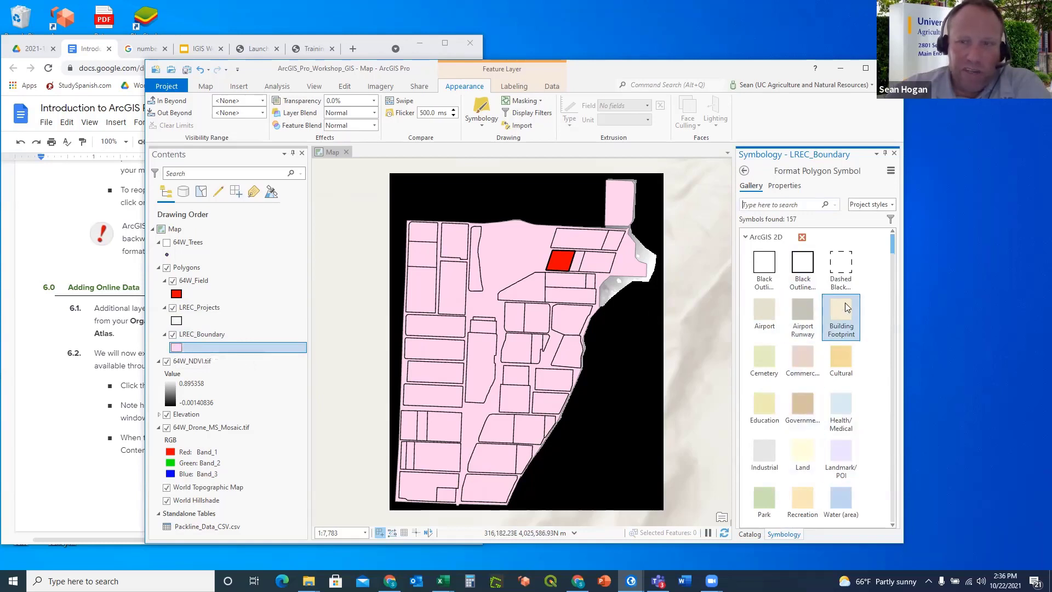
pyautogui.click(805, 263)
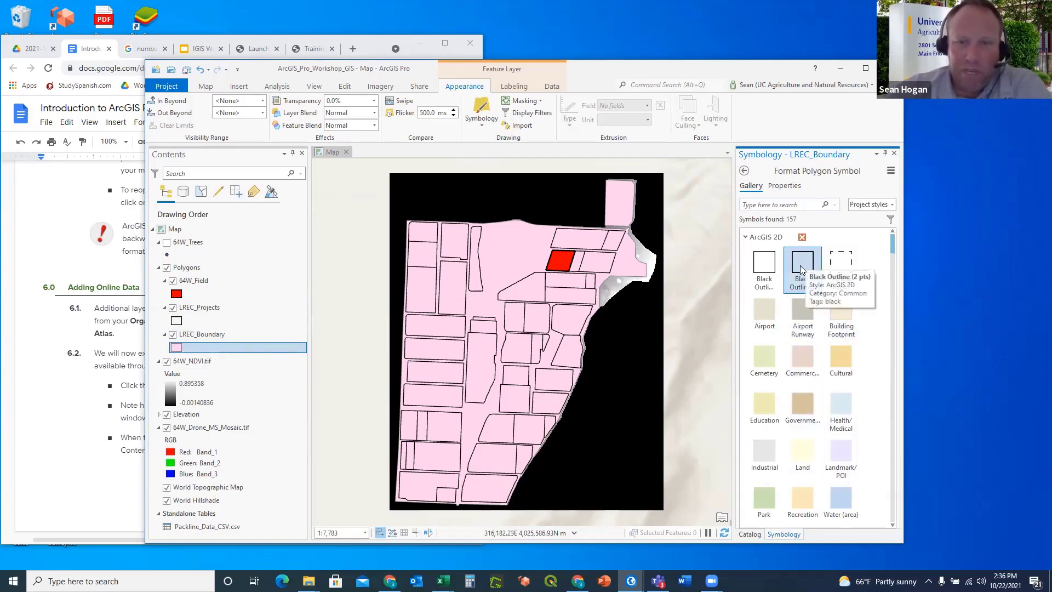
pyautogui.click(801, 267)
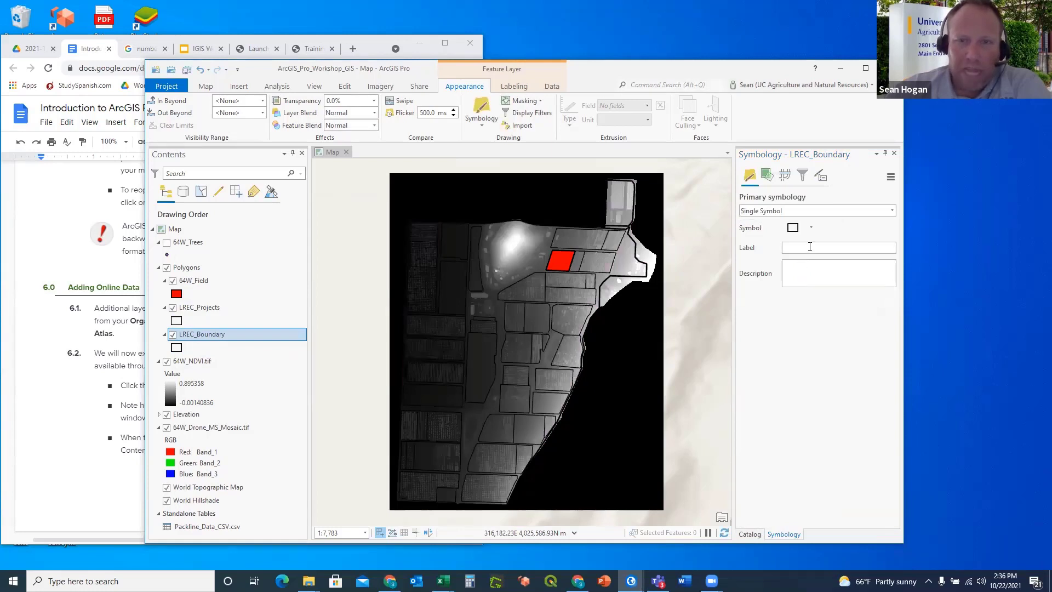
# Change the outline color of the LREC_Boundary polygon symbol to blue, apply it, and save the project.
pyautogui.click(793, 229)
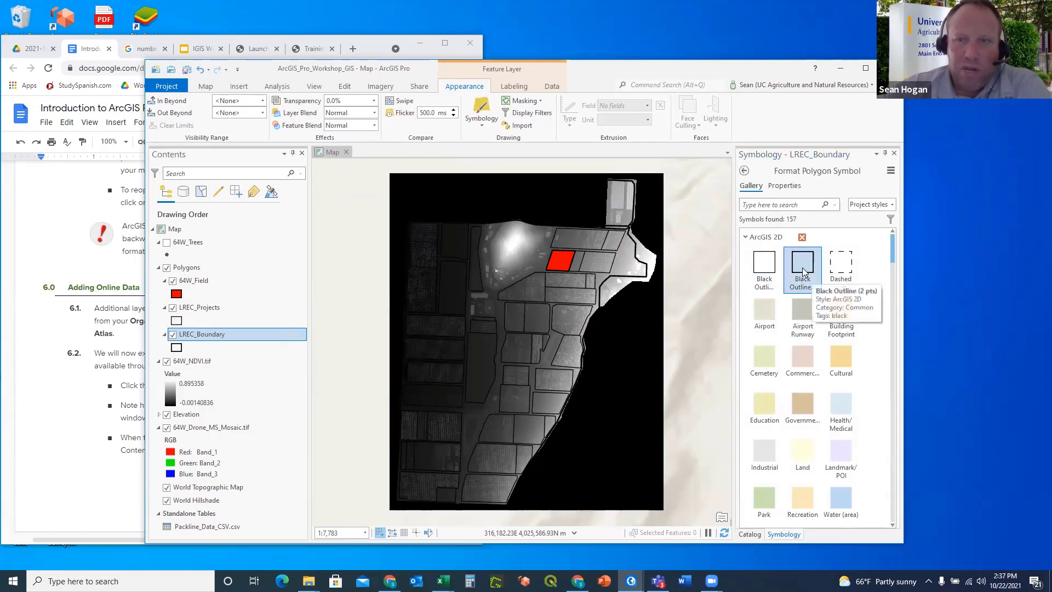
pyautogui.click(788, 187)
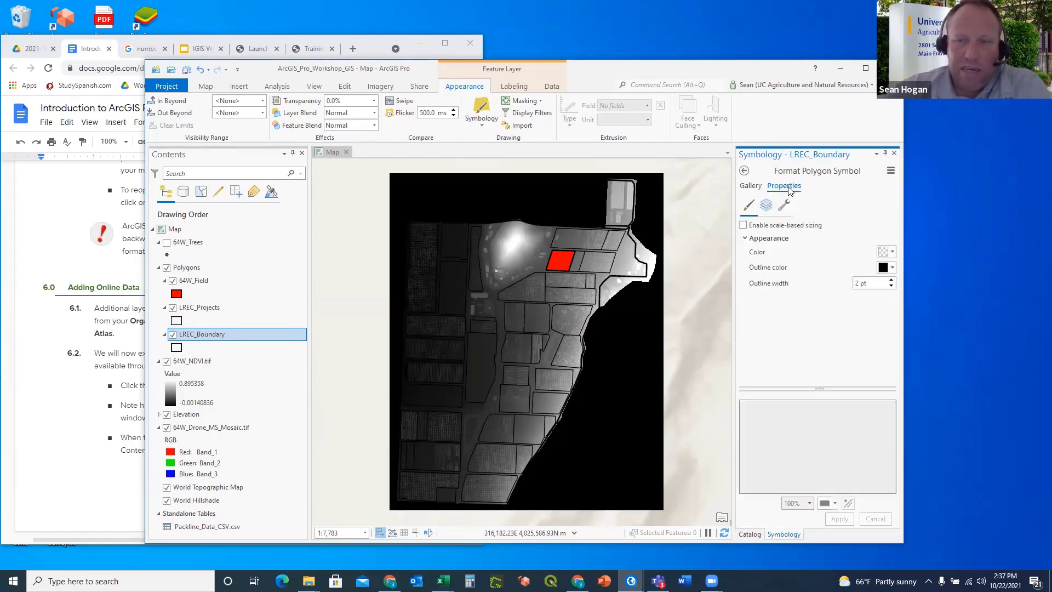
pyautogui.click(893, 268)
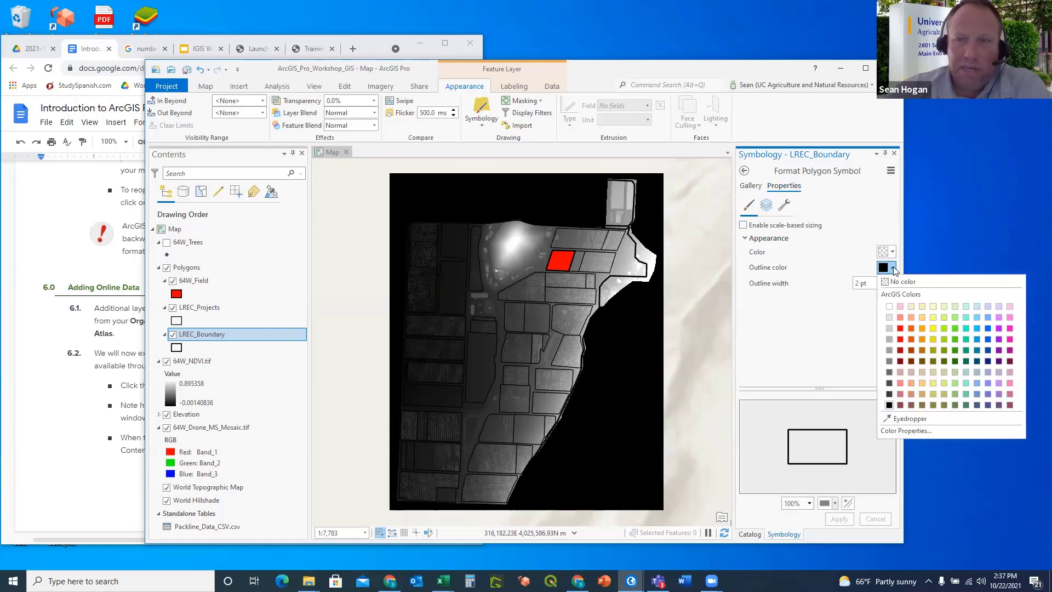
pyautogui.click(987, 339)
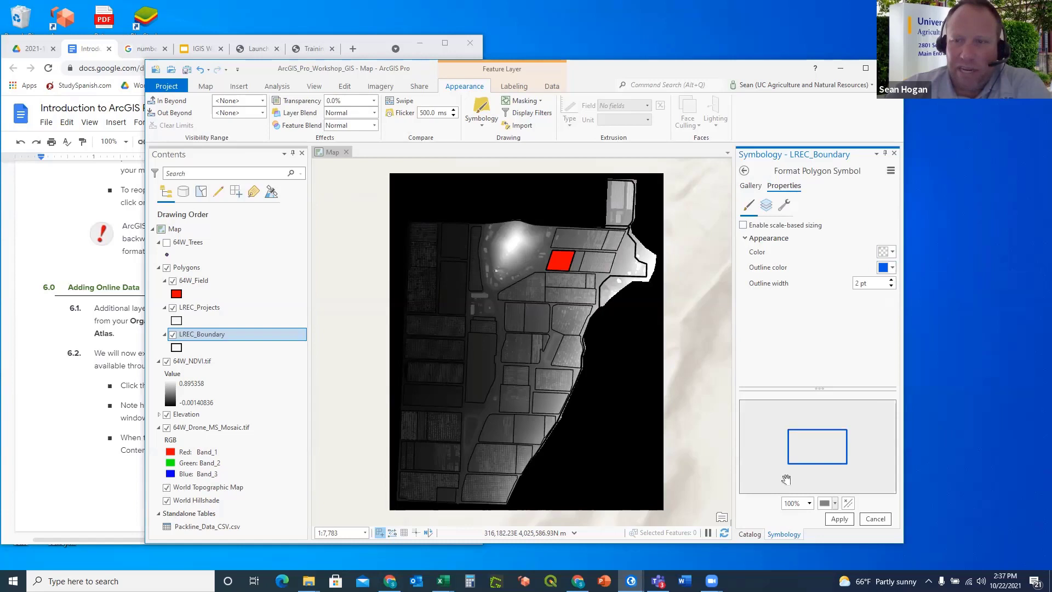
pyautogui.click(835, 518)
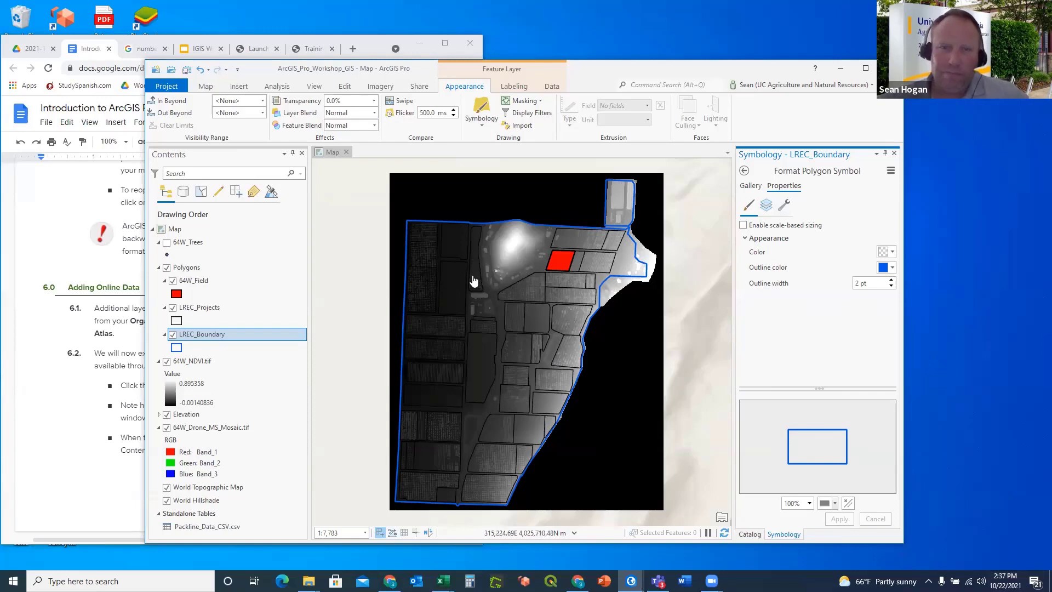
pyautogui.click(186, 70)
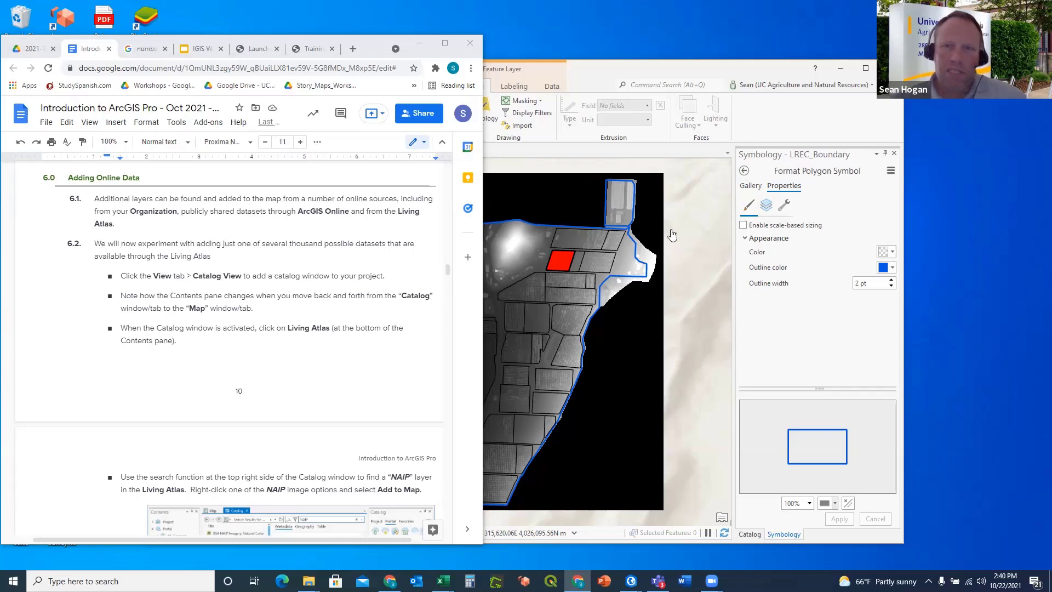
# Reopen the symbology of the LREC_Projects layer in the Polygons group and display its polygon symbol gallery.
pyautogui.click(895, 154)
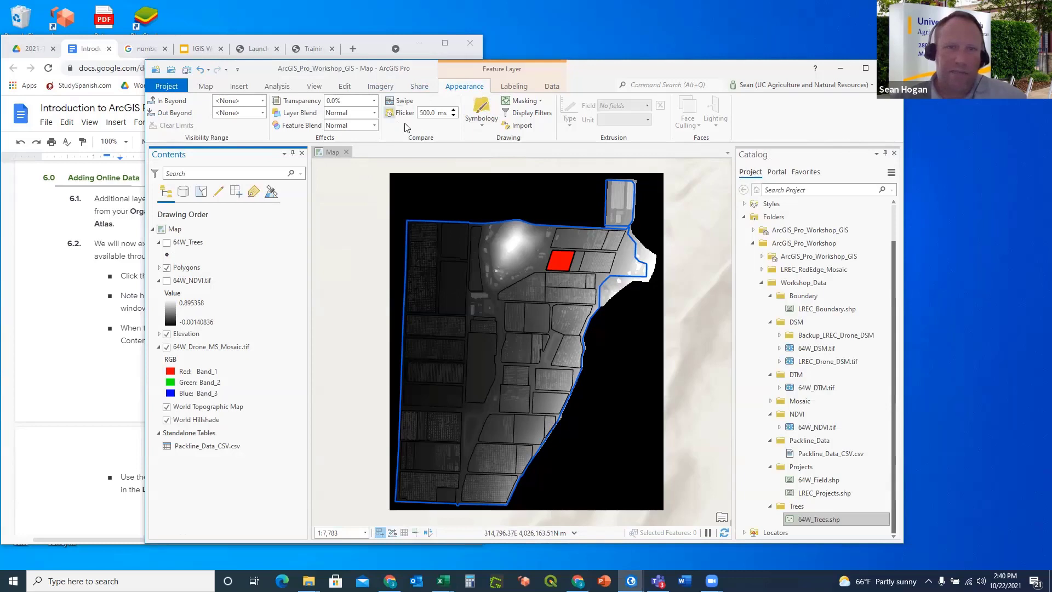
pyautogui.click(479, 108)
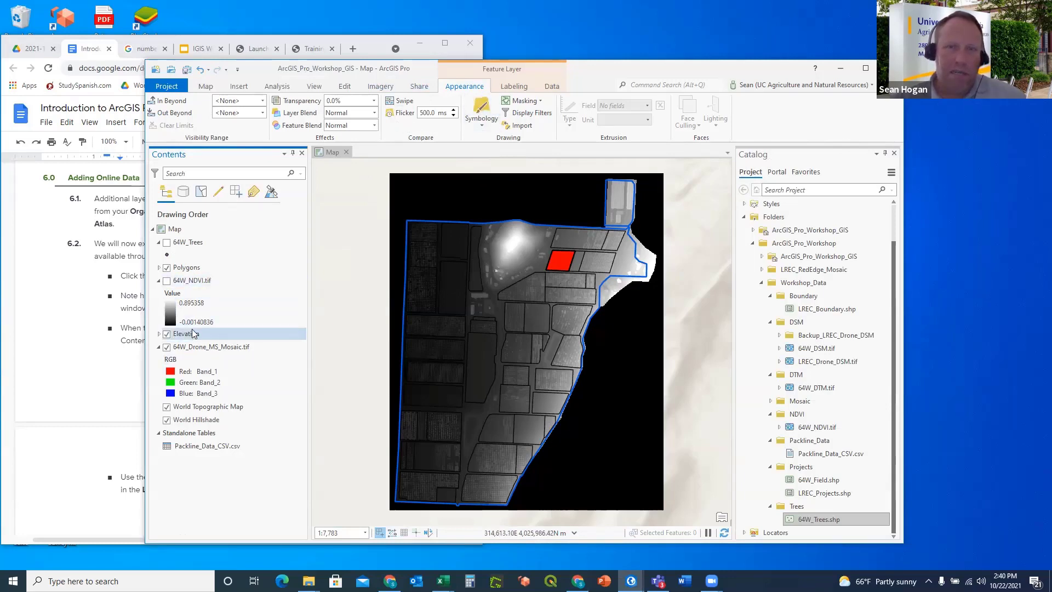
pyautogui.click(160, 268)
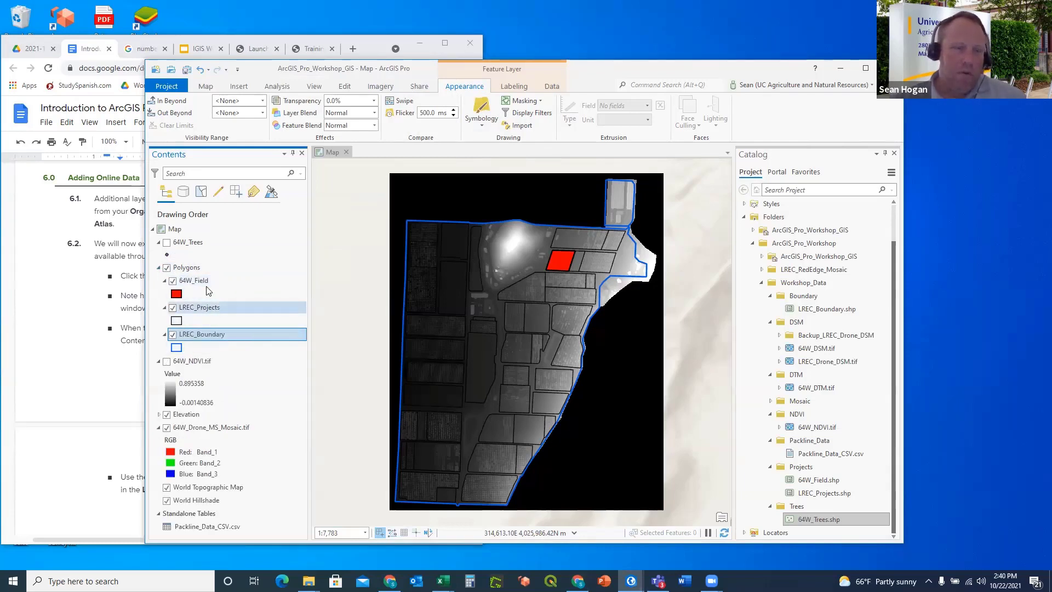
pyautogui.click(203, 308)
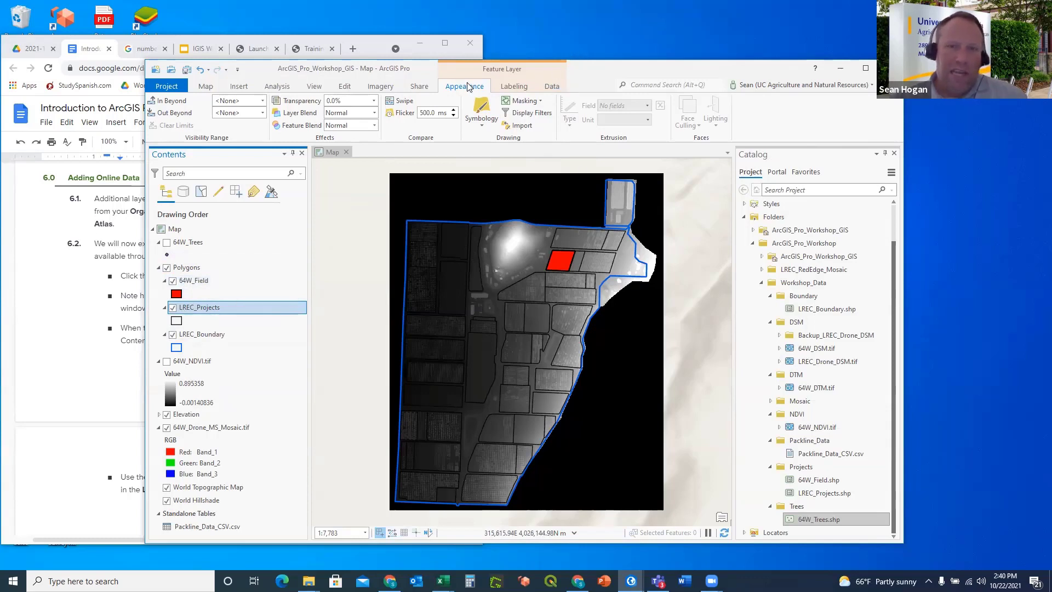
pyautogui.click(481, 108)
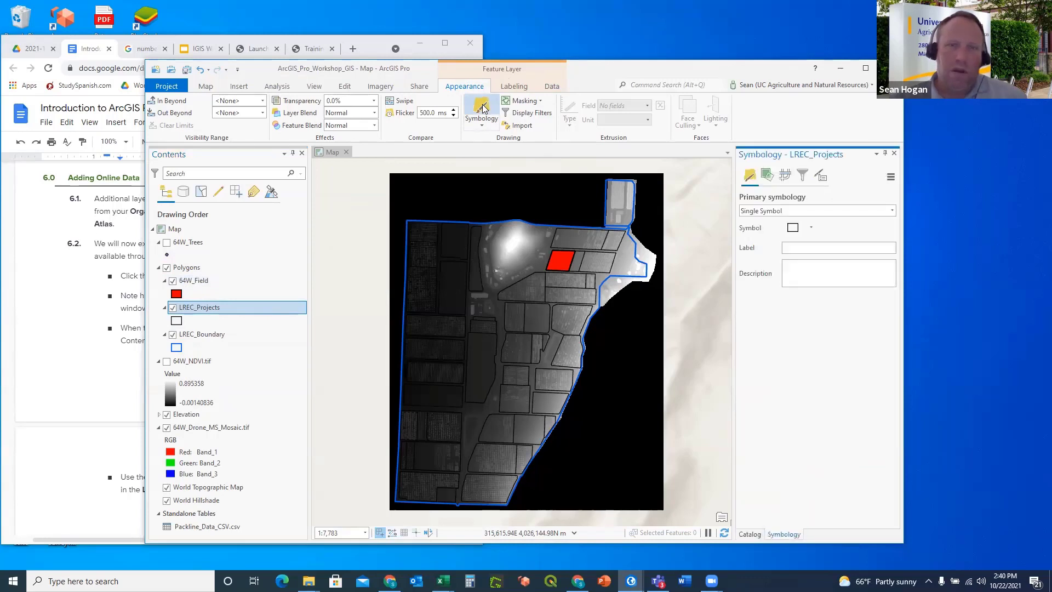
pyautogui.click(793, 230)
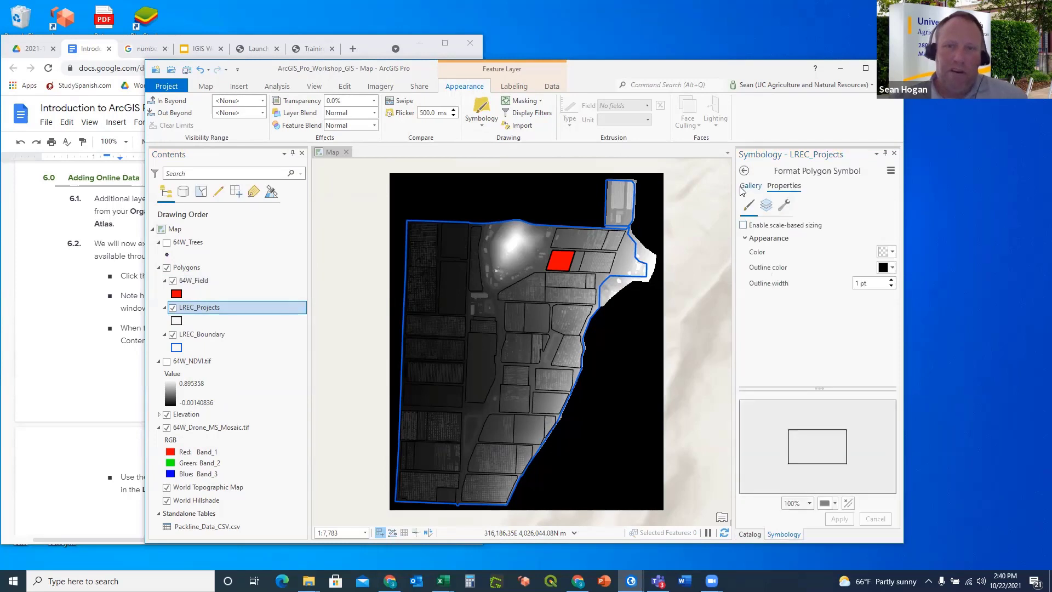
pyautogui.click(751, 187)
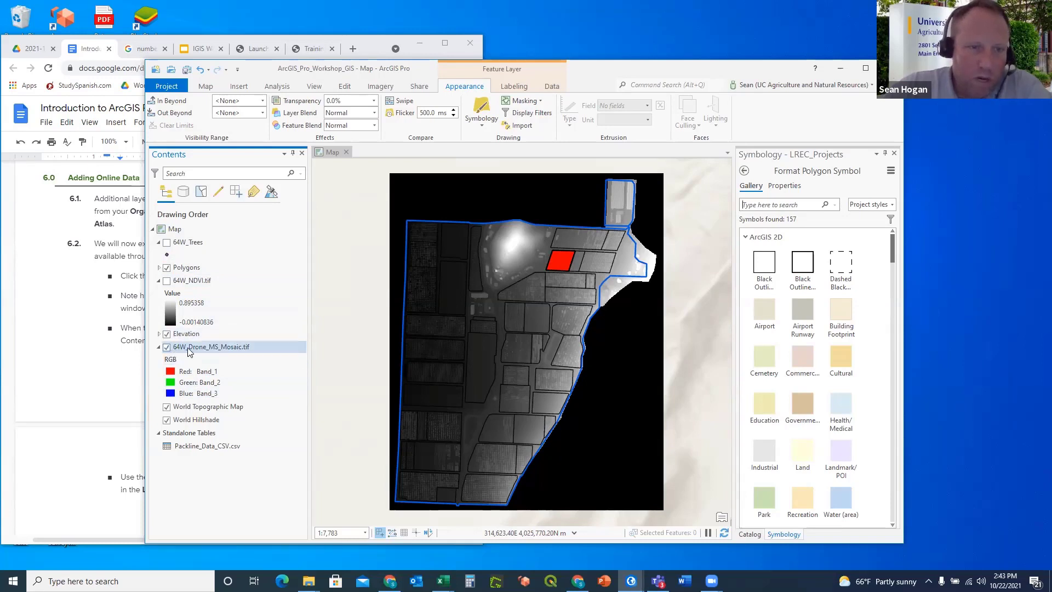
# Move the 64W_Drone_MS_Mosaic.tif layer above the Polygons group and zoom to it, closing the Symbology and Catalog panes.
pyautogui.click(221, 347)
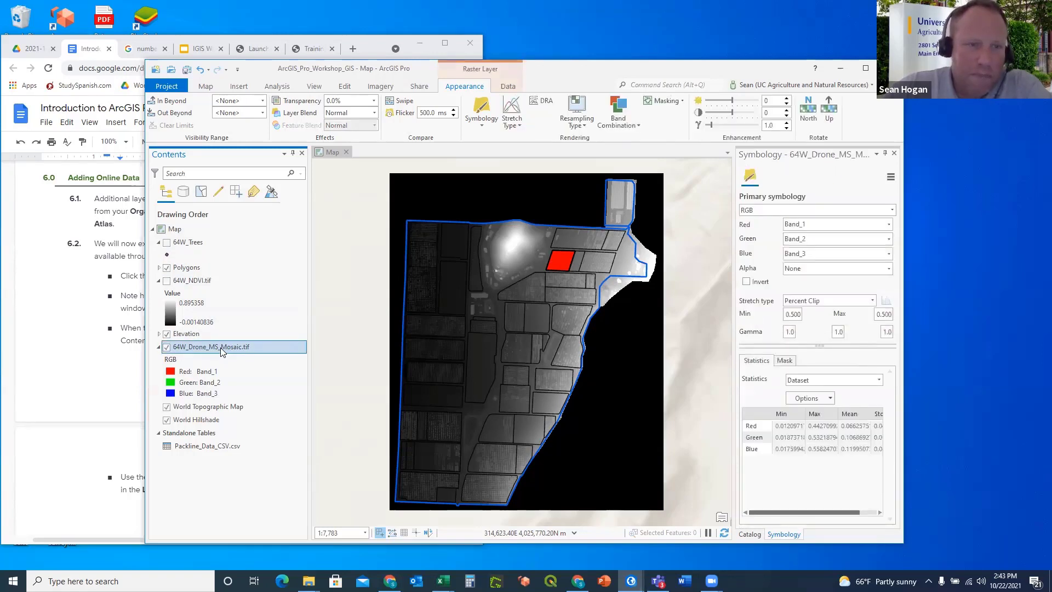
pyautogui.moveTo(220, 348); pyautogui.dragTo(201, 266)
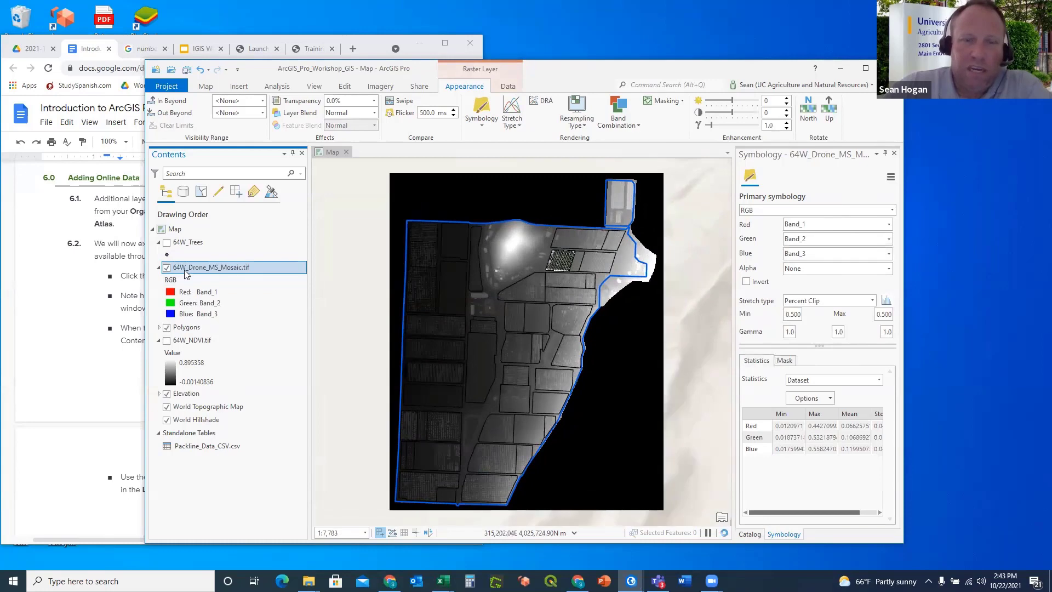
pyautogui.rightClick(187, 269)
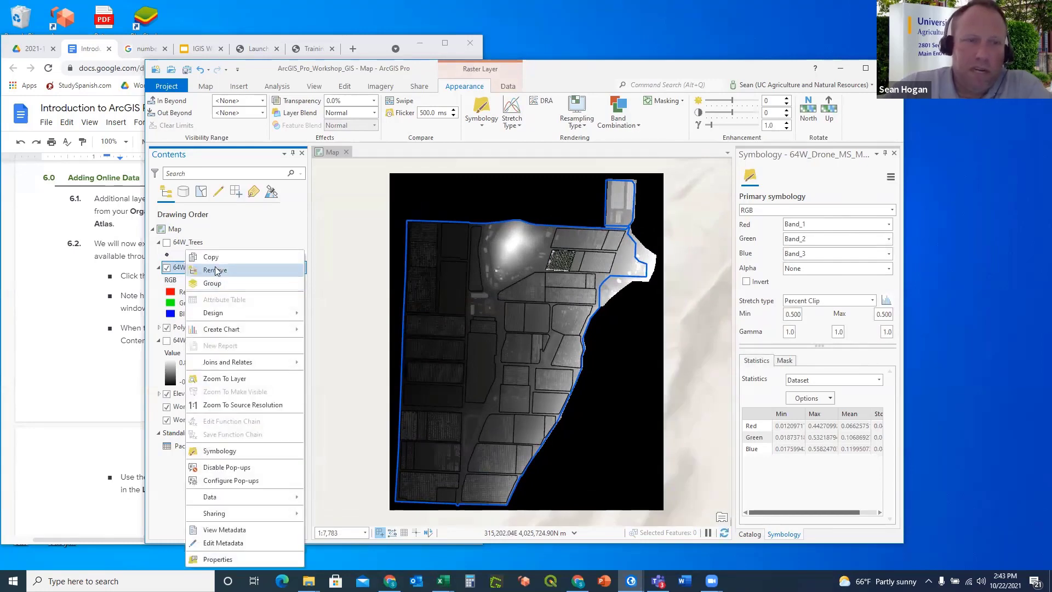
pyautogui.click(224, 379)
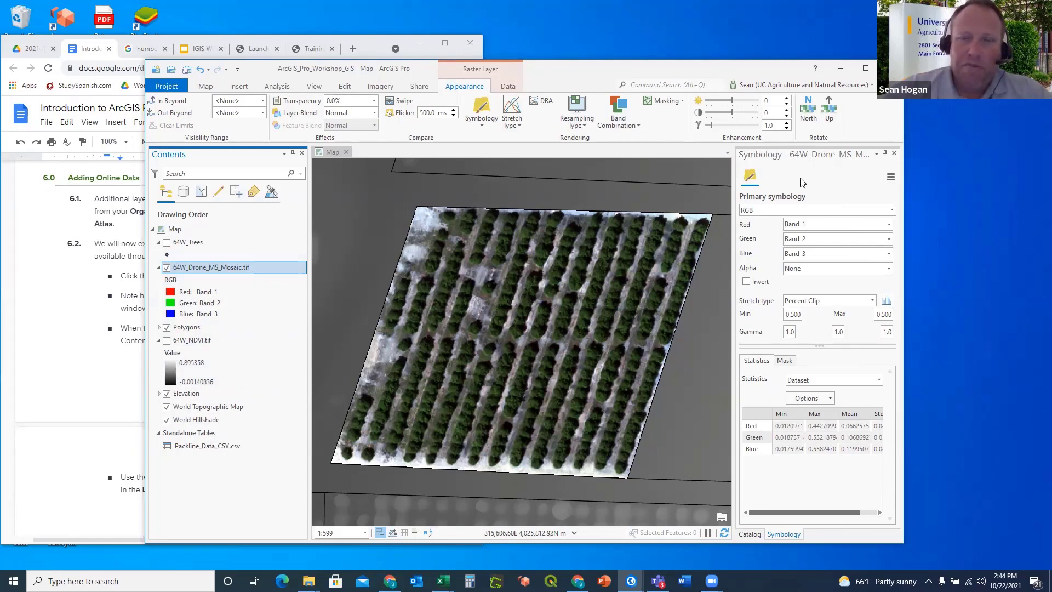
pyautogui.click(894, 153)
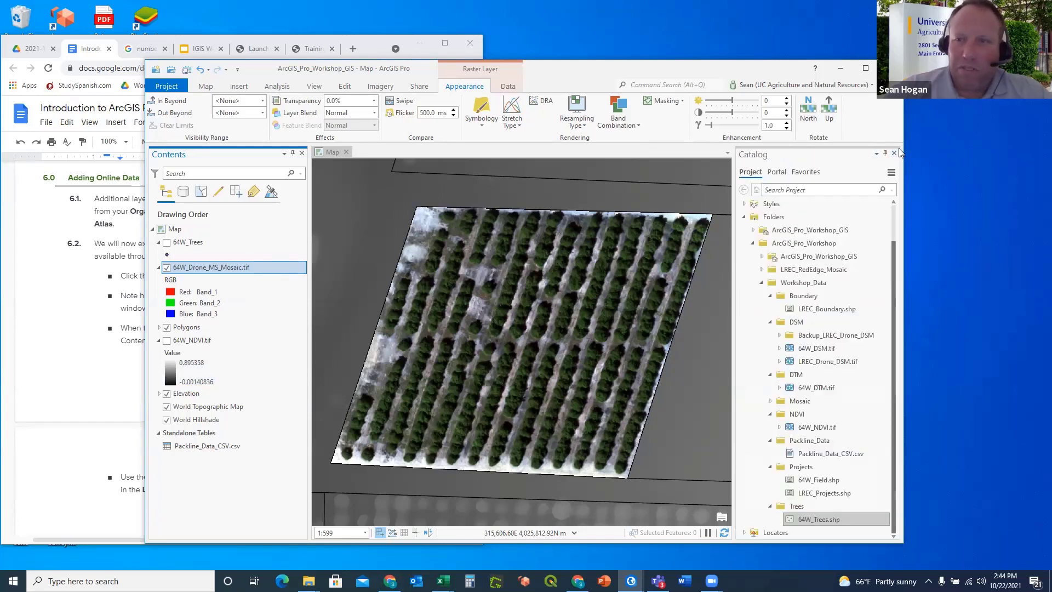
pyautogui.click(895, 153)
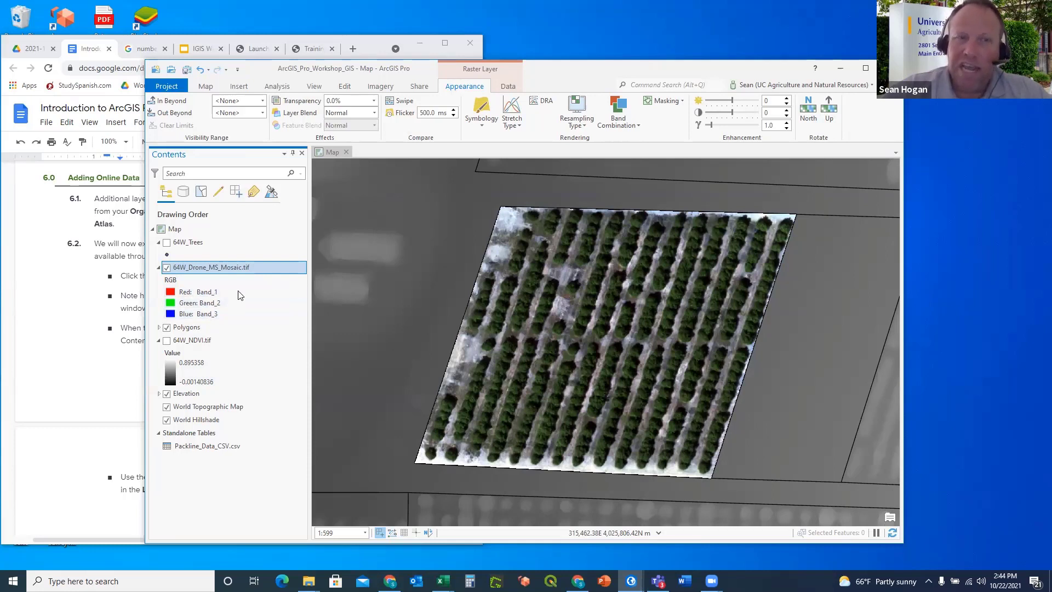
# Set the 64W_Drone_MS_Mosaic.tif band combination to Band_3 for red and Band_1 for blue.
pyautogui.click(210, 293)
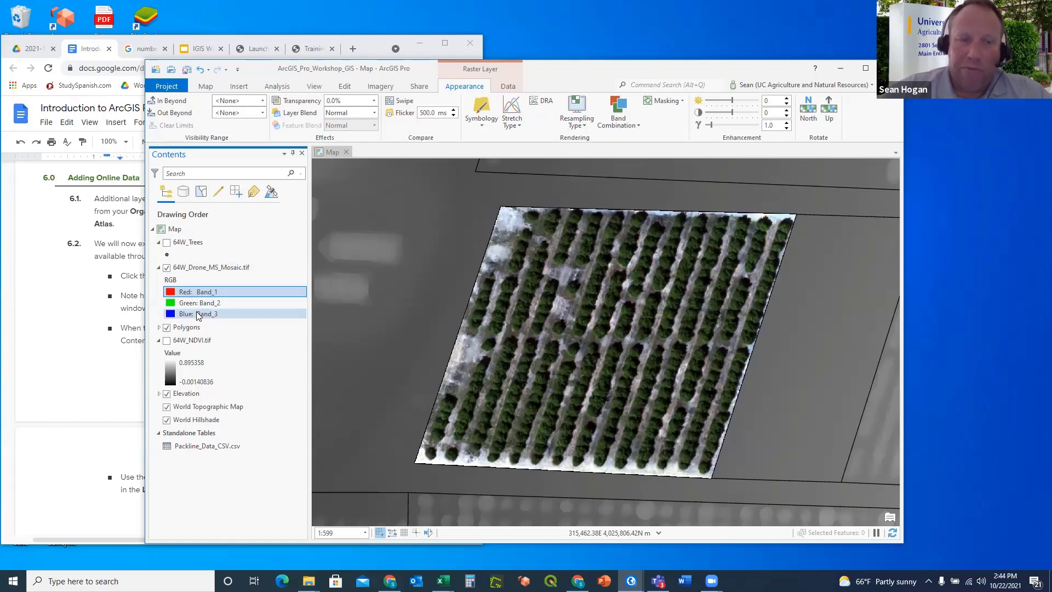
pyautogui.click(485, 111)
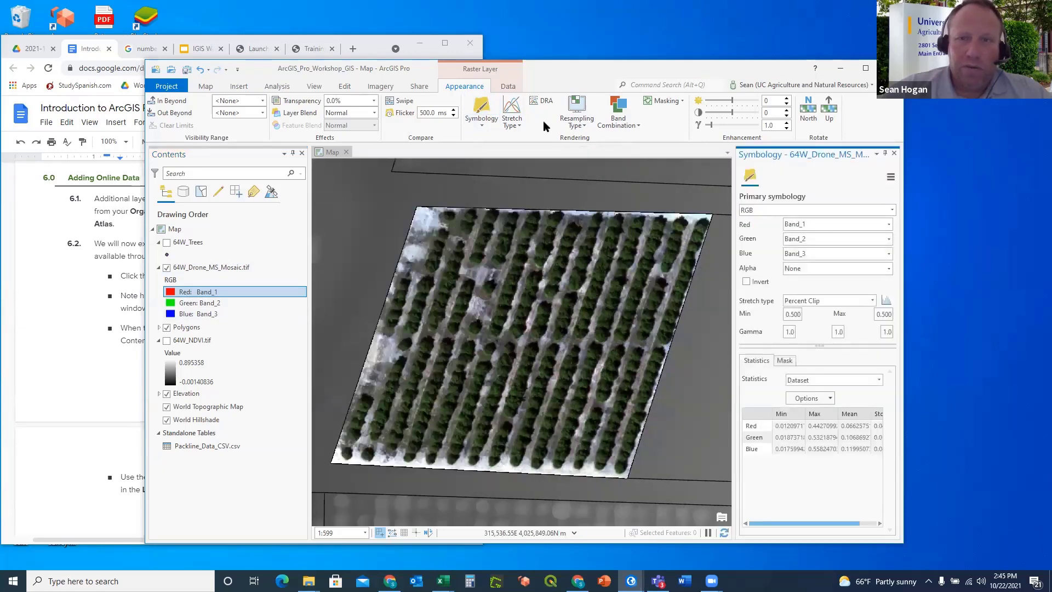
pyautogui.click(889, 224)
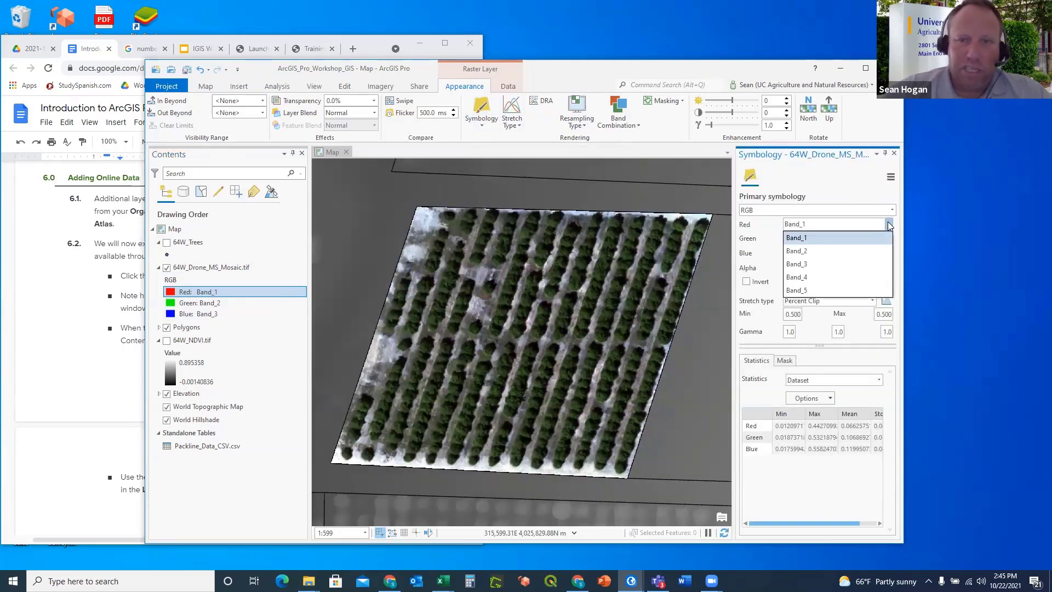
pyautogui.click(815, 264)
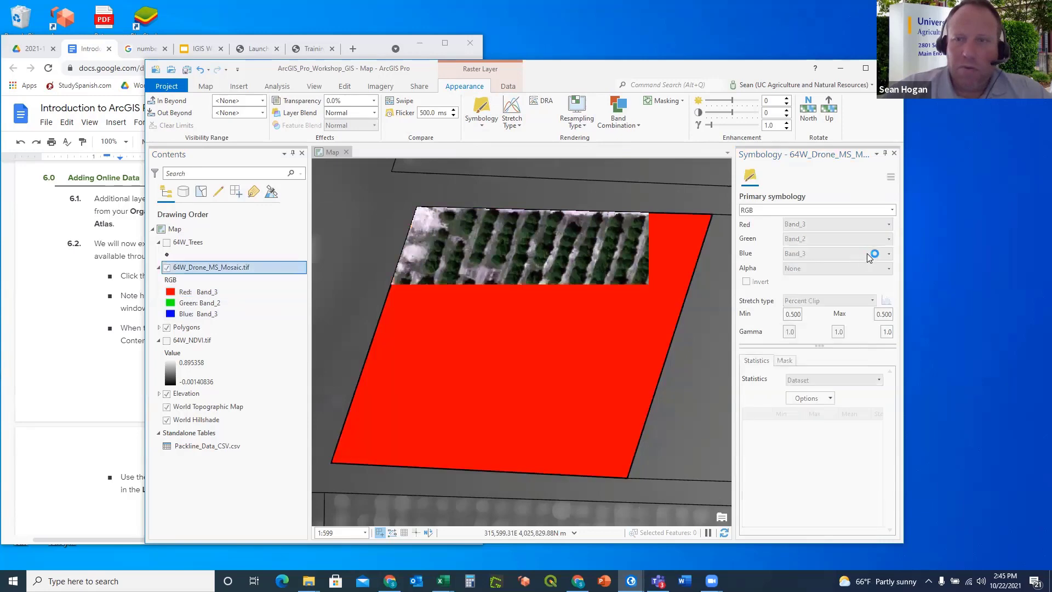
pyautogui.click(889, 254)
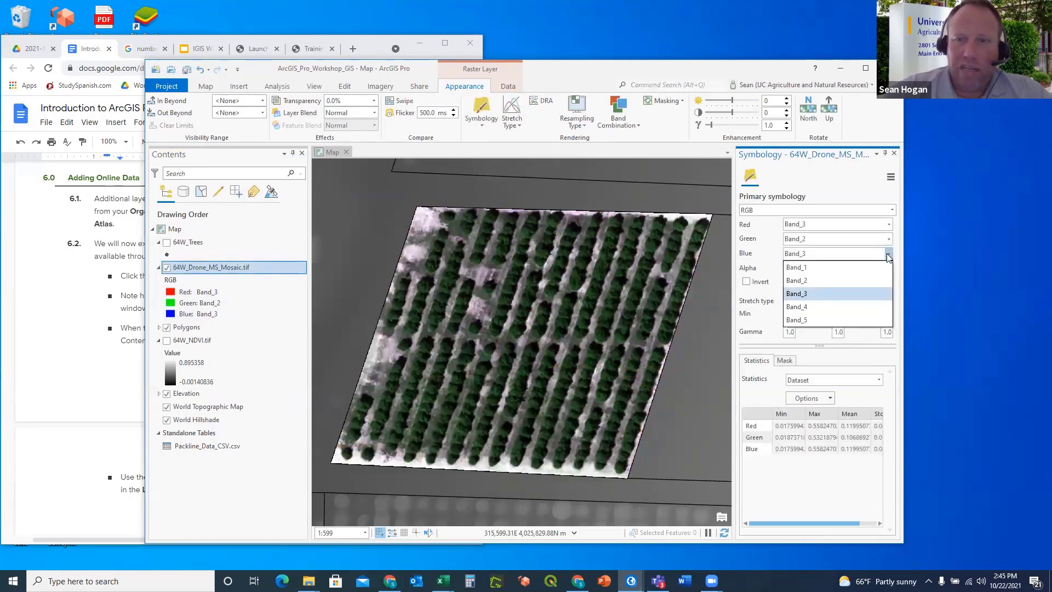
pyautogui.click(824, 267)
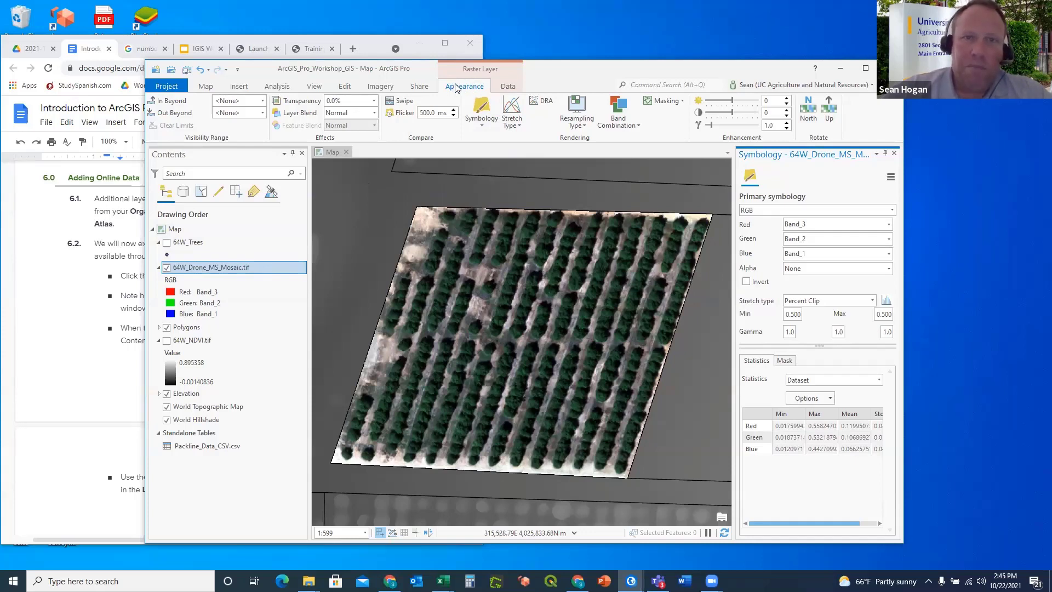
# Try the Standard Deviation, Minimum Maximum and Histogram Equalize stretch types on 64W_Drone_MS_Mosaic.tif, and return it to Percent Clip.
pyautogui.click(520, 129)
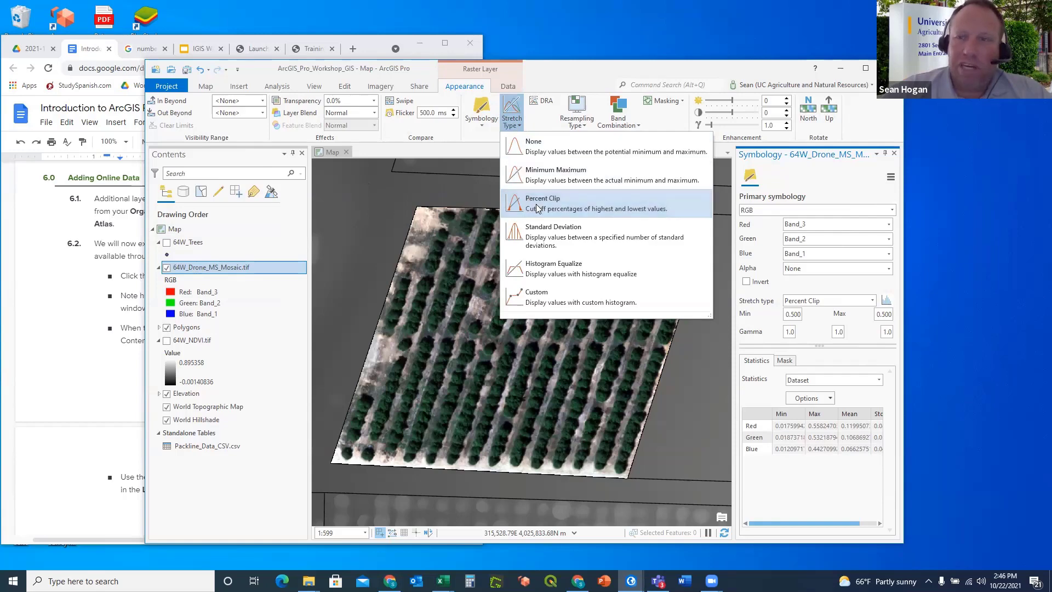
pyautogui.click(540, 240)
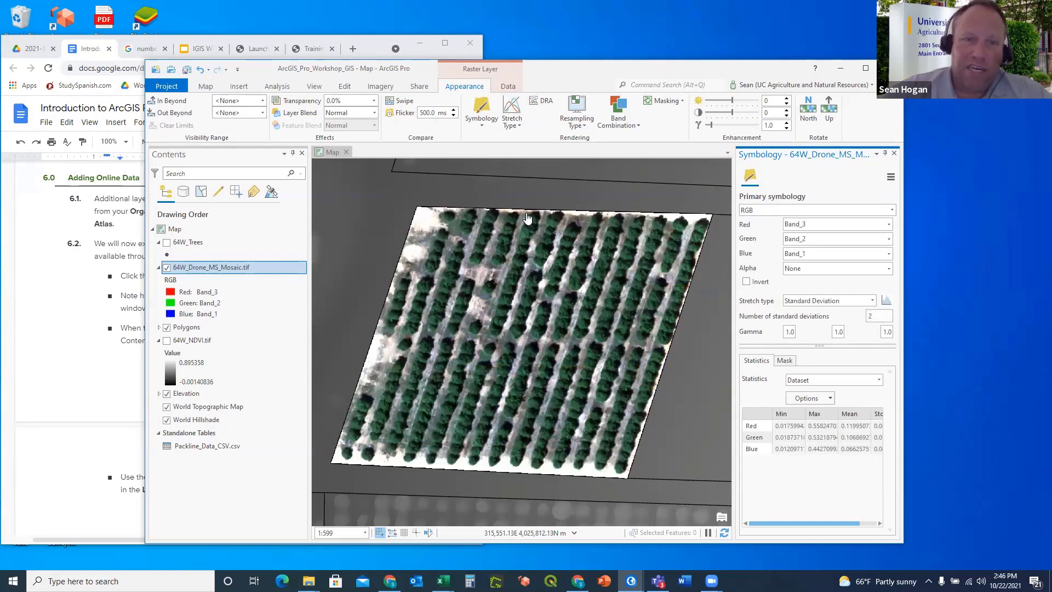
pyautogui.click(482, 125)
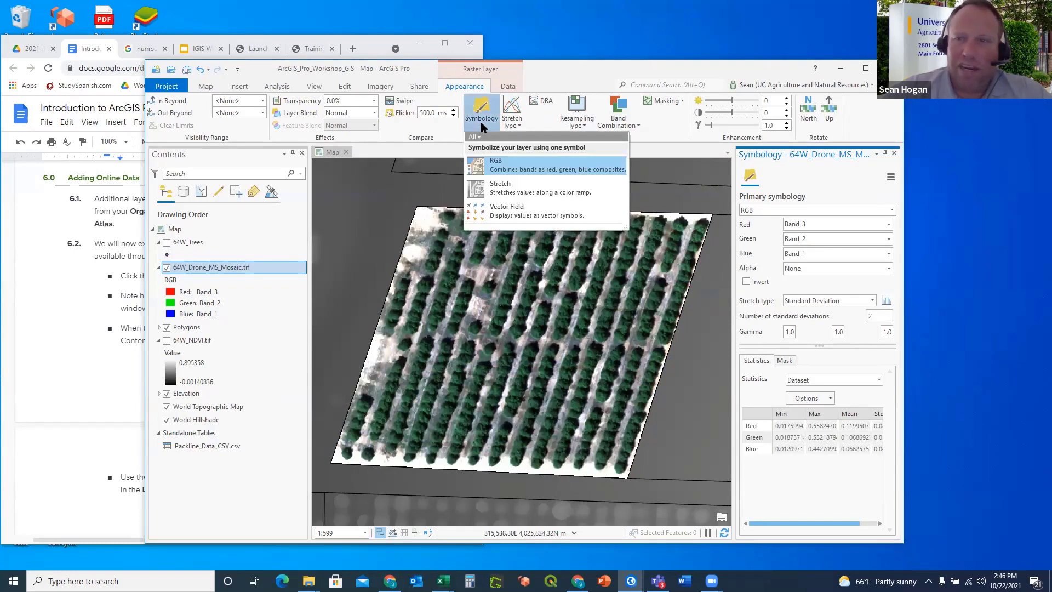
pyautogui.click(518, 124)
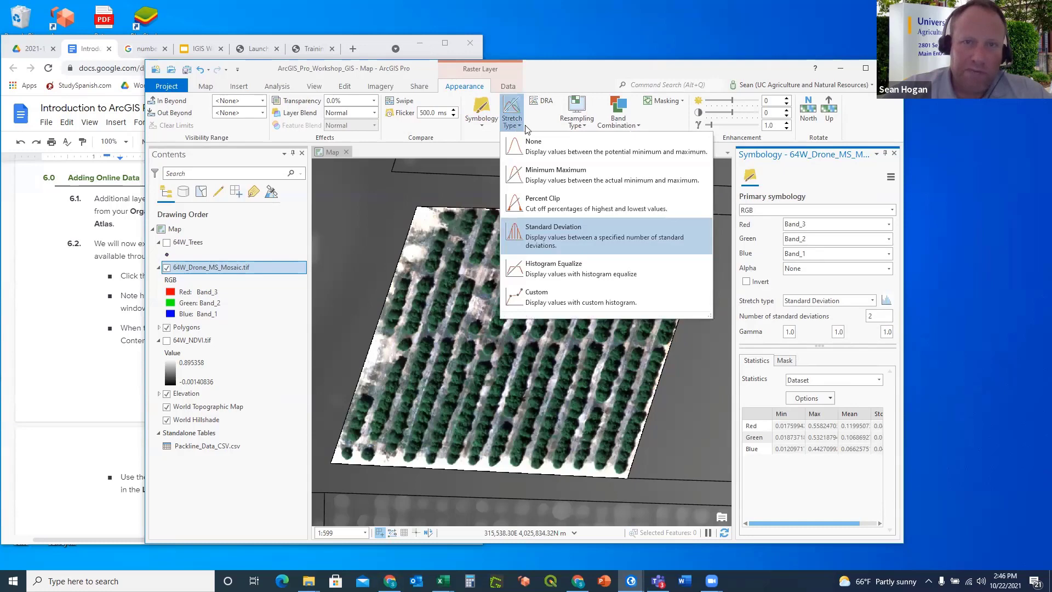
pyautogui.click(536, 170)
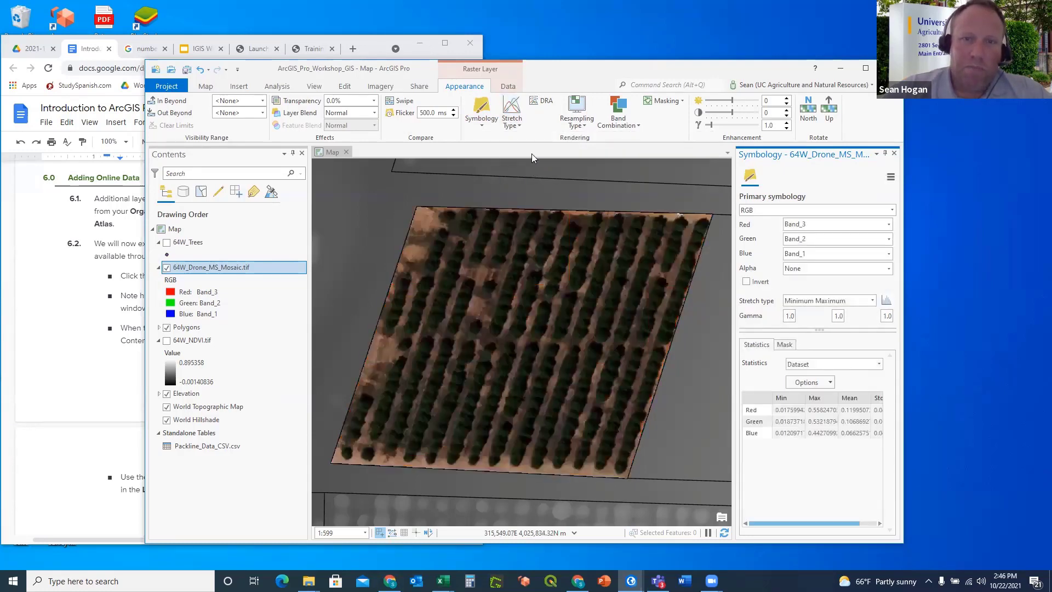
pyautogui.click(520, 127)
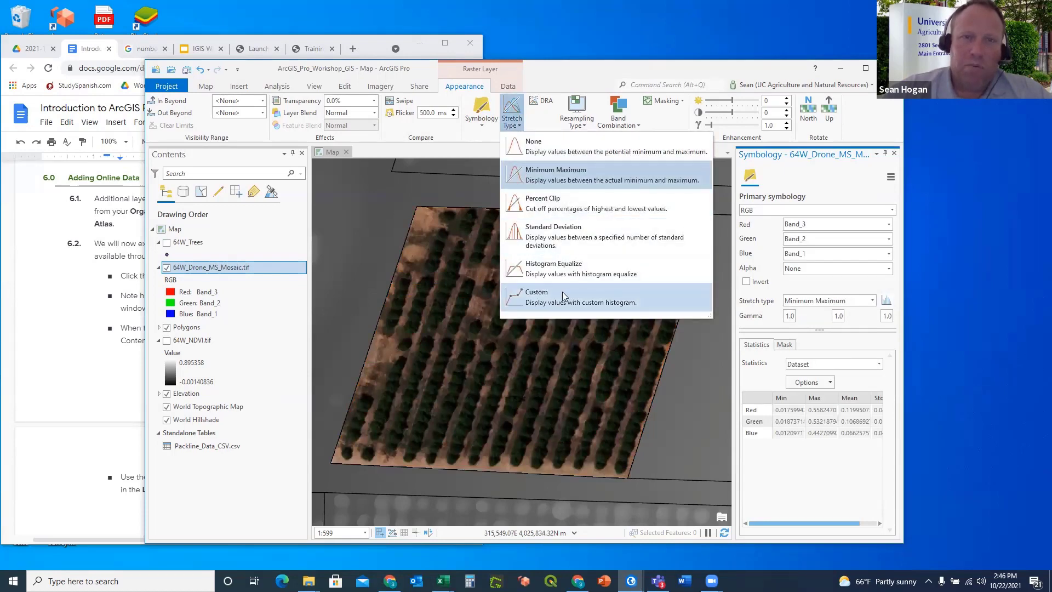
pyautogui.click(553, 271)
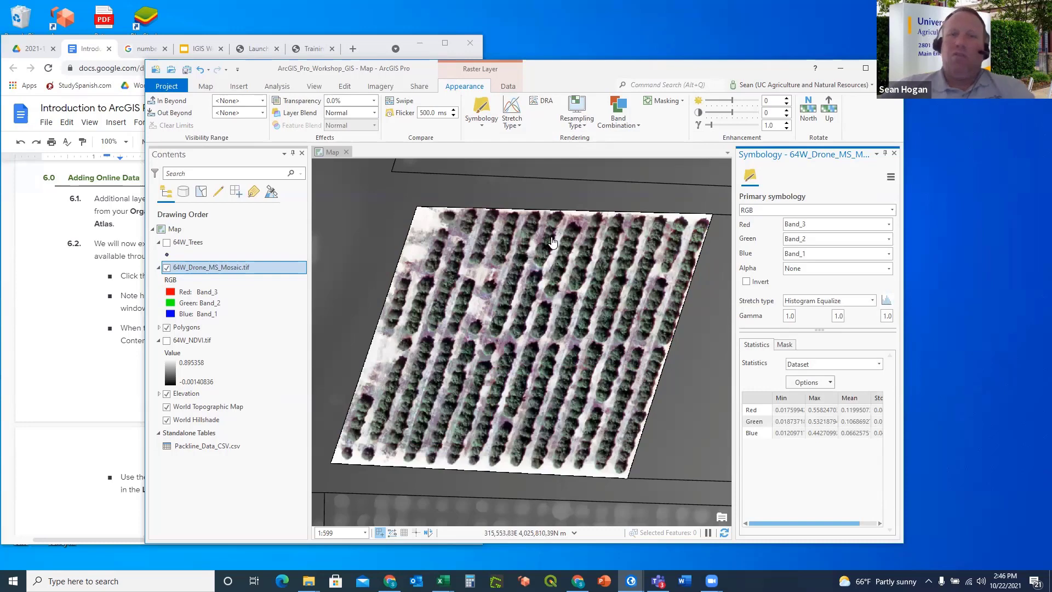
pyautogui.click(484, 124)
pyautogui.click(512, 125)
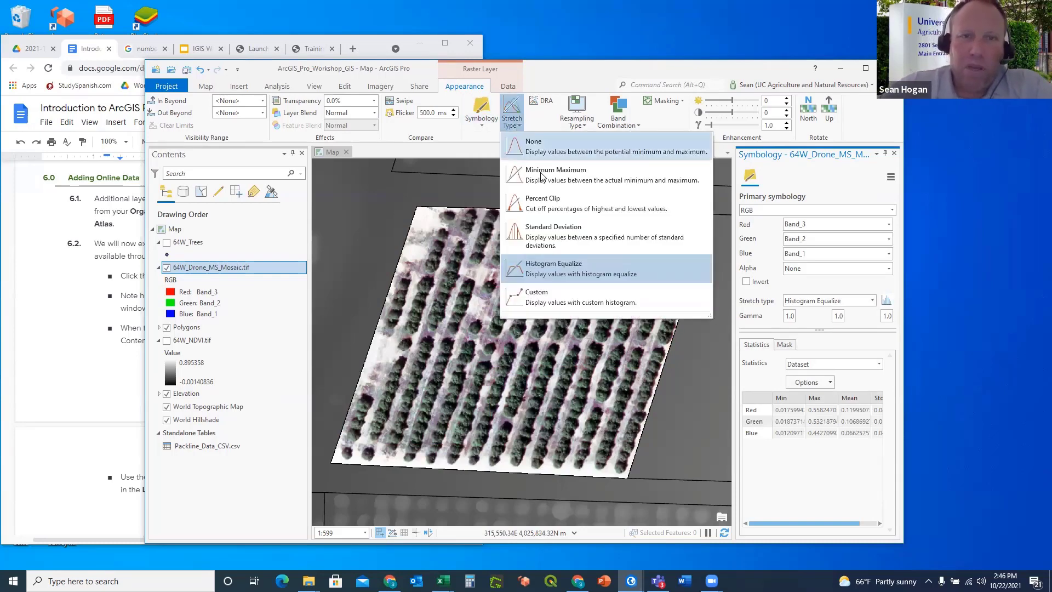
pyautogui.click(541, 204)
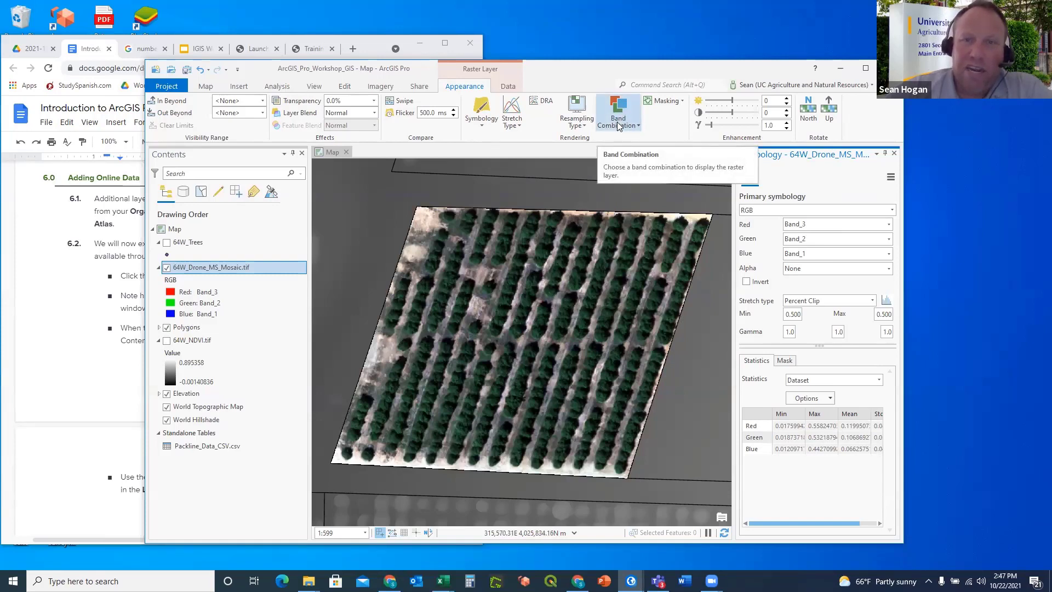
# Add a custom band combination to the drone mosaic with Band_5 as red, Band_3 as green and Band_2 as blue, naming it with the prefix 532_.
pyautogui.click(634, 124)
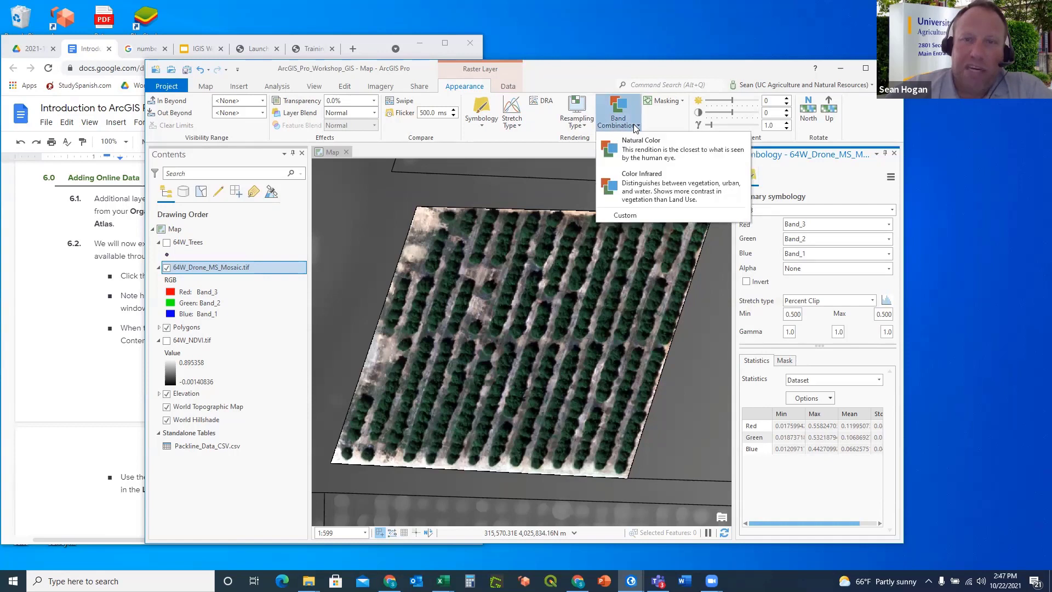
pyautogui.click(624, 217)
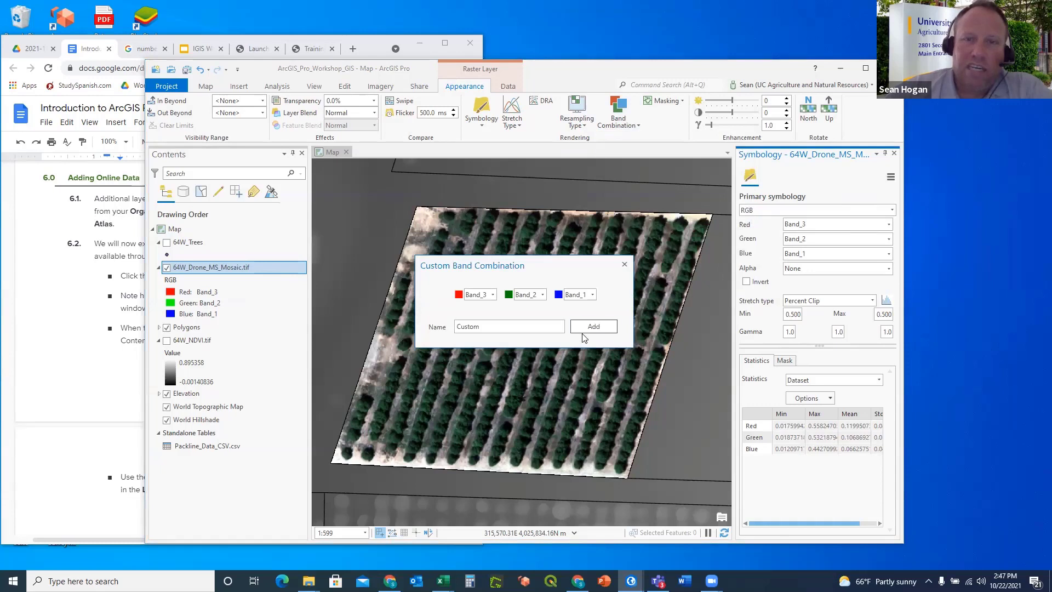
pyautogui.click(544, 329)
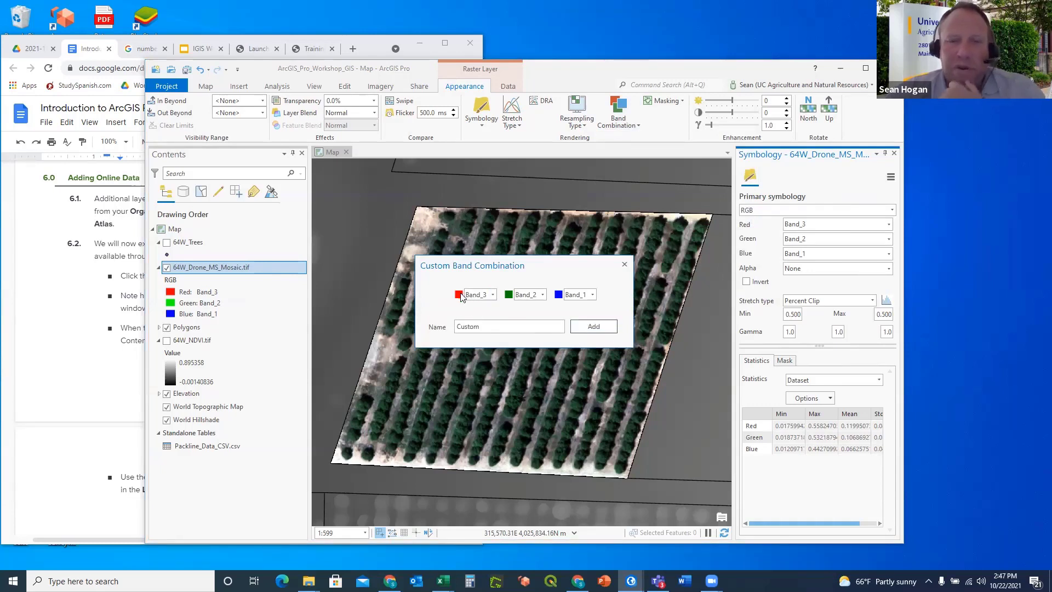
pyautogui.click(493, 295)
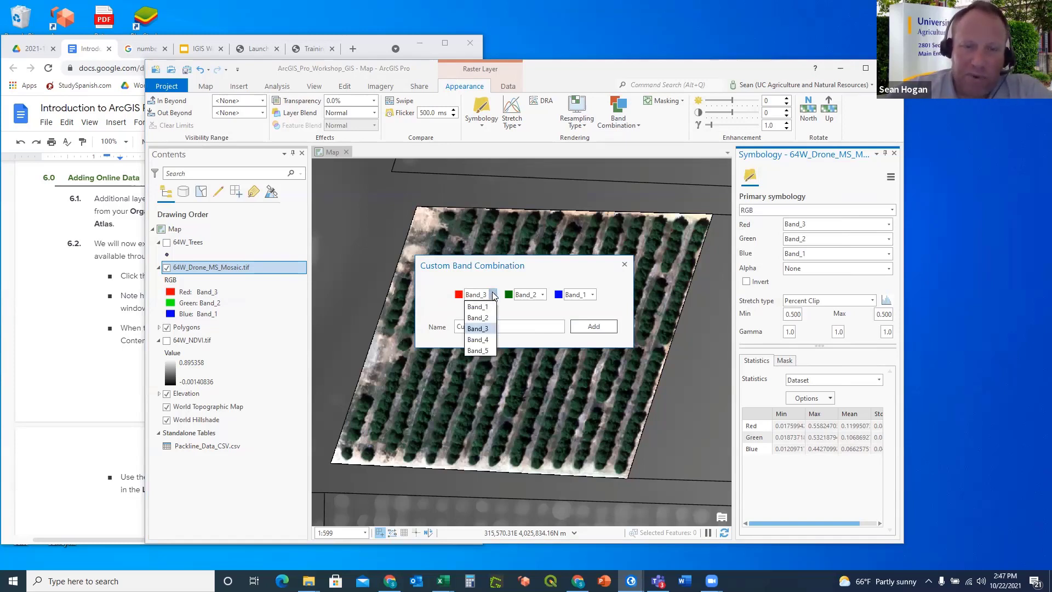
pyautogui.click(478, 351)
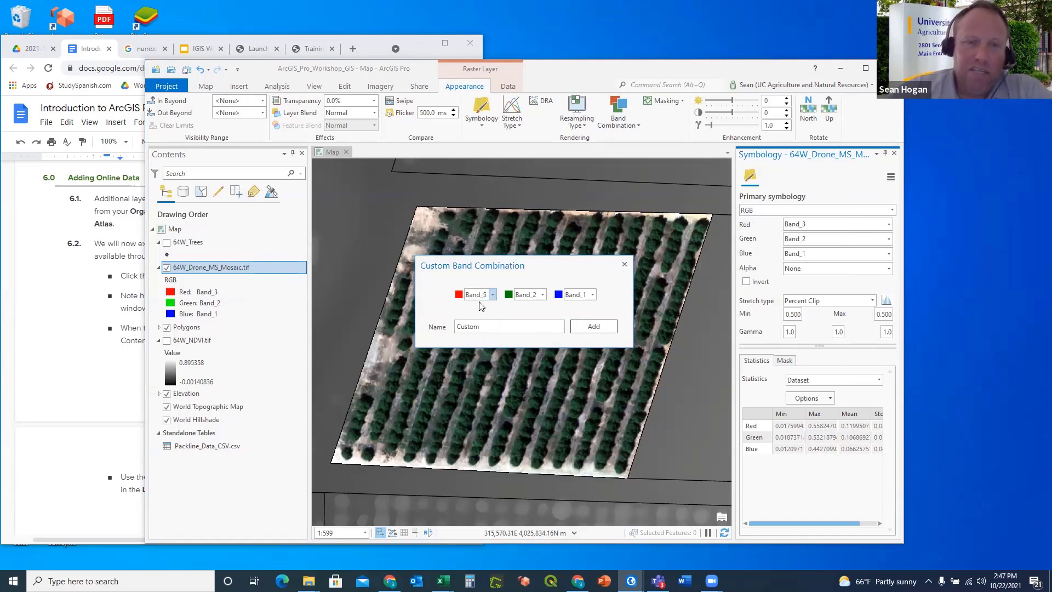
pyautogui.click(542, 295)
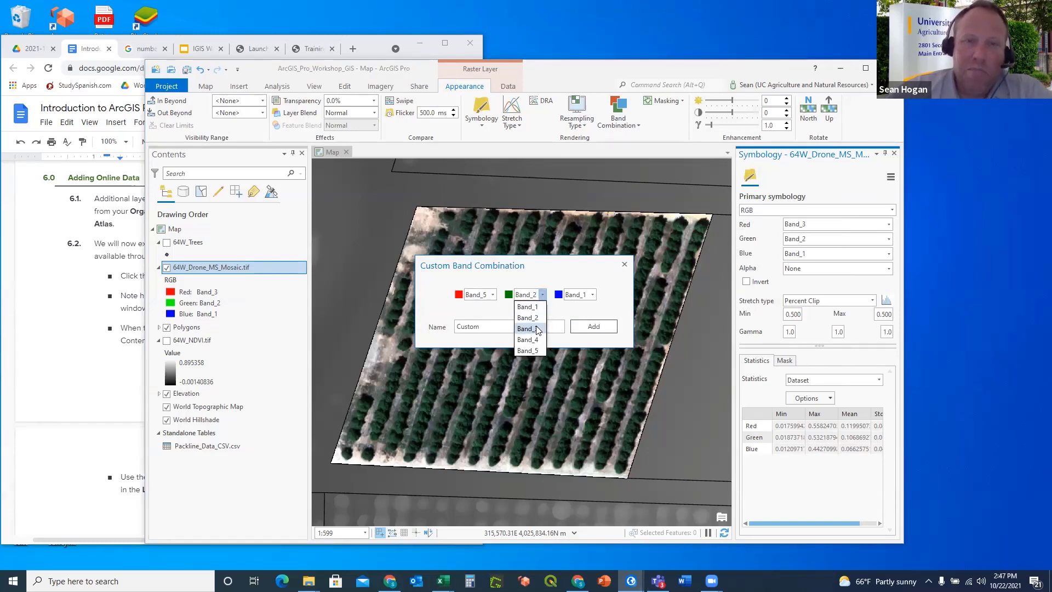
pyautogui.click(537, 330)
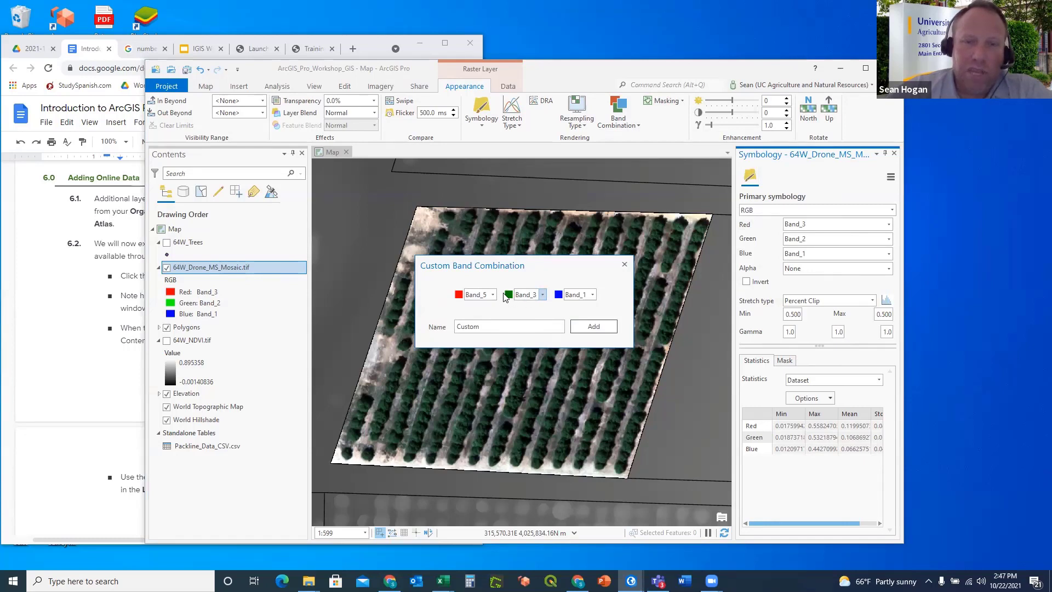
pyautogui.click(592, 295)
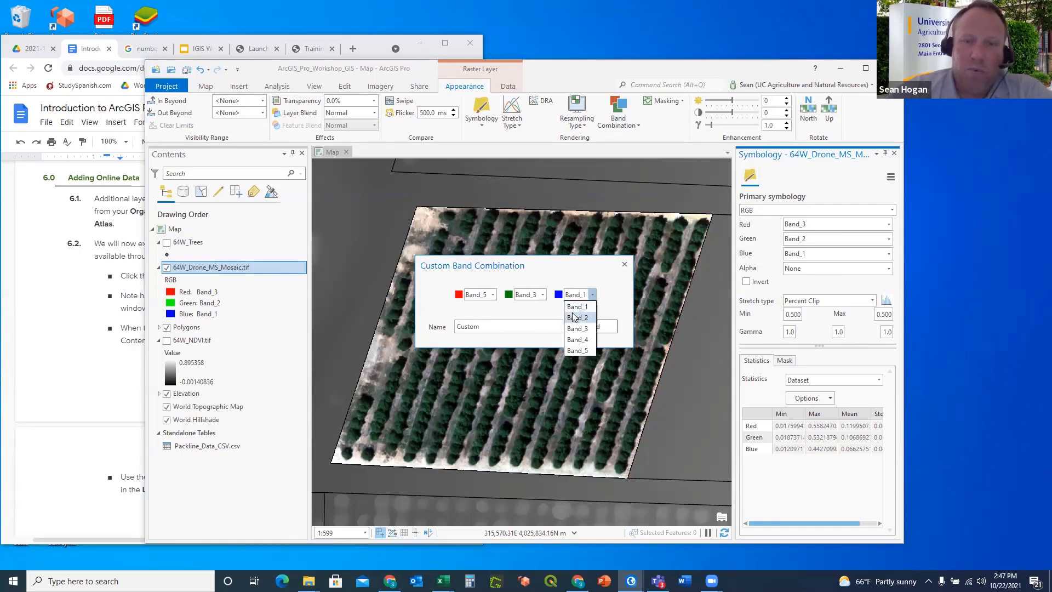
pyautogui.click(577, 319)
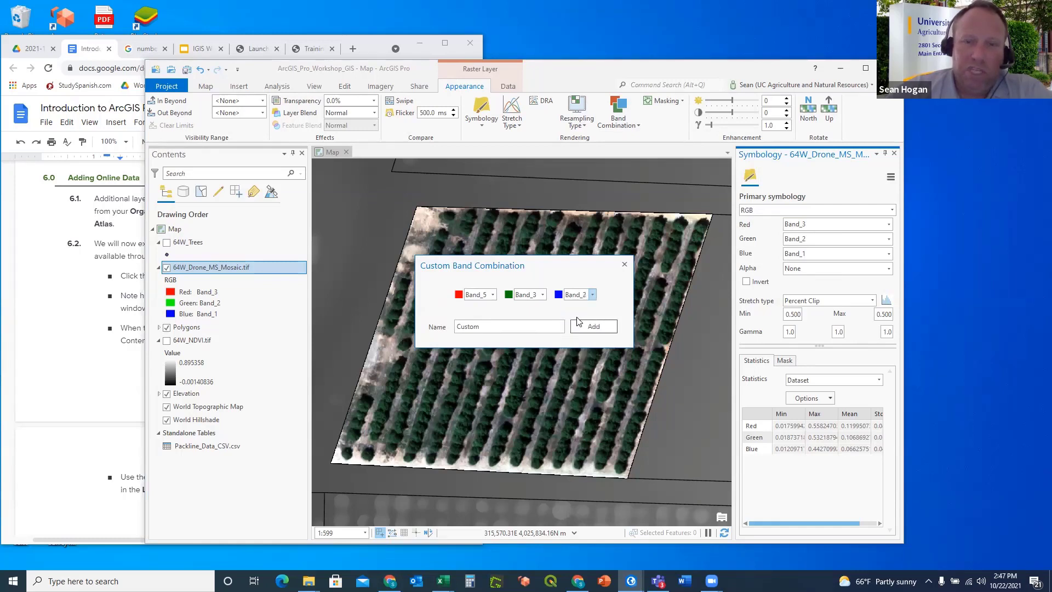
pyautogui.click(494, 327)
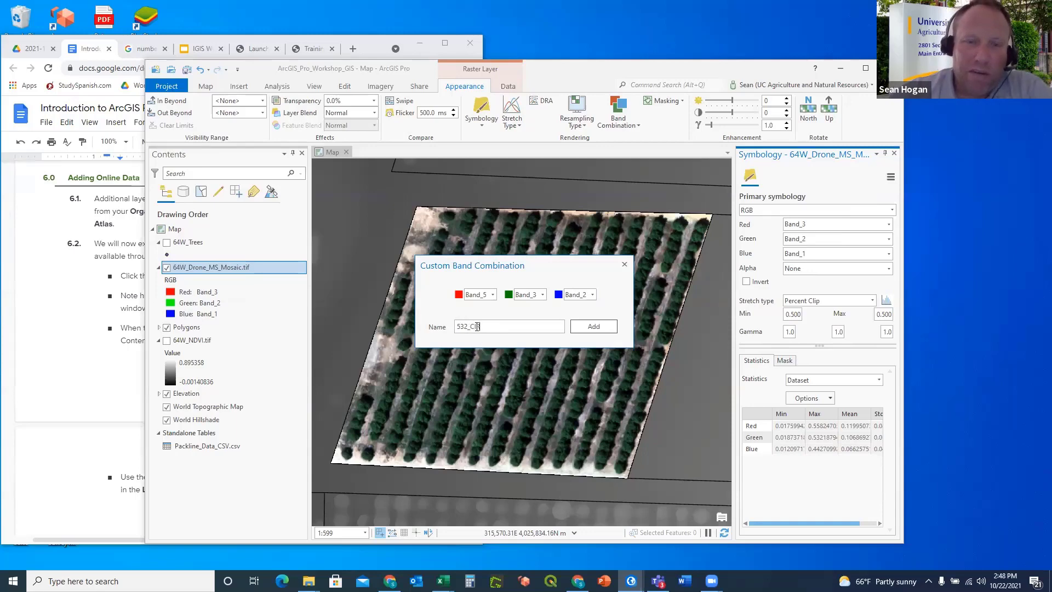
pyautogui.click(595, 326)
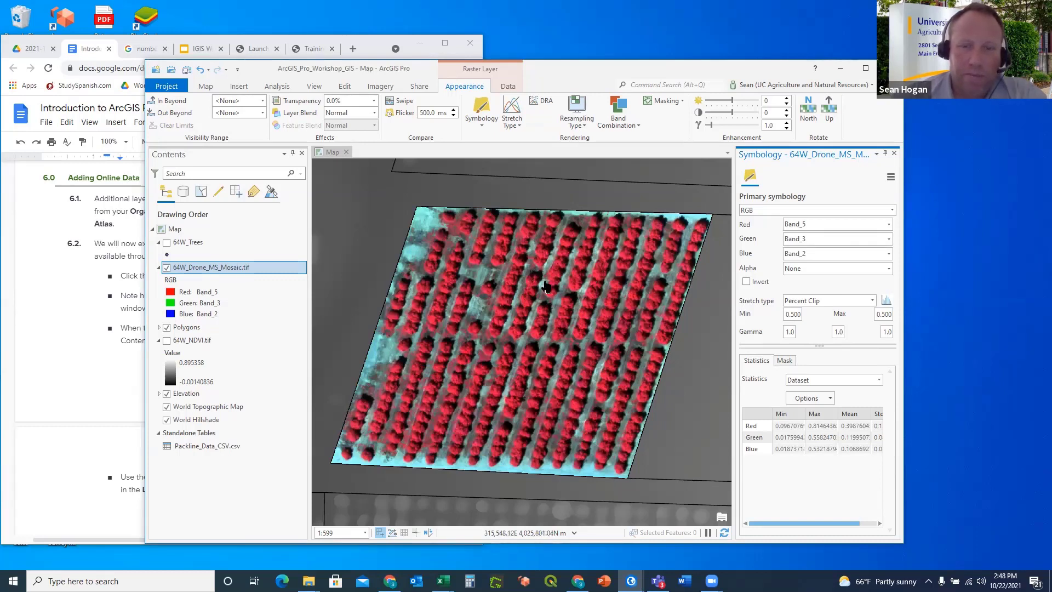
# Duplicate the 64W_Drone_MS_Mosaic.tif layer in the map and move the copy below the 64W_Trees layer, next to the original.
pyautogui.rightClick(204, 271)
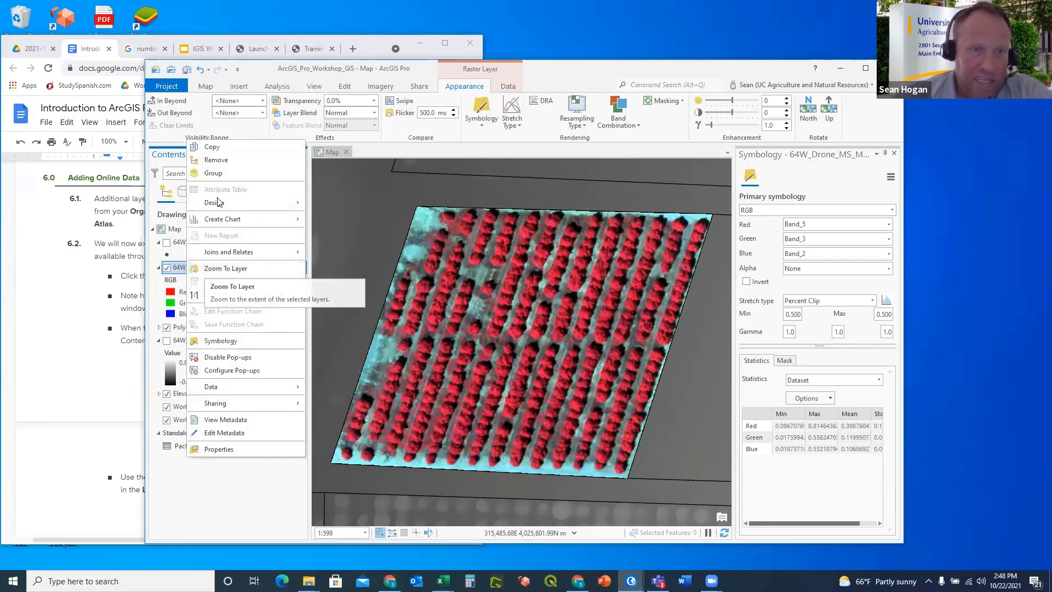
pyautogui.click(212, 148)
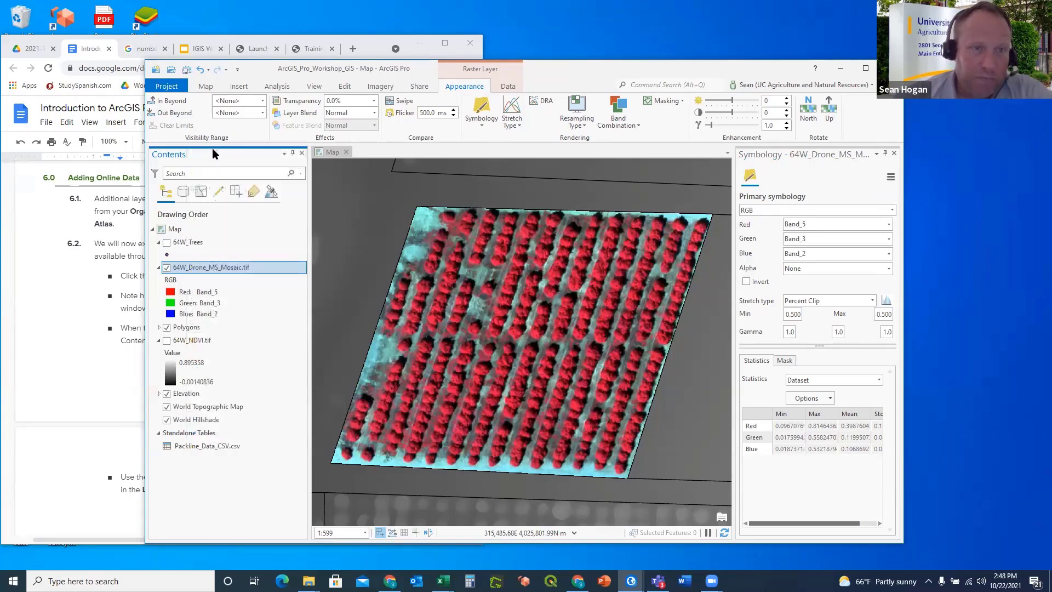
pyautogui.rightClick(177, 231)
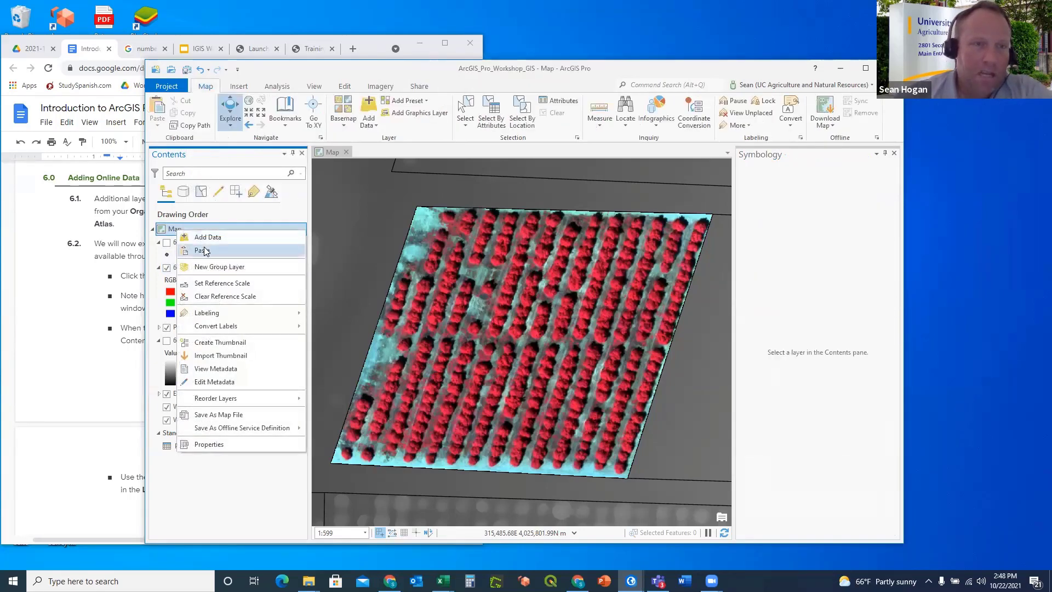
pyautogui.click(203, 250)
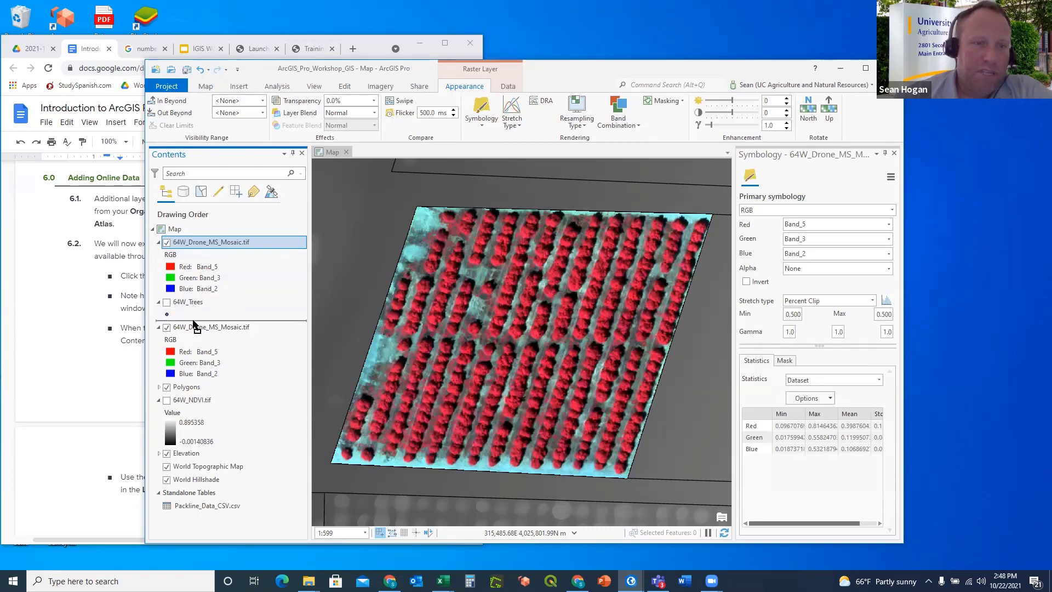
pyautogui.moveTo(183, 325); pyautogui.dragTo(175, 328)
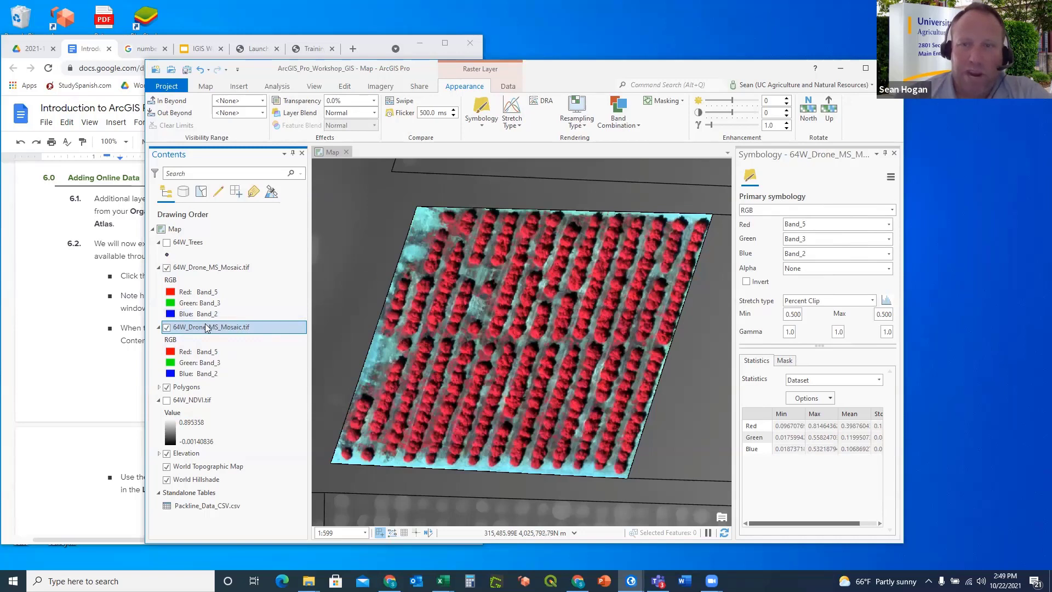
# Set the lower 64W_Drone_MS_Mosaic.tif layer to Band_3 for red, Band_2 for green and Band_1 for blue.
pyautogui.click(890, 224)
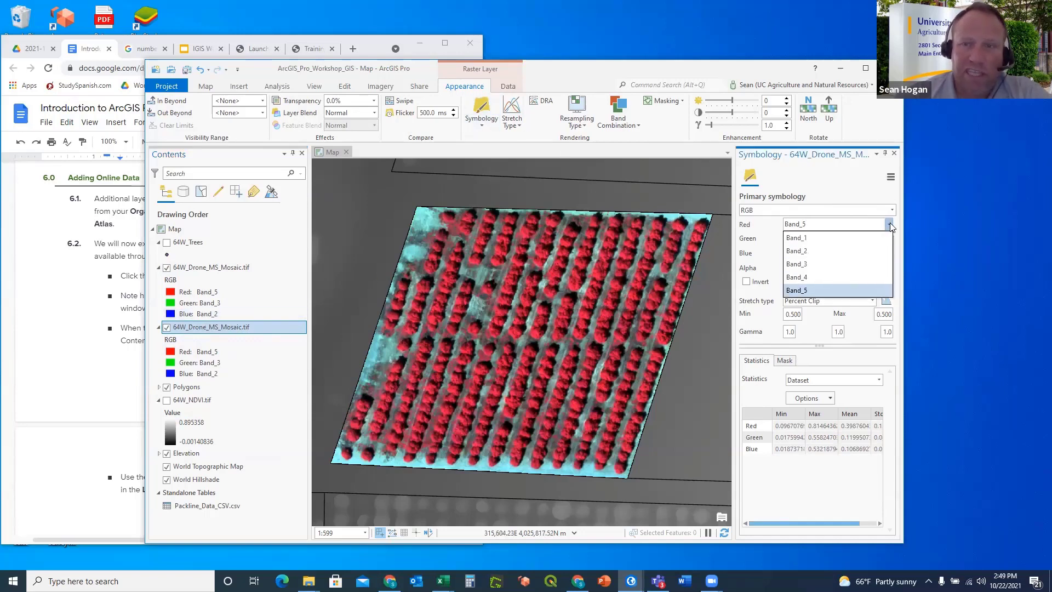
pyautogui.click(801, 265)
pyautogui.click(808, 239)
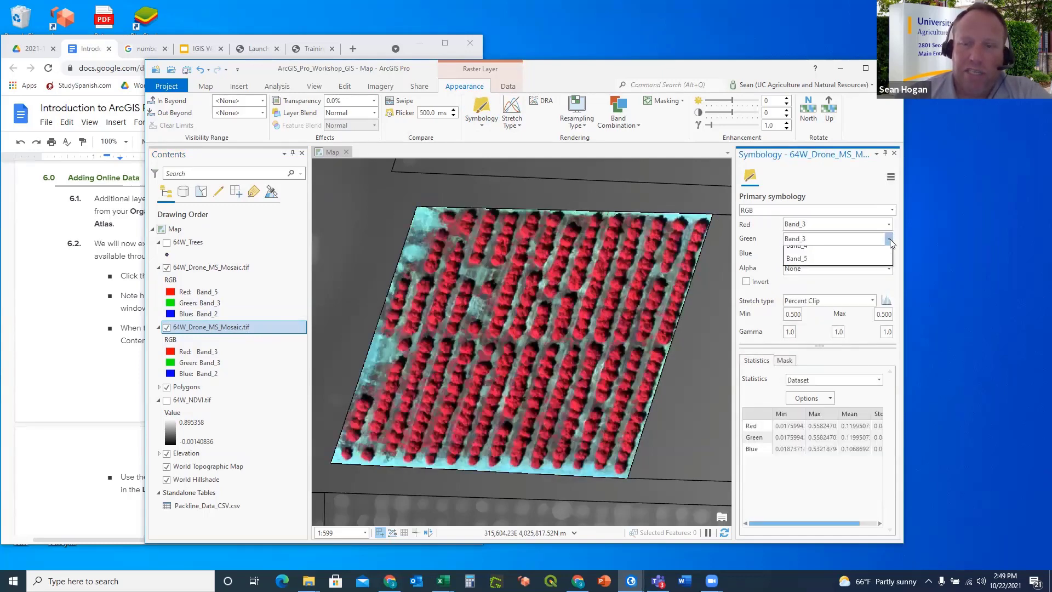
pyautogui.click(808, 266)
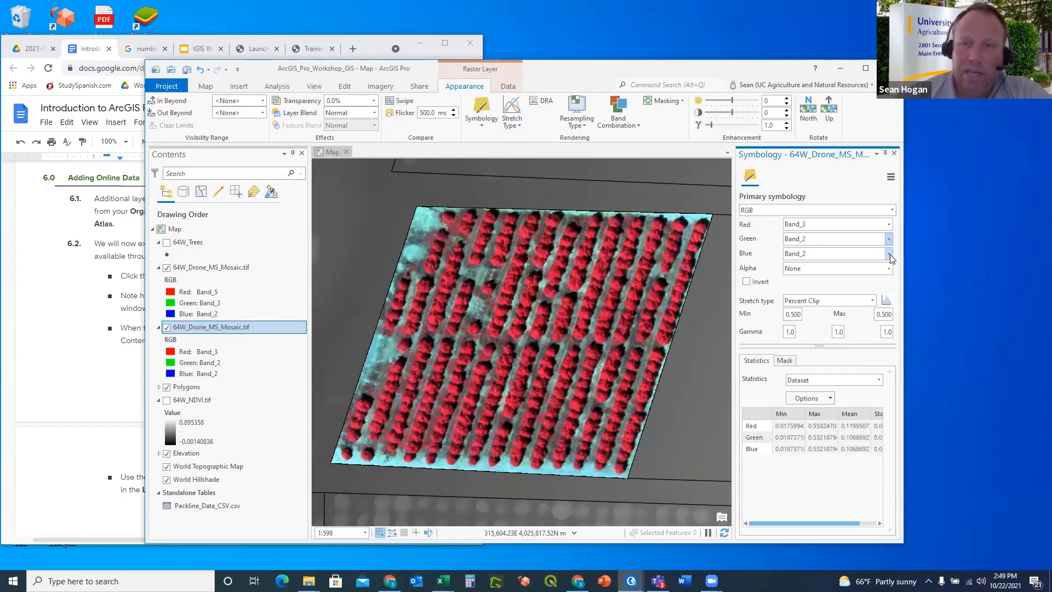
pyautogui.click(889, 253)
pyautogui.click(812, 267)
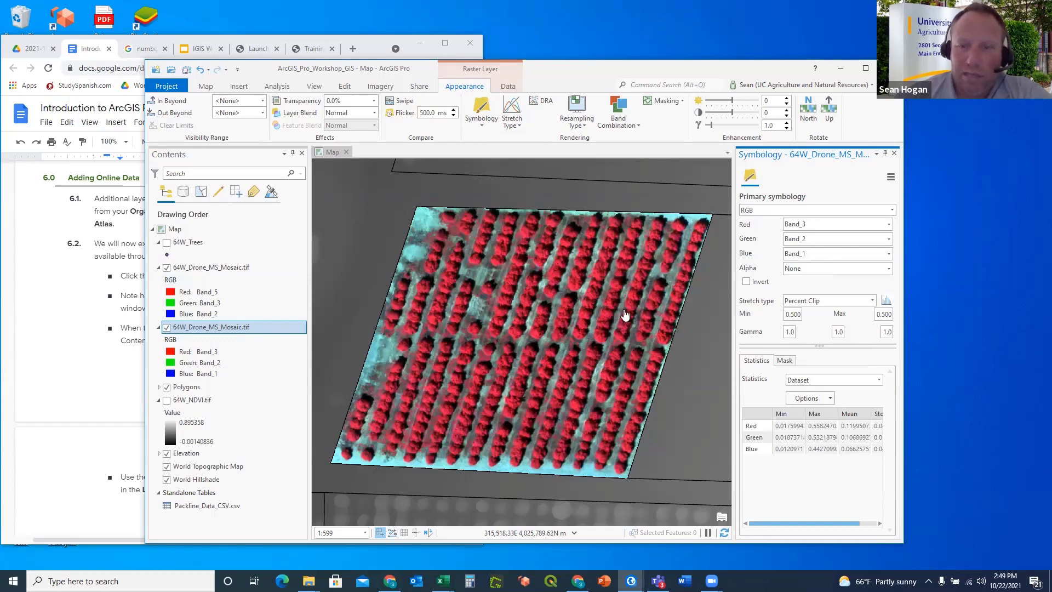
# Toggle the visibility of the upper drone mosaic off and on to compare its band combination with the lower mosaic's.
pyautogui.click(166, 268)
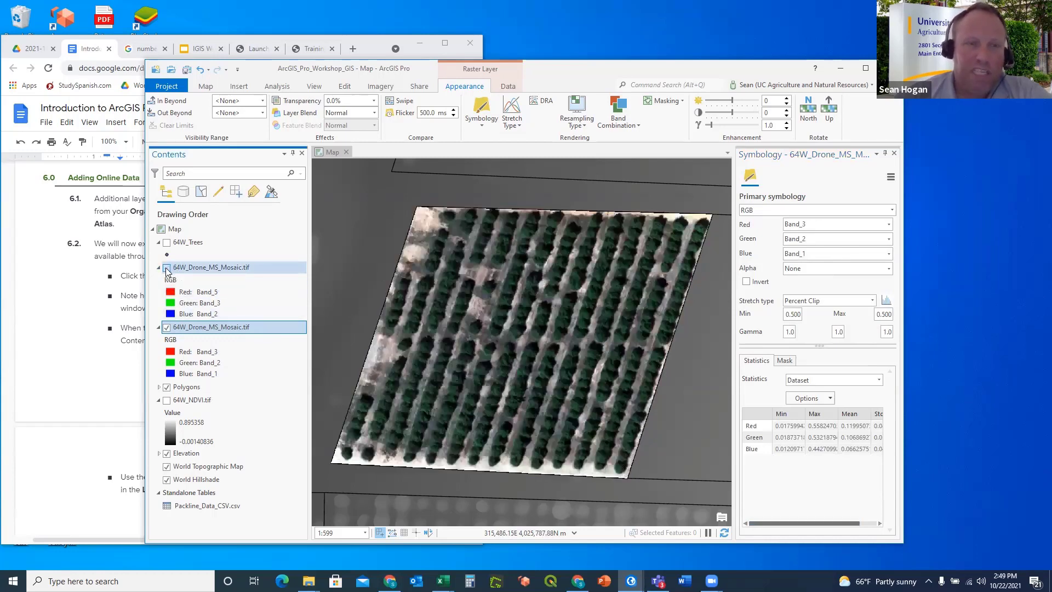
pyautogui.click(166, 267)
pyautogui.click(166, 267)
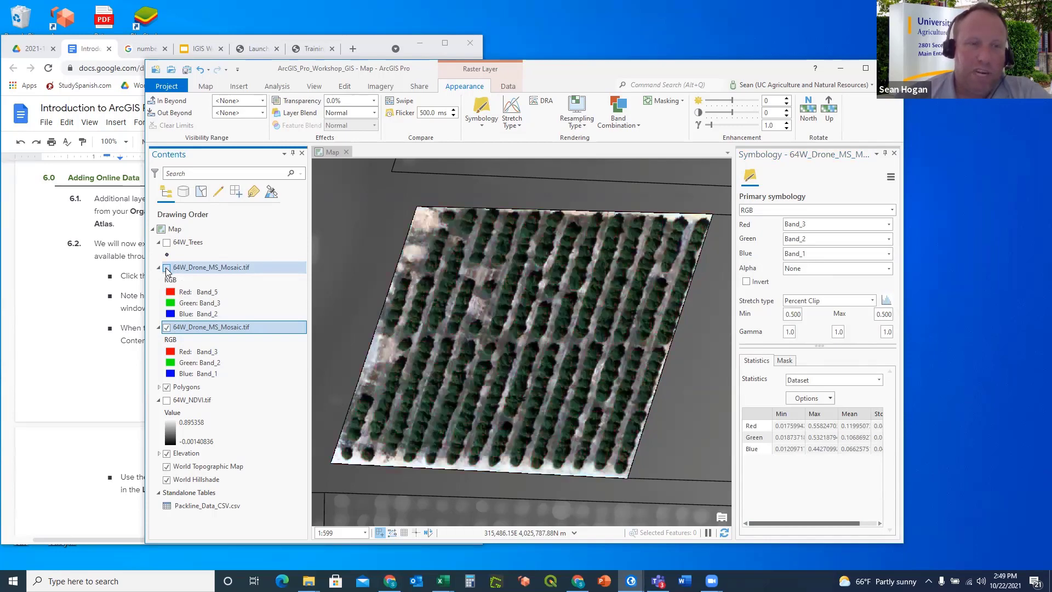
pyautogui.click(166, 267)
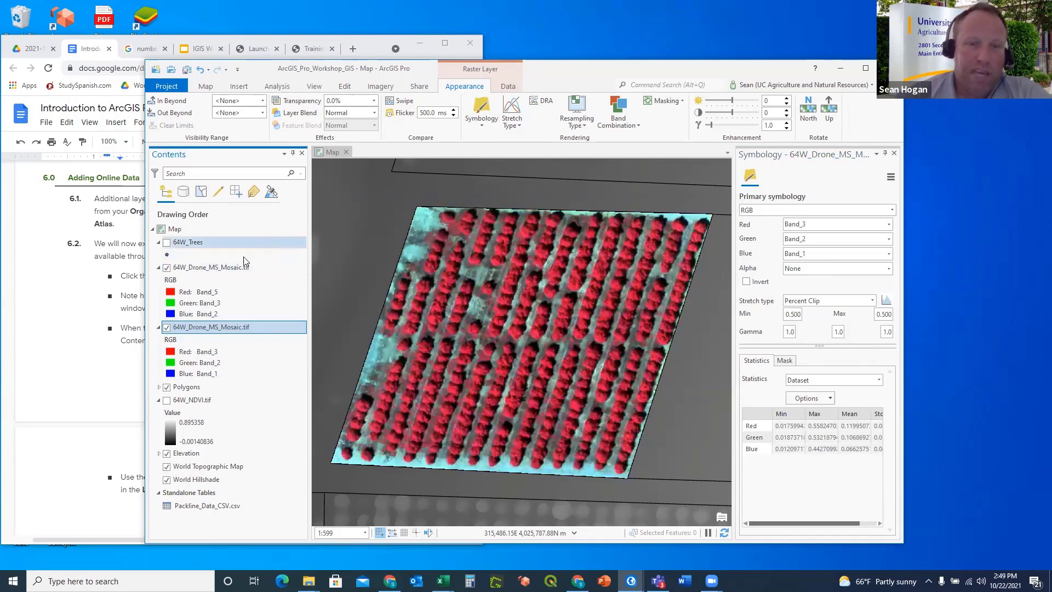
# Use the Swipe tool on the upper 64W_Drone_MS_Mosaic.tif layer to compare it with the natural-color mosaic beneath.
pyautogui.click(195, 268)
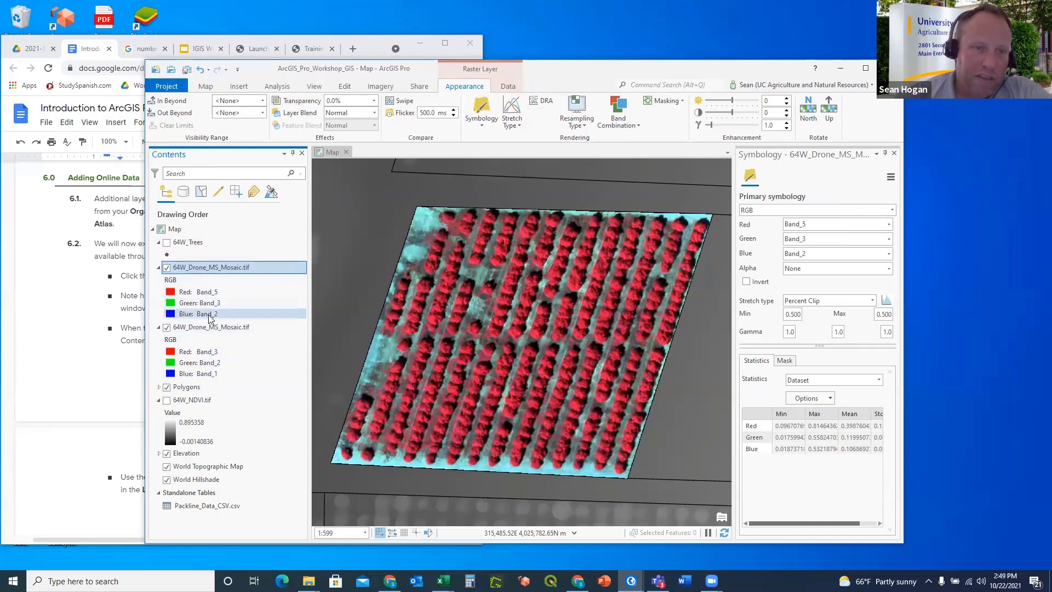
pyautogui.click(405, 104)
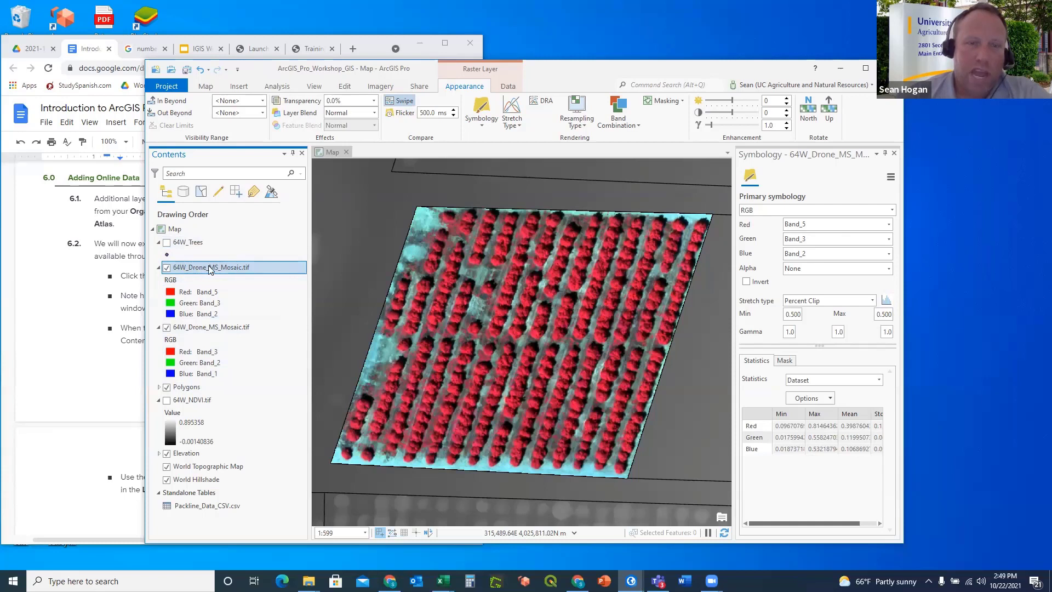
pyautogui.moveTo(517, 203); pyautogui.dragTo(521, 255)
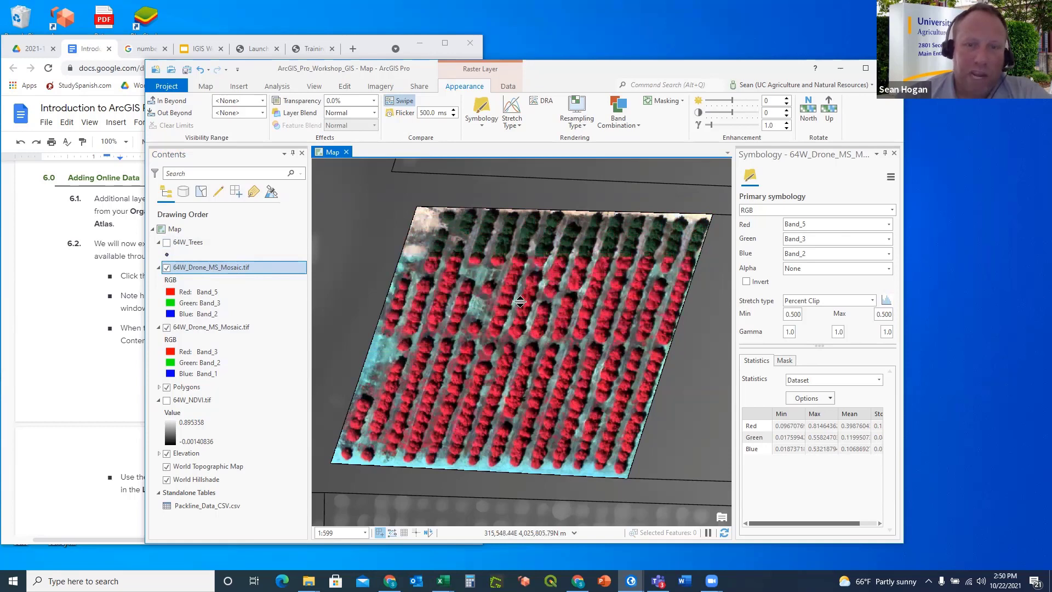
# Rename the upper 64W_Drone_MS_Mosaic.tif layer as 64W_Drone_MS_Mosaic CIR.tif and compare it with the natural-color mosaic beneath using Swipe.
pyautogui.moveTo(520, 302); pyautogui.dragTo(651, 235)
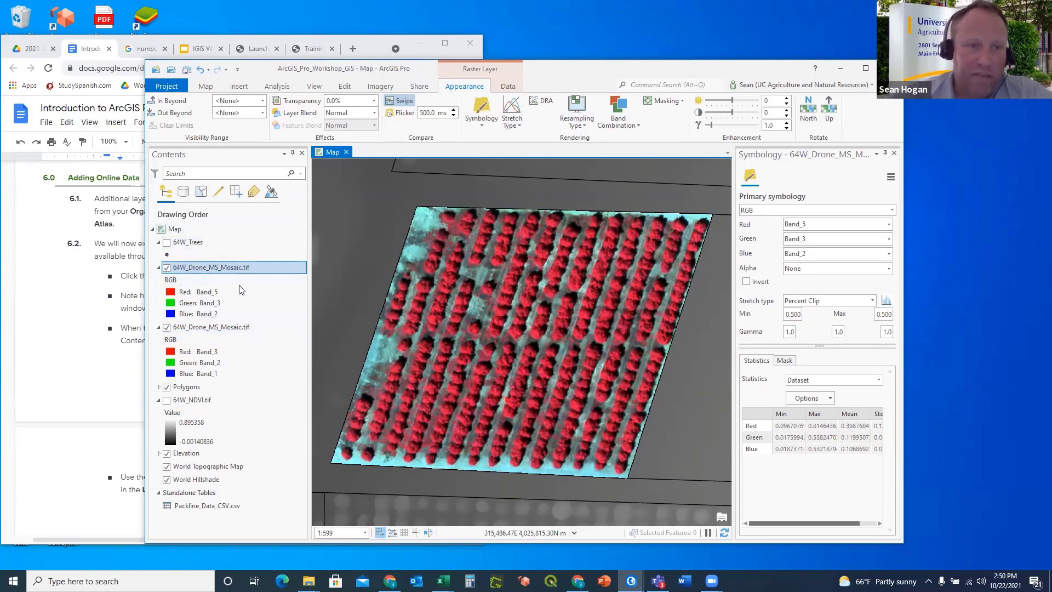
pyautogui.click(211, 269)
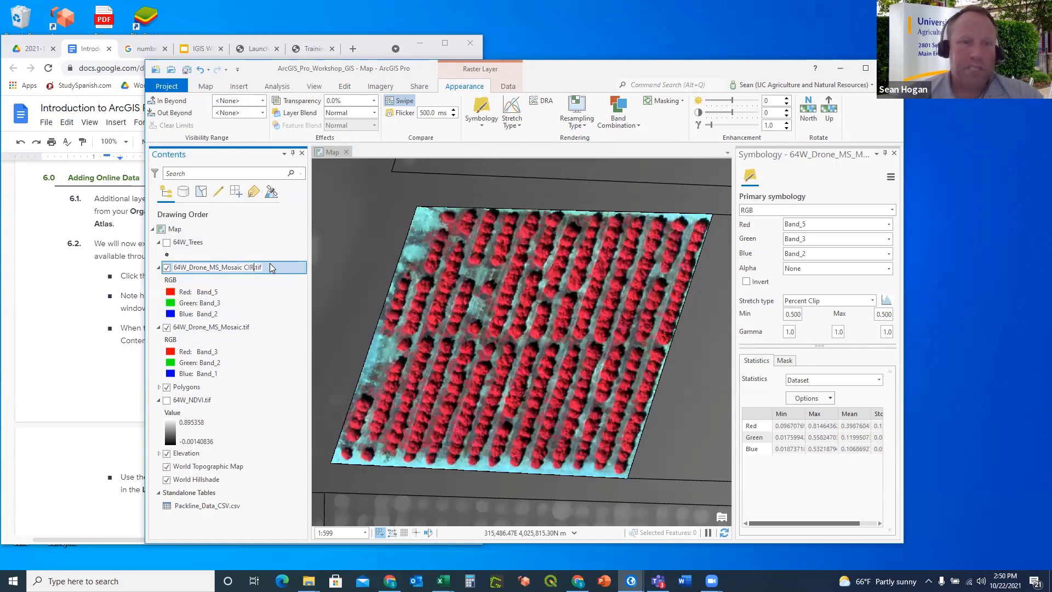
pyautogui.write('CIR')
pyautogui.press('Return')
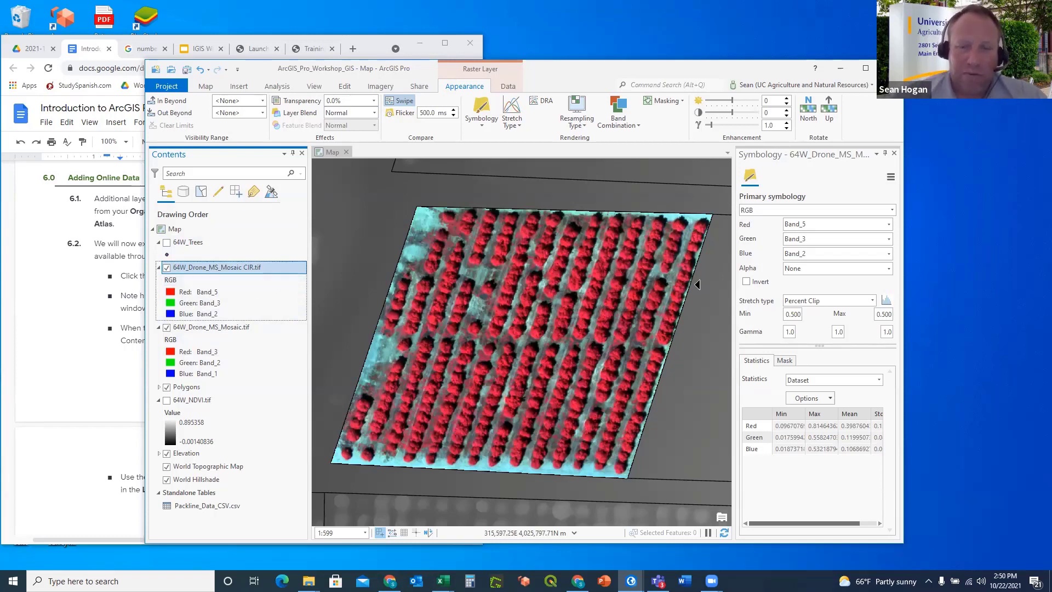
pyautogui.click(662, 283)
pyautogui.moveTo(661, 283); pyautogui.dragTo(531, 301)
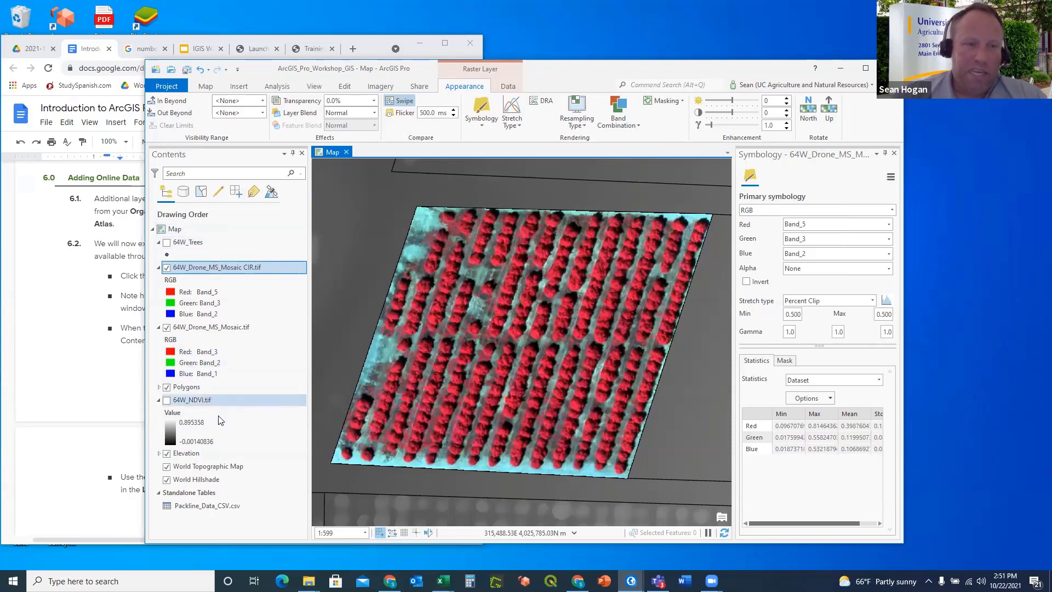
# Move the 64W_NDVI.tif layer directly above the 64W_Drone_MS_Mosaic CIR.tif layer and turn on its visibility.
pyautogui.moveTo(196, 399); pyautogui.dragTo(206, 267)
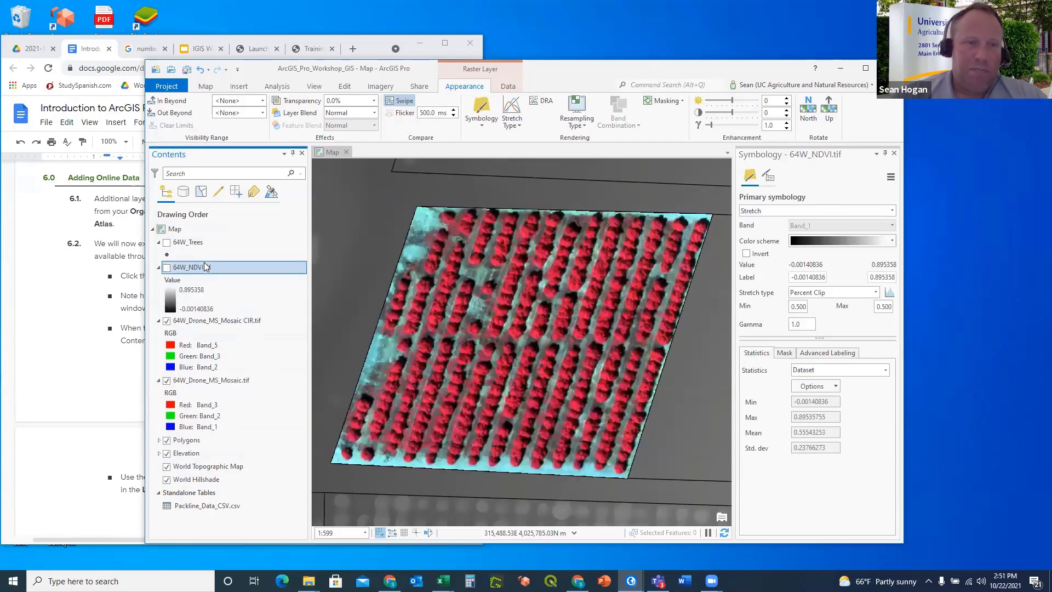
pyautogui.click(166, 268)
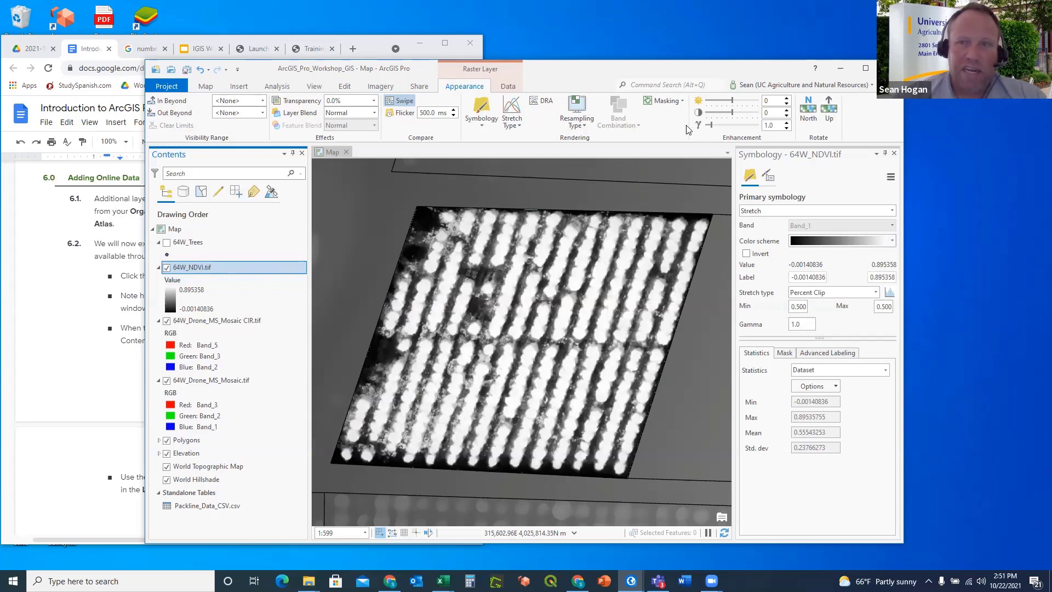
# Symbolize the 64W_NDVI.tif layer with the Condition Number color scheme and invert it so high values are green.
pyautogui.click(479, 105)
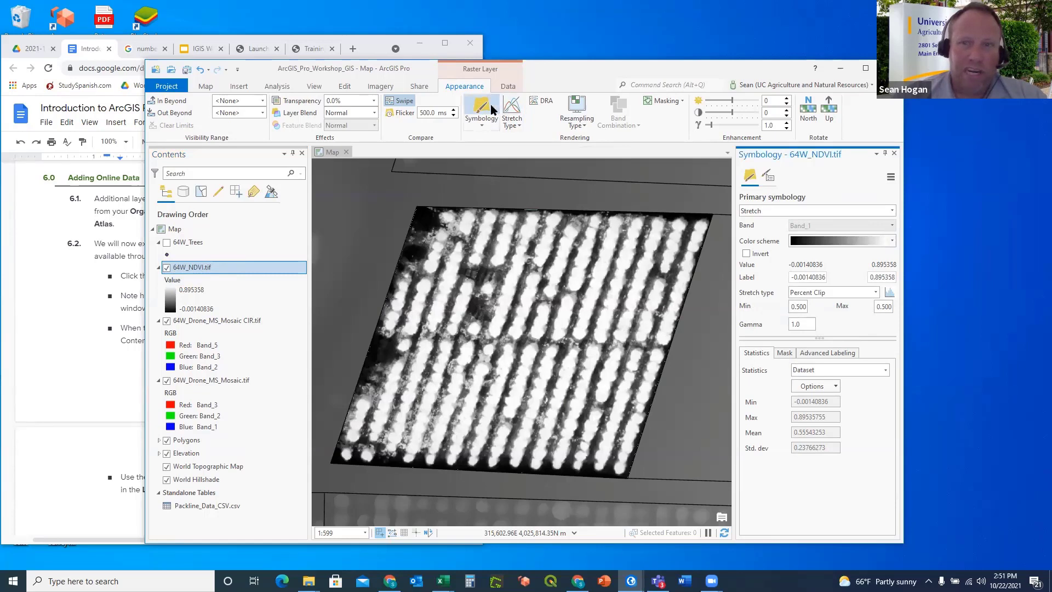
pyautogui.click(893, 242)
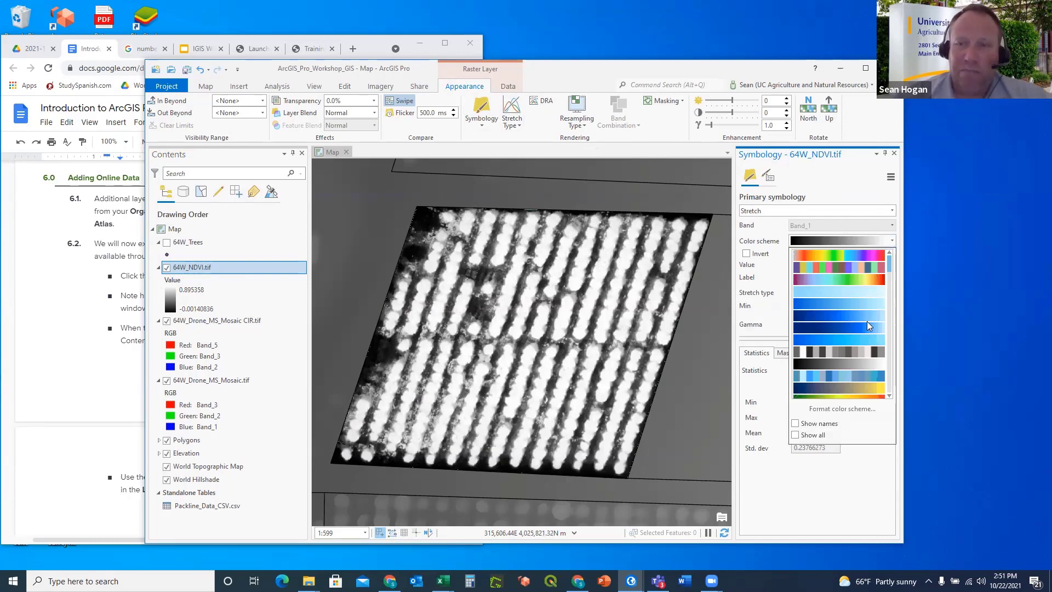
pyautogui.scroll(-2, 868, 324)
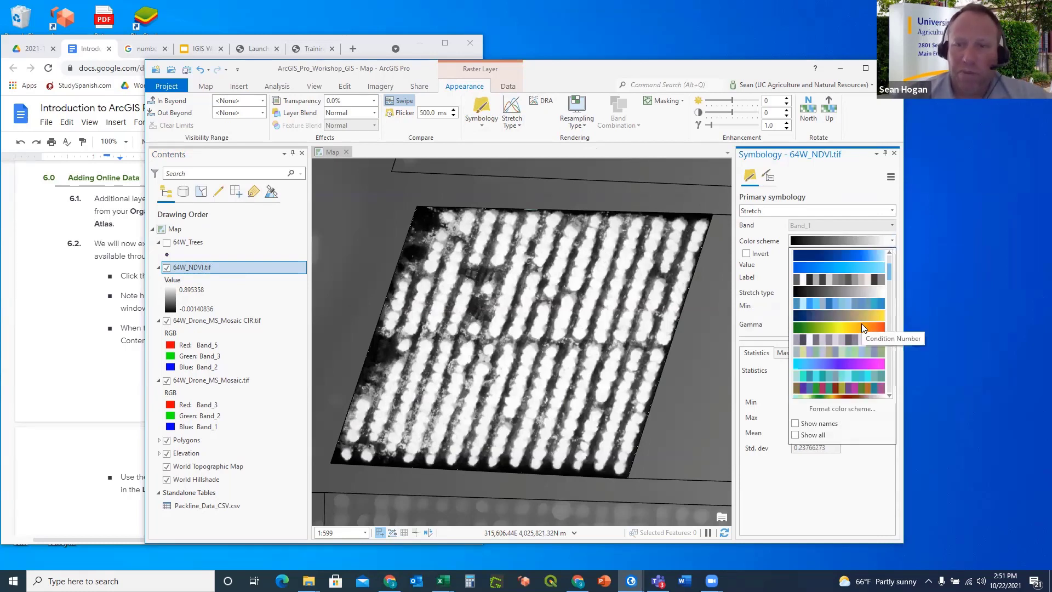
pyautogui.click(825, 327)
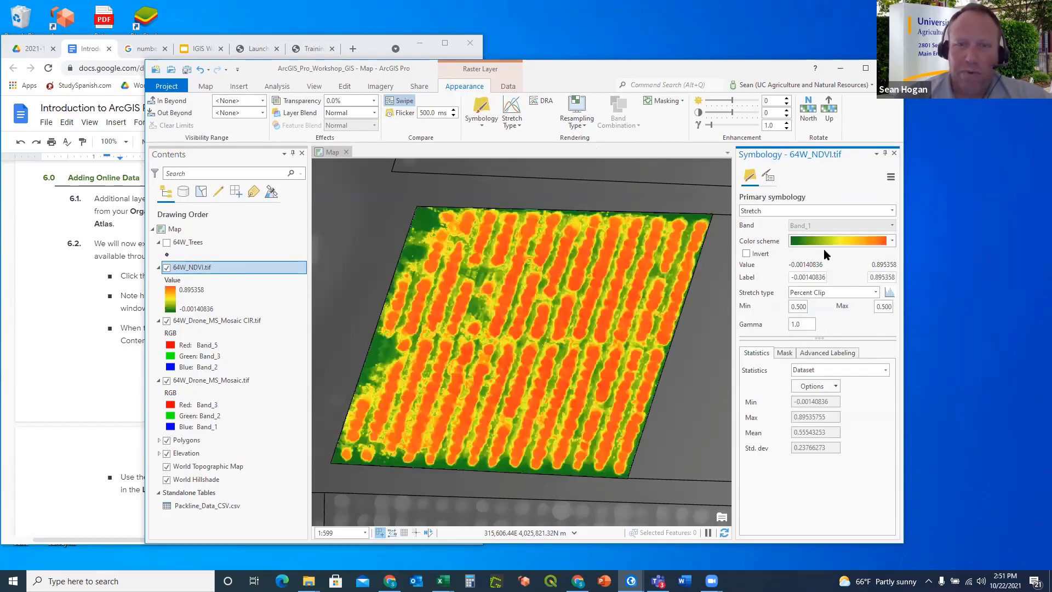
pyautogui.click(747, 254)
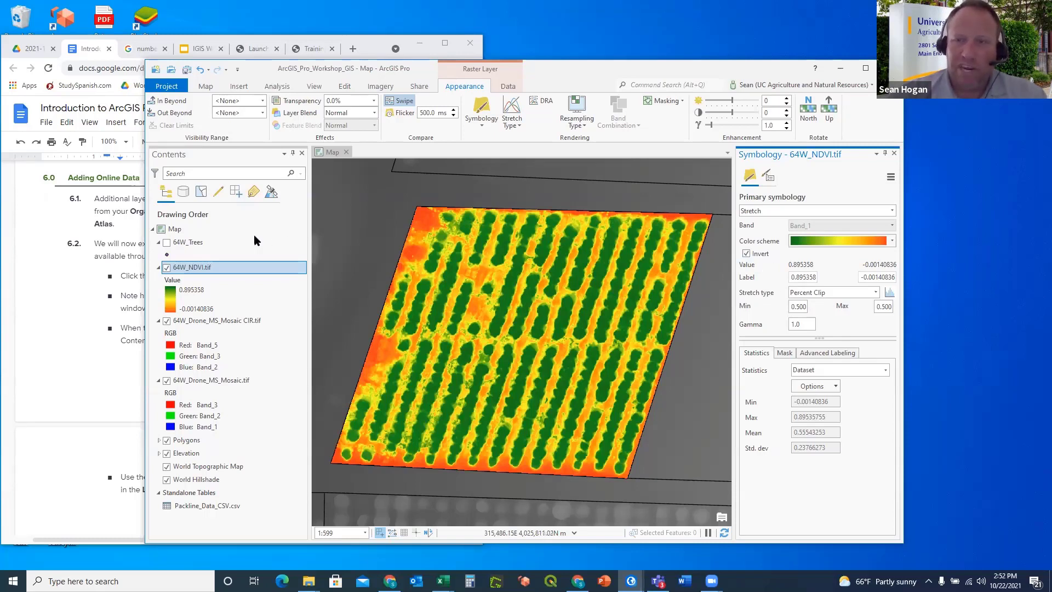
# Hide the 64W_NDVI.tif layer and the 64W_DSM.tif layer inside the Elevation group.
pyautogui.click(167, 268)
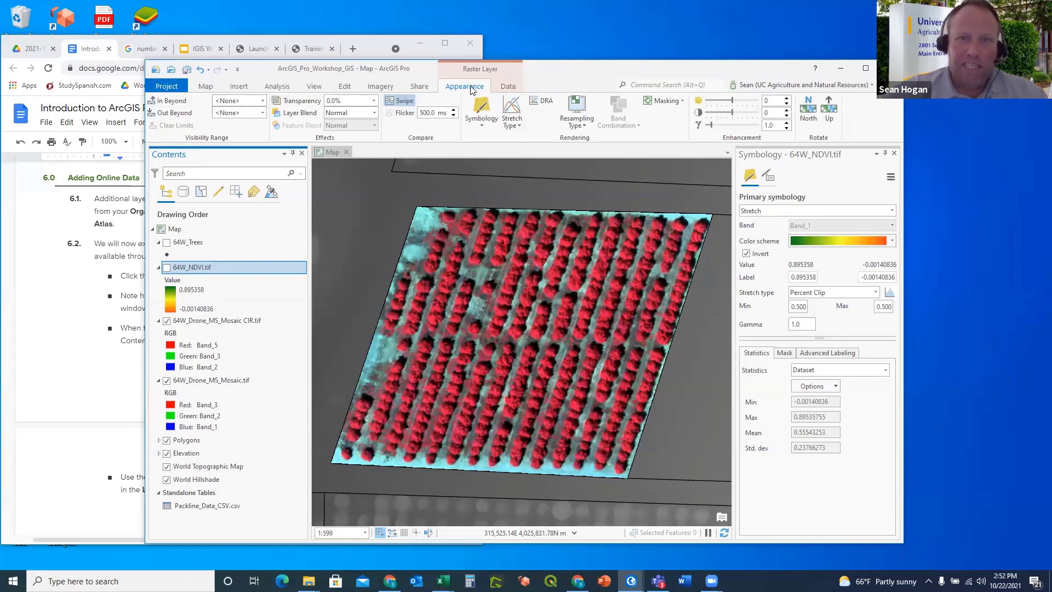
pyautogui.click(206, 86)
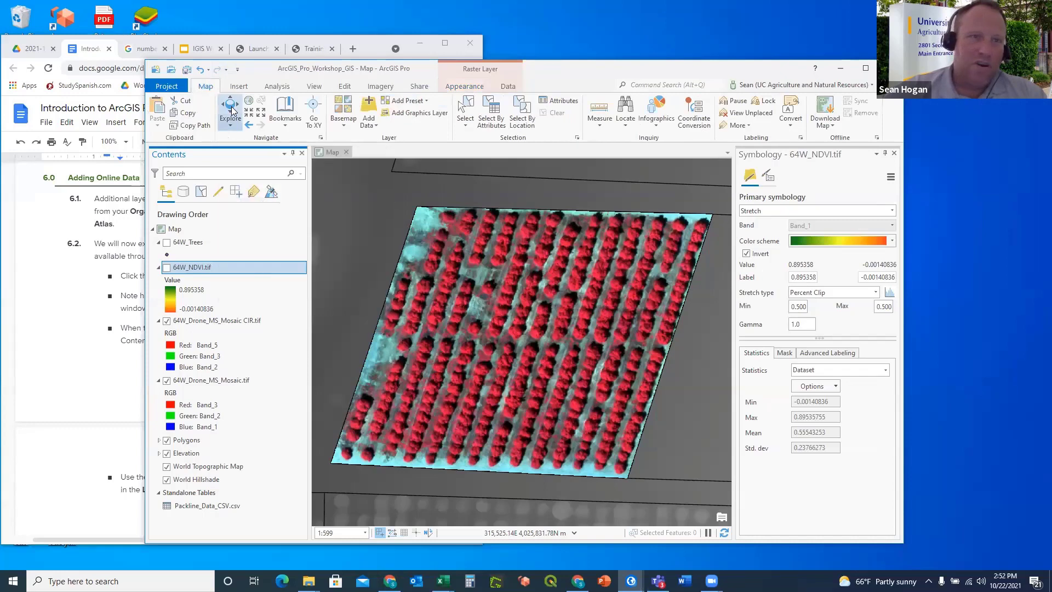
pyautogui.scroll(-4, 509, 275)
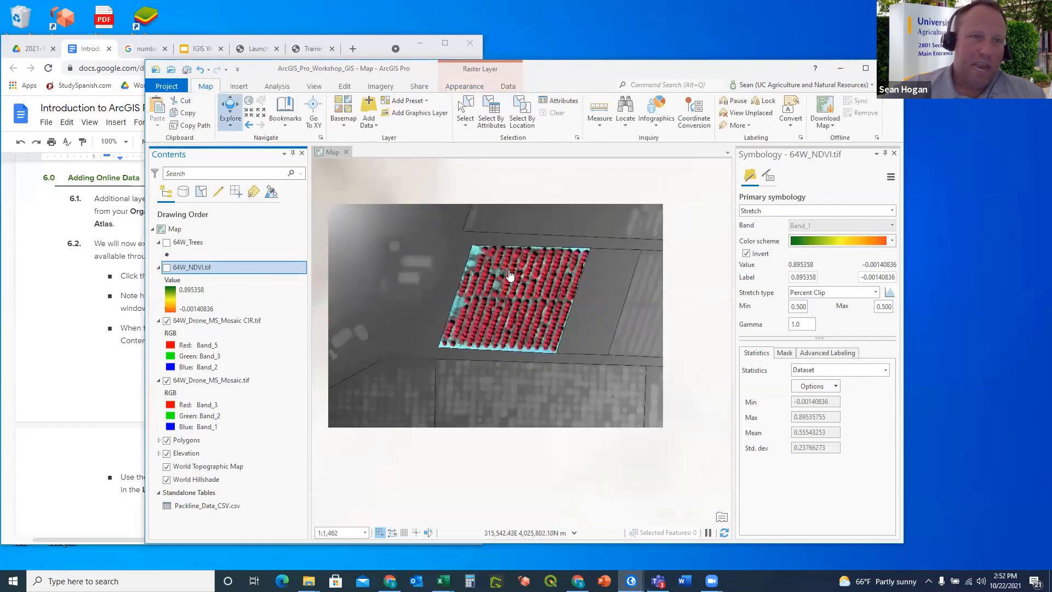
pyautogui.scroll(-2, 508, 275)
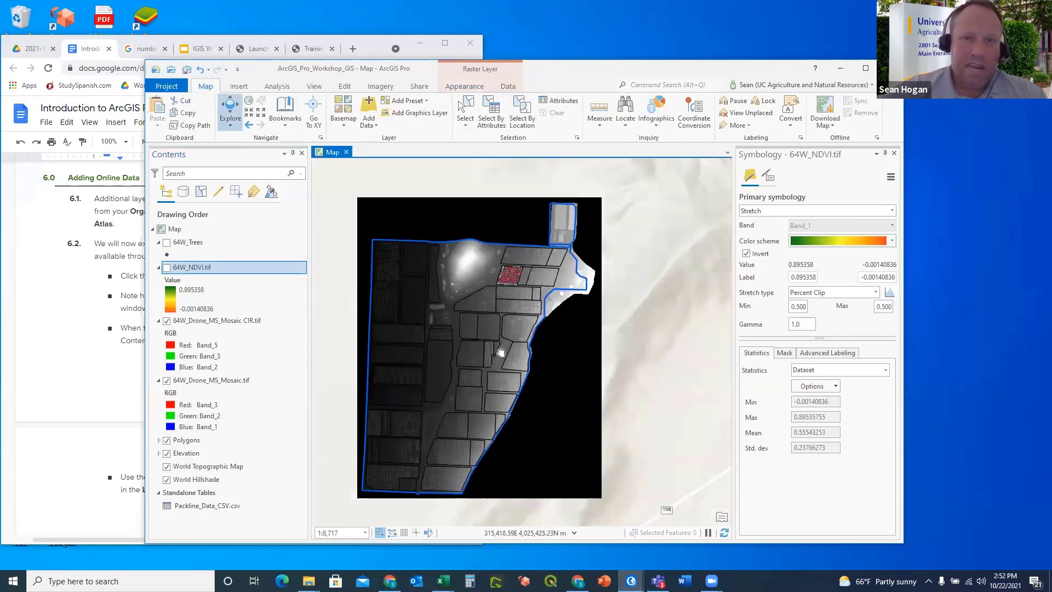
pyautogui.moveTo(503, 347); pyautogui.dragTo(511, 330)
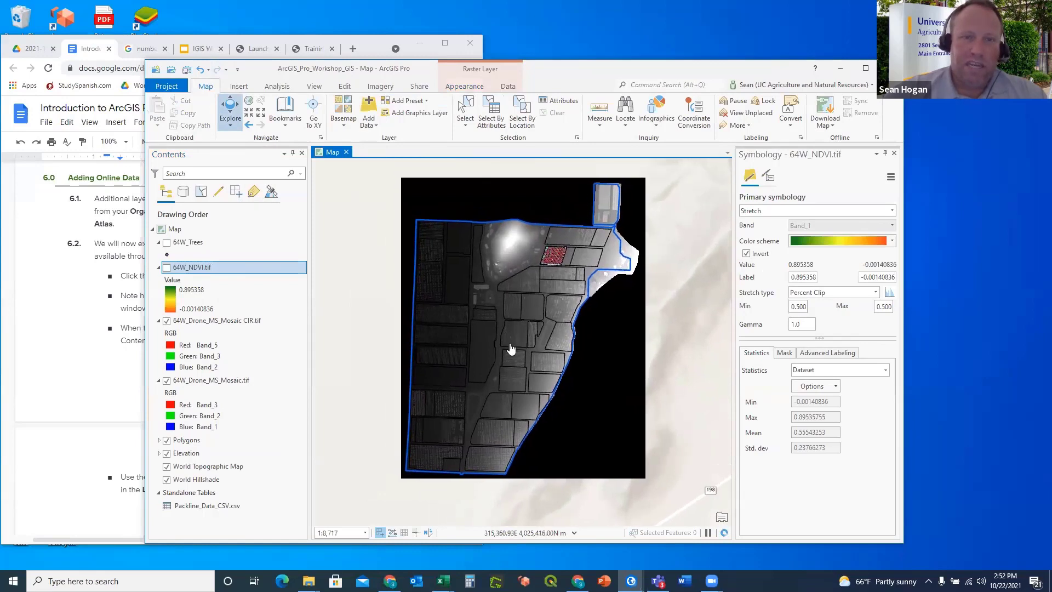
pyautogui.scroll(1, 510, 348)
pyautogui.scroll(-1, 510, 349)
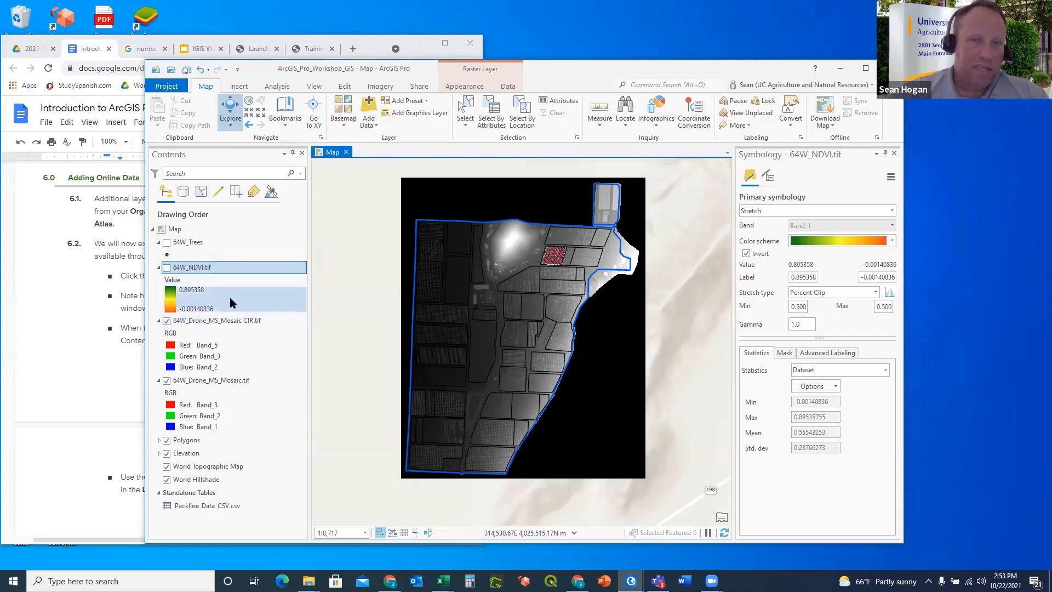
pyautogui.click(159, 453)
pyautogui.scroll(-3, 247, 396)
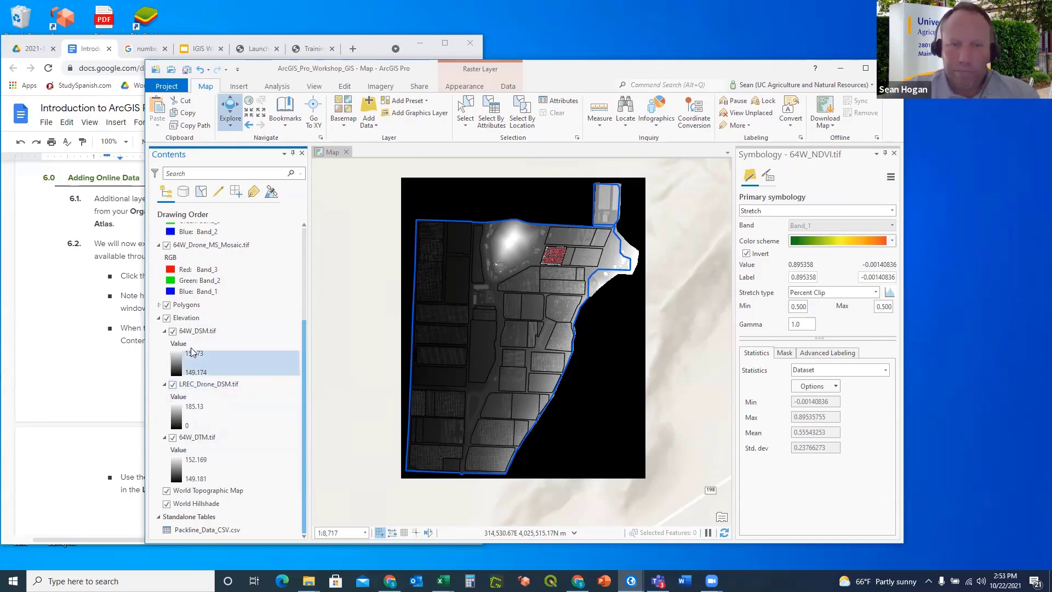
pyautogui.click(173, 331)
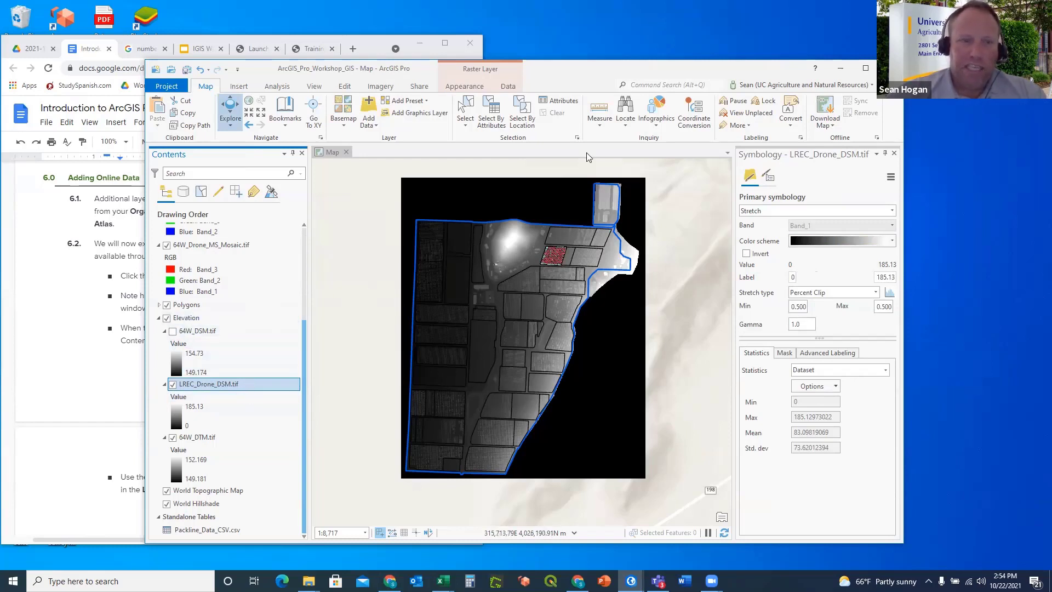
# Apply the elevation-style color scheme running from light blue through green, yellow and brown to white to the LREC_Drone_DSM.tif layer.
pyautogui.click(457, 87)
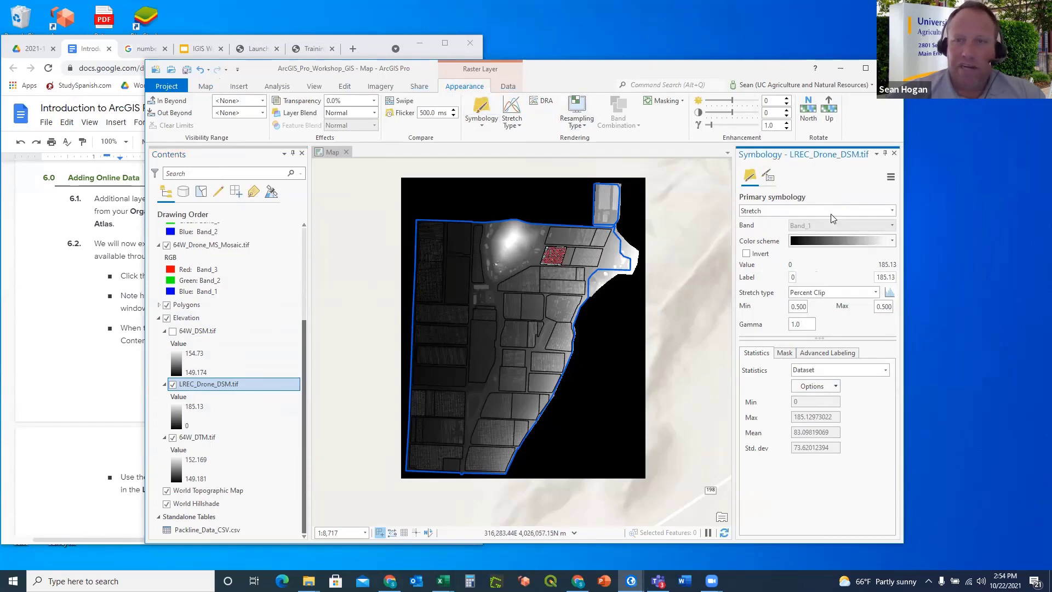
pyautogui.click(893, 242)
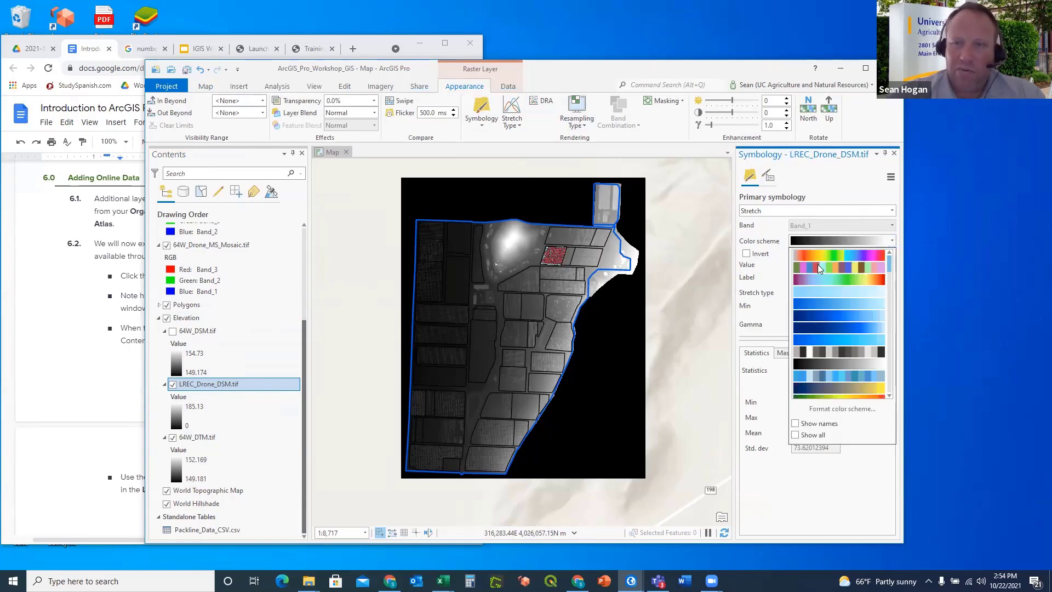
pyautogui.scroll(-1, 818, 264)
pyautogui.scroll(-1, 818, 264)
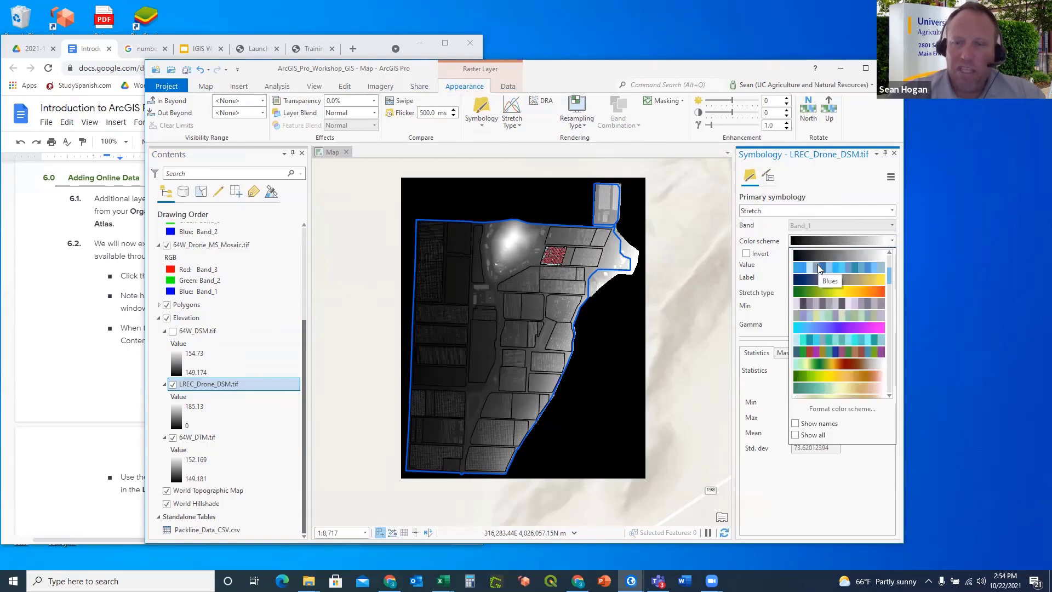
pyautogui.click(829, 364)
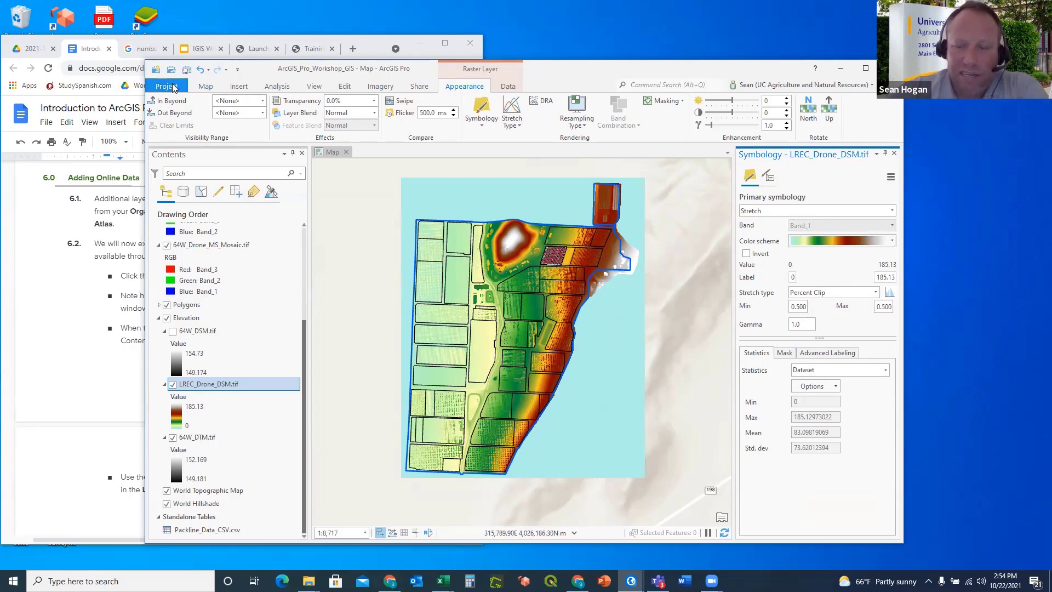
# Inspect the LREC_Drone_DSM.tif pixel value in the background area outside the site boundary, and close the pop-up.
pyautogui.click(205, 87)
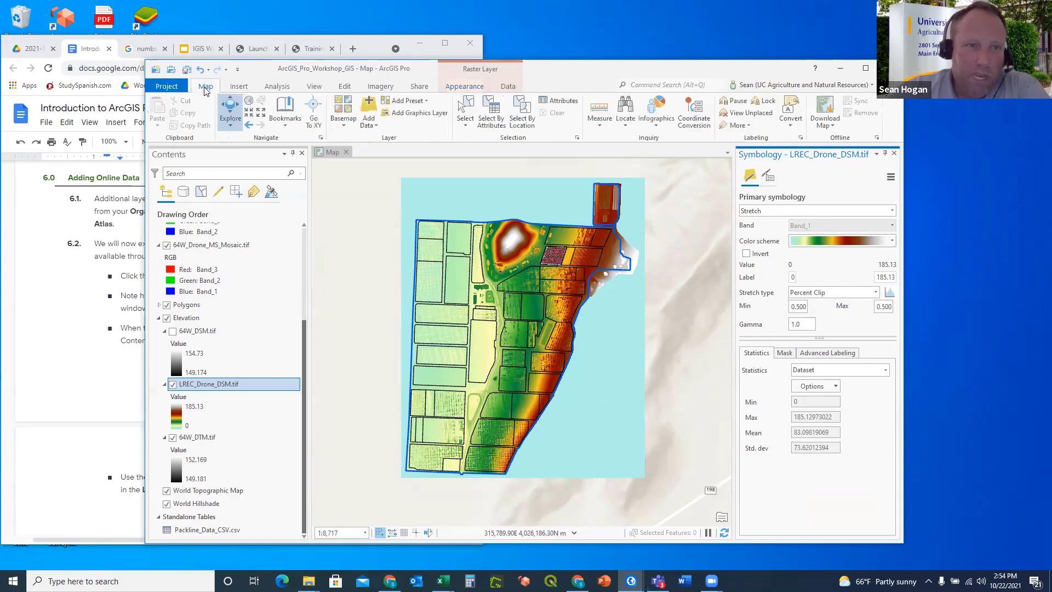
pyautogui.click(233, 105)
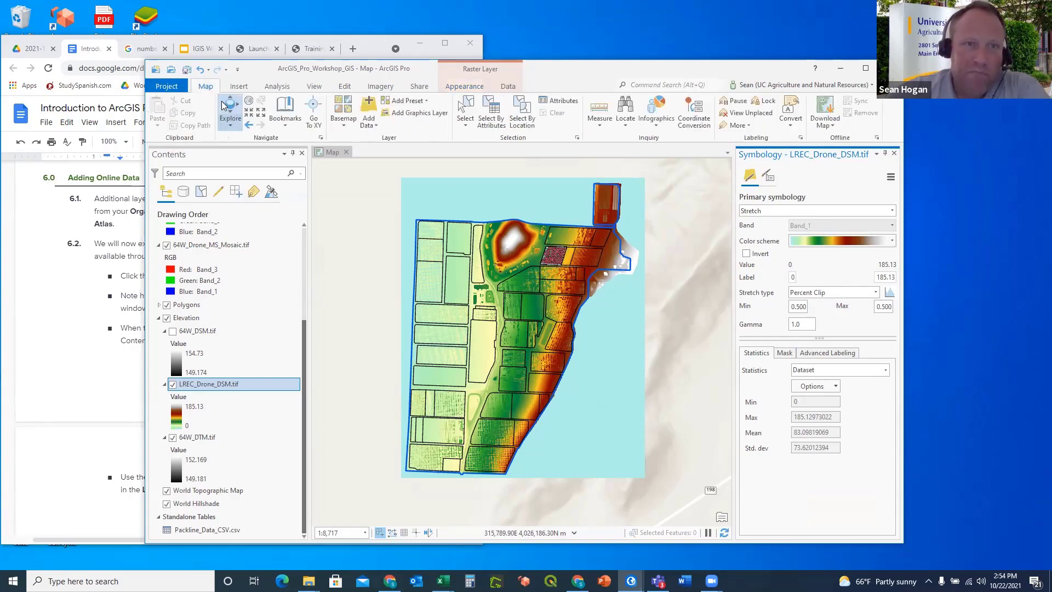
pyautogui.click(505, 202)
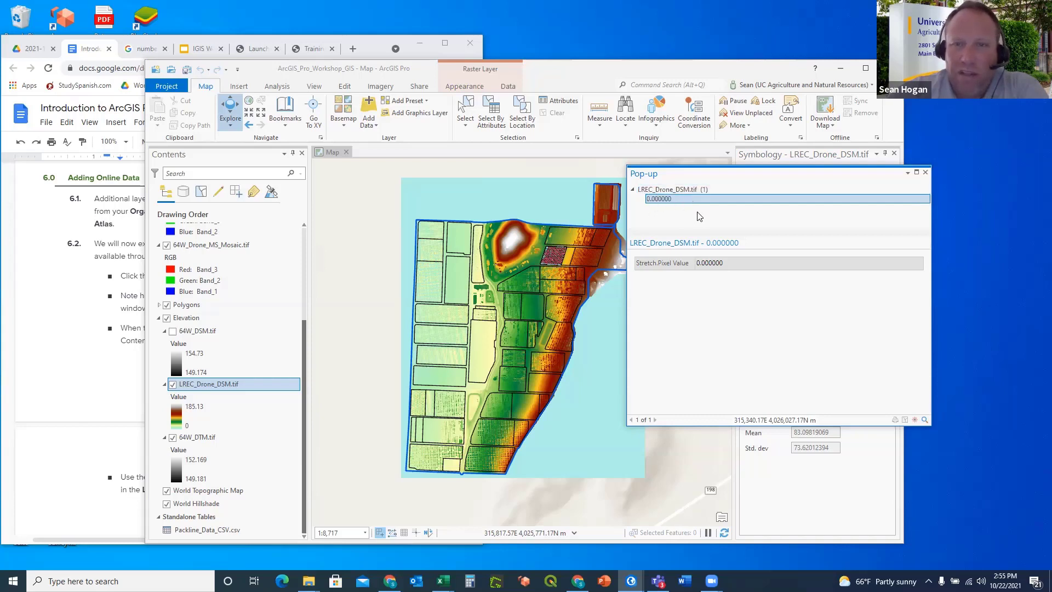
pyautogui.moveTo(869, 174); pyautogui.dragTo(851, 185)
pyautogui.click(873, 182)
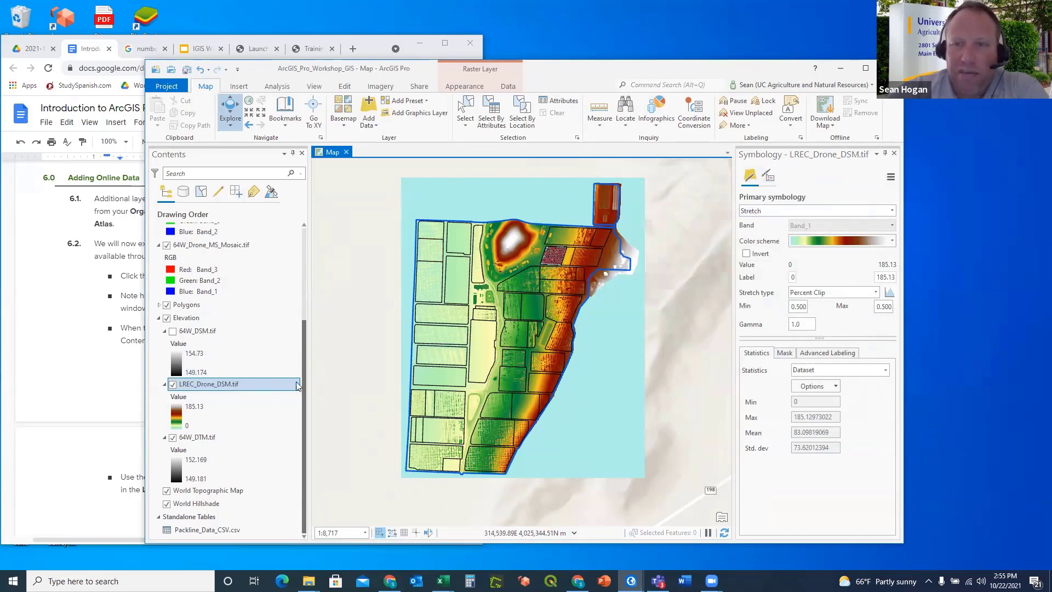
# Mask the LREC_Drone_DSM.tif background by displaying the background value 0 as transparent.
pyautogui.click(785, 353)
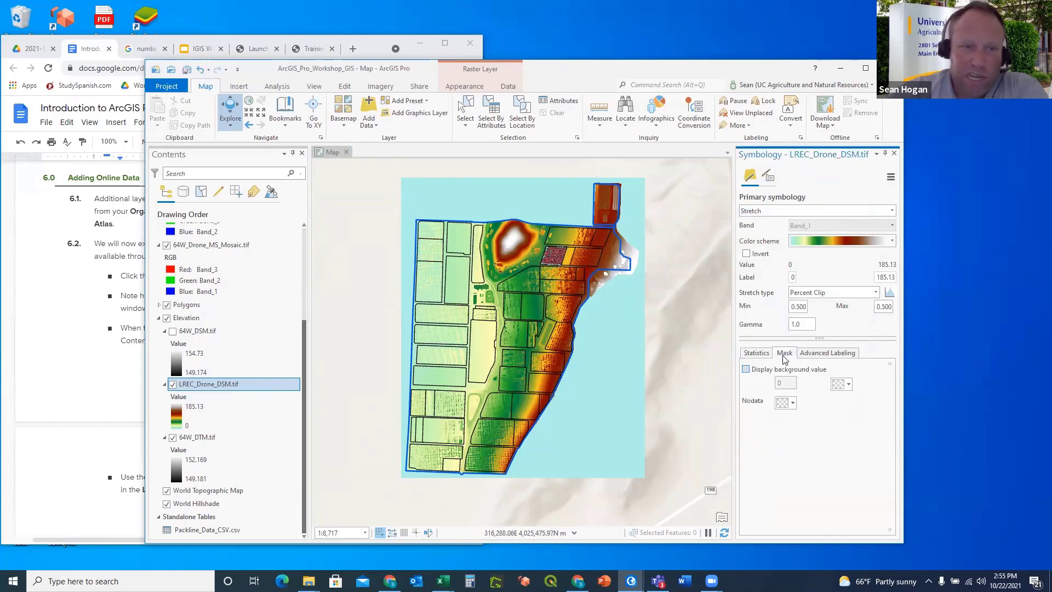
pyautogui.click(746, 370)
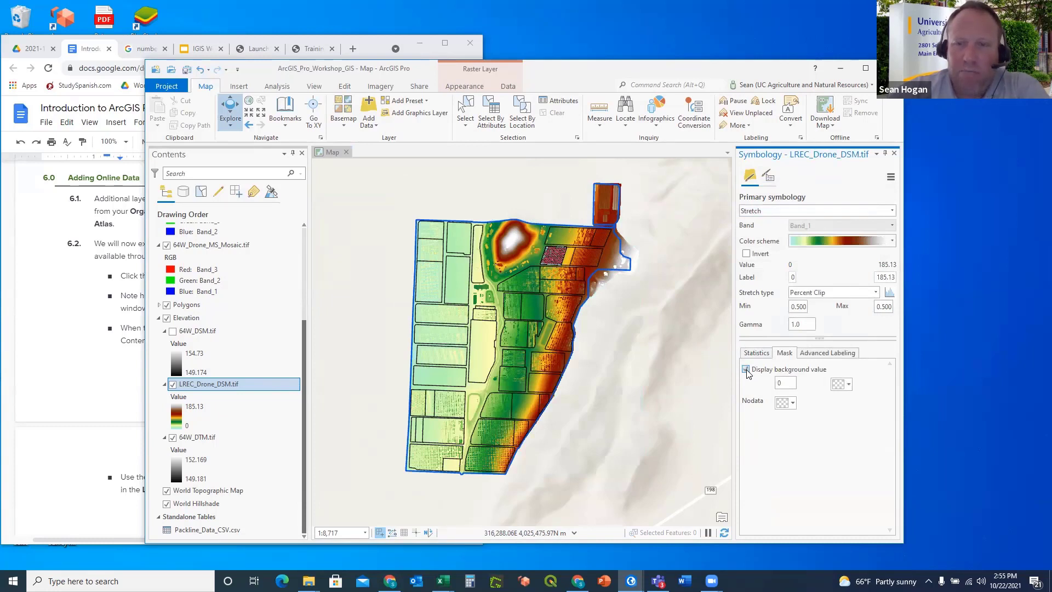
pyautogui.click(849, 385)
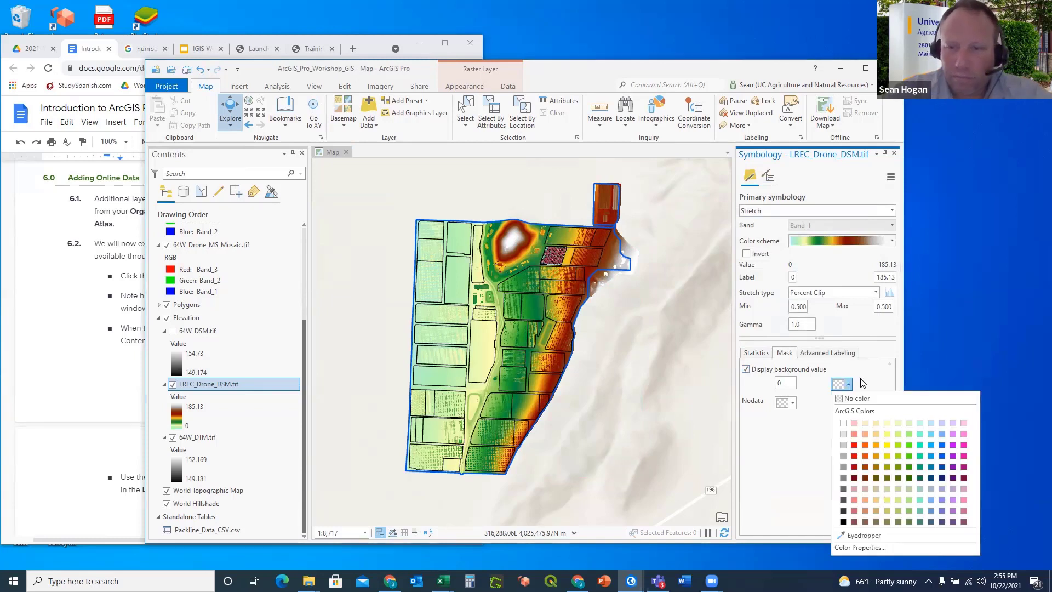
pyautogui.click(863, 382)
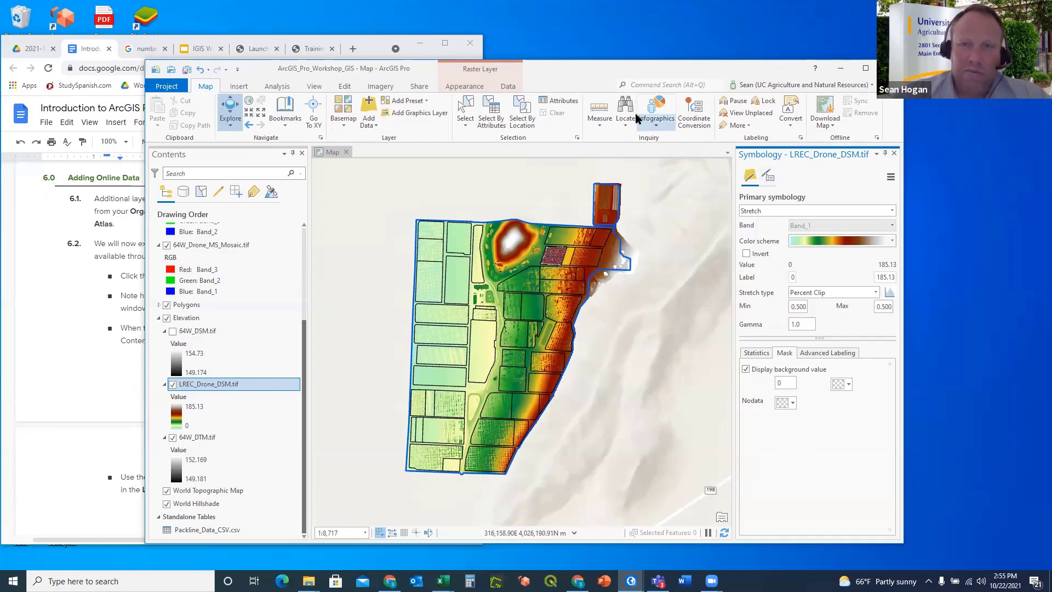
# Open the raster functions and browse the Surface category of the system functions.
pyautogui.click(378, 88)
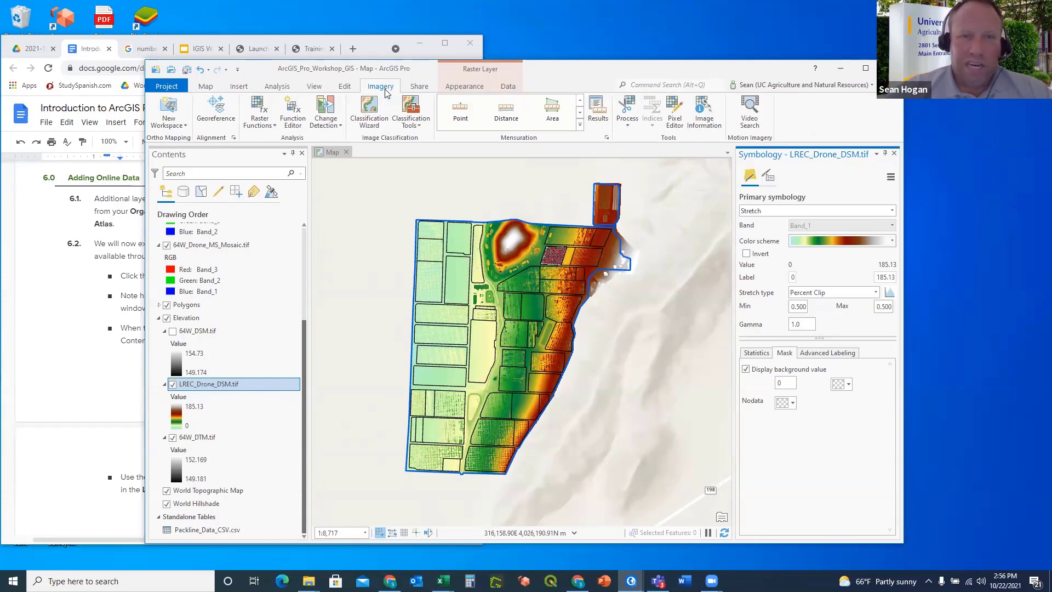
pyautogui.click(274, 127)
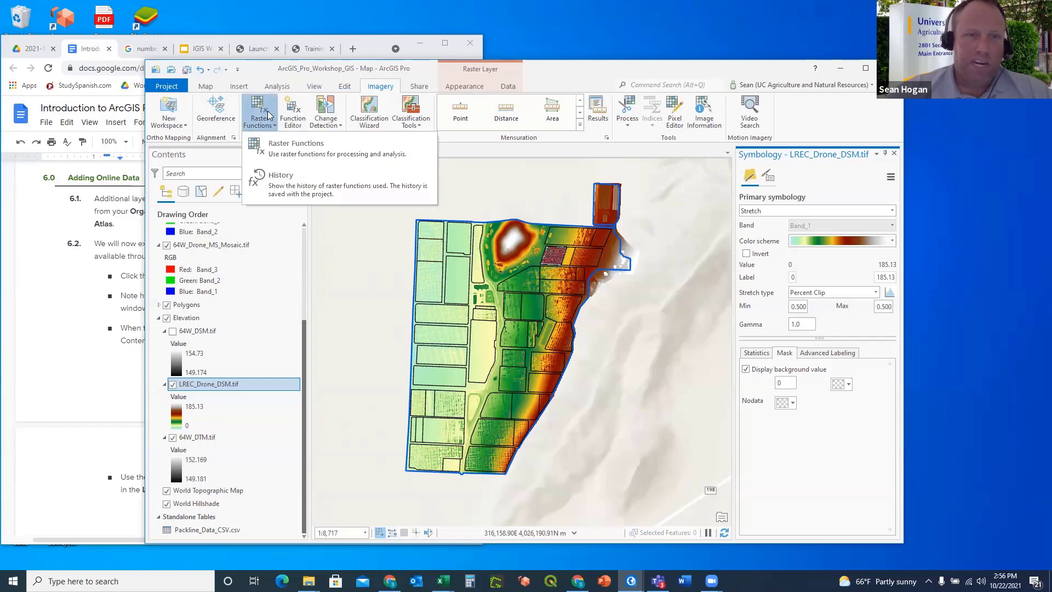
pyautogui.click(284, 152)
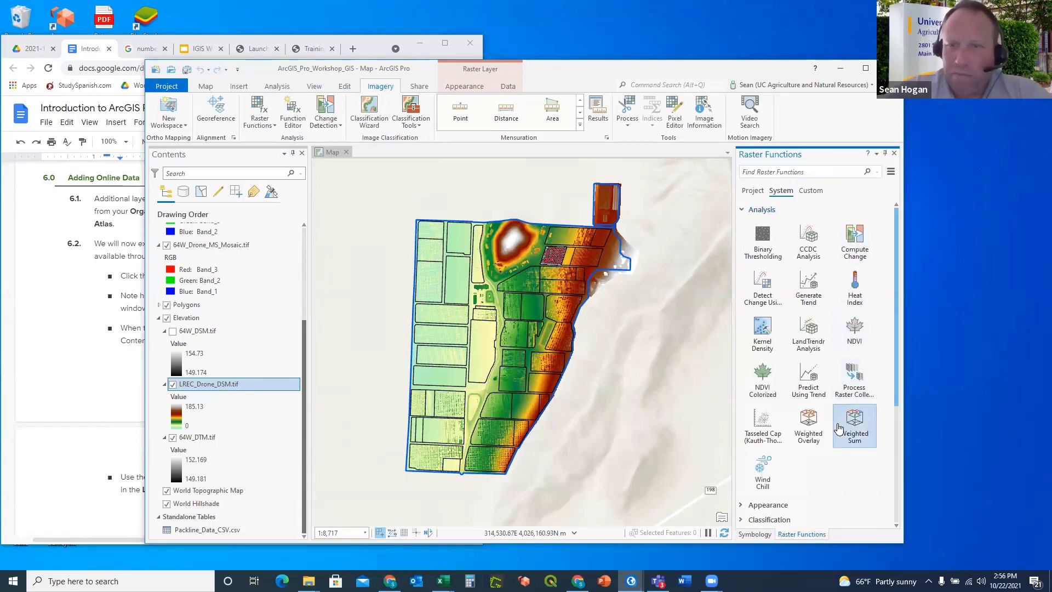
pyautogui.scroll(-3, 846, 430)
pyautogui.scroll(-1, 840, 428)
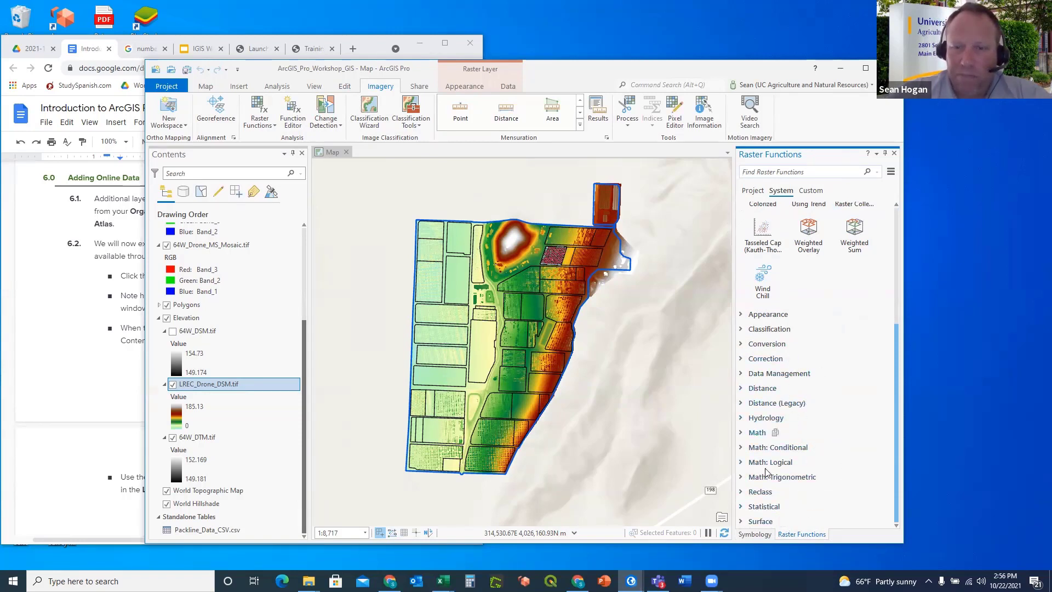
pyautogui.click(779, 521)
pyautogui.scroll(-5, 836, 446)
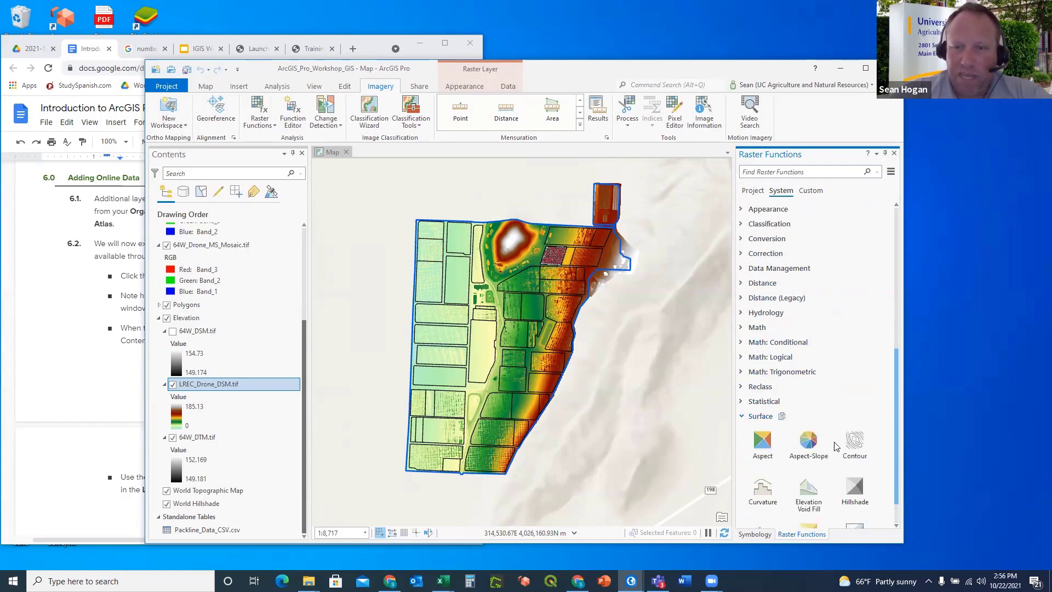
pyautogui.scroll(12, 858, 380)
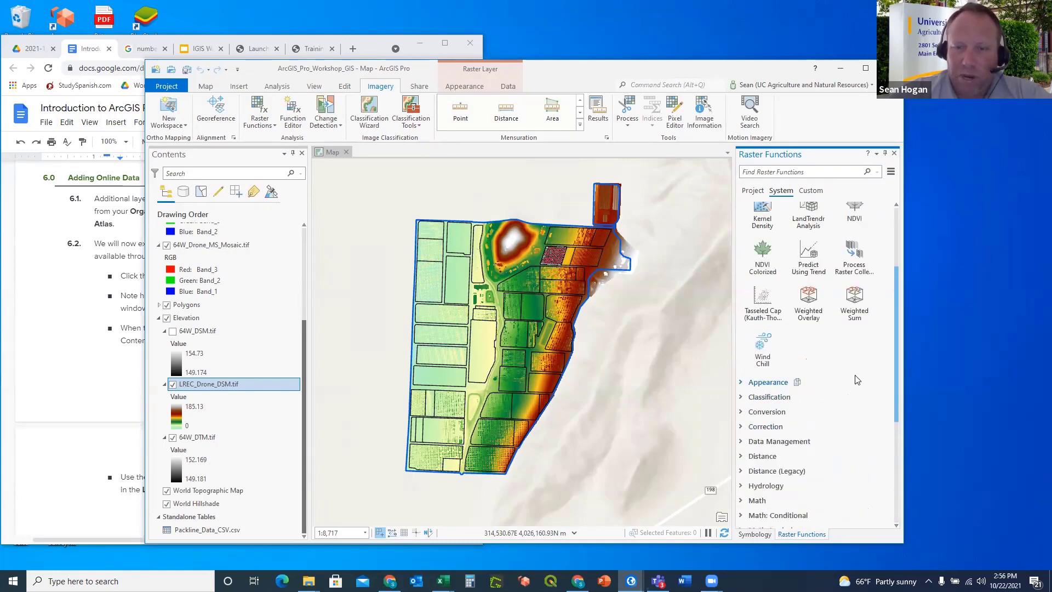
# Search the raster functions for "hill" and open the Hillshade function.
pyautogui.click(779, 171)
pyautogui.write('h')
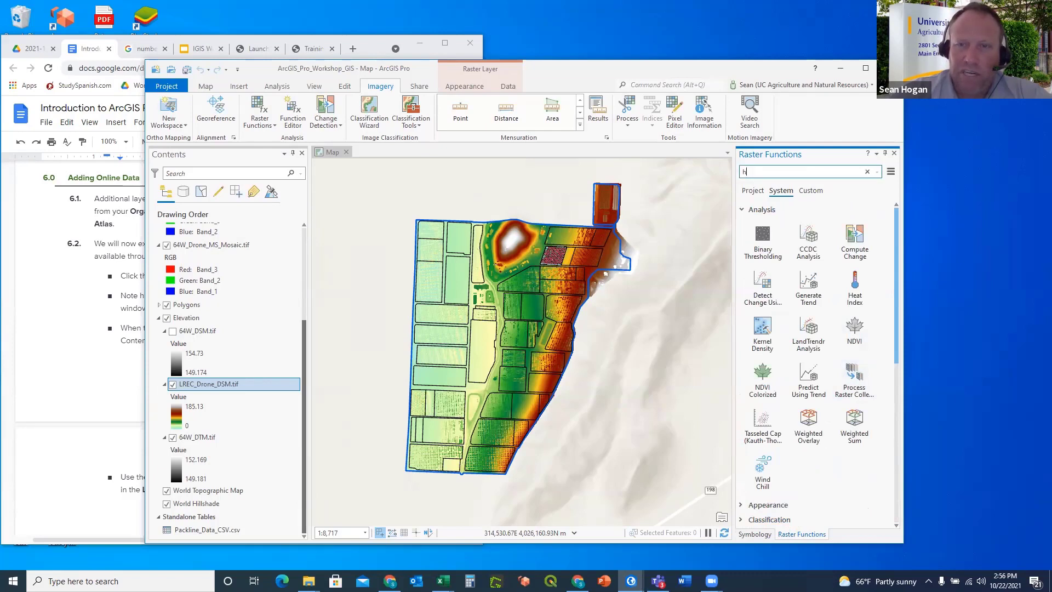
pyautogui.write('ill')
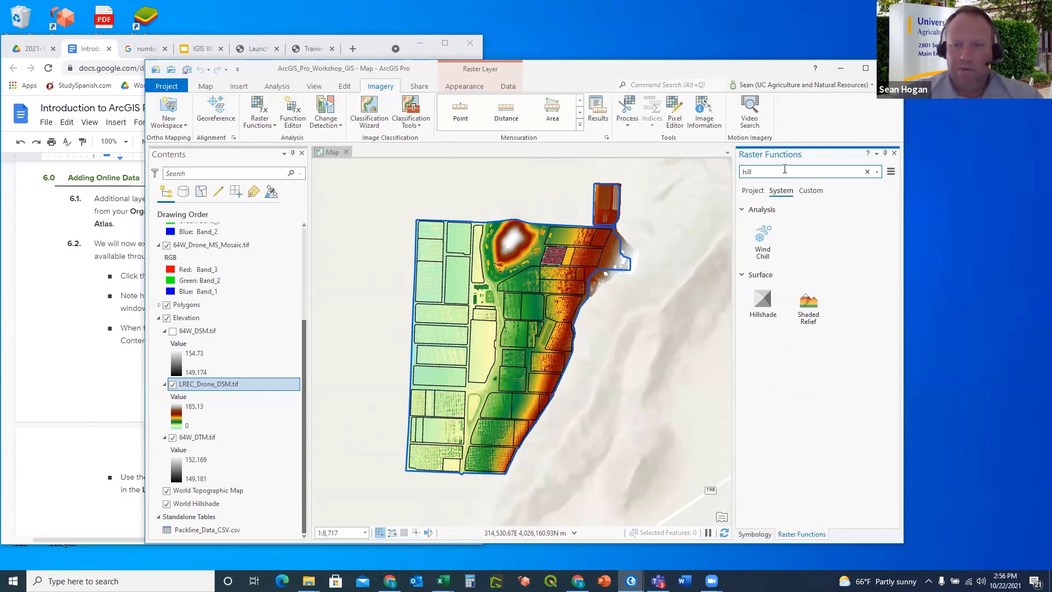
pyautogui.click(763, 305)
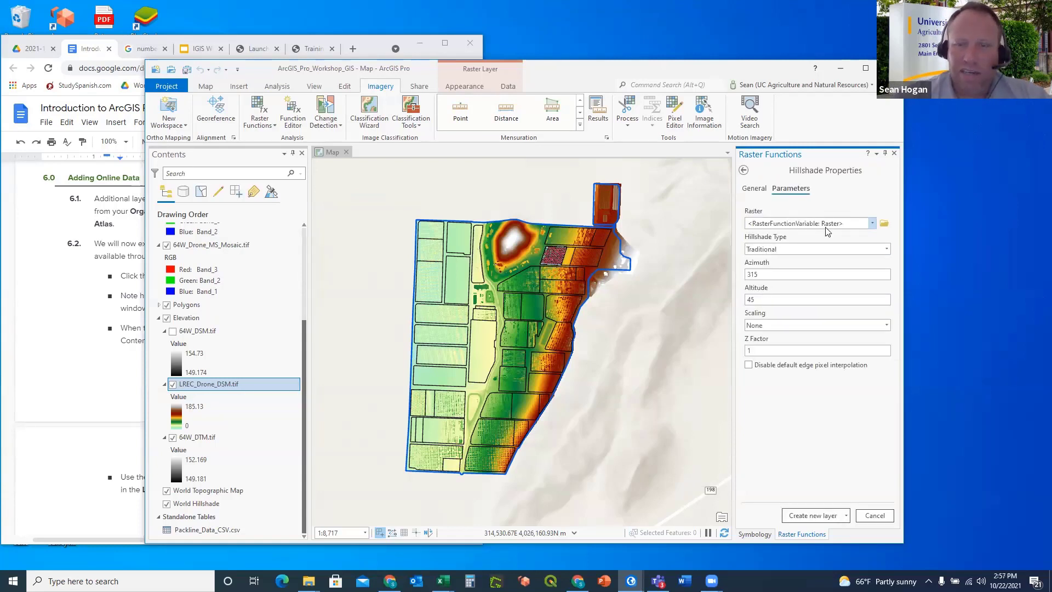
# Create a new hillshade layer from LREC_Drone_DSM.tif using the Multidirectional hillshade type.
pyautogui.click(872, 223)
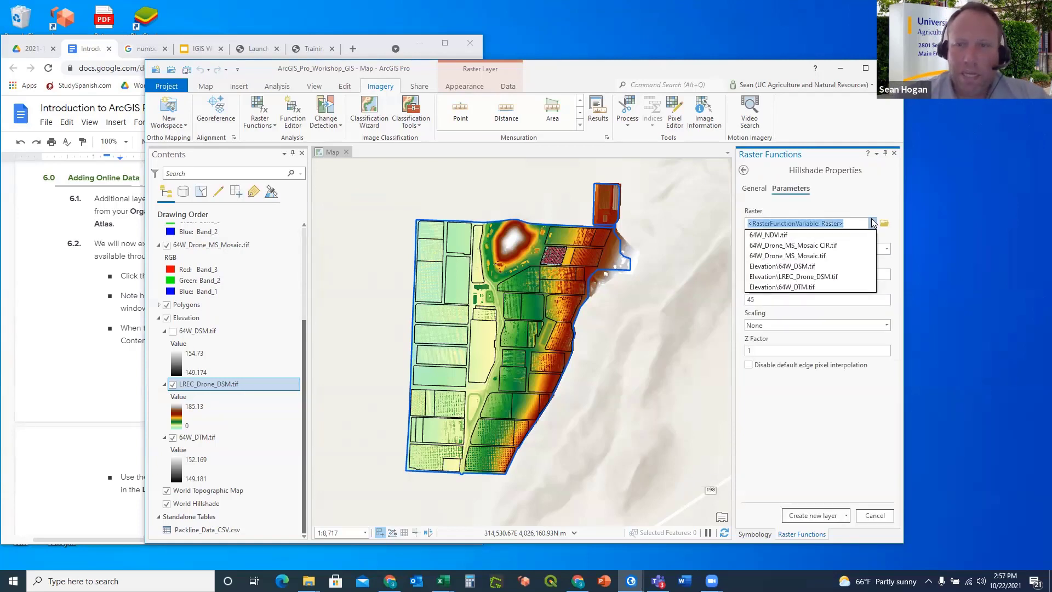
pyautogui.click(787, 278)
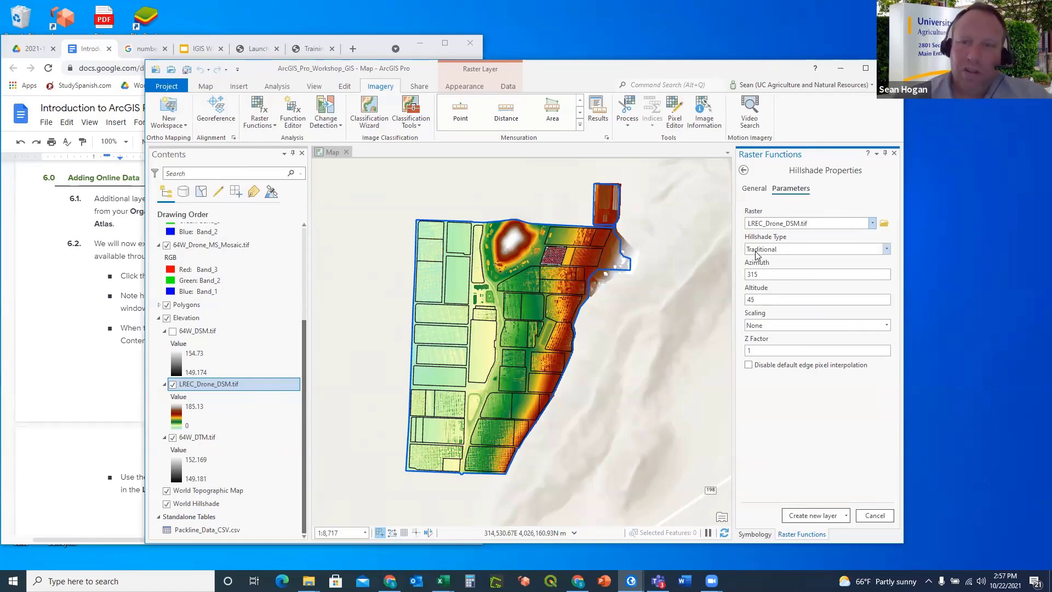
pyautogui.click(886, 250)
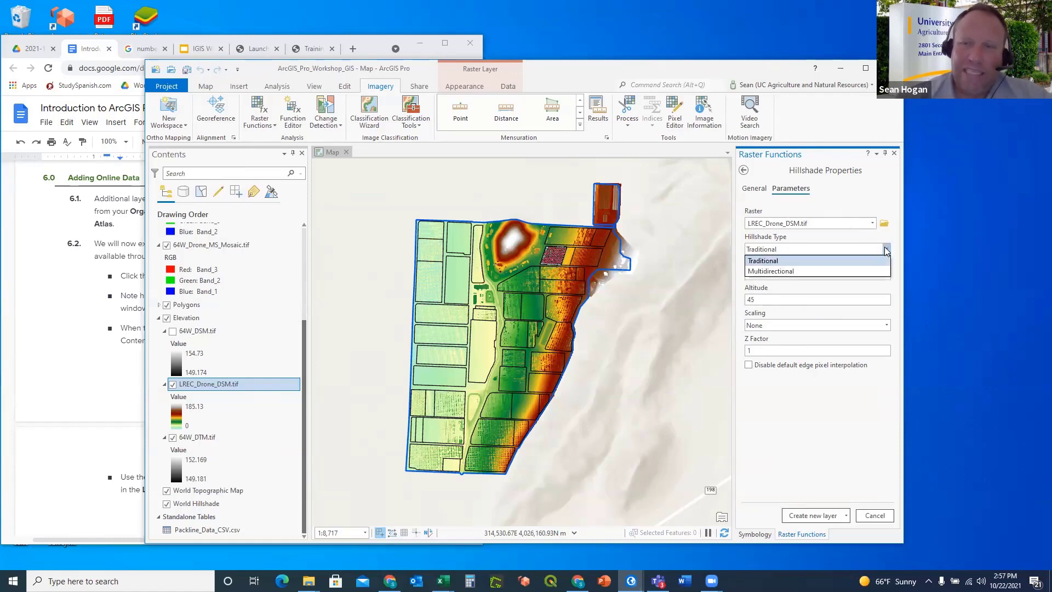
pyautogui.click(792, 272)
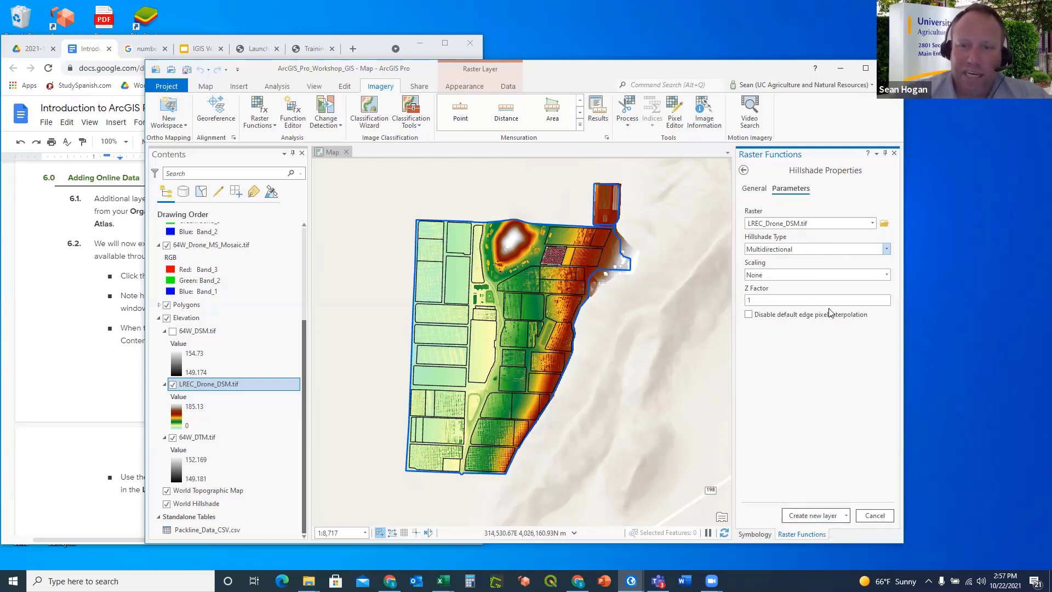
pyautogui.click(808, 515)
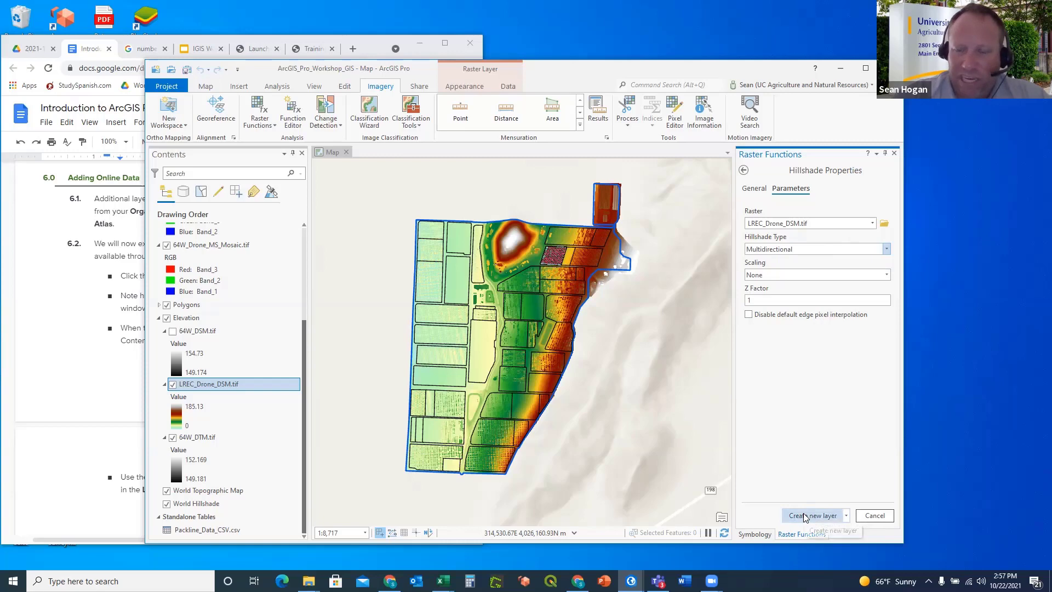
pyautogui.click(805, 516)
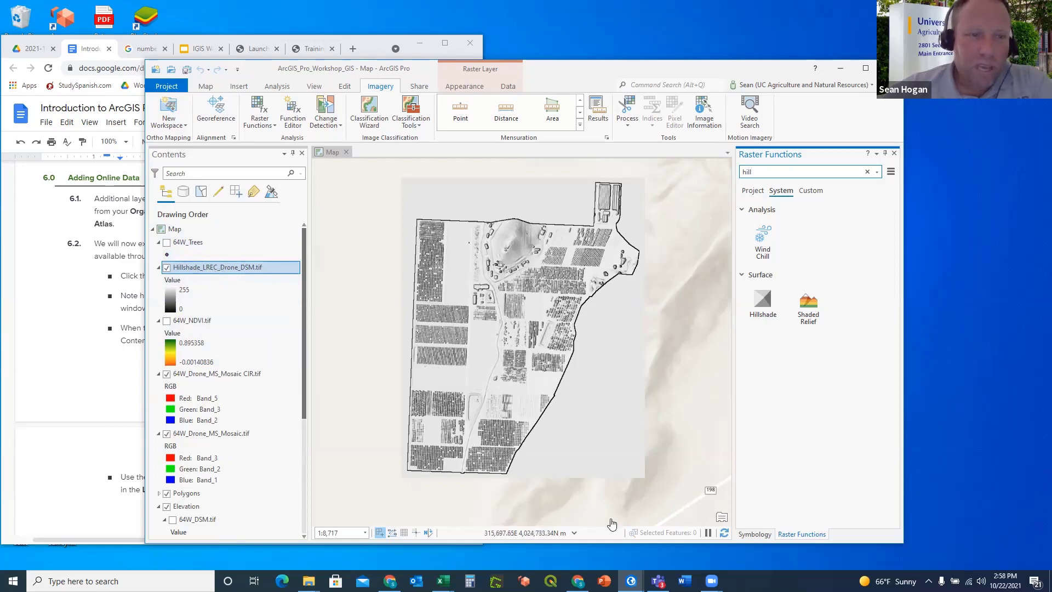
# Switch to the Arc_Pro_GIS_Exercise project, examine the hillshaded inset map on its layout, and minimize that project's window.
pyautogui.moveTo(630, 581)
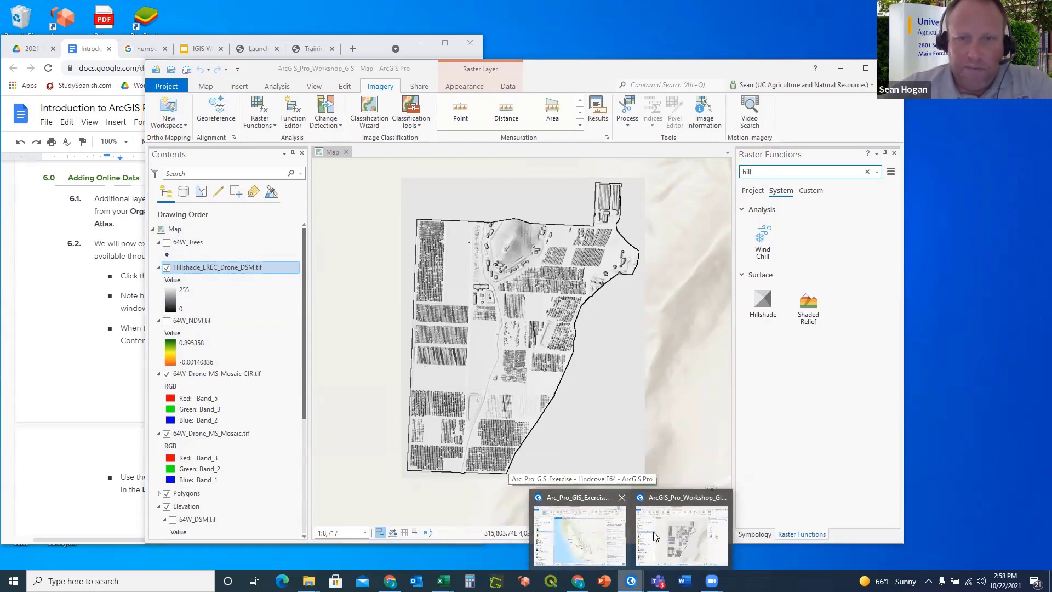
pyautogui.click(587, 531)
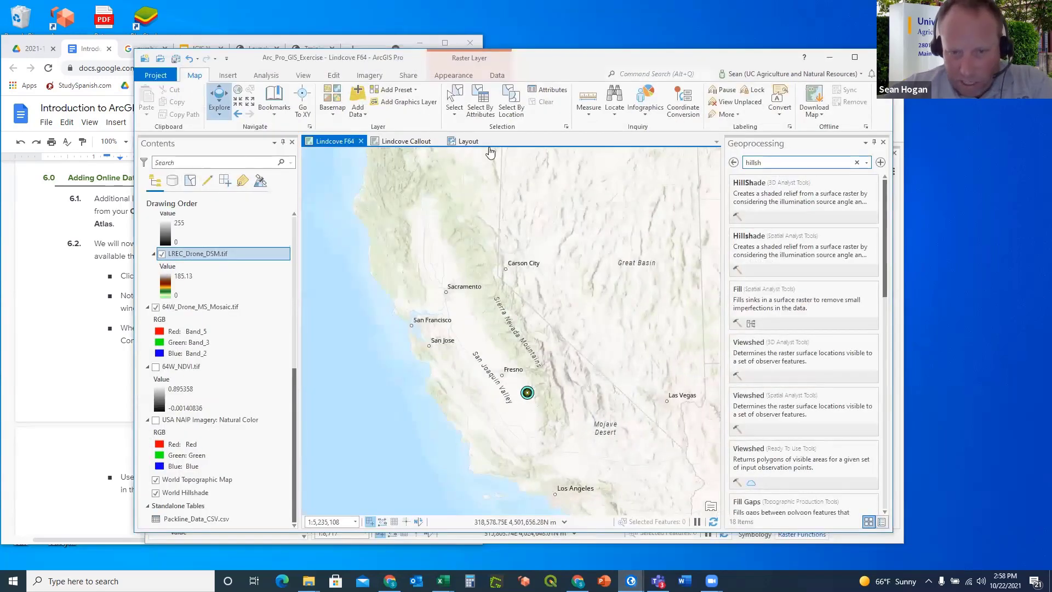
pyautogui.click(469, 141)
pyautogui.doubleClick(627, 313)
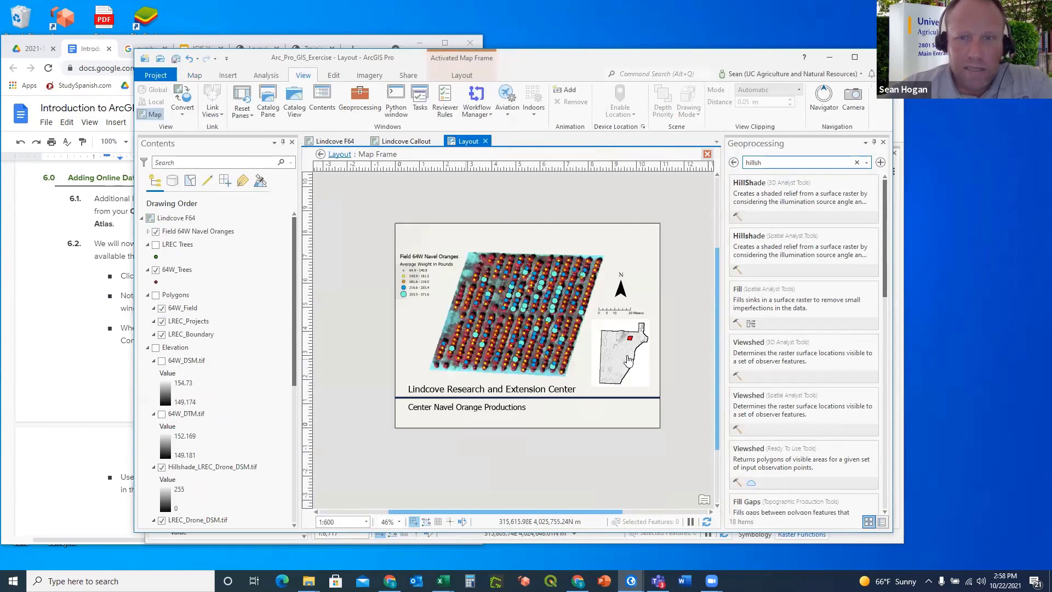
pyautogui.click(830, 57)
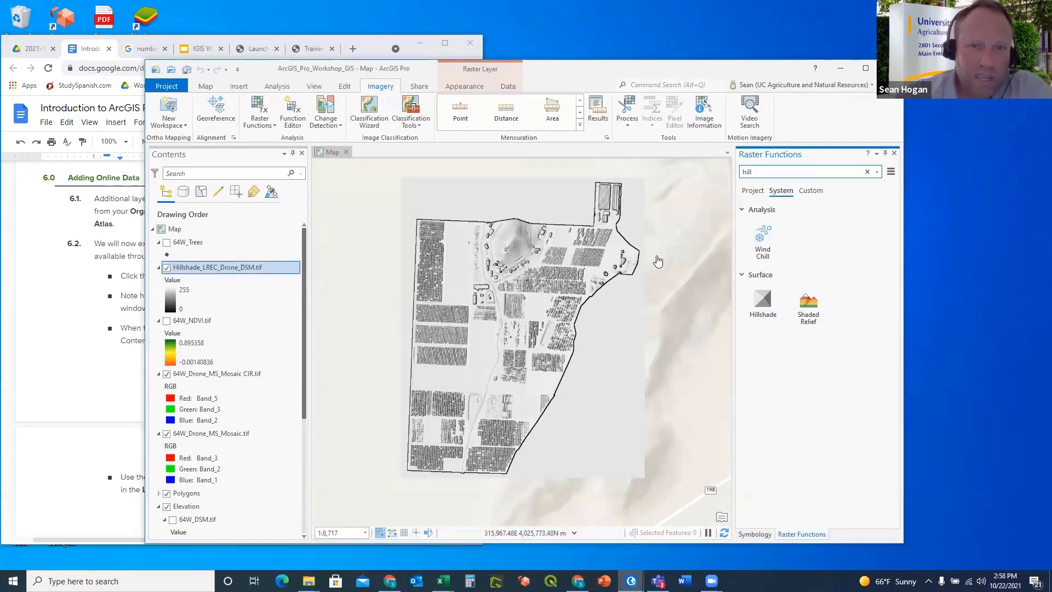
# Bring up the appearance settings for the Hillshade_LREC_Drone_DSM.tif layer.
pyautogui.click(464, 87)
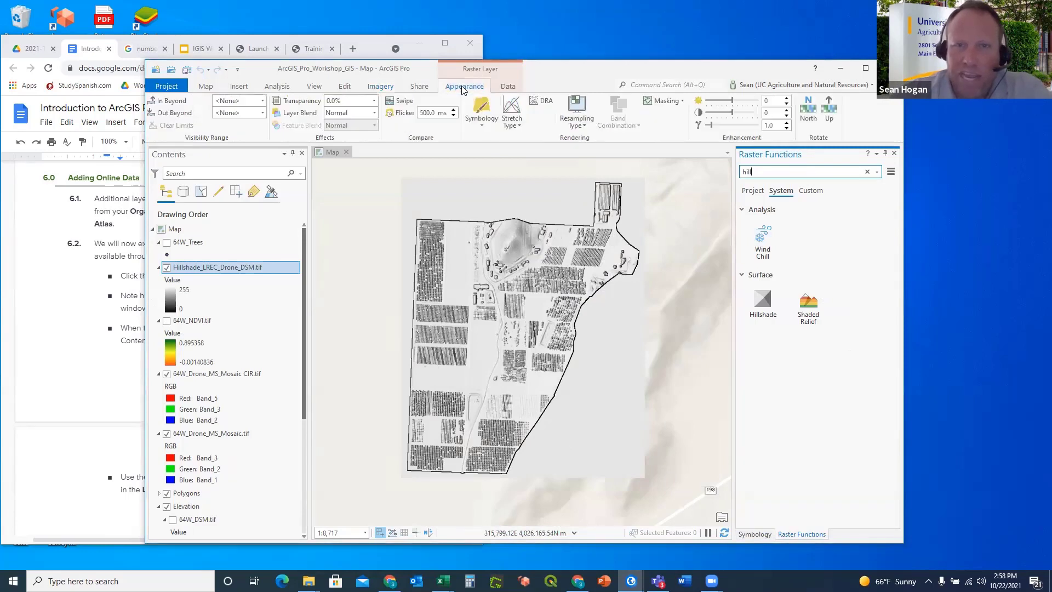
# Identify the hillshade raster's background pixel value and mask it by displaying background value 228 with no color.
pyautogui.click(486, 107)
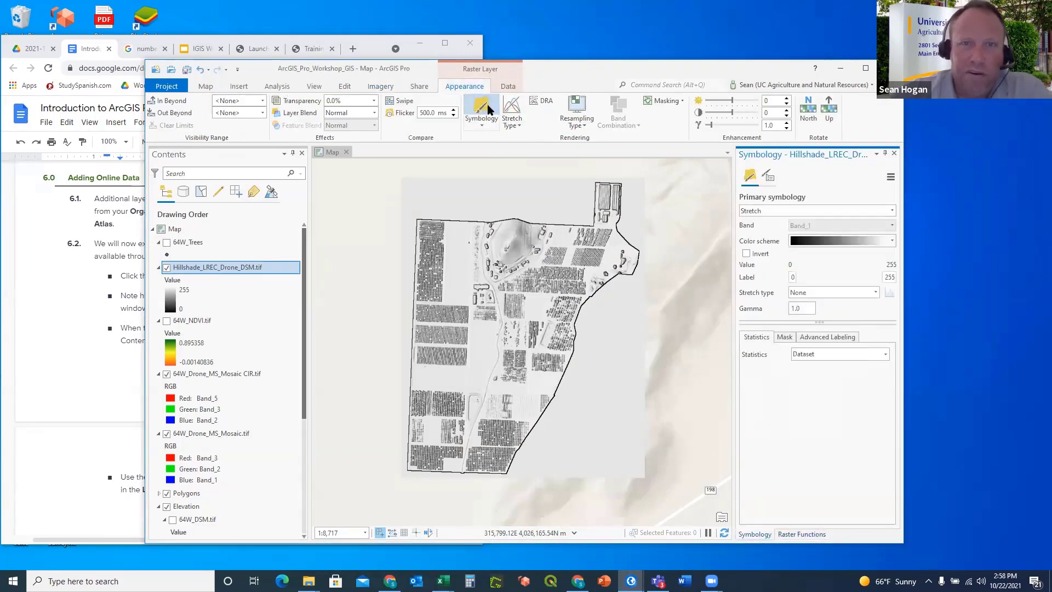
pyautogui.click(484, 204)
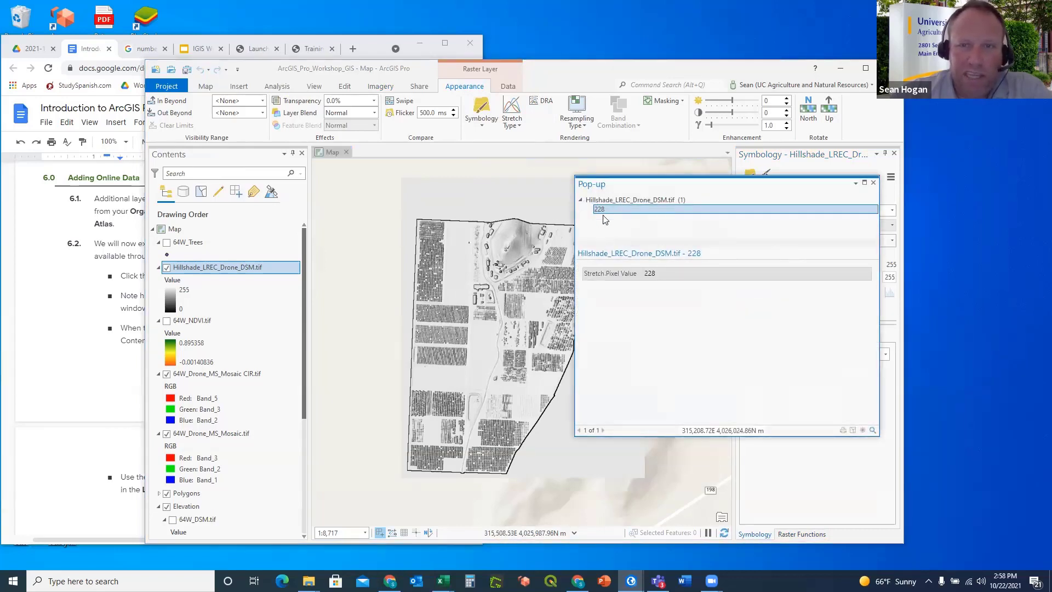
pyautogui.click(873, 184)
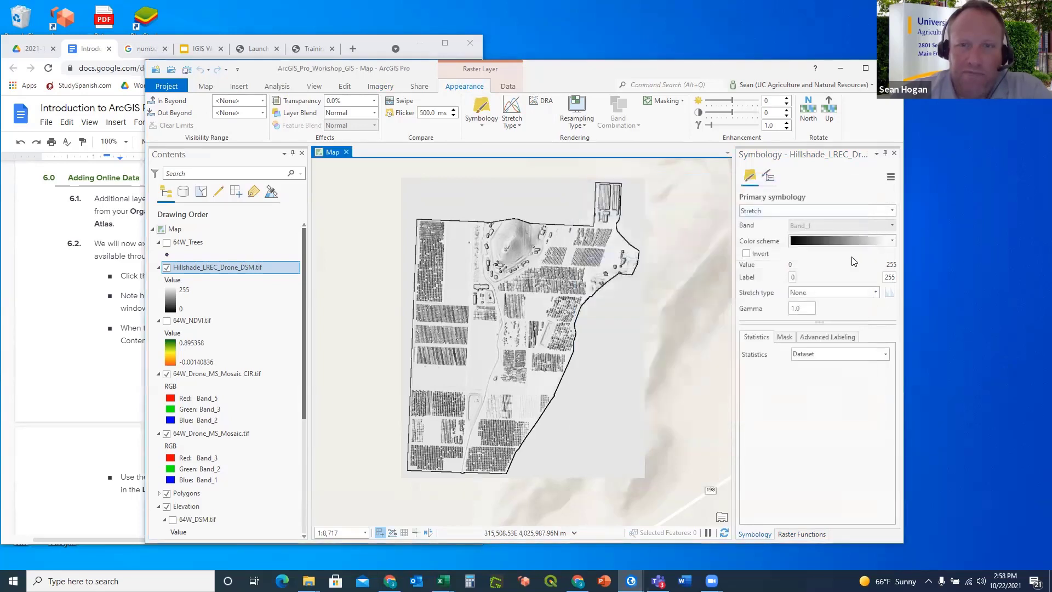
pyautogui.click(785, 337)
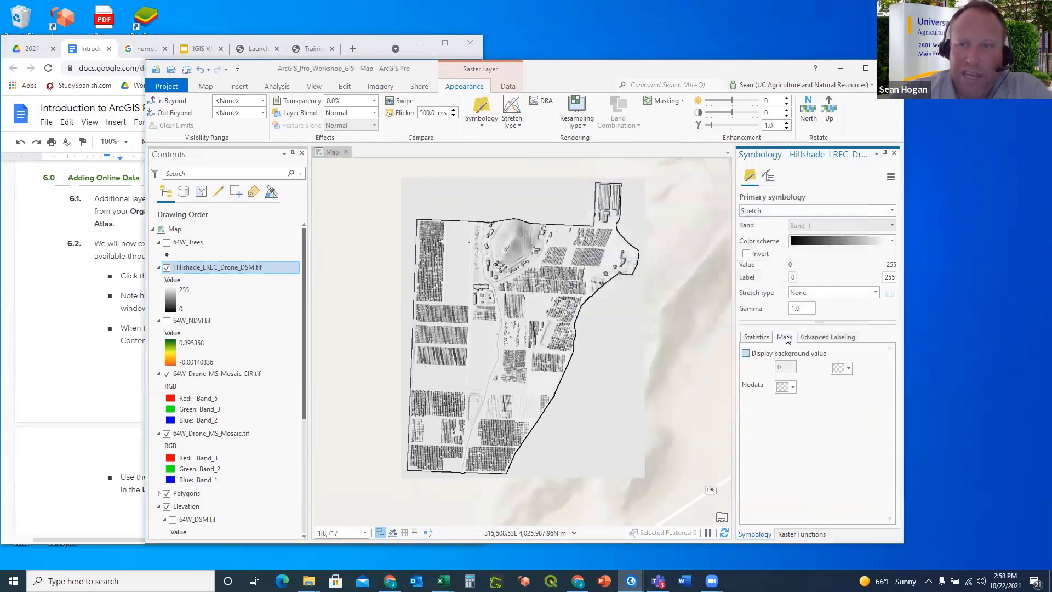
pyautogui.click(746, 354)
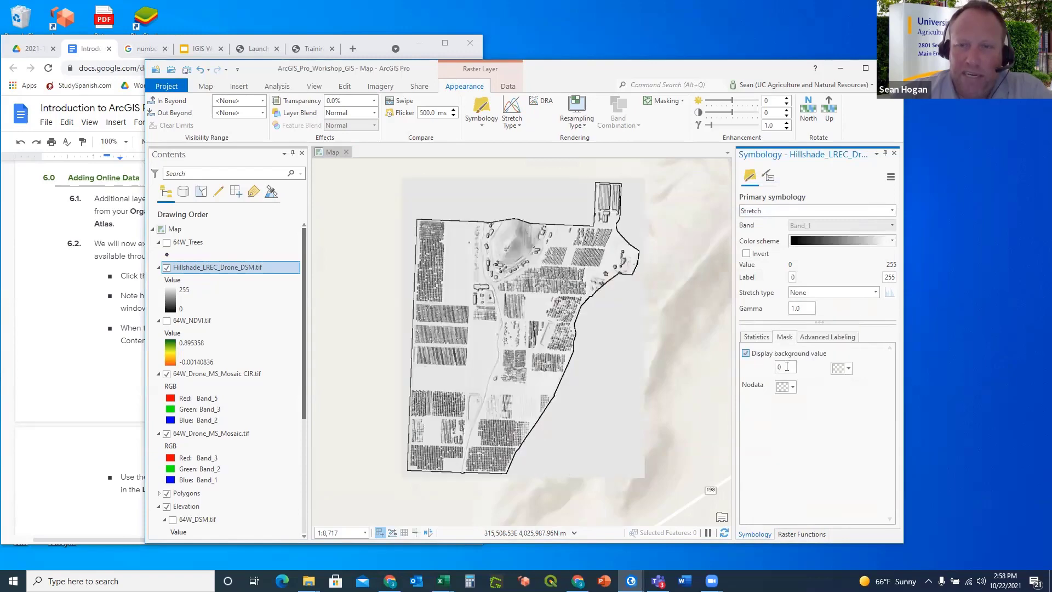
pyautogui.click(781, 367)
pyautogui.press('Return')
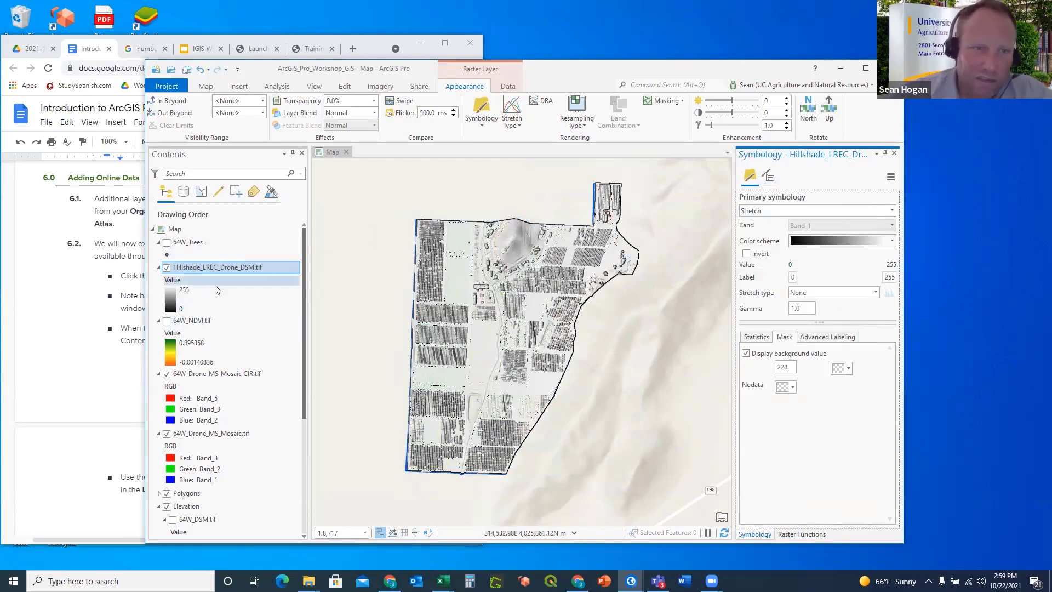
# Move Hillshade_LREC_Drone_DSM.tif to the head of the Elevation group and place LREC_Drone_DSM.tif directly beneath it.
pyautogui.scroll(-2, 214, 285)
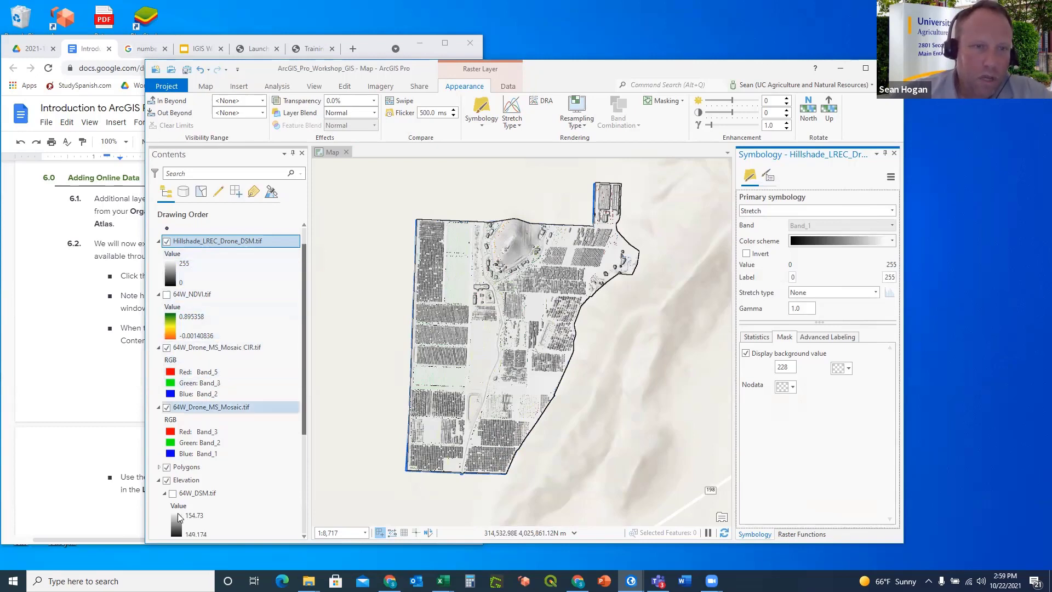
pyautogui.scroll(-2, 228, 366)
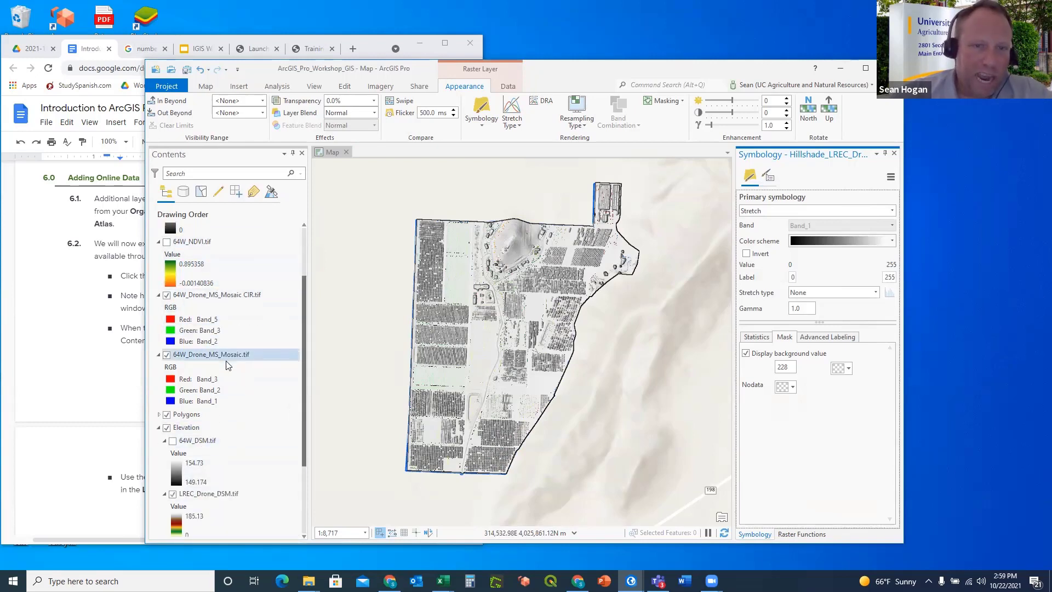
pyautogui.scroll(2, 228, 362)
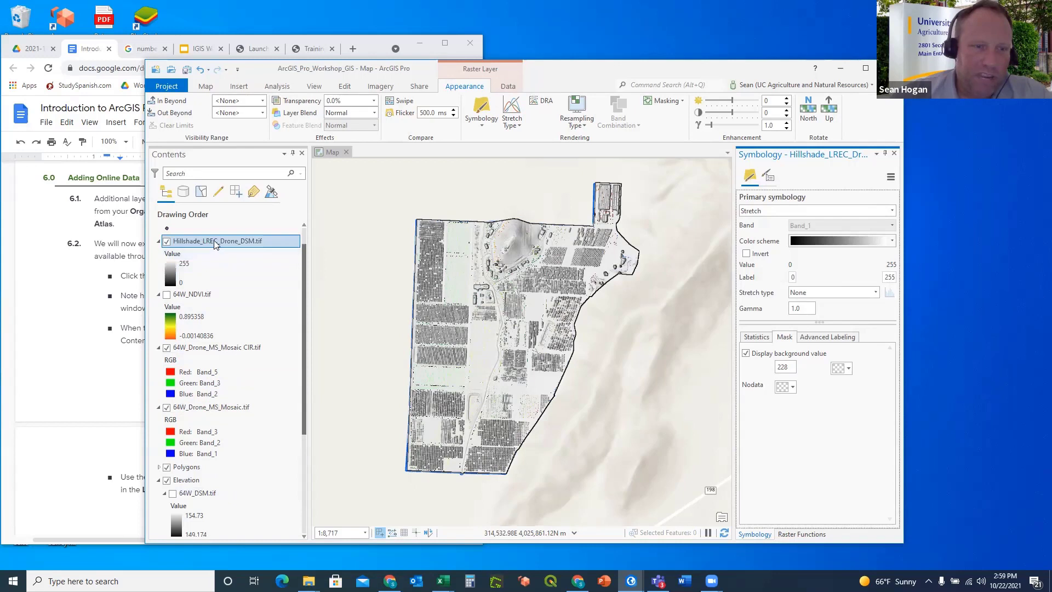
pyautogui.moveTo(213, 240); pyautogui.dragTo(226, 485)
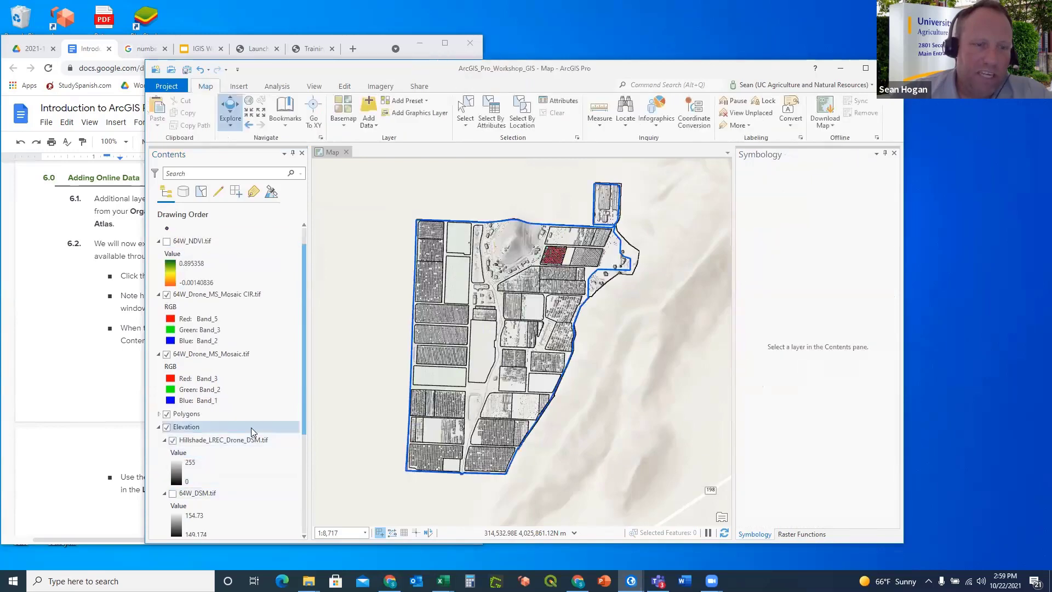
pyautogui.scroll(-3, 251, 427)
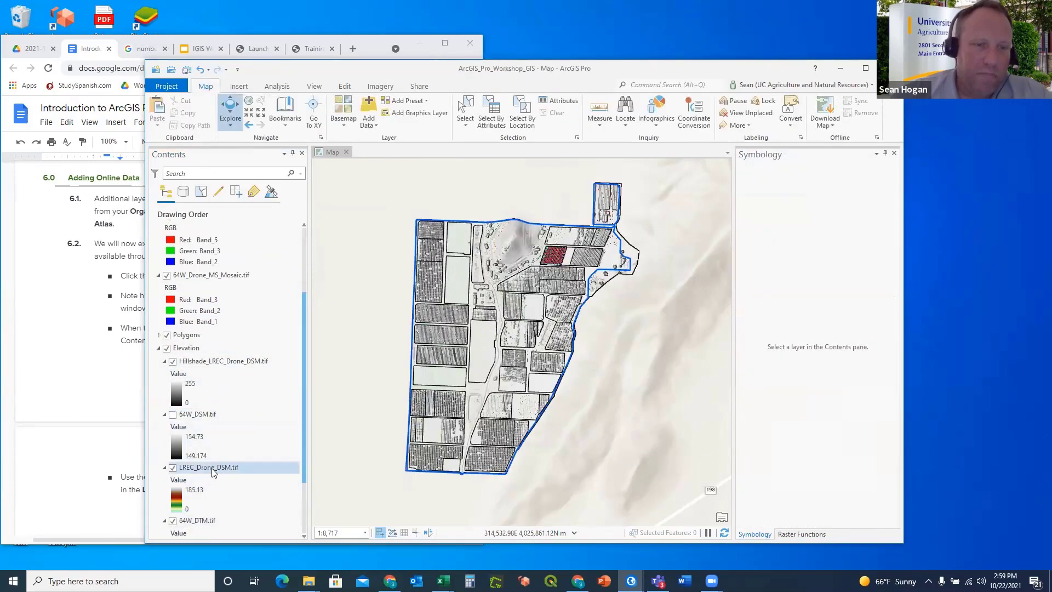
pyautogui.moveTo(214, 472); pyautogui.dragTo(225, 406)
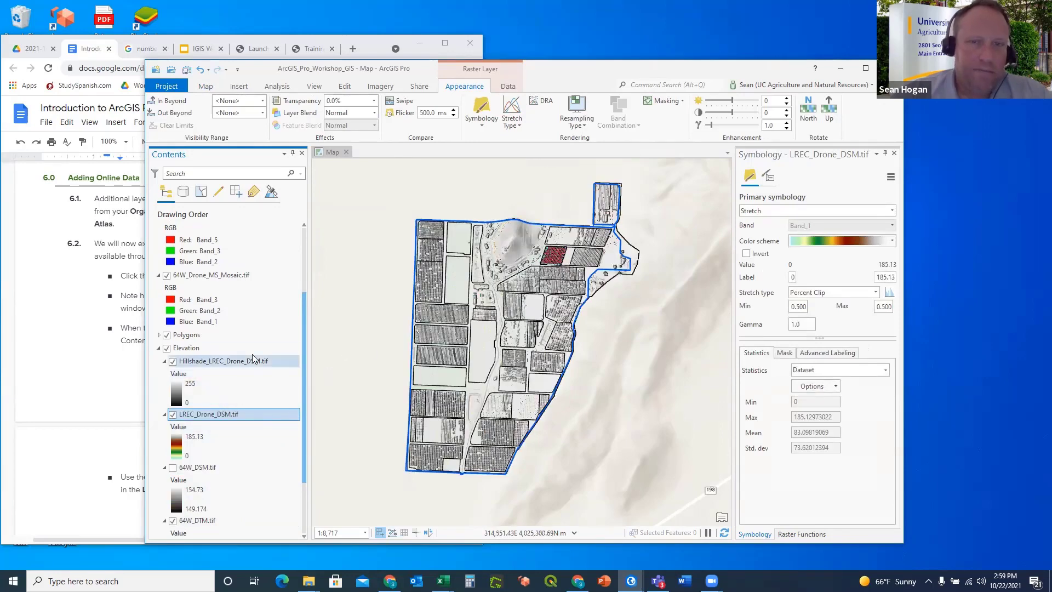
# Set the layer blend of Hillshade_LREC_Drone_DSM.tif to Multiply.
pyautogui.click(203, 360)
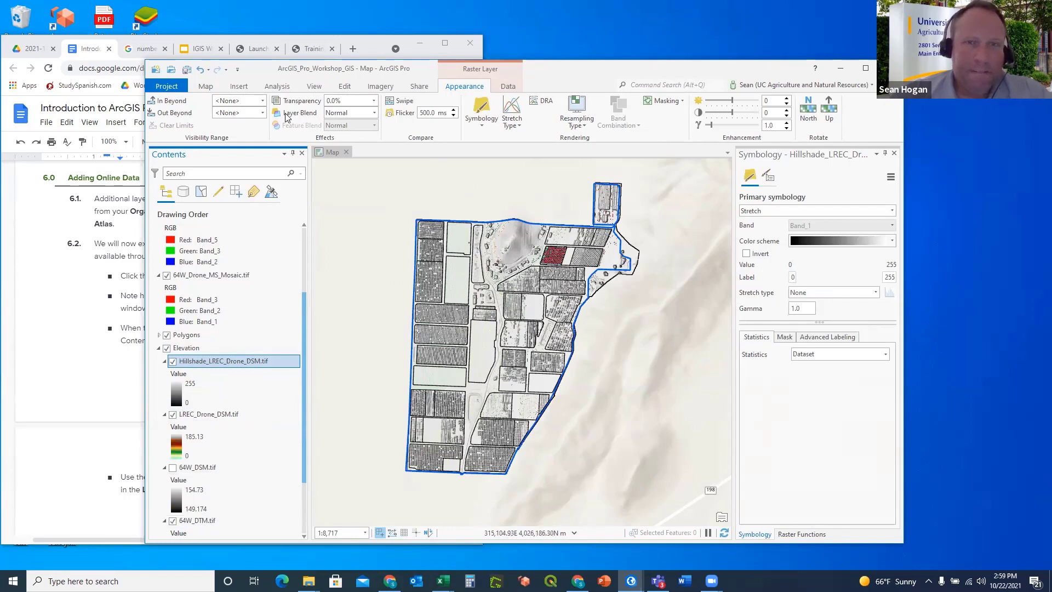
pyautogui.click(375, 114)
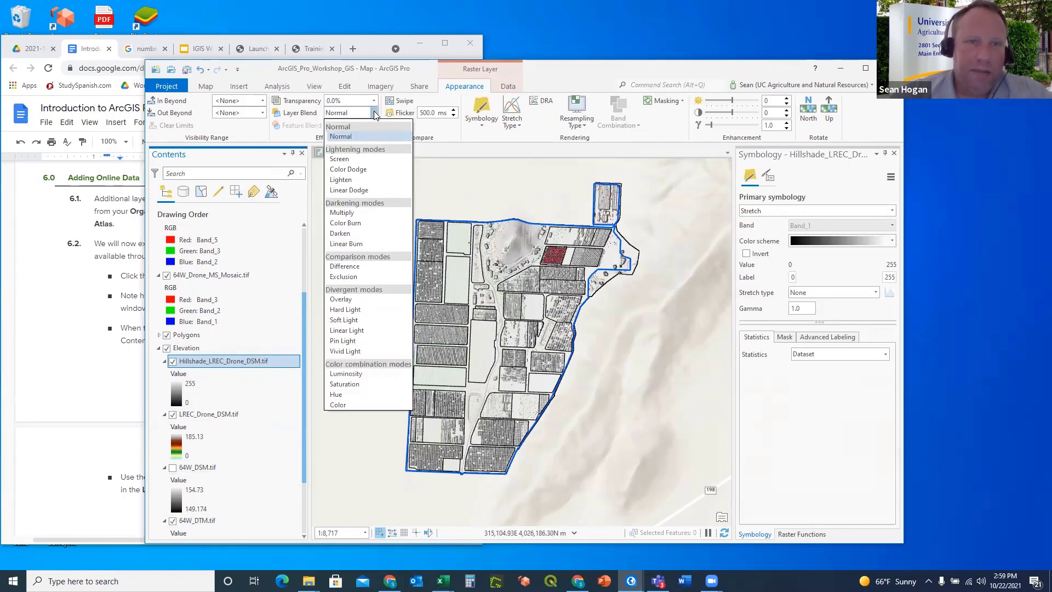
pyautogui.click(346, 214)
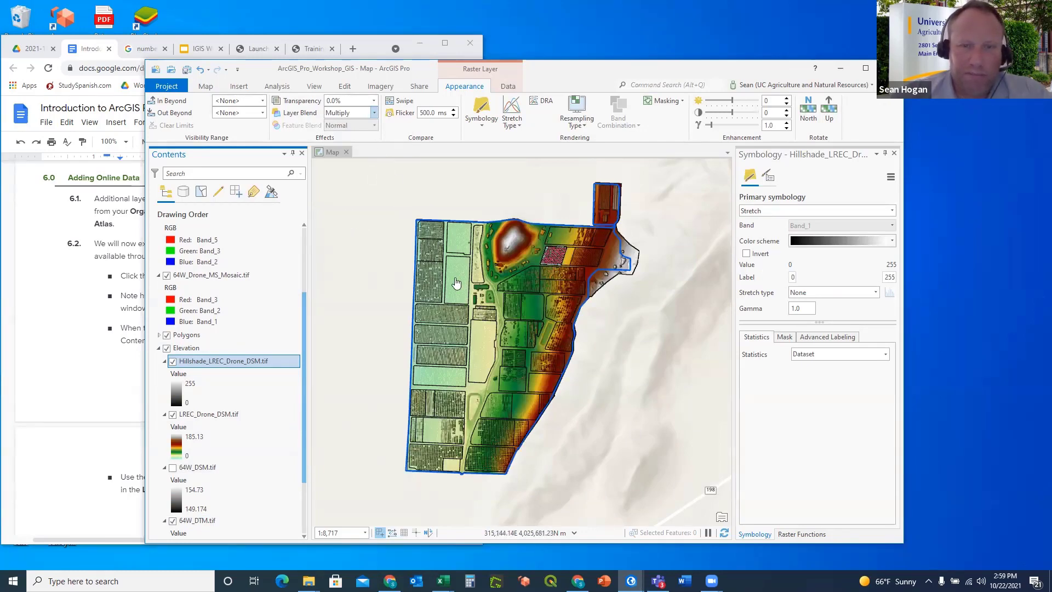
# Examine the blended hillshade and elevation colors over the orchard blocks, both close up and across the whole site.
pyautogui.scroll(5, 456, 283)
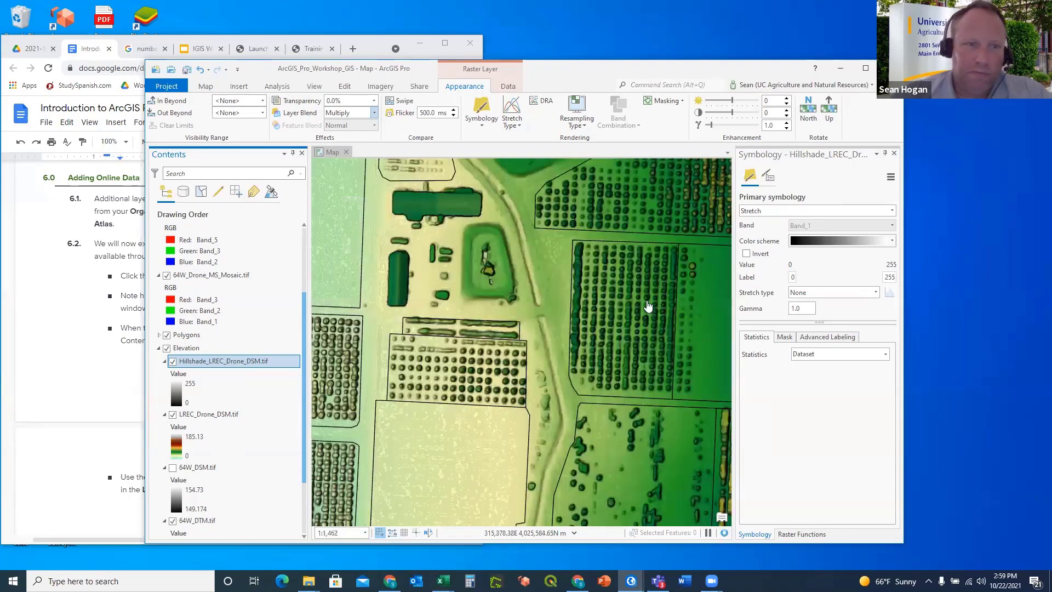
pyautogui.scroll(3, 696, 301)
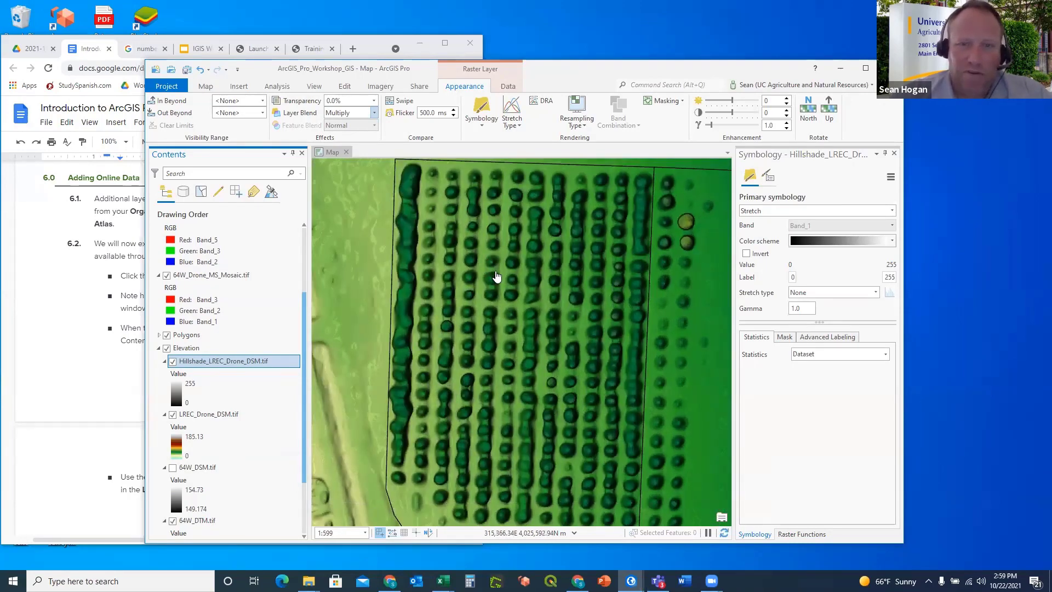
pyautogui.scroll(-6, 495, 277)
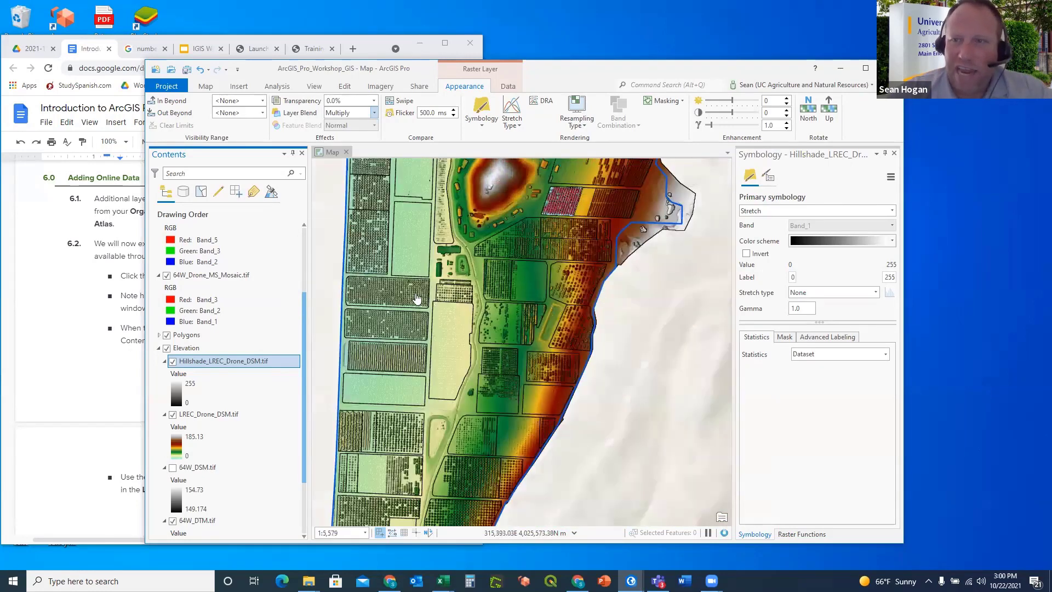
pyautogui.moveTo(418, 298); pyautogui.dragTo(508, 300)
pyautogui.scroll(-2, 508, 300)
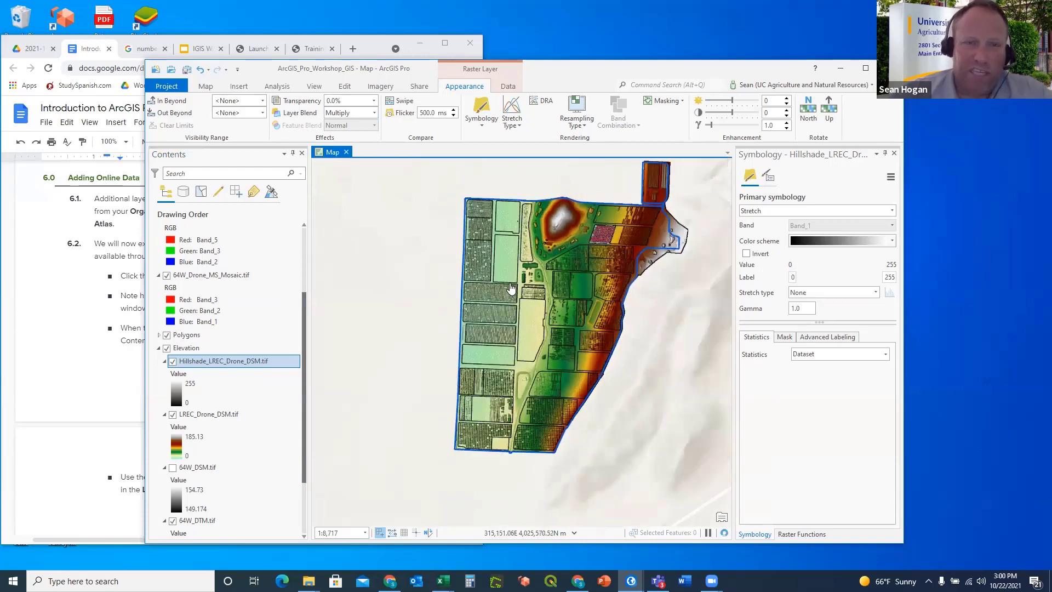
pyautogui.scroll(2, 571, 267)
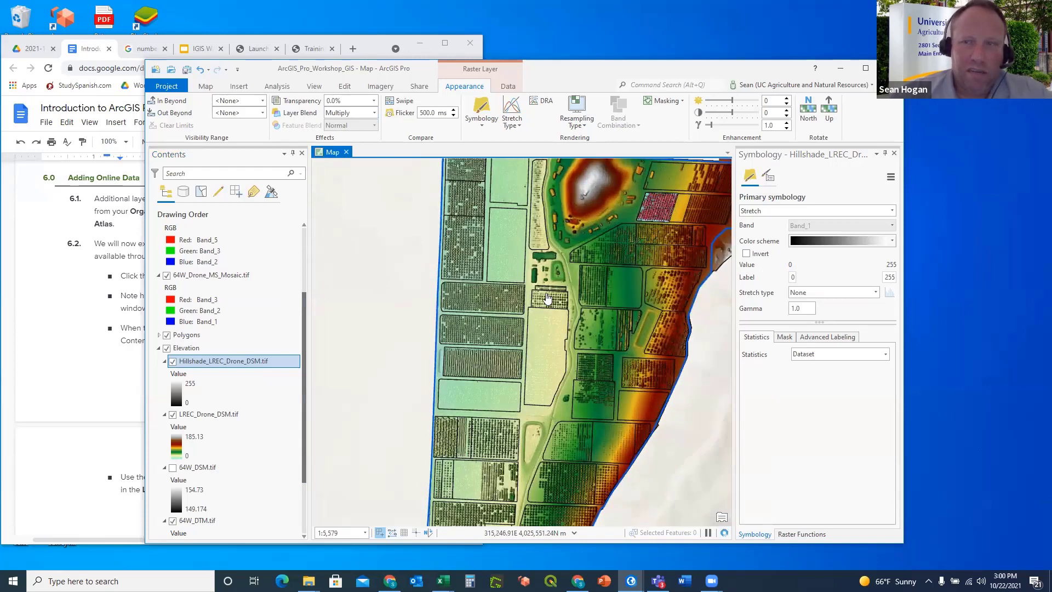
pyautogui.scroll(-1, 571, 267)
pyautogui.scroll(1, 598, 257)
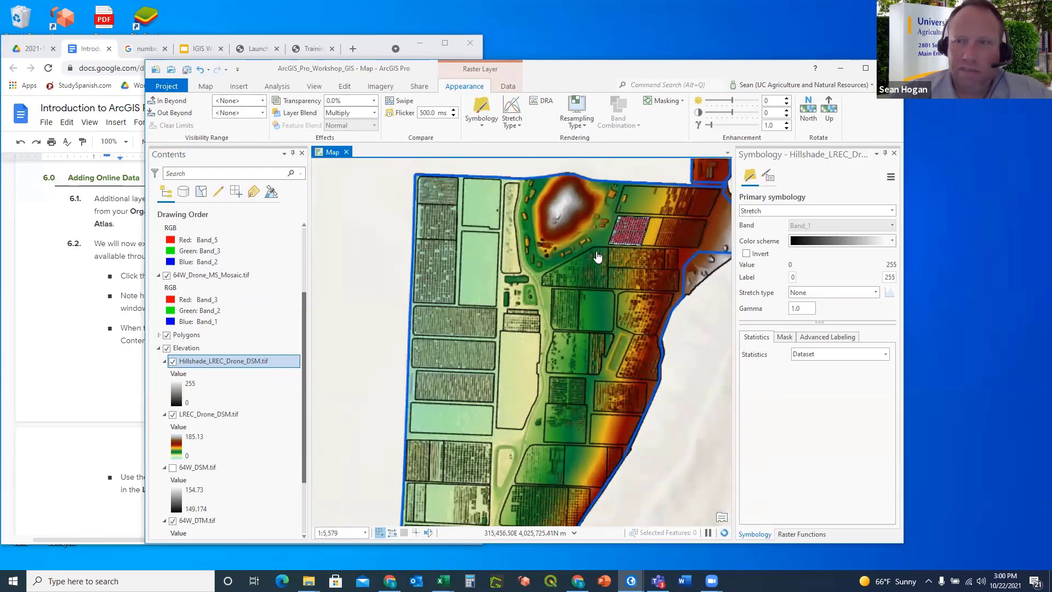
pyautogui.scroll(-2, 596, 259)
pyautogui.moveTo(640, 257); pyautogui.dragTo(593, 274)
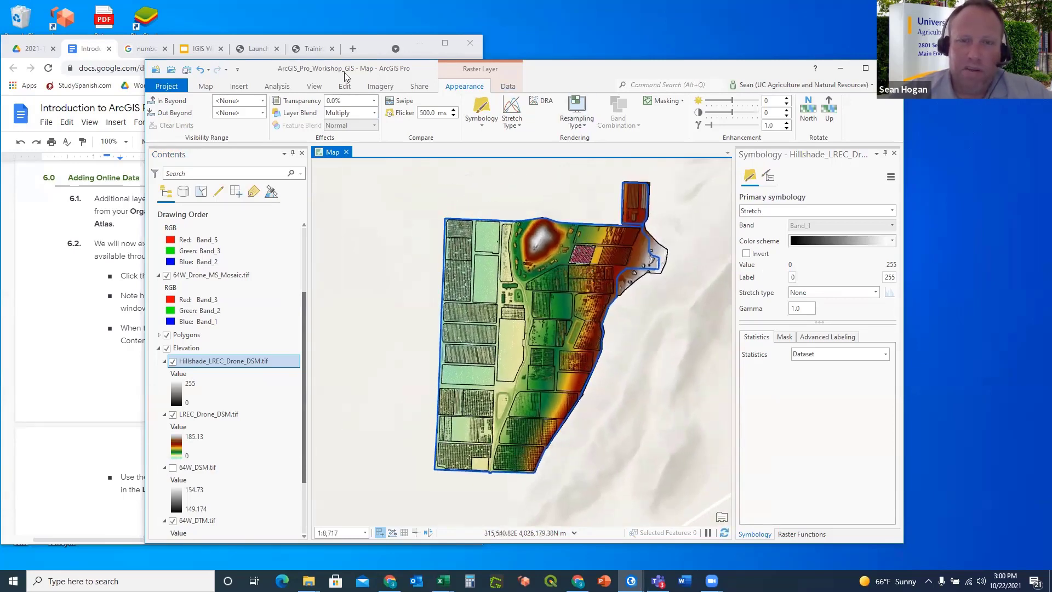
# Collapse the Elevation group in the layer list and save the project.
pyautogui.click(380, 90)
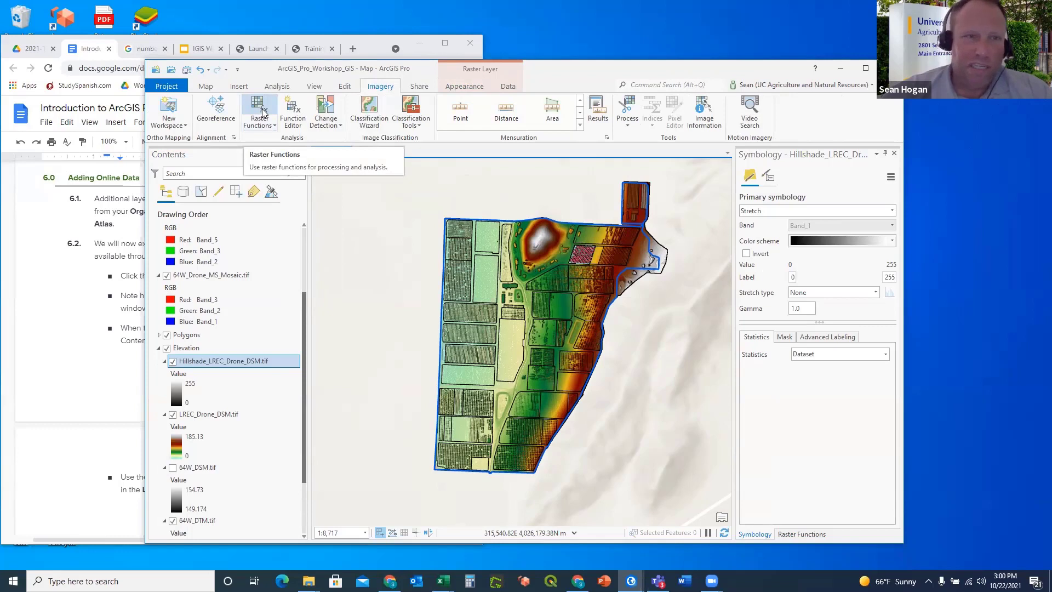
pyautogui.click(159, 348)
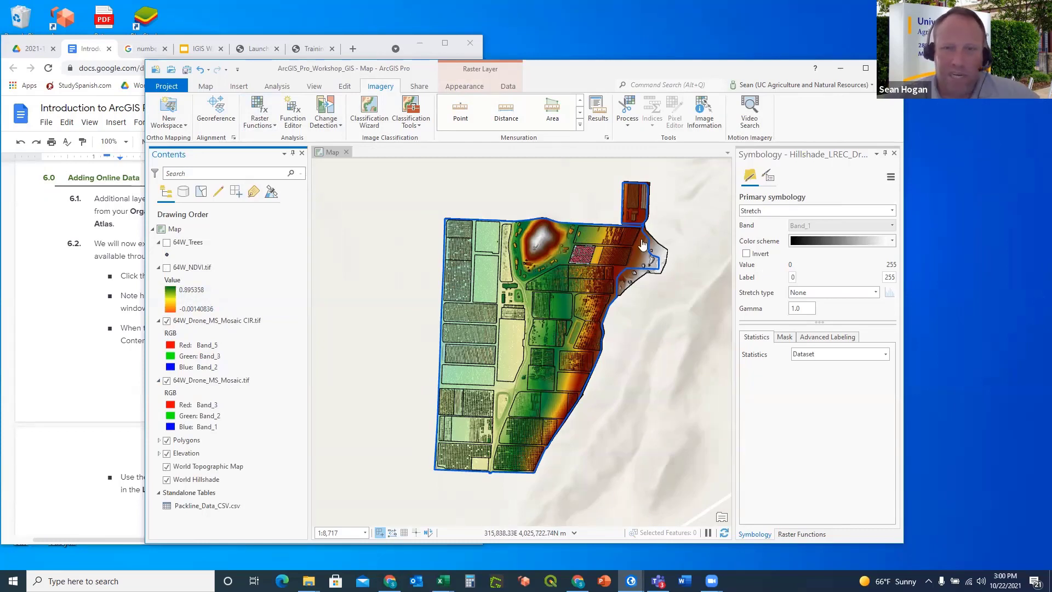
pyautogui.click(185, 70)
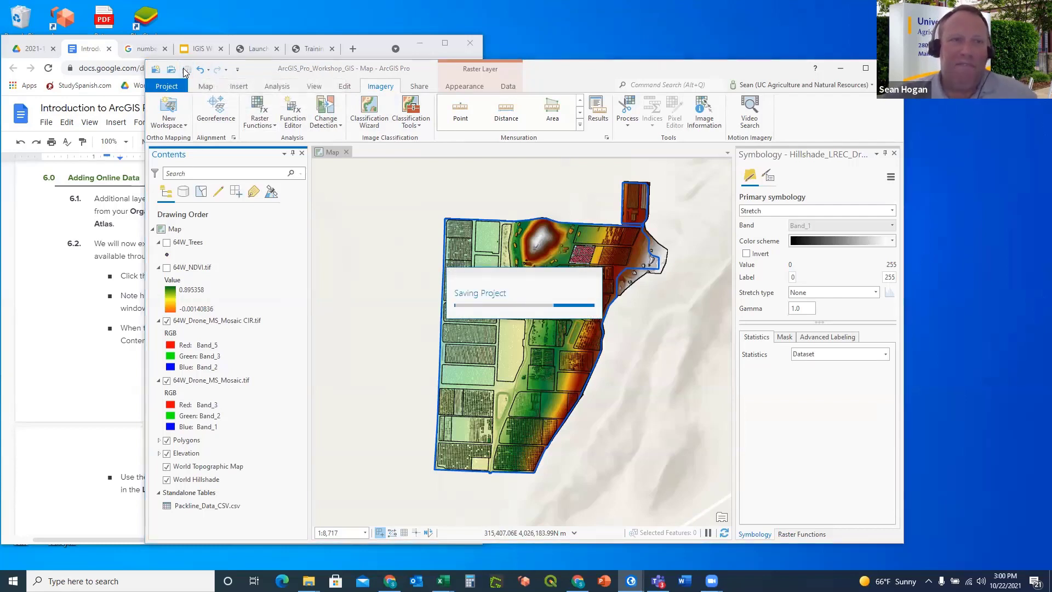
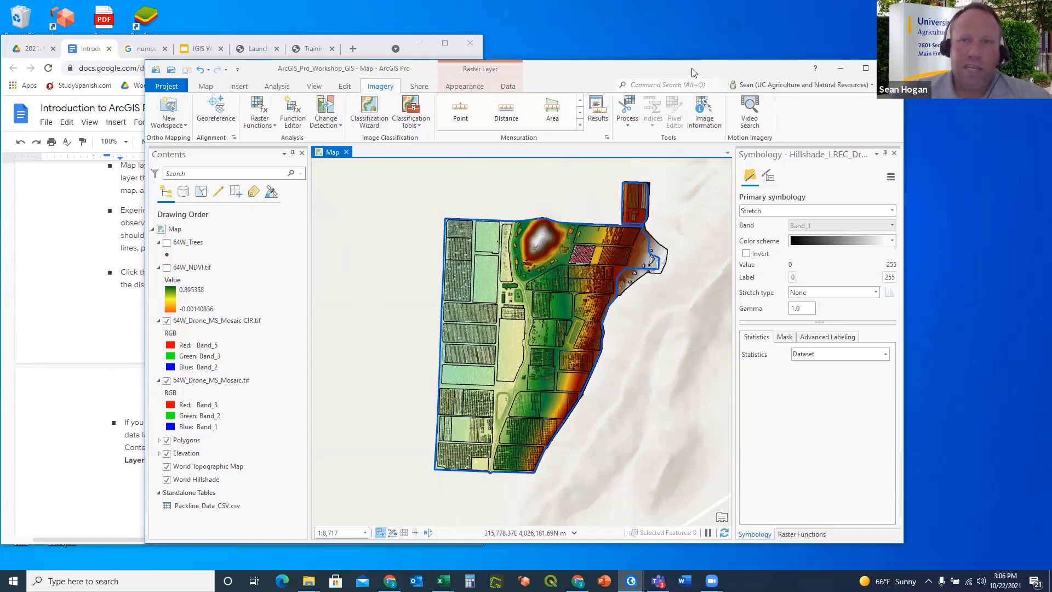
# Open the Catalog view to list the project's items.
pyautogui.moveTo(563, 75); pyautogui.dragTo(548, 70)
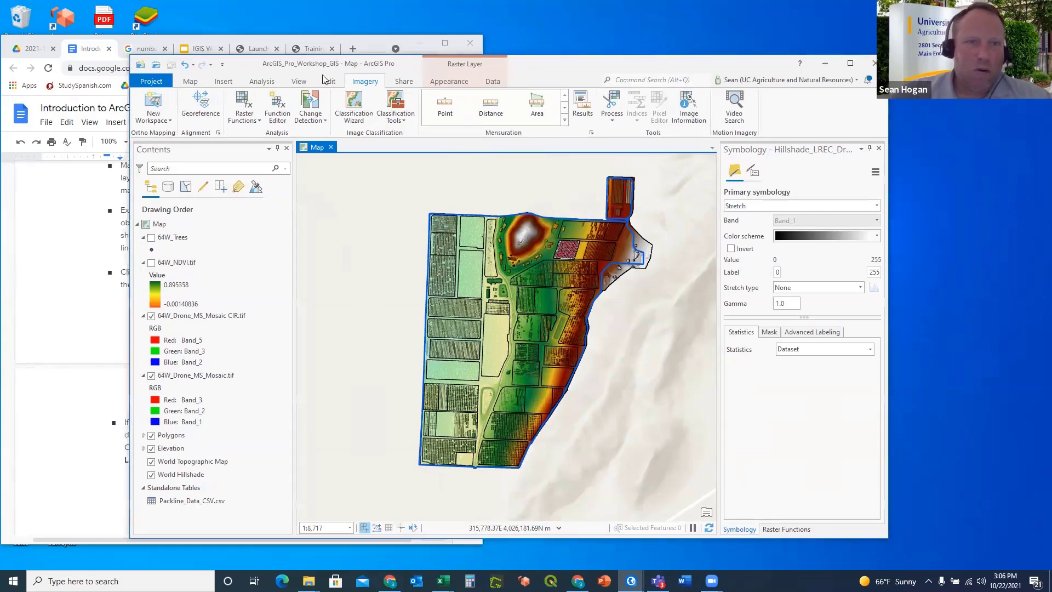
pyautogui.click(192, 82)
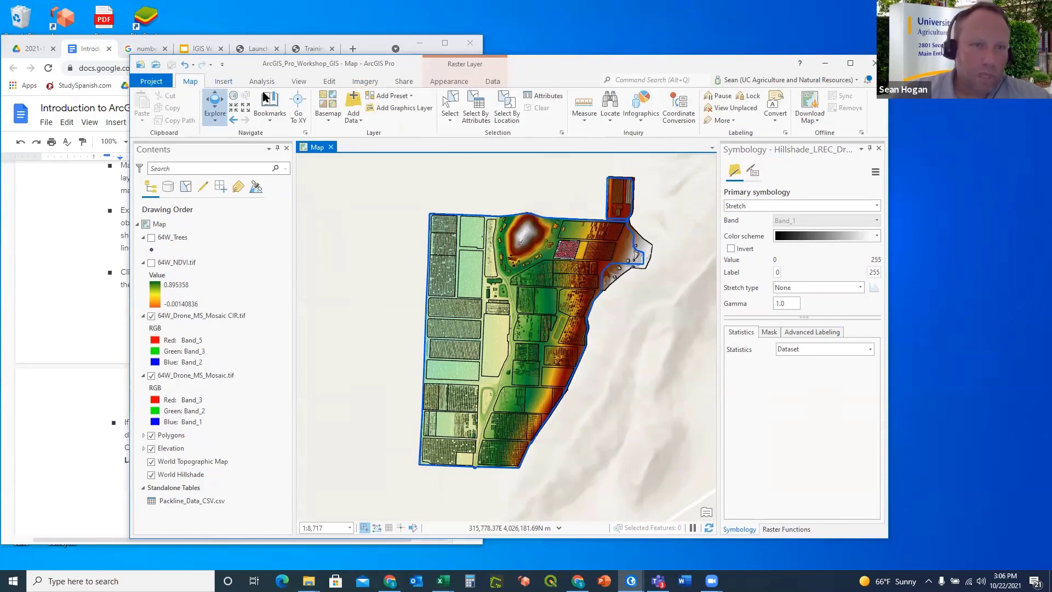
pyautogui.click(299, 83)
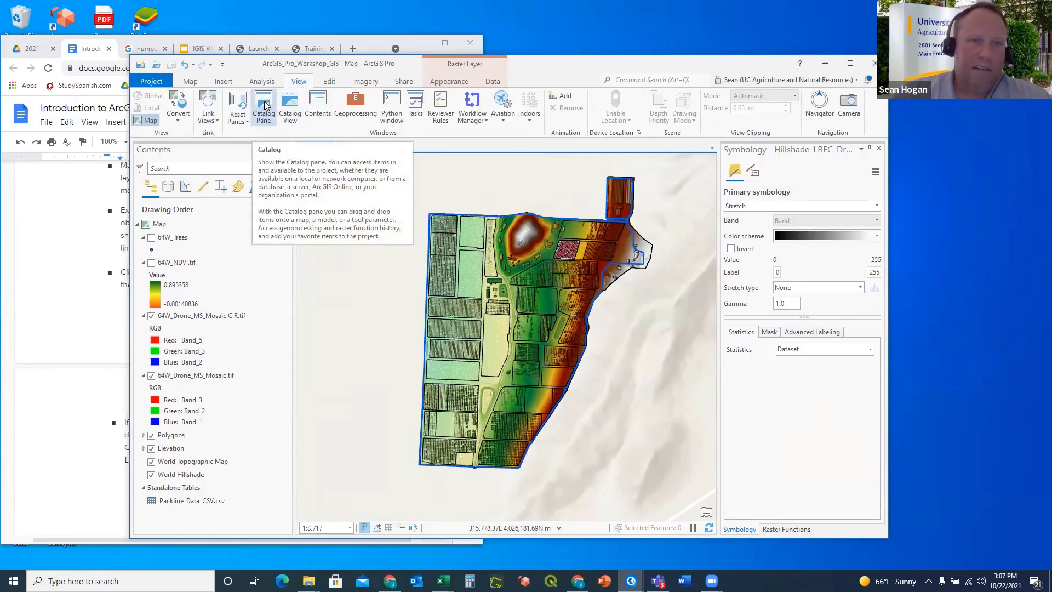
pyautogui.click(291, 113)
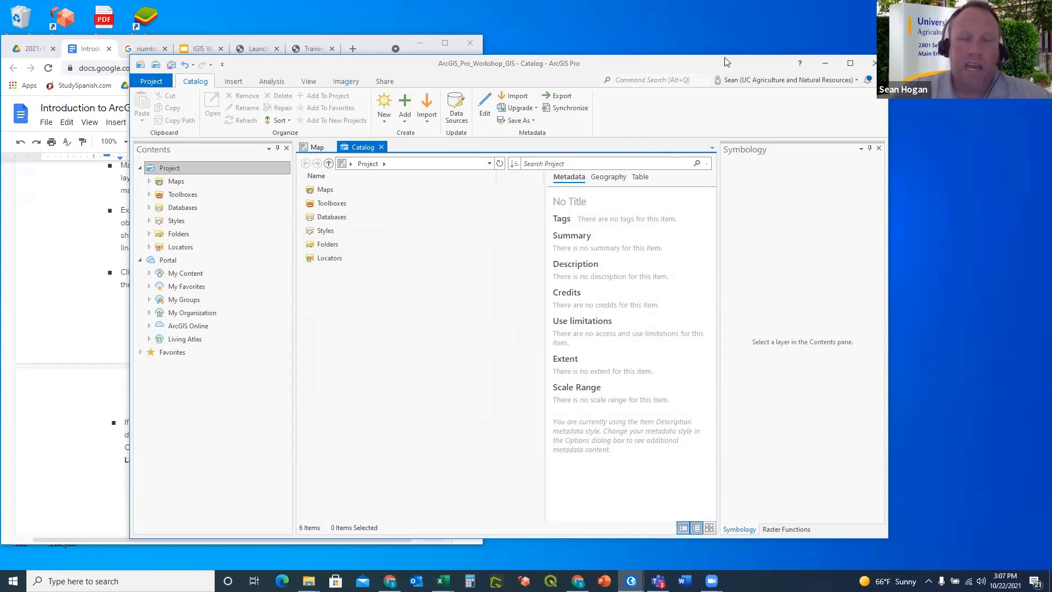
pyautogui.click(828, 64)
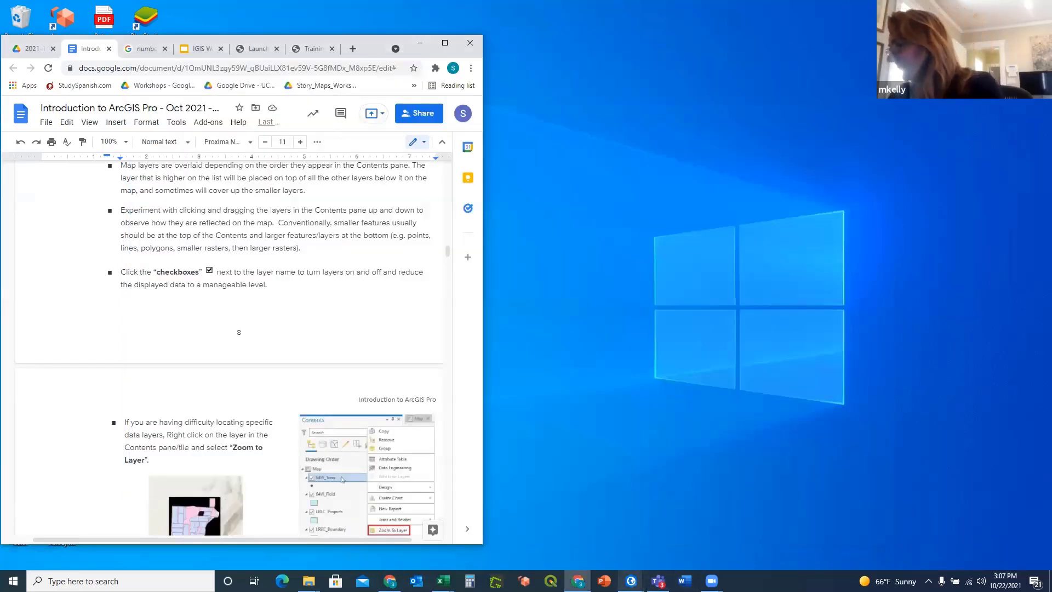
pyautogui.click(631, 581)
pyautogui.click(677, 536)
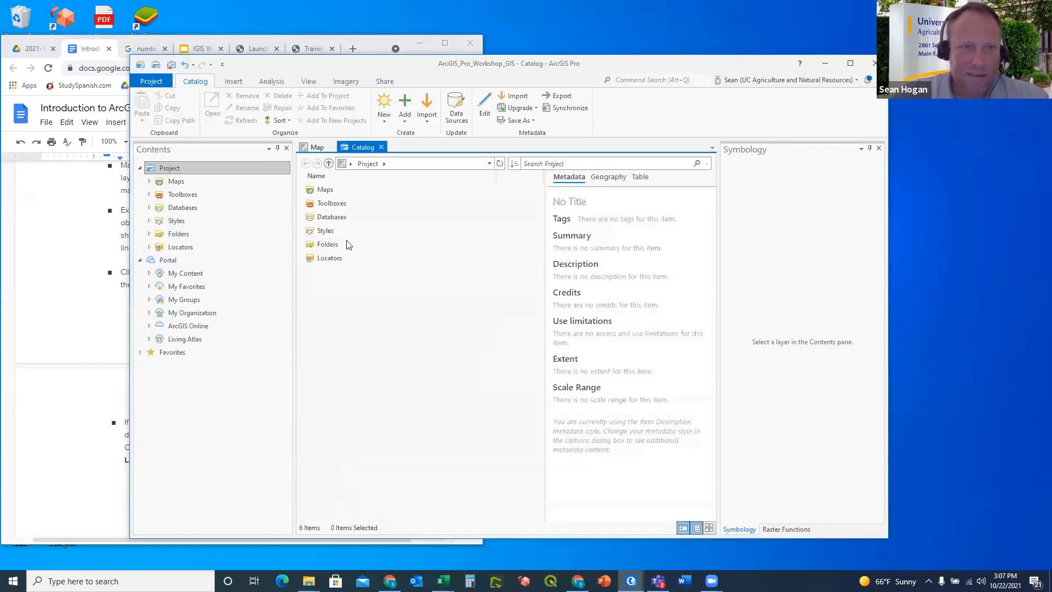
# Return to the map view and move the Elevation group directly below 64W_Trees, above 64W_NDVI.tif.
pyautogui.click(315, 147)
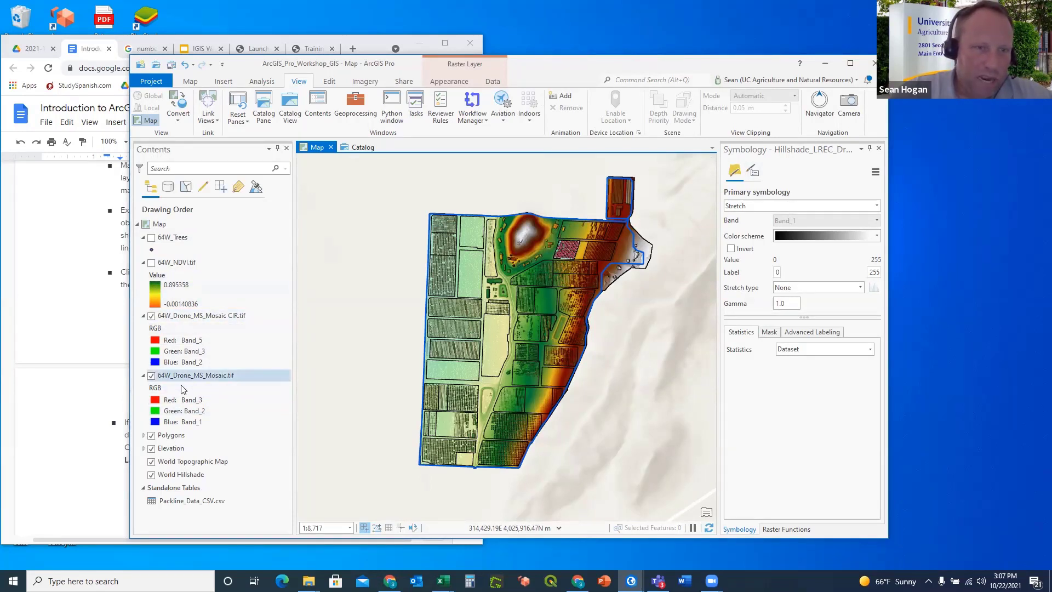
pyautogui.click(163, 449)
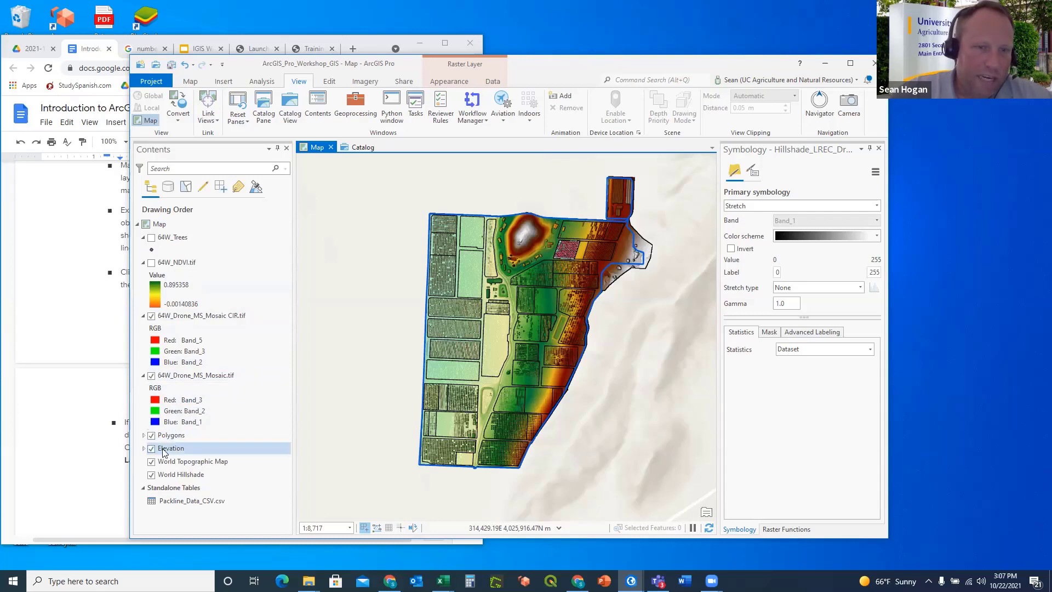
pyautogui.moveTo(163, 450); pyautogui.dragTo(177, 263)
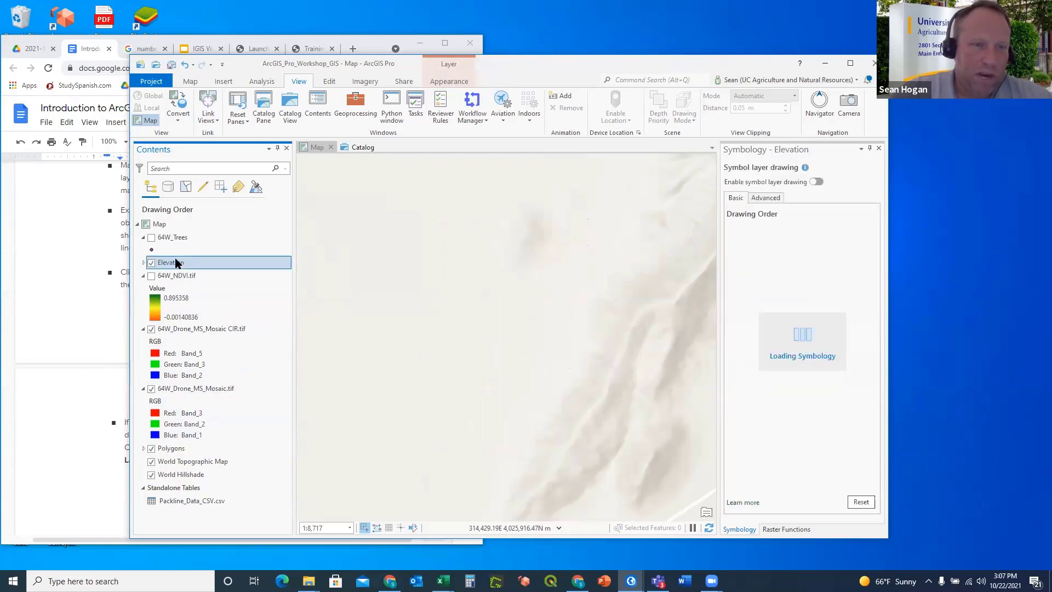
# Remove the Hillshade_LREC_Drone_DSM.tif layer from the Elevation group and show the mask settings of LREC_Drone_DSM.tif.
pyautogui.click(144, 263)
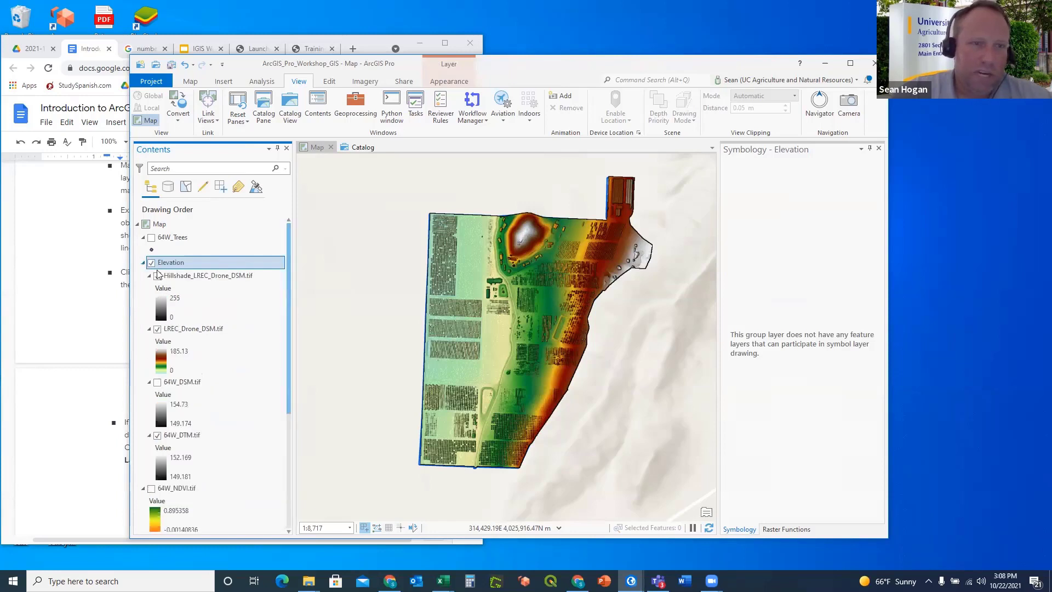
pyautogui.click(157, 276)
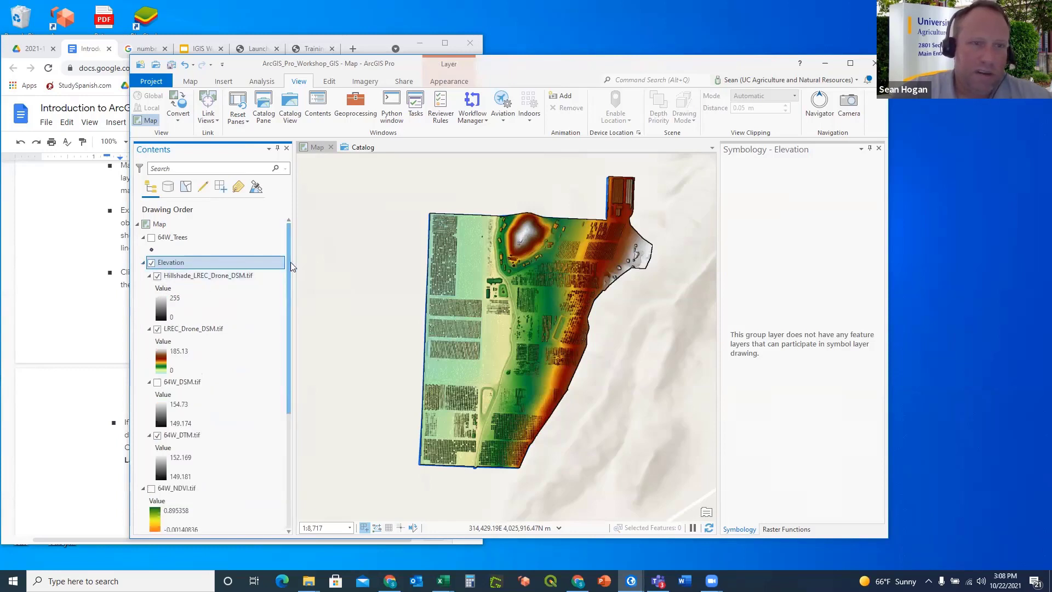
pyautogui.rightClick(194, 278)
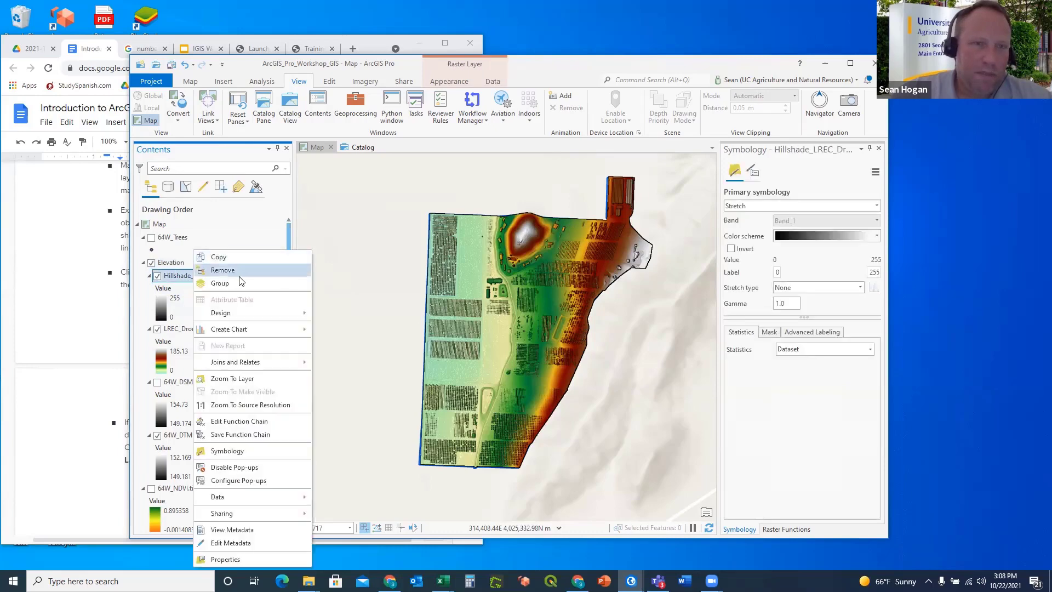
pyautogui.click(237, 272)
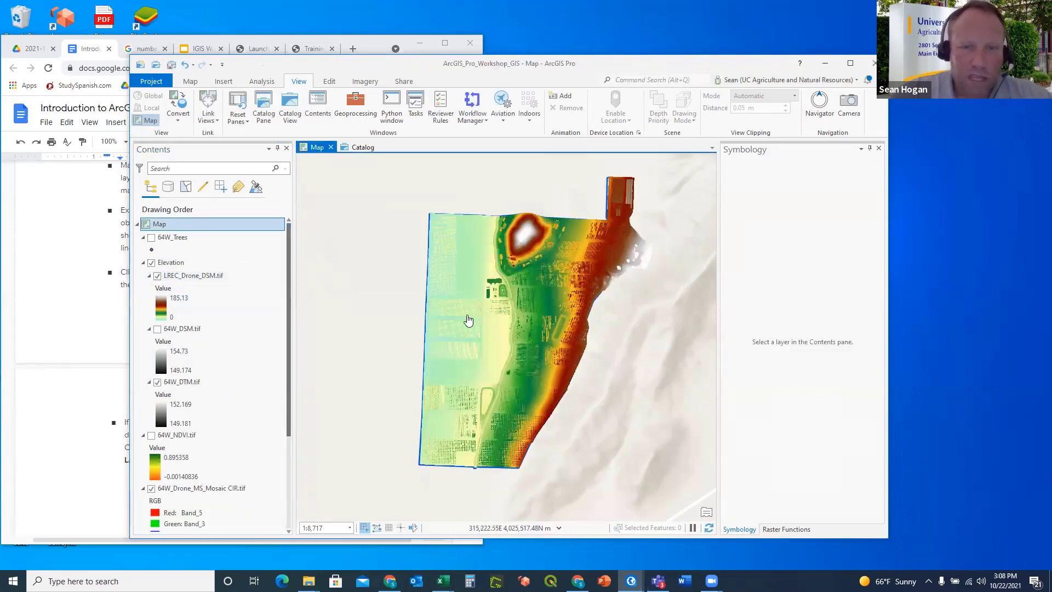
pyautogui.click(164, 307)
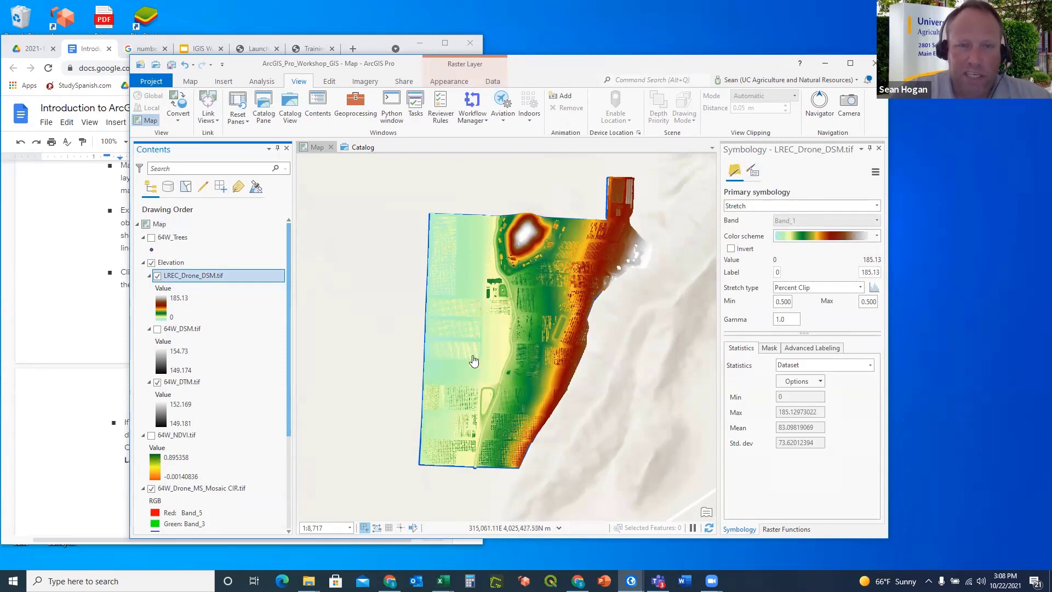
pyautogui.click(777, 351)
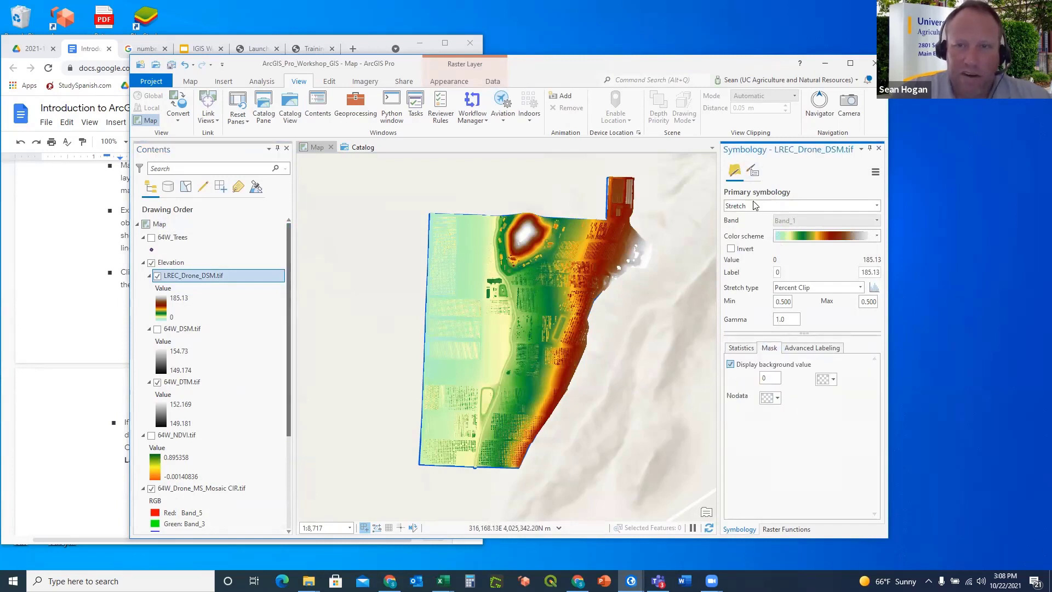
# Create a new Multidirectional hillshade layer from LREC_Drone_DSM.tif using the Hillshade raster function.
pyautogui.click(365, 82)
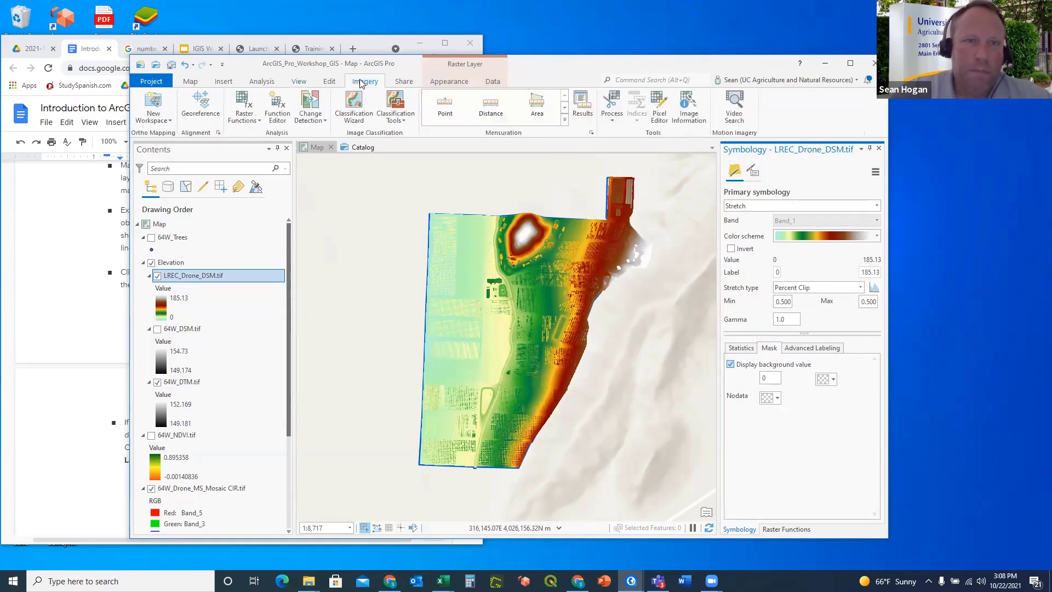
pyautogui.click(241, 103)
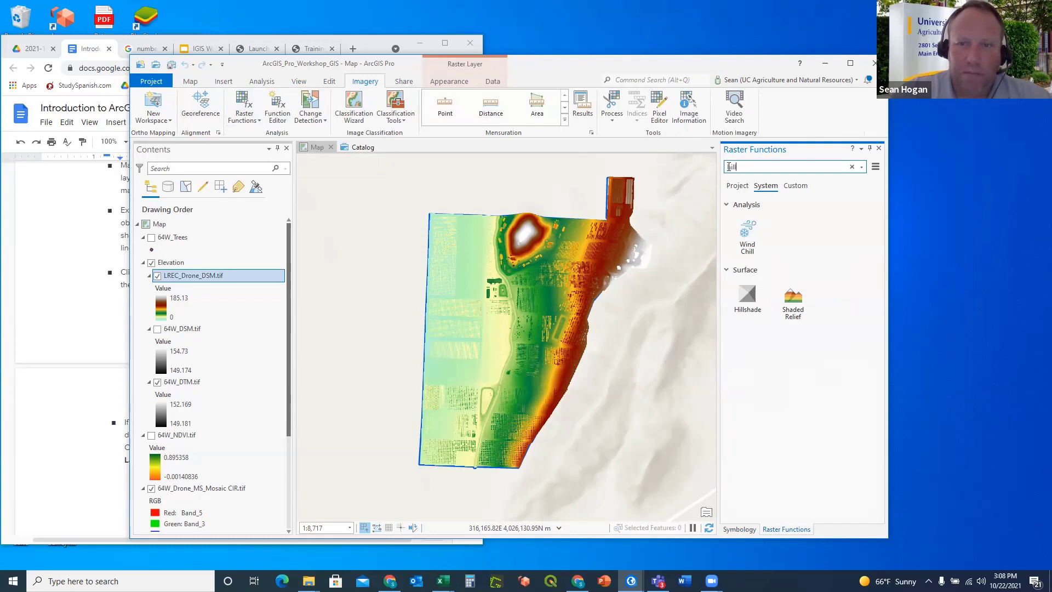
pyautogui.click(748, 294)
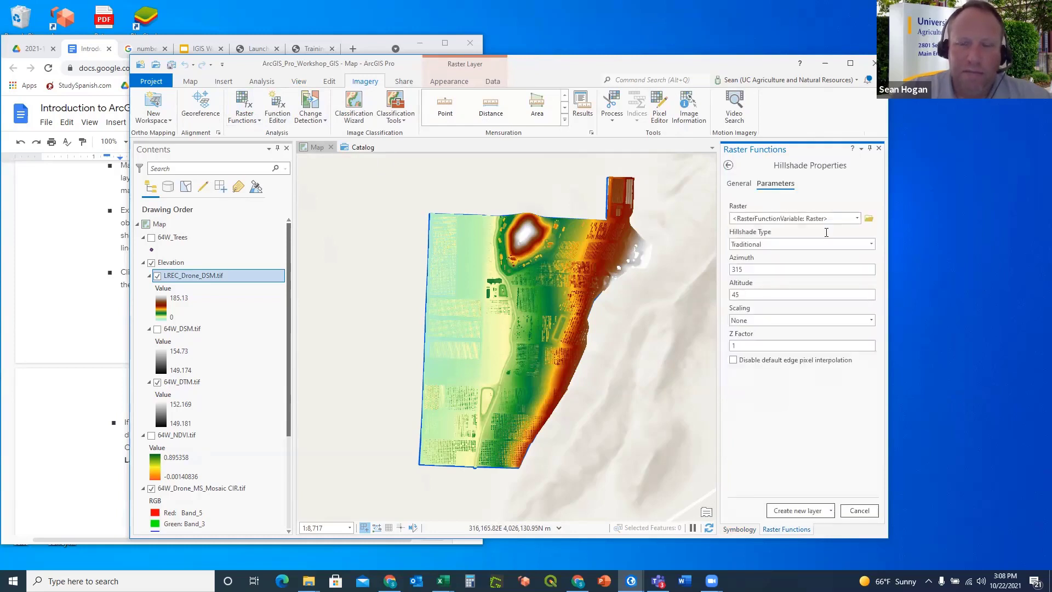
pyautogui.click(857, 219)
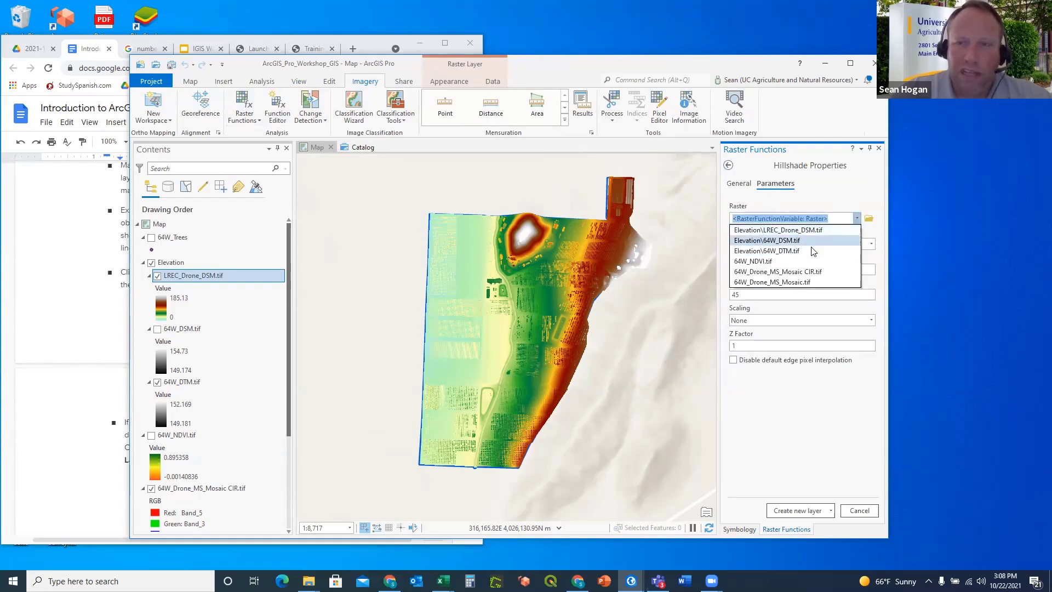
pyautogui.click(779, 231)
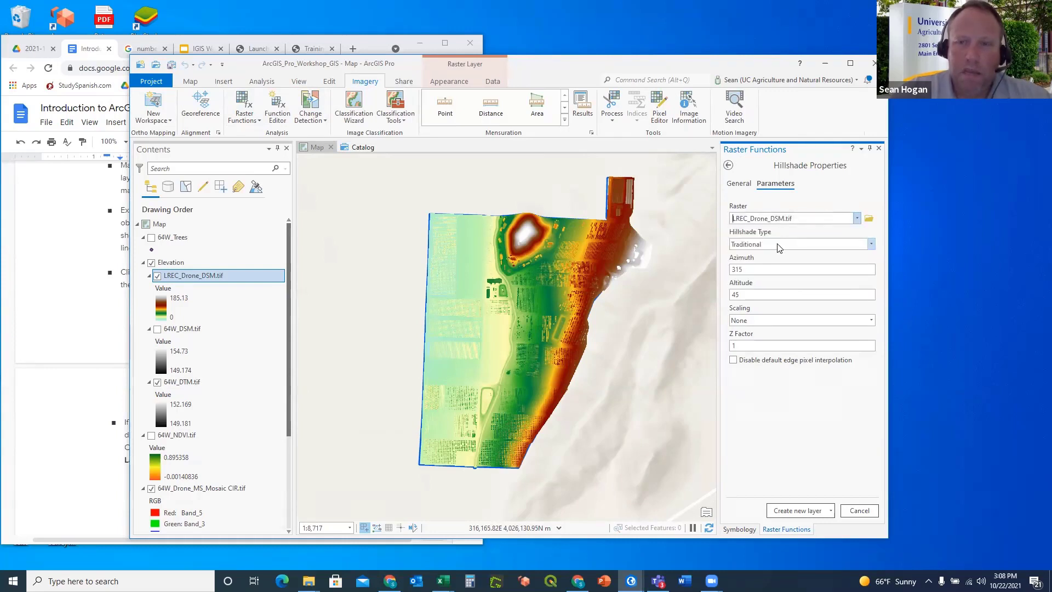
pyautogui.click(779, 248)
pyautogui.click(761, 270)
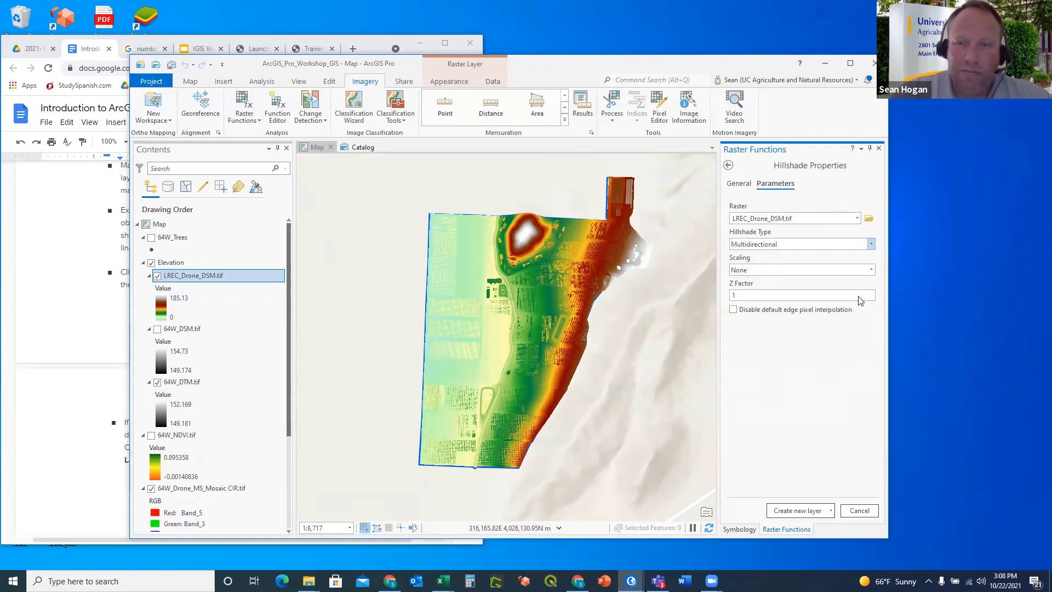
pyautogui.click(798, 511)
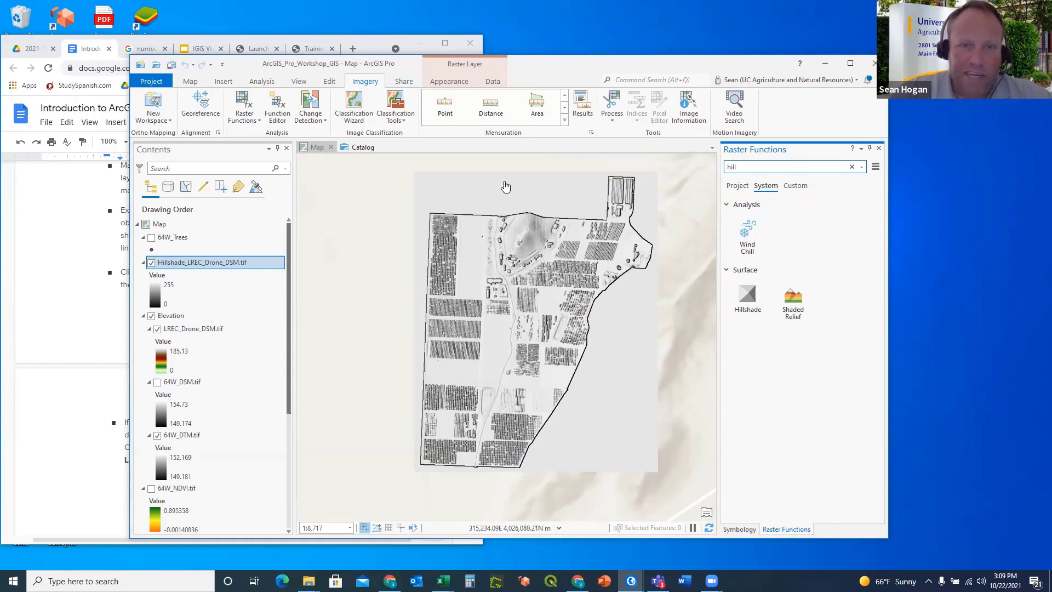
# Identify the pixel value of the hillshade's gray background and mask out background value 228 in that layer.
pyautogui.click(491, 196)
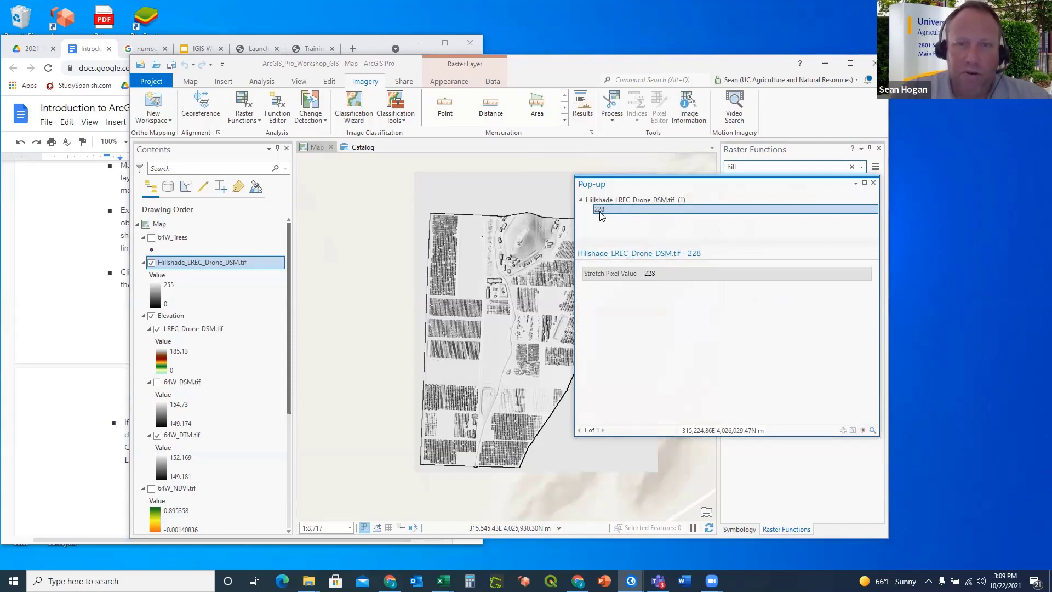
pyautogui.click(874, 183)
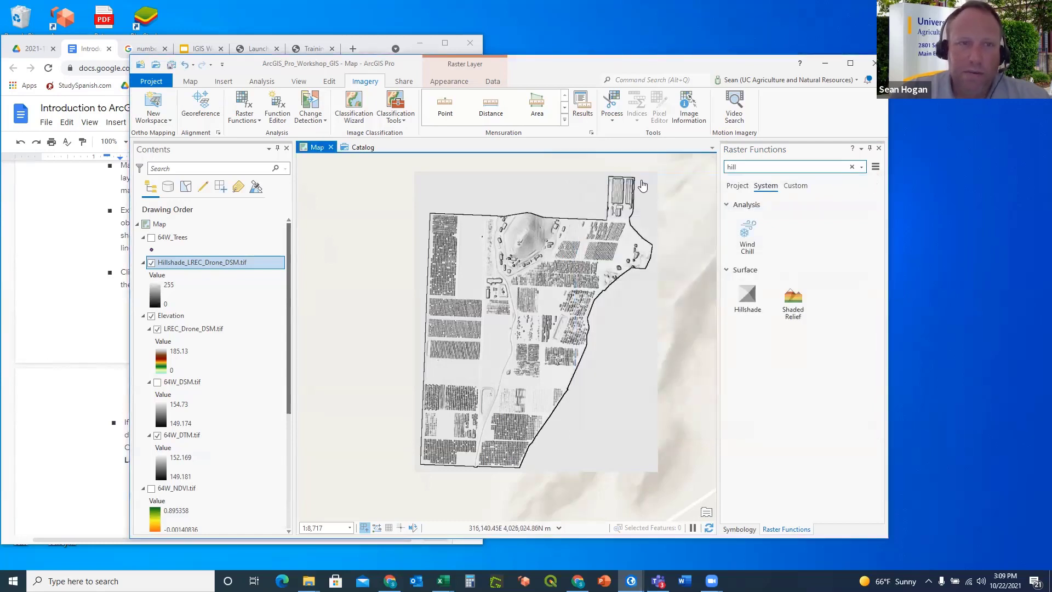
pyautogui.click(195, 266)
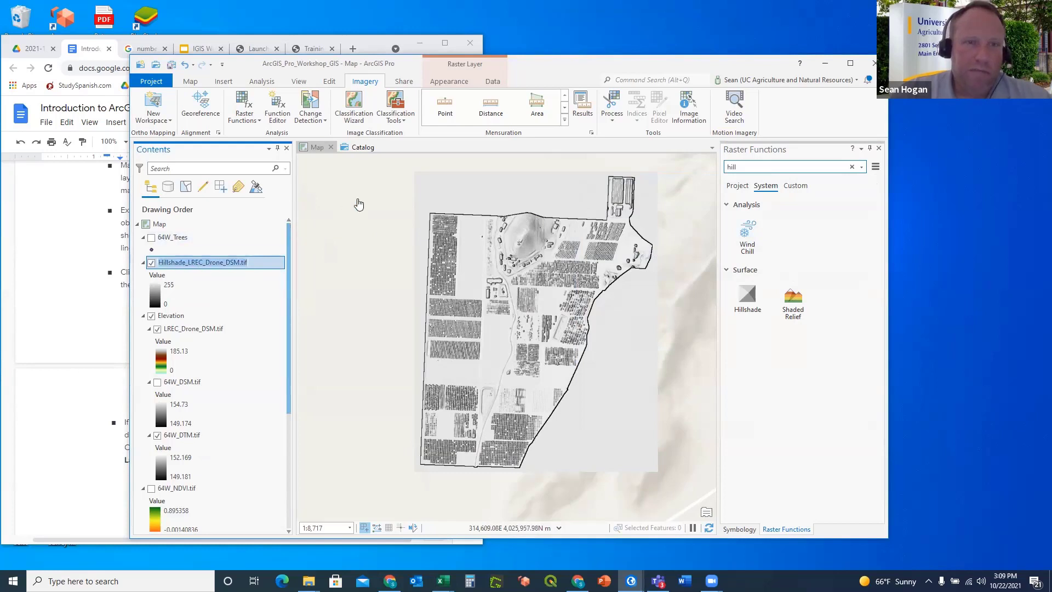
pyautogui.click(448, 82)
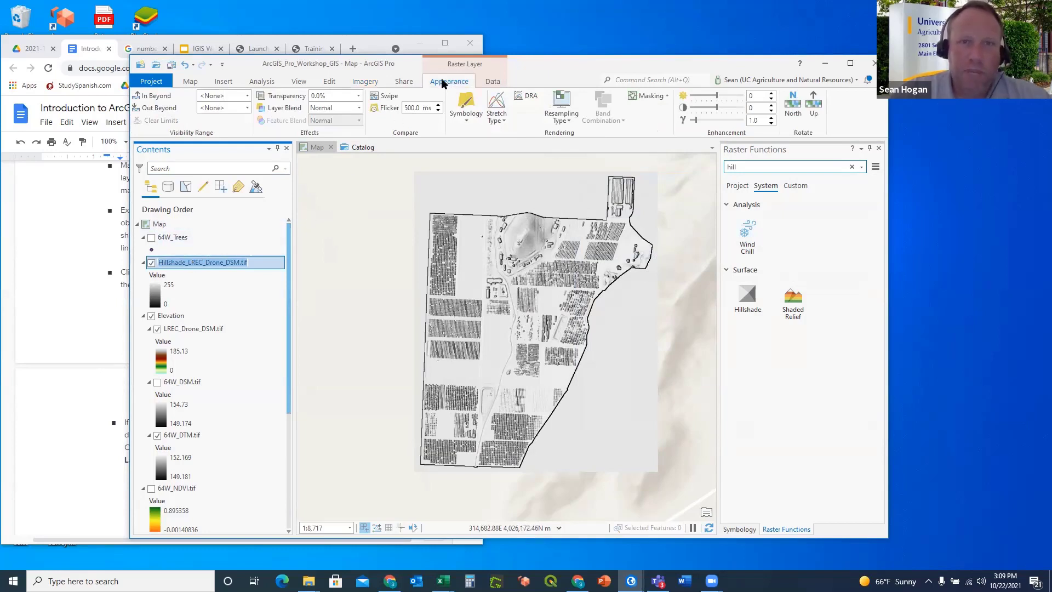
pyautogui.click(465, 106)
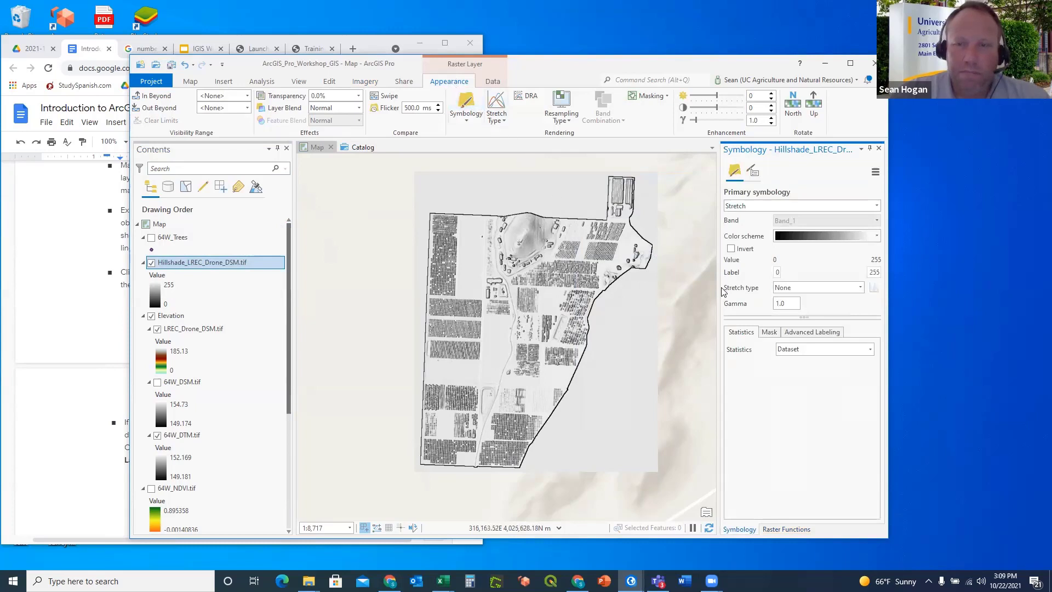
pyautogui.click(770, 333)
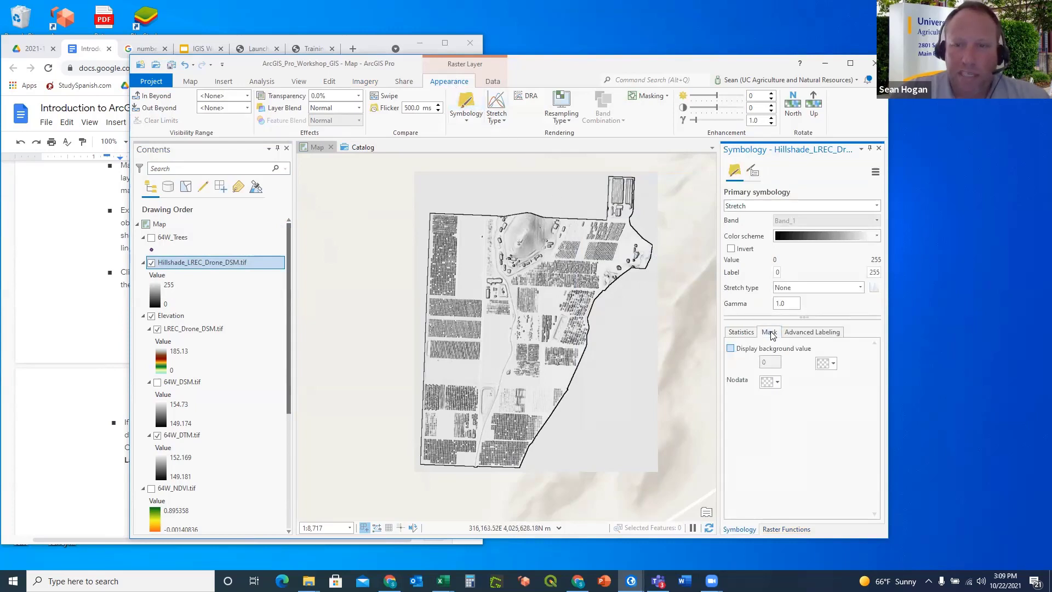
pyautogui.click(731, 349)
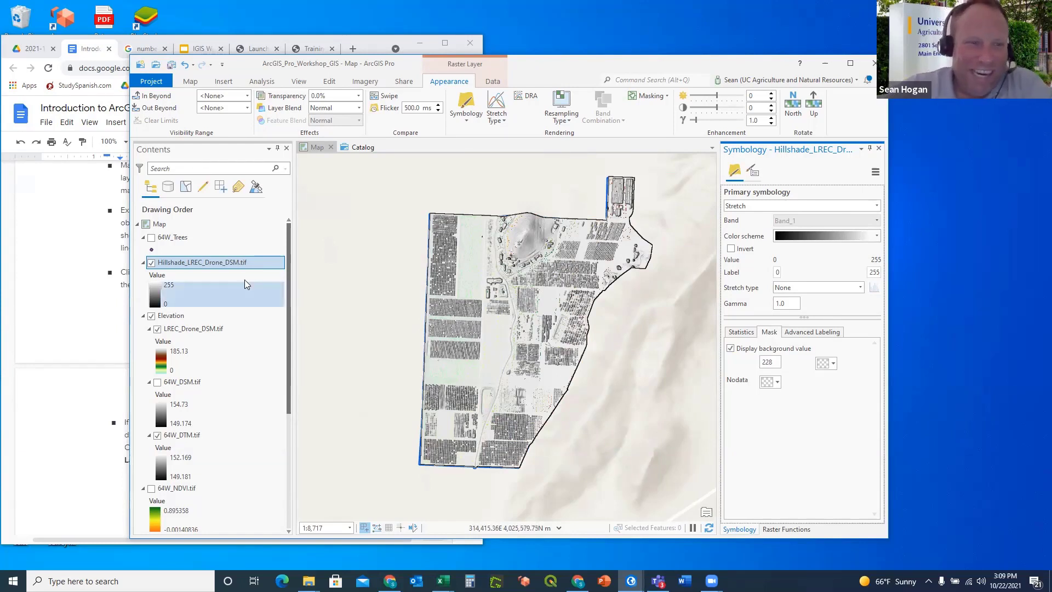
# Move the hillshade layer into the Elevation group above LREC_Drone_DSM.tif and set its layer blend to Multiply.
pyautogui.moveTo(189, 262); pyautogui.dragTo(193, 328)
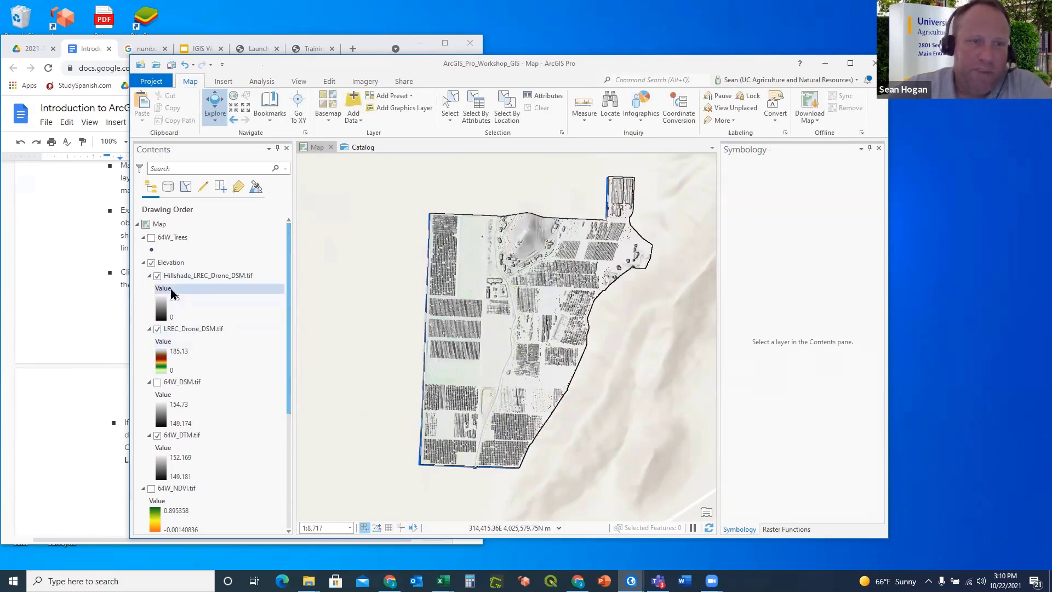
pyautogui.click(202, 279)
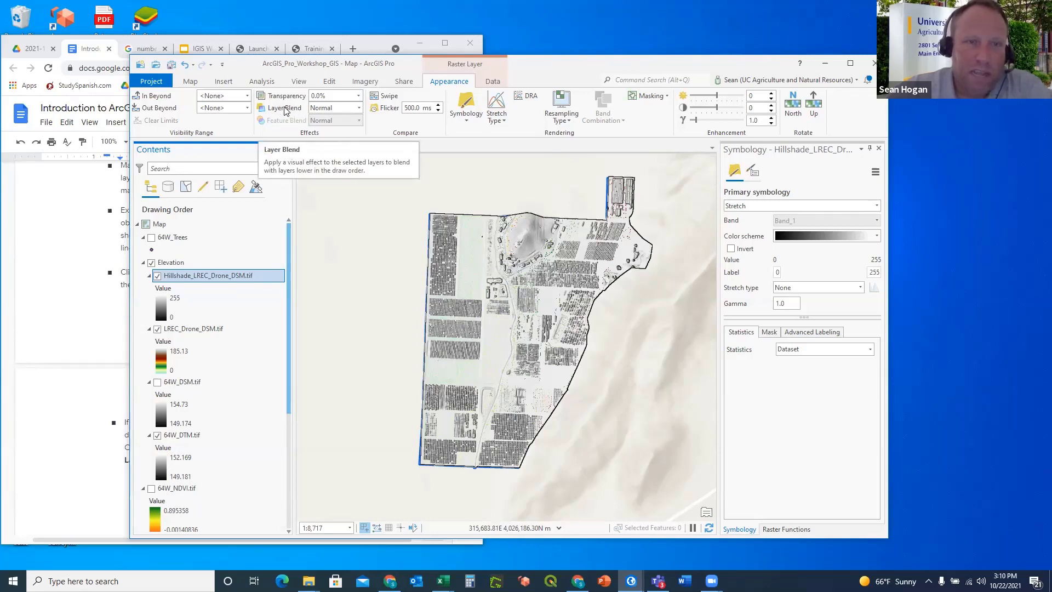
pyautogui.click(360, 109)
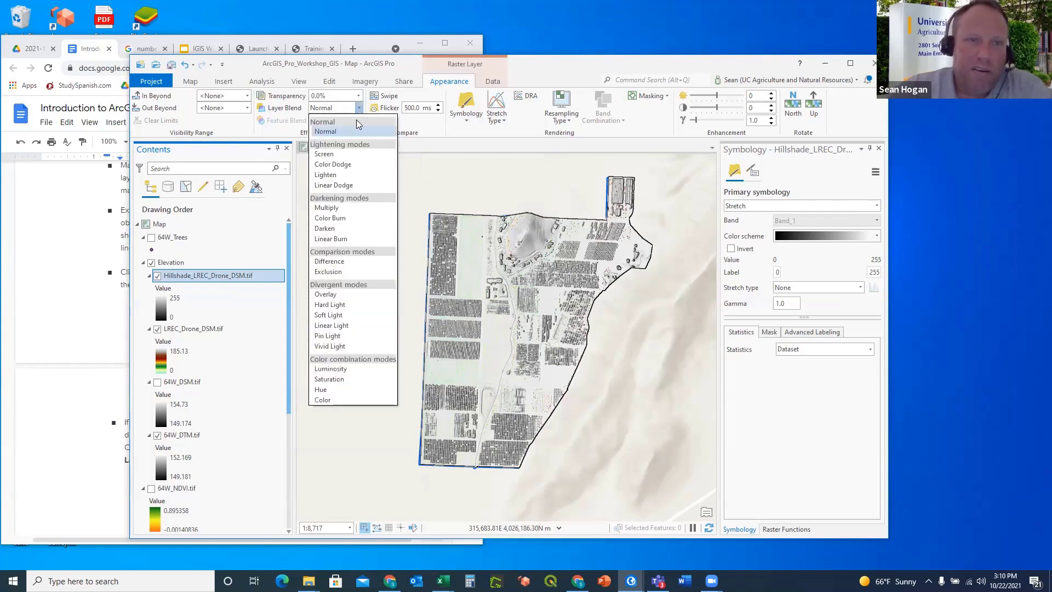
pyautogui.click(330, 211)
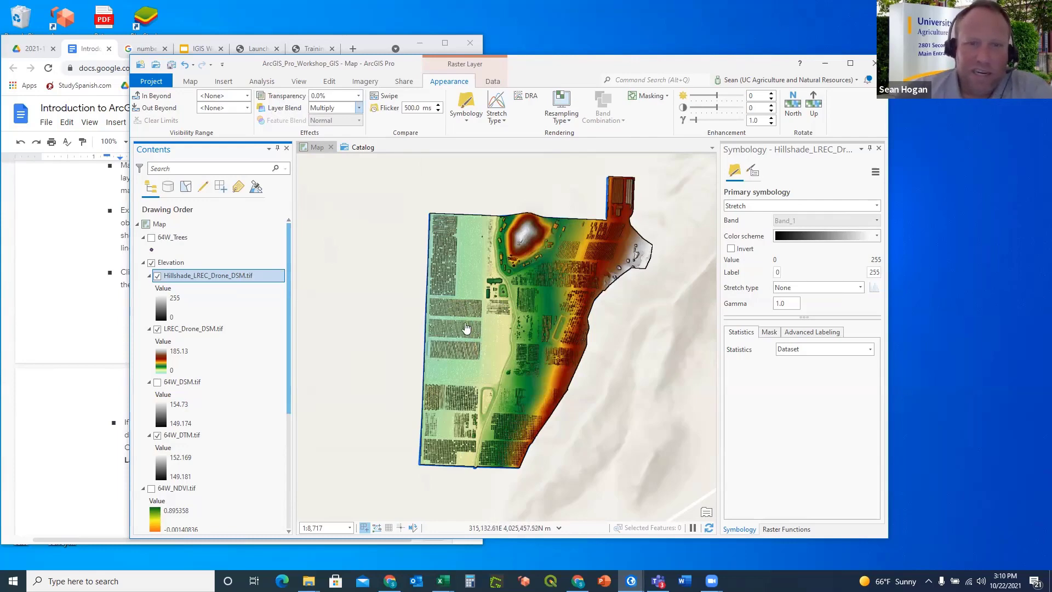
# Examine the blended relief around the hill and nearby structures up close, and return to the whole site.
pyautogui.scroll(3, 521, 264)
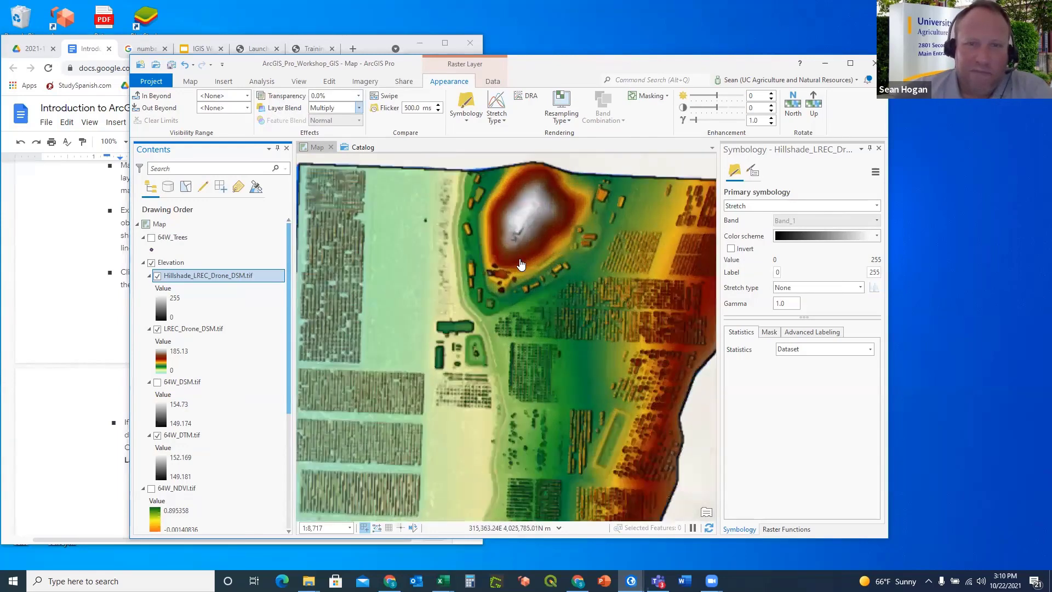
pyautogui.scroll(2, 510, 285)
pyautogui.scroll(3, 392, 301)
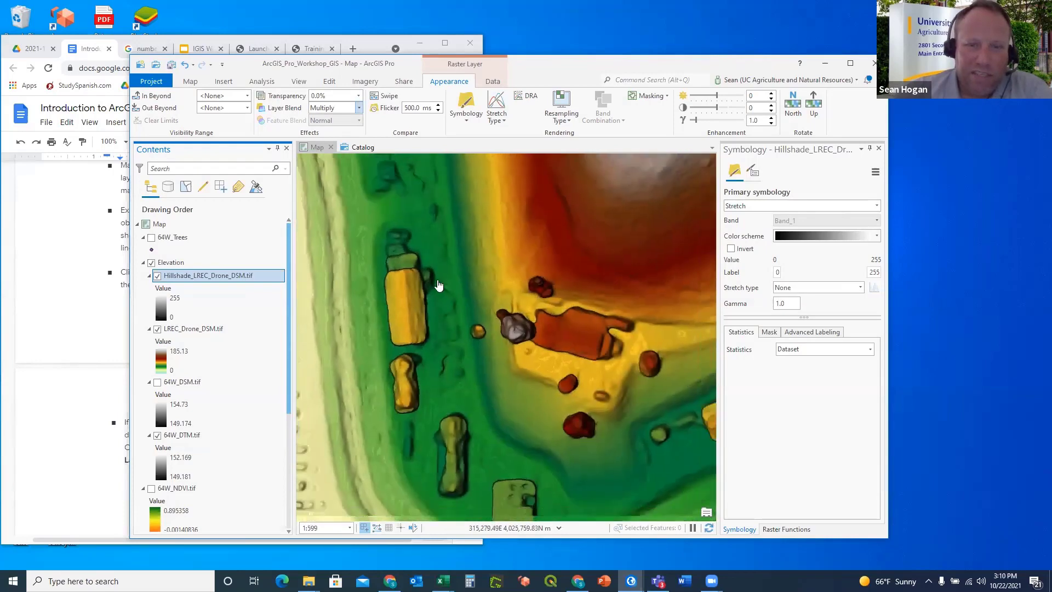
pyautogui.scroll(-4, 439, 285)
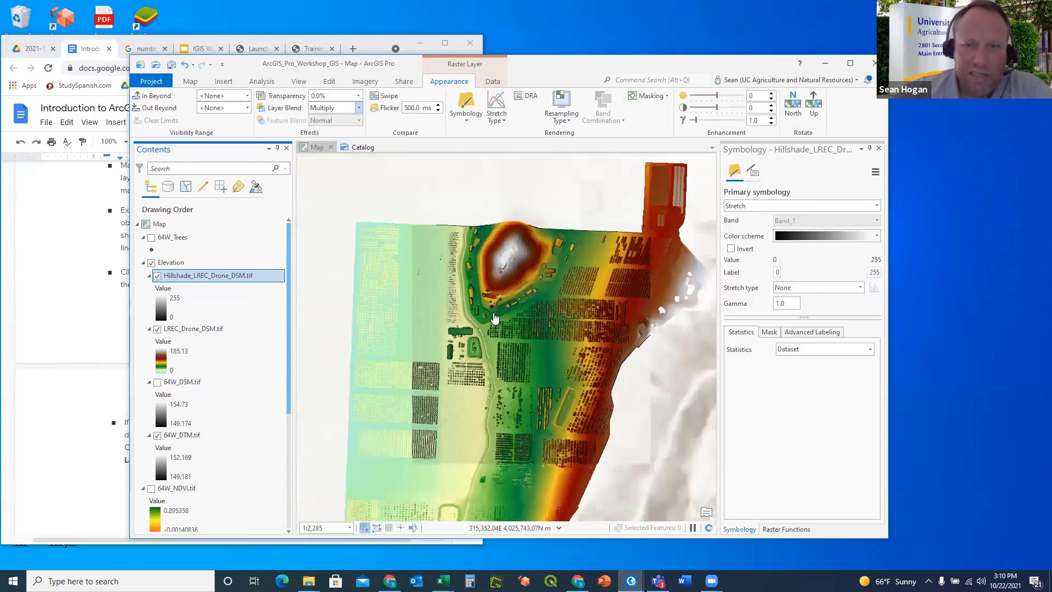
pyautogui.scroll(-4, 494, 321)
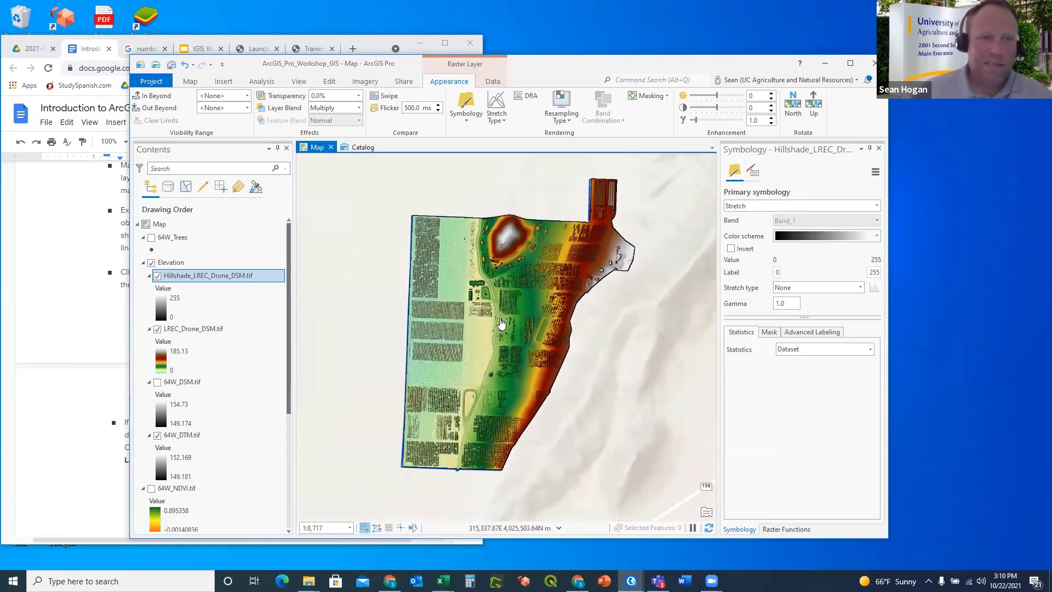
# Collapse the Elevation group and move it directly below Polygons, above World Topographic Map.
pyautogui.click(143, 264)
pyautogui.click(168, 265)
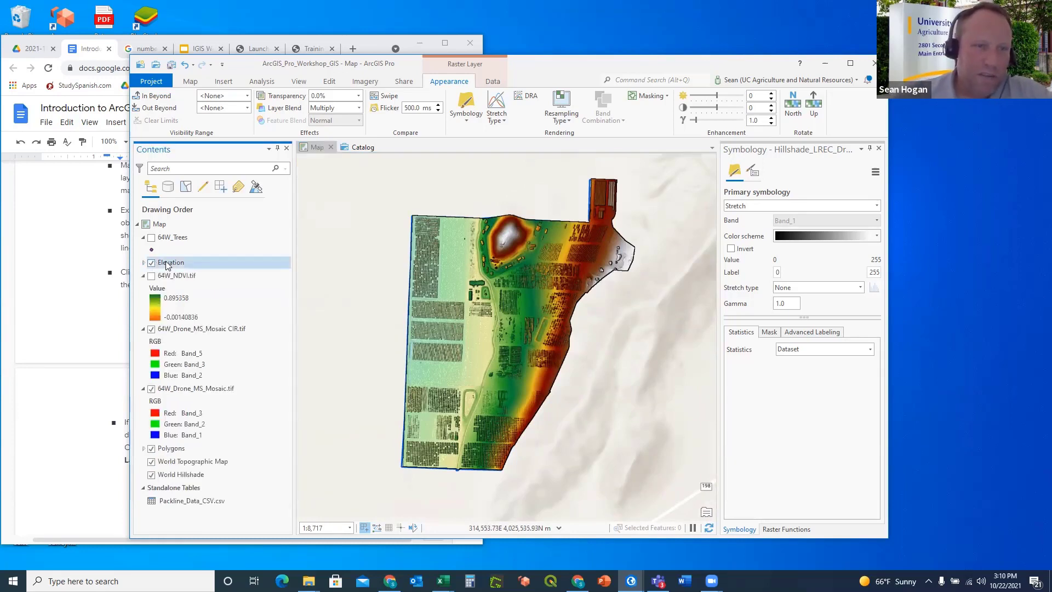
pyautogui.moveTo(168, 265); pyautogui.dragTo(167, 463)
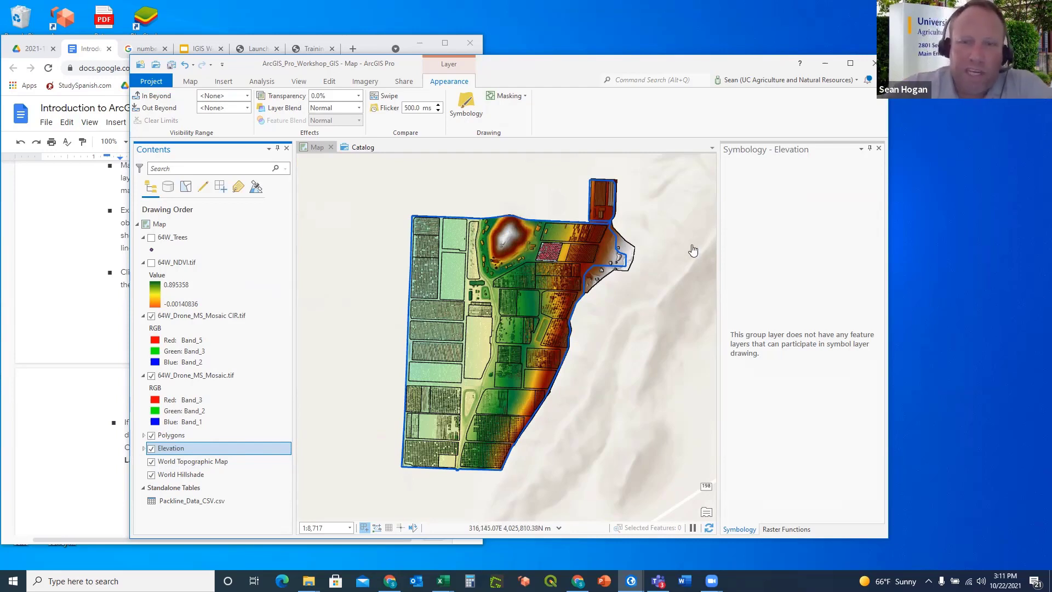
# Look through the available basemaps and change the map's basemap to Imagery Hybrid.
pyautogui.click(191, 82)
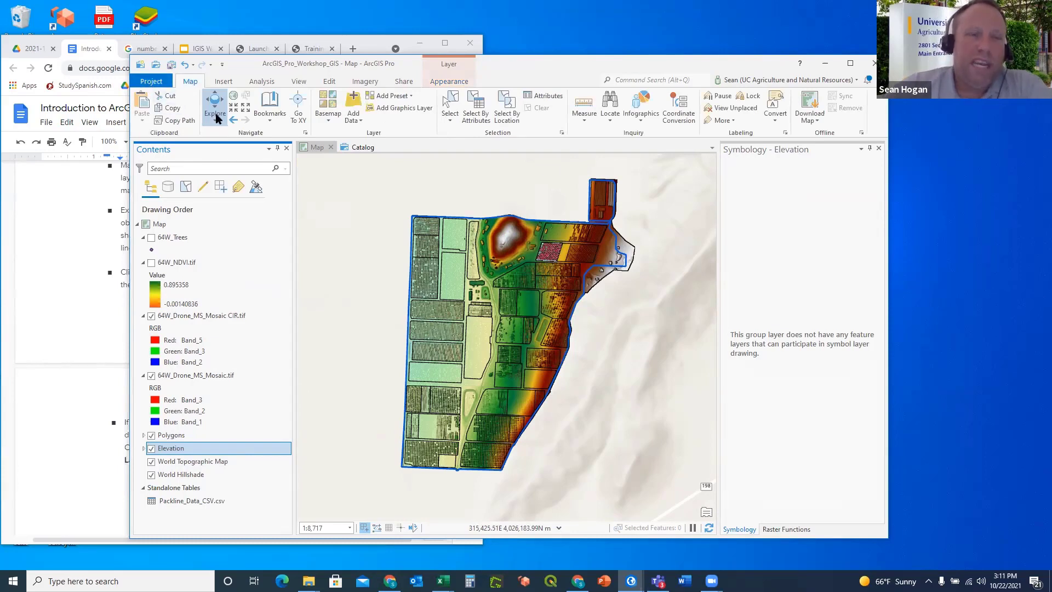
pyautogui.click(330, 121)
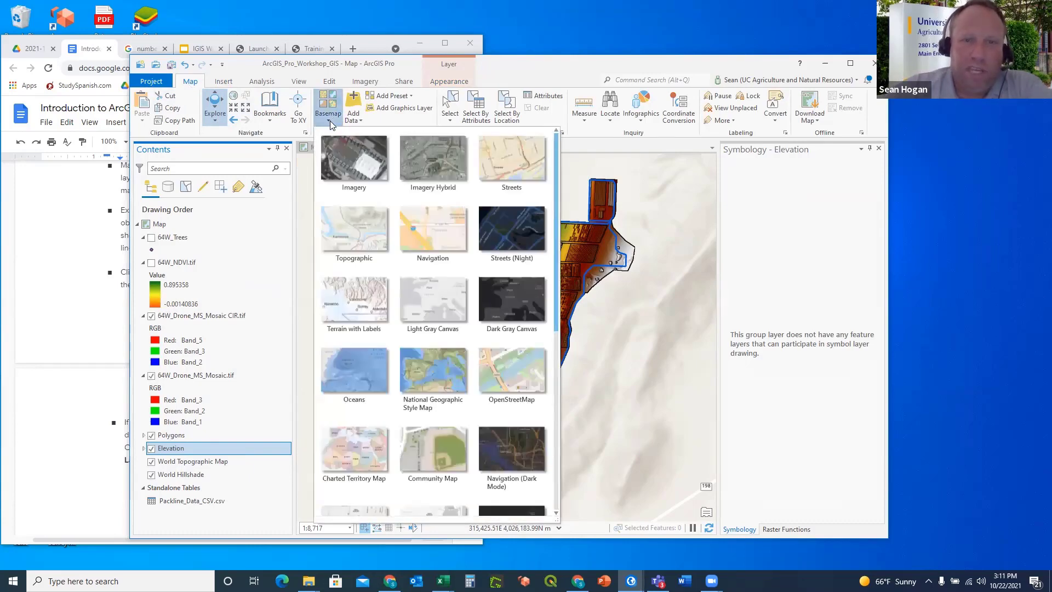
pyautogui.scroll(-3, 412, 320)
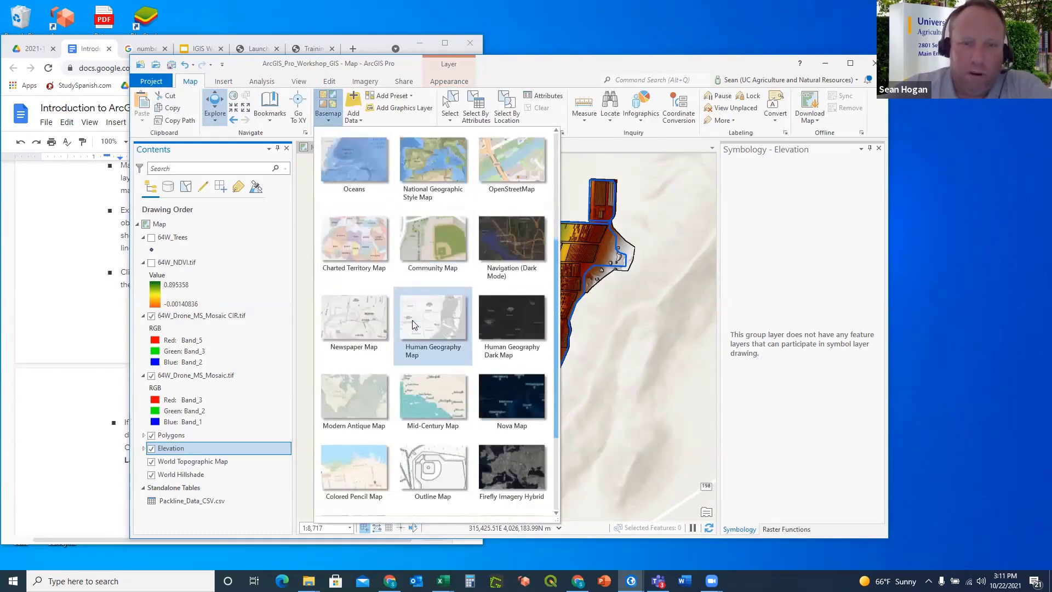
pyautogui.scroll(-2, 413, 325)
pyautogui.scroll(5, 413, 325)
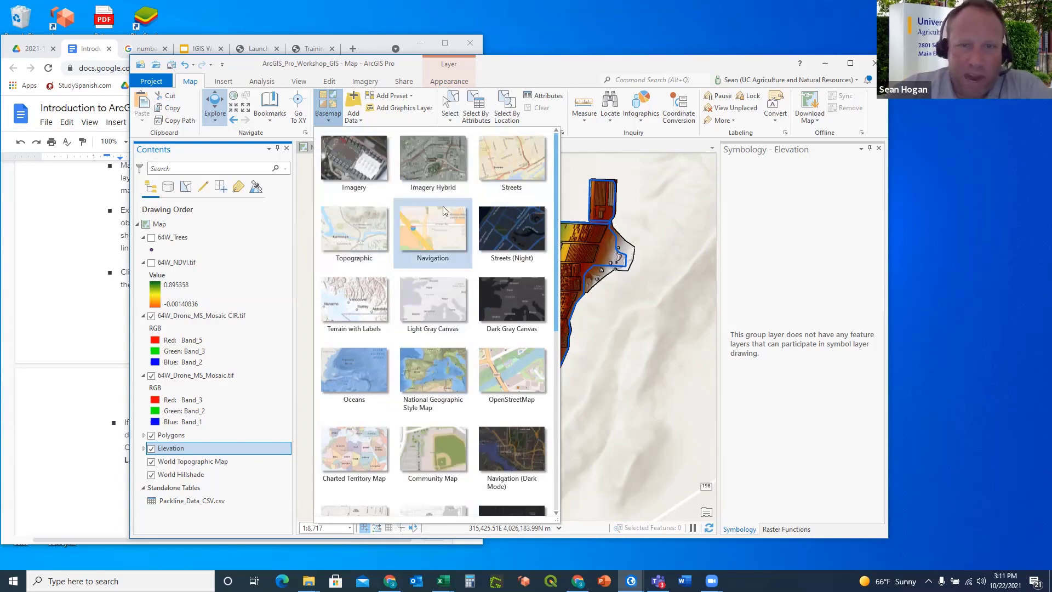
pyautogui.click(433, 166)
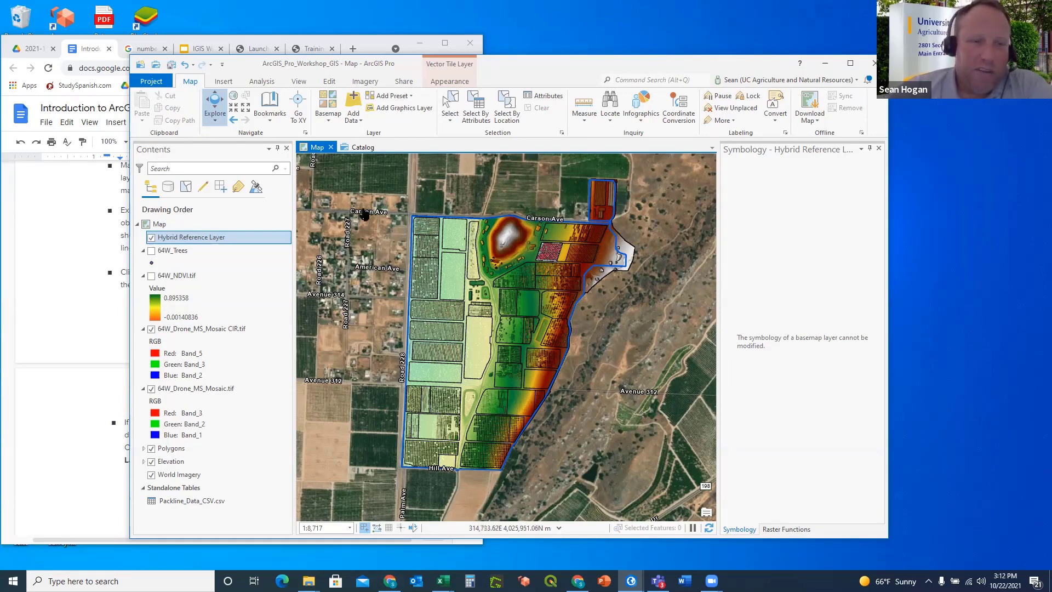
# Change the map's basemap from imagery to Topographic.
pyautogui.click(327, 116)
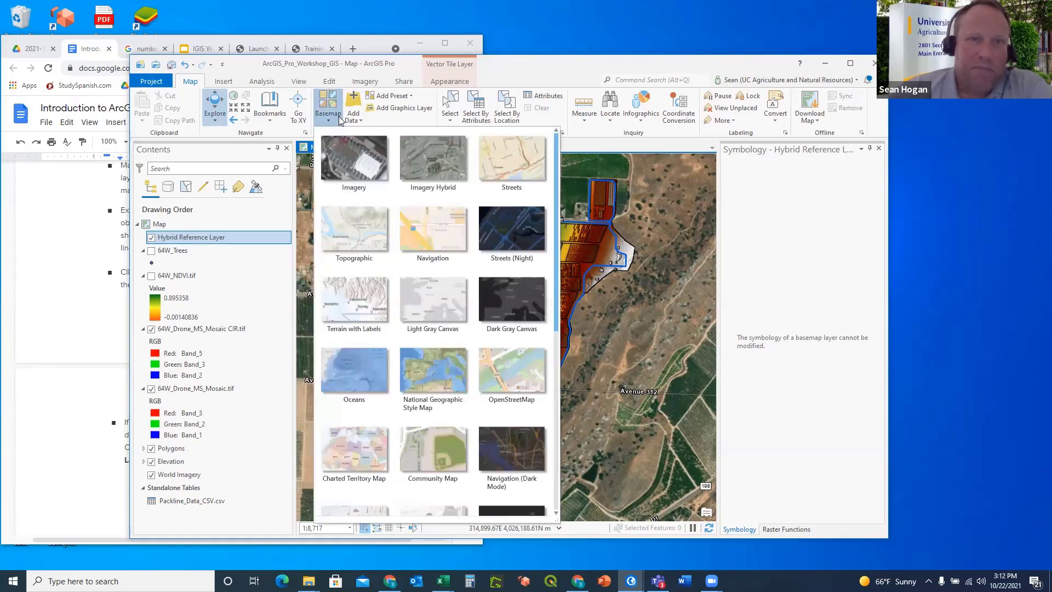
pyautogui.click(375, 219)
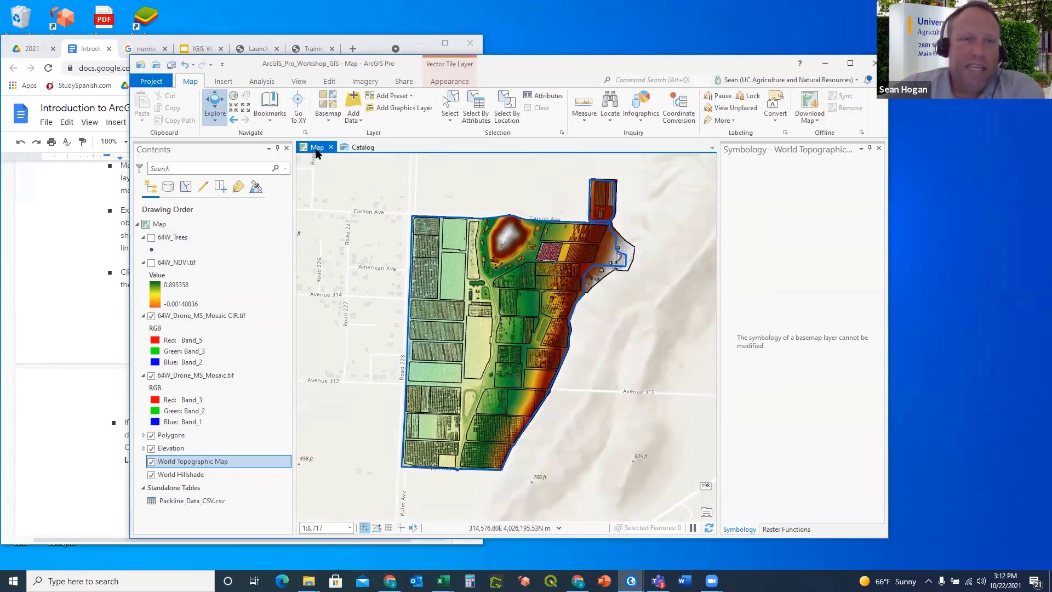
# Close the Catalog view, reopen it, and return to the map view.
pyautogui.click(382, 146)
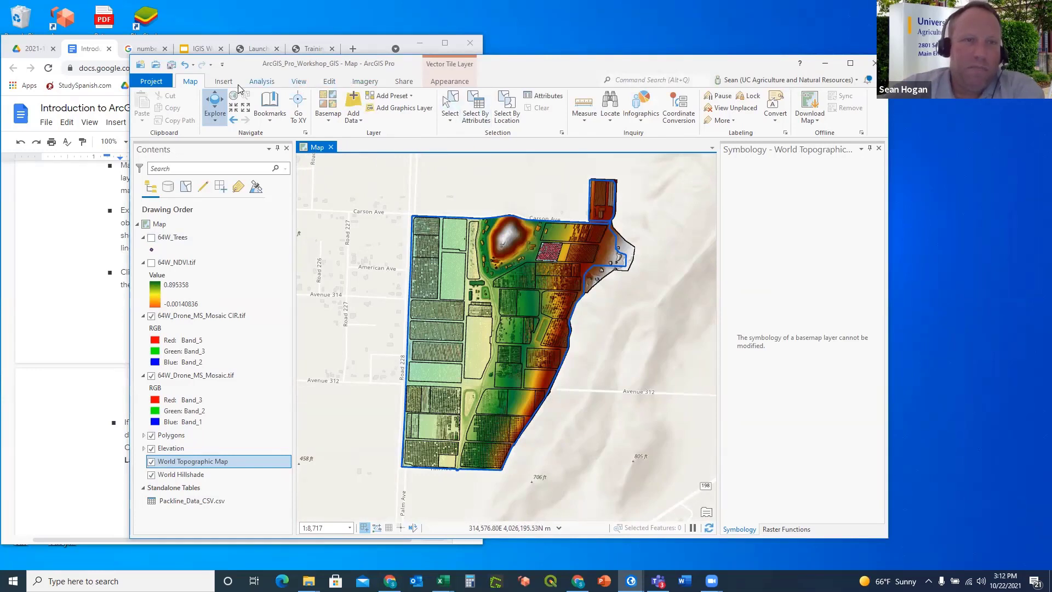
pyautogui.click(300, 81)
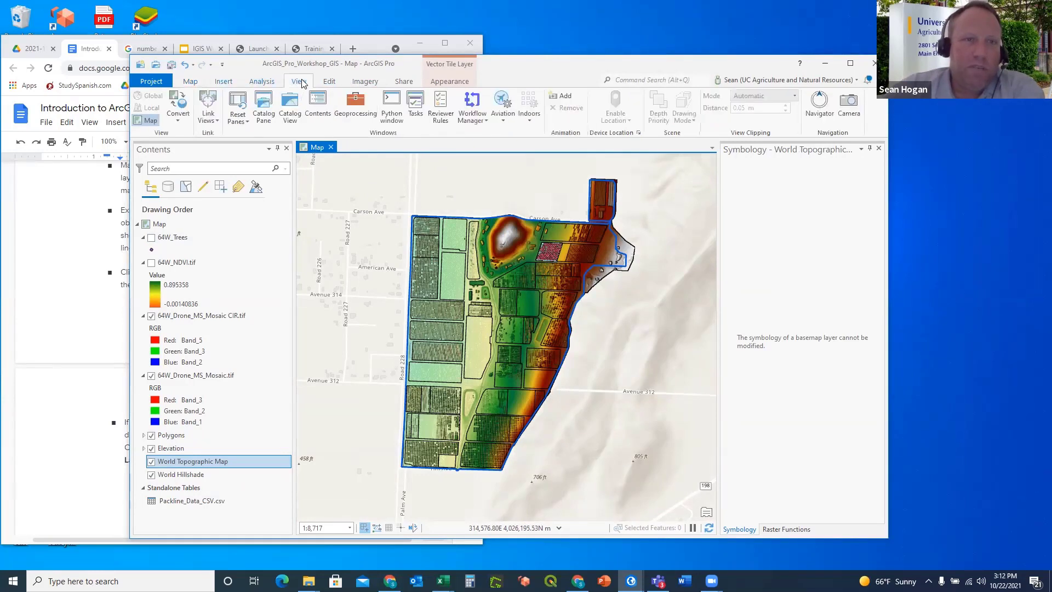
pyautogui.click(291, 108)
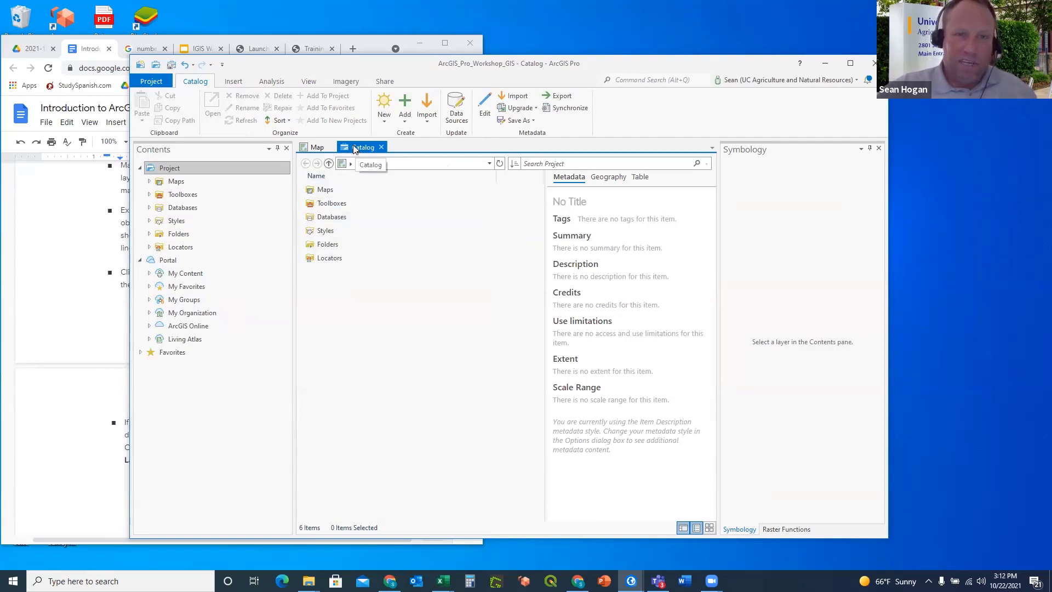
pyautogui.click(309, 147)
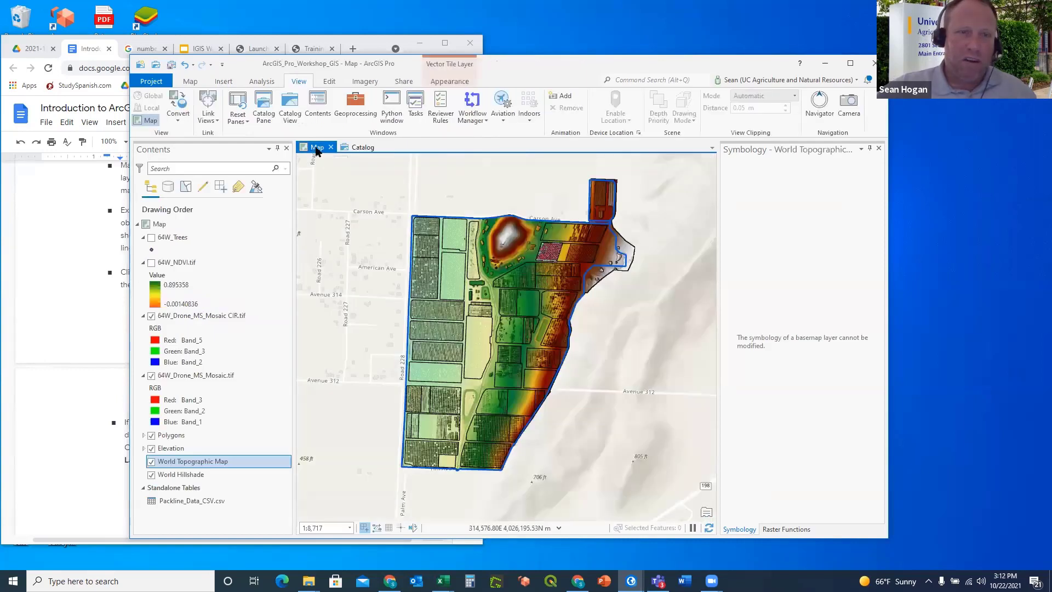
# Switch to the Catalog view and search the portal's Living Atlas for "naip".
pyautogui.click(360, 148)
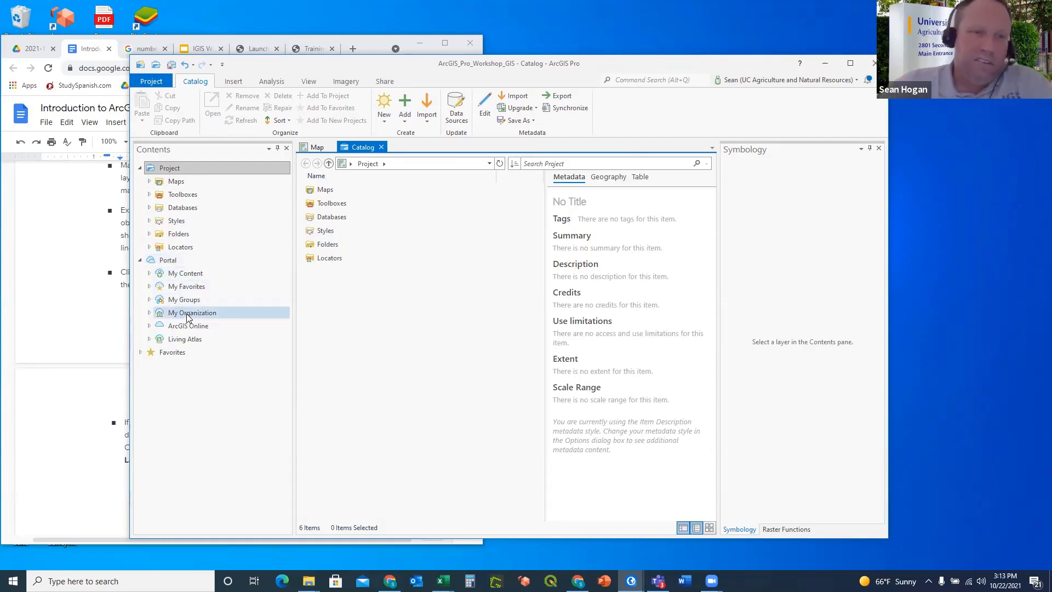
pyautogui.click(149, 312)
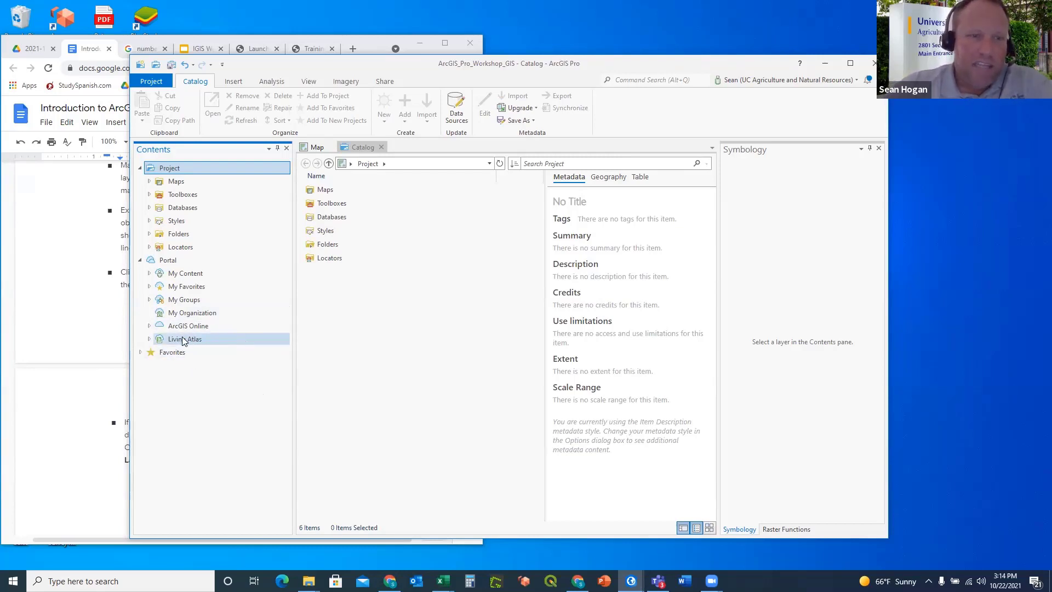
pyautogui.click(184, 338)
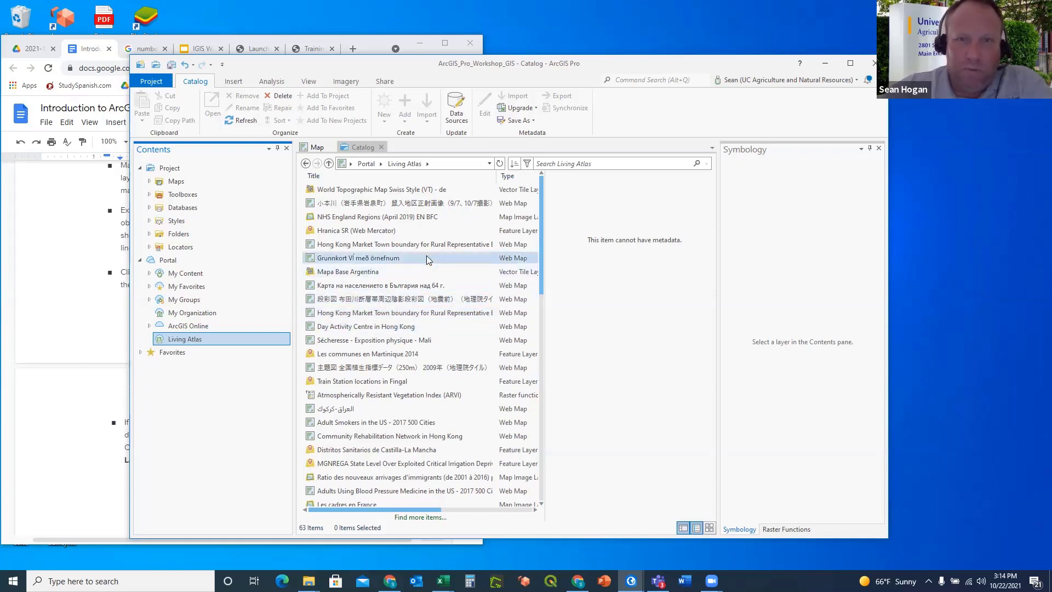
pyautogui.click(572, 165)
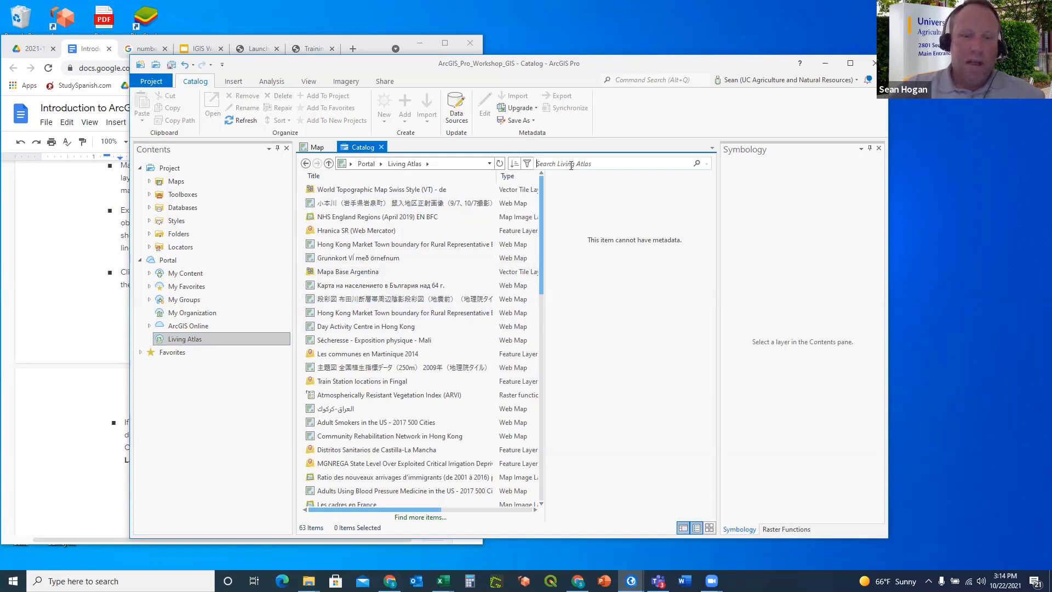
pyautogui.write('naip')
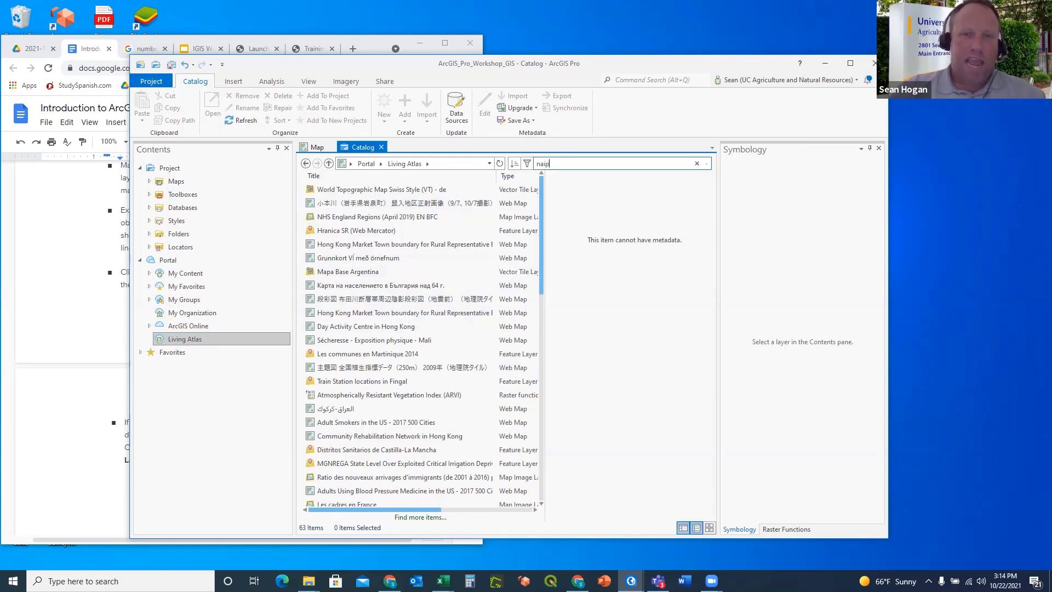
pyautogui.press('Return')
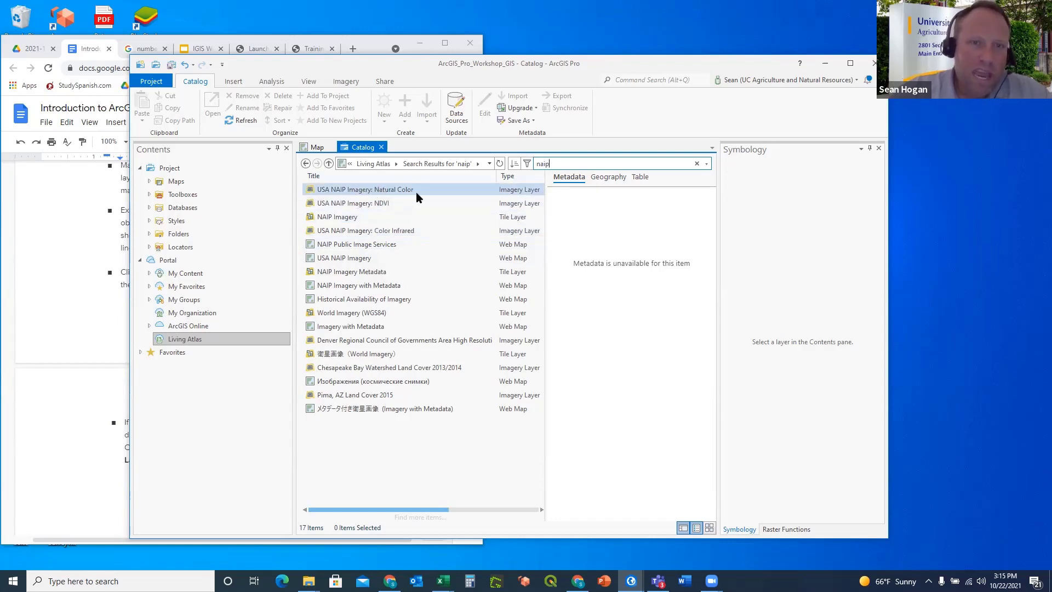
# Read through the metadata of USA NAIP Imagery: Natural Color and add that imagery layer to the map.
pyautogui.click(381, 191)
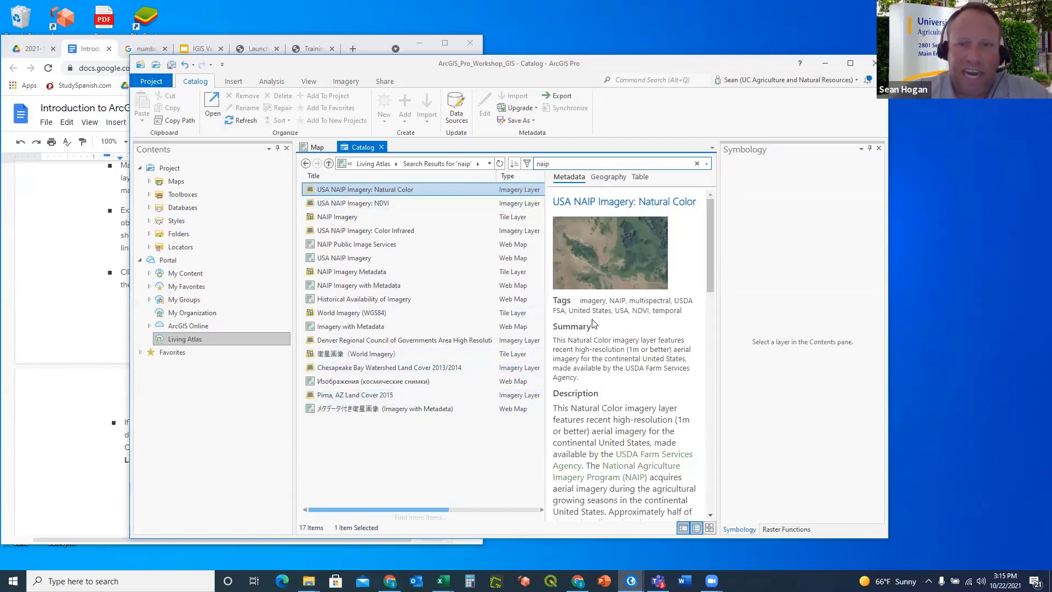
pyautogui.scroll(-10, 594, 327)
pyautogui.scroll(-5, 594, 327)
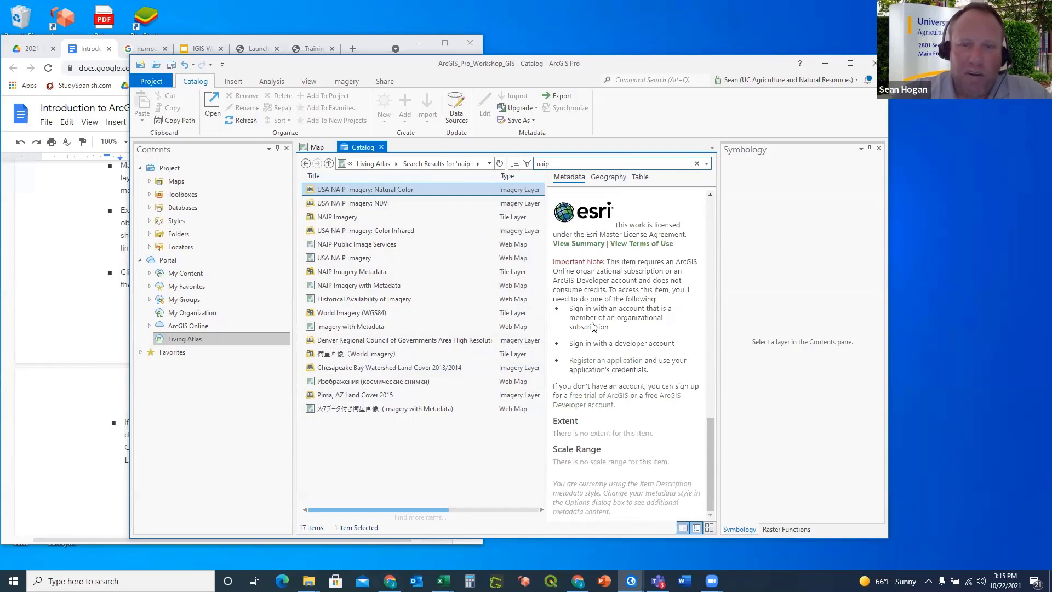
pyautogui.scroll(15, 593, 327)
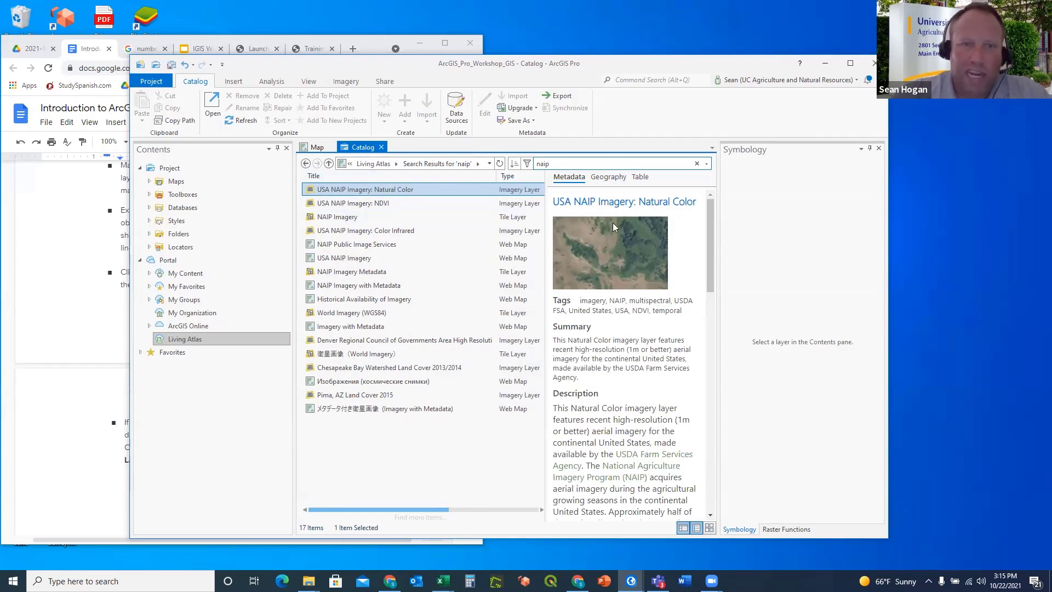
pyautogui.rightClick(345, 191)
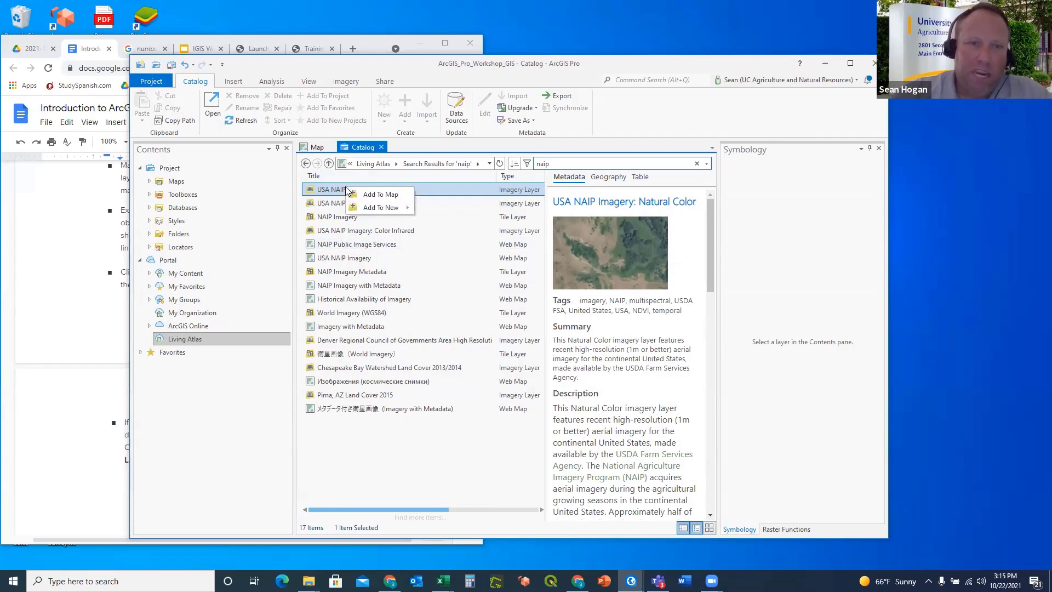
pyautogui.click(376, 194)
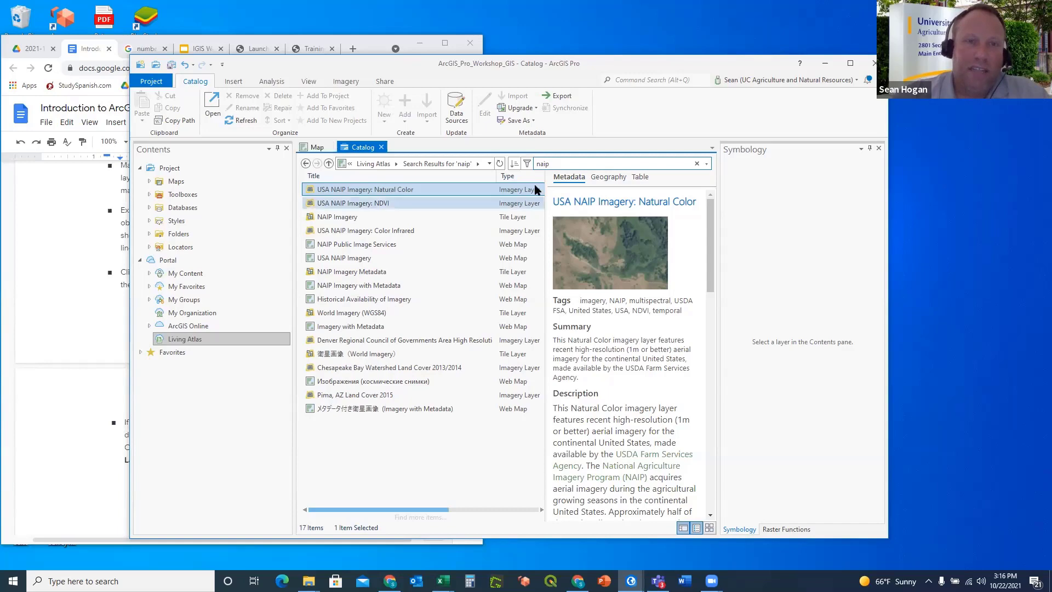
# In the map, turn off the USA NAIP Imagery: Natural Color layer and move it directly above the Polygons group.
pyautogui.click(317, 147)
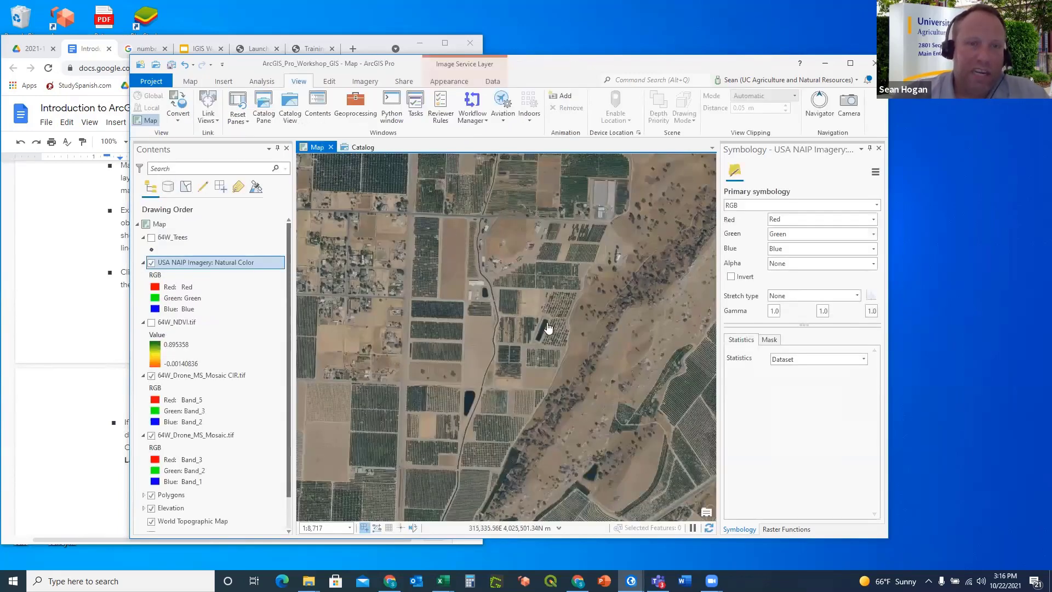
pyautogui.click(151, 263)
pyautogui.click(152, 263)
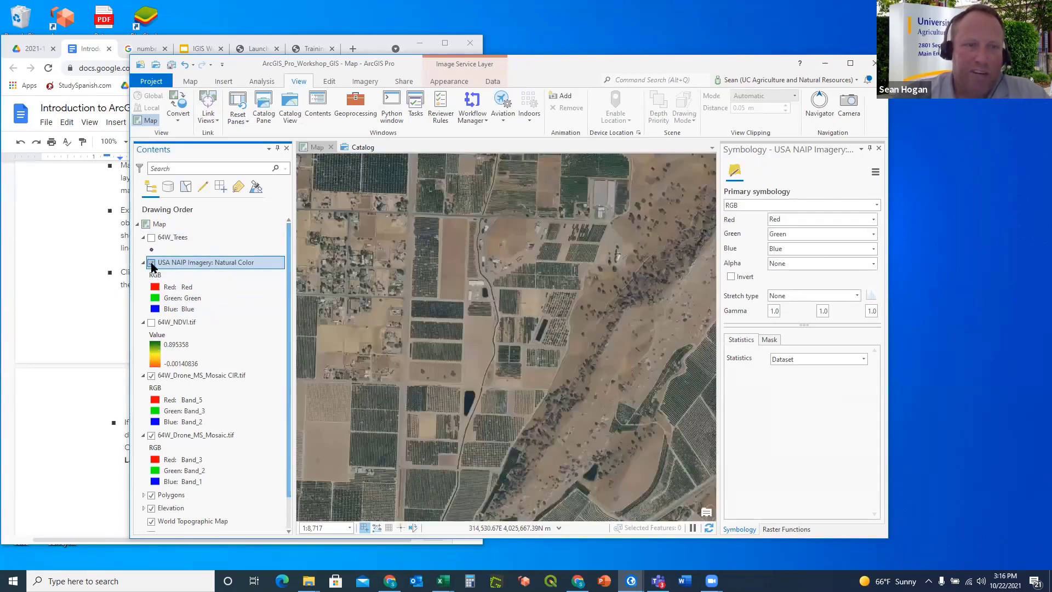
pyautogui.click(151, 263)
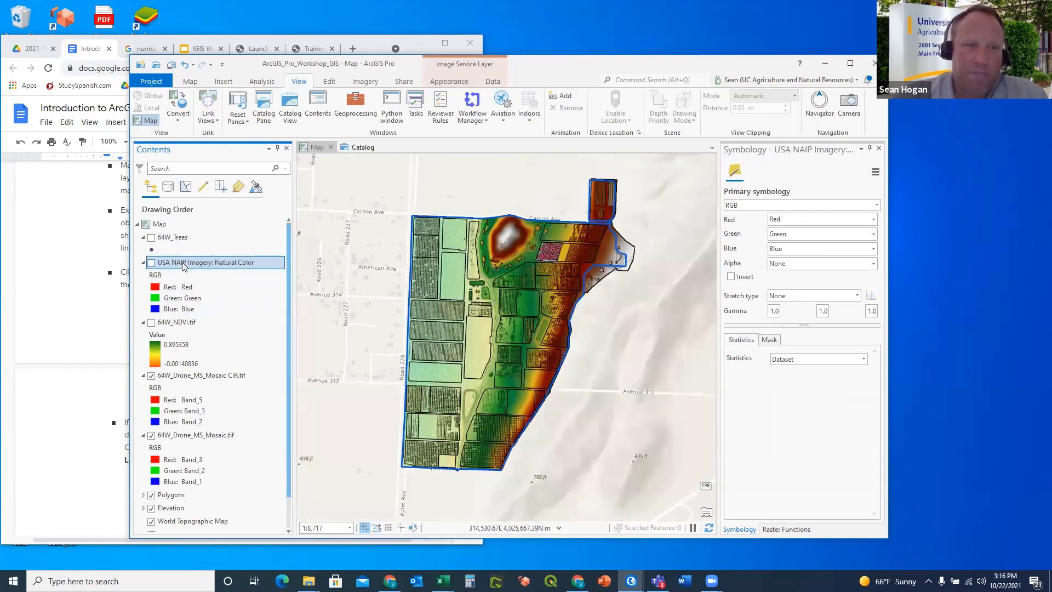
pyautogui.scroll(-1, 178, 515)
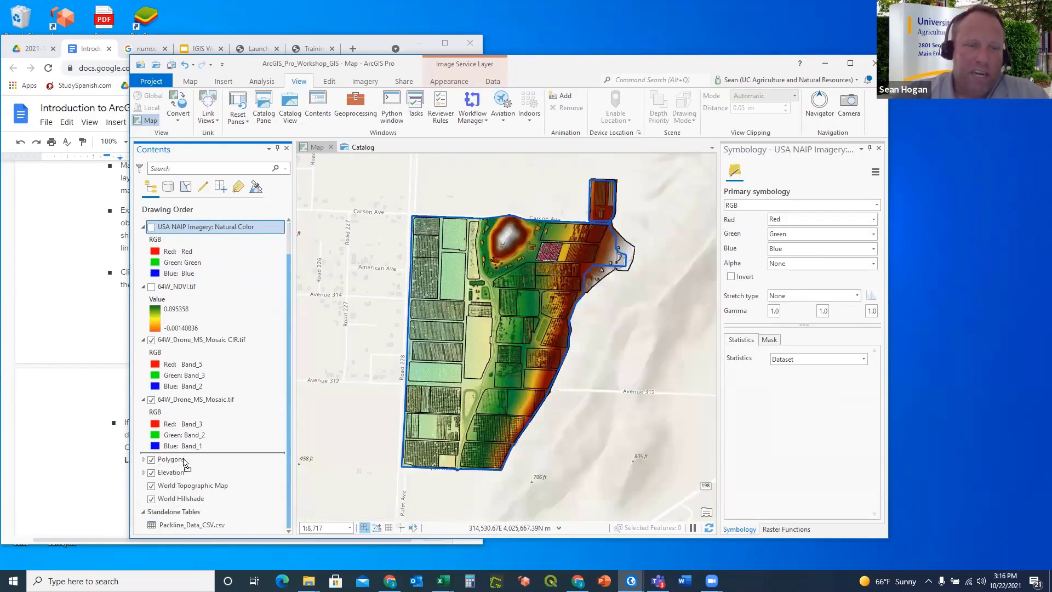
pyautogui.moveTo(183, 460); pyautogui.dragTo(185, 461)
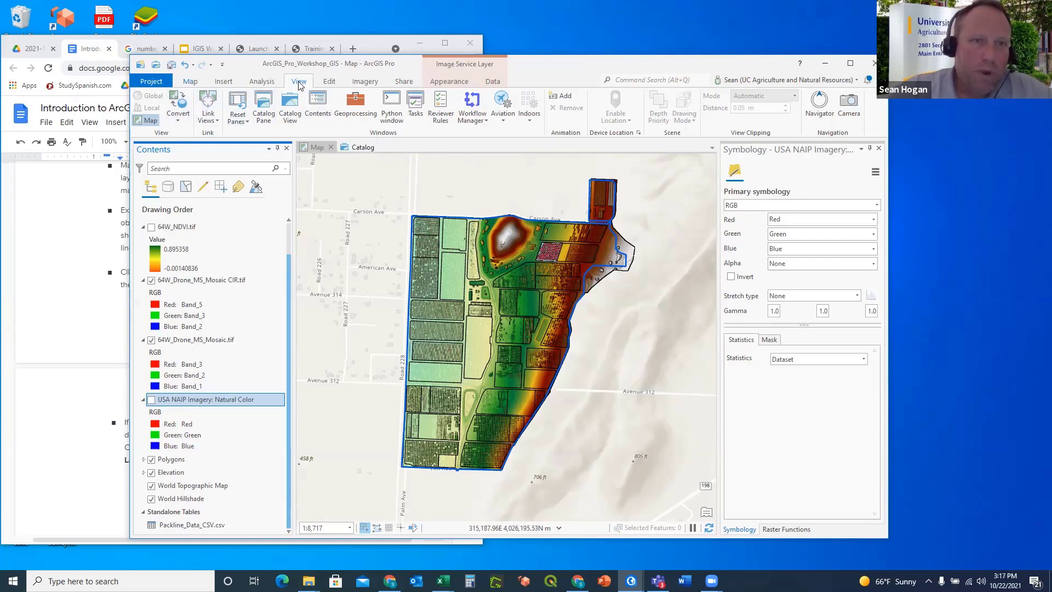
# Open the Catalog pane beside the map and search ArcGIS Online portal content for "LREC_Trees".
pyautogui.click(264, 107)
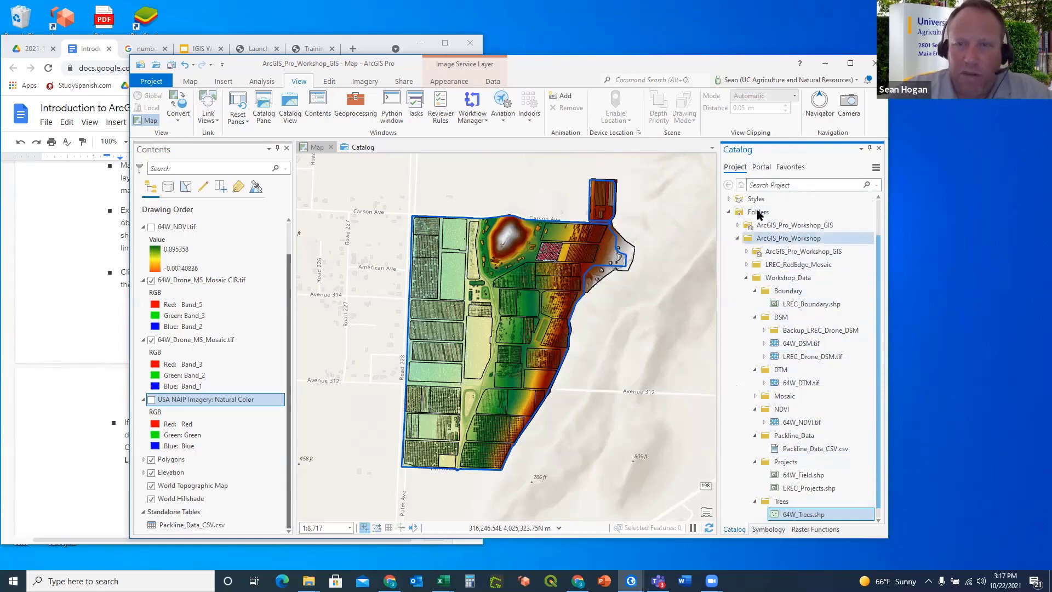
pyautogui.click(764, 168)
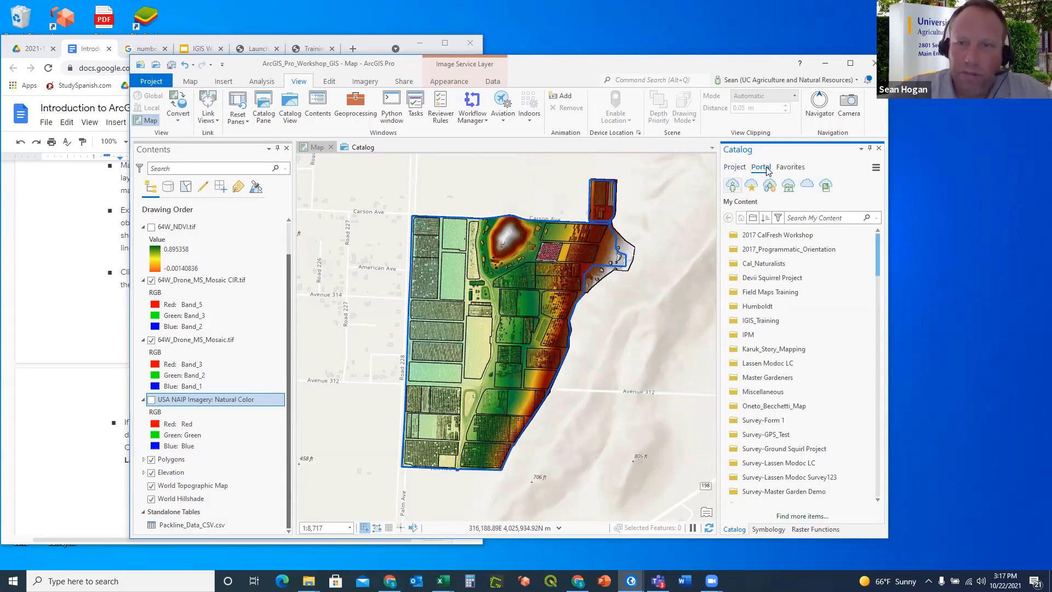
pyautogui.click(806, 187)
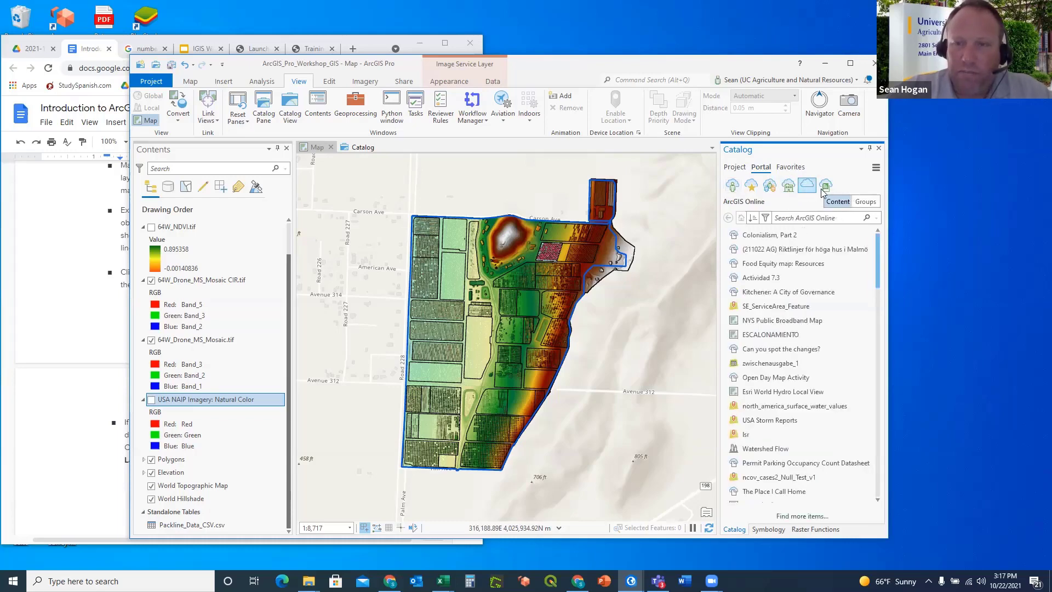
pyautogui.click(791, 218)
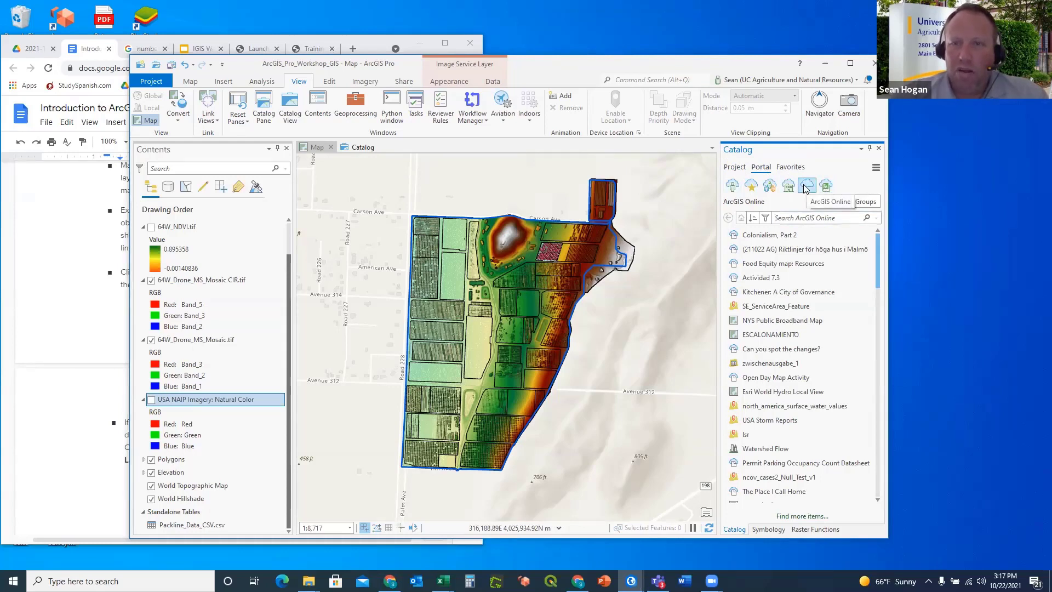
pyautogui.click(806, 218)
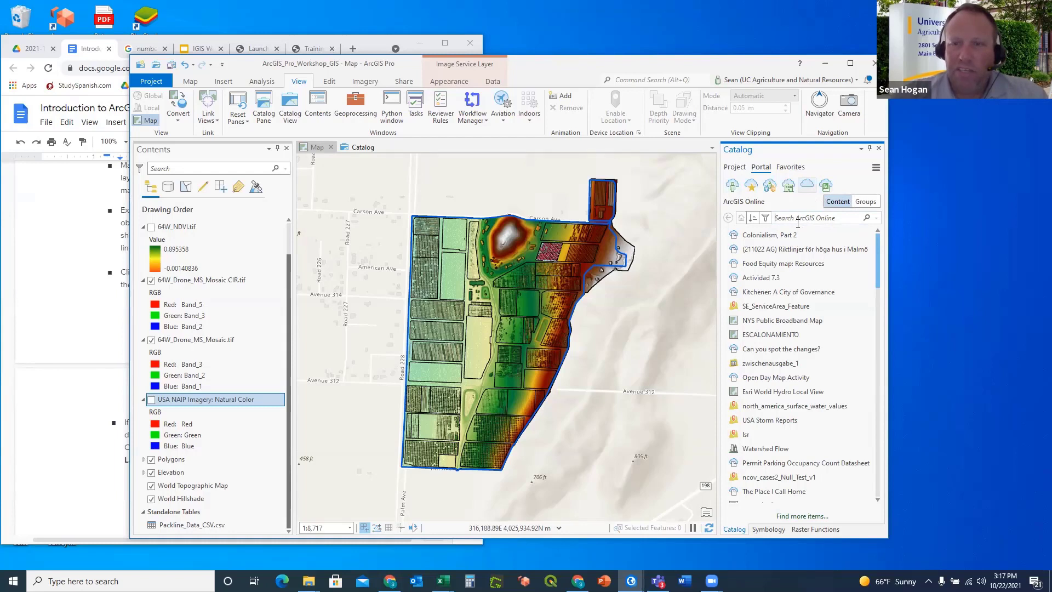
pyautogui.write('LRE')
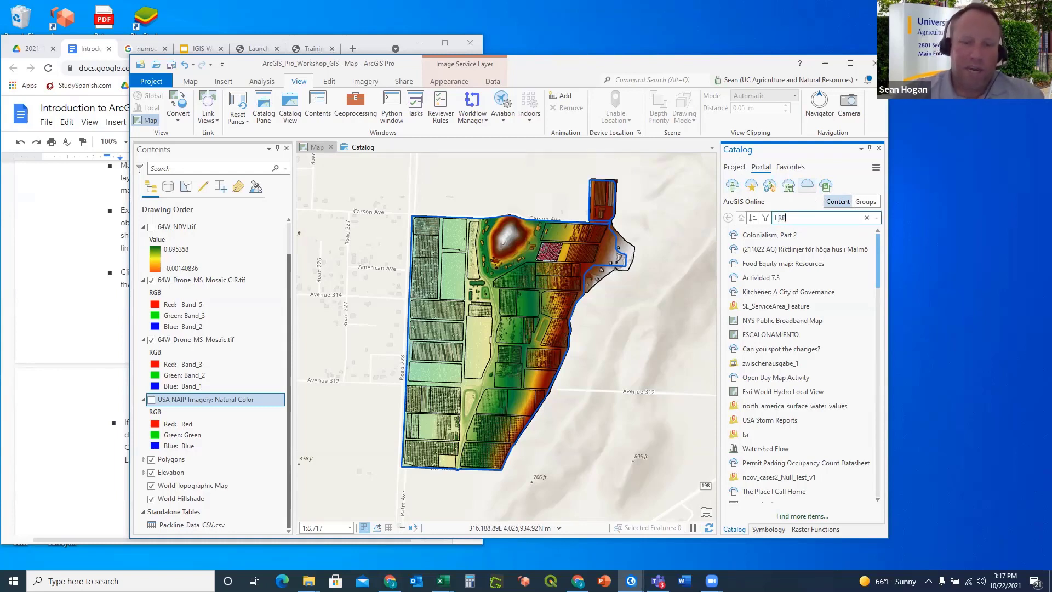
pyautogui.write('C_')
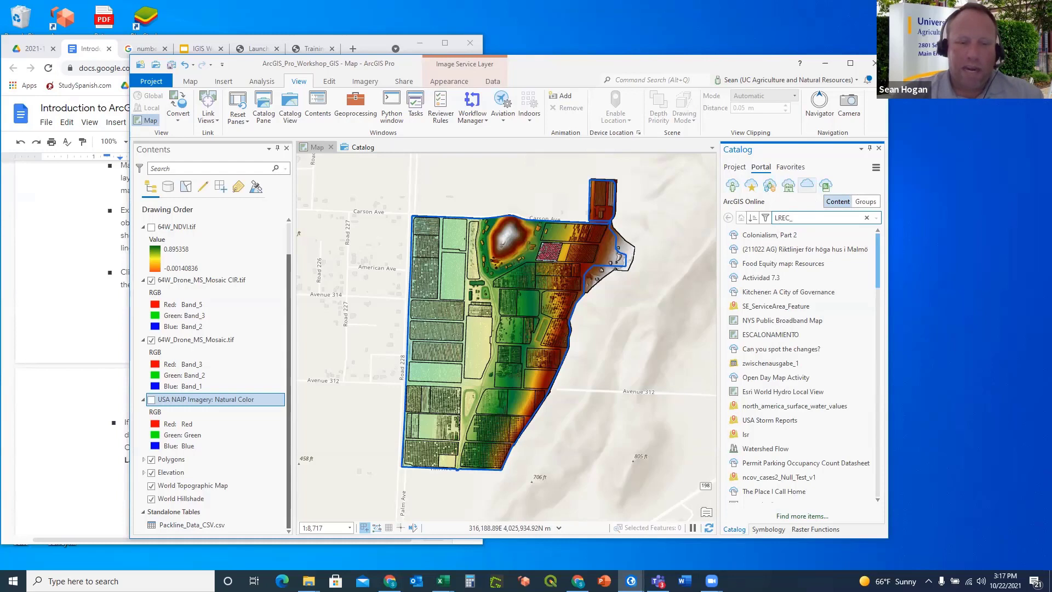
pyautogui.write('Trees')
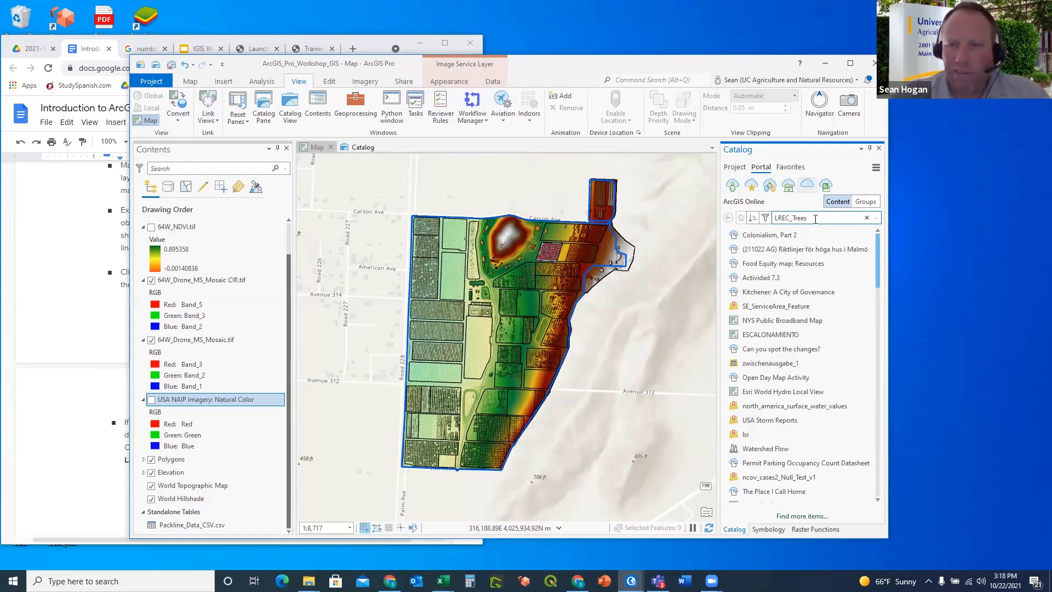
pyautogui.press('Return')
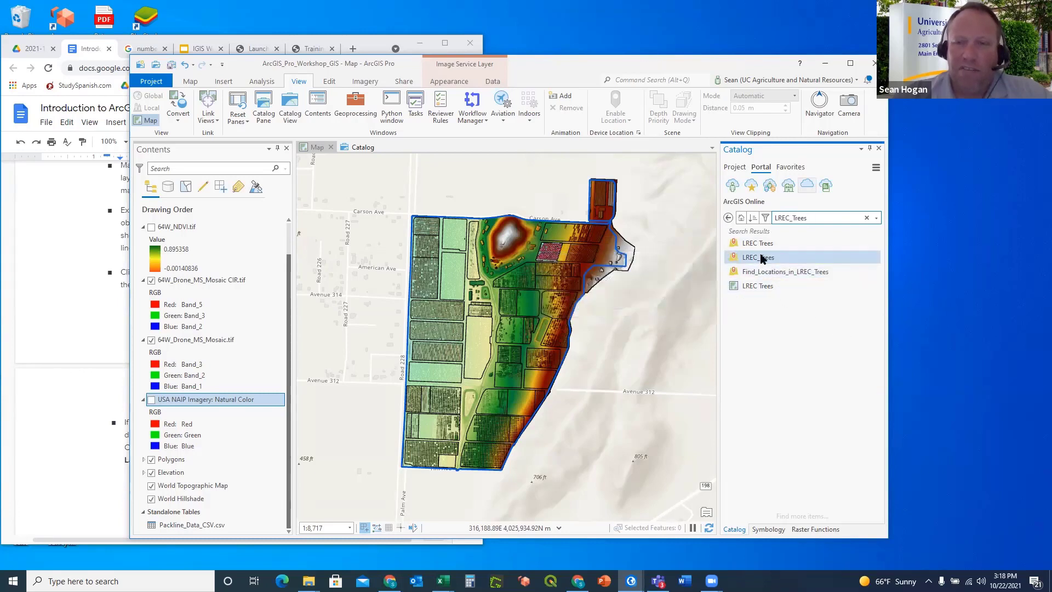
# Add the LREC_Trees feature layer from the search results to the current map and bring its entry into view.
pyautogui.moveTo(762, 258)
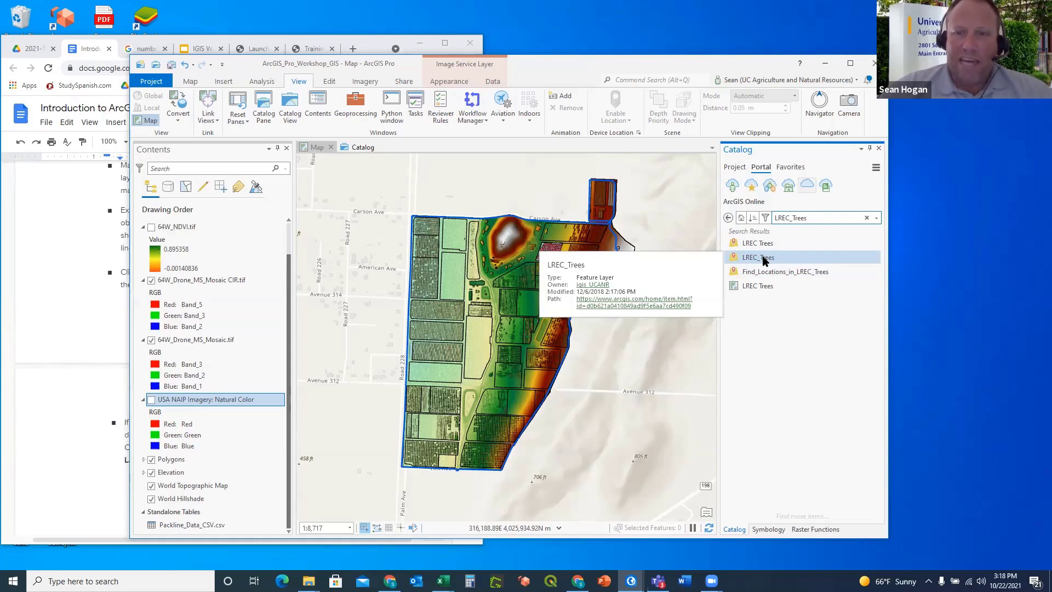
pyautogui.rightClick(765, 261)
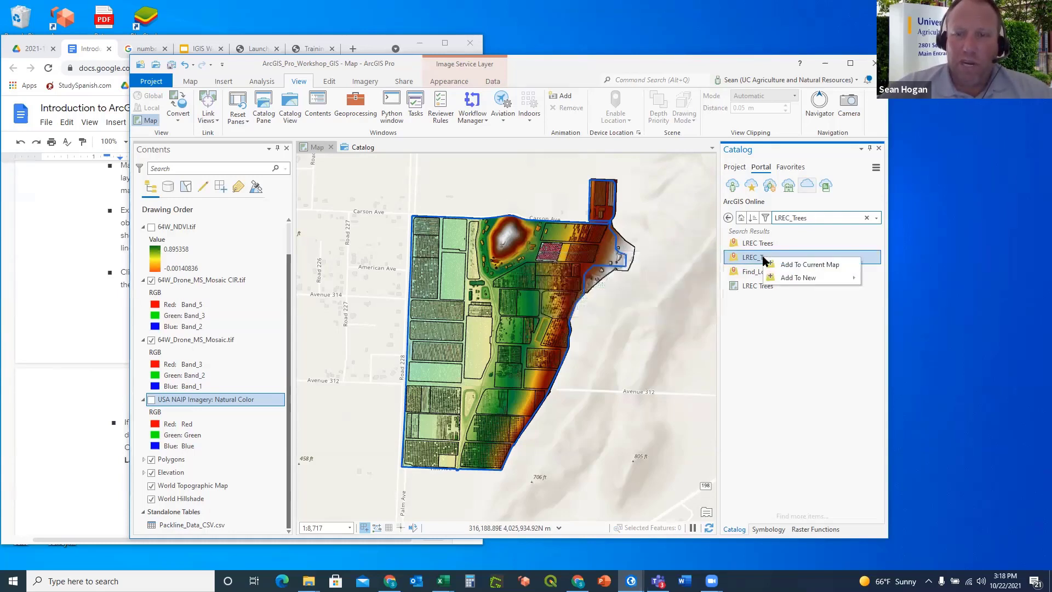
pyautogui.click(805, 266)
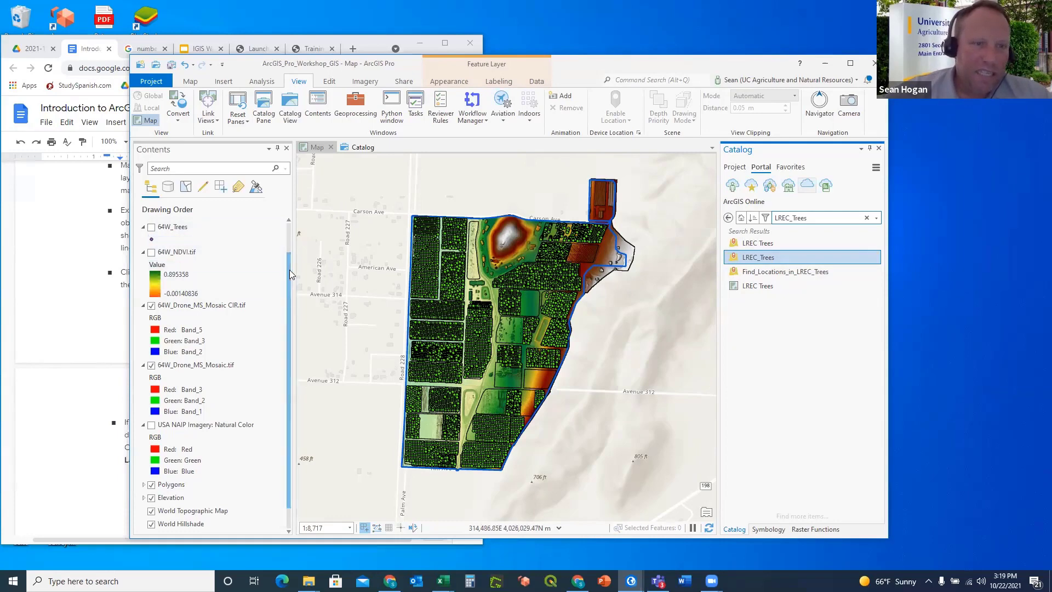
pyautogui.moveTo(290, 271); pyautogui.dragTo(294, 228)
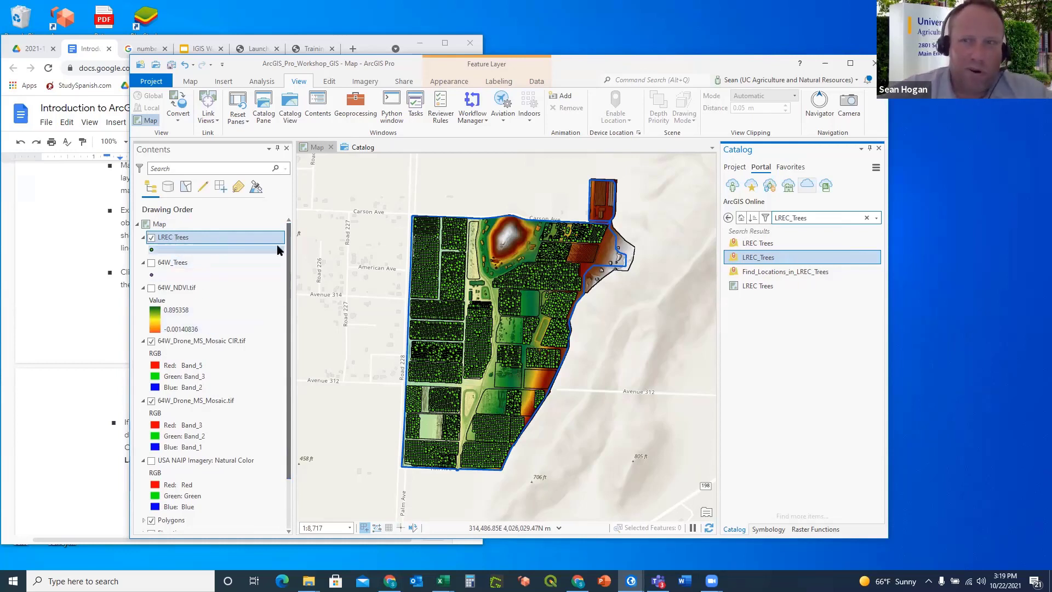
# Open the attribute table of the LREC Trees layer and look across all of its fields.
pyautogui.rightClick(173, 242)
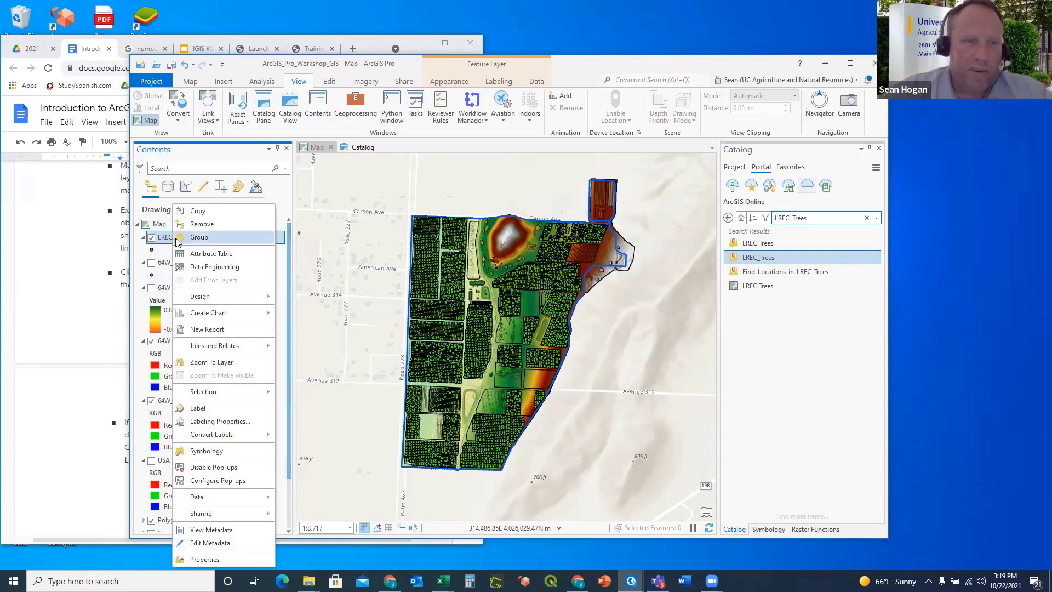
pyautogui.click(208, 255)
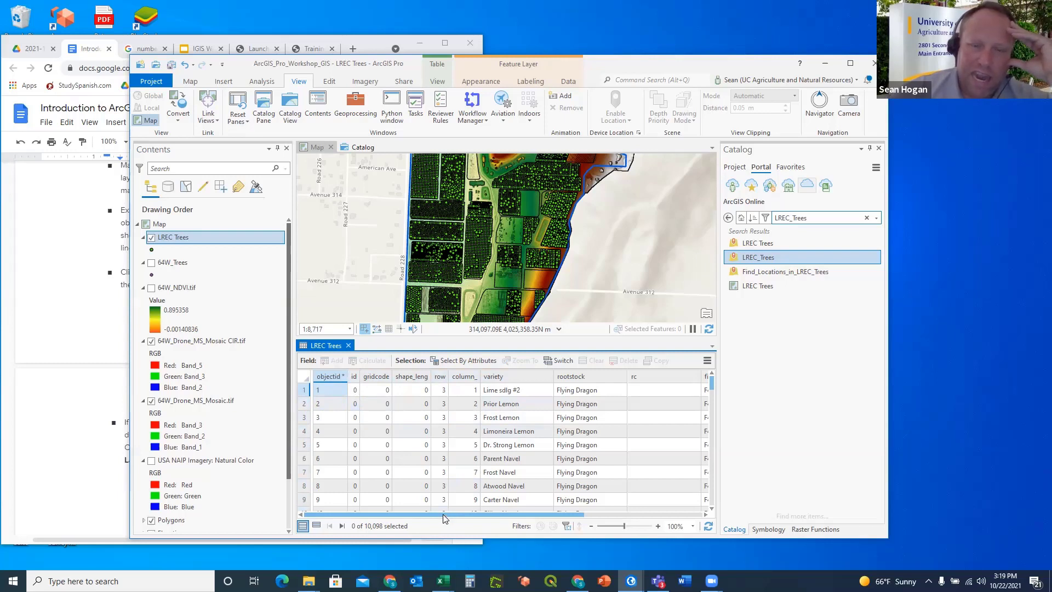
pyautogui.moveTo(444, 515); pyautogui.dragTo(626, 525)
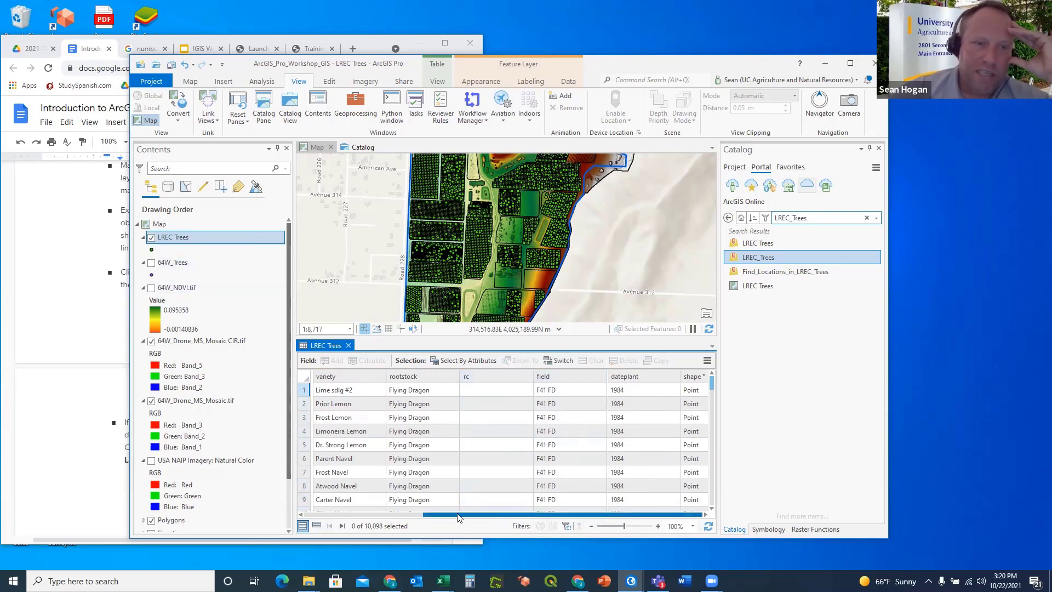
pyautogui.moveTo(459, 518); pyautogui.dragTo(350, 517)
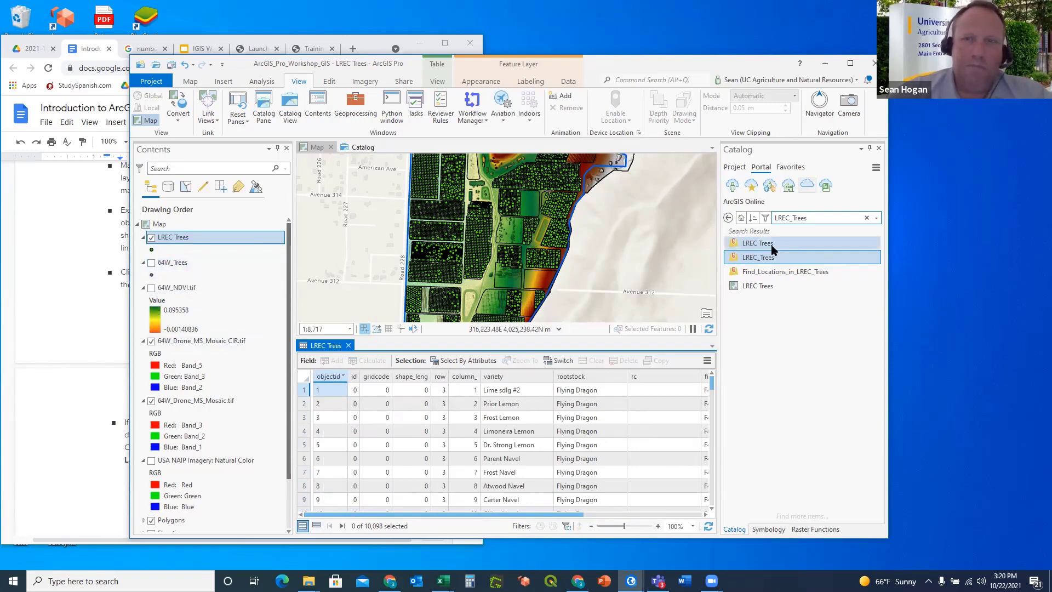
pyautogui.moveTo(749, 244)
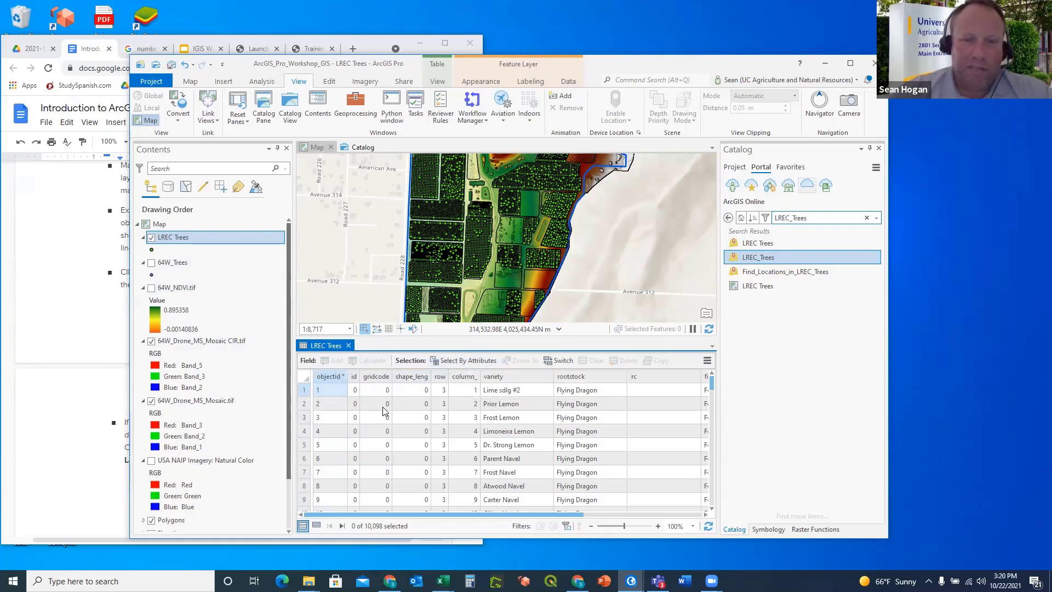
# Start a Select By Attributes query on LREC Trees with the selection type New selection and add a new expression.
pyautogui.rightClick(169, 243)
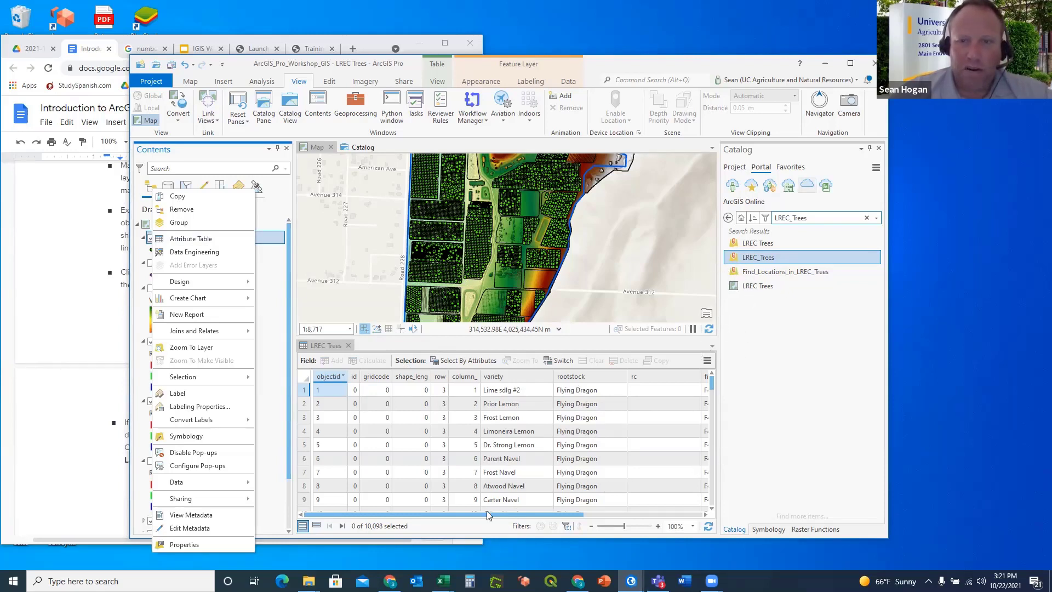
pyautogui.click(456, 361)
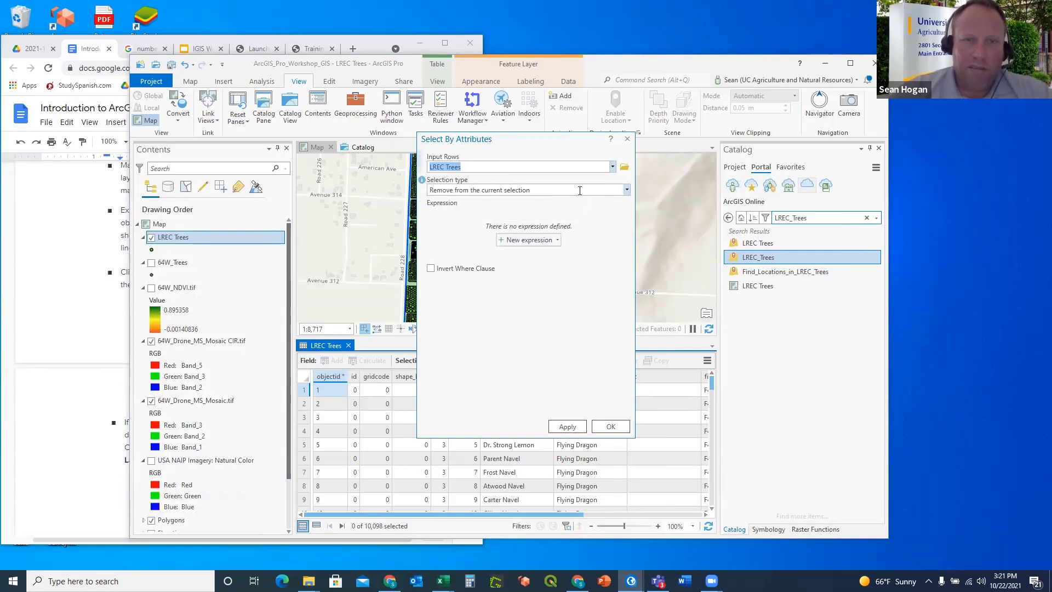
pyautogui.click(627, 191)
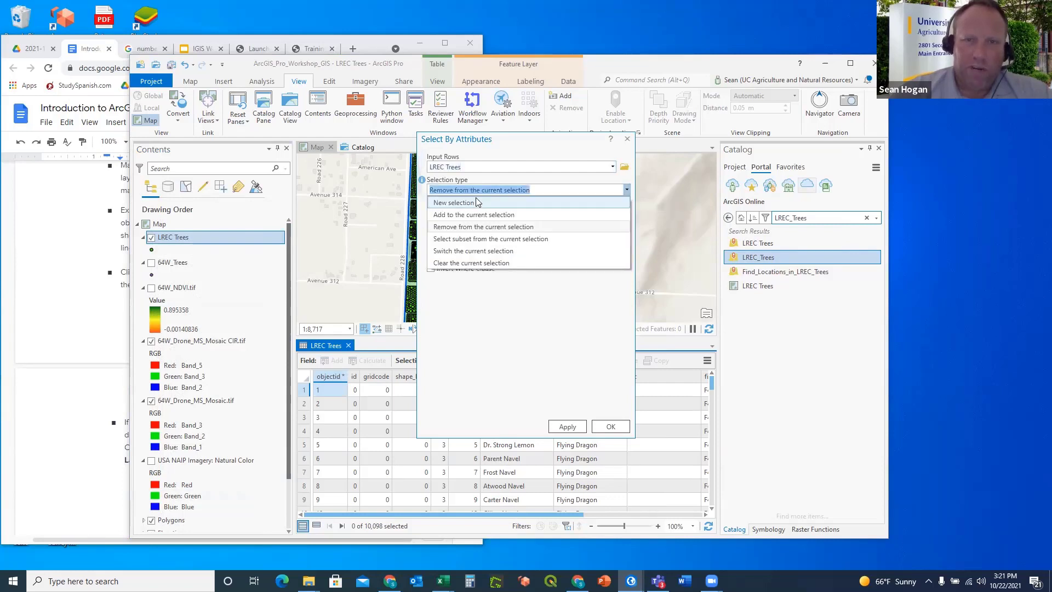
pyautogui.click(458, 204)
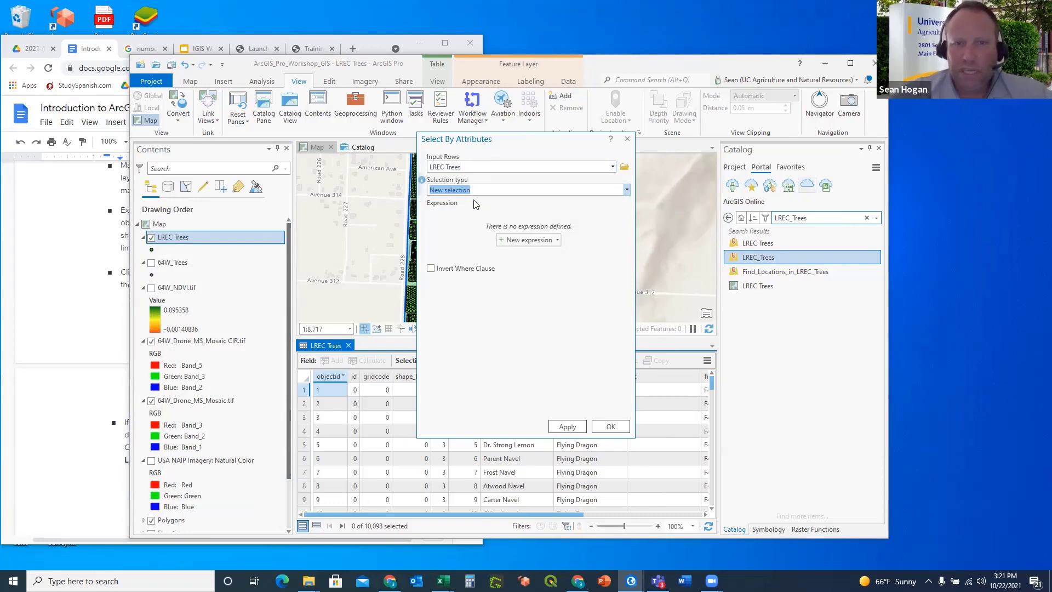
pyautogui.click(530, 241)
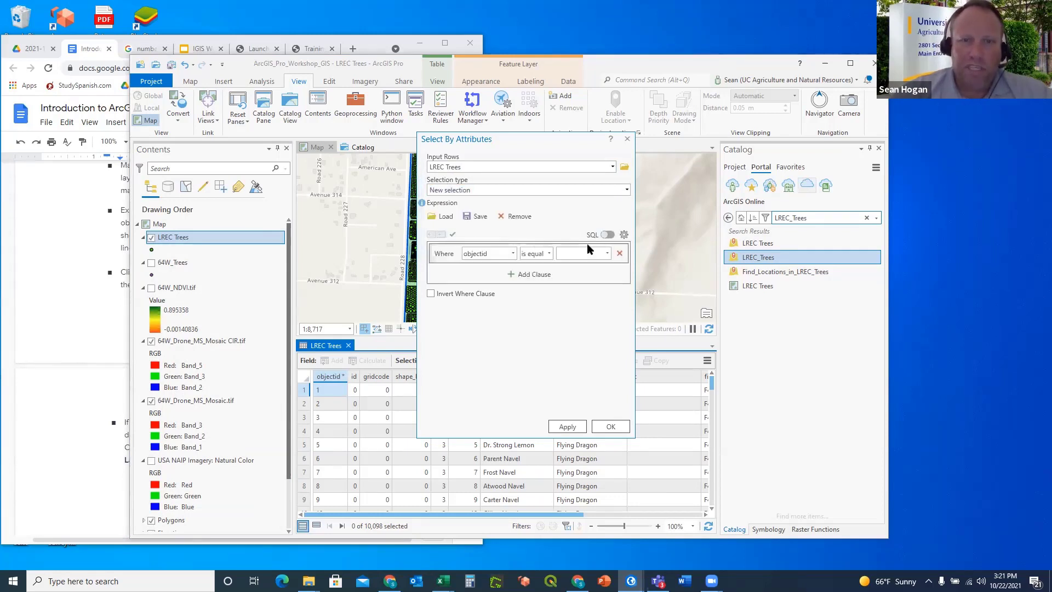
# Define the clause as field begins with F64W and apply it to select the matching trees.
pyautogui.click(512, 254)
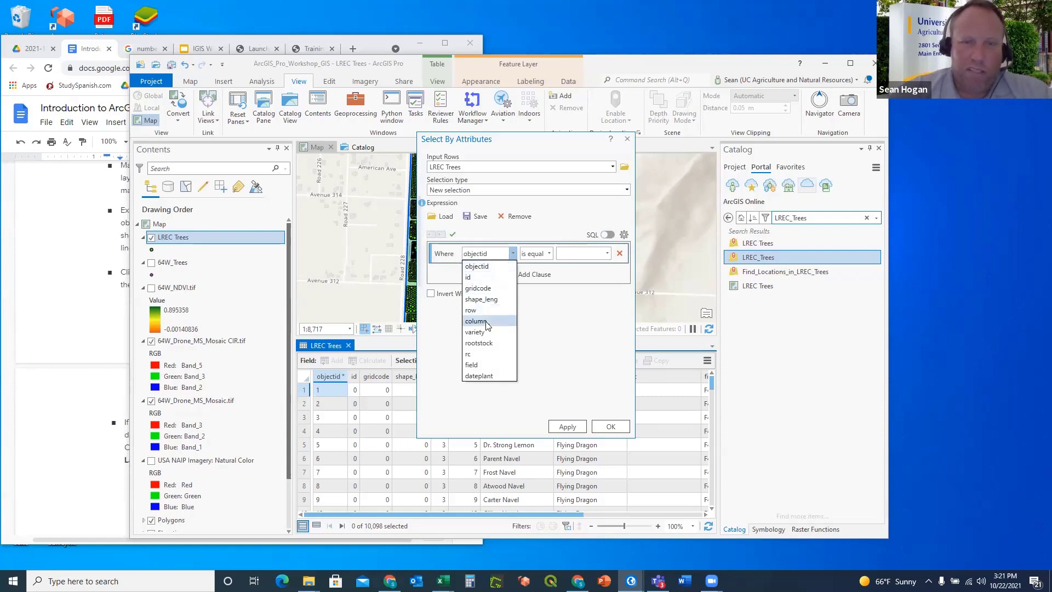
pyautogui.click(478, 364)
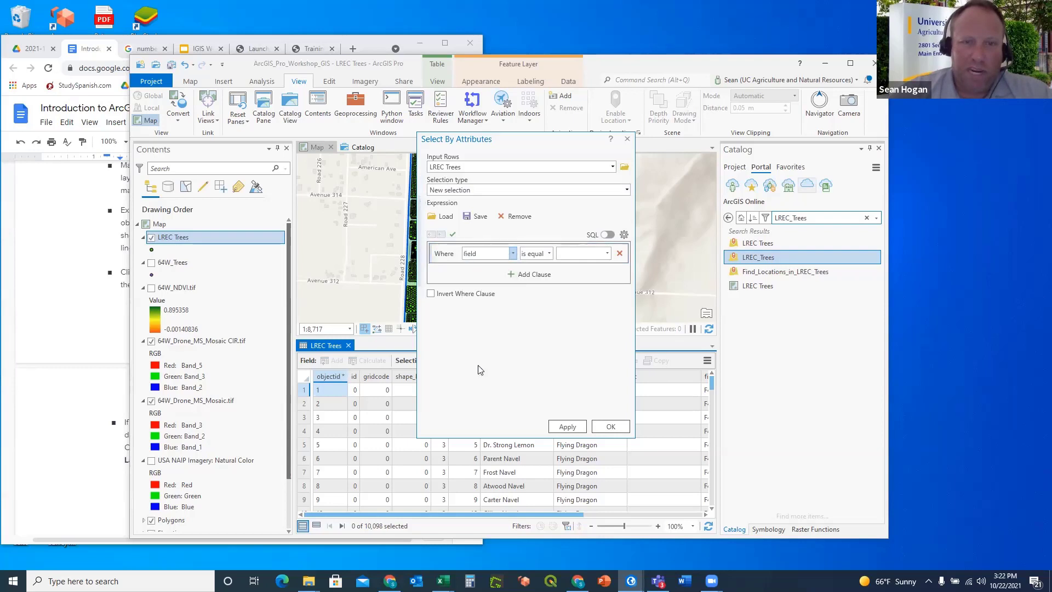
pyautogui.click(549, 254)
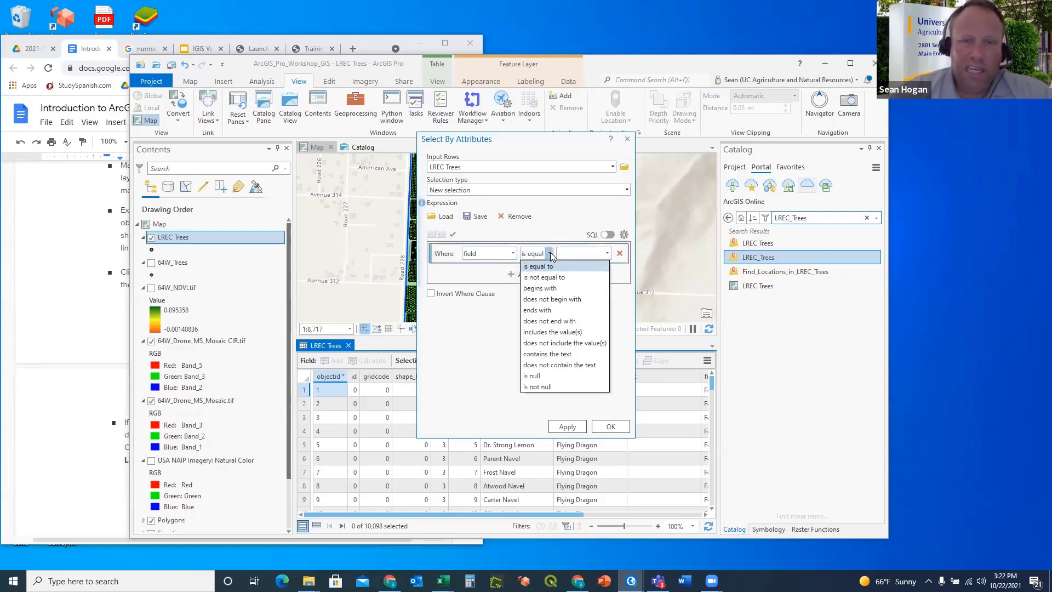
pyautogui.click(536, 288)
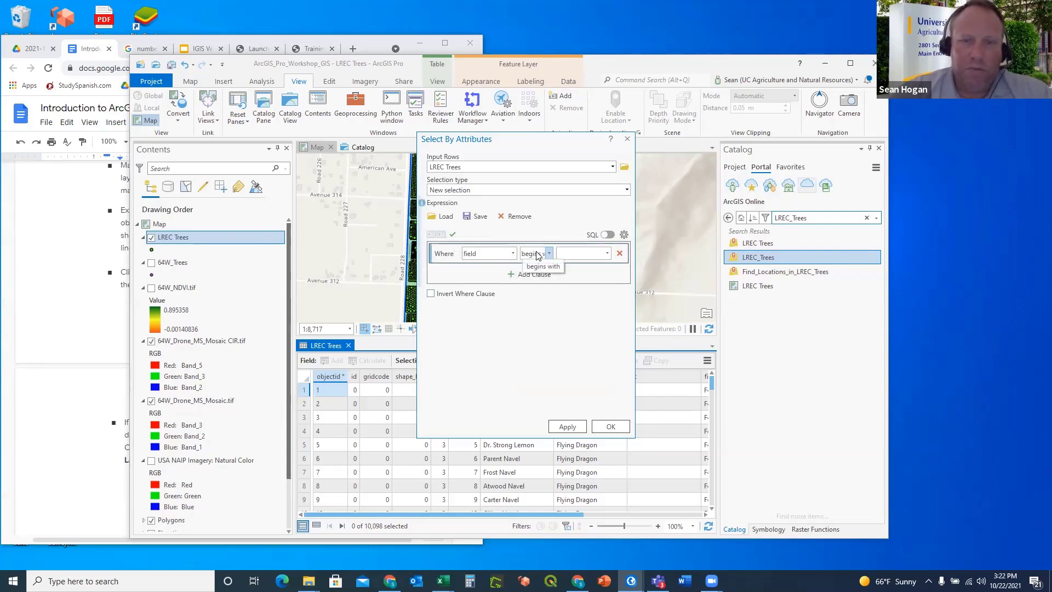
pyautogui.click(581, 253)
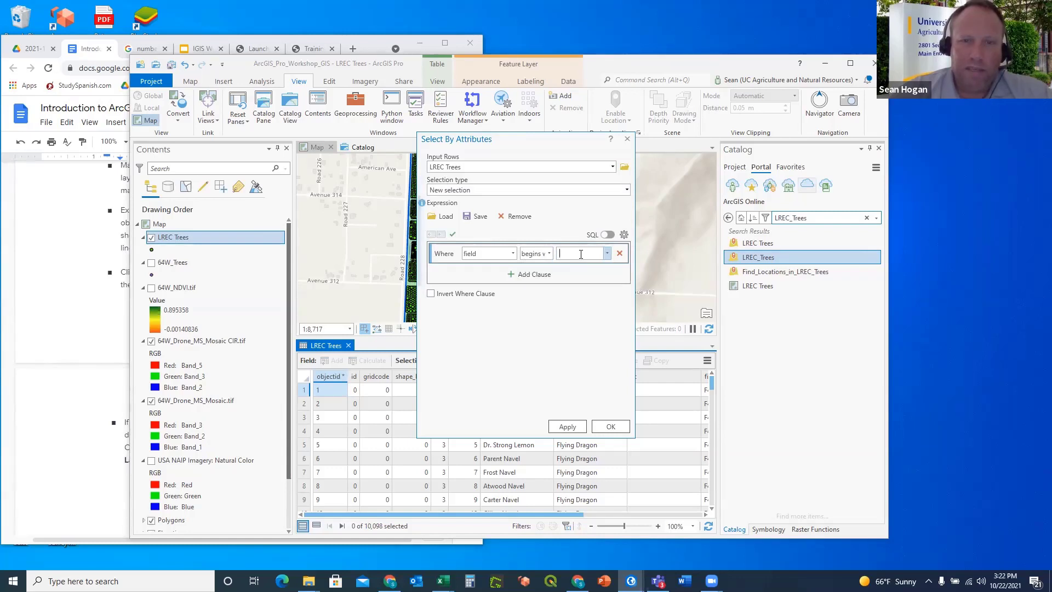
pyautogui.click(607, 254)
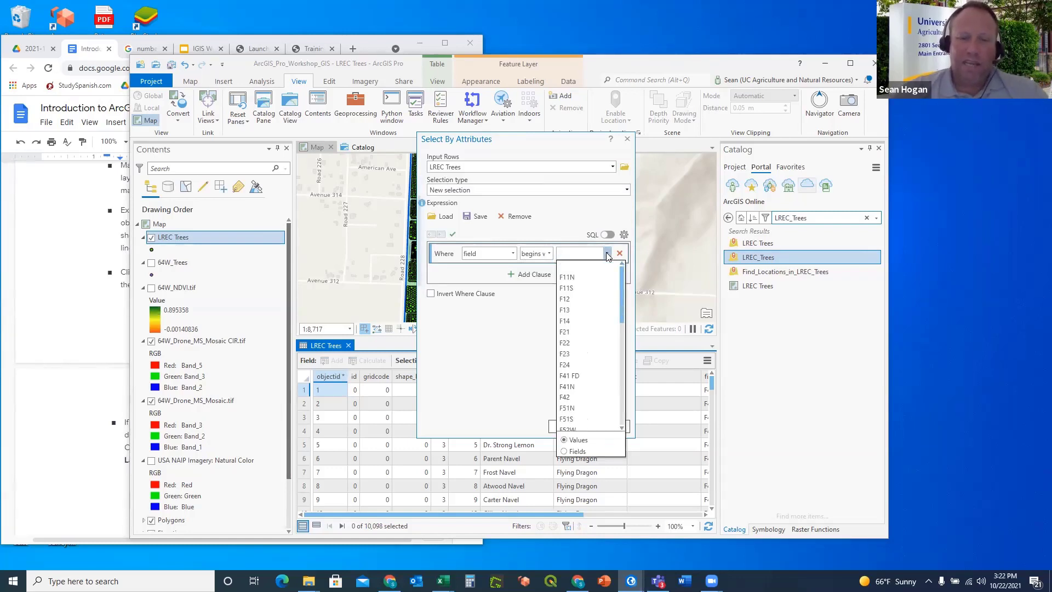
pyautogui.scroll(-5, 604, 367)
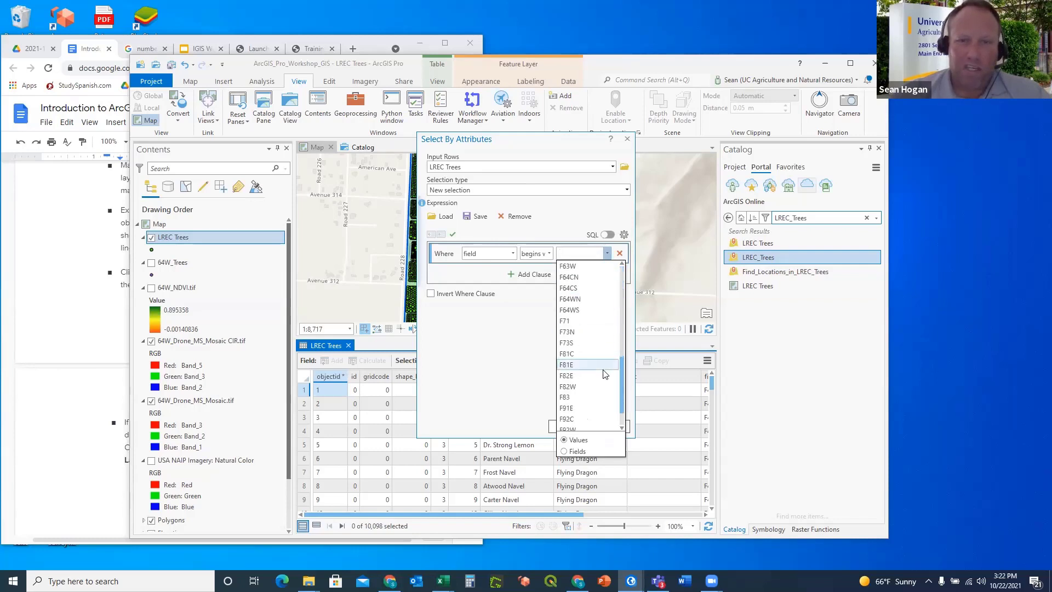
pyautogui.scroll(-1, 605, 374)
pyautogui.scroll(7, 603, 373)
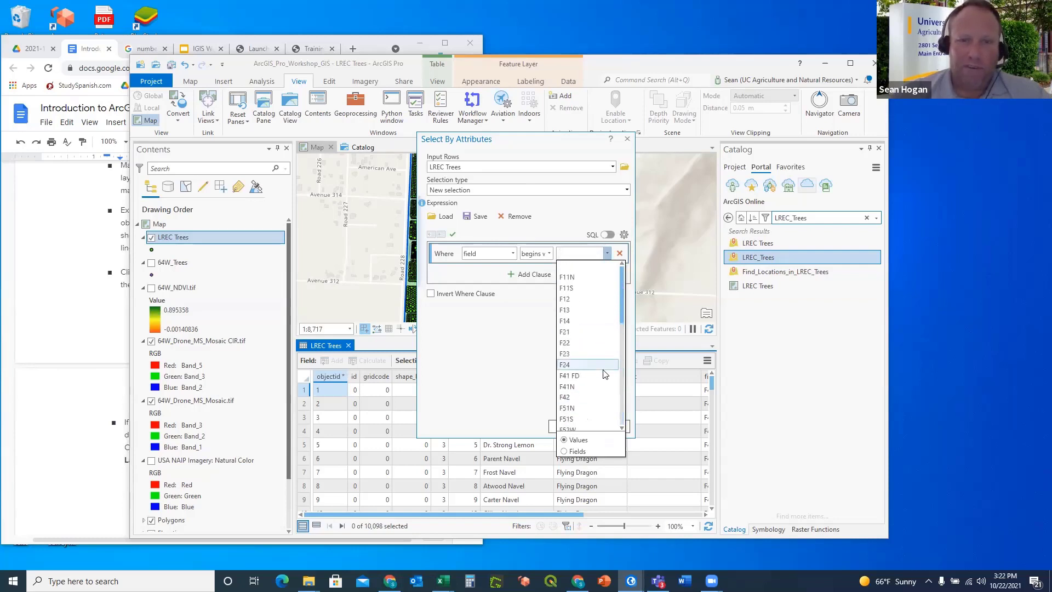
pyautogui.click(569, 254)
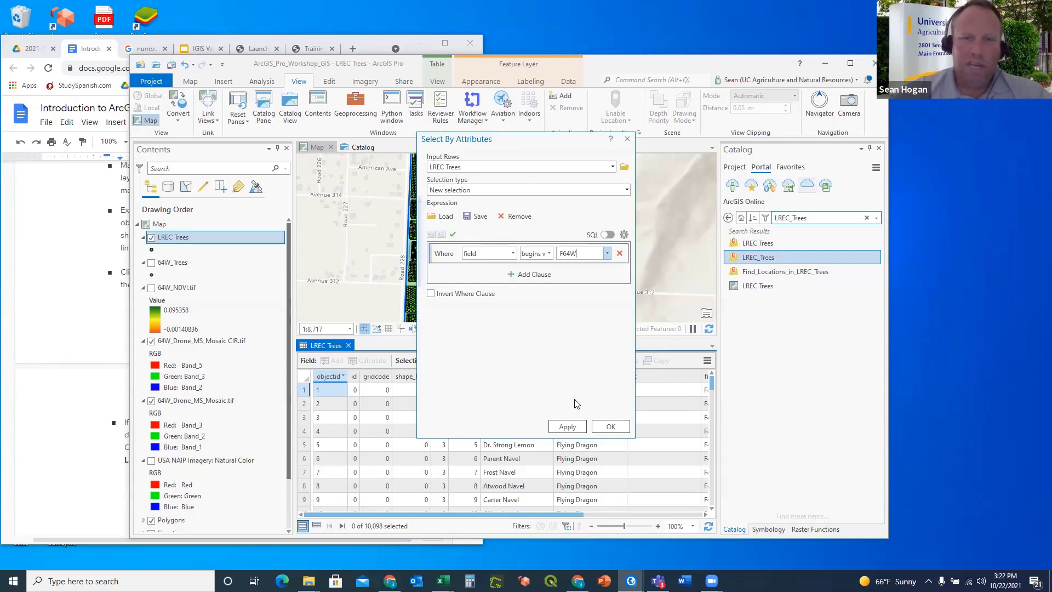
pyautogui.click(567, 427)
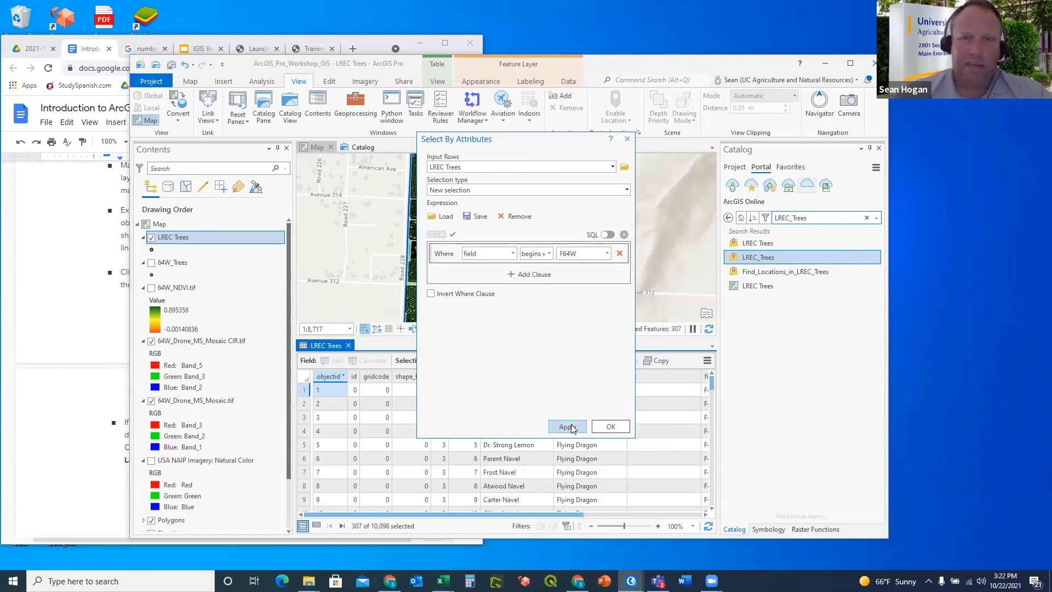
pyautogui.click(609, 429)
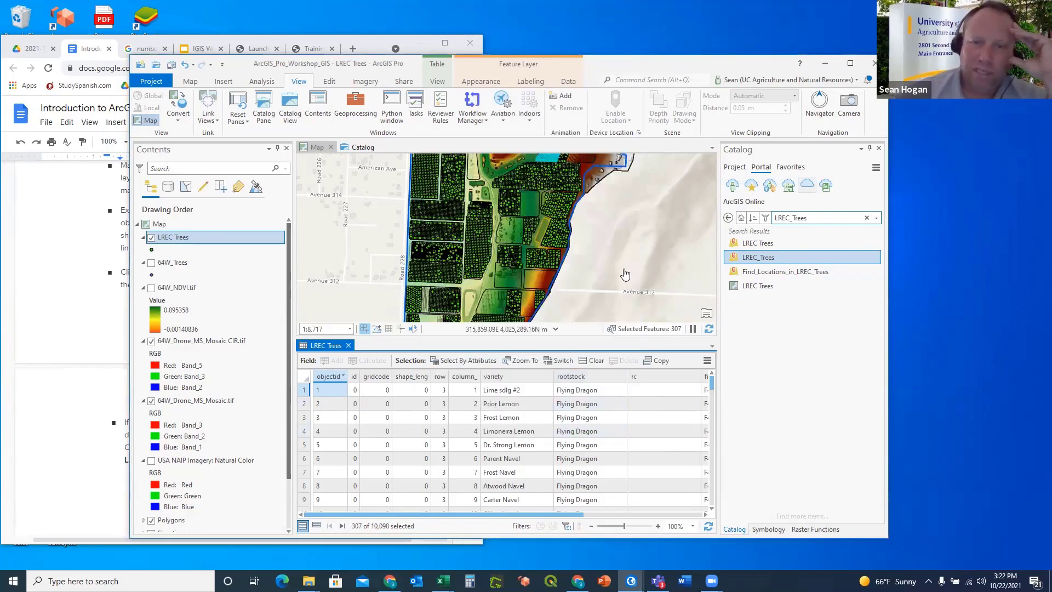
# Inspect the selected trees up close on the map and in the table, showing only the selected records before returning to all records.
pyautogui.click(630, 330)
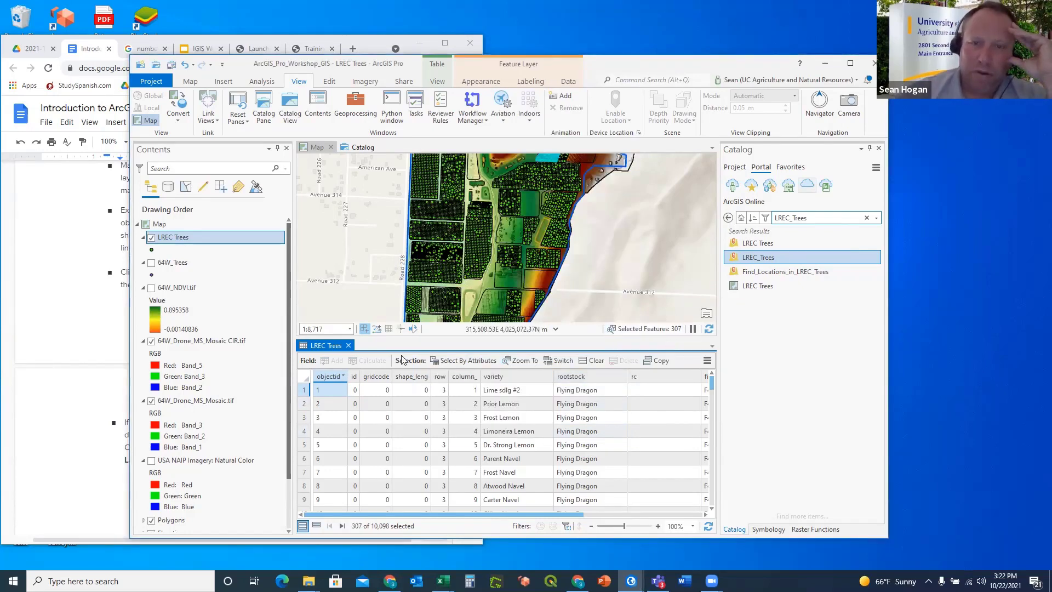
pyautogui.scroll(-2, 515, 266)
pyautogui.scroll(3, 515, 219)
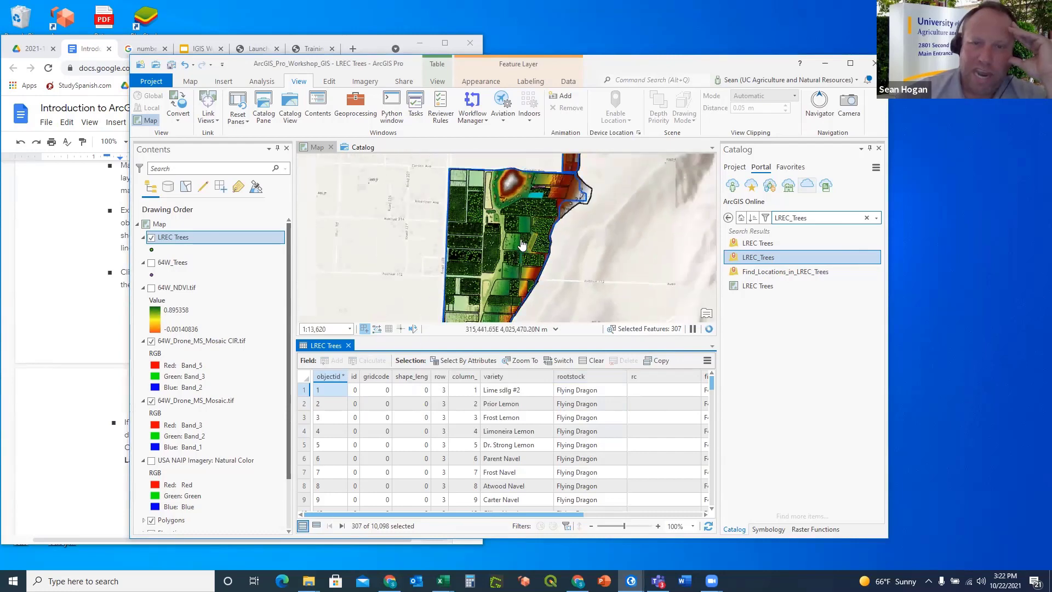
pyautogui.scroll(2, 517, 175)
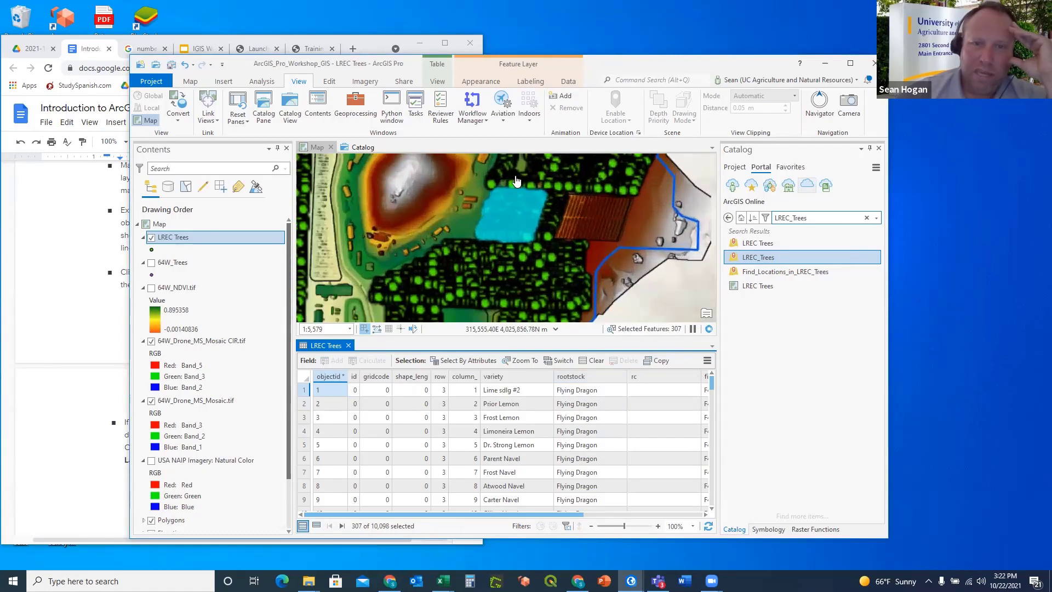
pyautogui.scroll(4, 506, 208)
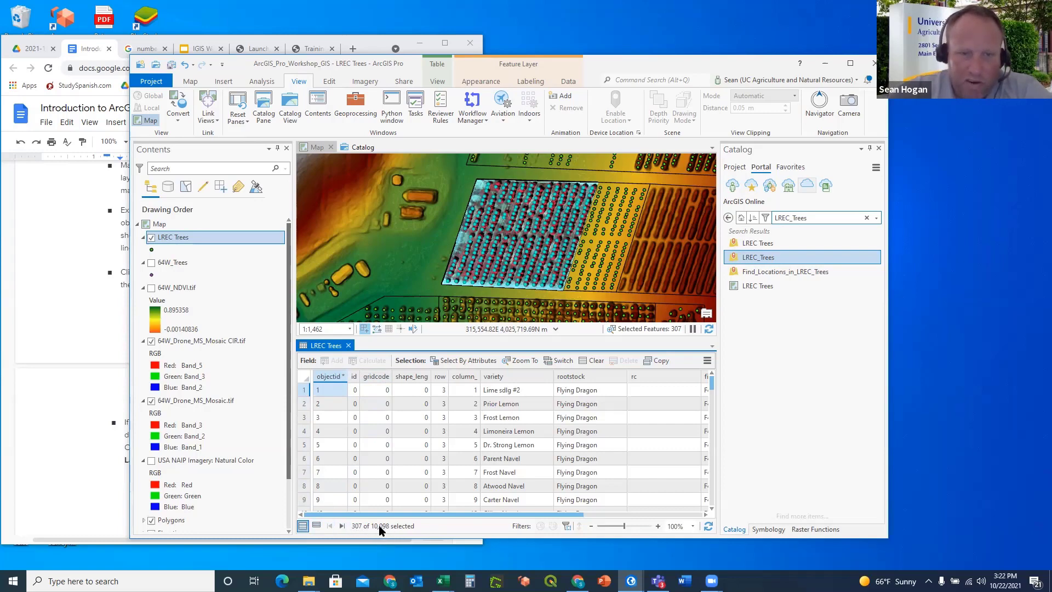
pyautogui.click(316, 526)
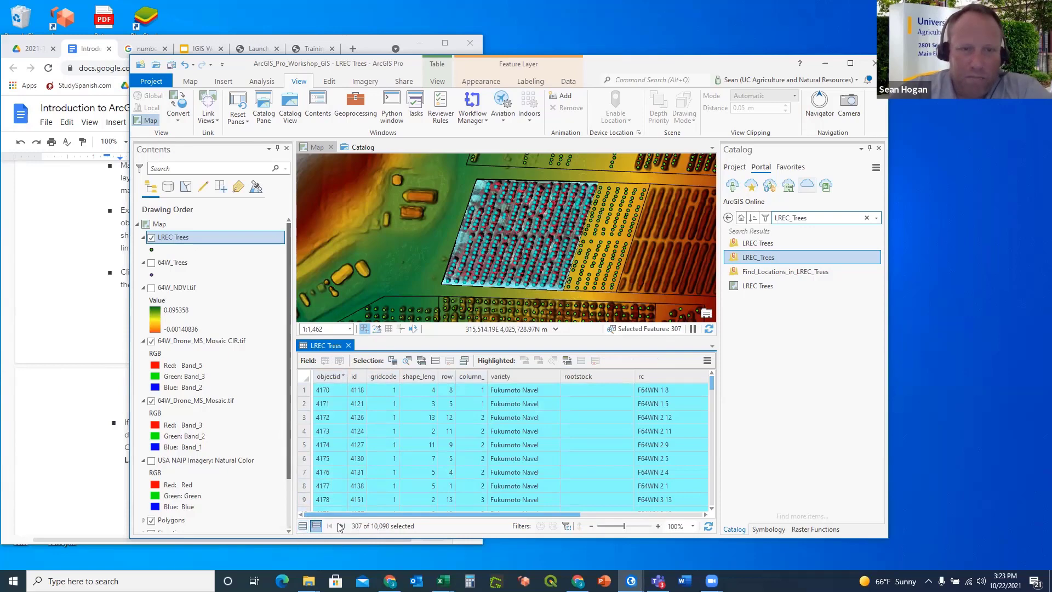
pyautogui.click(302, 527)
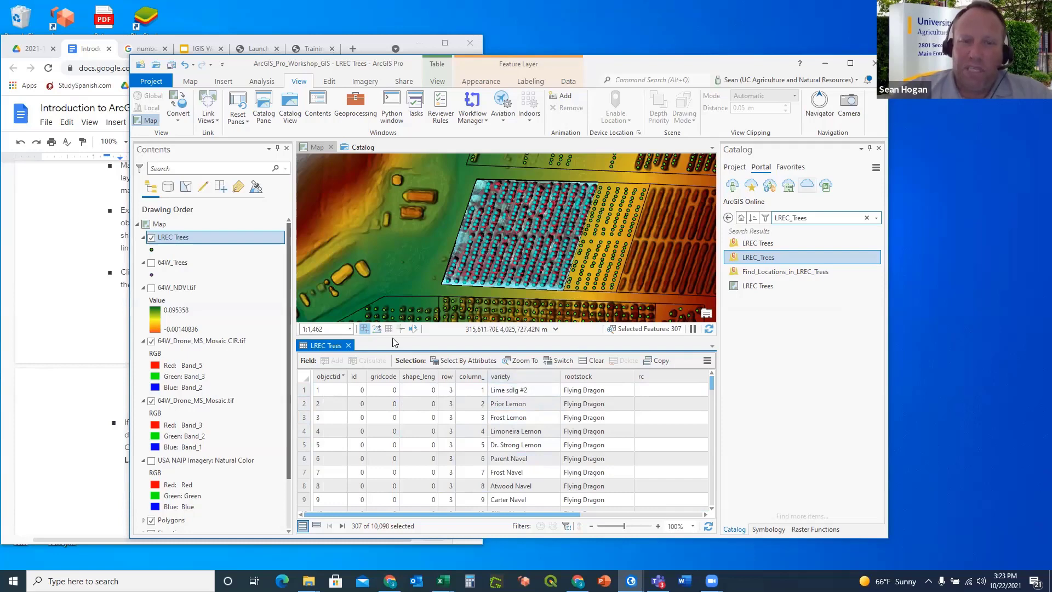
# Check the data export options available for the LREC Trees layer.
pyautogui.rightClick(192, 240)
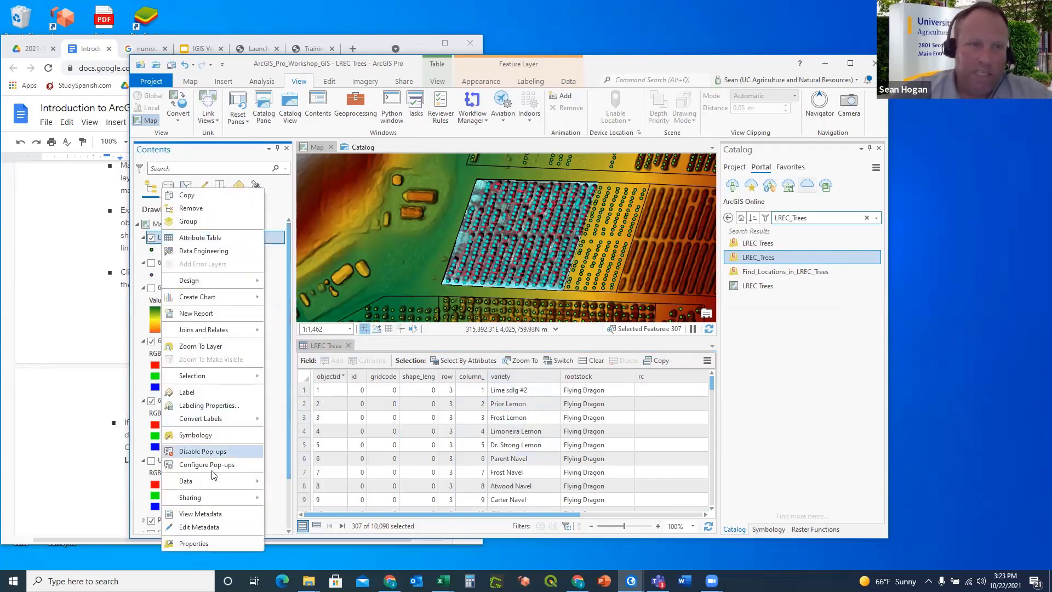
pyautogui.moveTo(213, 483)
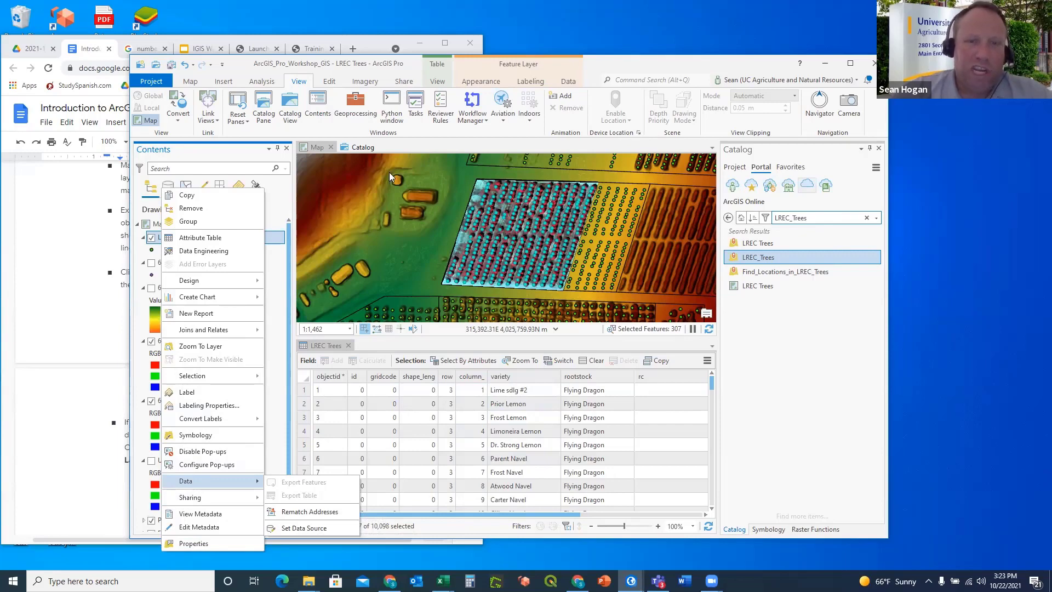
pyautogui.click(278, 198)
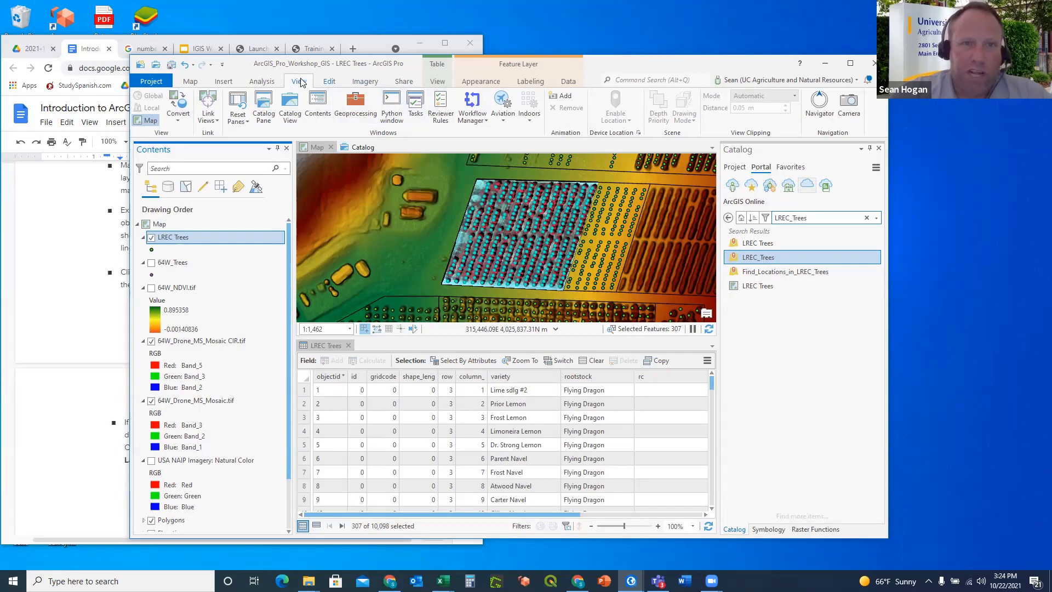
# Find the Intersect tool by searching for Inter and set its input features to LREC Trees and LREC_Boundary.
pyautogui.click(266, 82)
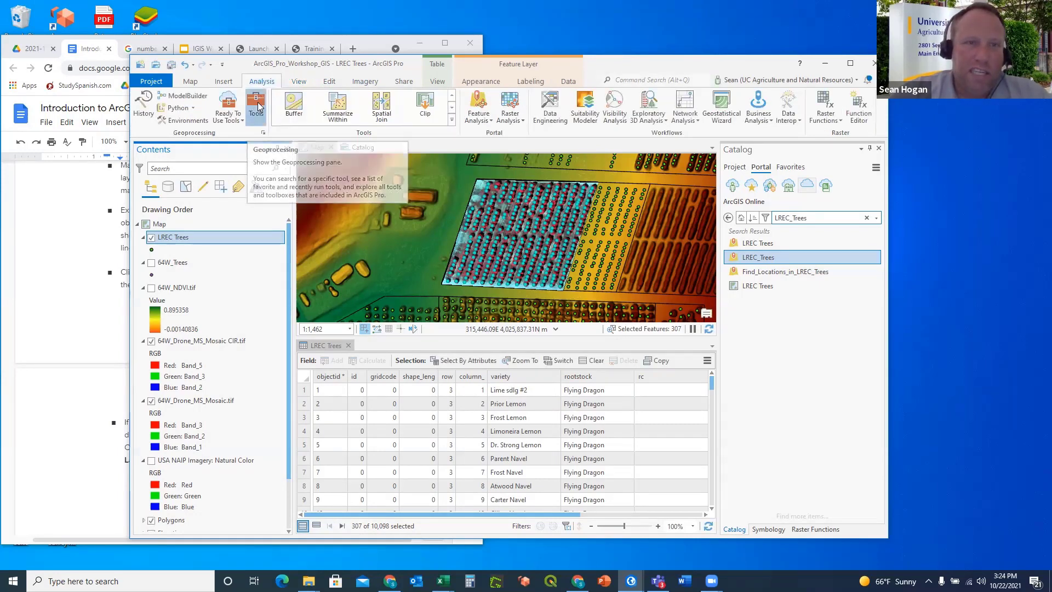
pyautogui.click(259, 106)
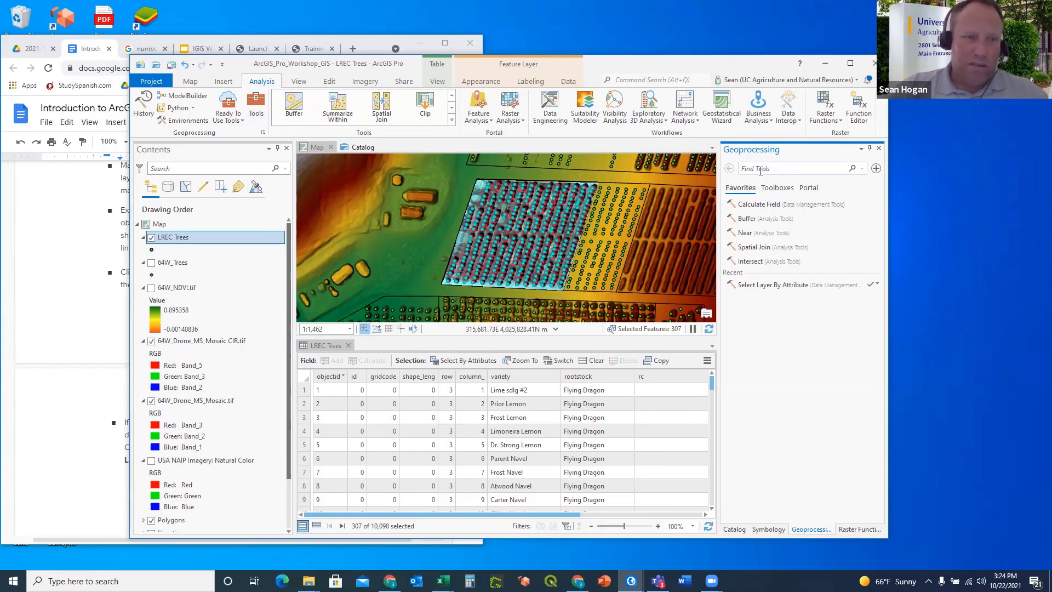
pyautogui.write('Inter')
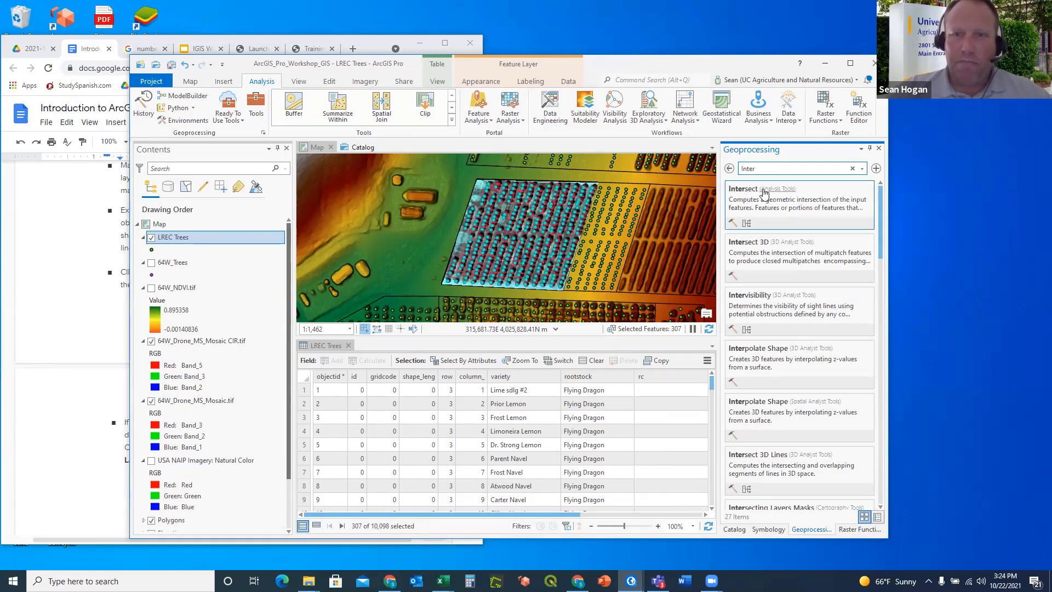
pyautogui.click(746, 191)
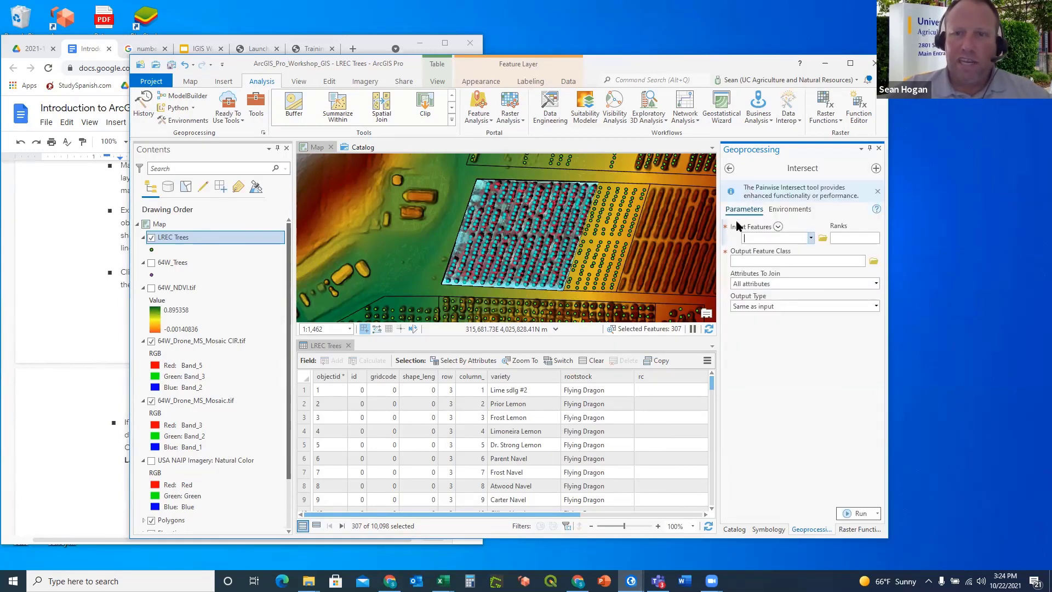
pyautogui.click(811, 239)
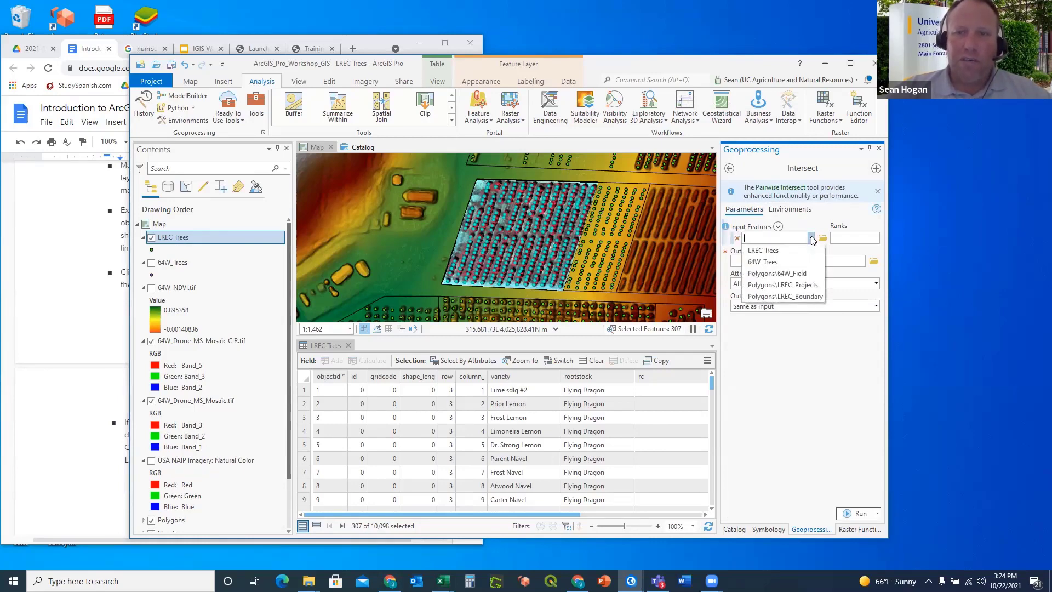
pyautogui.click(762, 251)
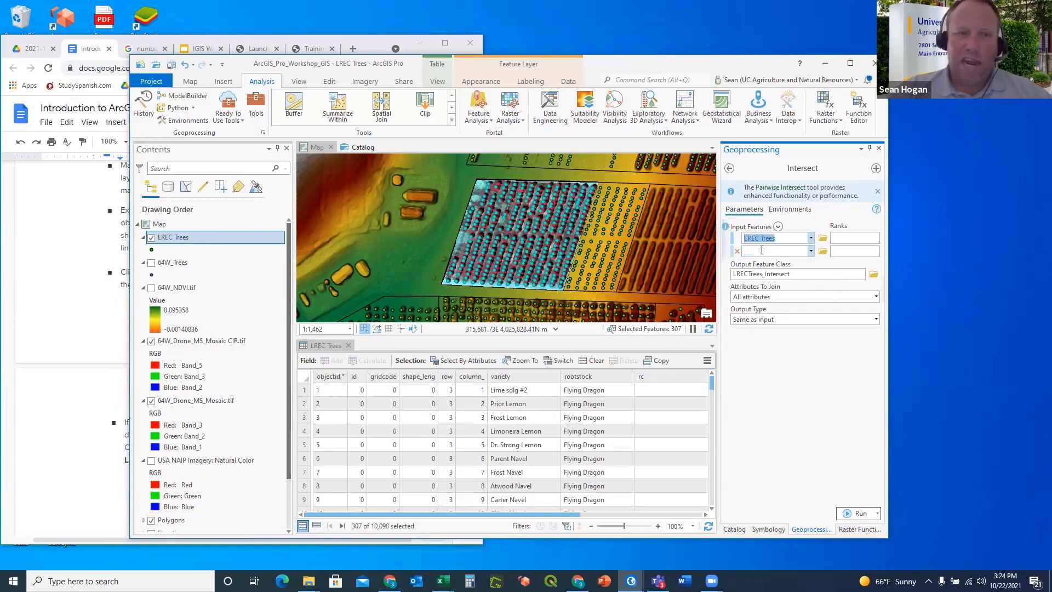
pyautogui.click(811, 251)
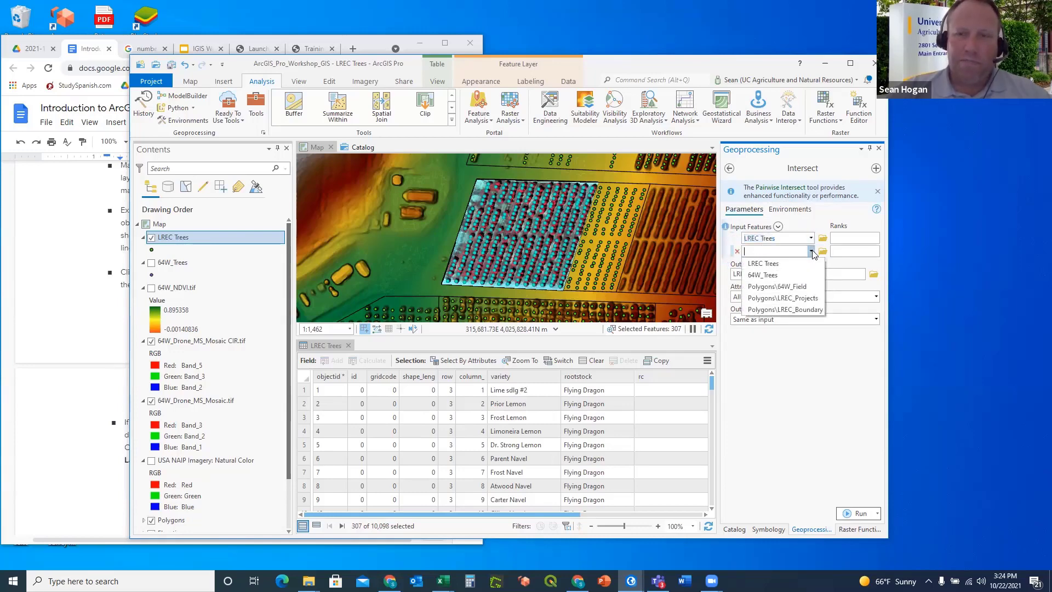
pyautogui.click(784, 310)
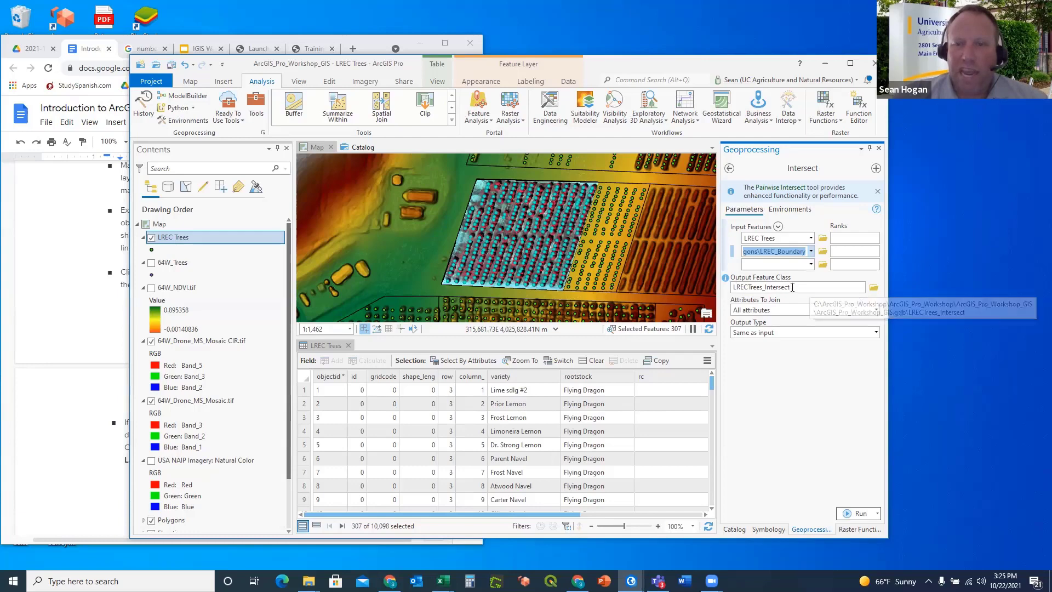
# Name the Intersect output feature class F64W_Trees_UTM in the project geodatabase and open the tool's environment settings.
pyautogui.click(749, 287)
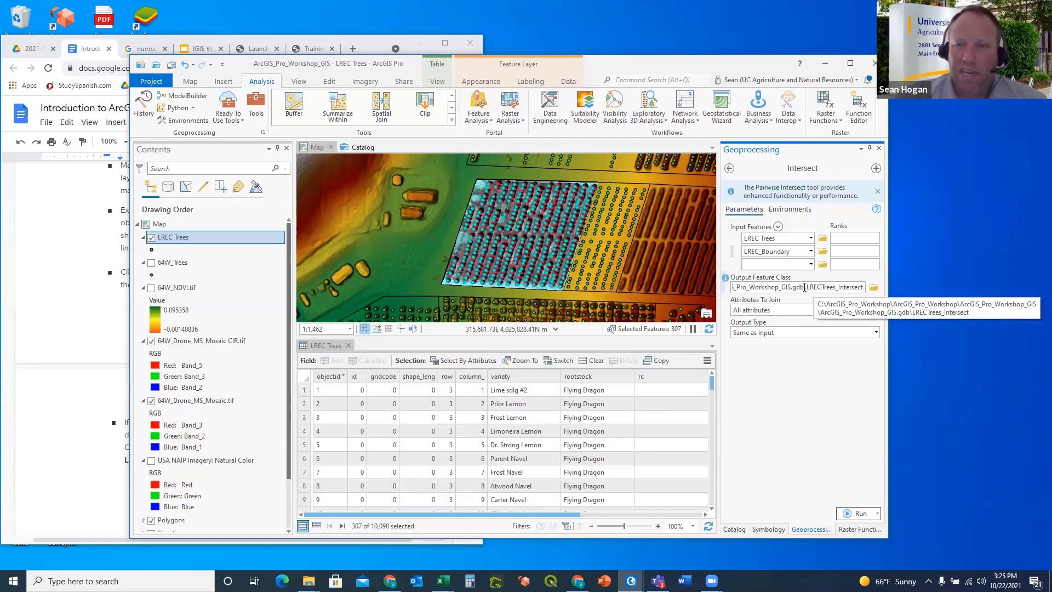
pyautogui.moveTo(822, 287); pyautogui.dragTo(808, 287)
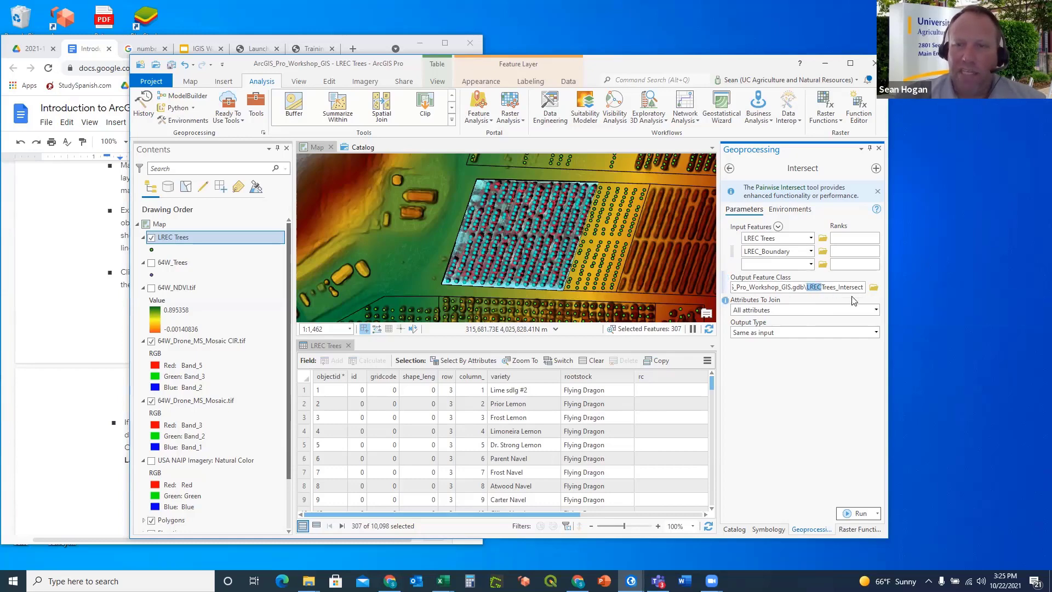
pyautogui.write('F')
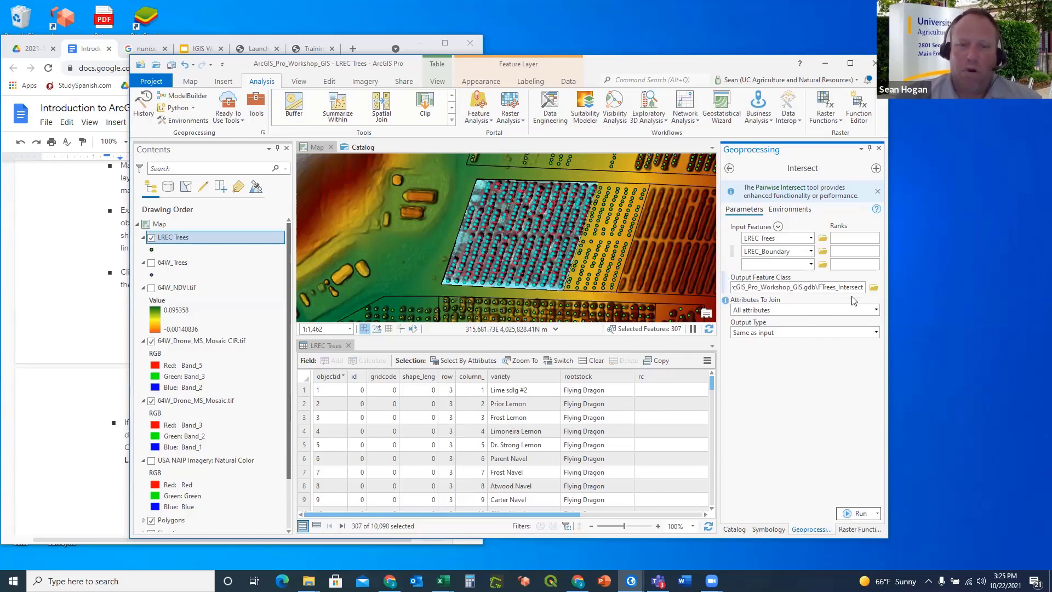
pyautogui.write('64')
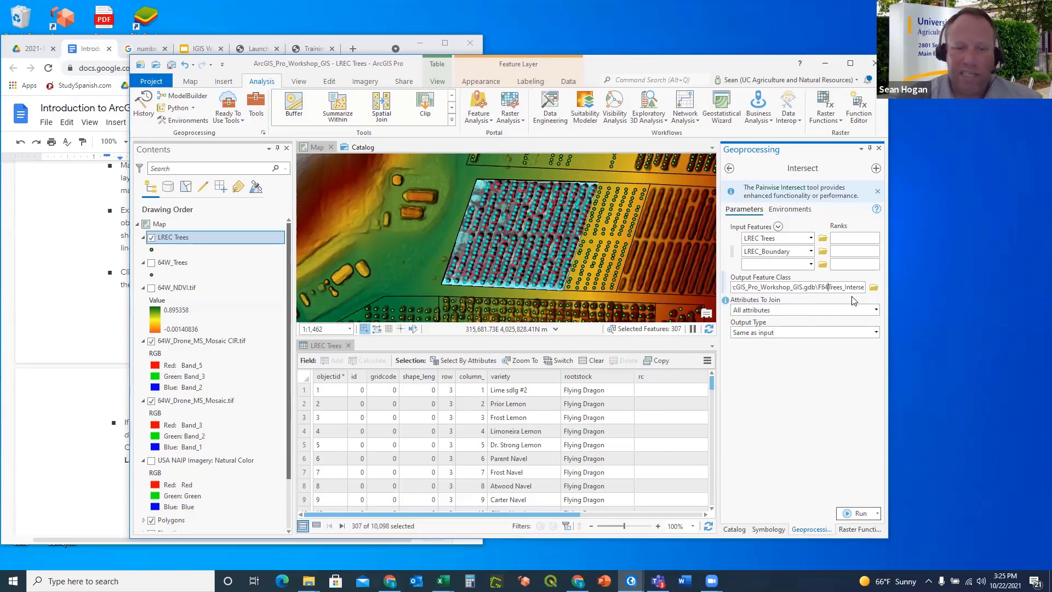
pyautogui.write('W')
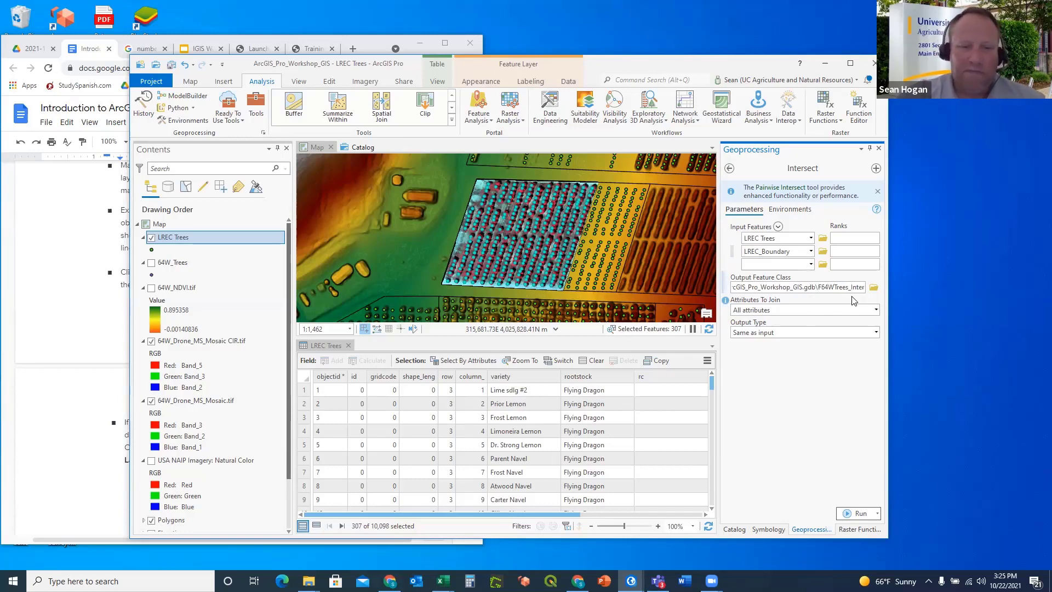
pyautogui.write('_')
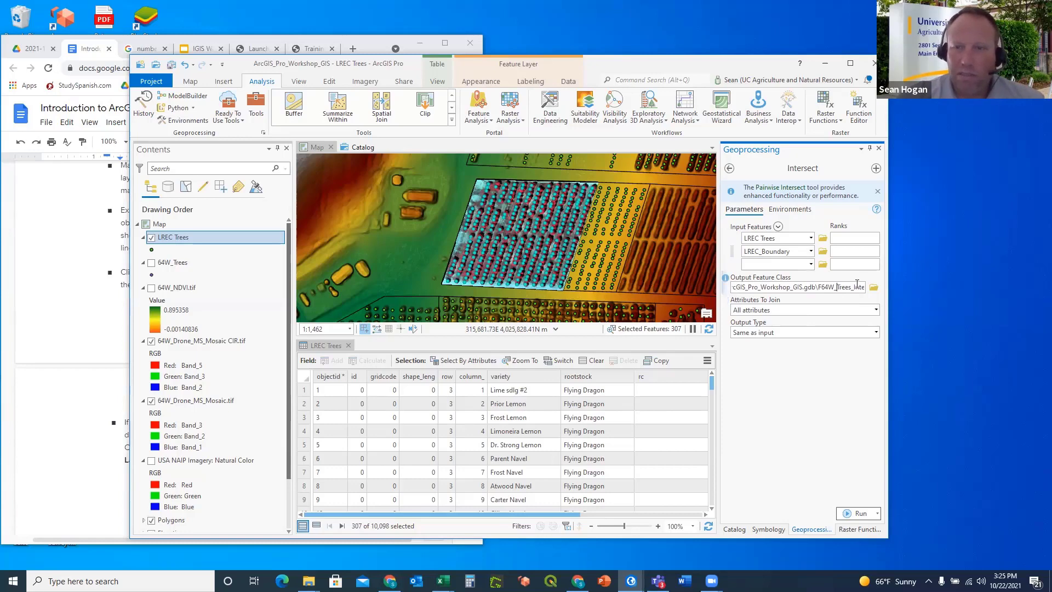
pyautogui.moveTo(853, 288)
pyautogui.mouseDown()
pyautogui.moveTo(877, 290)
pyautogui.moveTo(864, 291)
pyautogui.mouseUp()
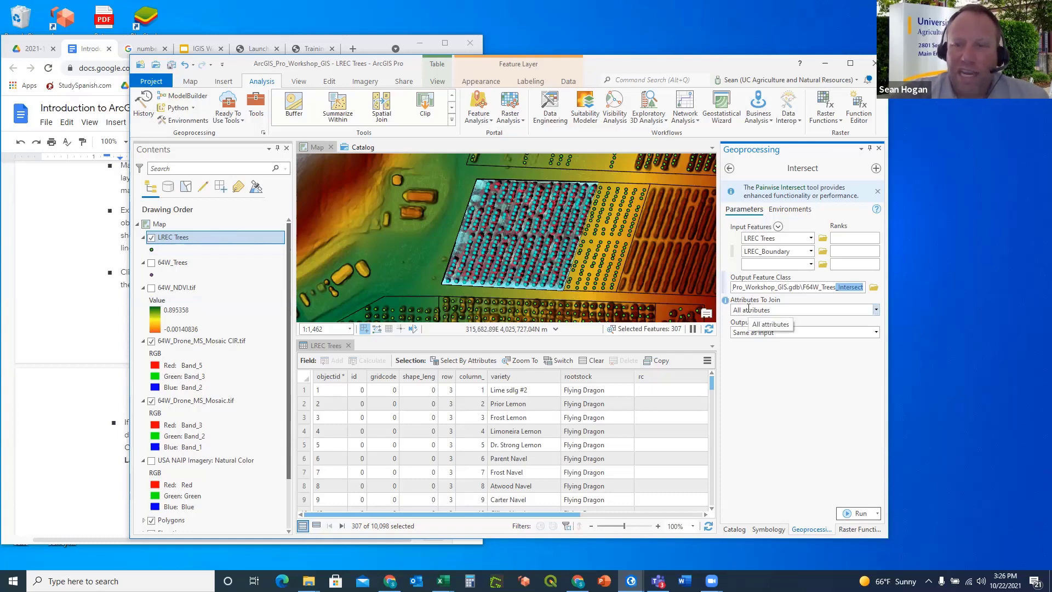
pyautogui.press('BackSpace')
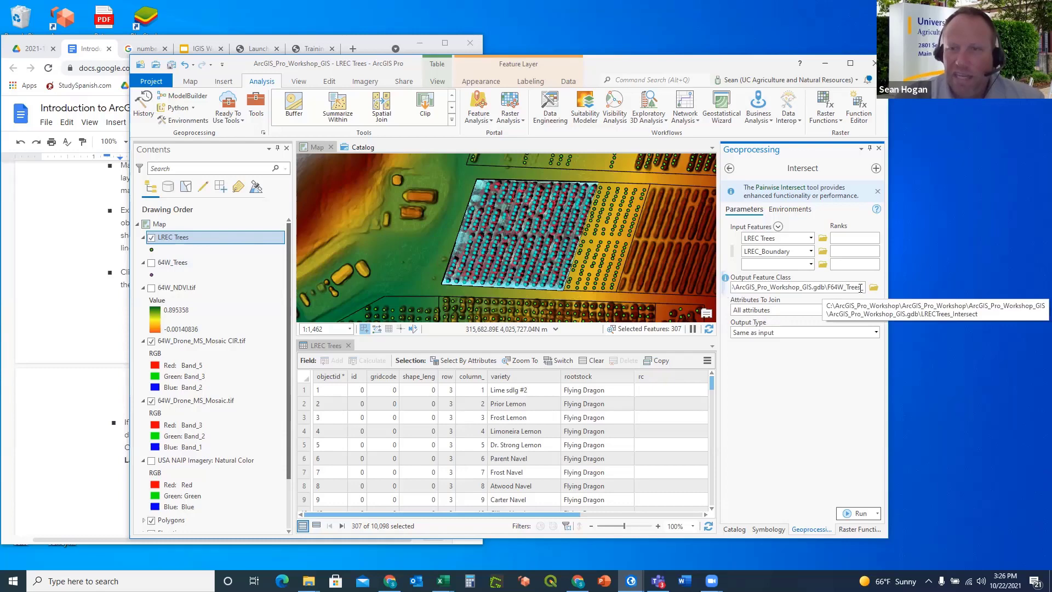
pyautogui.write('UTM')
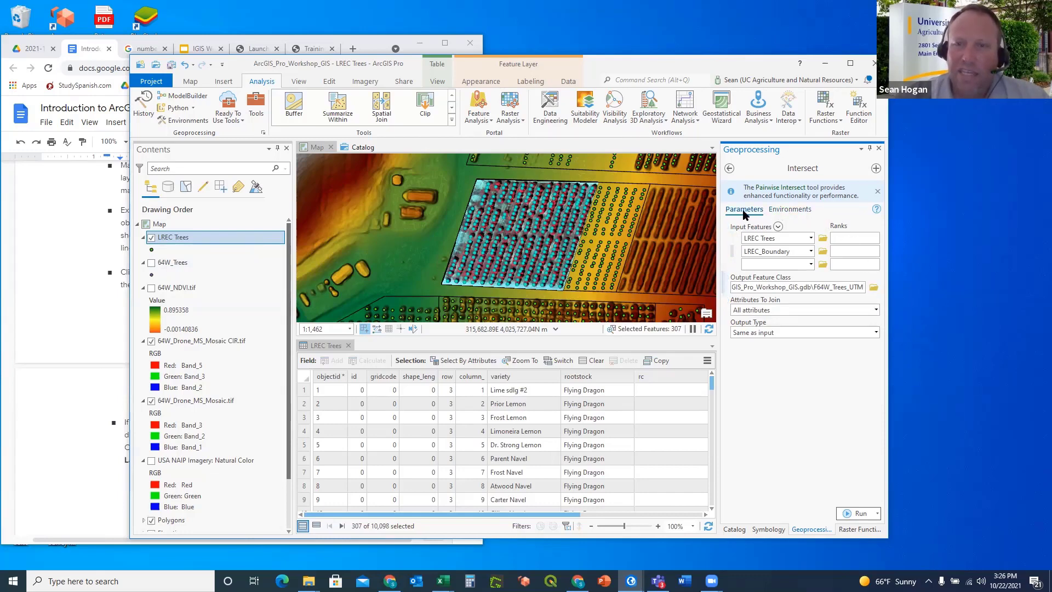
pyautogui.click(790, 210)
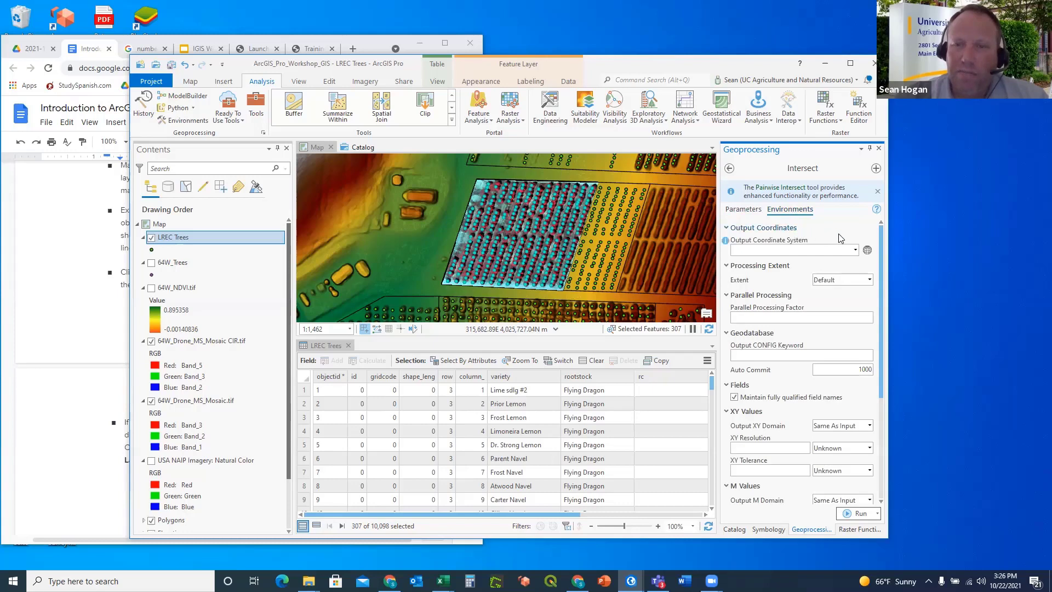
pyautogui.click(867, 250)
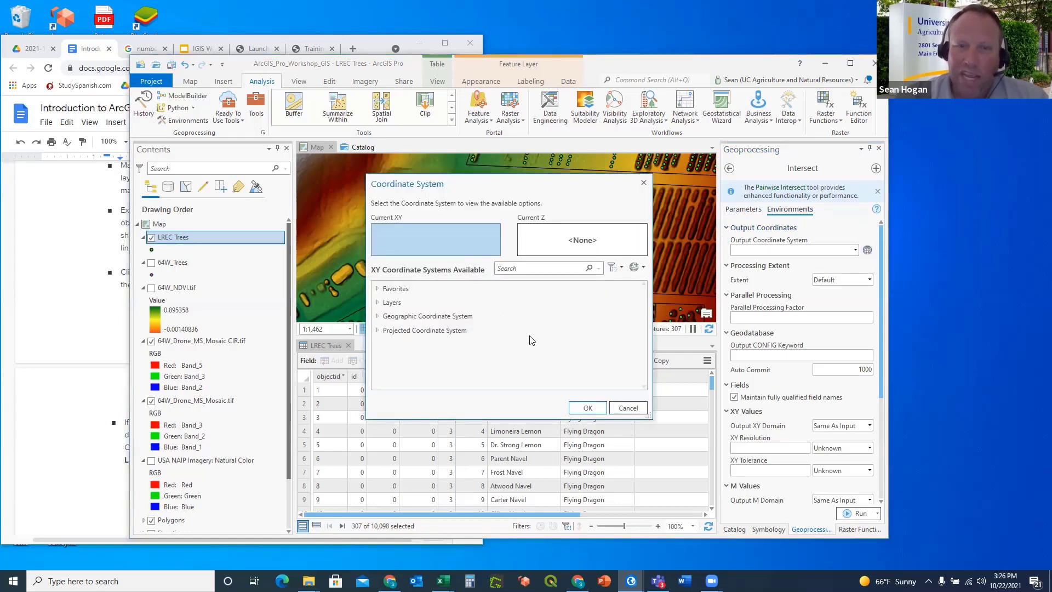
pyautogui.click(377, 329)
pyautogui.scroll(-2, 452, 346)
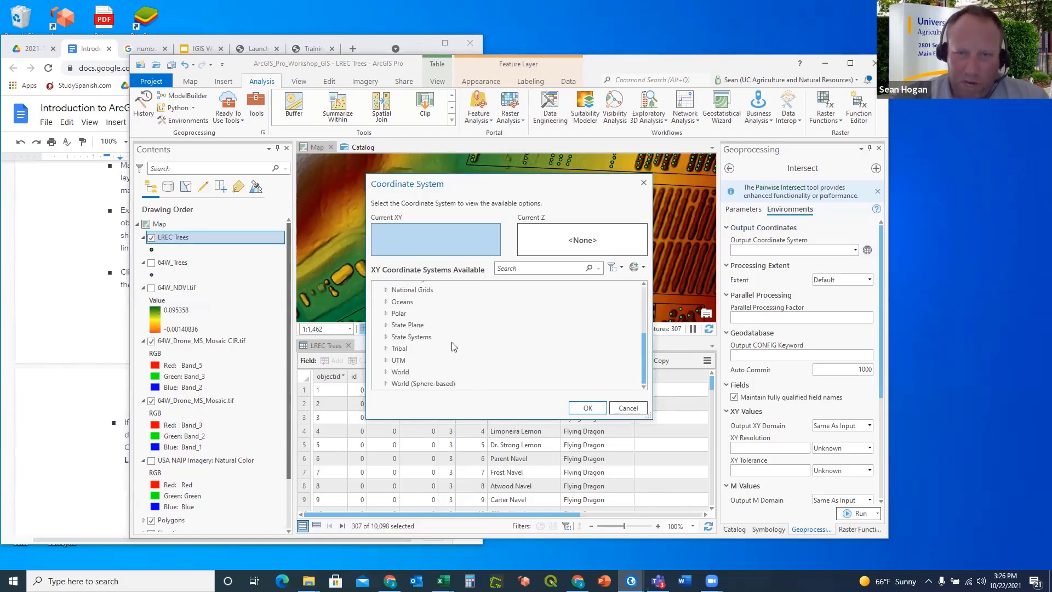
pyautogui.click(387, 362)
pyautogui.scroll(-3, 472, 337)
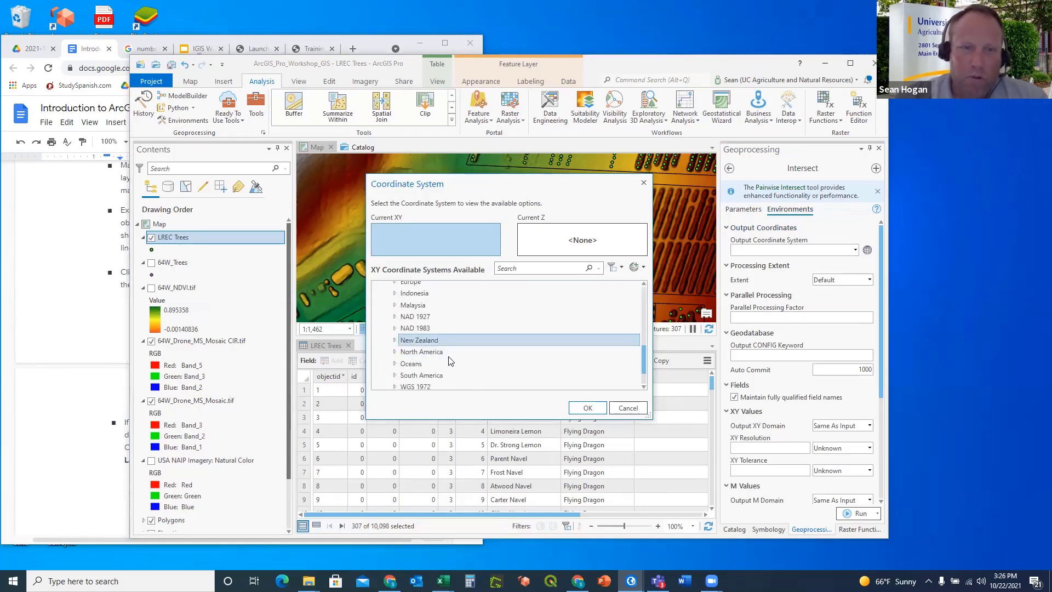
pyautogui.click(395, 360)
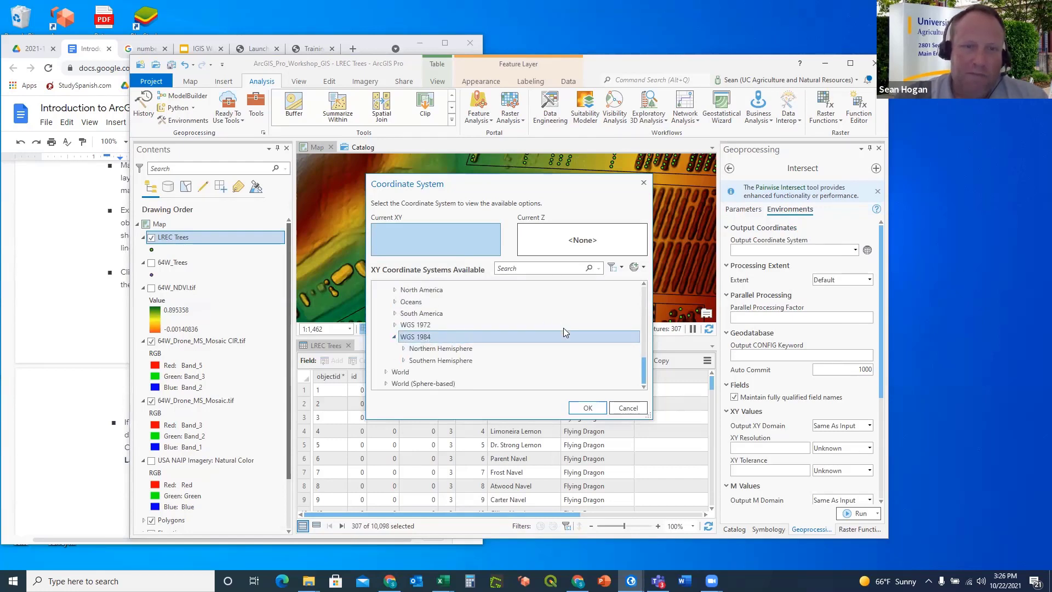
pyautogui.scroll(3, 548, 312)
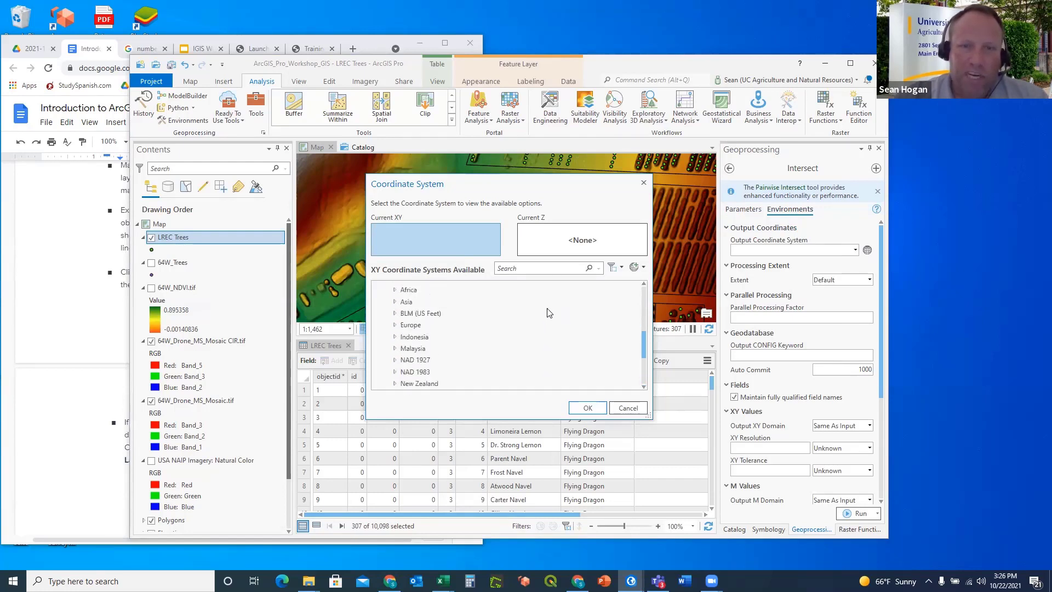
pyautogui.click(644, 182)
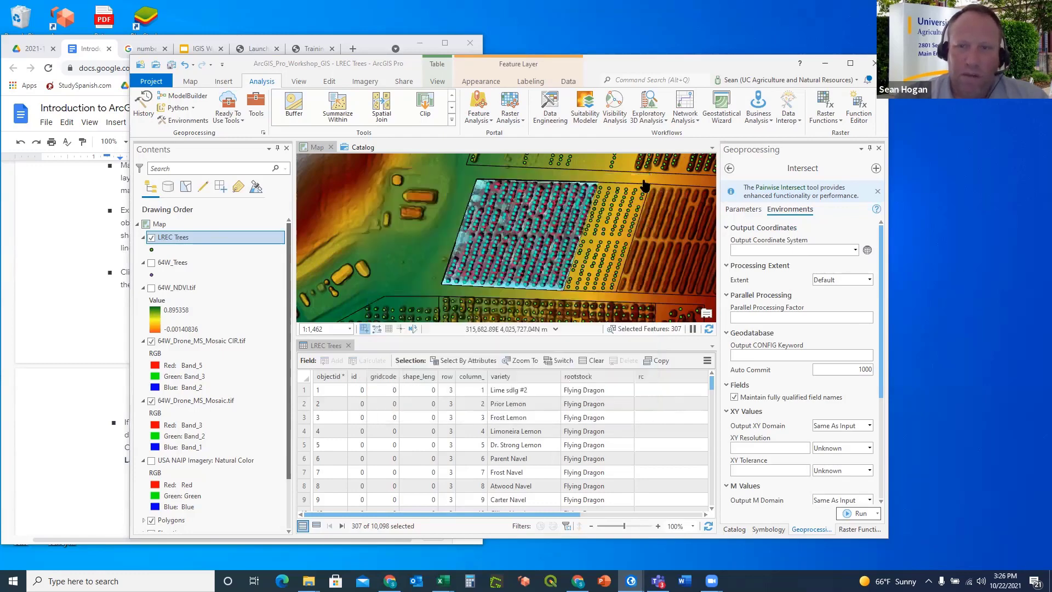
# Set the output coordinate system to WGS_1984_UTM_Zone_11N and run the Intersect tool.
pyautogui.click(855, 250)
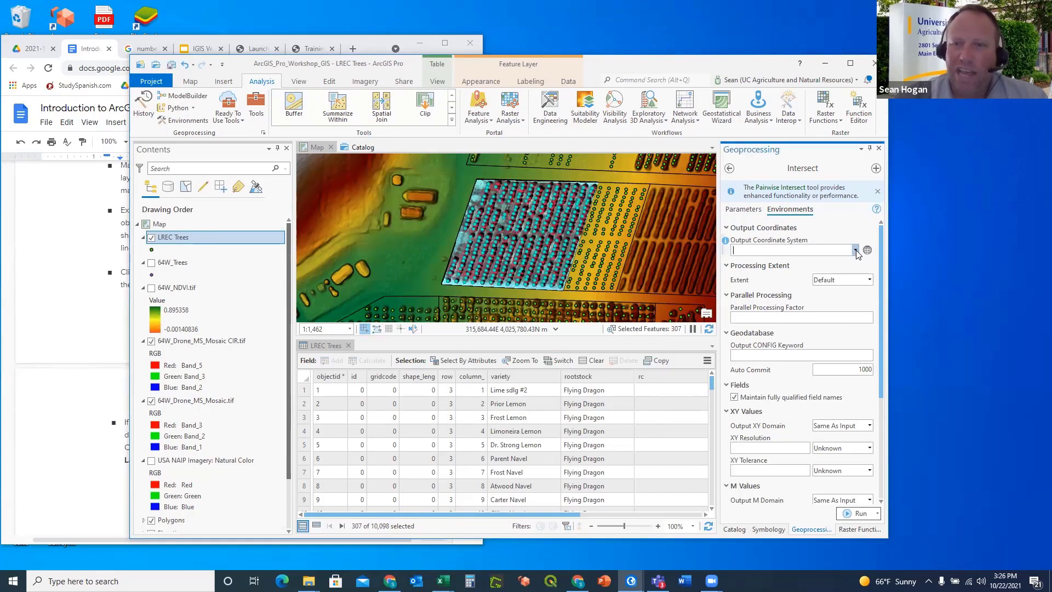
pyautogui.click(761, 265)
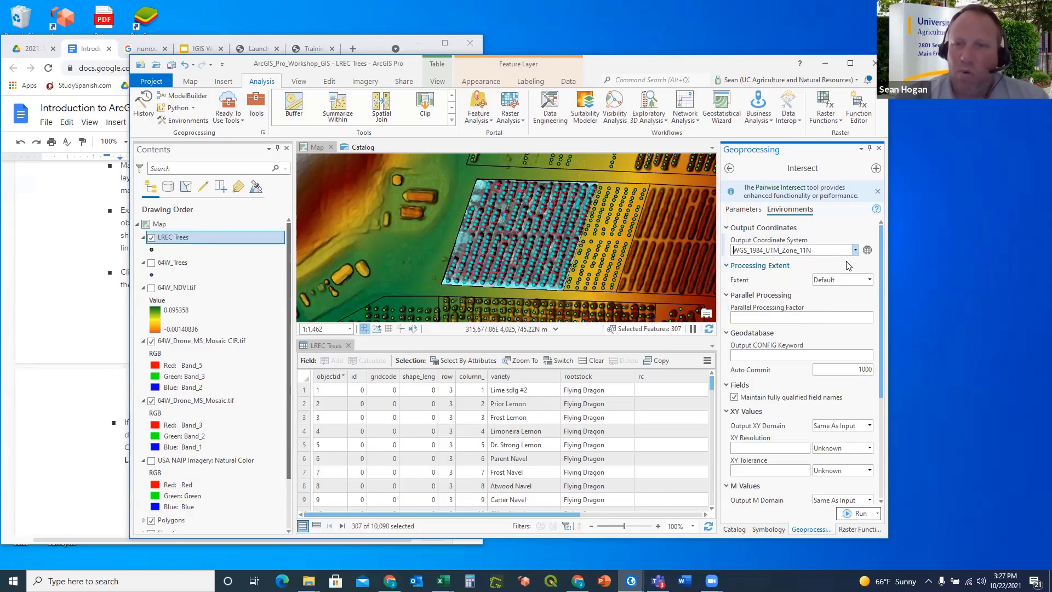
pyautogui.click(740, 209)
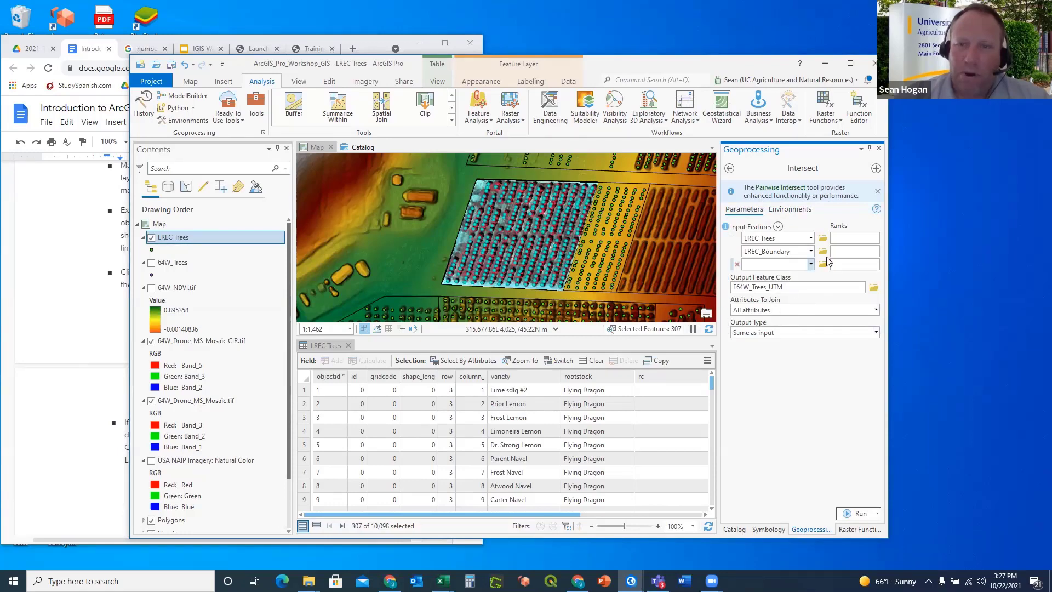
pyautogui.click(858, 514)
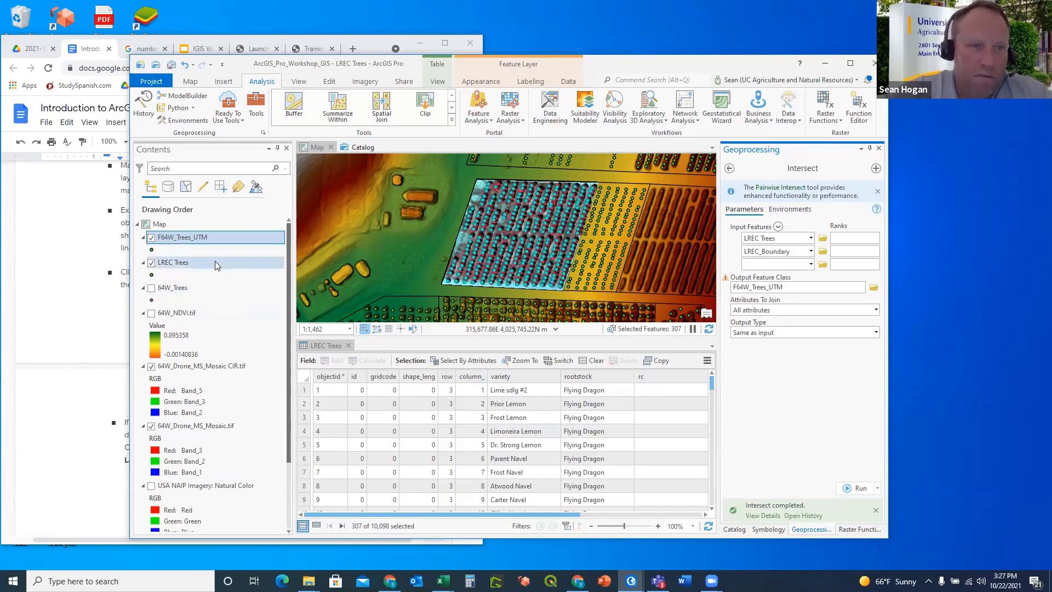
# Hide the LREC Trees layer and close its attribute table to view the extracted trees on the map.
pyautogui.click(152, 263)
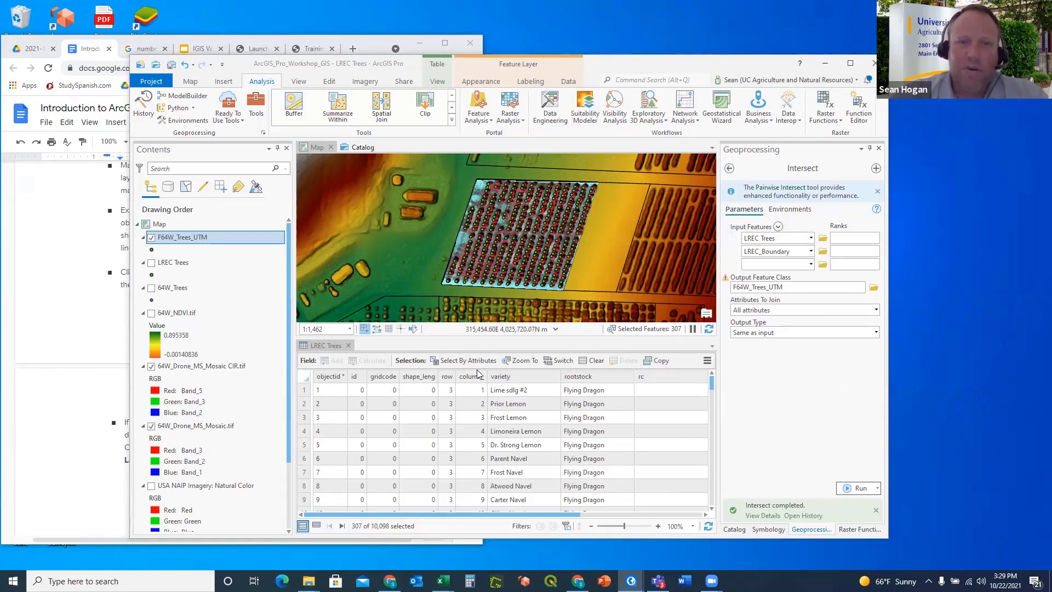
pyautogui.click(349, 346)
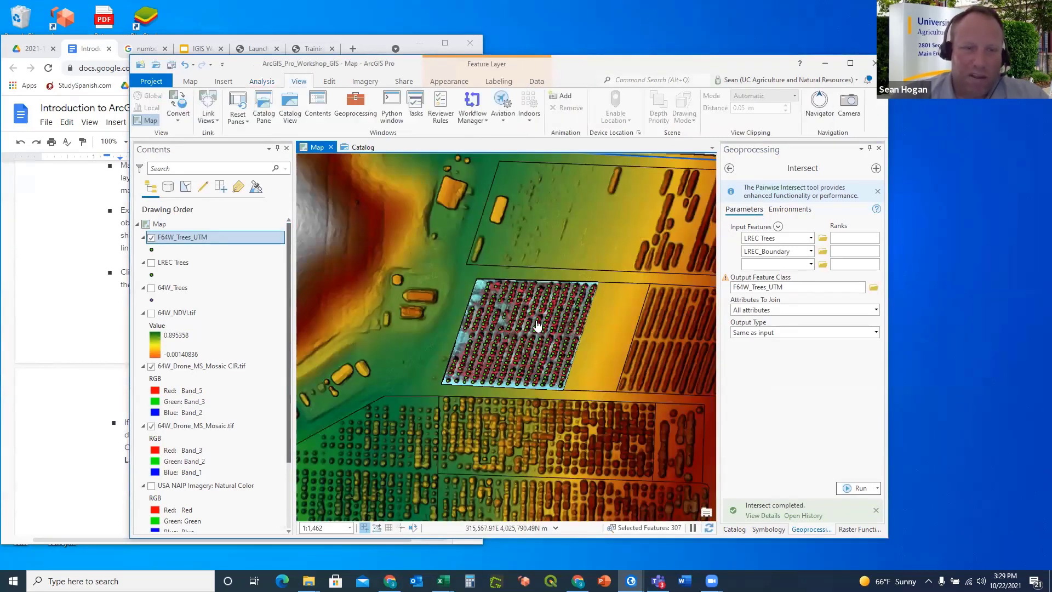
pyautogui.scroll(1, 537, 326)
pyautogui.scroll(1, 537, 326)
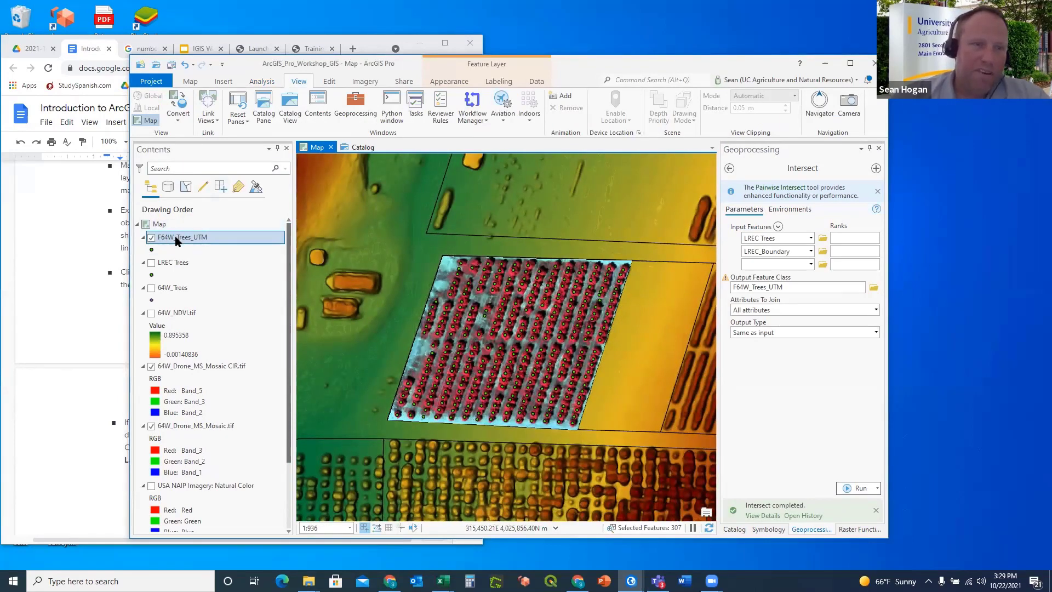
# Examine individual tree records in the F64W_Trees_UTM attribute table by selecting several rows, and clear the selection.
pyautogui.click(178, 241)
pyautogui.rightClick(178, 241)
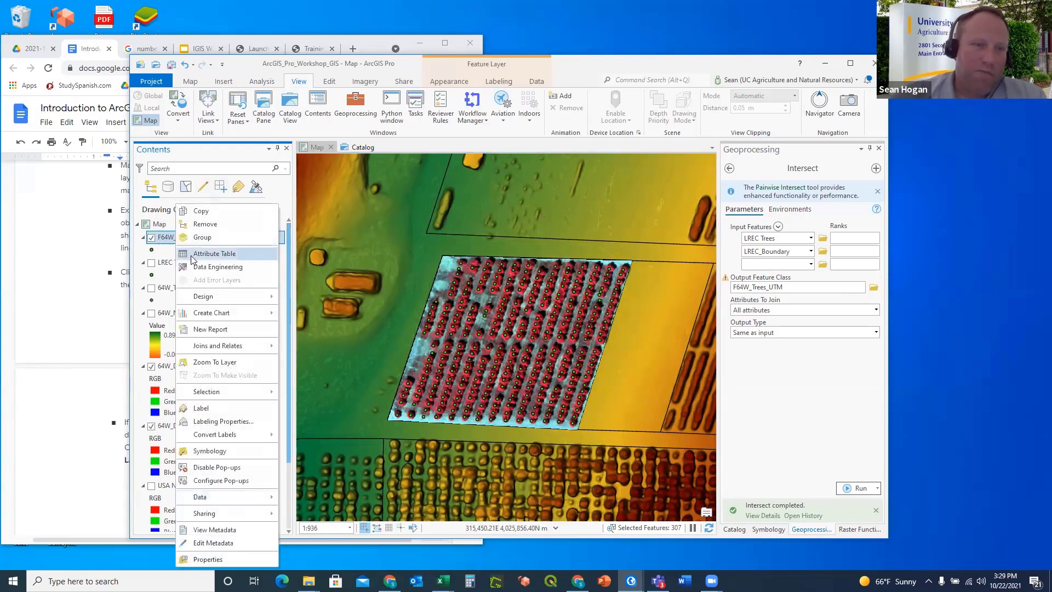
pyautogui.click(198, 256)
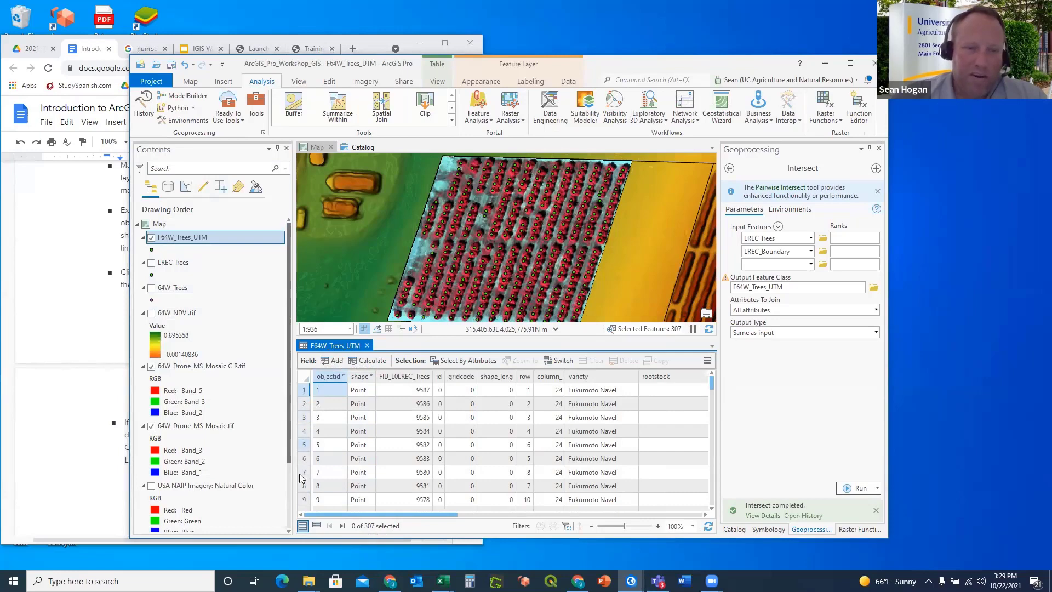
pyautogui.click(307, 405)
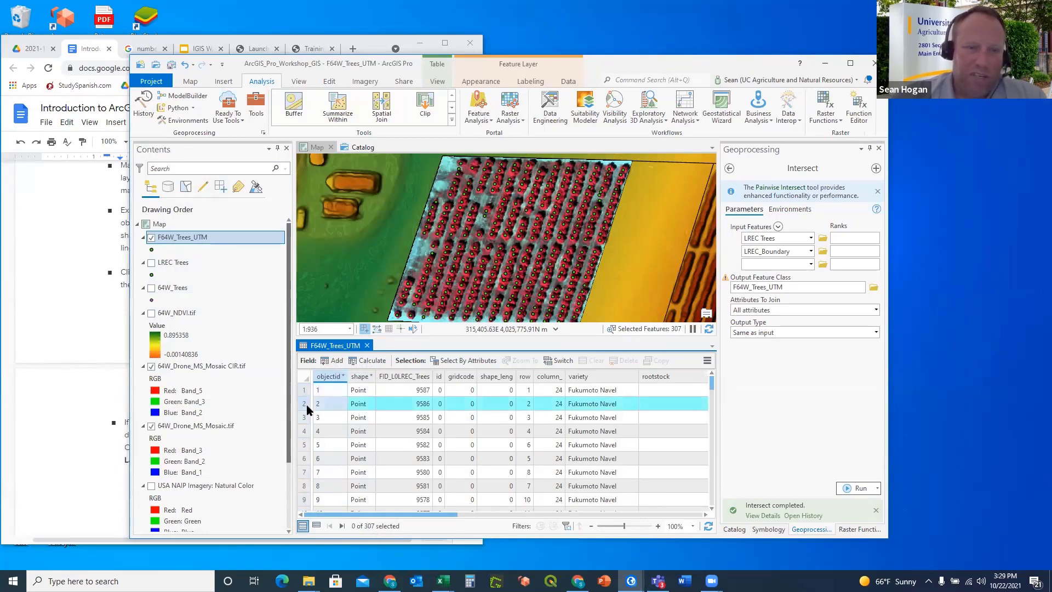
pyautogui.click(306, 417)
pyautogui.click(304, 432)
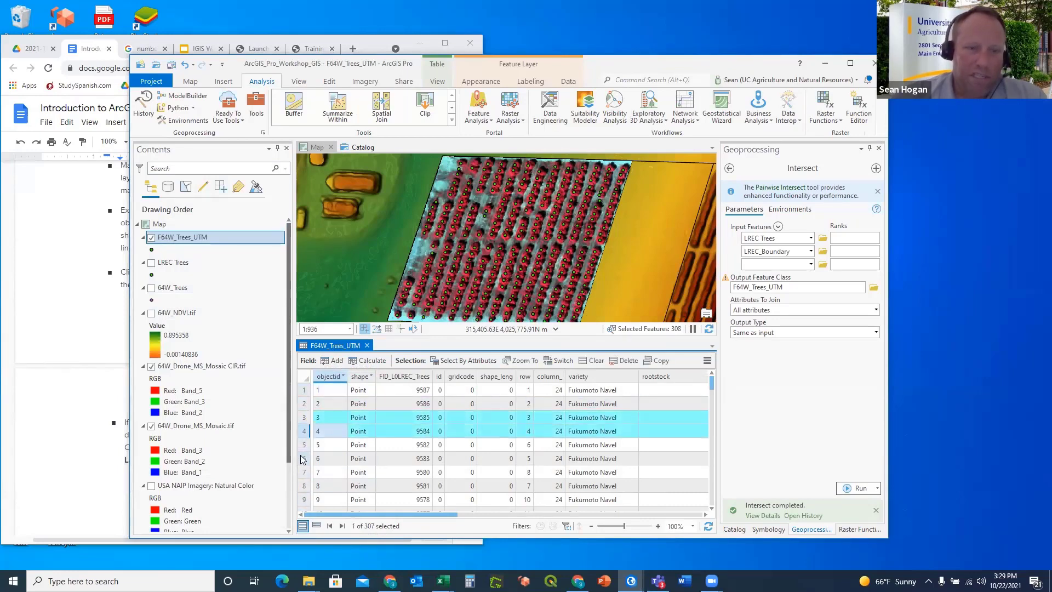
pyautogui.click(305, 458)
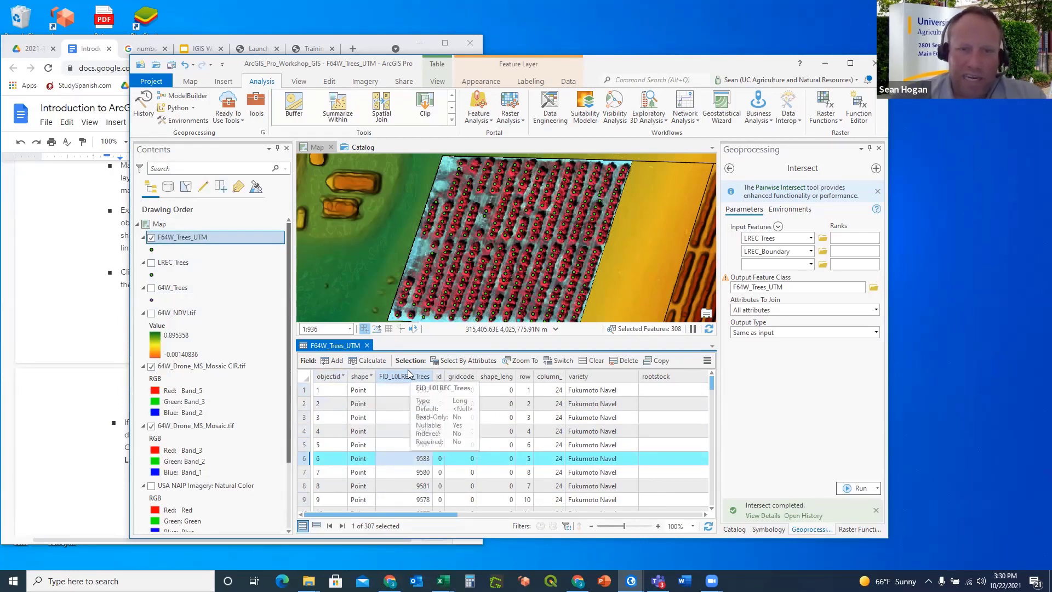
pyautogui.moveTo(438, 520); pyautogui.dragTo(380, 525)
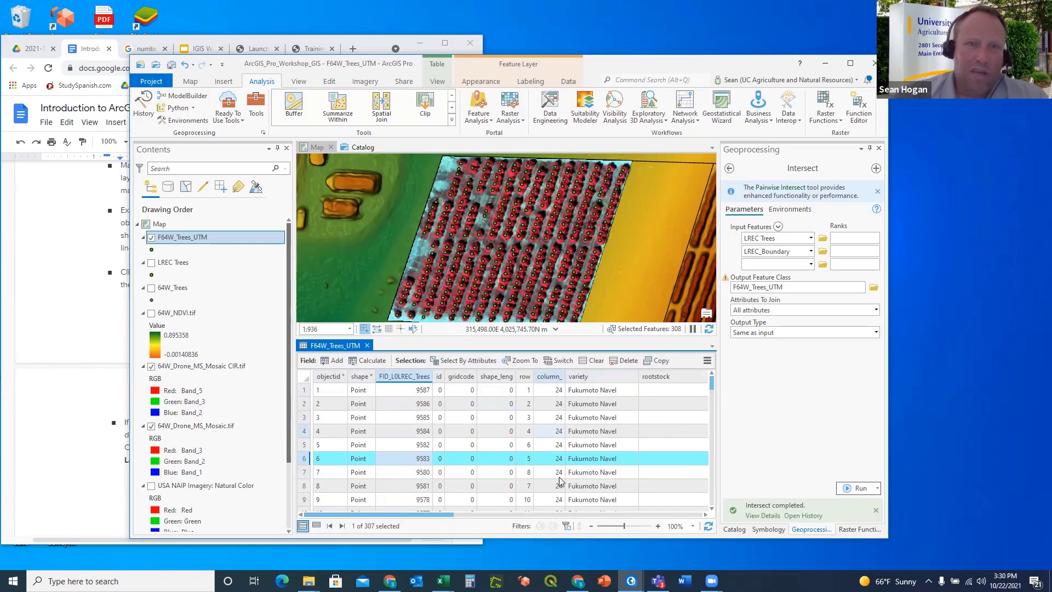
pyautogui.click(591, 362)
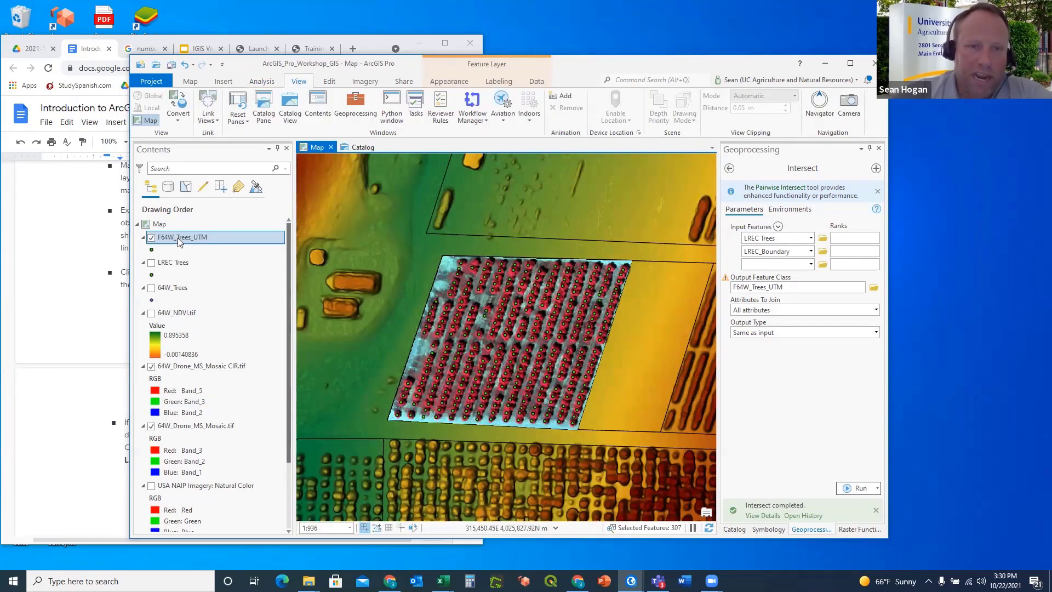
# Join Packline_Data_CSV.csv to F64W_Trees_UTM, matching the input field FID_L0LREC_Trees with the join table field FID_L0LREC.
pyautogui.rightClick(178, 242)
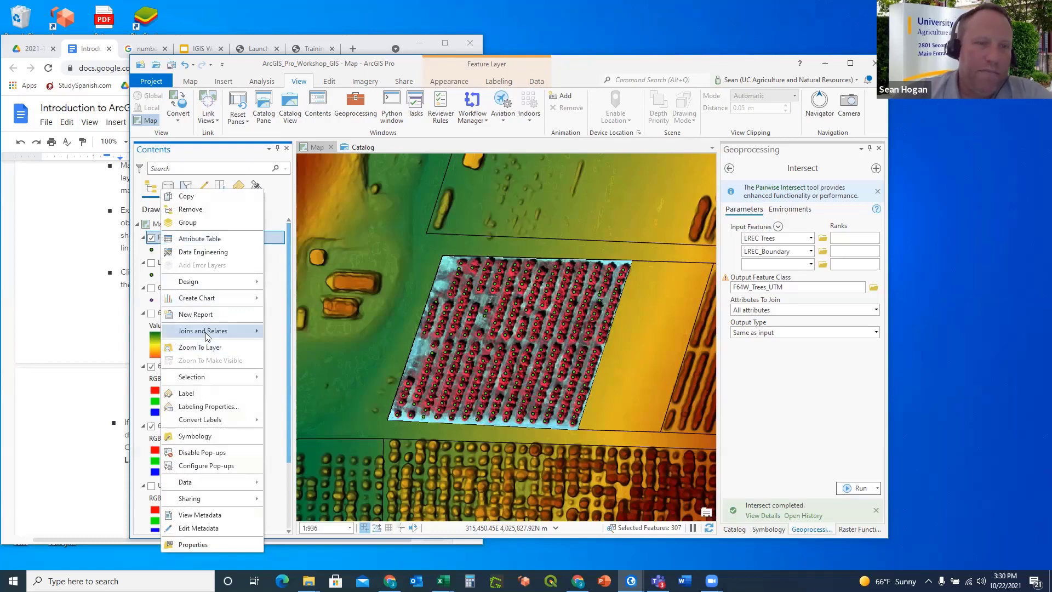
pyautogui.moveTo(206, 336)
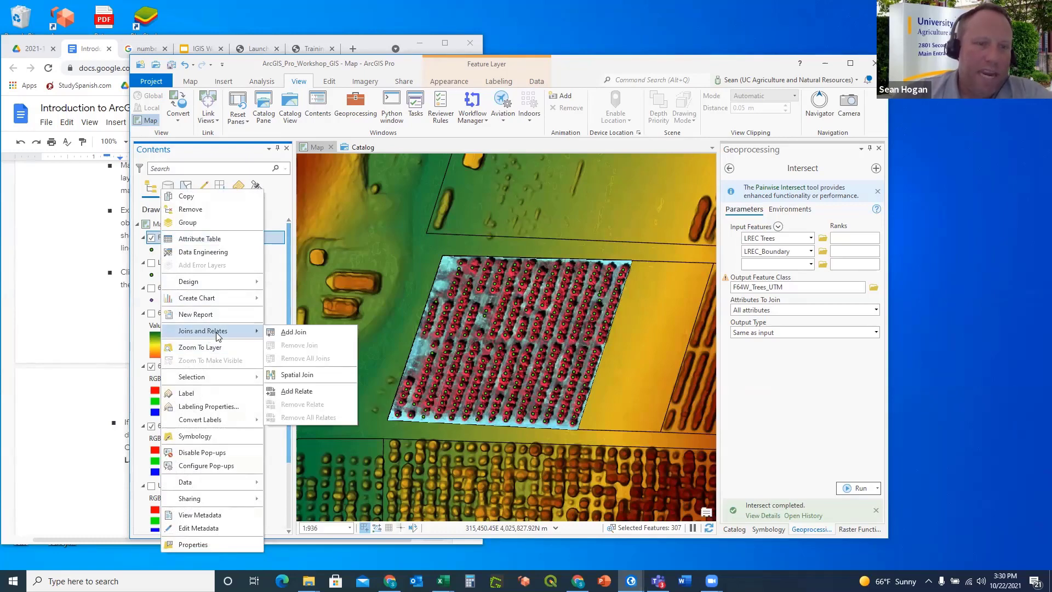
pyautogui.click(286, 332)
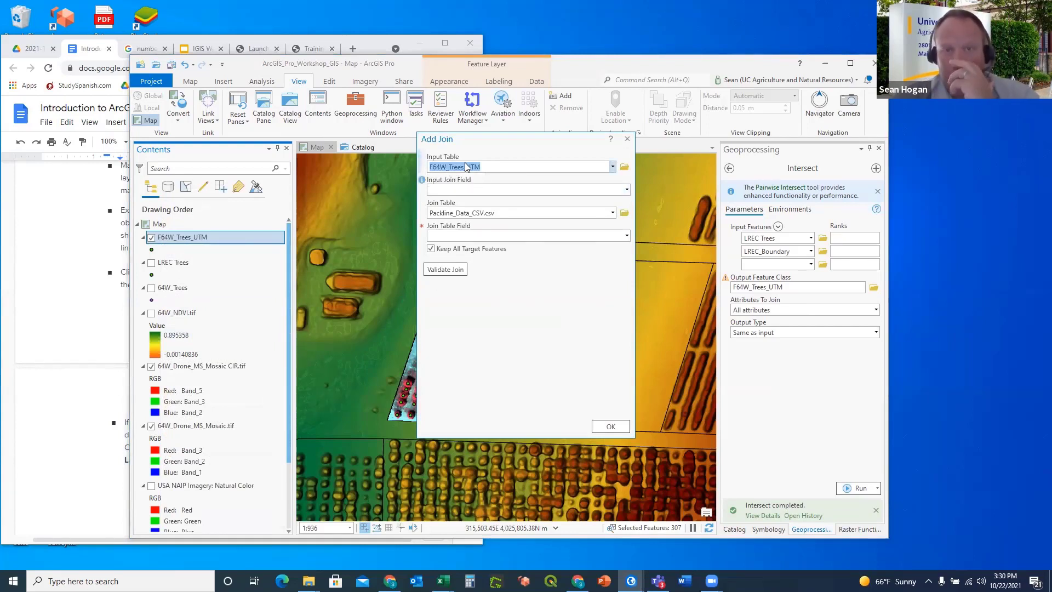
pyautogui.click(627, 190)
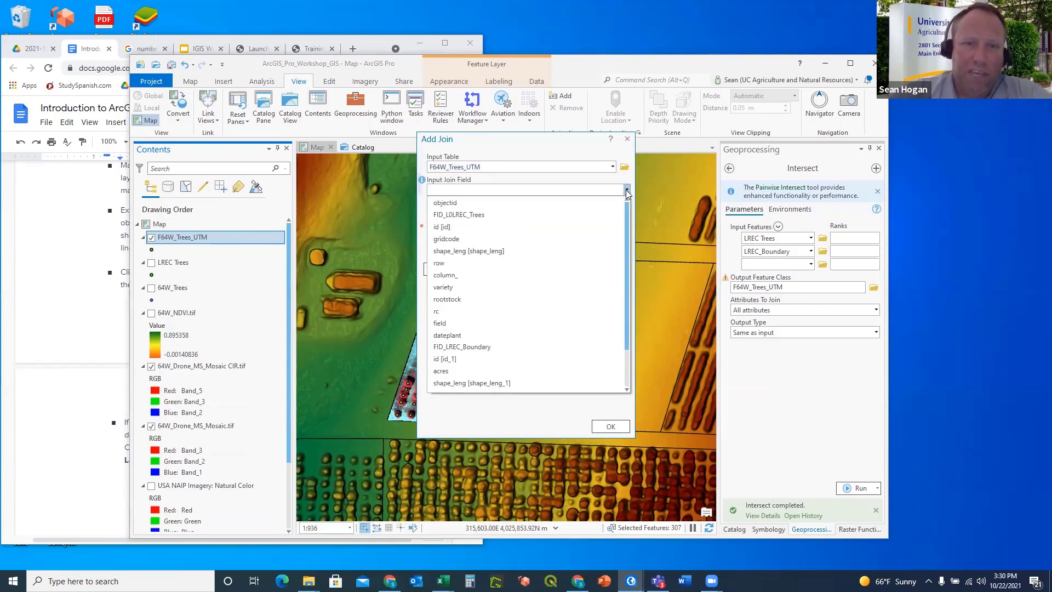
pyautogui.click(453, 215)
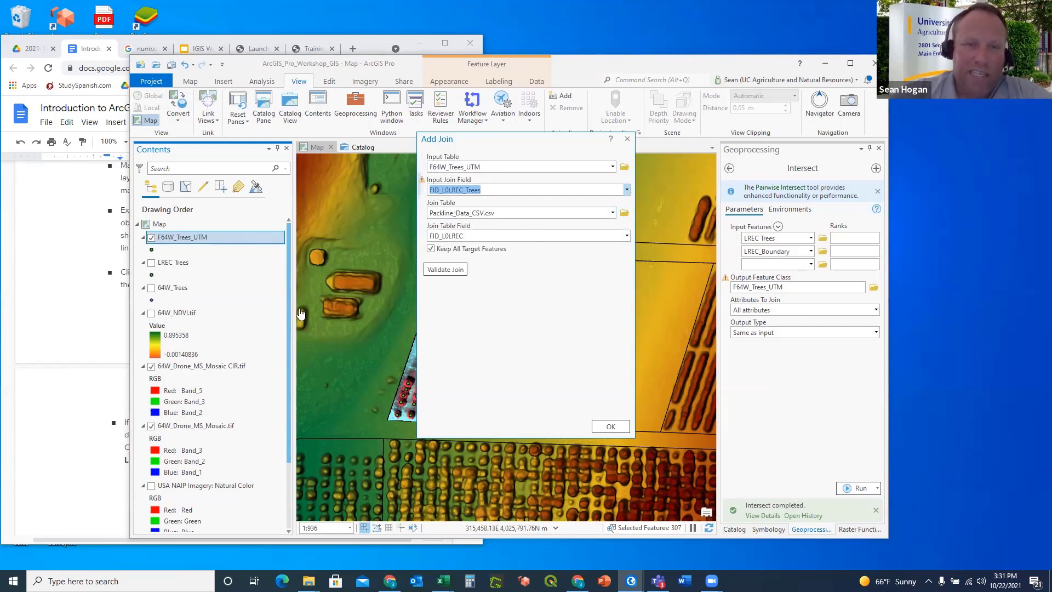
pyautogui.scroll(-3, 287, 300)
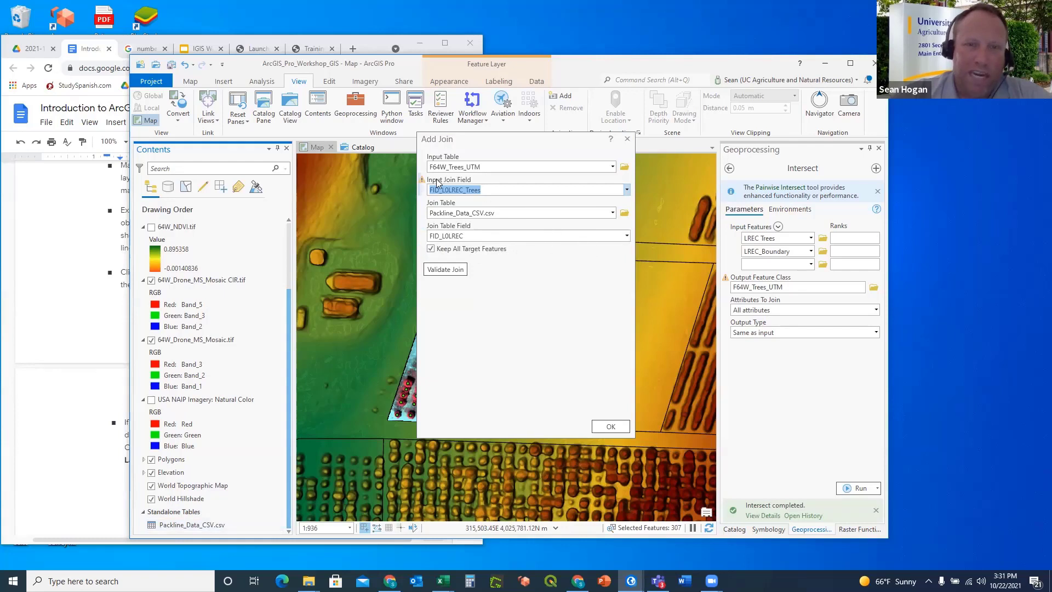
pyautogui.moveTo(422, 181)
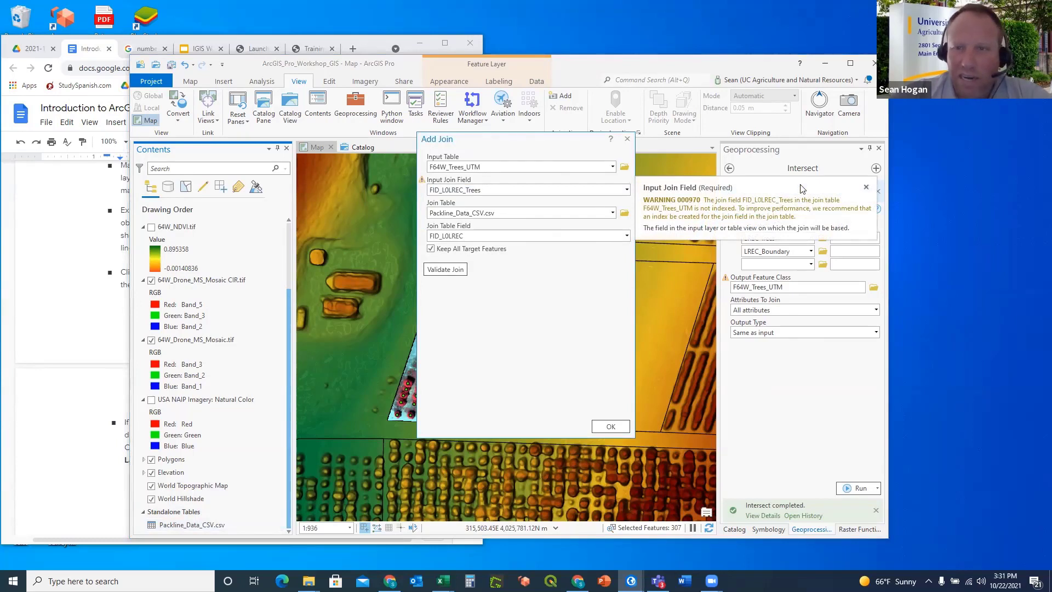
pyautogui.click(866, 187)
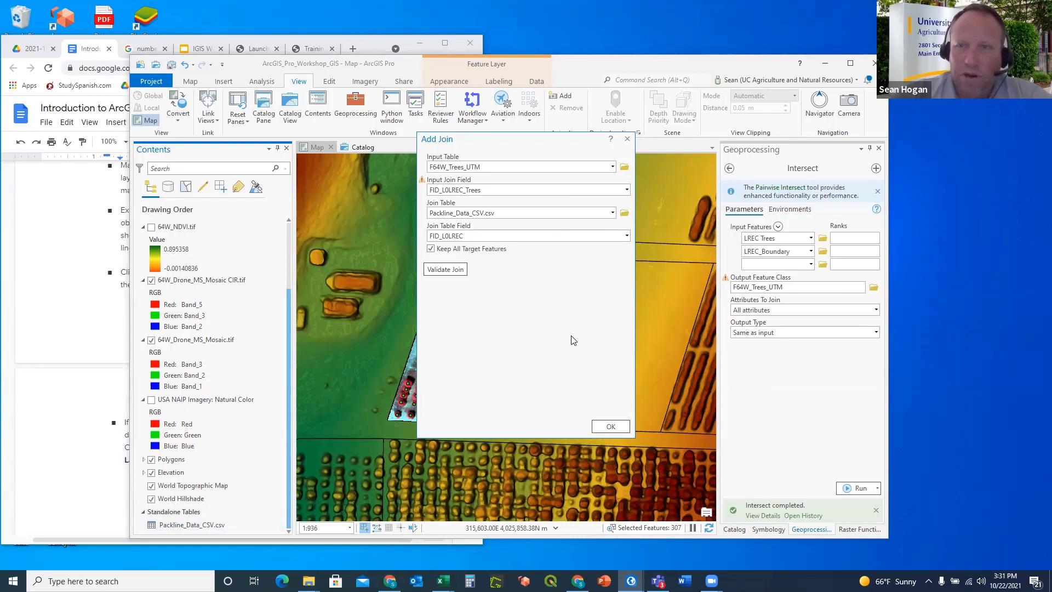
pyautogui.click(607, 427)
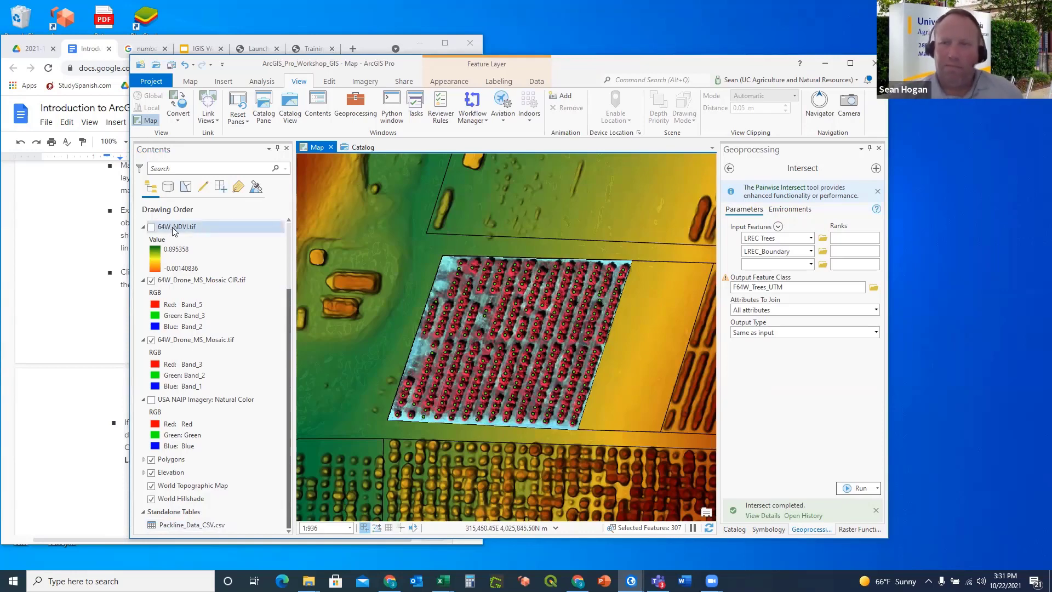
# Check the joined packline columns, such as Weight, Diameter and Volume, in the F64W_Trees_UTM attribute table and close it.
pyautogui.moveTo(289, 294); pyautogui.dragTo(294, 220)
pyautogui.rightClick(178, 241)
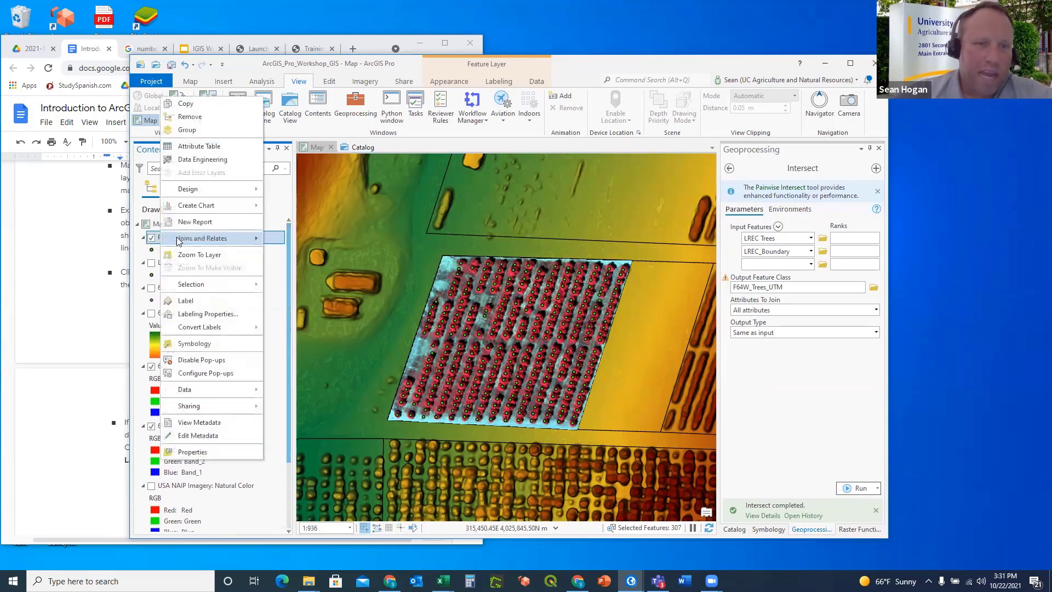
pyautogui.moveTo(178, 241)
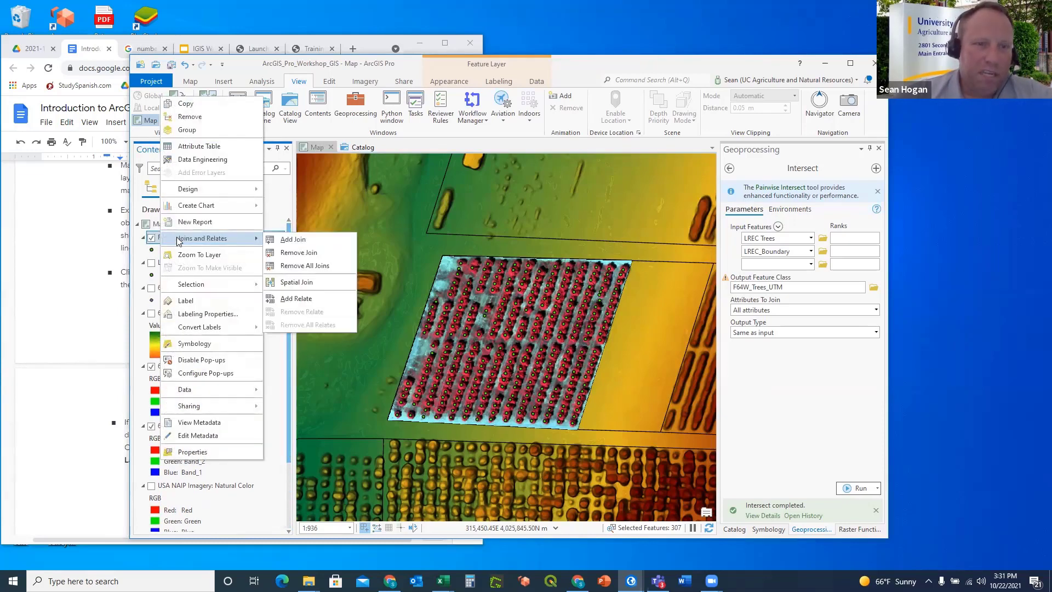
pyautogui.click(199, 146)
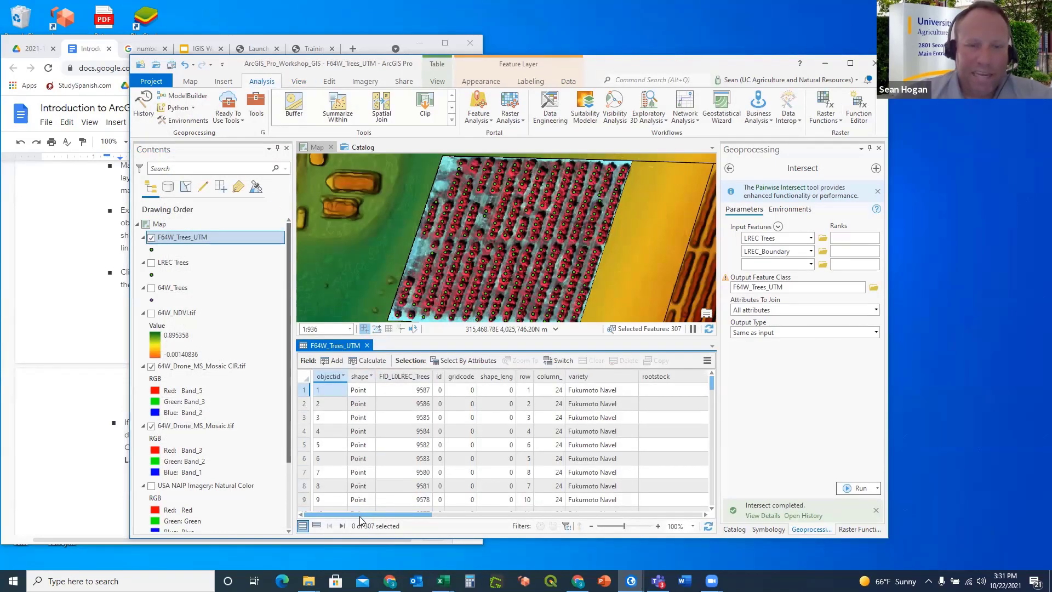
pyautogui.moveTo(359, 516); pyautogui.dragTo(601, 530)
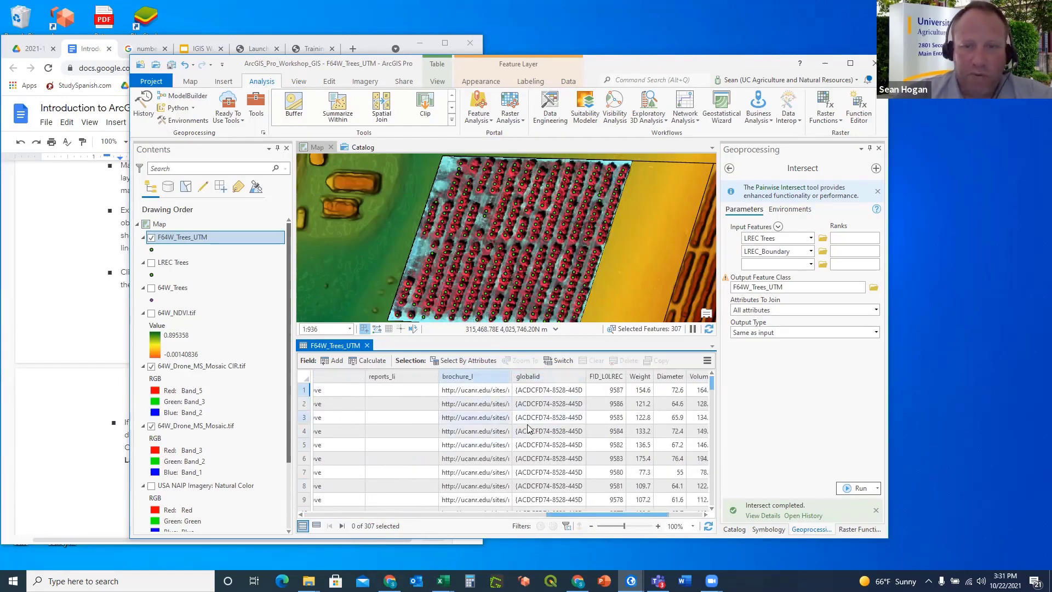
pyautogui.moveTo(586, 520); pyautogui.dragTo(623, 520)
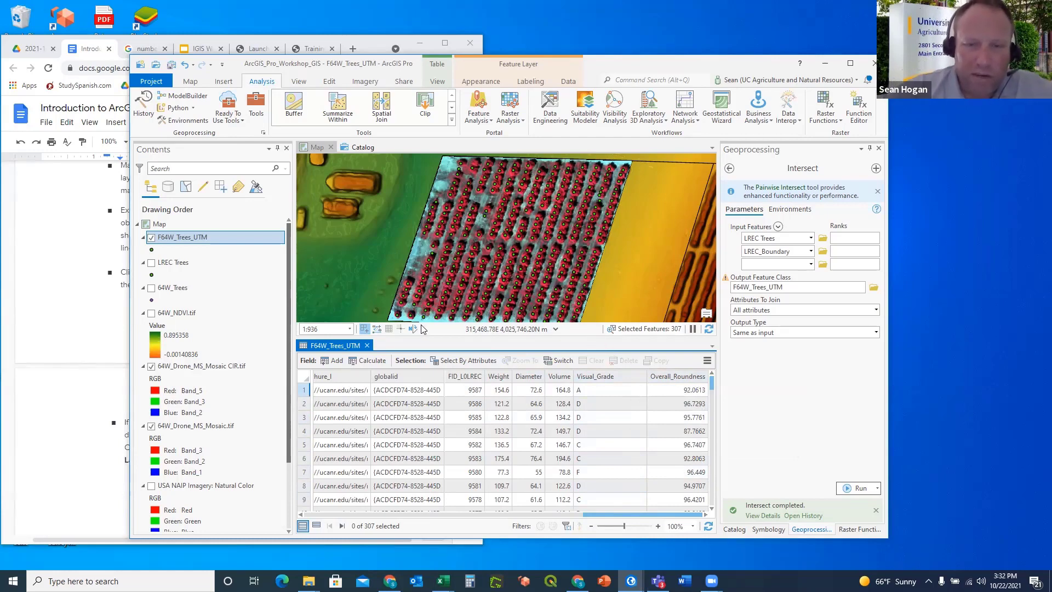
pyautogui.click(366, 345)
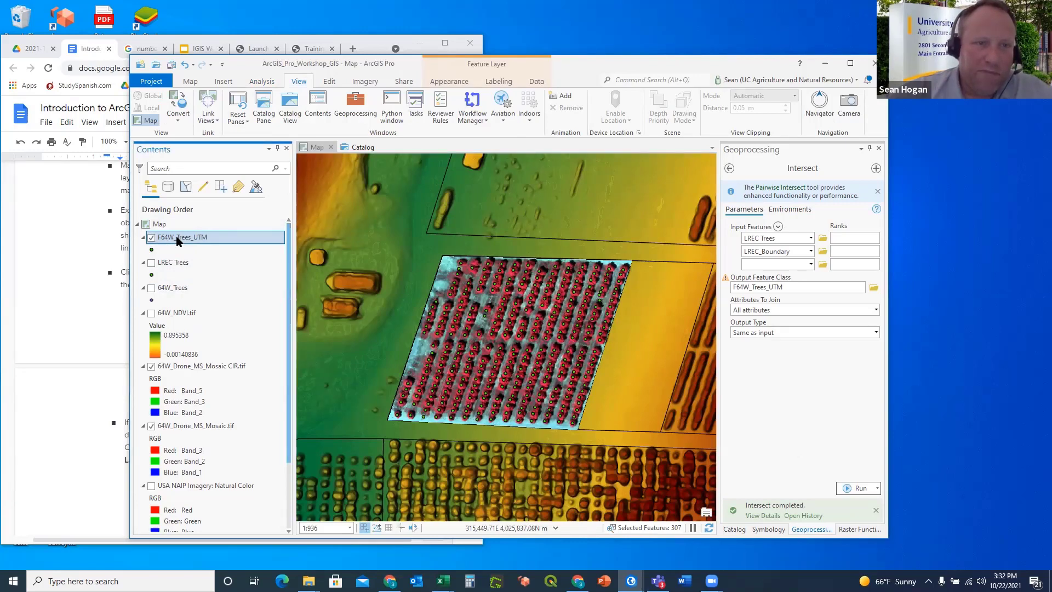
# Symbolize the F64W_Trees_UTM layer with graduated symbols based on the Weight field.
pyautogui.click(227, 260)
pyautogui.click(211, 240)
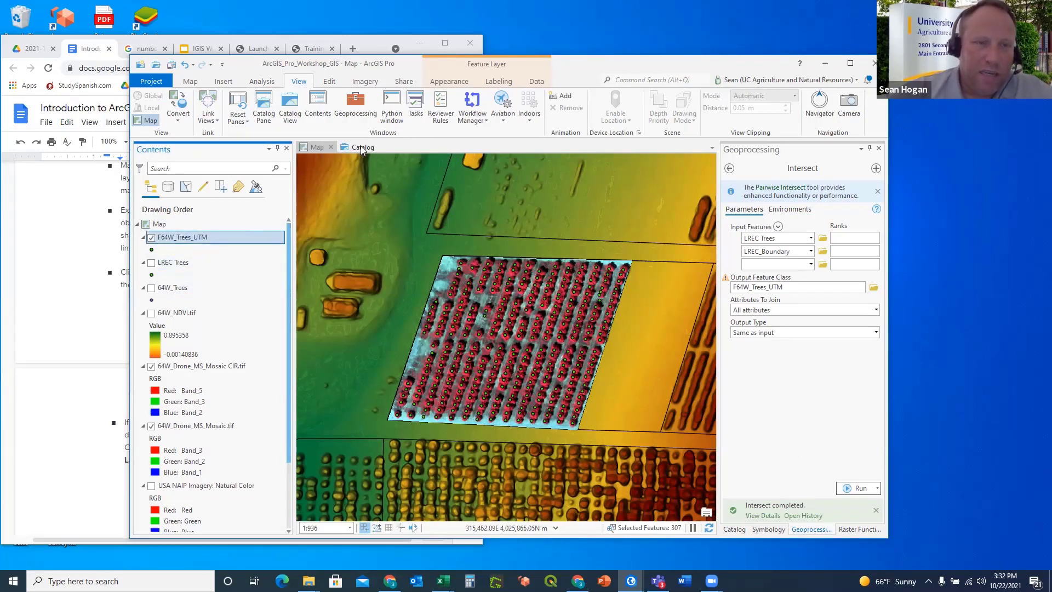
pyautogui.click(451, 84)
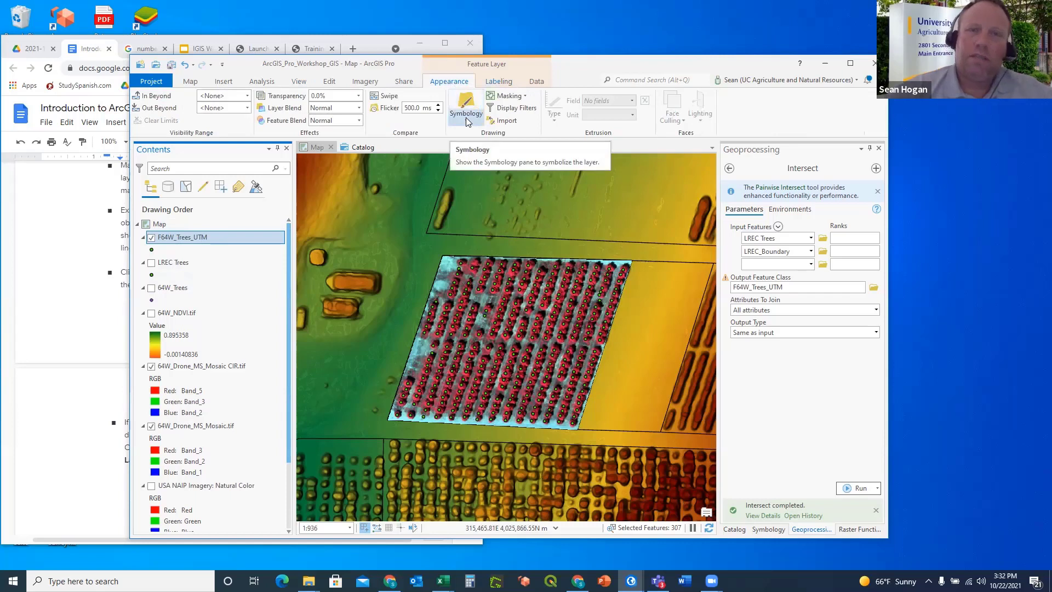
pyautogui.click(466, 105)
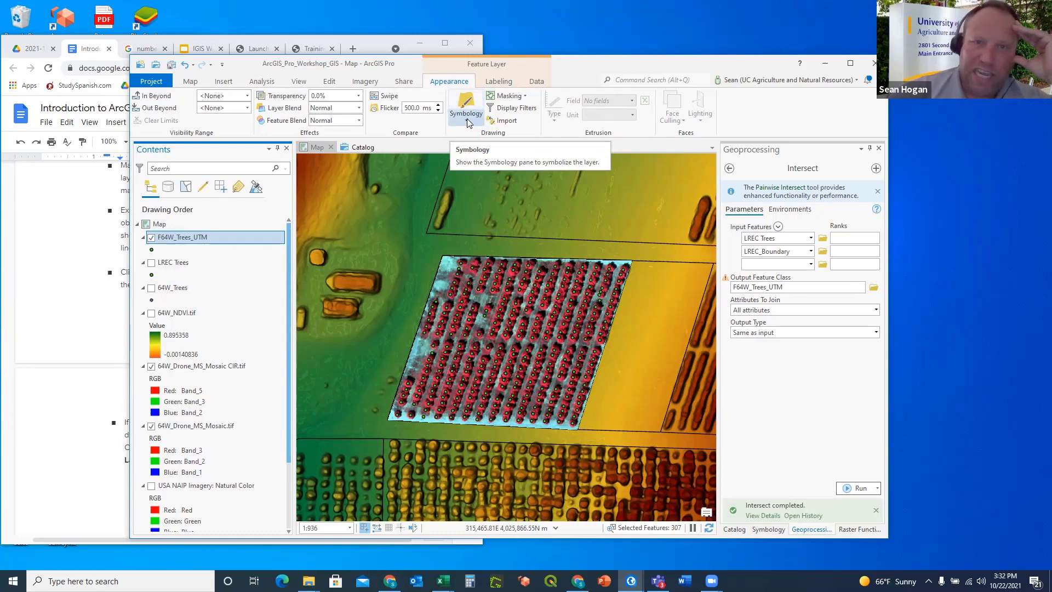
pyautogui.click(466, 119)
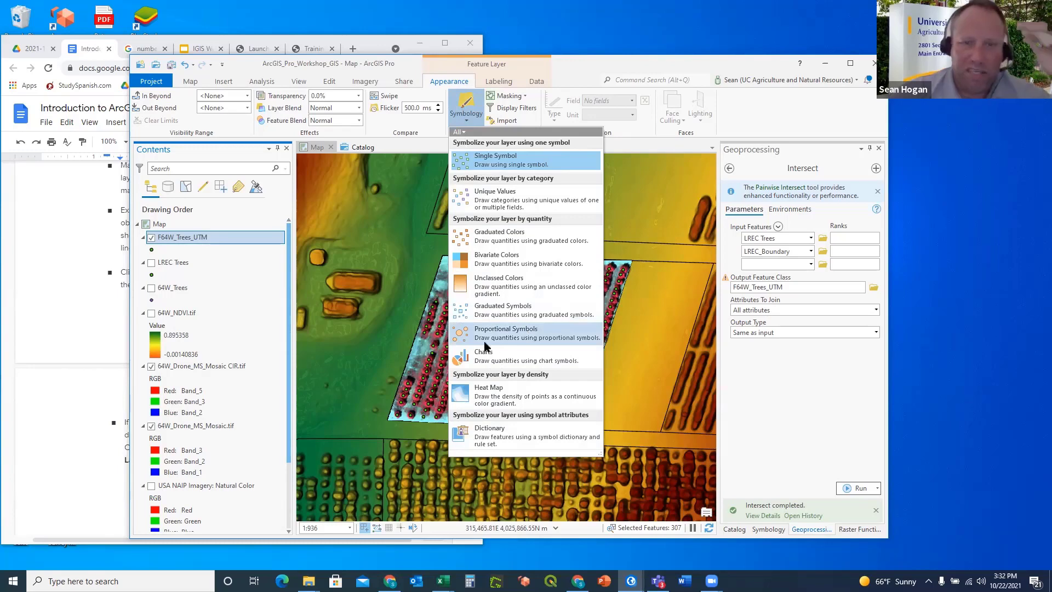
pyautogui.click(493, 314)
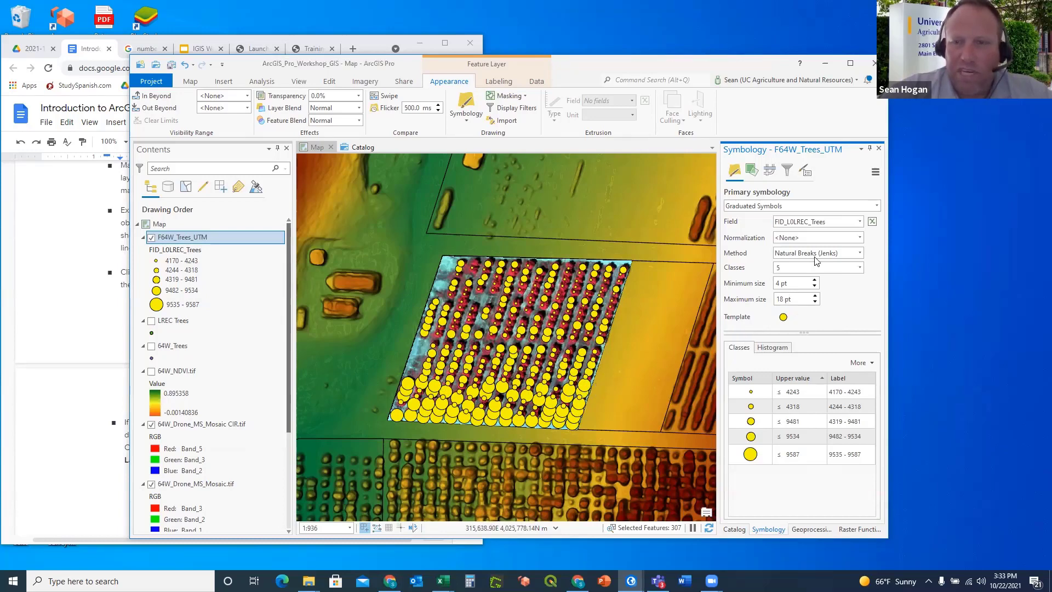
pyautogui.click(859, 220)
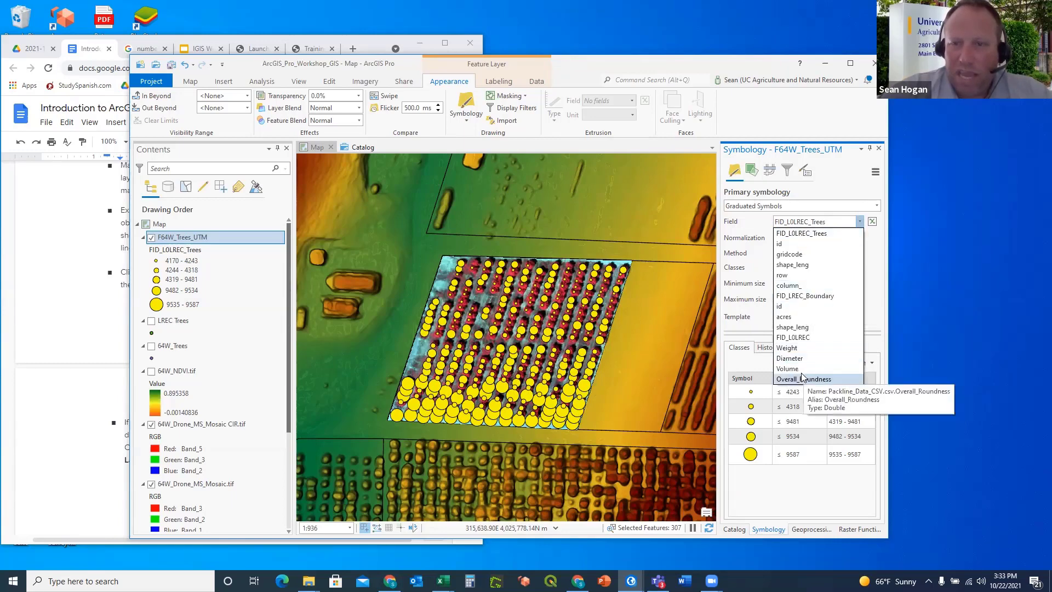
pyautogui.click(790, 351)
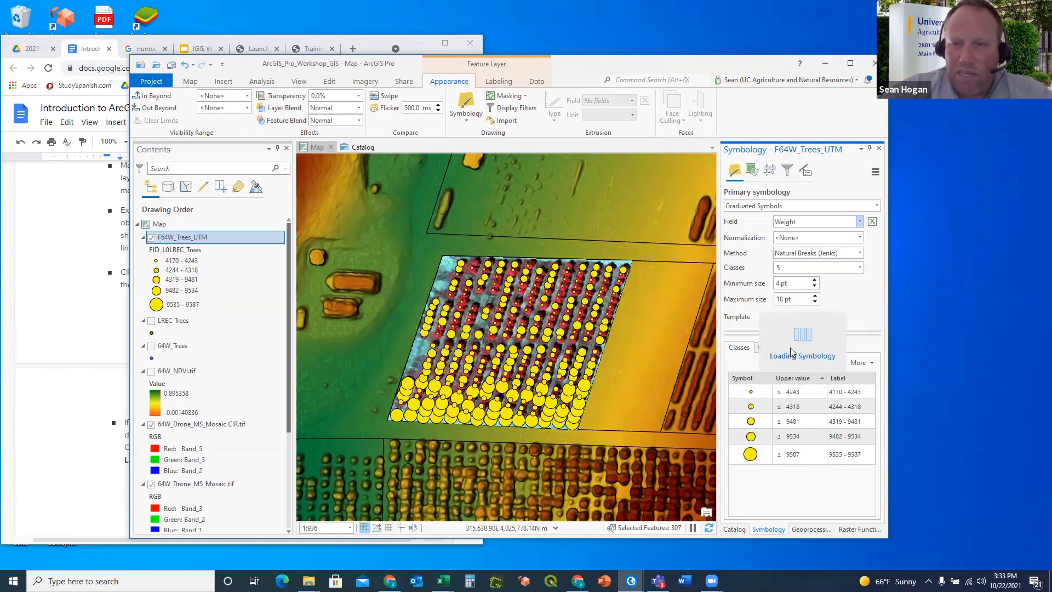
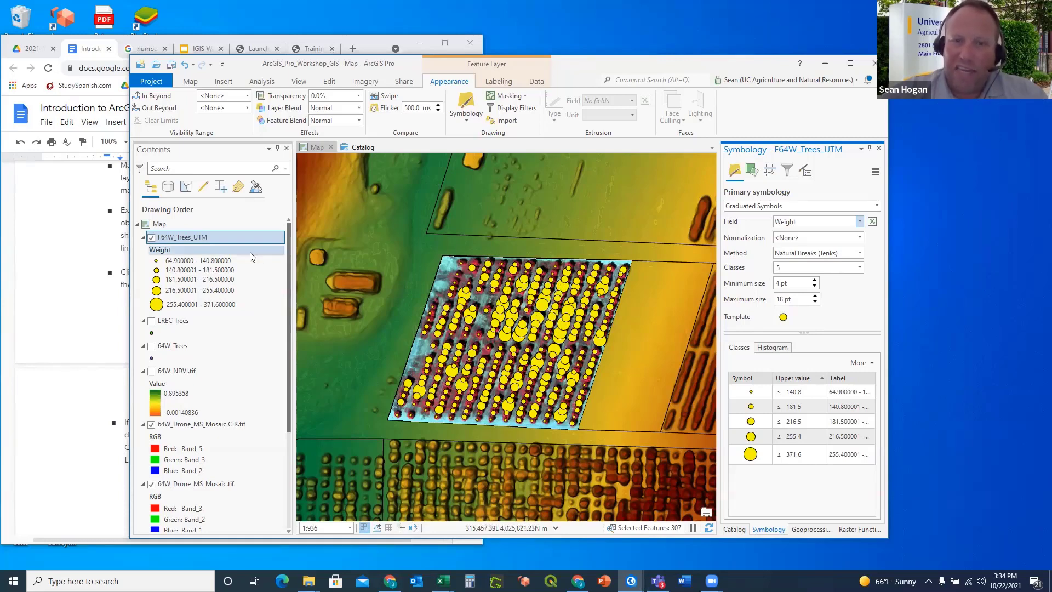
# Review the F64W_Trees_UTM attribute table once more and close it to return to the map.
pyautogui.rightClick(198, 239)
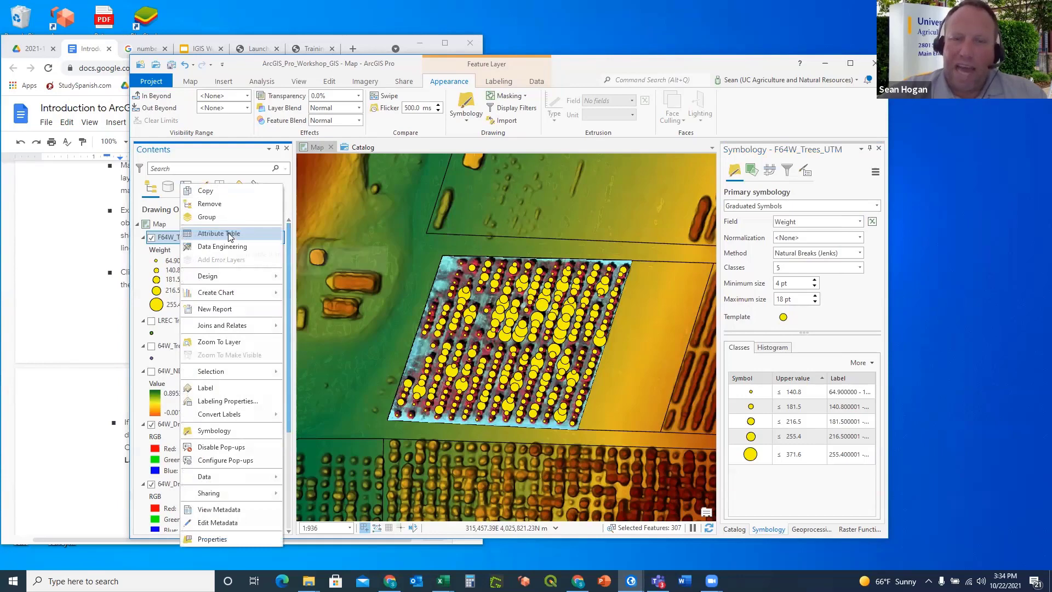
pyautogui.click(224, 233)
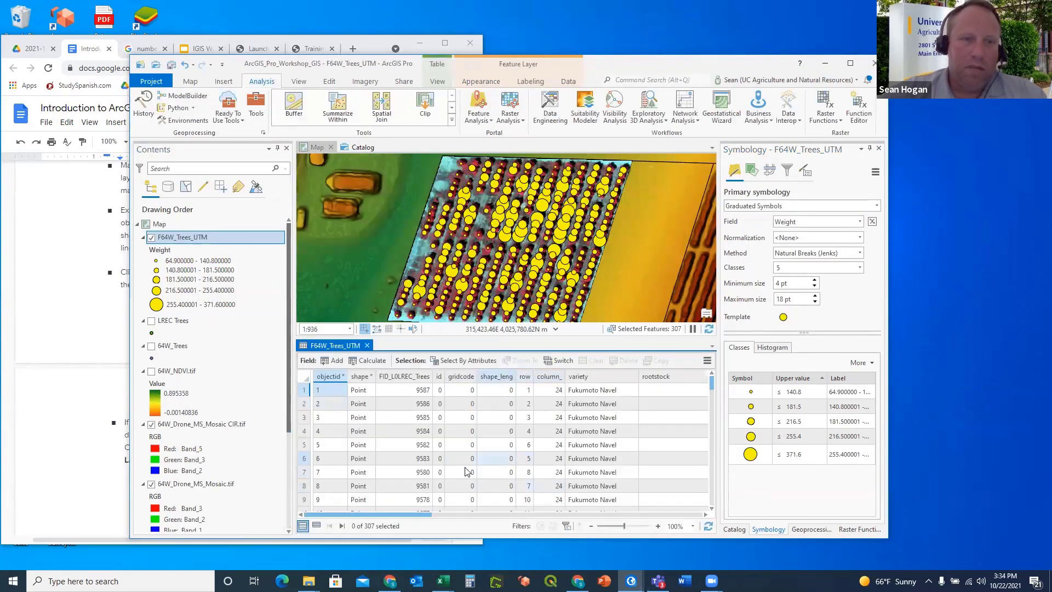
pyautogui.click(367, 345)
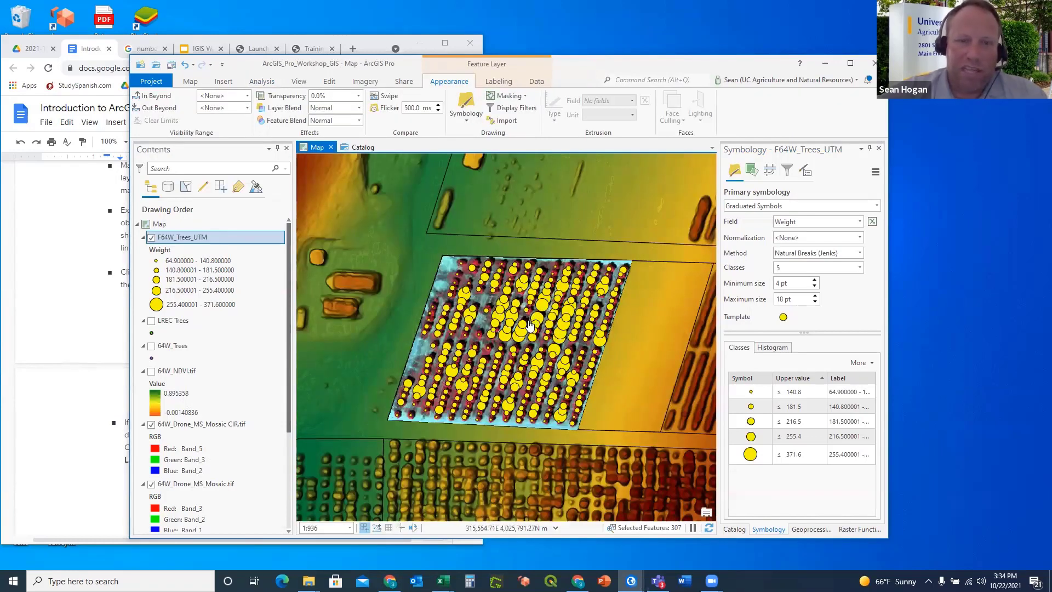
# Recolor the symbol of the highest Weight class, up to 371.6, to light turquoise, apply it and return to the primary symbology settings.
pyautogui.scroll(2, 529, 326)
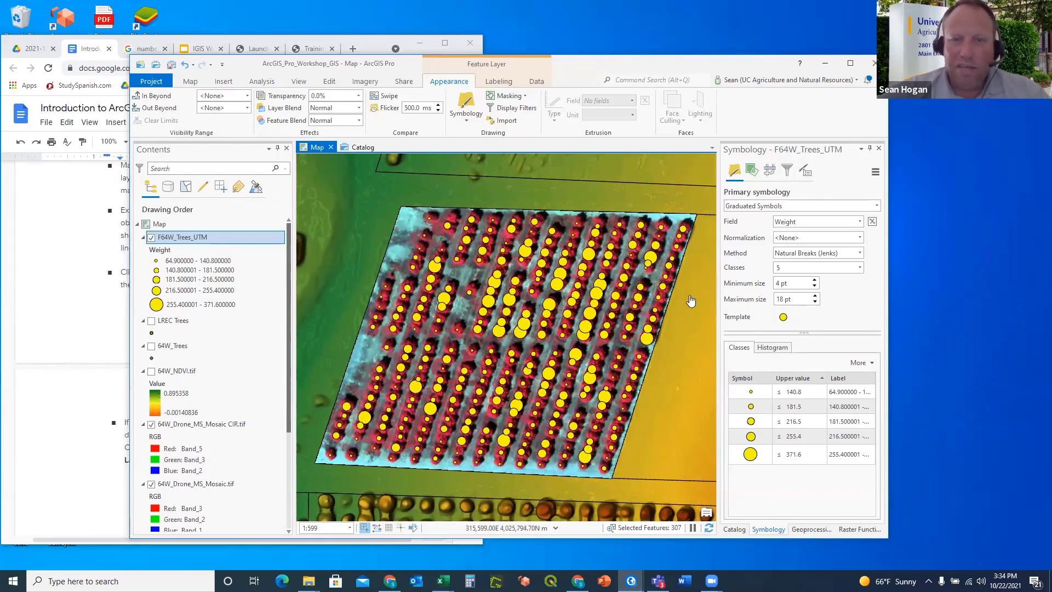
pyautogui.click(750, 463)
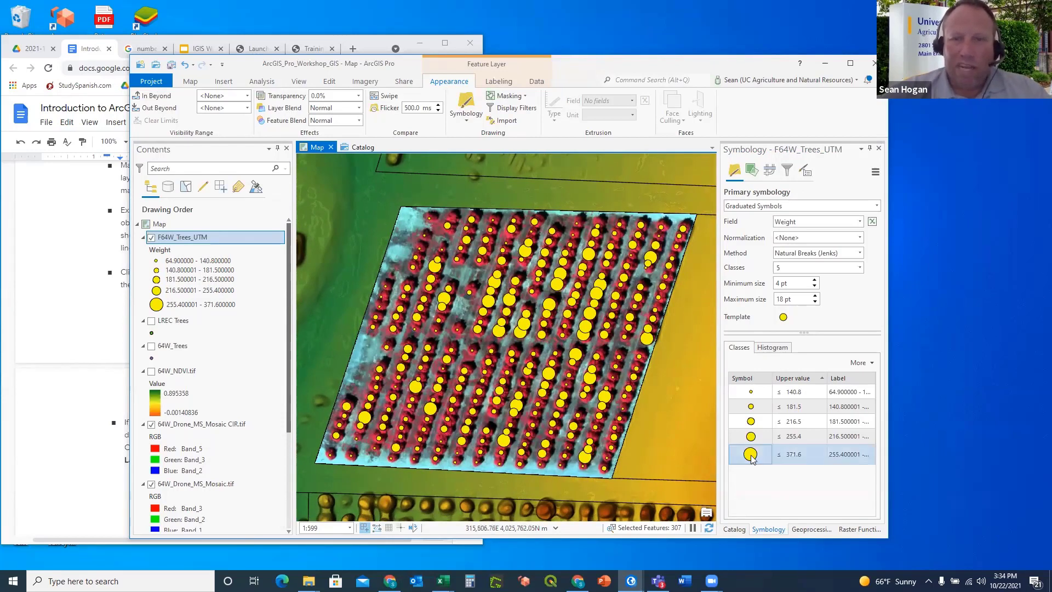
pyautogui.click(751, 458)
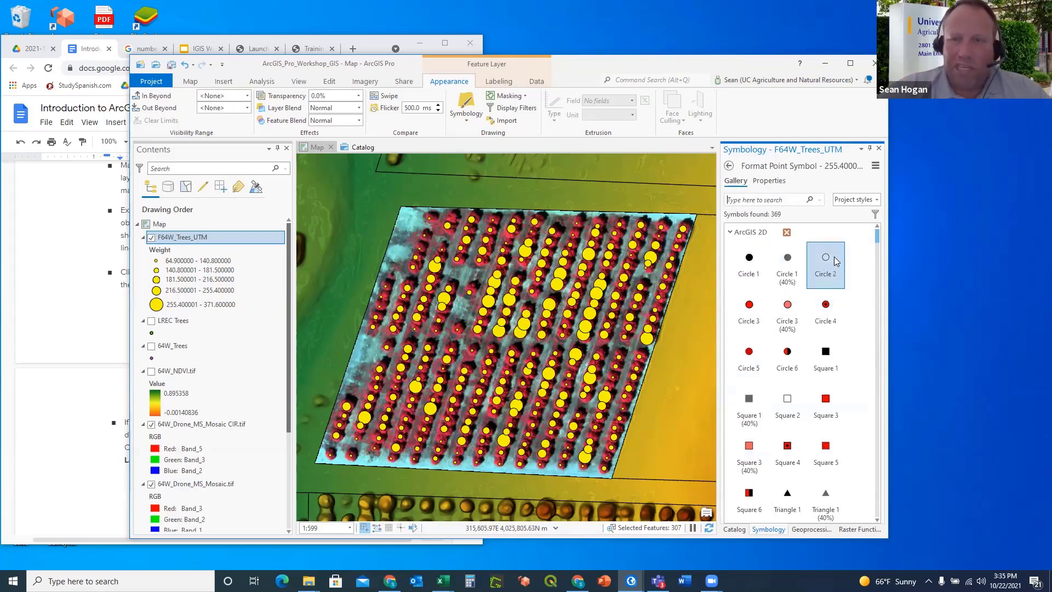
pyautogui.click(770, 182)
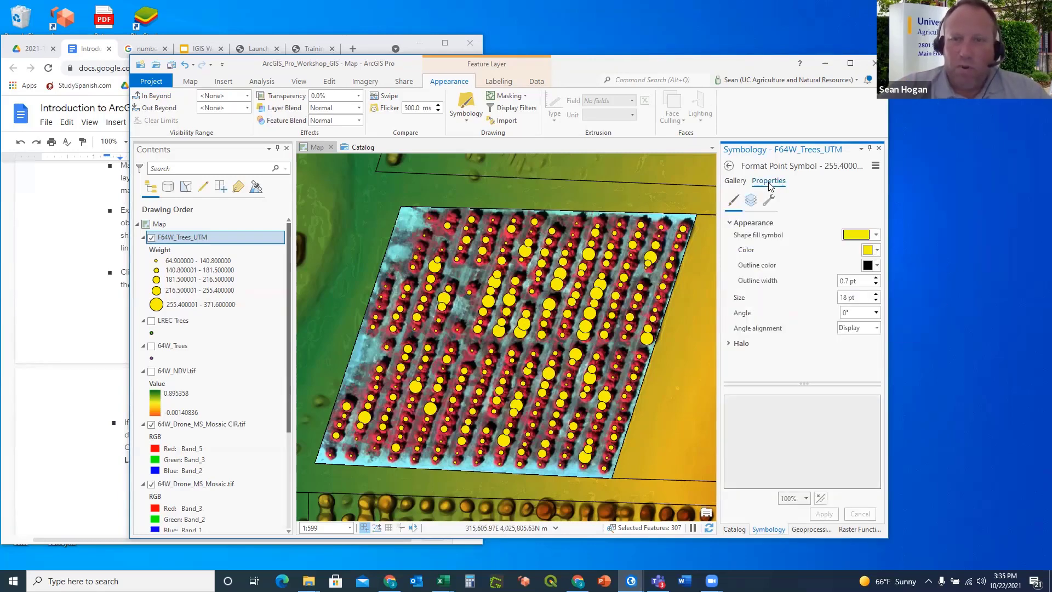
pyautogui.click(877, 250)
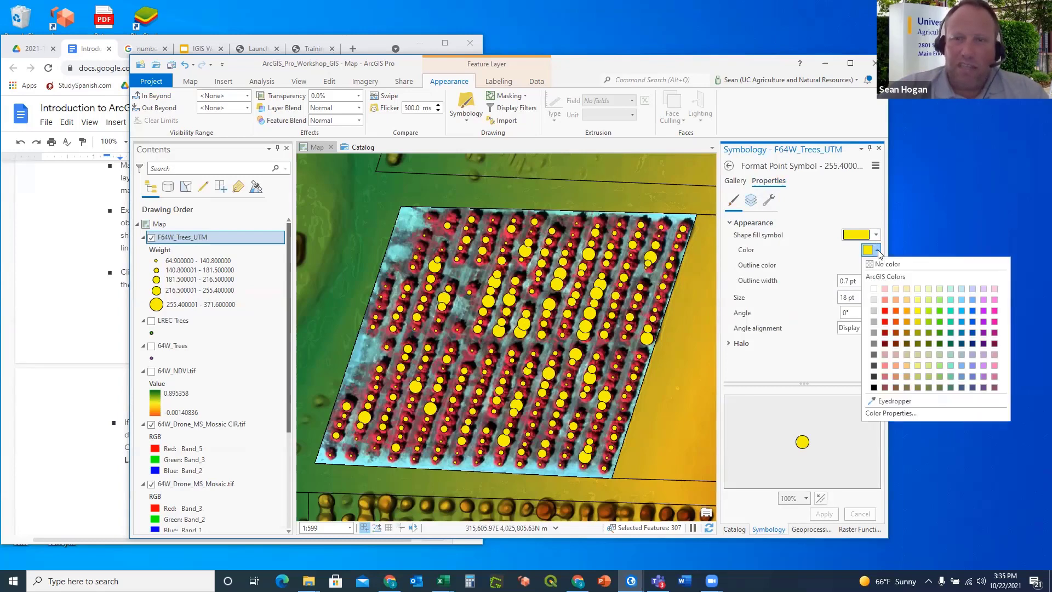
pyautogui.click(951, 300)
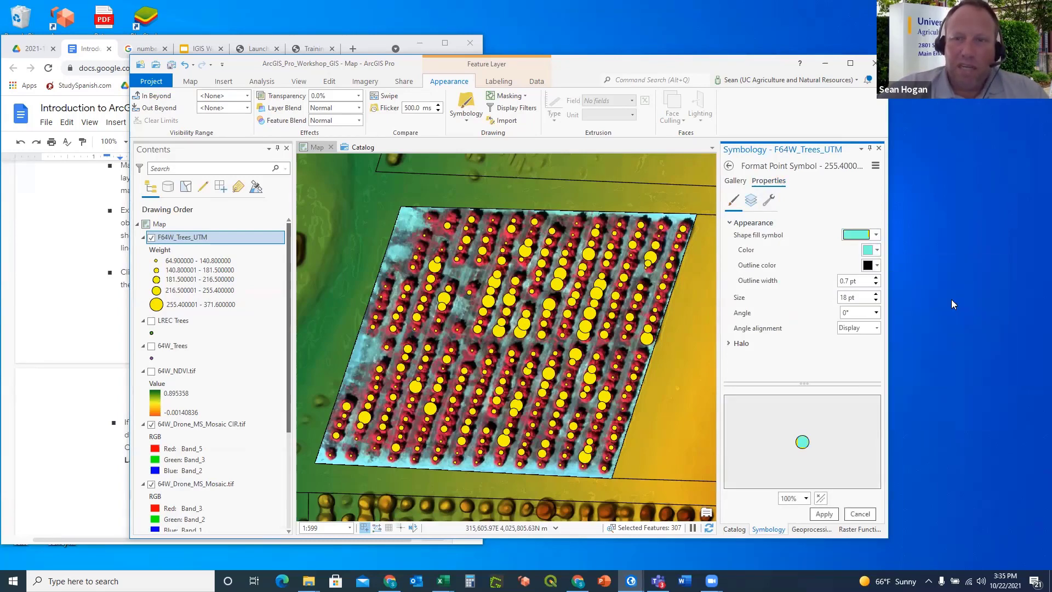
pyautogui.click(824, 514)
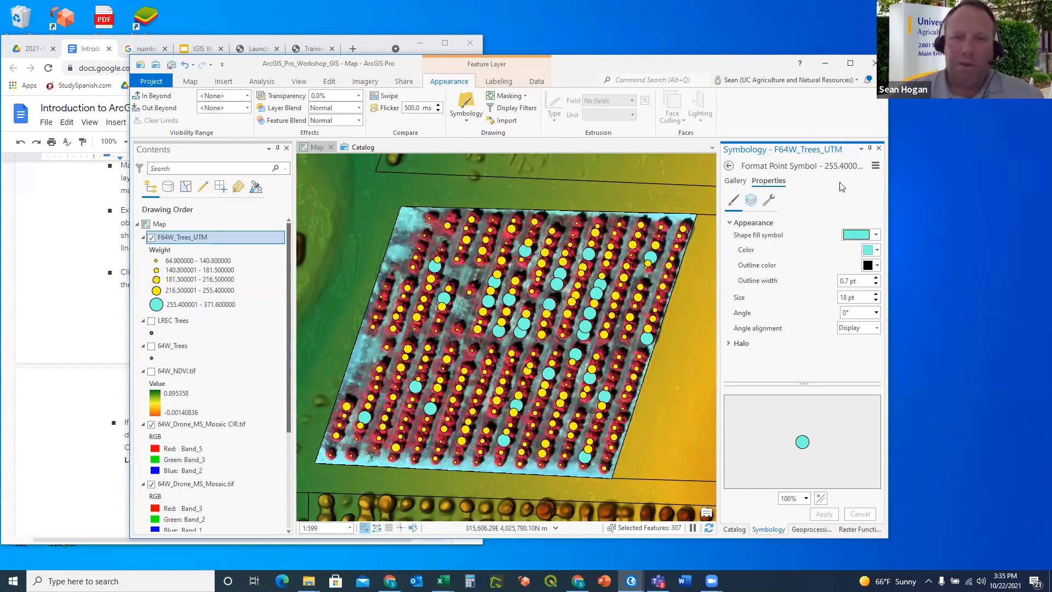
pyautogui.click(729, 166)
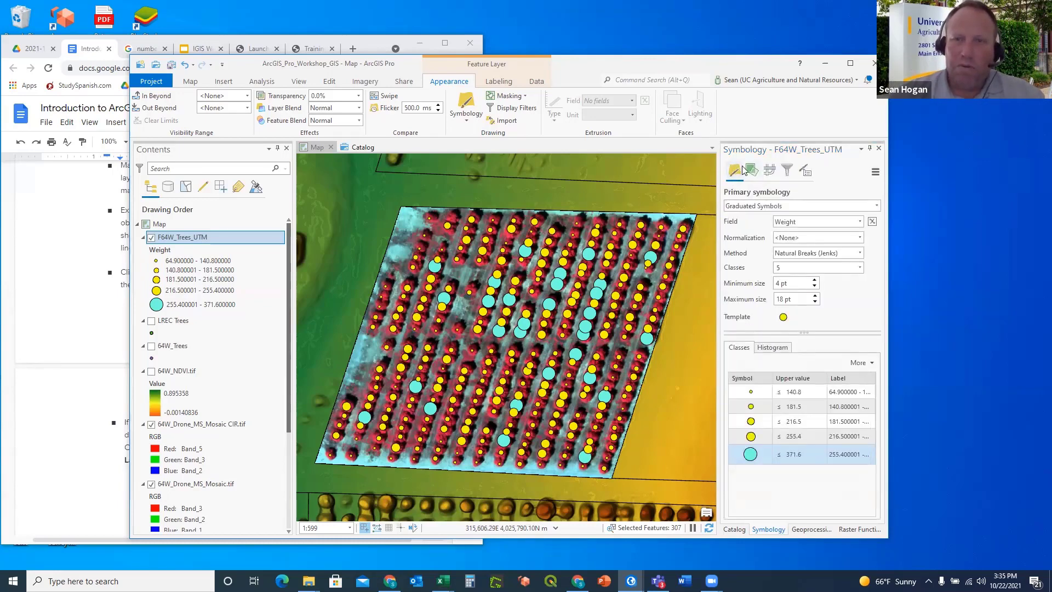
# Try Unclassed Colors on the F64W_Trees_UTM layer, and restore Graduated Symbols based on the Weight field.
pyautogui.click(876, 205)
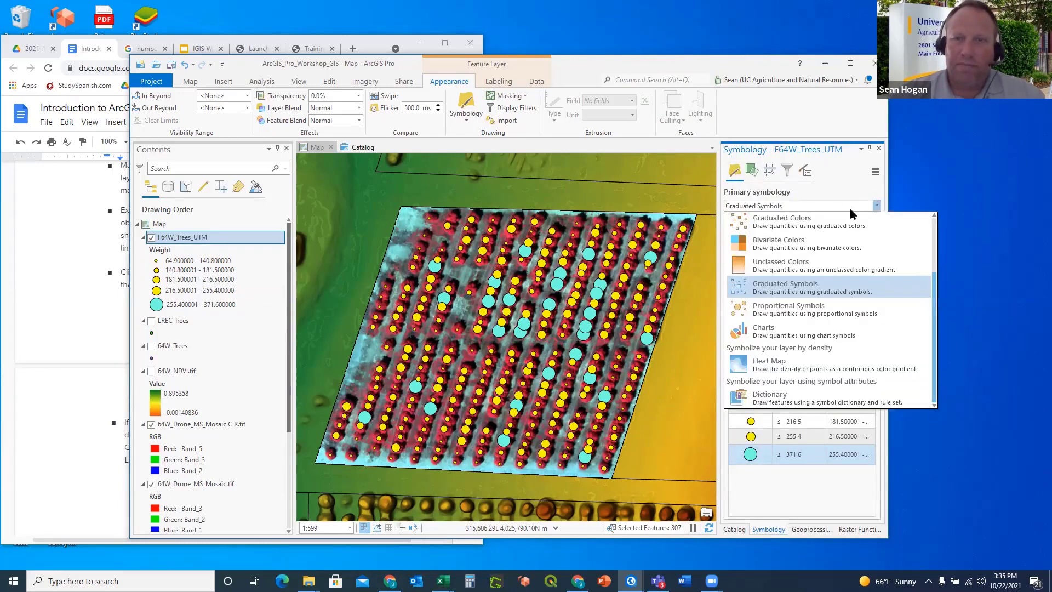
pyautogui.click(767, 265)
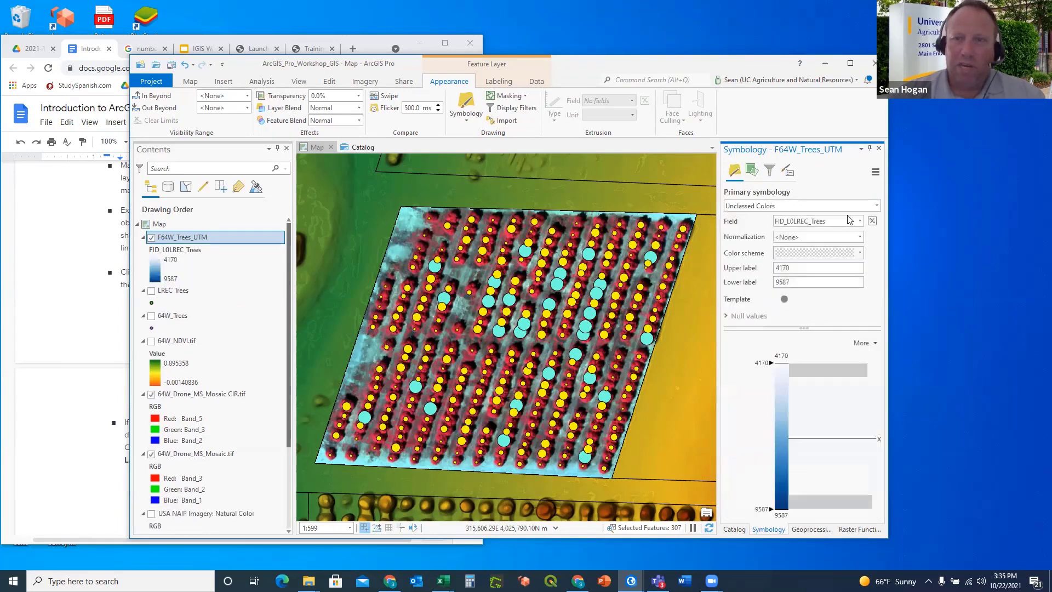
pyautogui.click(876, 206)
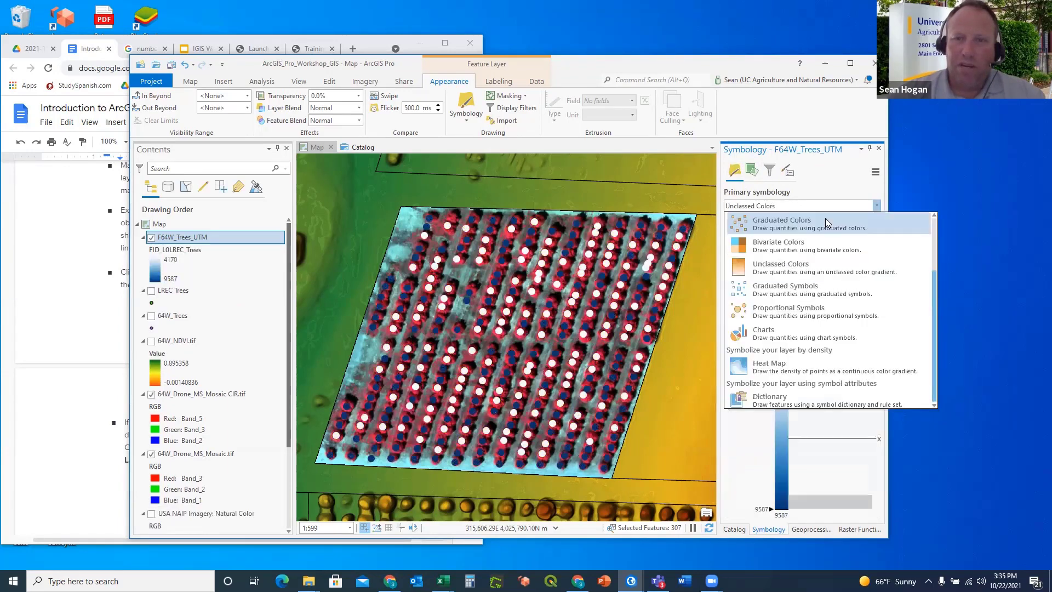
pyautogui.click(765, 288)
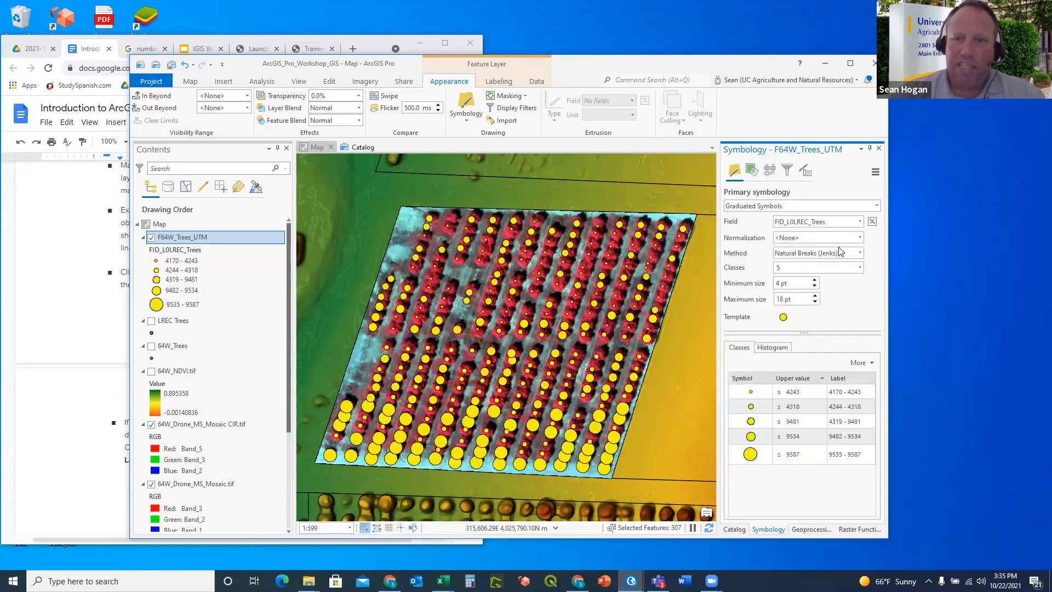
pyautogui.click(859, 221)
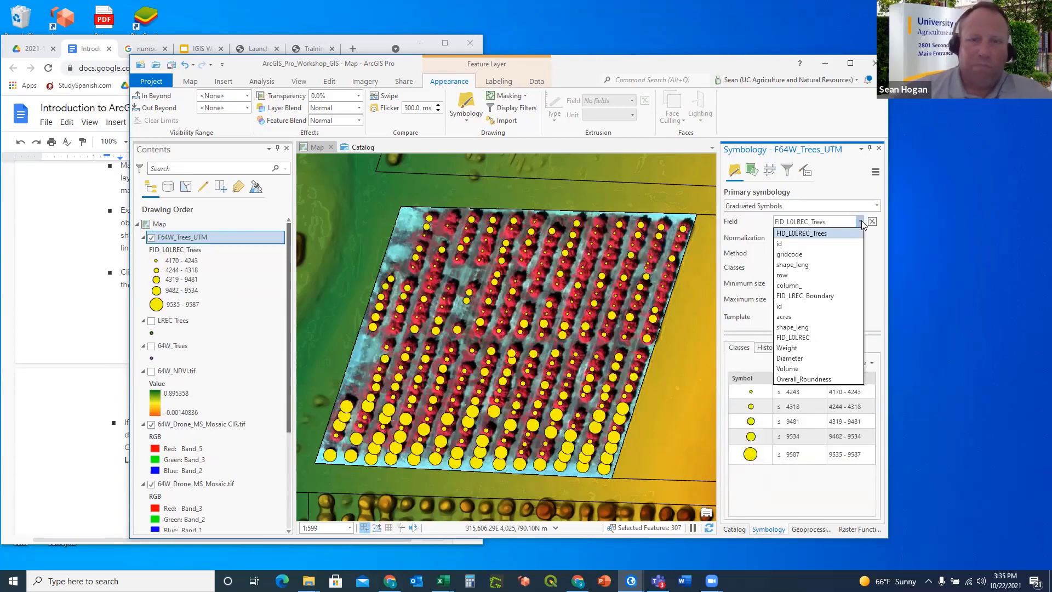
pyautogui.click(793, 350)
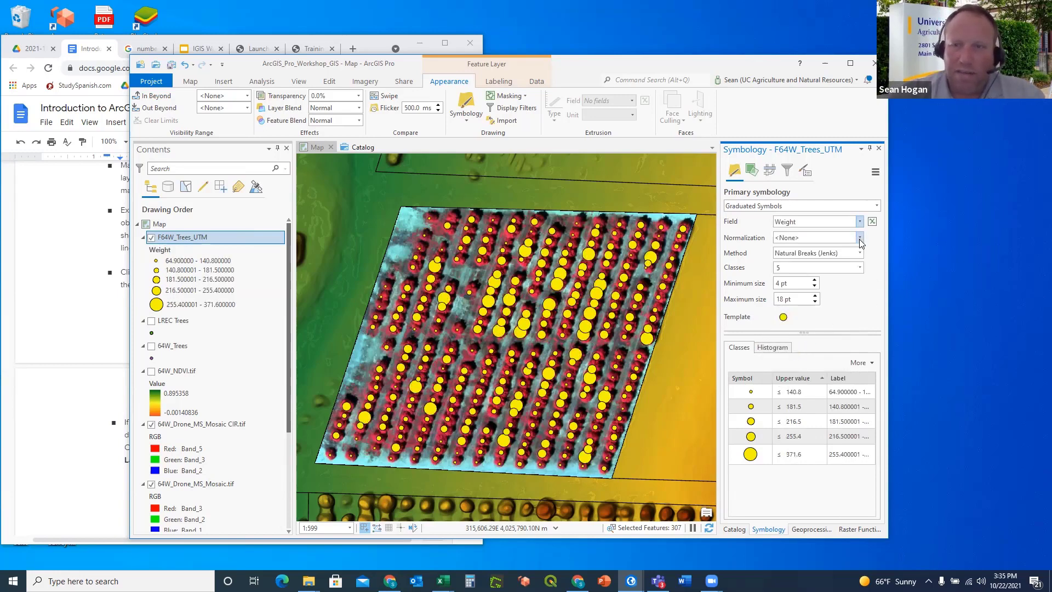
# Try Graduated Colors for the F64W_Trees_UTM trees, and switch back to Graduated Symbols using the Weight field.
pyautogui.click(466, 118)
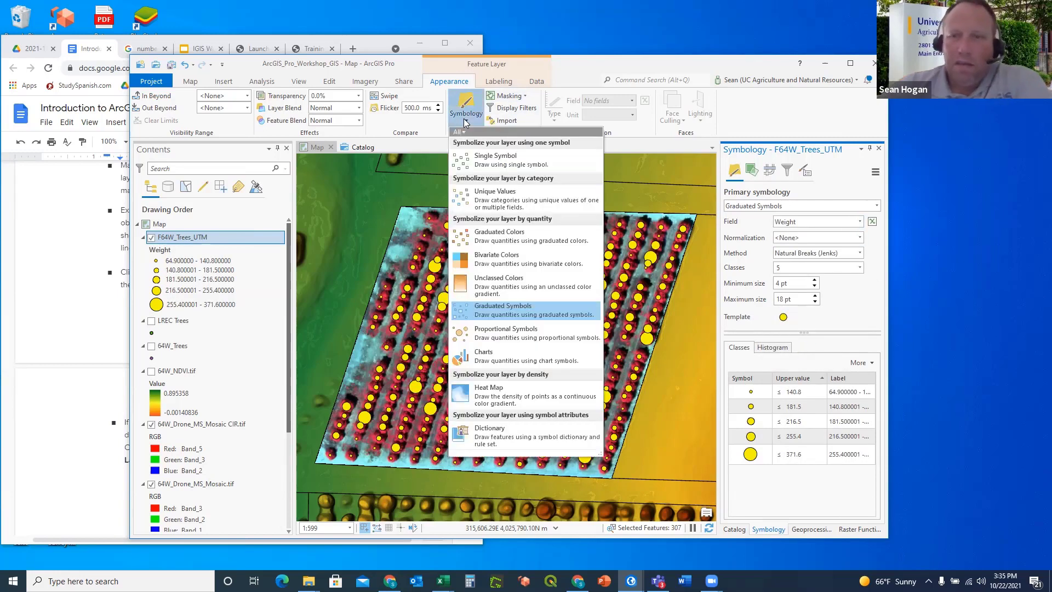
pyautogui.click(476, 247)
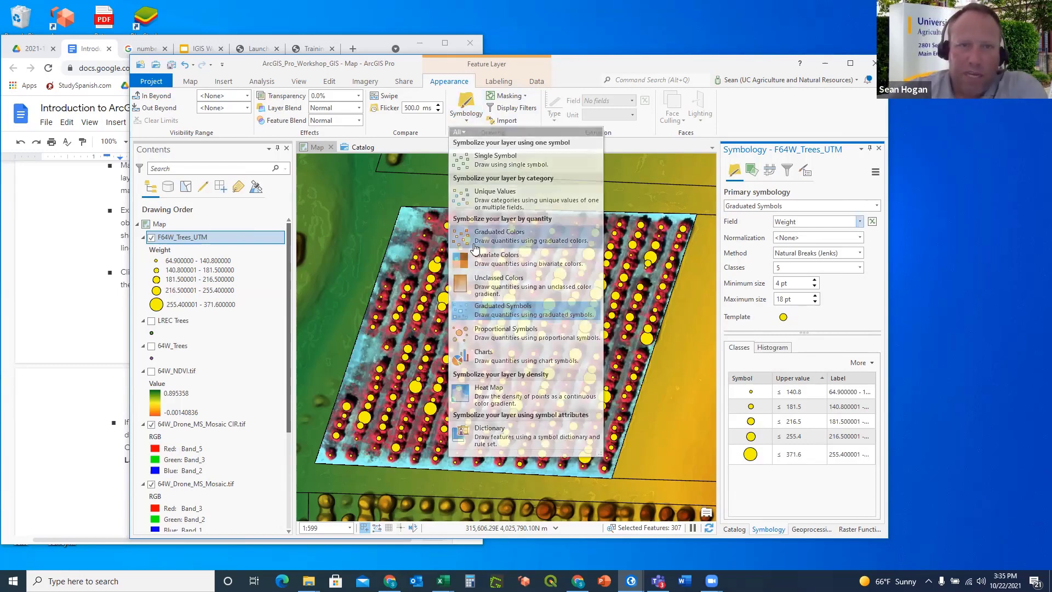
pyautogui.click(467, 118)
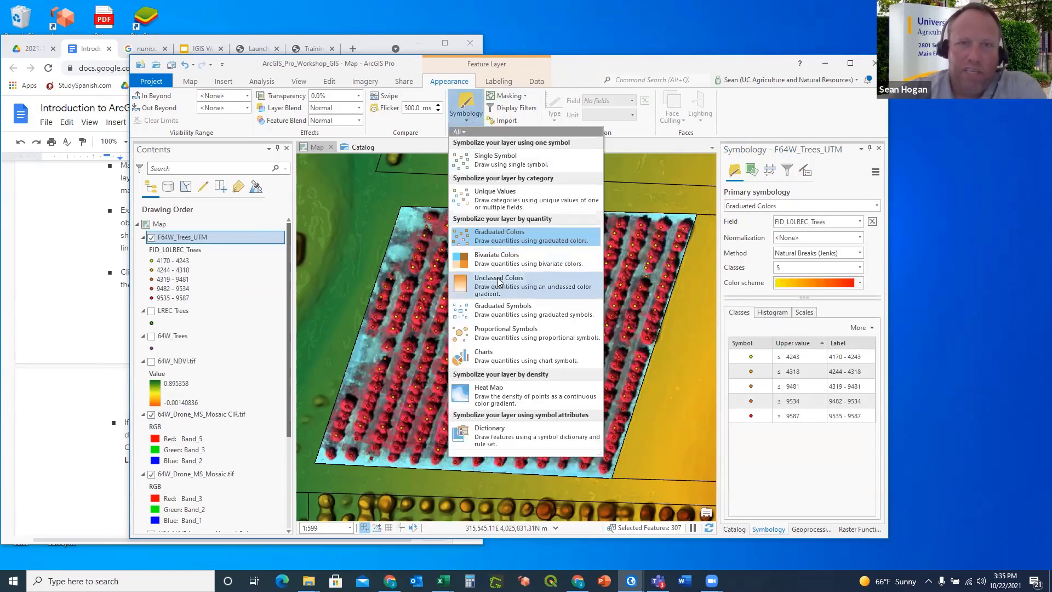
pyautogui.click(503, 310)
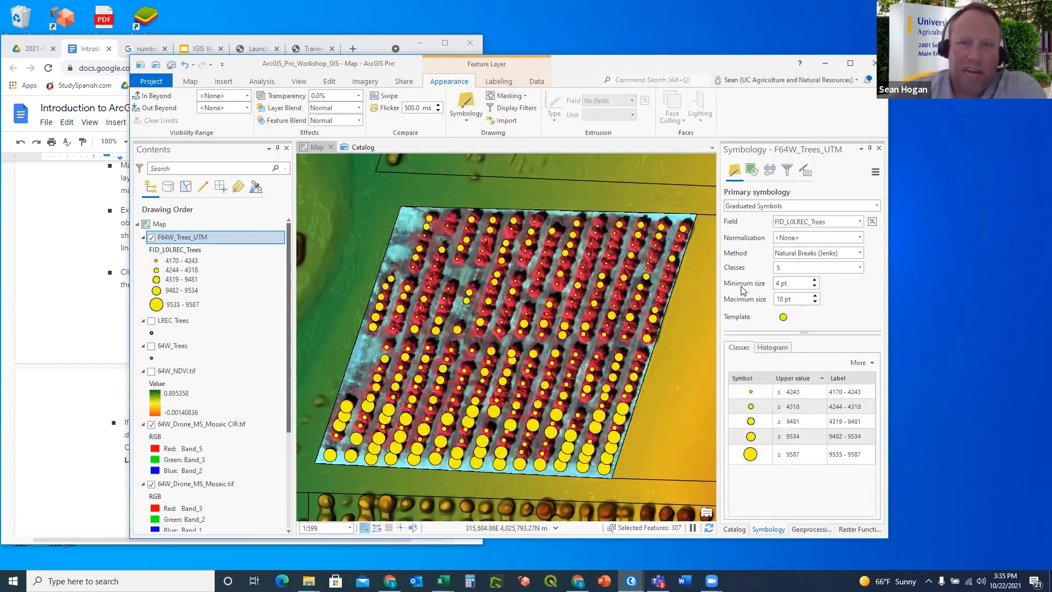
pyautogui.click(860, 221)
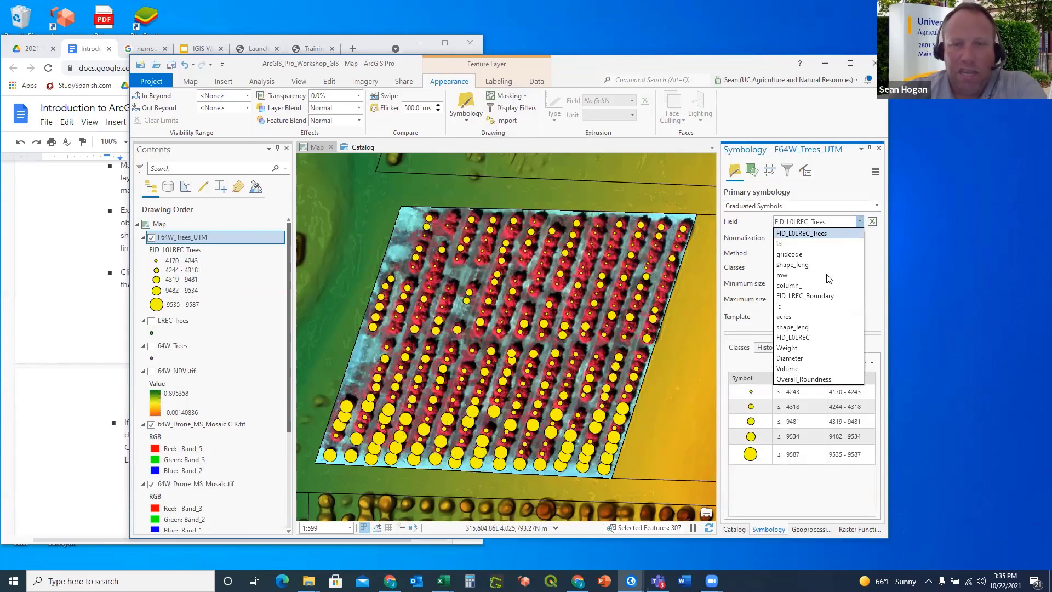
pyautogui.click(787, 348)
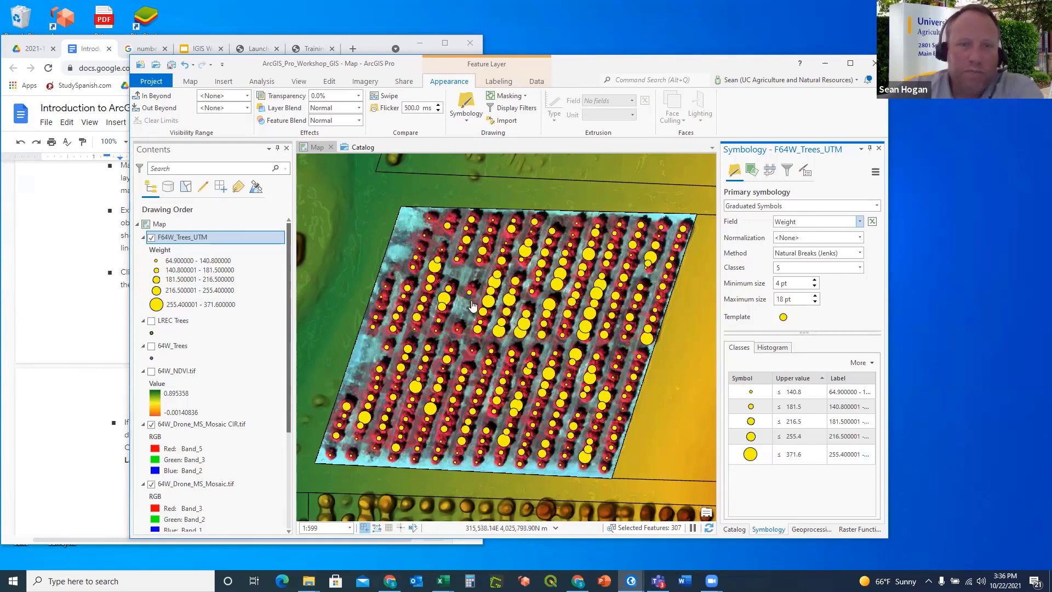
pyautogui.scroll(-2, 489, 304)
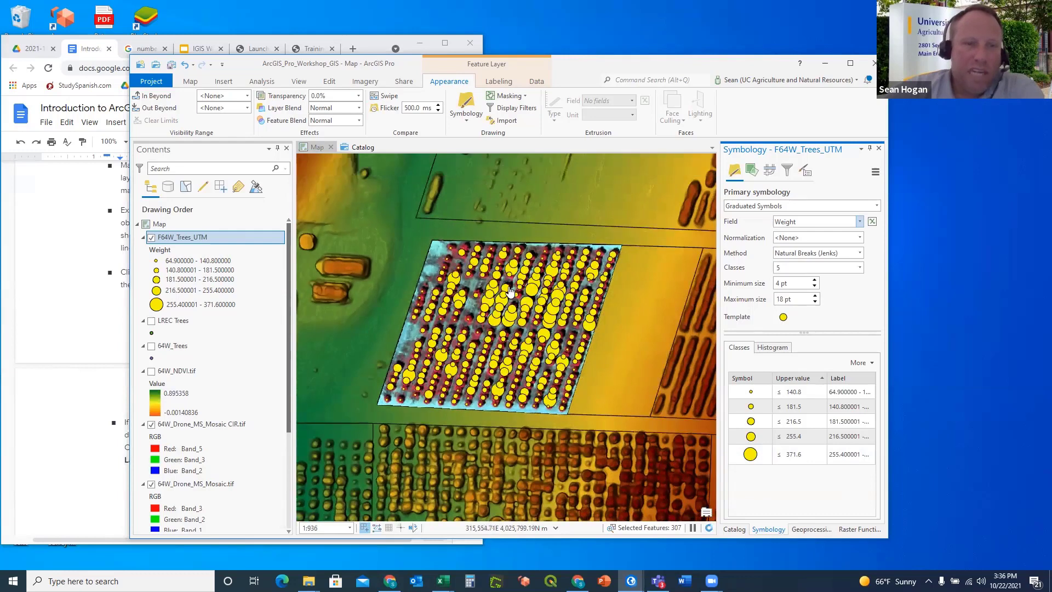
pyautogui.scroll(2, 505, 292)
pyautogui.scroll(-2, 502, 296)
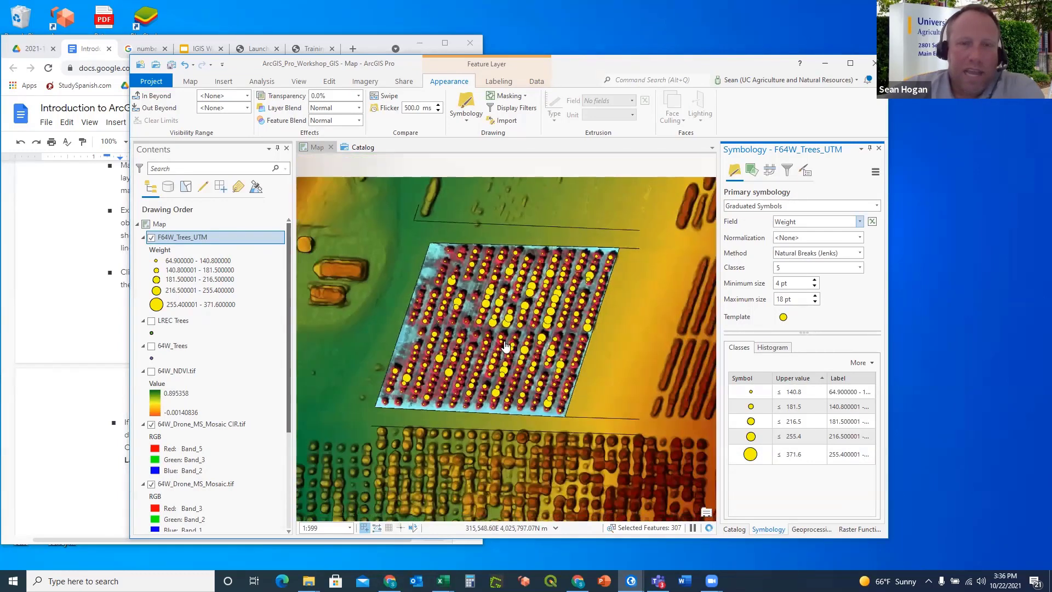
pyautogui.moveTo(484, 324); pyautogui.dragTo(492, 323)
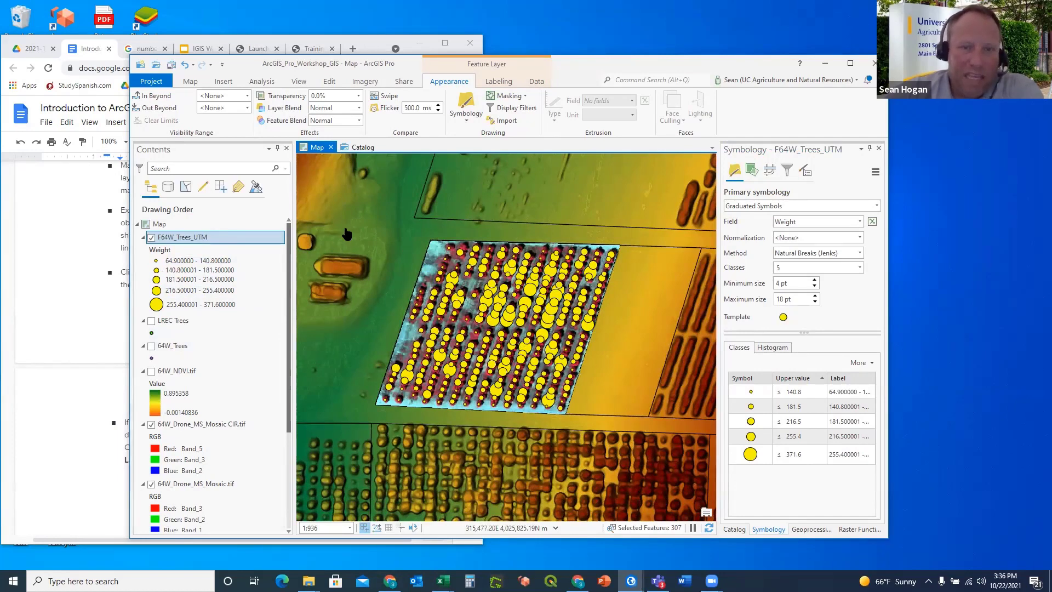
# Temporarily hide the 64W_Drone_MS_Mosaic CIR.tif layer to view the 64W_Drone_MS_Mosaic.tif imagery under the trees, and show the CIR layer again.
pyautogui.scroll(-2, 156, 356)
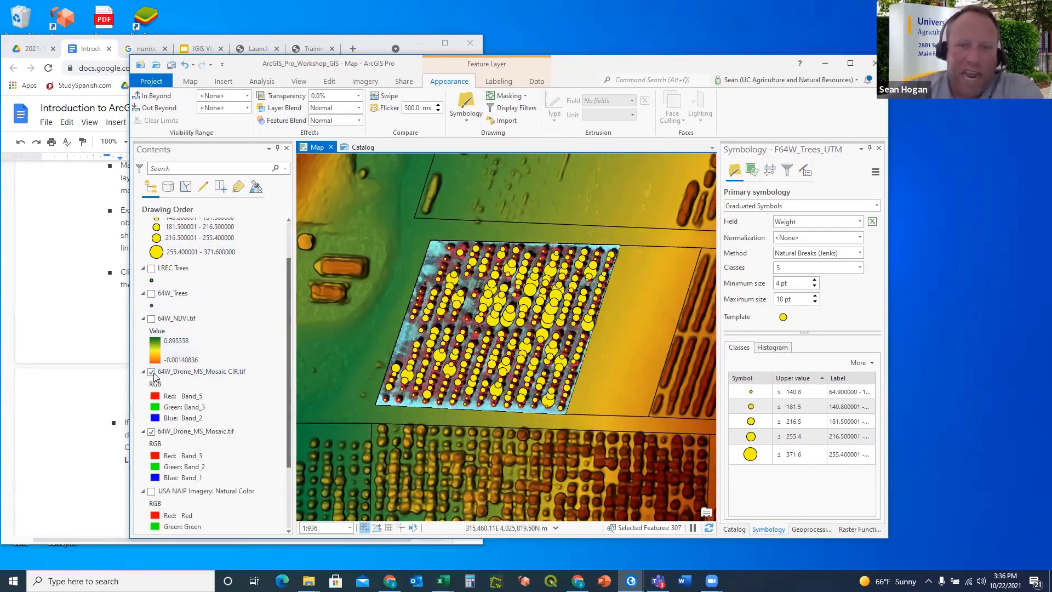
pyautogui.click(152, 373)
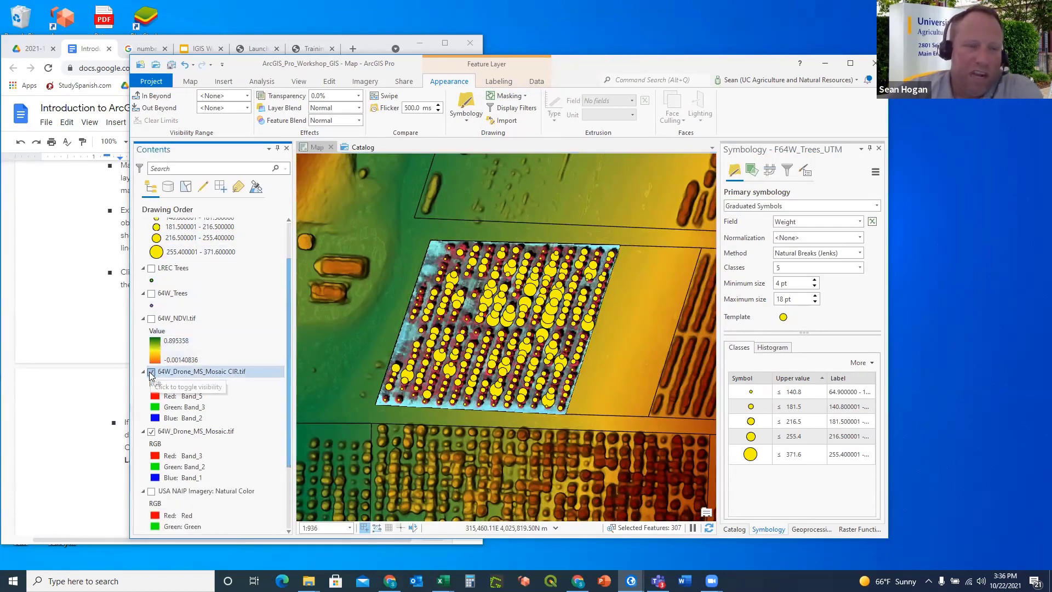
pyautogui.click(151, 433)
pyautogui.click(151, 432)
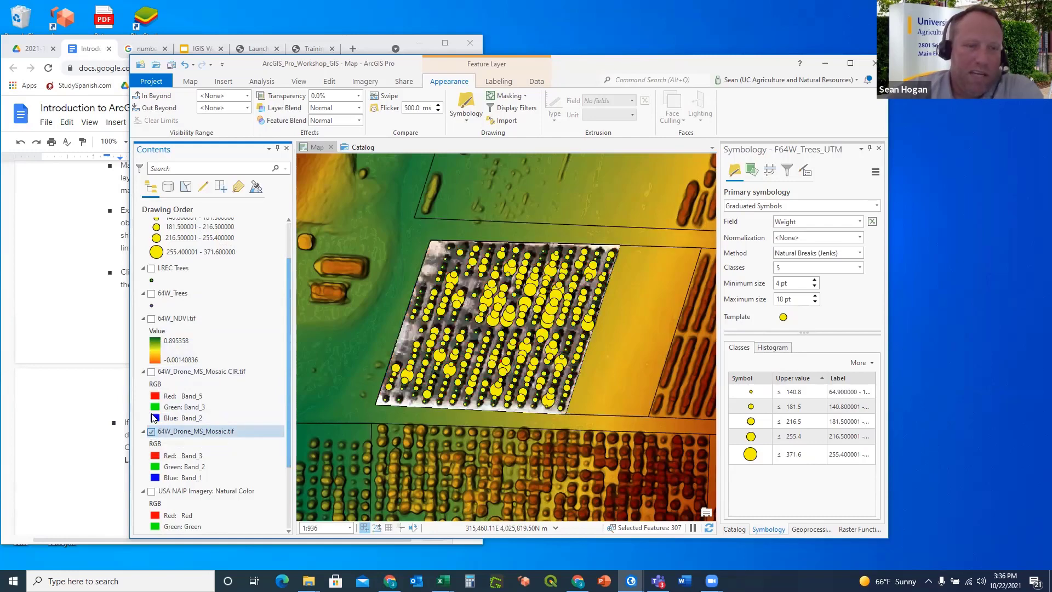
pyautogui.click(152, 371)
# Turn off the 64W_Drone_MS_Mosaic.tif, Polygons, Elevation, World Topographic Map and World Hillshade layers, keeping the CIR mosaic and tree symbols displayed.
pyautogui.scroll(-4, 164, 362)
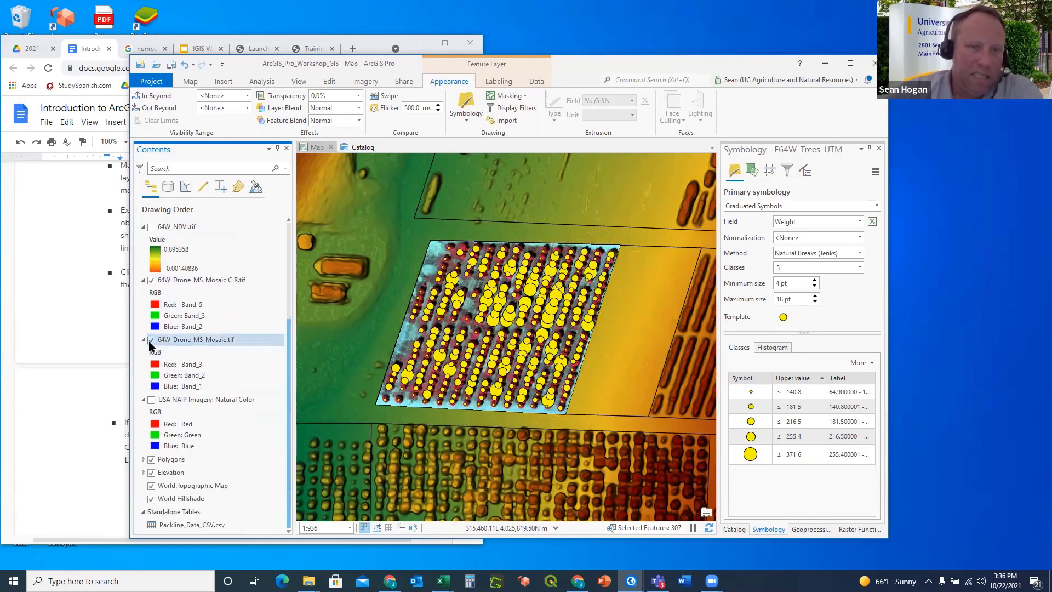
pyautogui.click(152, 341)
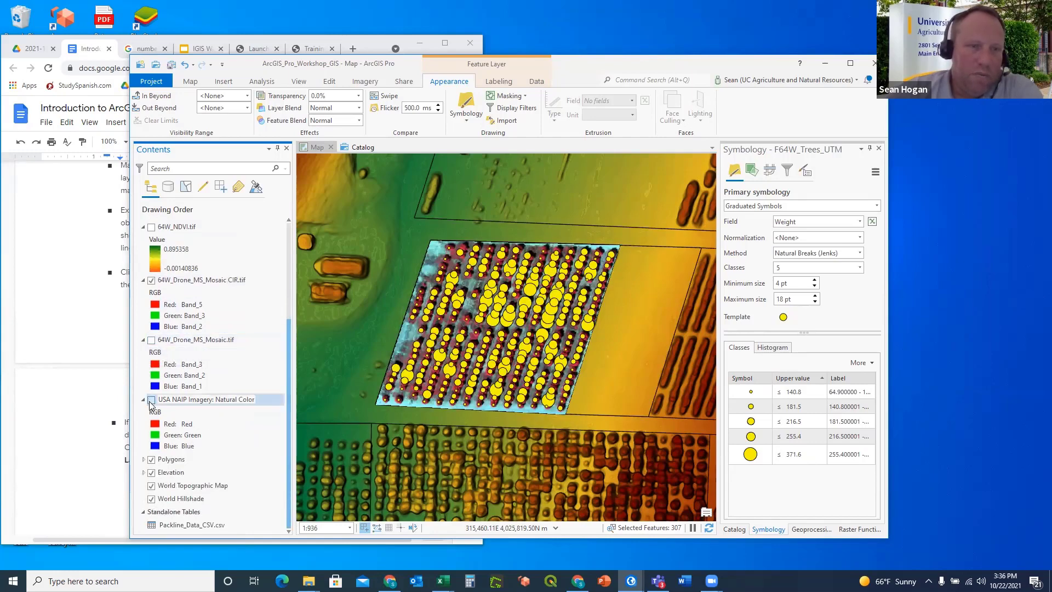
pyautogui.click(152, 460)
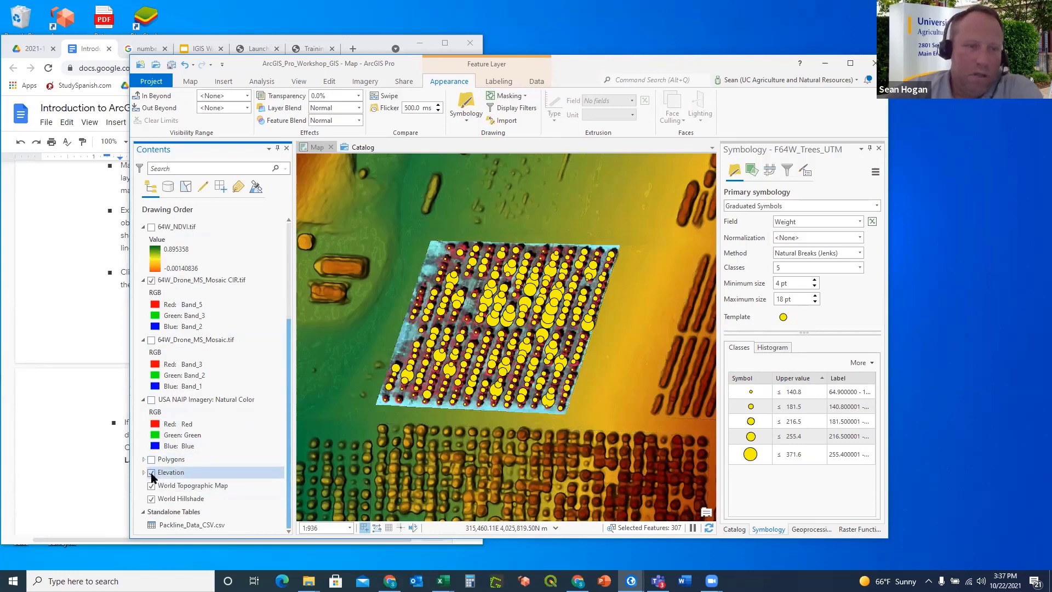
pyautogui.click(152, 473)
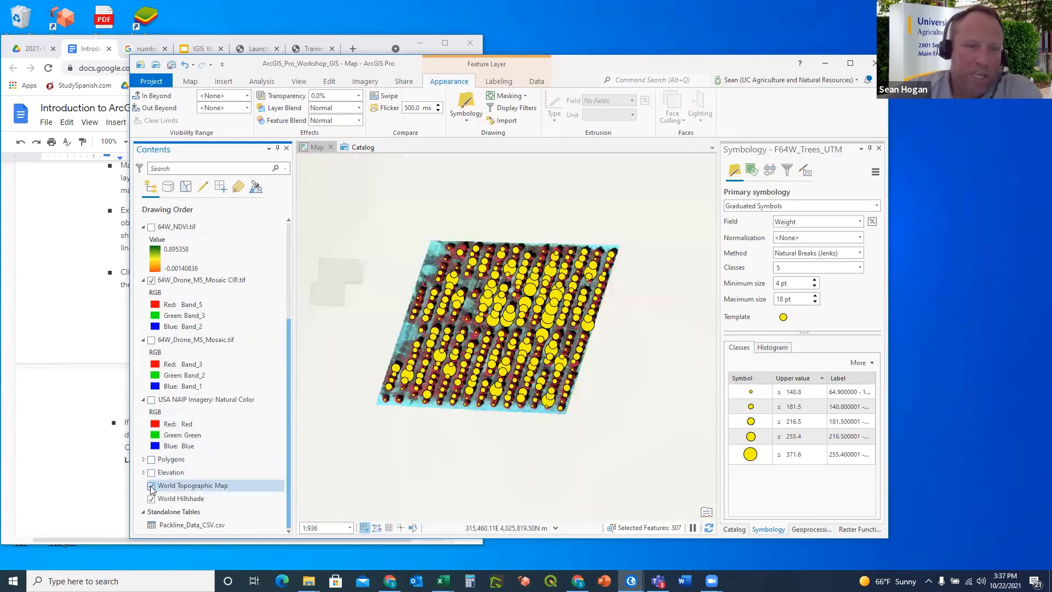
pyautogui.click(152, 486)
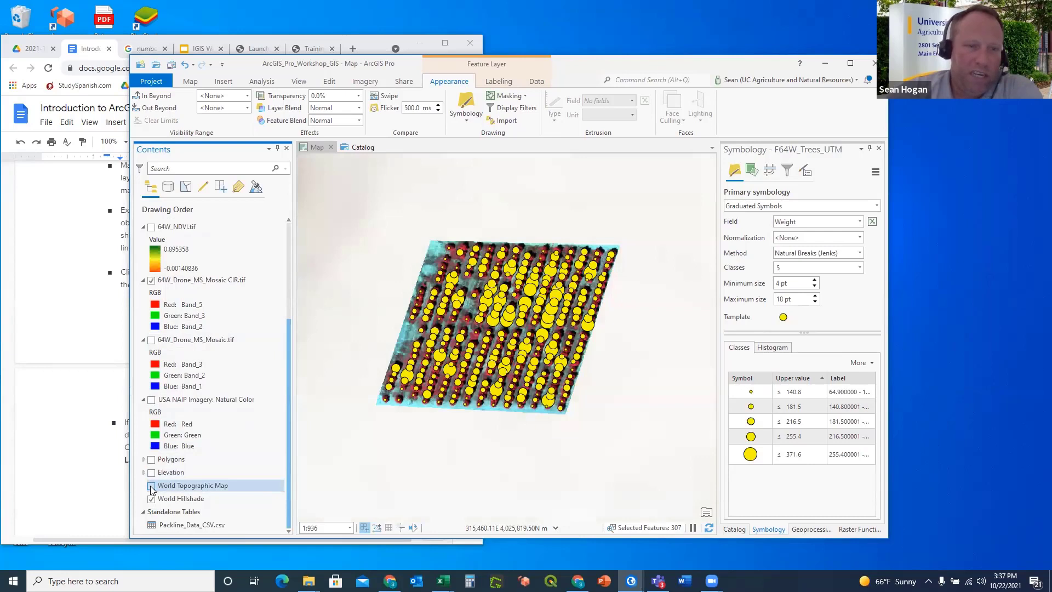
pyautogui.click(152, 499)
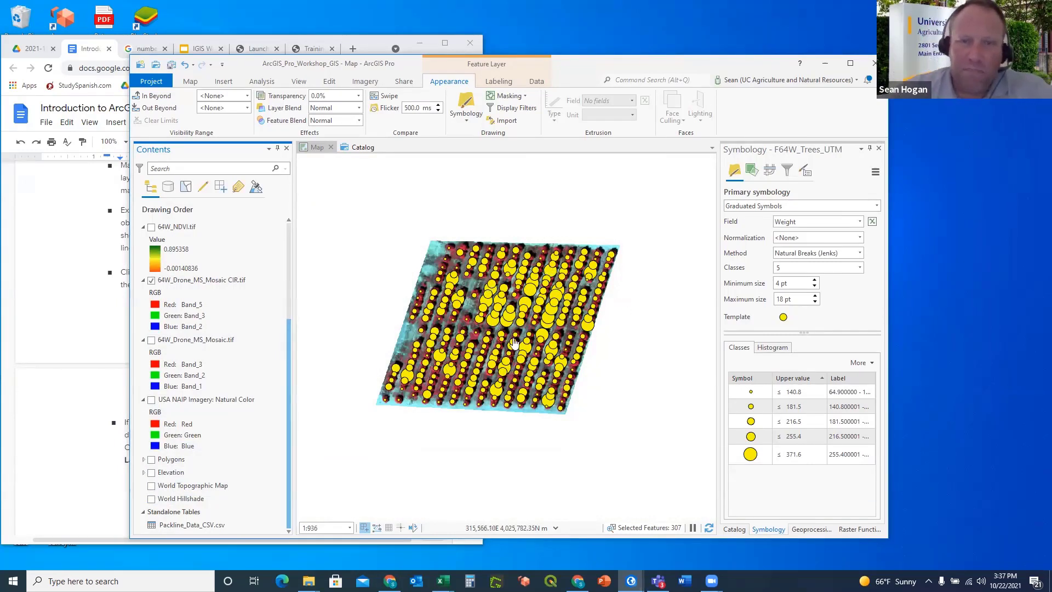
pyautogui.scroll(2, 500, 333)
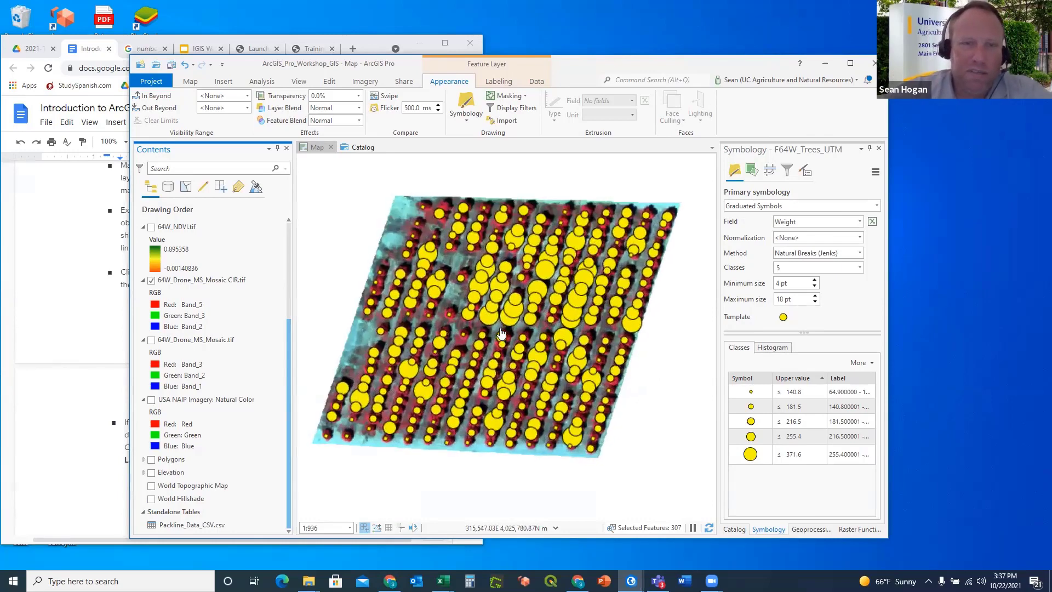
pyautogui.scroll(-2, 500, 333)
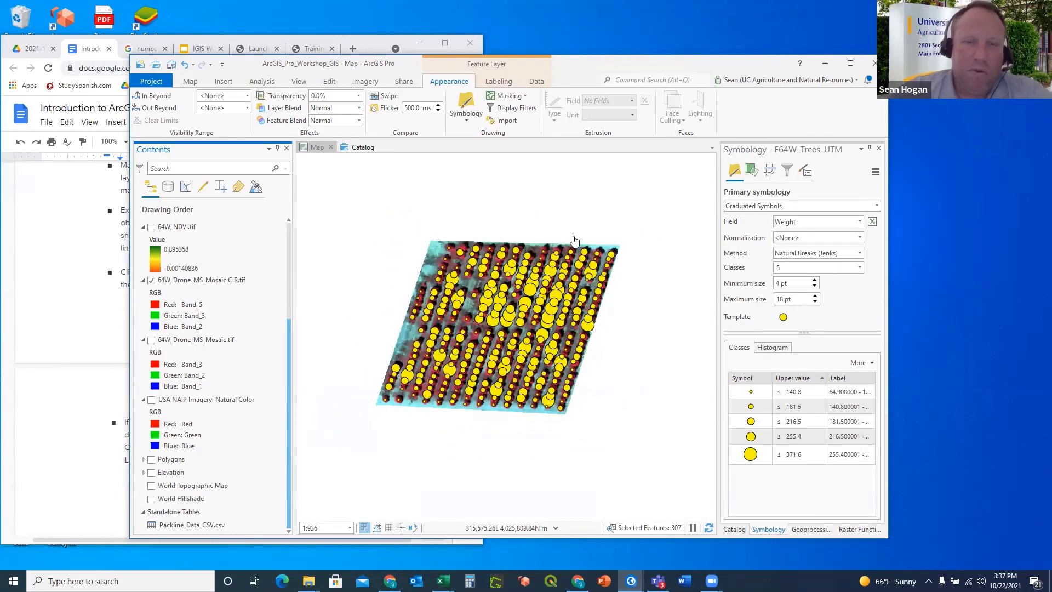
# Close the Catalog view and create a new ANSI landscape layout at Letter size, 8.5" x 11".
pyautogui.click(353, 147)
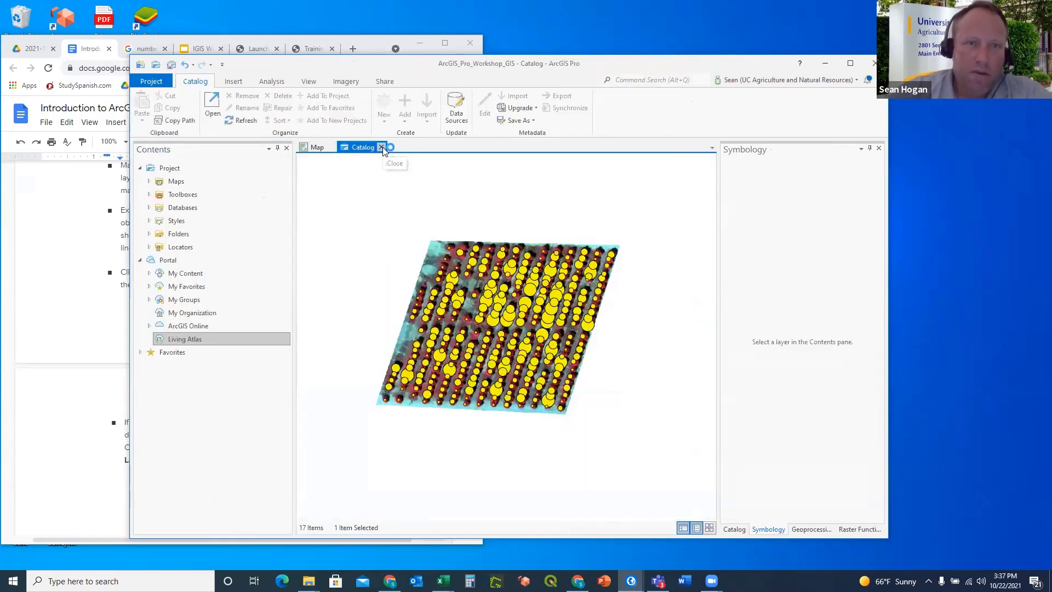
pyautogui.click(382, 147)
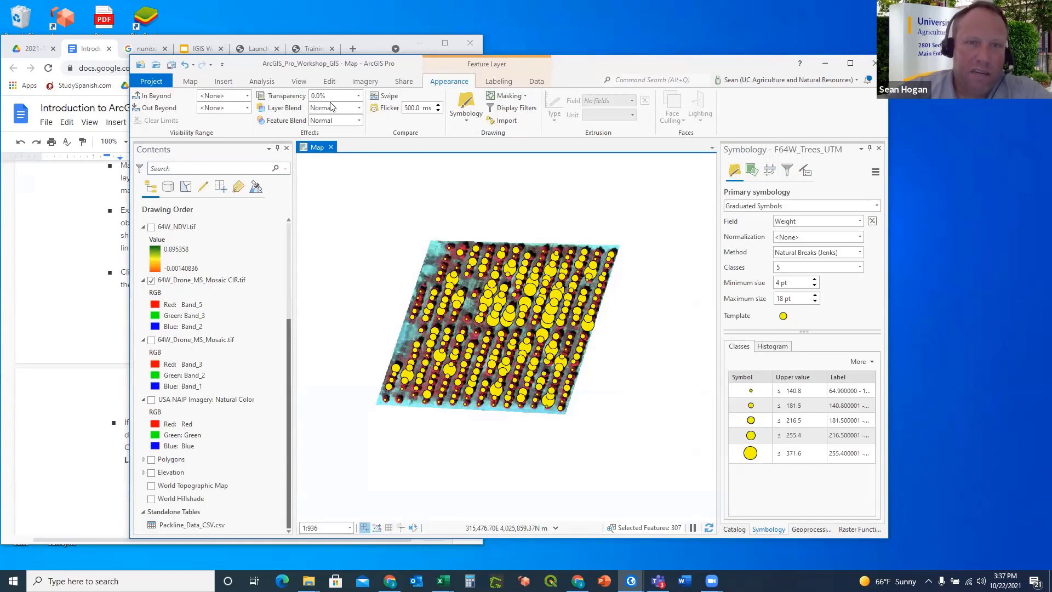
pyautogui.click(224, 82)
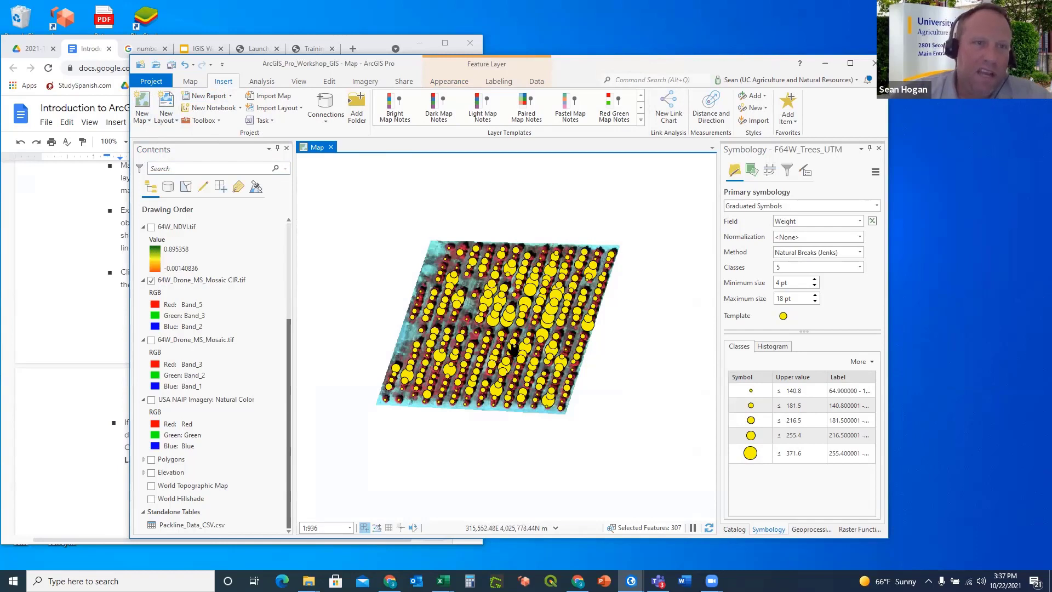
pyautogui.click(166, 106)
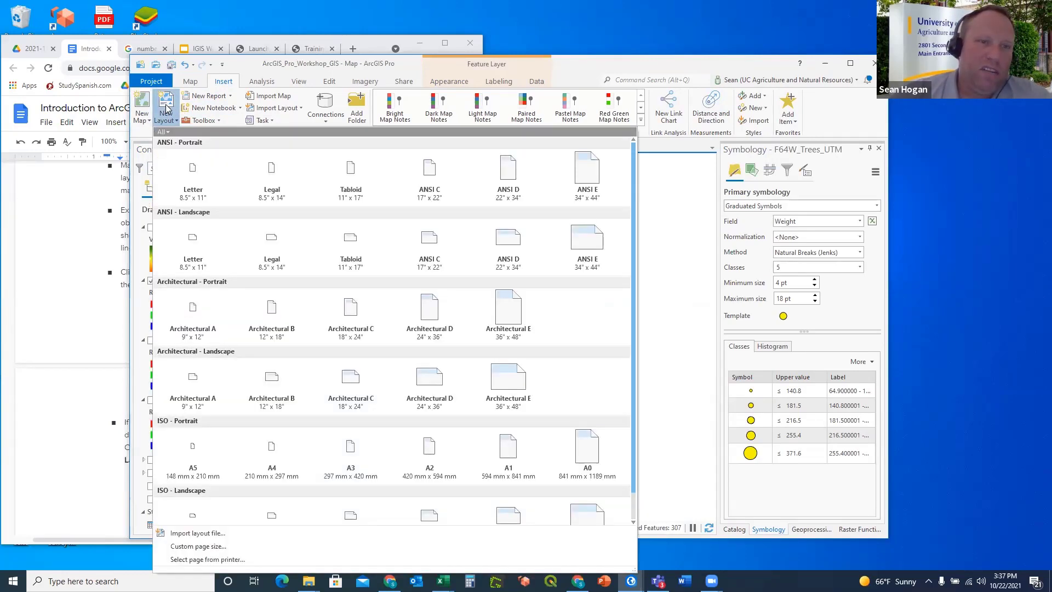
pyautogui.click(194, 236)
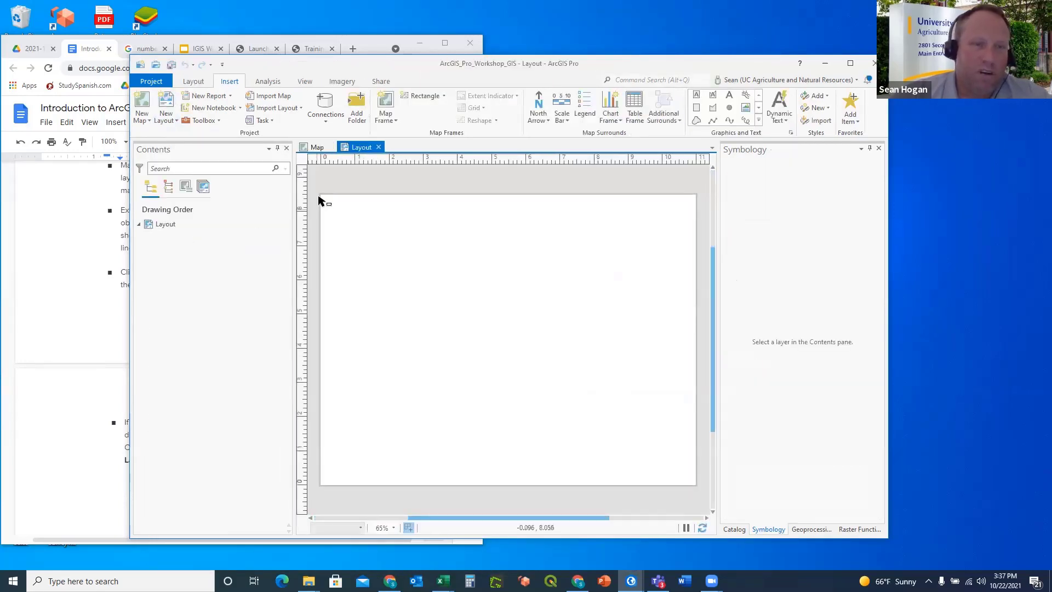
# Add a map frame showing the map's 1:936 extent, drawn to fill the whole layout page.
pyautogui.click(323, 149)
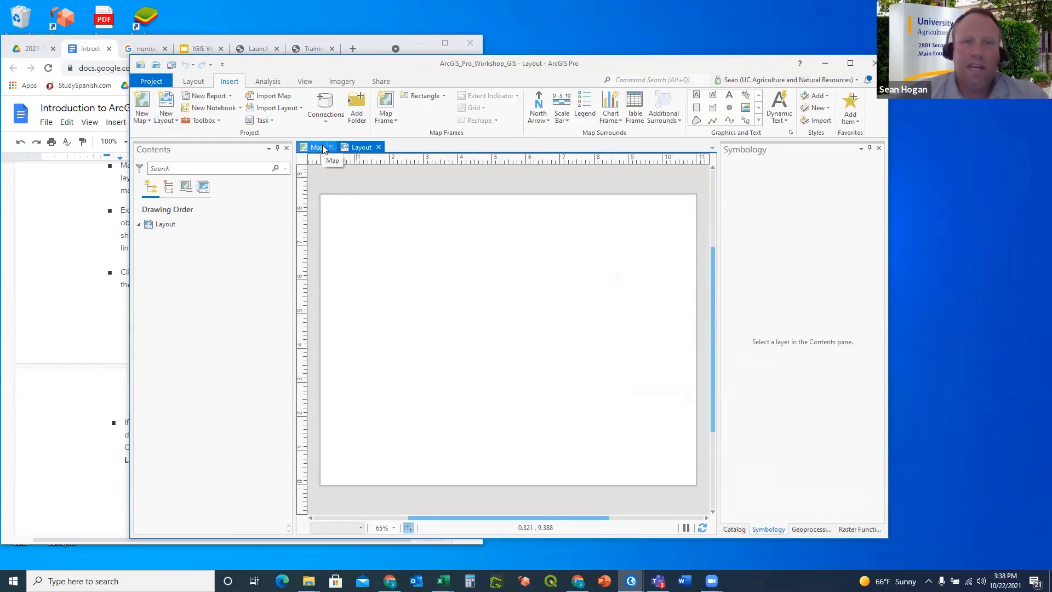
pyautogui.click(355, 149)
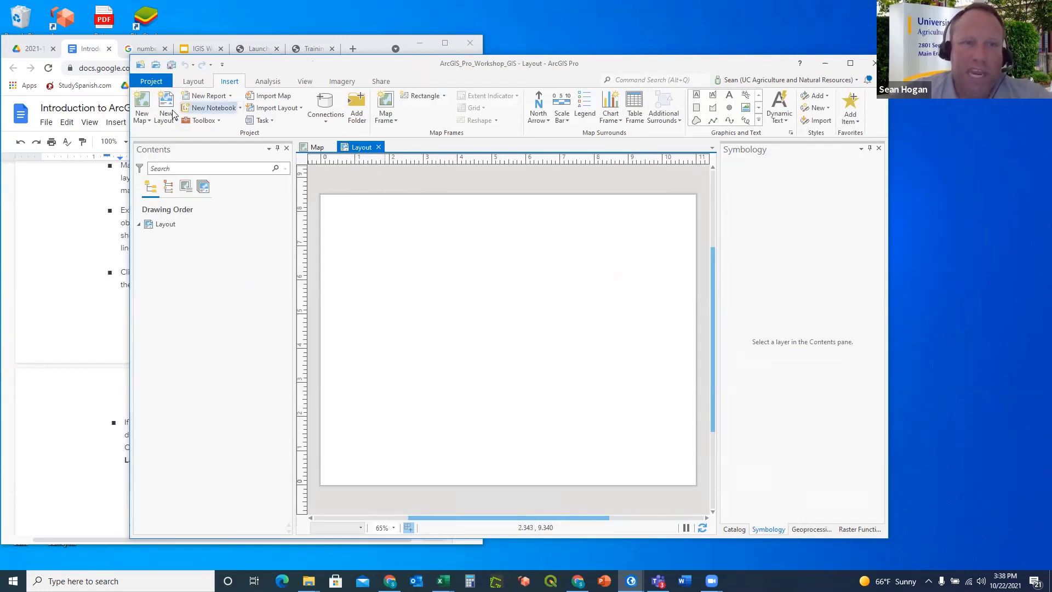
pyautogui.click(389, 106)
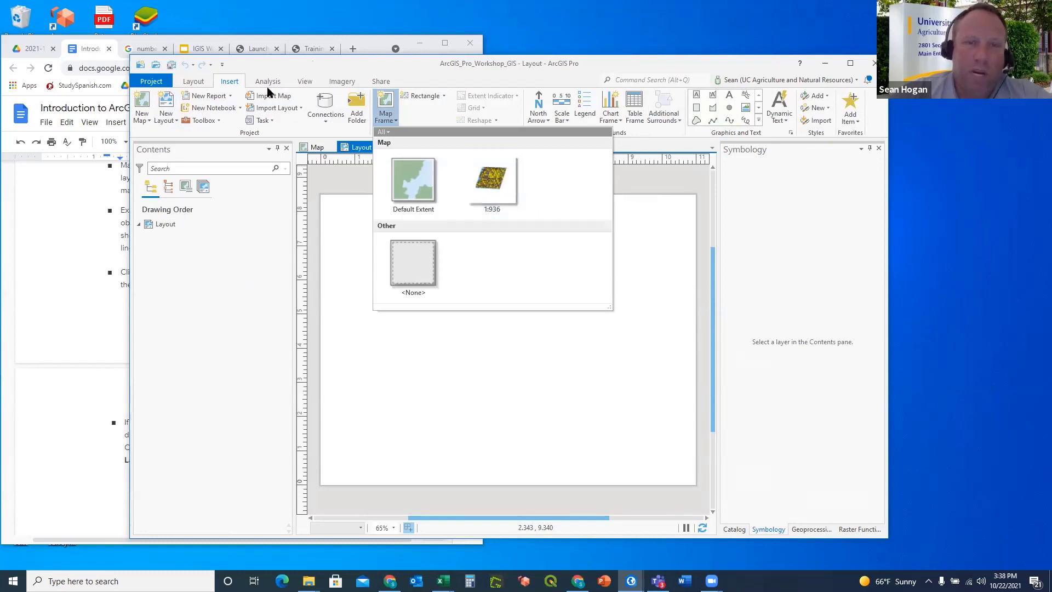
pyautogui.click(229, 82)
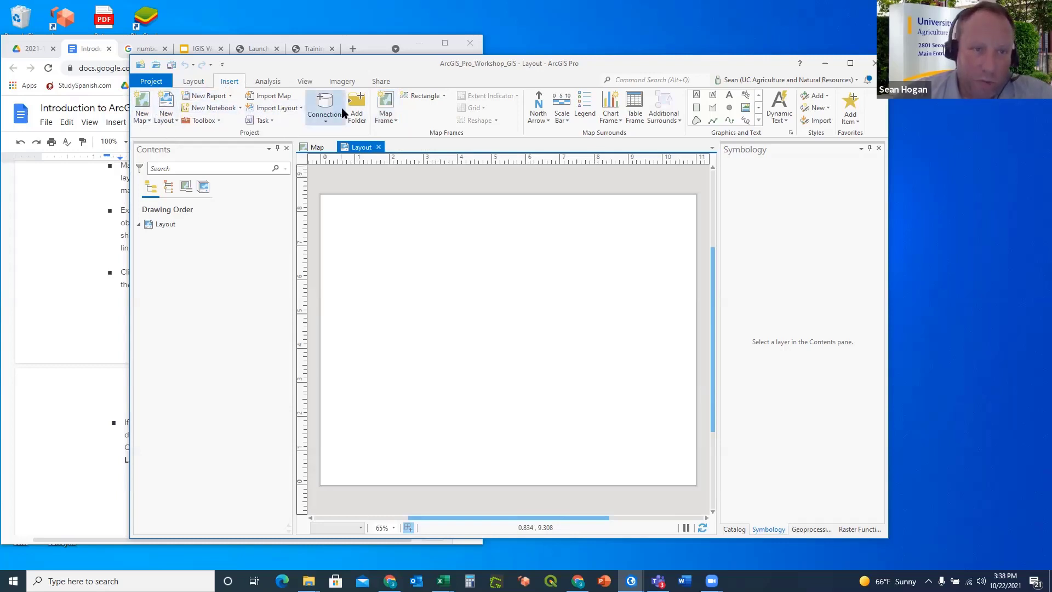
pyautogui.click(385, 104)
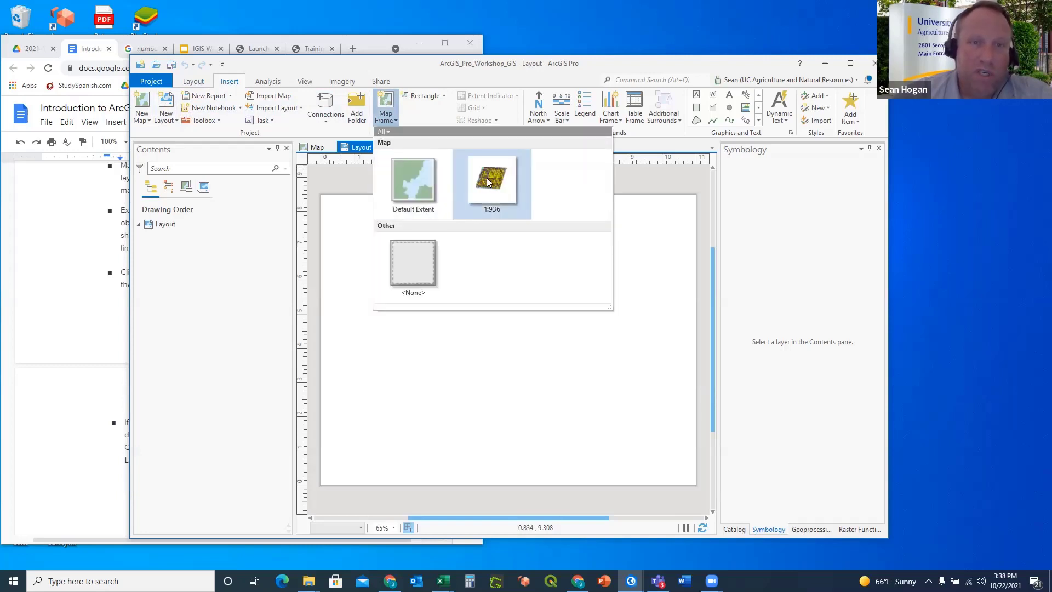
pyautogui.click(493, 181)
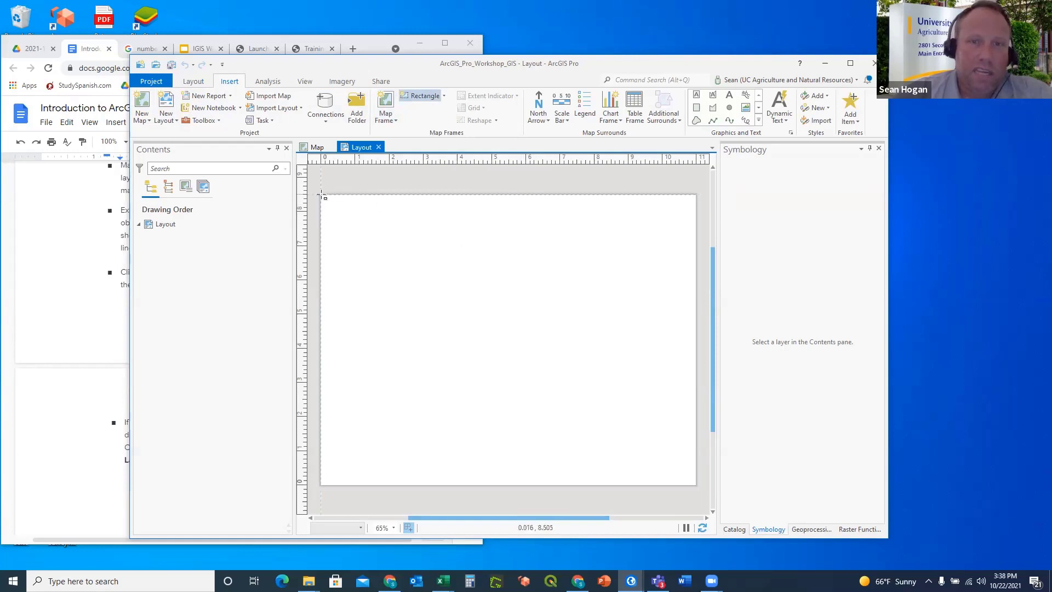
pyautogui.moveTo(321, 199)
pyautogui.mouseDown()
pyautogui.moveTo(495, 362)
pyautogui.moveTo(696, 485)
pyautogui.mouseUp()
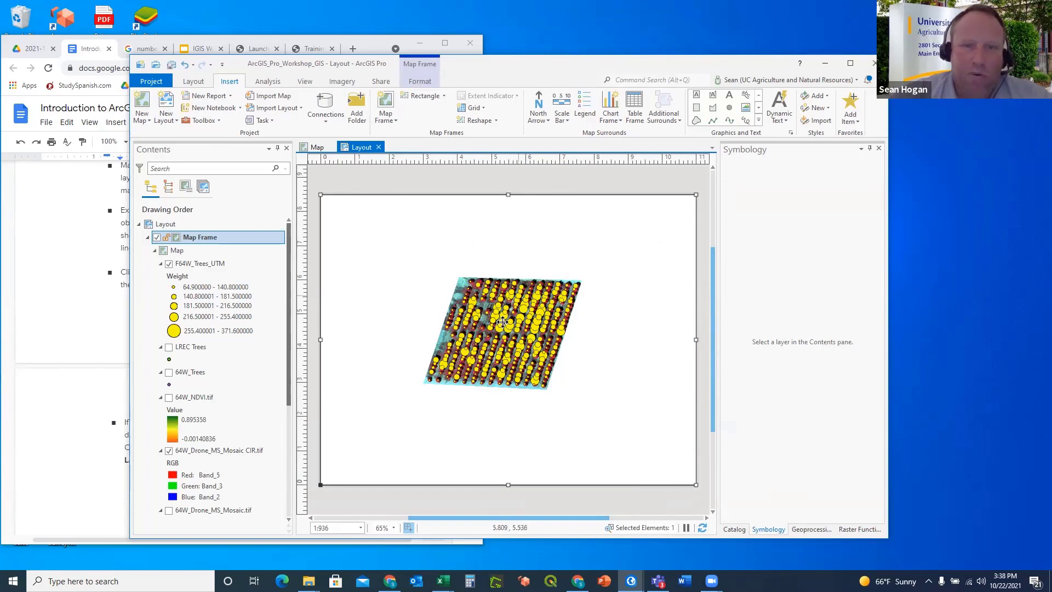
# Zoom the separate Map view in on the field to 1:599, and return to the layout.
pyautogui.click(317, 147)
pyautogui.scroll(3, 447, 296)
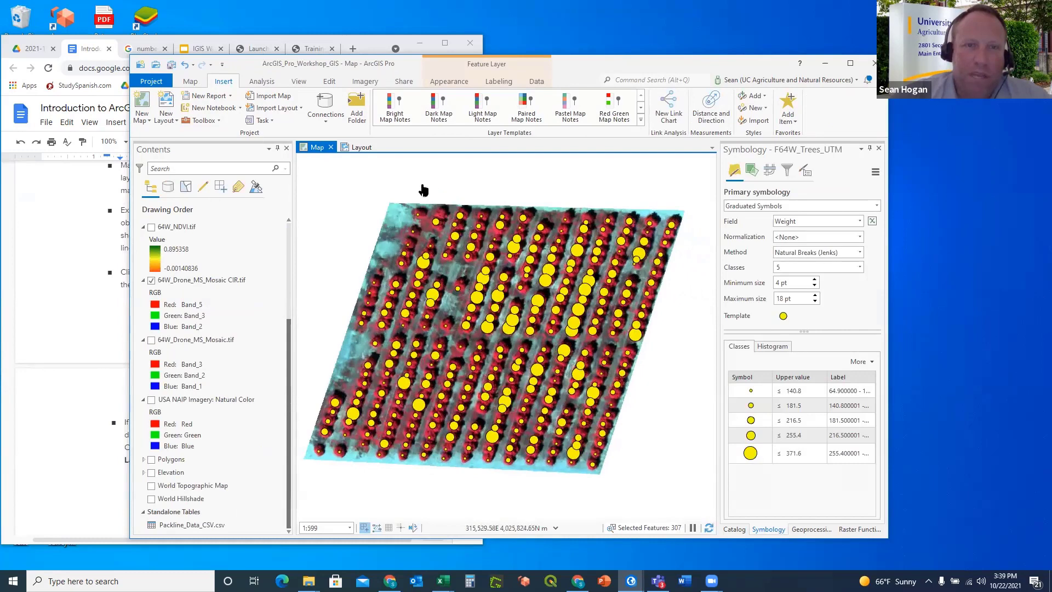
pyautogui.click(359, 148)
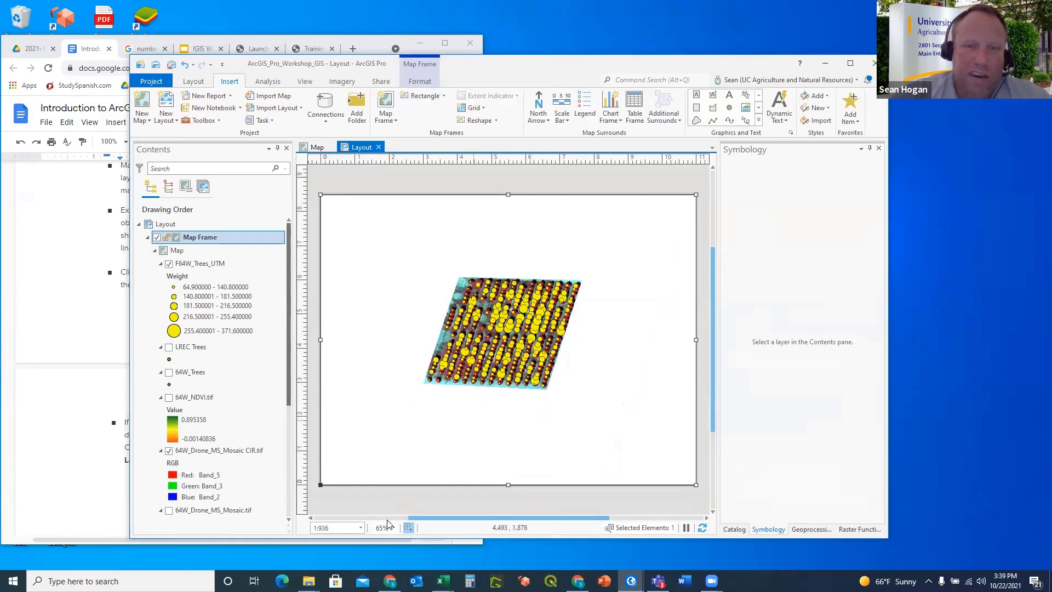
# Activate the layout's map frame, zoom its map in to a scale of 1:599, and close the activation.
pyautogui.rightClick(513, 253)
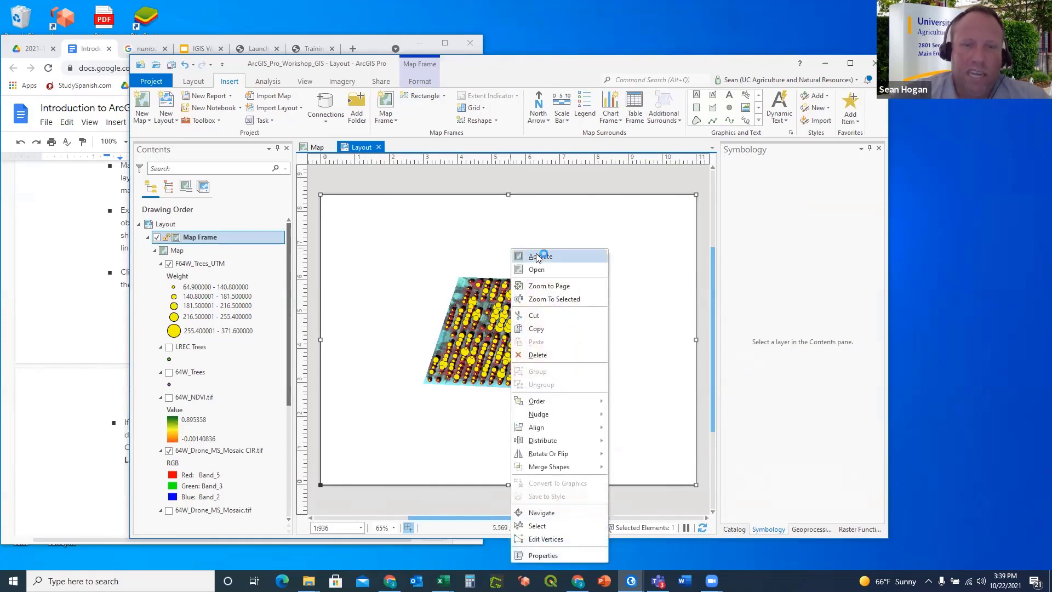
pyautogui.click(537, 257)
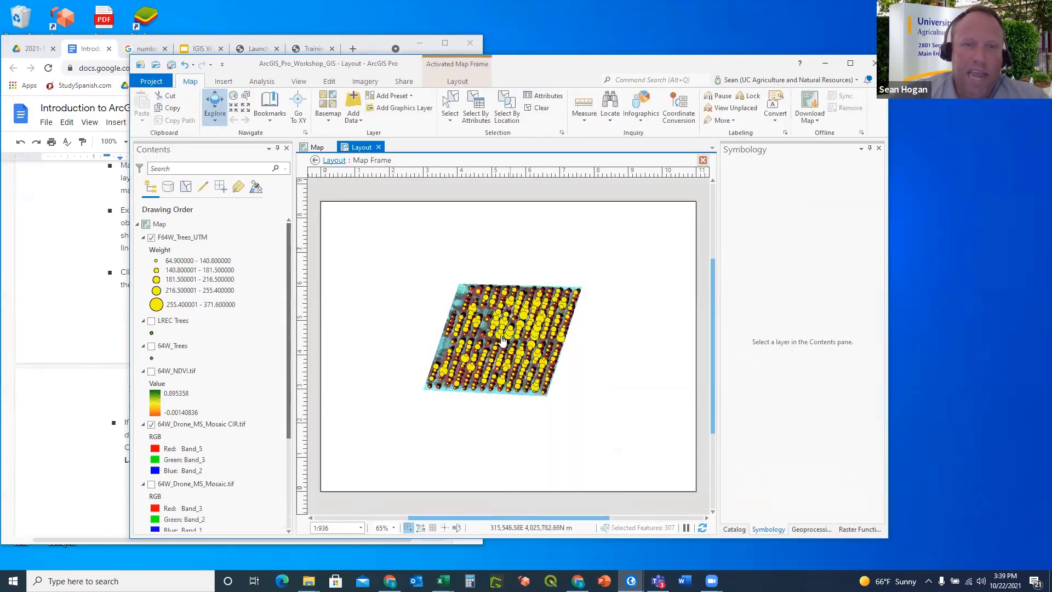
pyautogui.scroll(4, 502, 340)
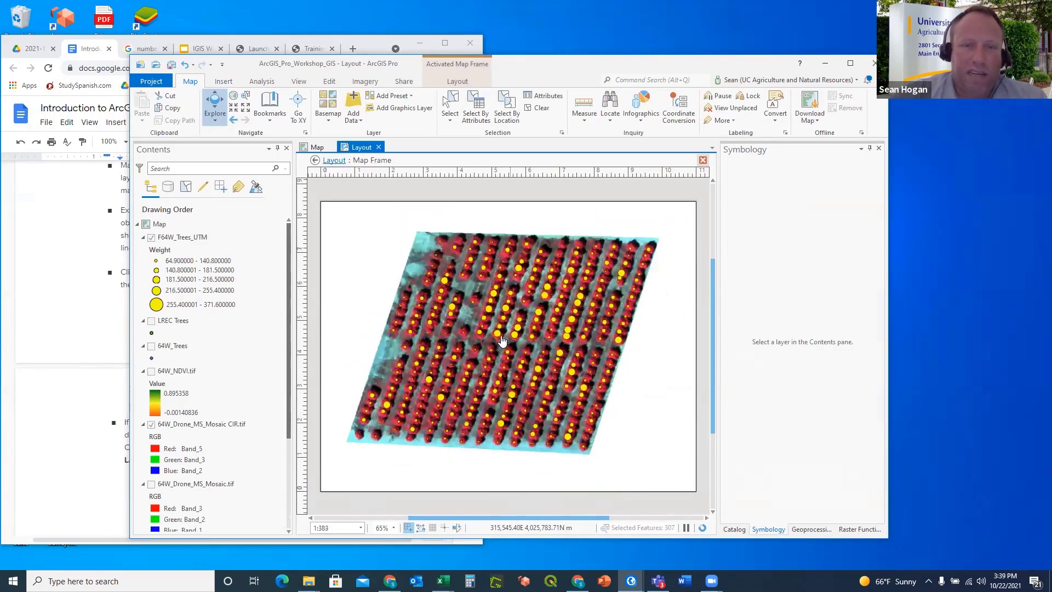
pyautogui.scroll(-2, 554, 284)
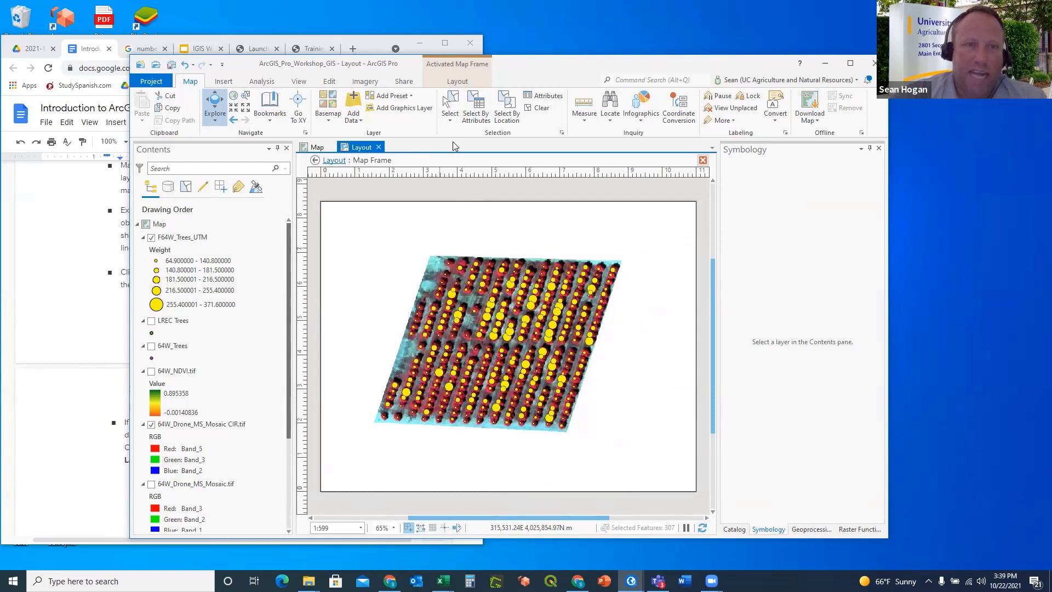
pyautogui.click(457, 82)
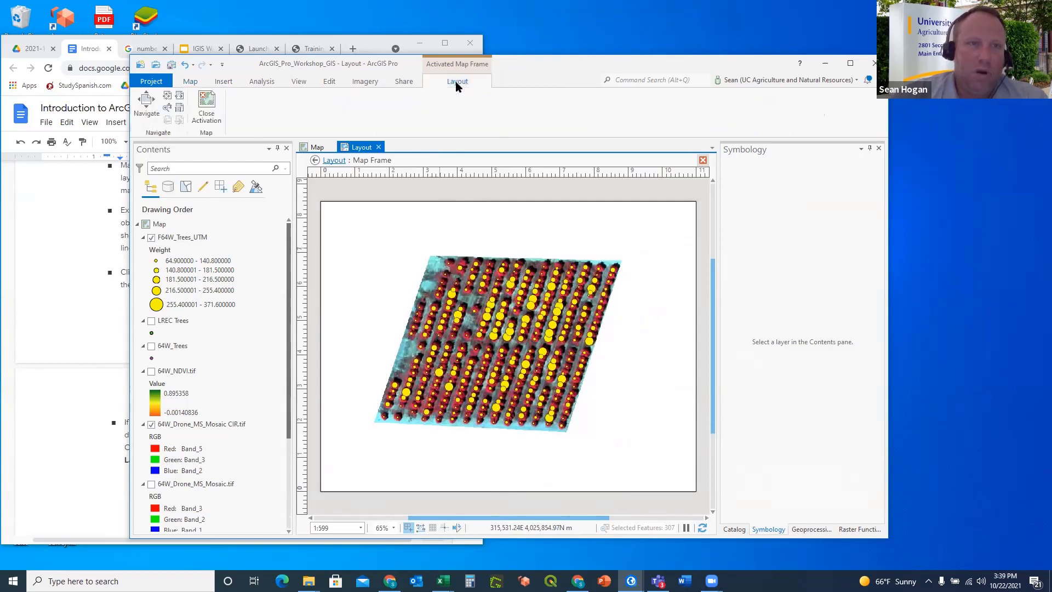
pyautogui.click(207, 107)
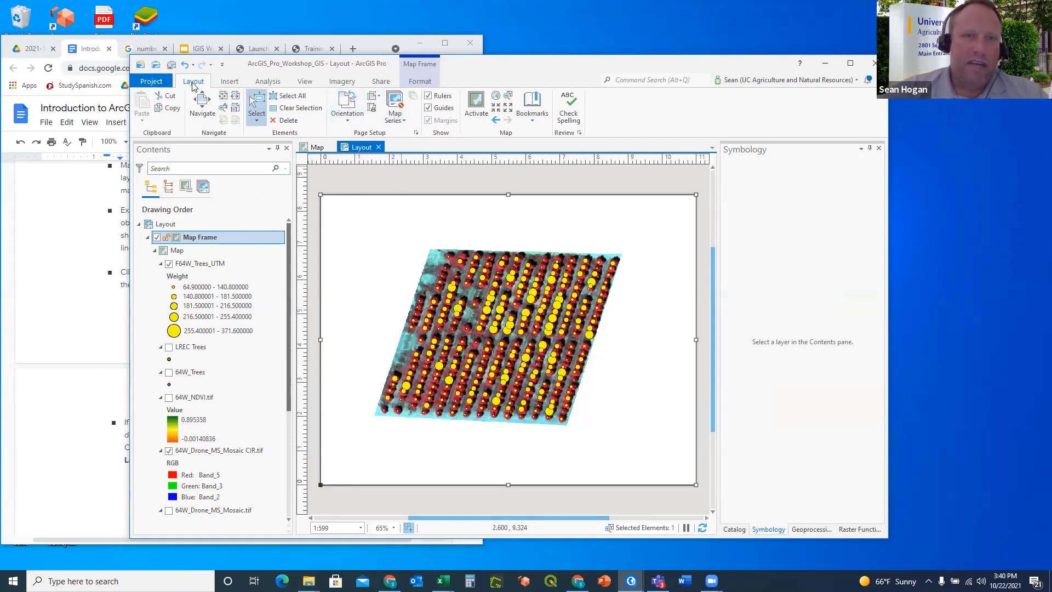
# Insert a straight text element on the layout page just below the field imagery and start editing its text.
pyautogui.click(228, 82)
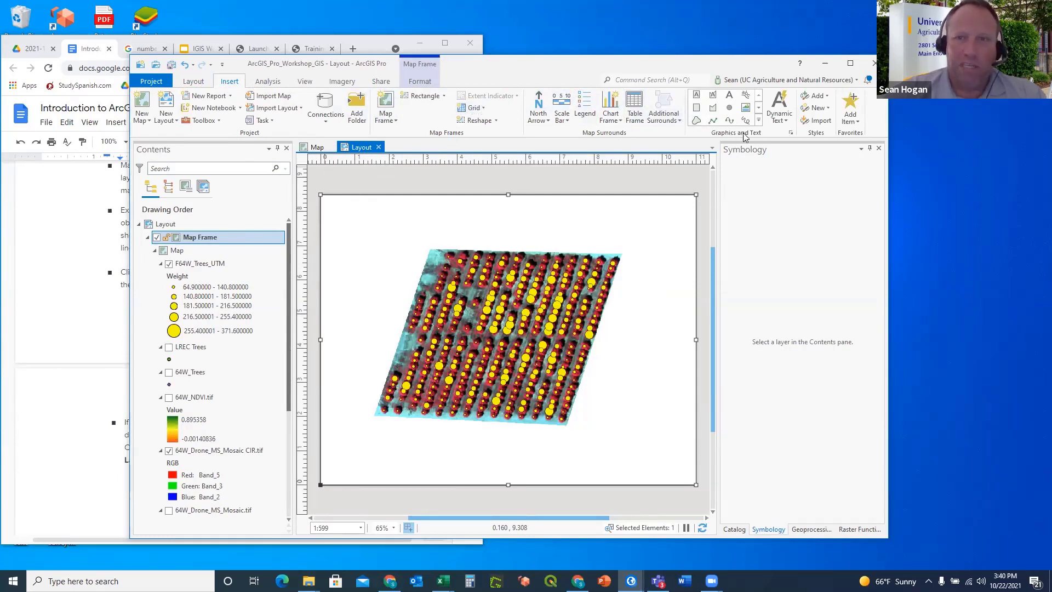
pyautogui.click(730, 97)
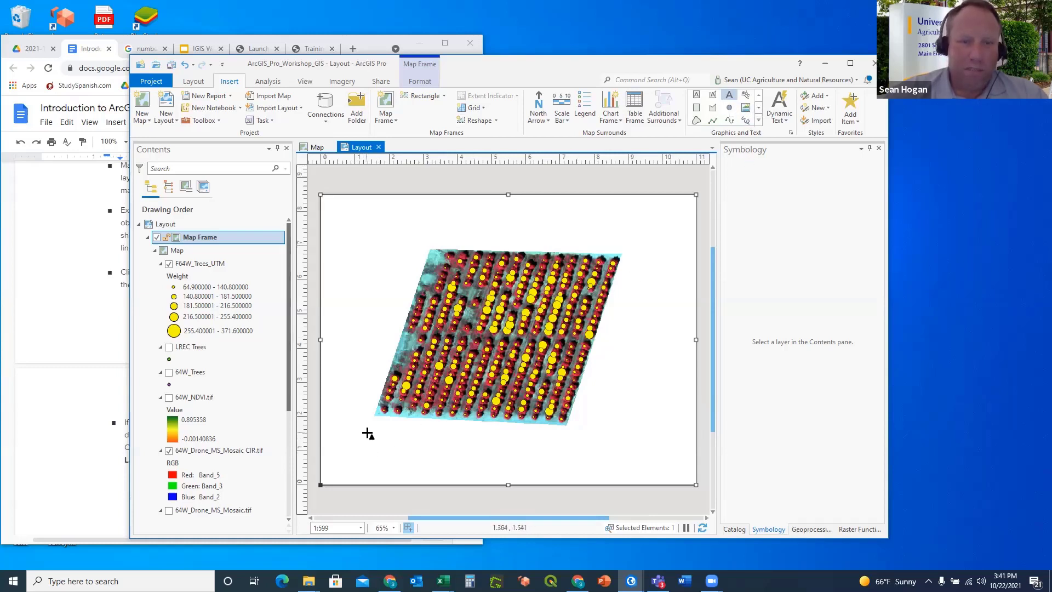
pyautogui.moveTo(371, 433); pyautogui.dragTo(557, 458)
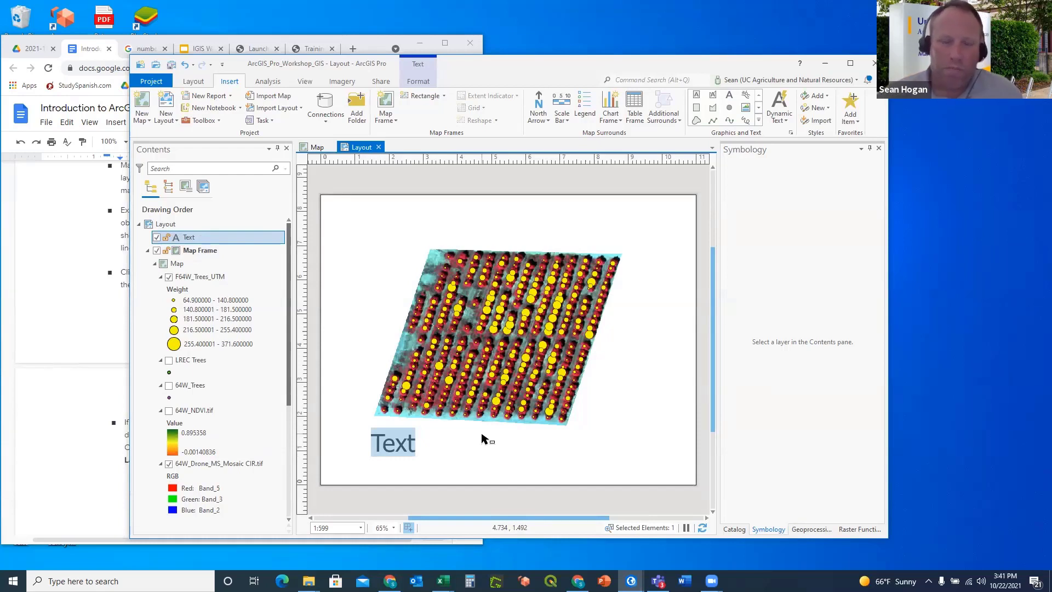
pyautogui.click(404, 442)
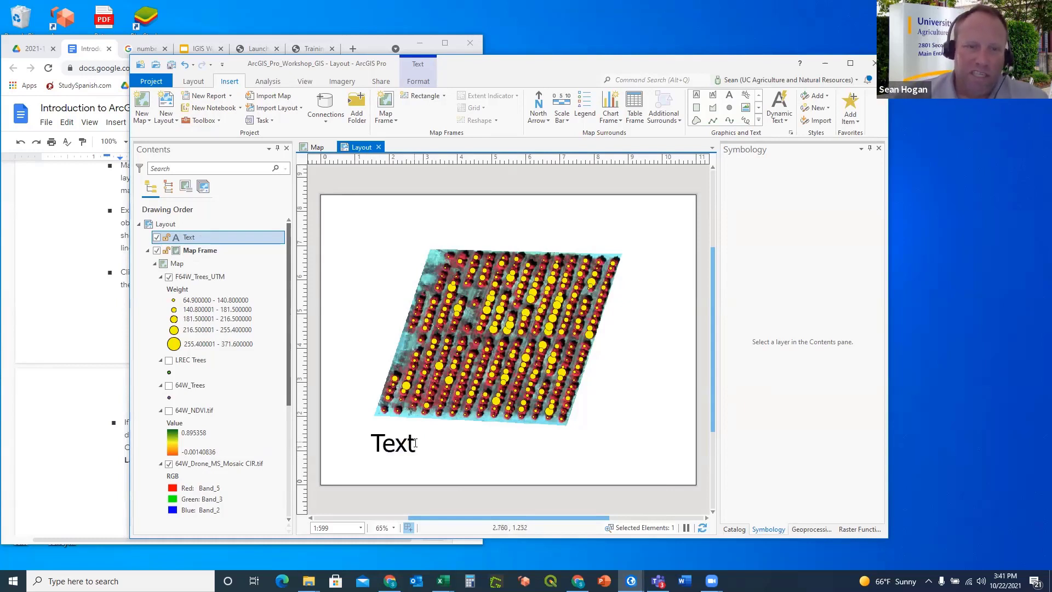
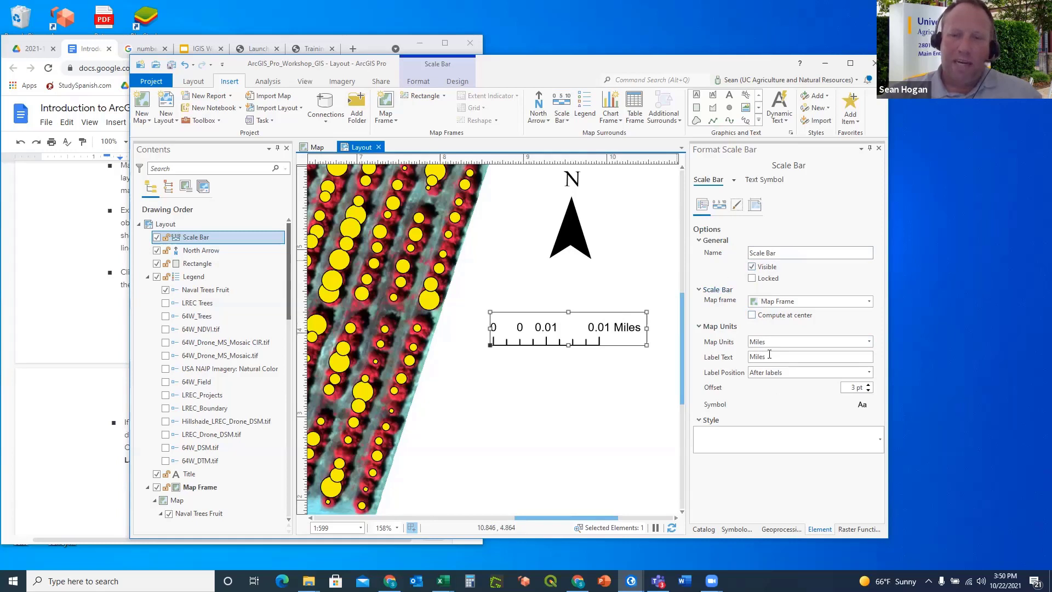
# Set the scale bar's map units to Meters and widen the bar to span 20 meters.
pyautogui.click(870, 342)
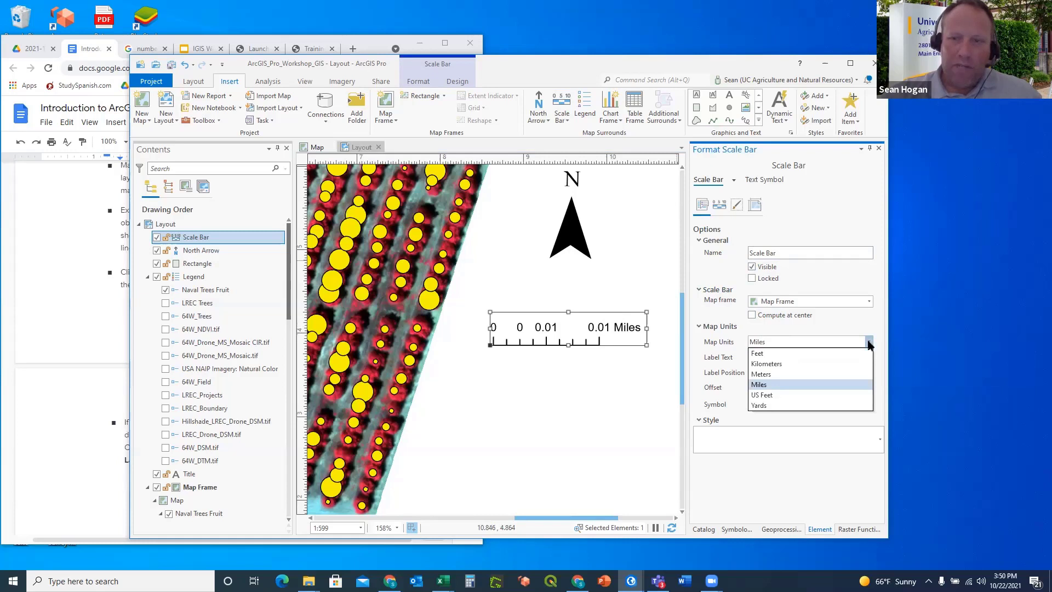
pyautogui.click(777, 374)
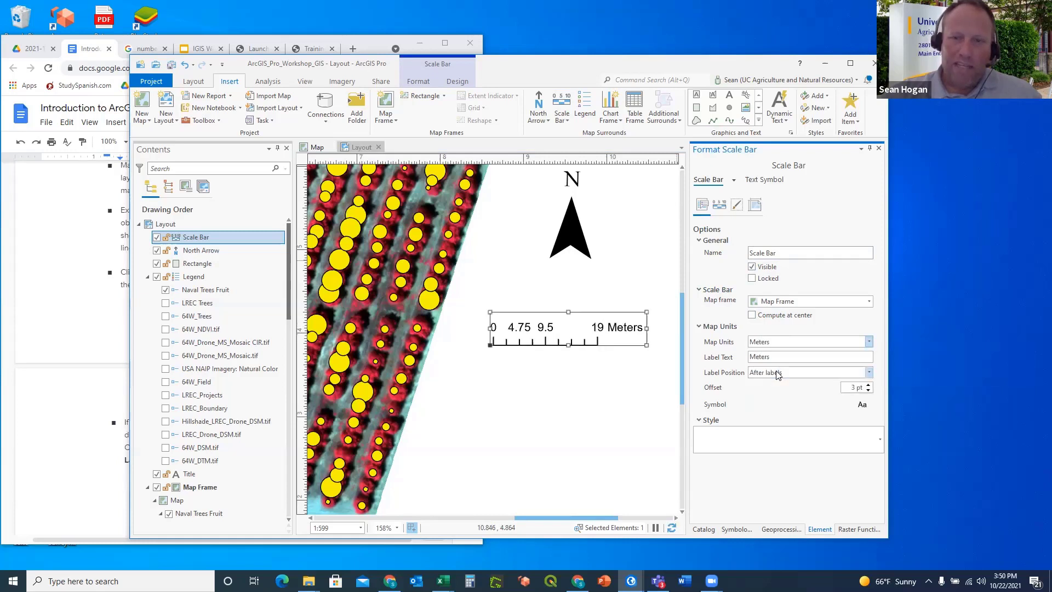
pyautogui.moveTo(647, 328); pyautogui.dragTo(669, 328)
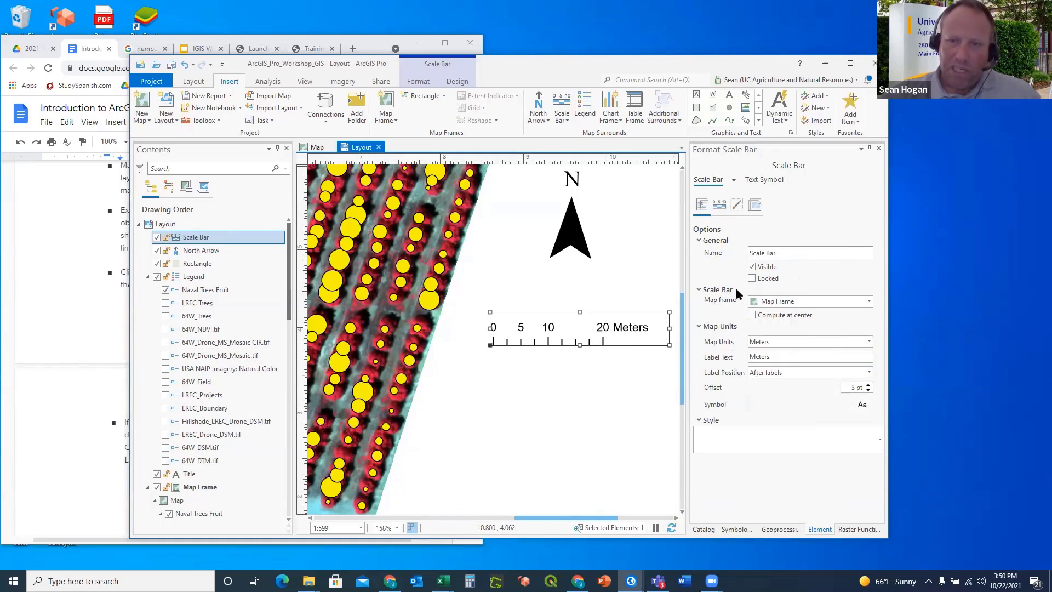
# Position the scale bar's numbers below the bar, move the bar slightly up toward the north arrow, and deselect it.
pyautogui.click(719, 207)
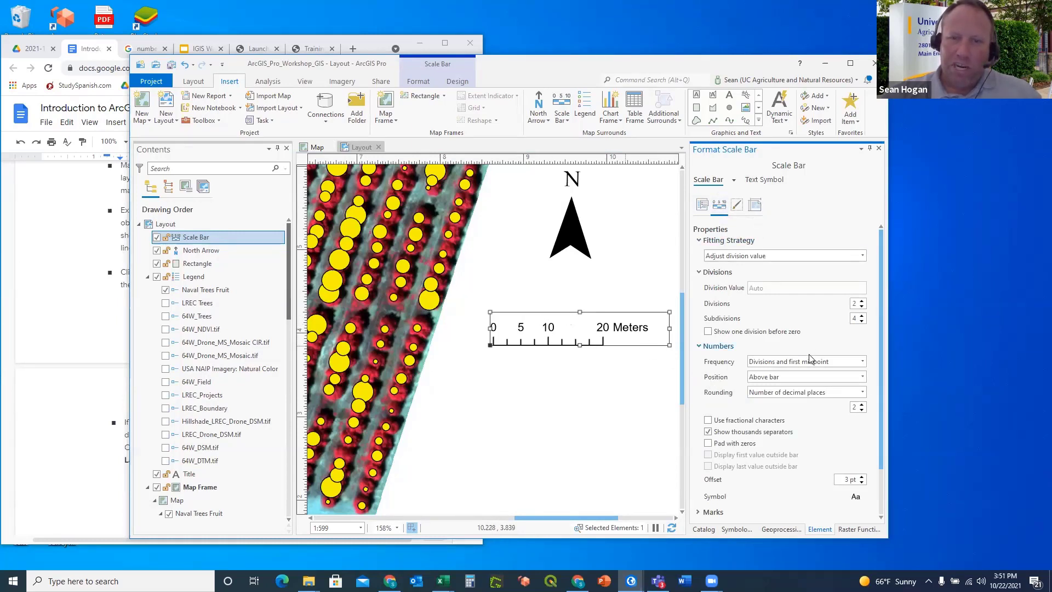
pyautogui.click(861, 380)
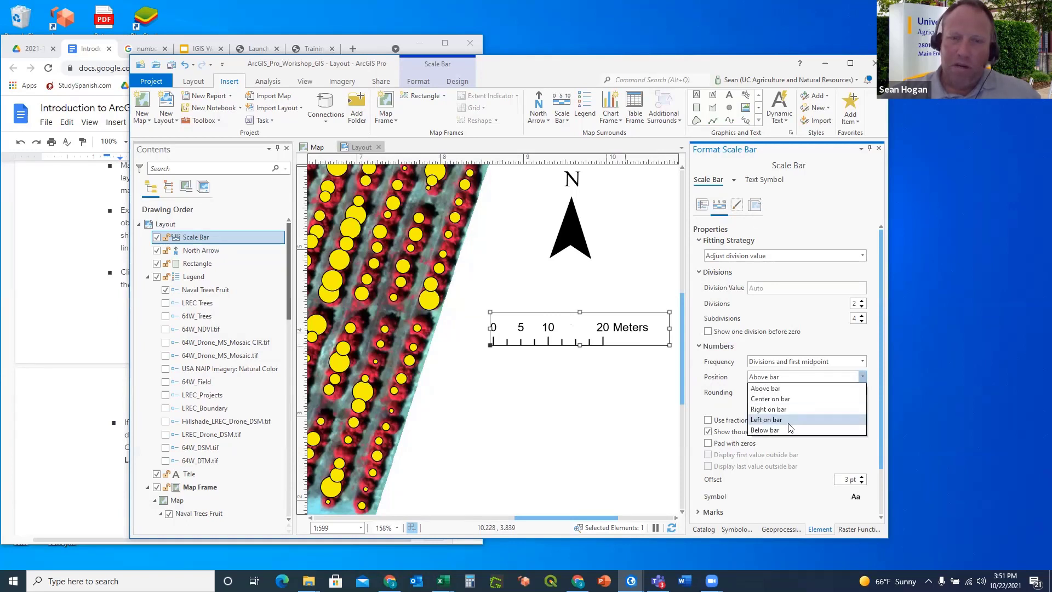
pyautogui.click(775, 431)
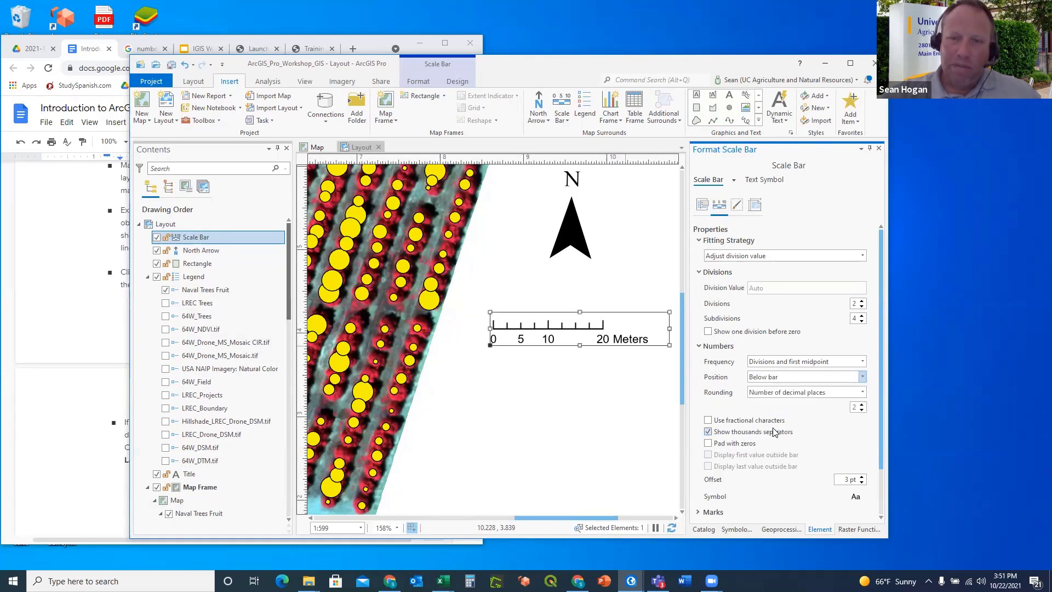
pyautogui.click(604, 311)
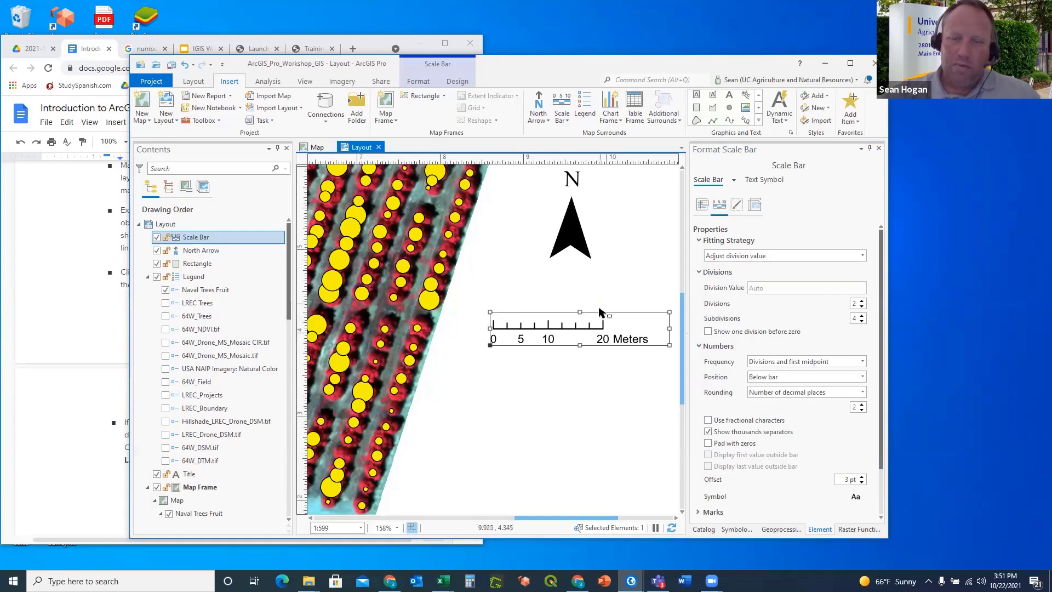
pyautogui.moveTo(596, 320); pyautogui.dragTo(597, 302)
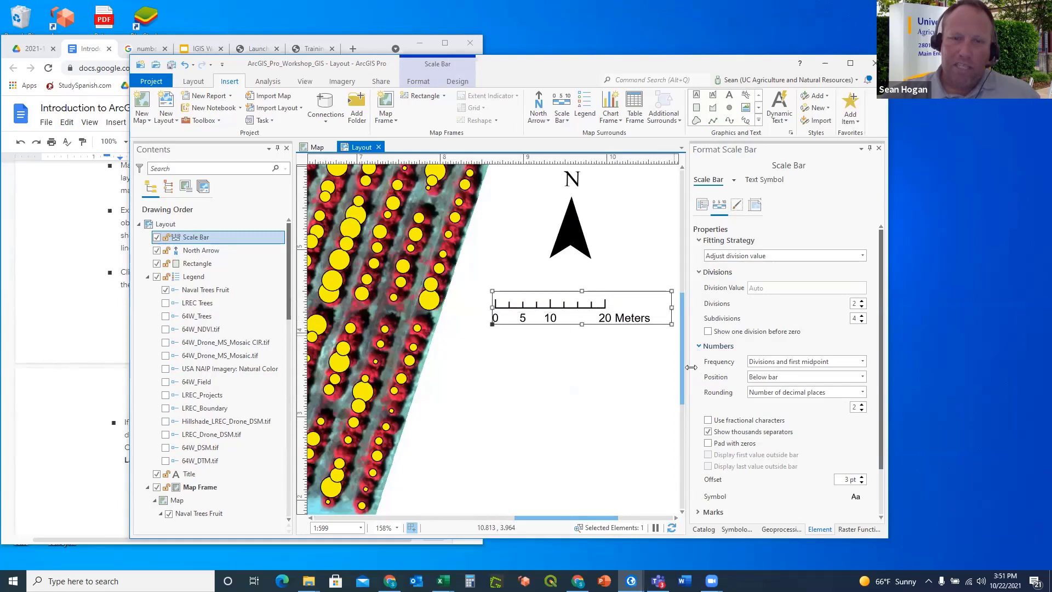
pyautogui.scroll(-4, 597, 392)
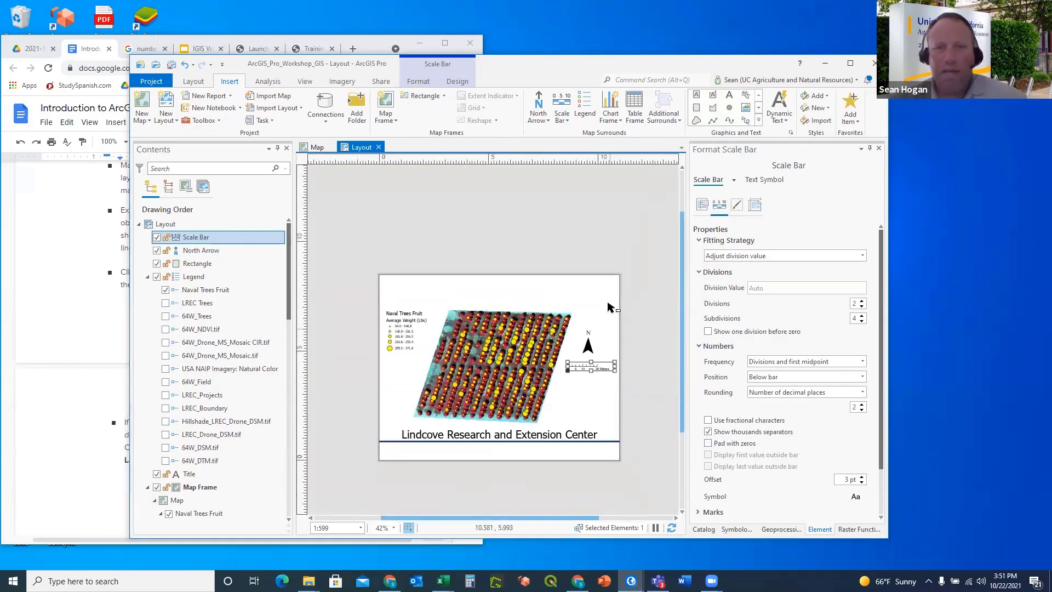
pyautogui.click(173, 224)
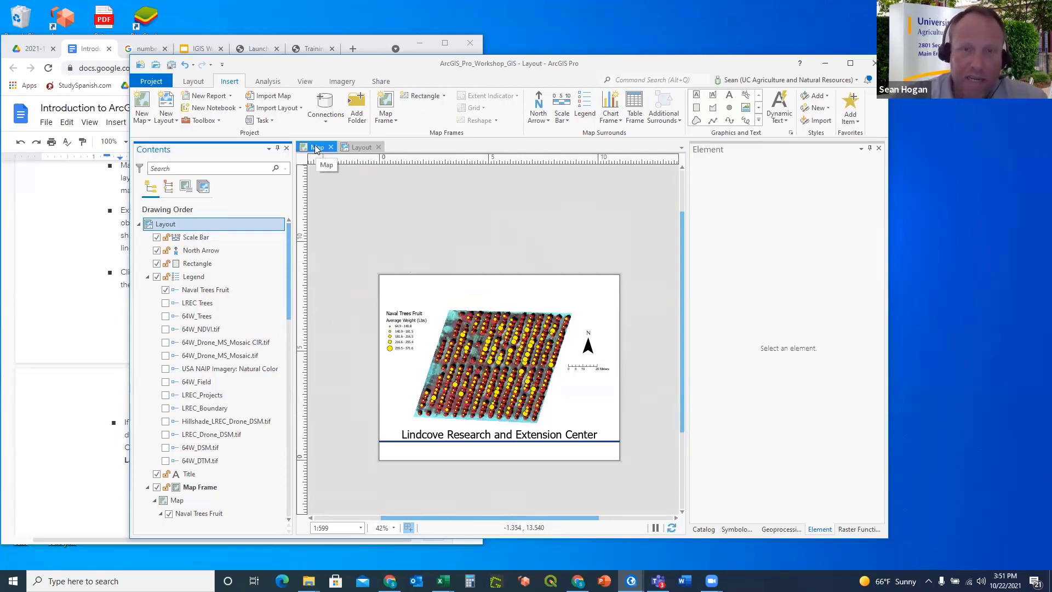
# Add a new map to the project and rename it Callout.
pyautogui.moveTo(317, 149); pyautogui.dragTo(466, 250)
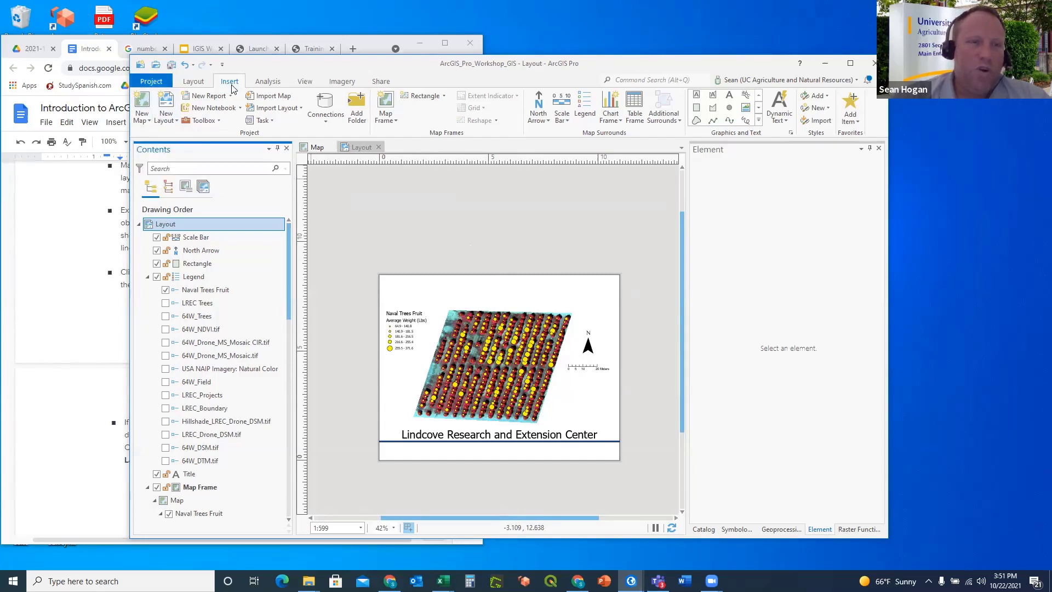
pyautogui.click(142, 109)
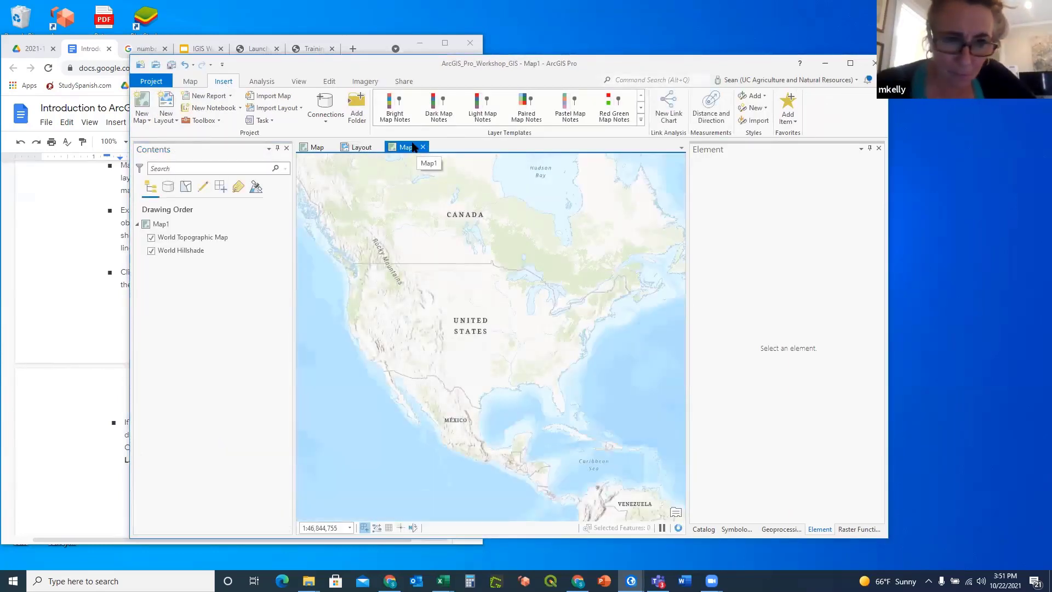
pyautogui.click(160, 225)
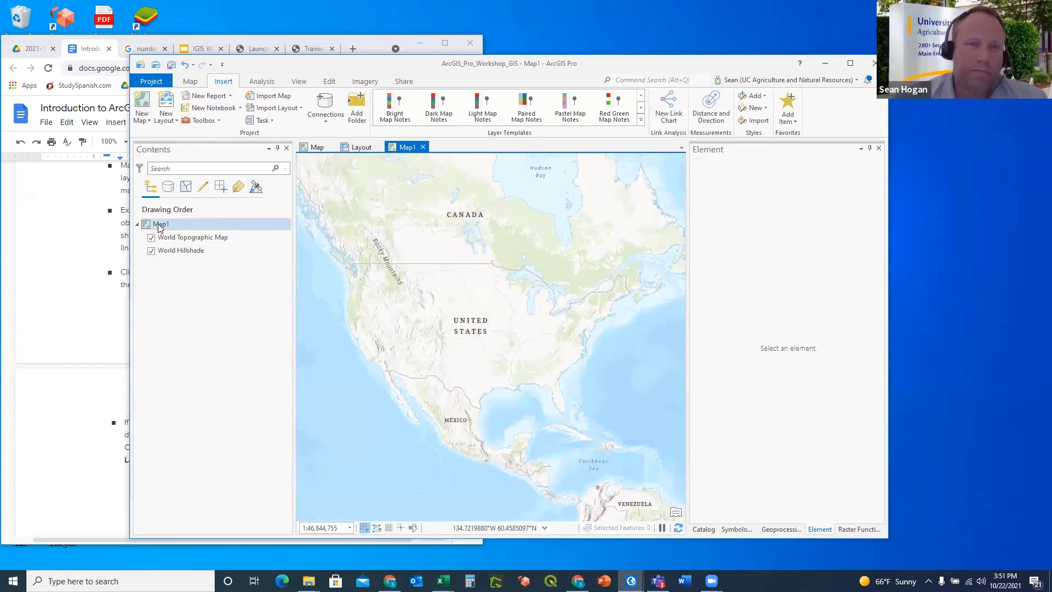
pyautogui.click(160, 225)
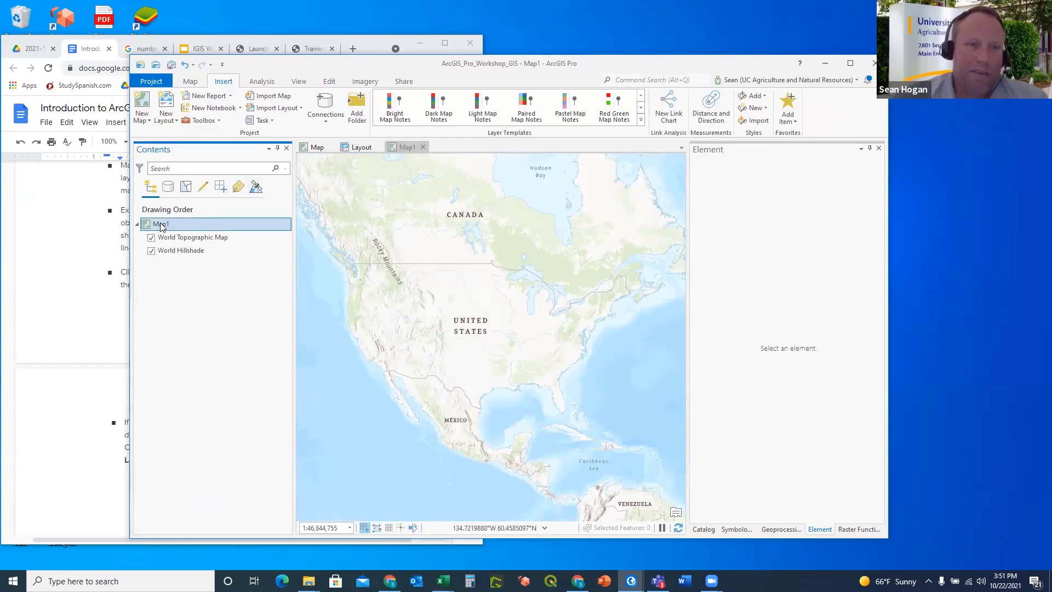
pyautogui.click(162, 225)
pyautogui.press('Return')
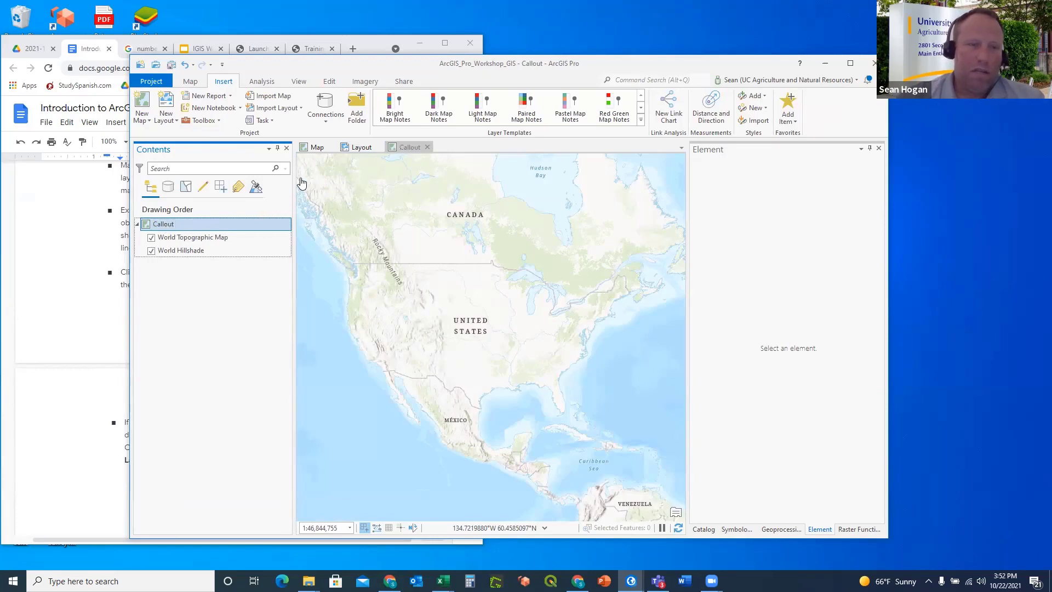
# Copy the Hillshade_LREC_Drone_DSM.tif layer from the Elevation group of the original map and paste it into the Callout map.
pyautogui.click(311, 148)
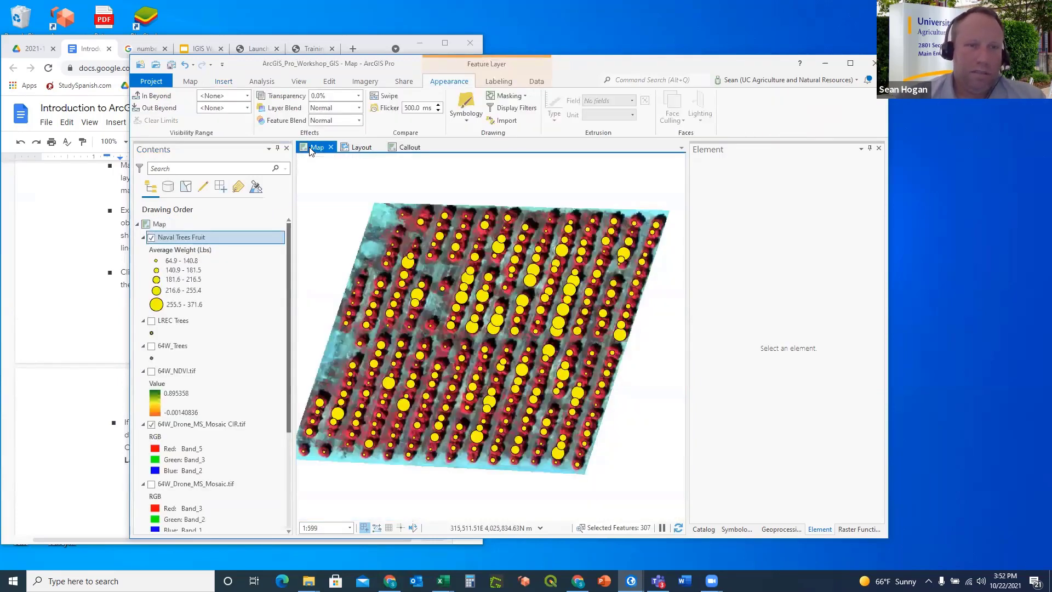
pyautogui.moveTo(289, 248); pyautogui.dragTo(287, 374)
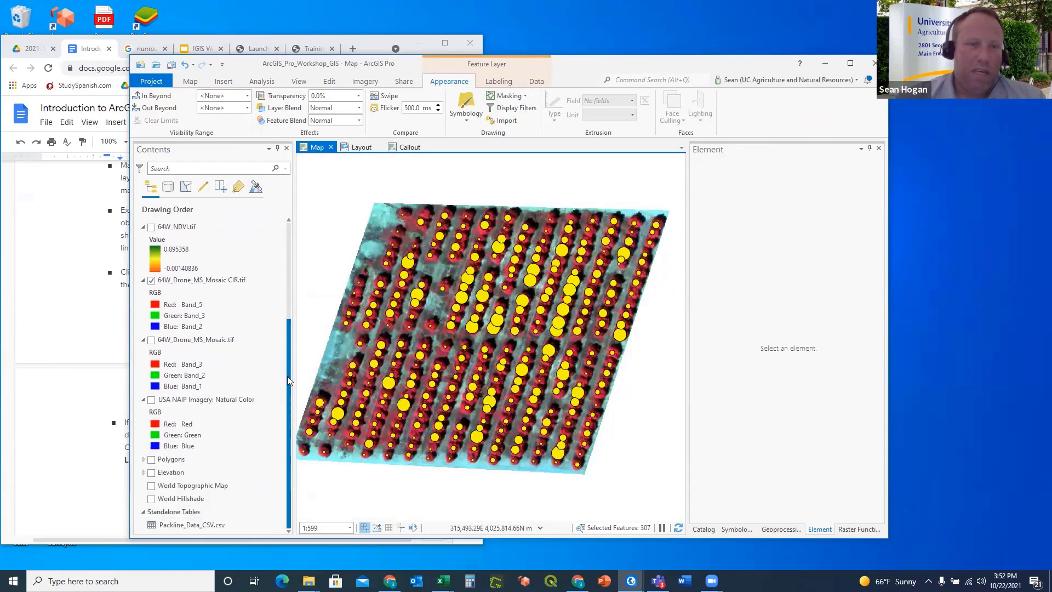
pyautogui.click(144, 473)
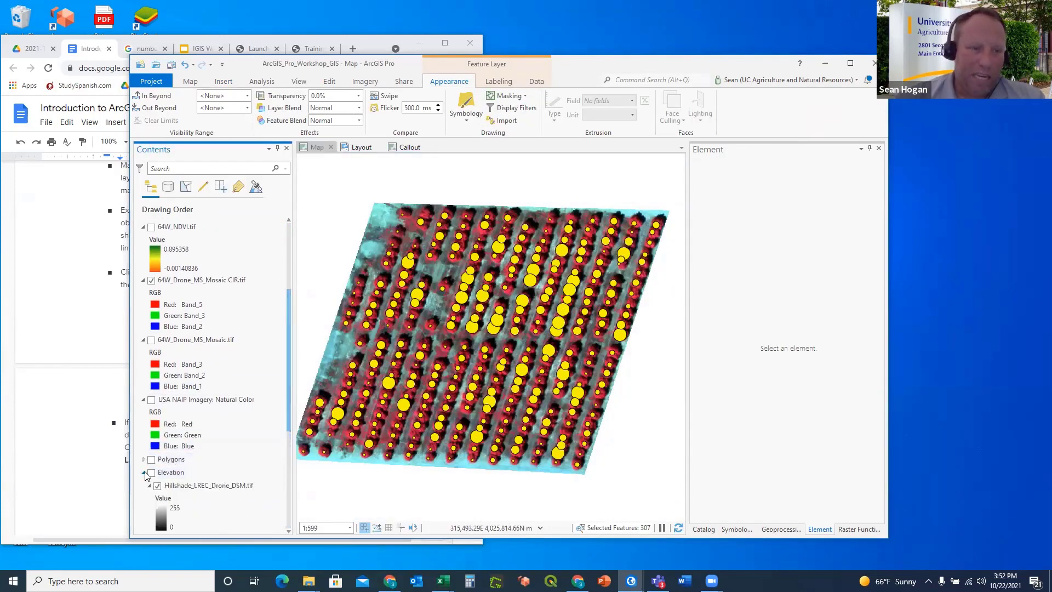
pyautogui.scroll(-5, 213, 351)
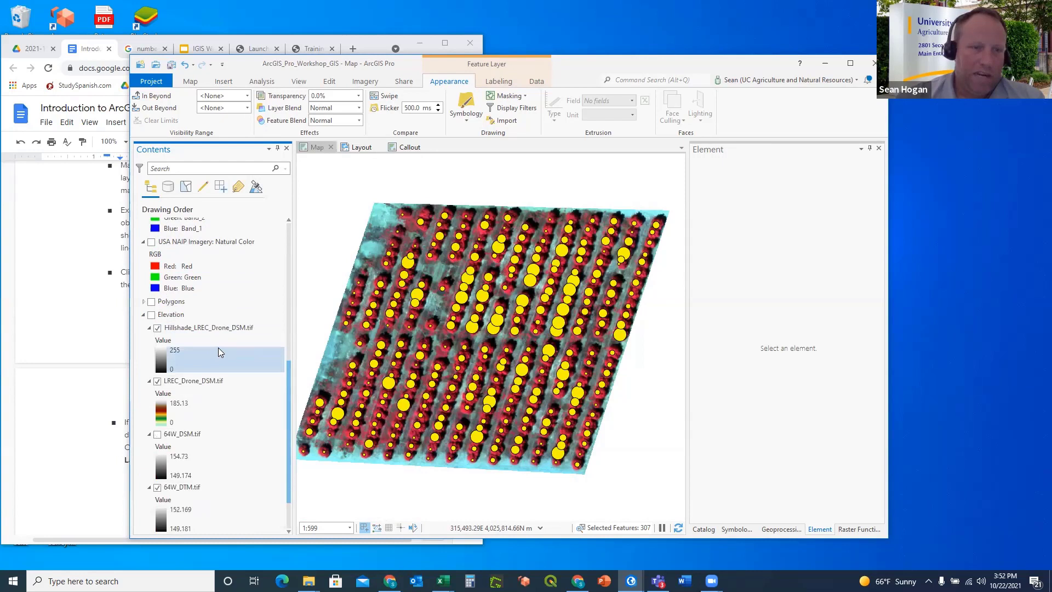
pyautogui.scroll(-1, 219, 348)
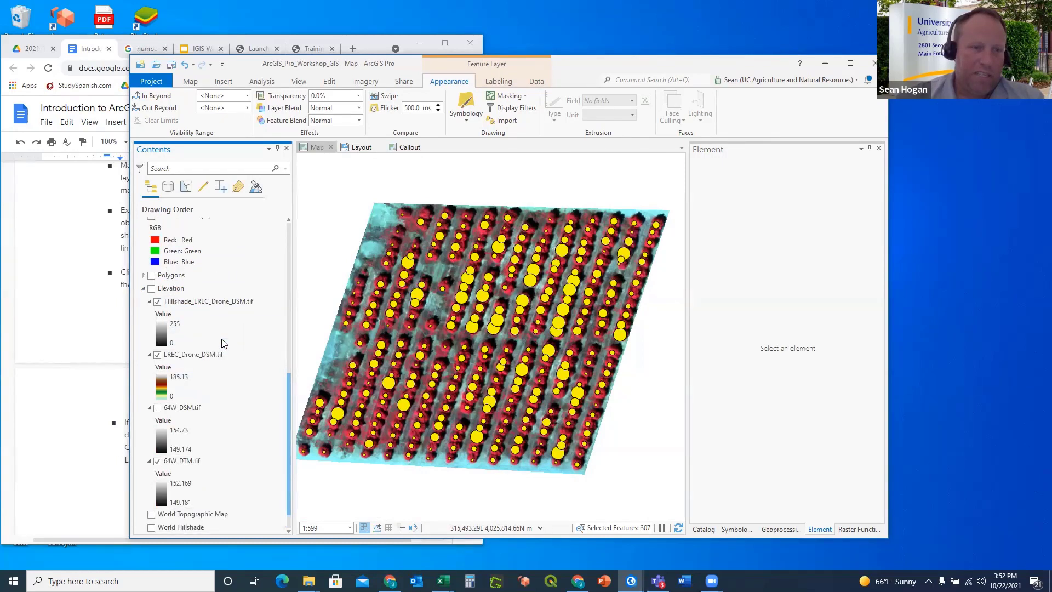
pyautogui.rightClick(199, 301)
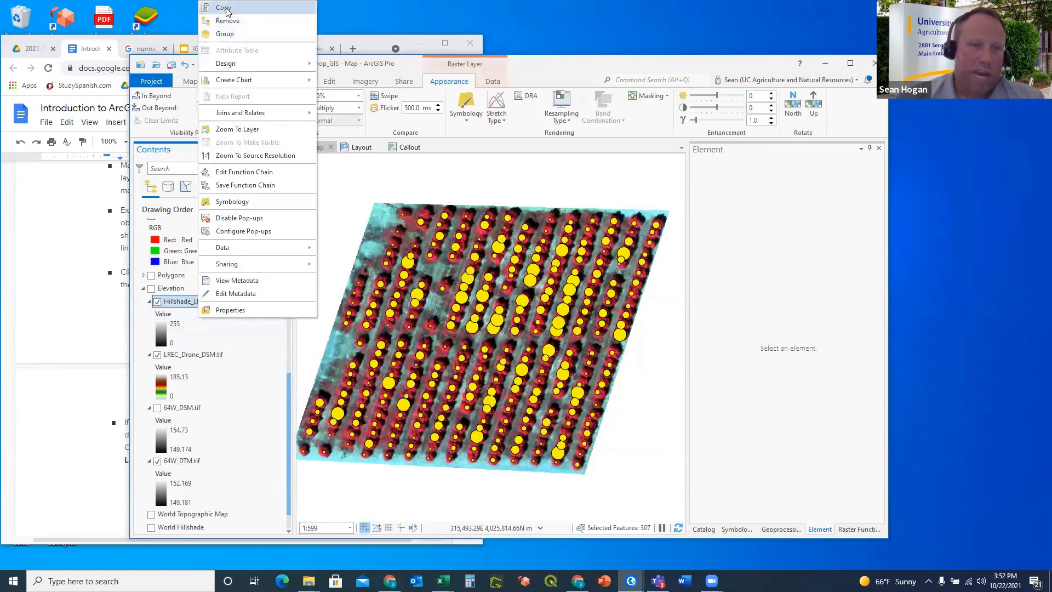
pyautogui.click(226, 12)
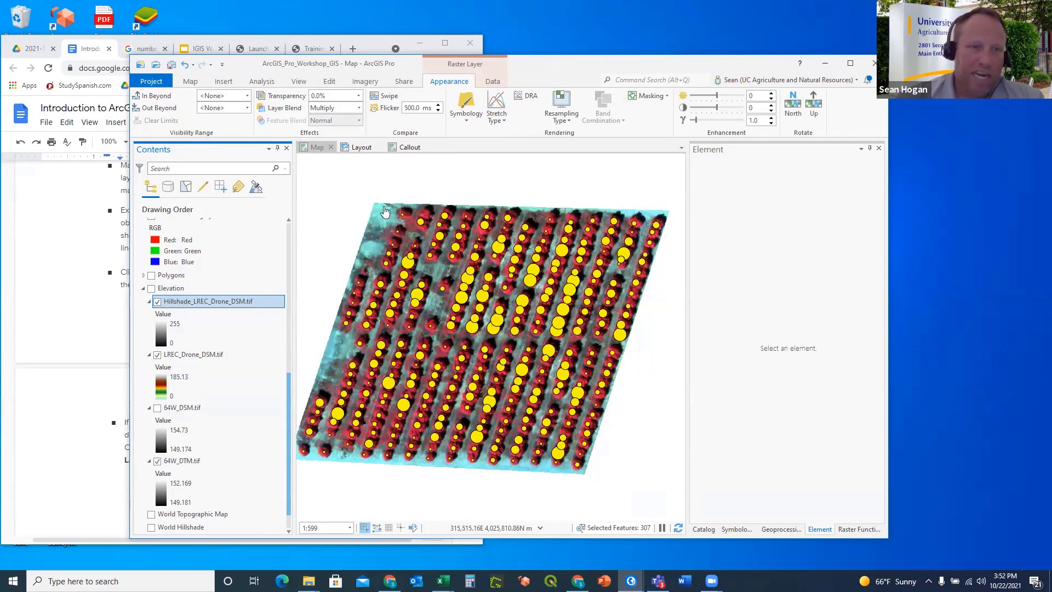
pyautogui.click(408, 148)
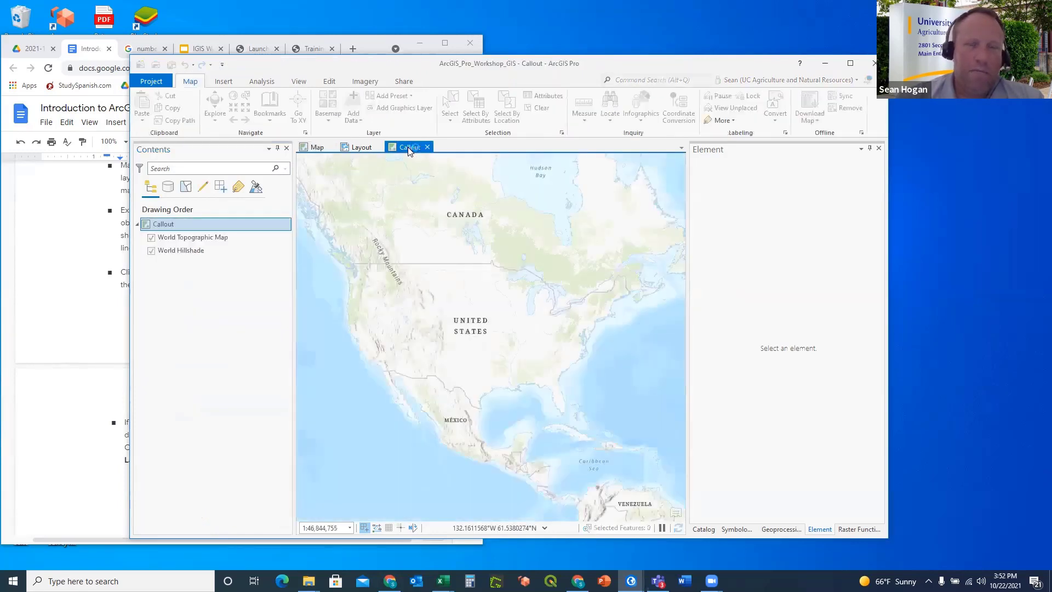
pyautogui.rightClick(161, 226)
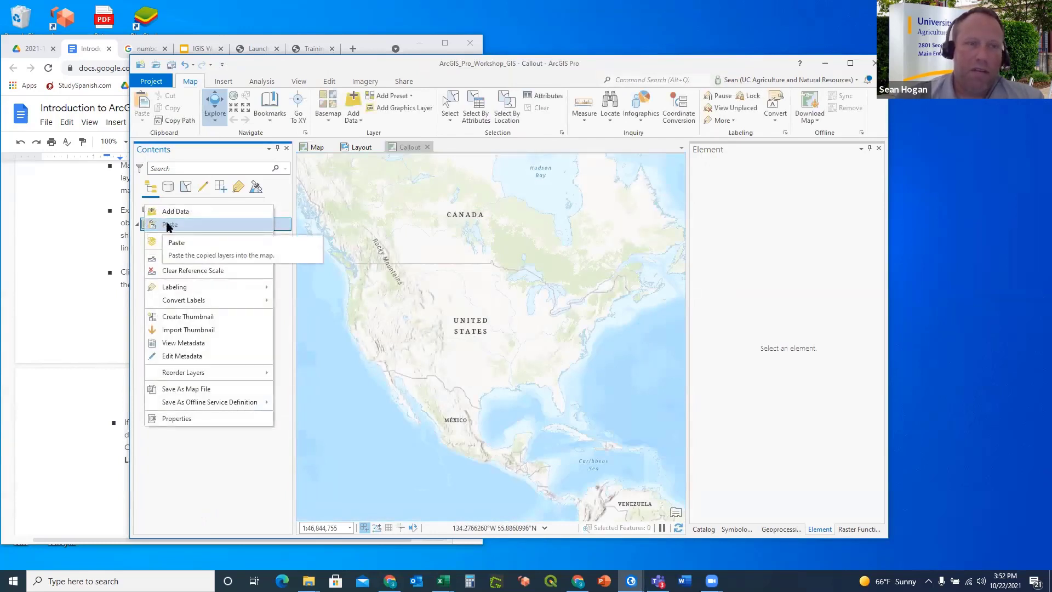
pyautogui.click(172, 225)
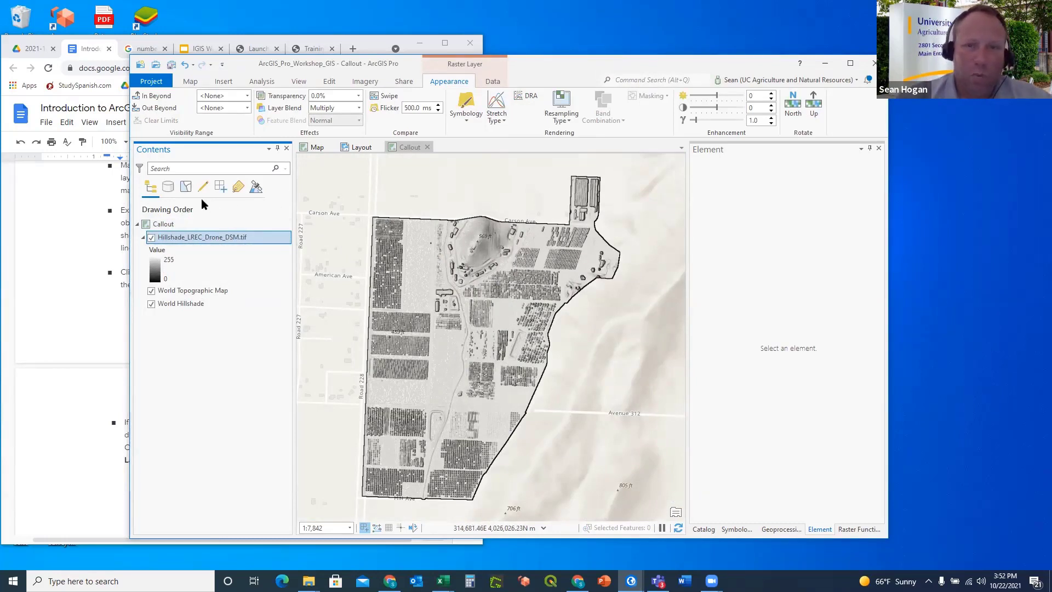
# Copy the 64W_Field layer from the Polygons group of the original map.
pyautogui.click(316, 147)
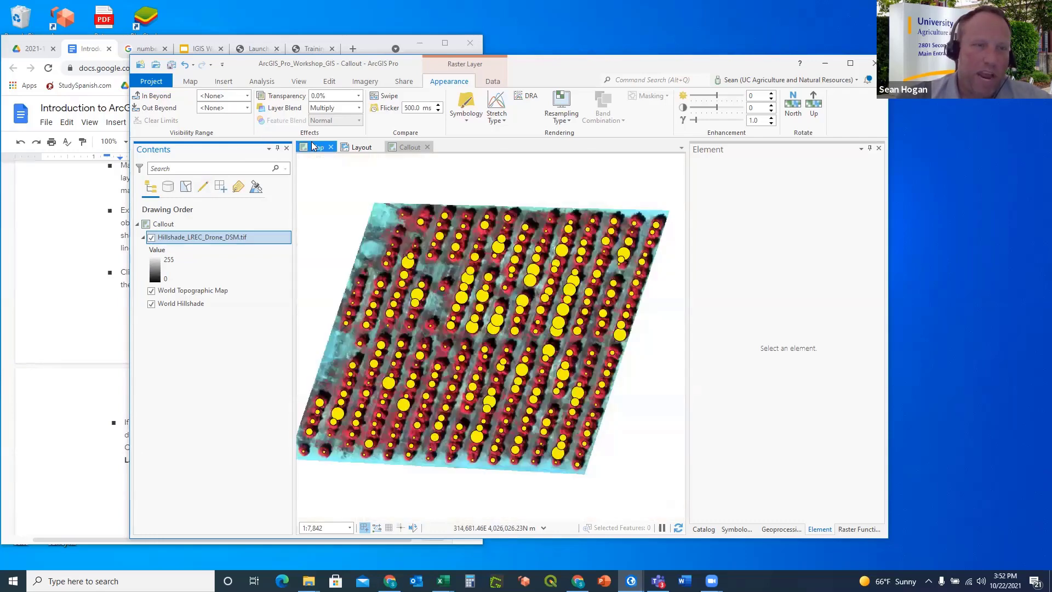
pyautogui.scroll(-1, 216, 260)
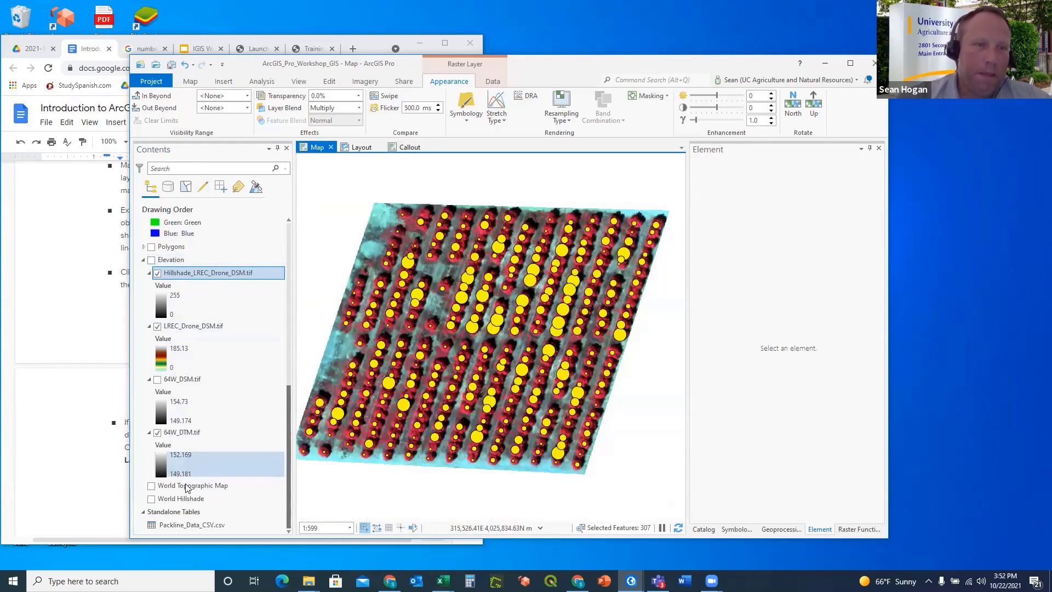
pyautogui.scroll(4, 208, 318)
pyautogui.scroll(8, 208, 316)
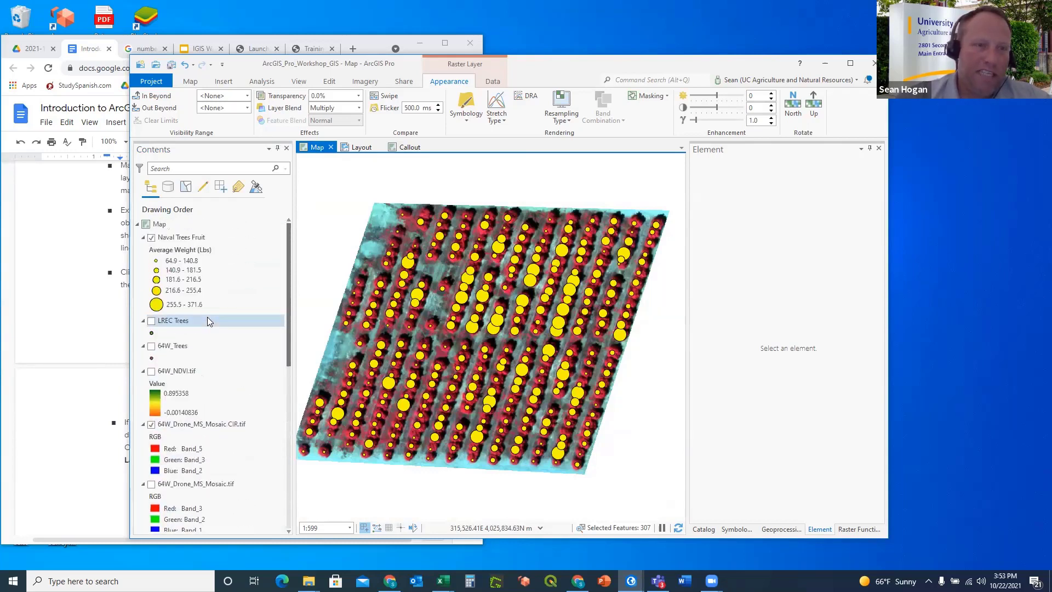
pyautogui.scroll(-7, 207, 321)
pyautogui.scroll(-1, 208, 321)
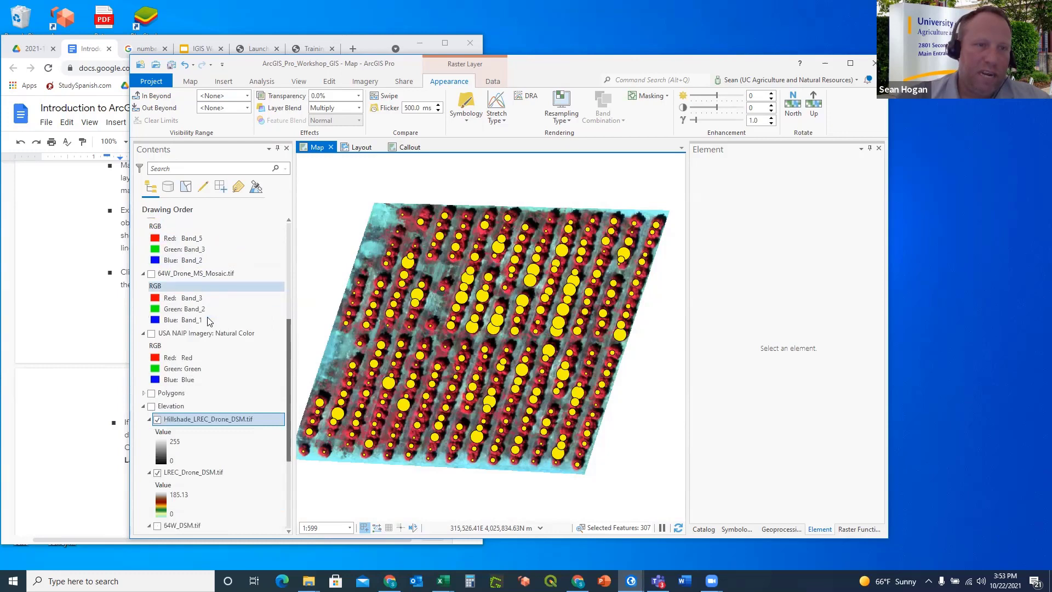
pyautogui.click(144, 393)
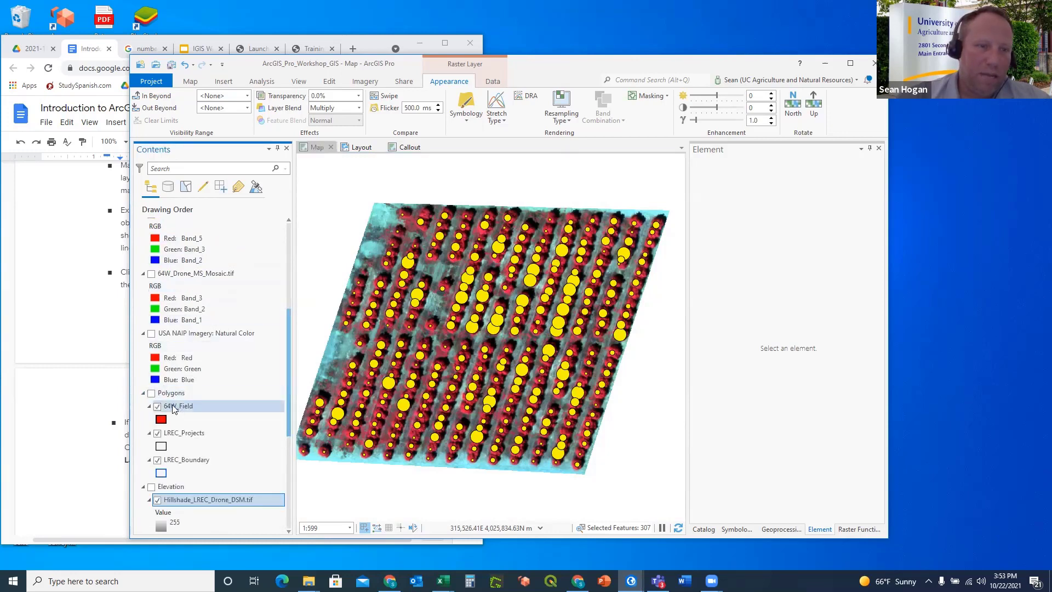
pyautogui.rightClick(173, 409)
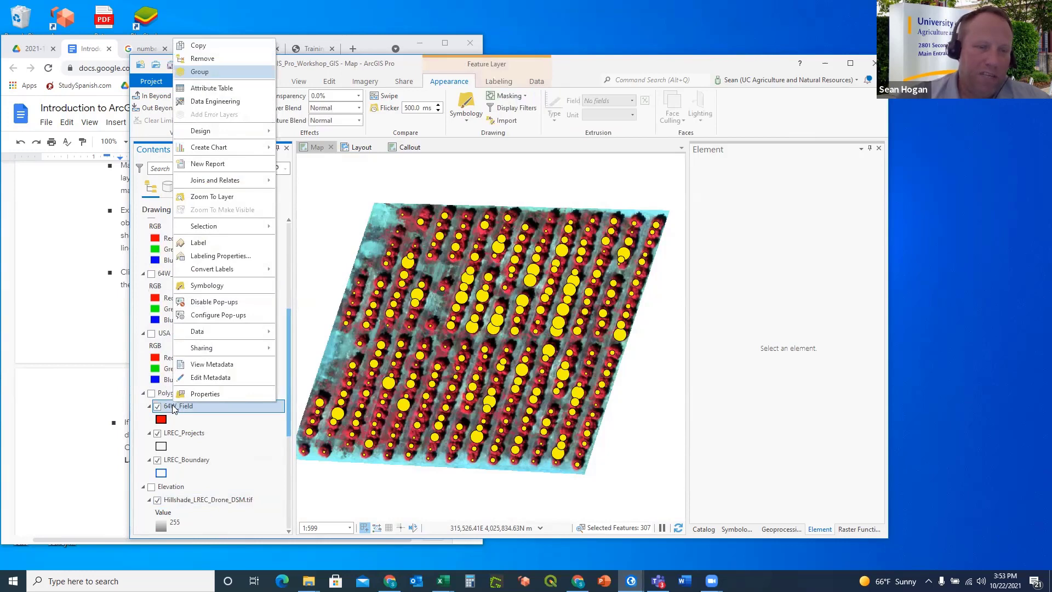
pyautogui.click(202, 50)
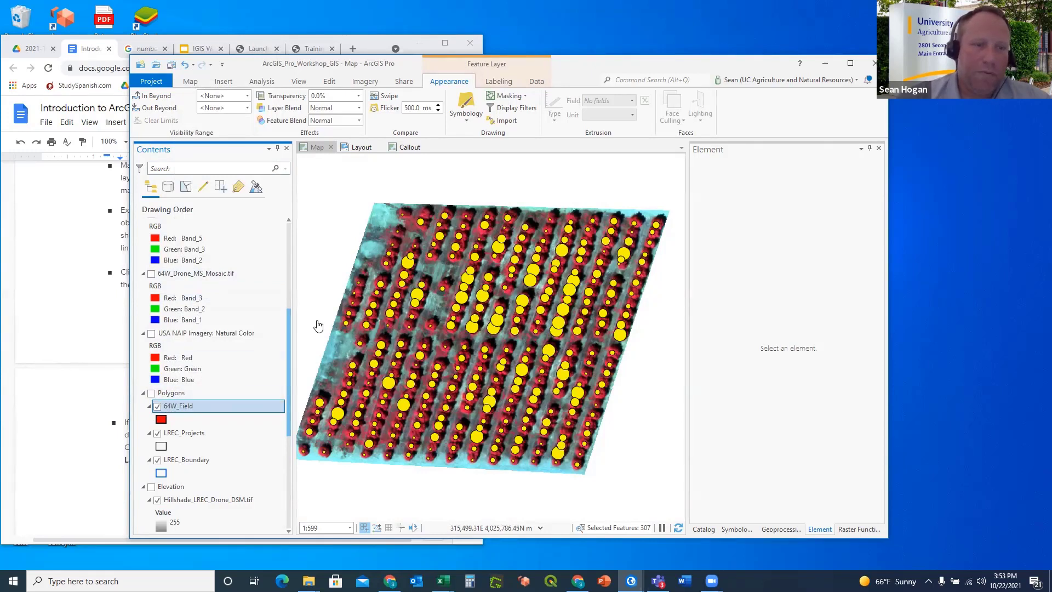
# Paste the 64W_Field layer into the Callout map and turn off its World Topographic Map and World Hillshade layers.
pyautogui.click(407, 146)
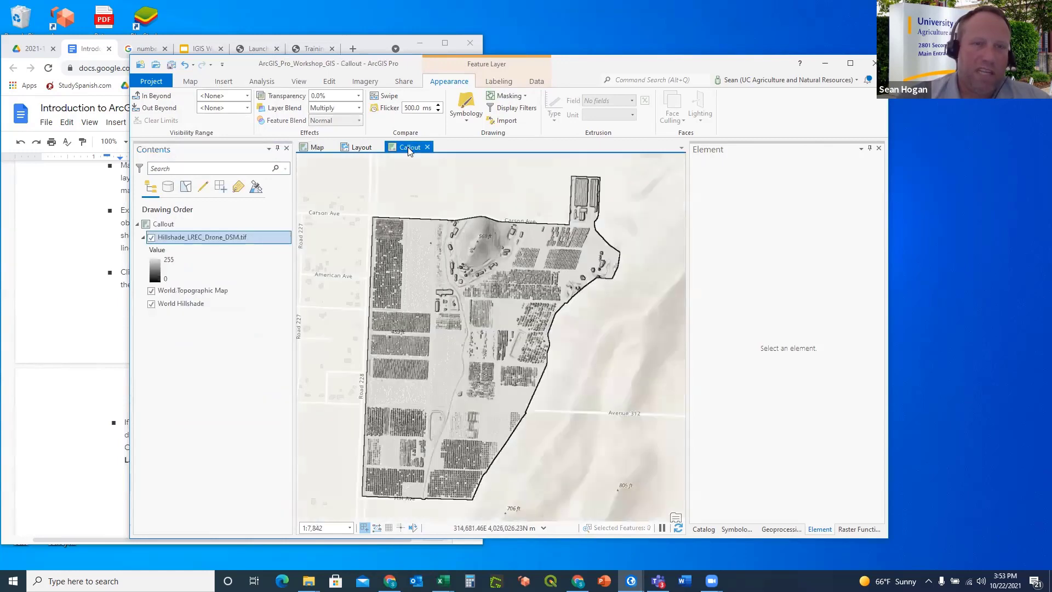
pyautogui.rightClick(170, 225)
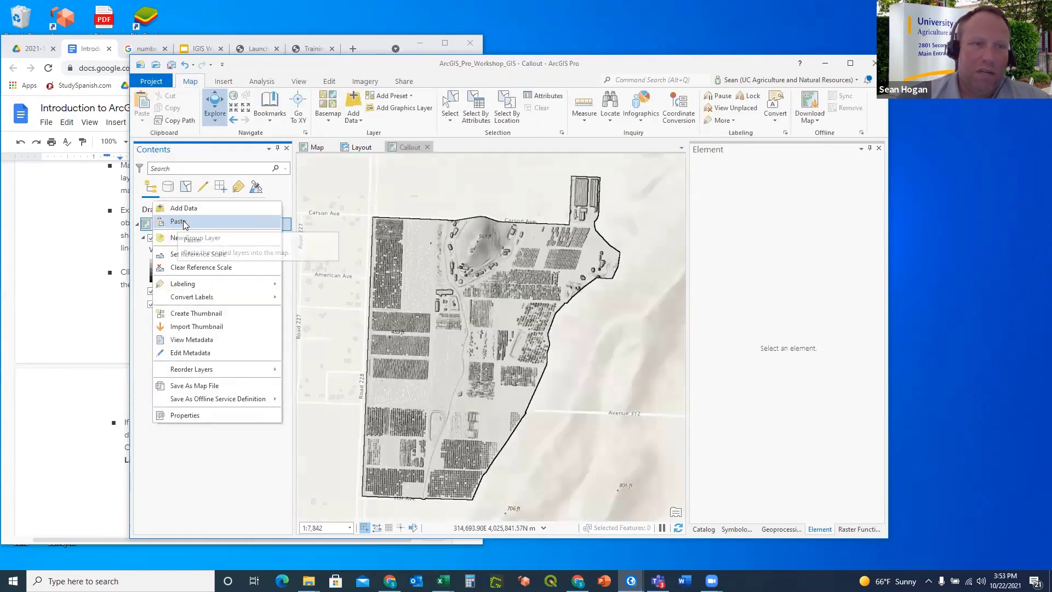
pyautogui.click(184, 223)
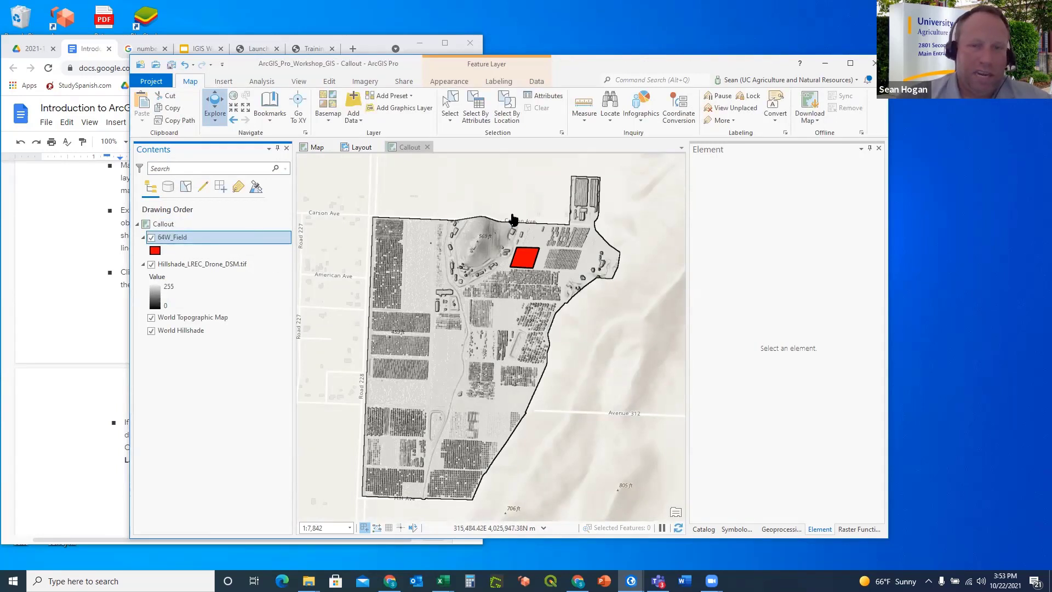
pyautogui.click(151, 317)
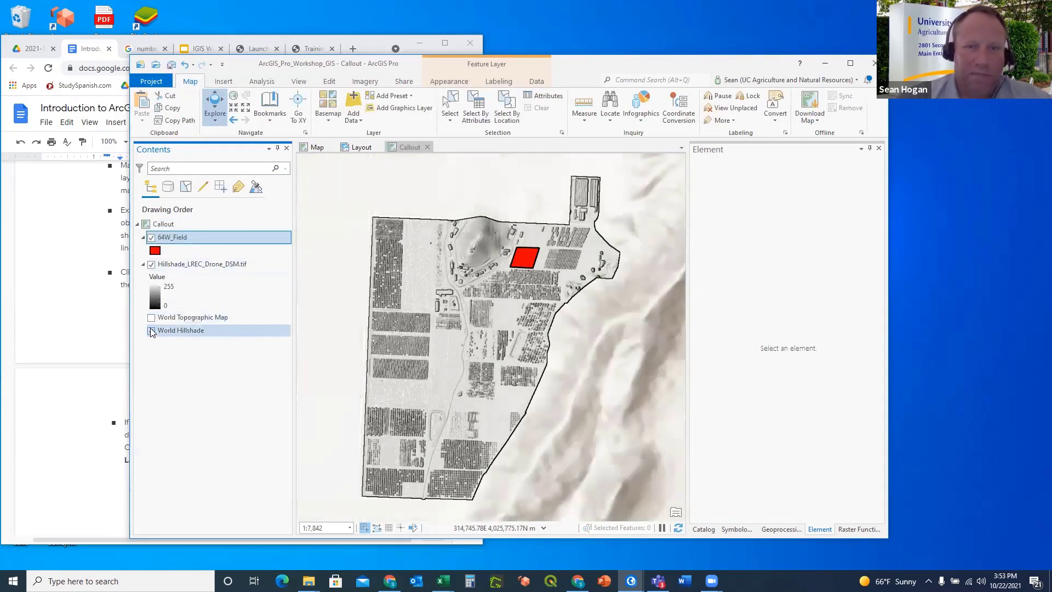
pyautogui.click(151, 331)
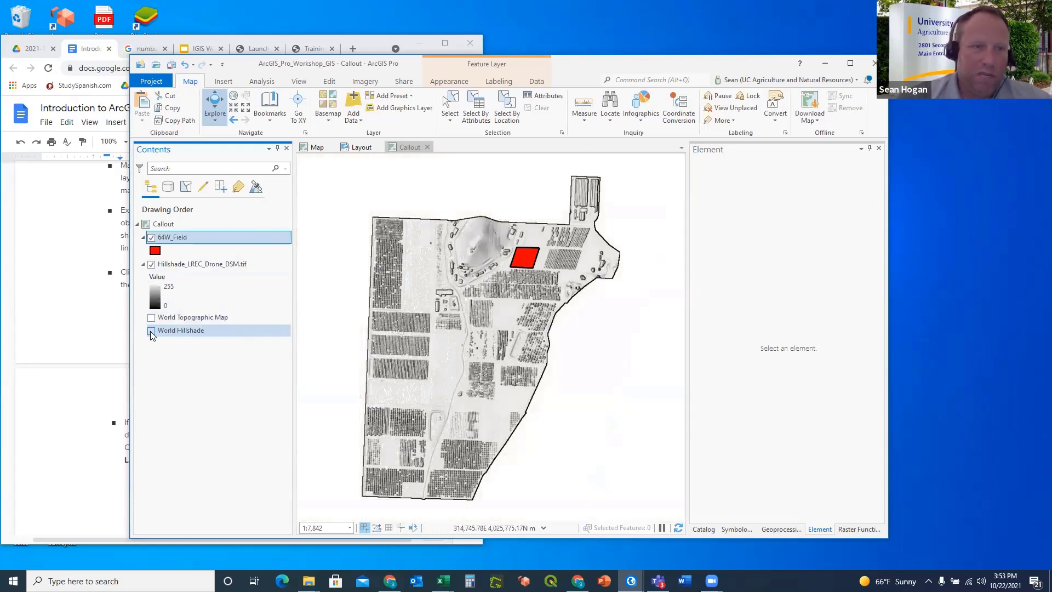
# Insert a rectangular map frame of the Callout map at its 1:7,842 extent on the layout, beside the field imagery and below the scale bar.
pyautogui.click(355, 148)
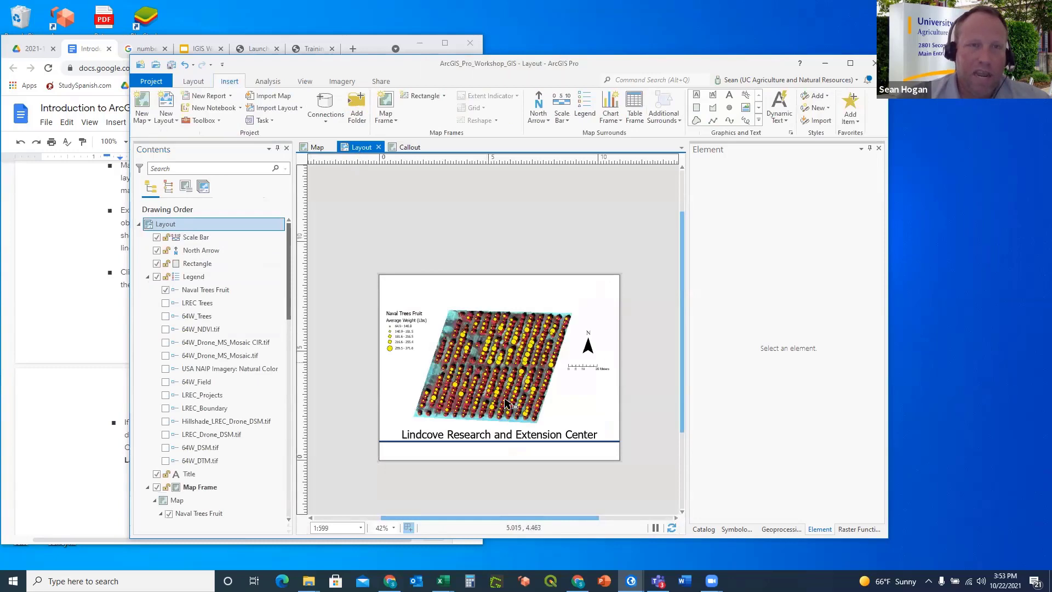
pyautogui.scroll(2, 517, 449)
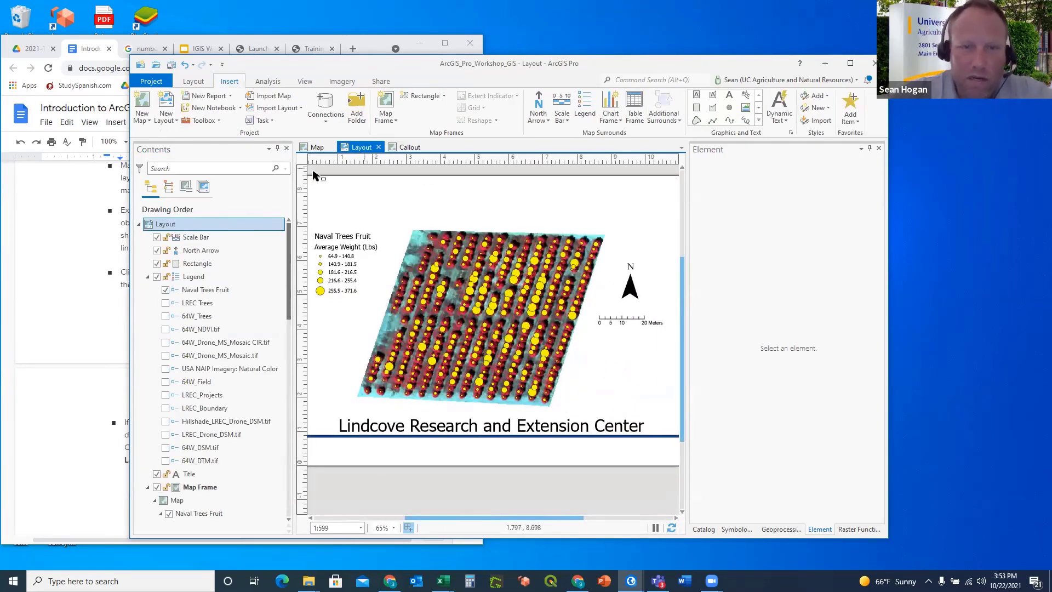
pyautogui.click(167, 225)
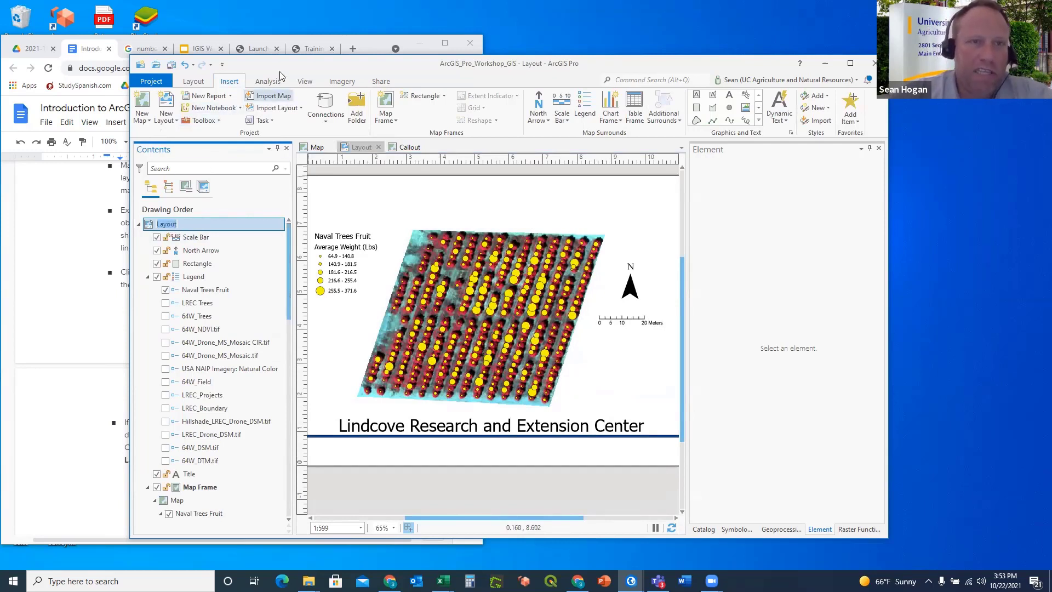
pyautogui.click(386, 106)
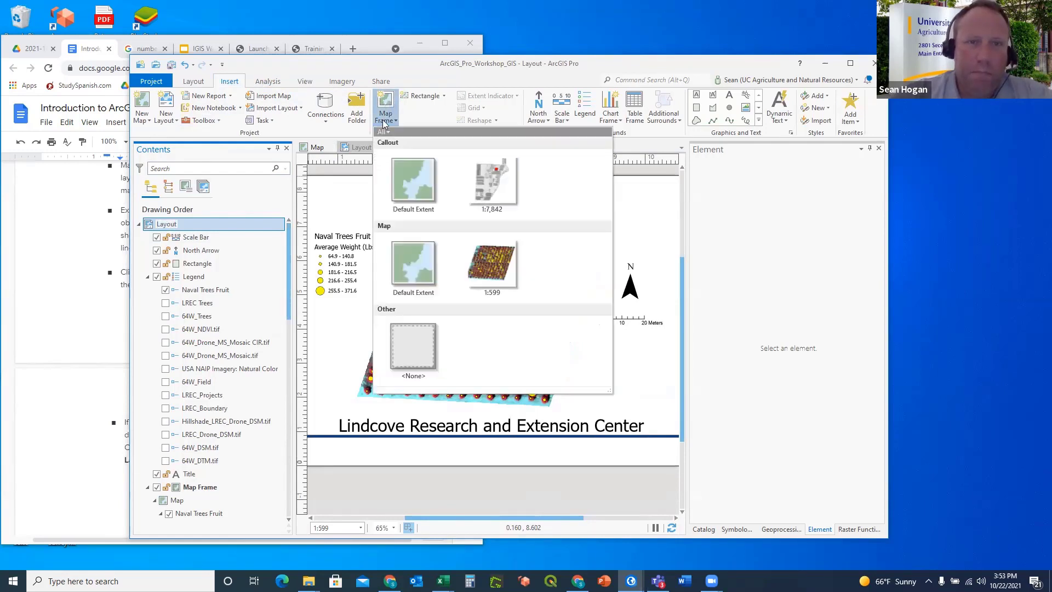
pyautogui.click(492, 181)
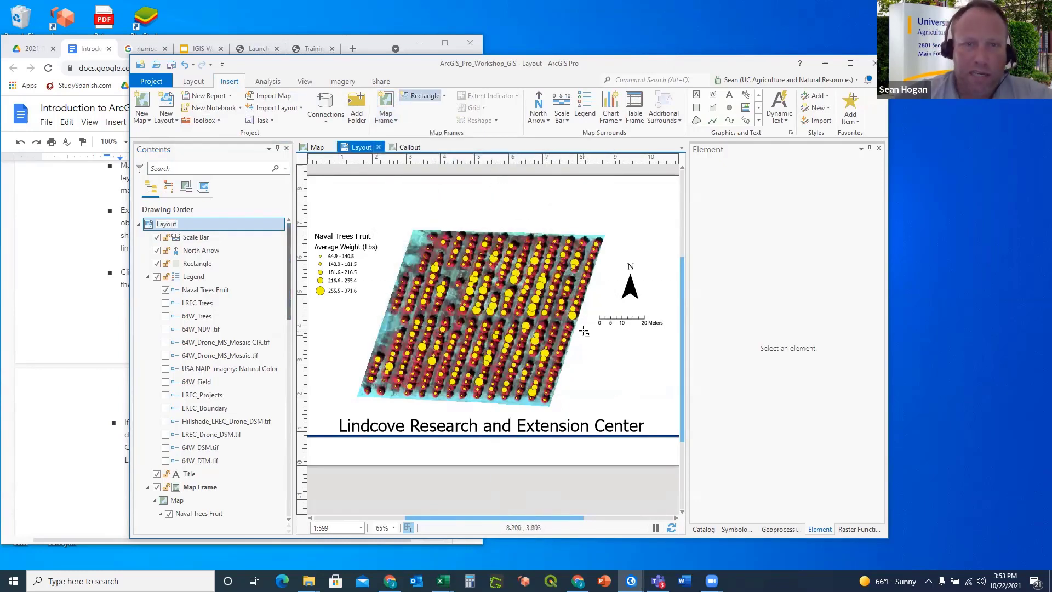
pyautogui.moveTo(583, 332); pyautogui.dragTo(671, 417)
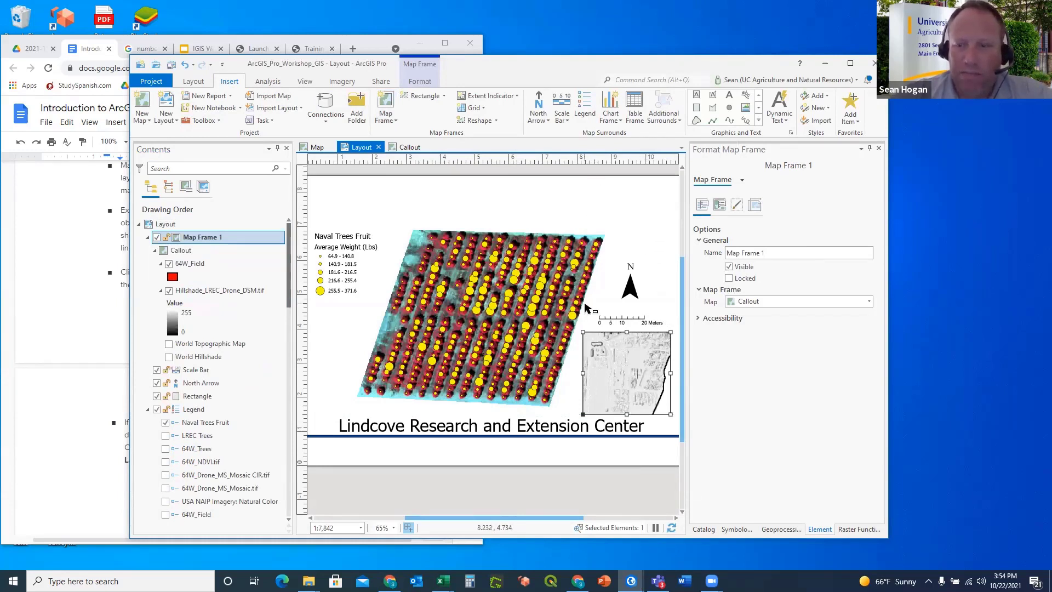
# Activate the Callout map frame on the layout, centre the research center's hillshade and field in it, and set its scale to 1:22,000.
pyautogui.rightClick(623, 371)
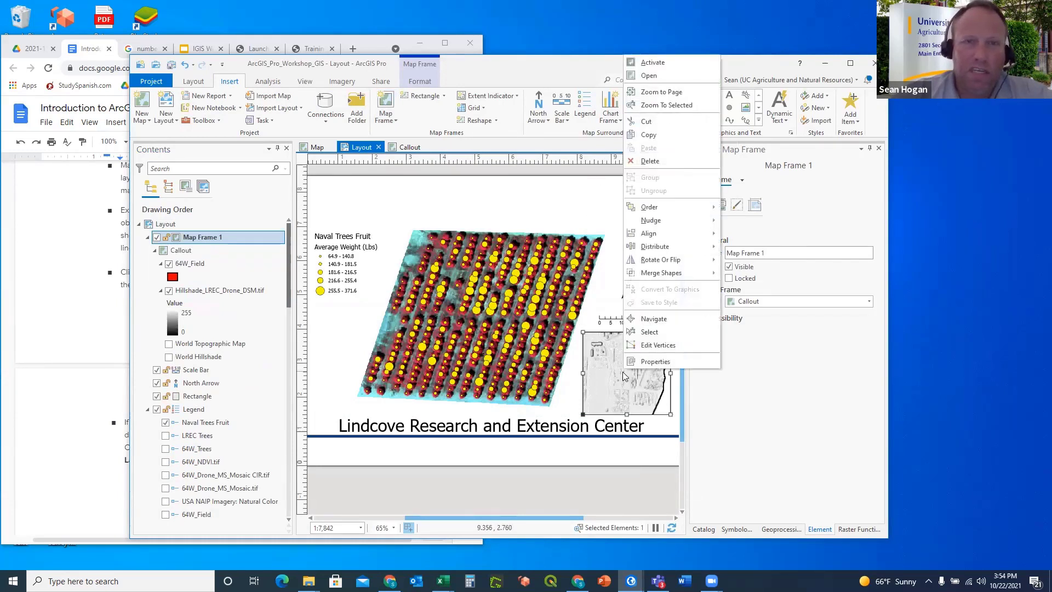
pyautogui.click(653, 63)
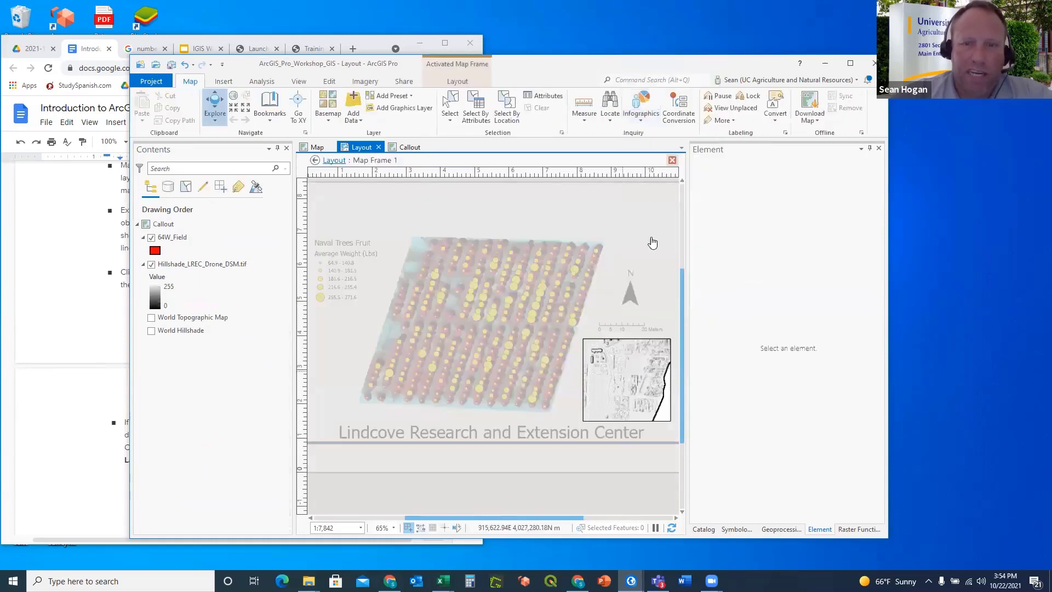
pyautogui.scroll(-3, 624, 383)
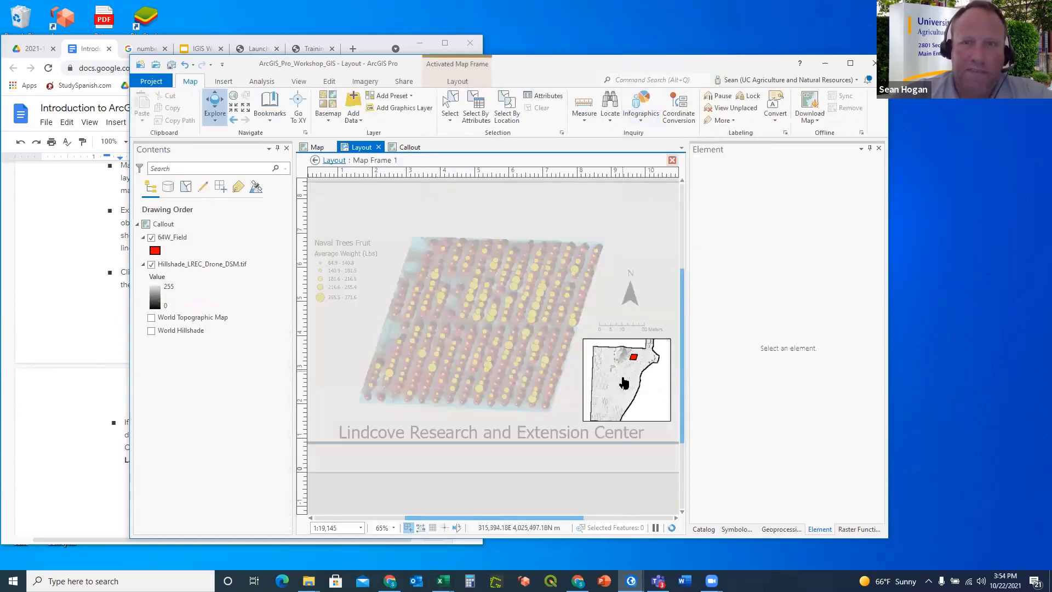
pyautogui.scroll(-2, 625, 382)
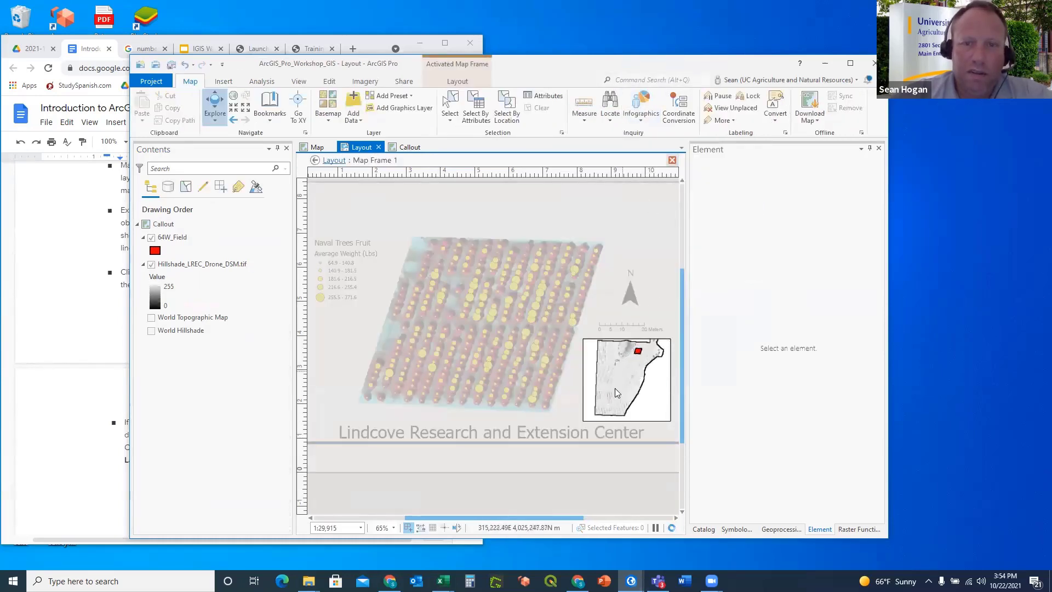
pyautogui.scroll(-1, 615, 388)
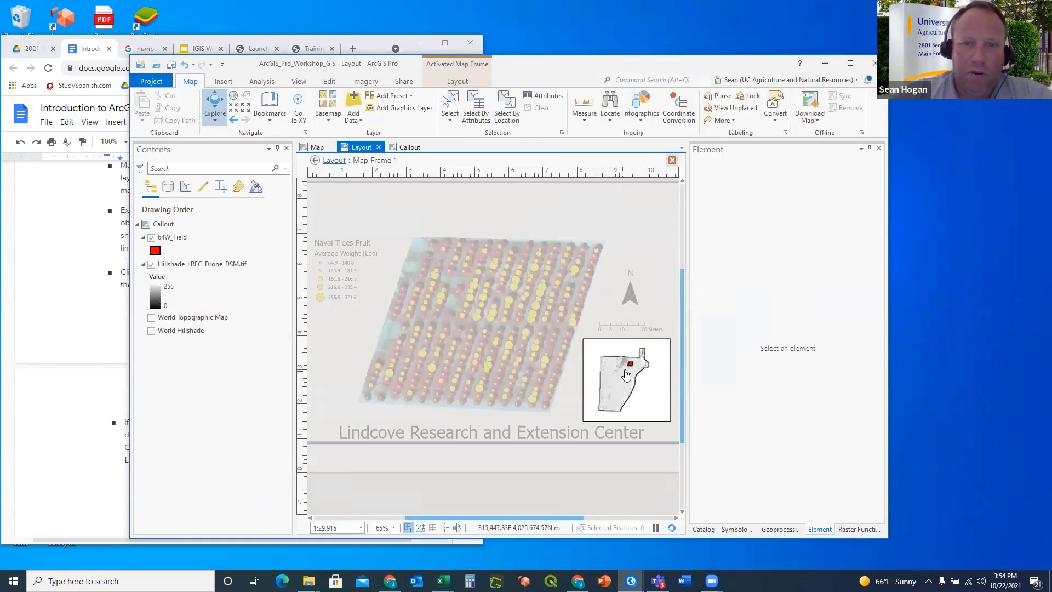
pyautogui.scroll(2, 626, 374)
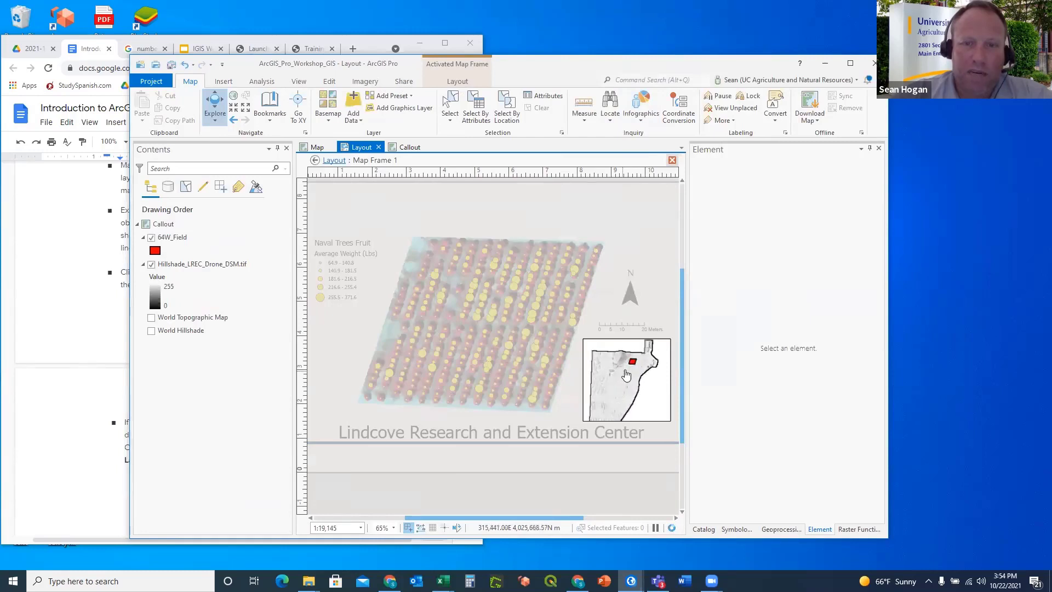
pyautogui.click(325, 529)
pyautogui.click(335, 528)
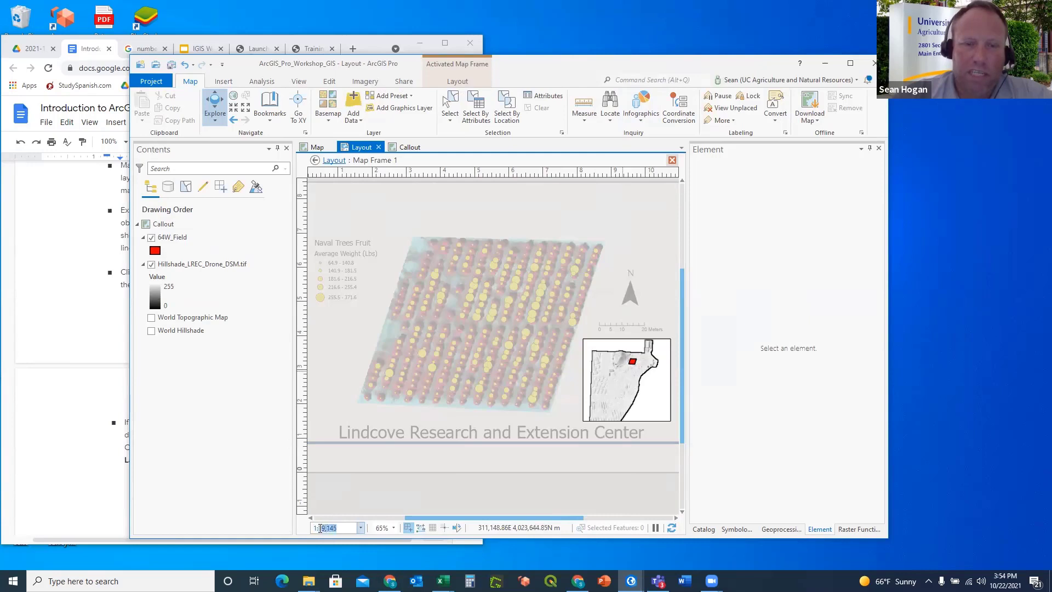
pyautogui.write('22000')
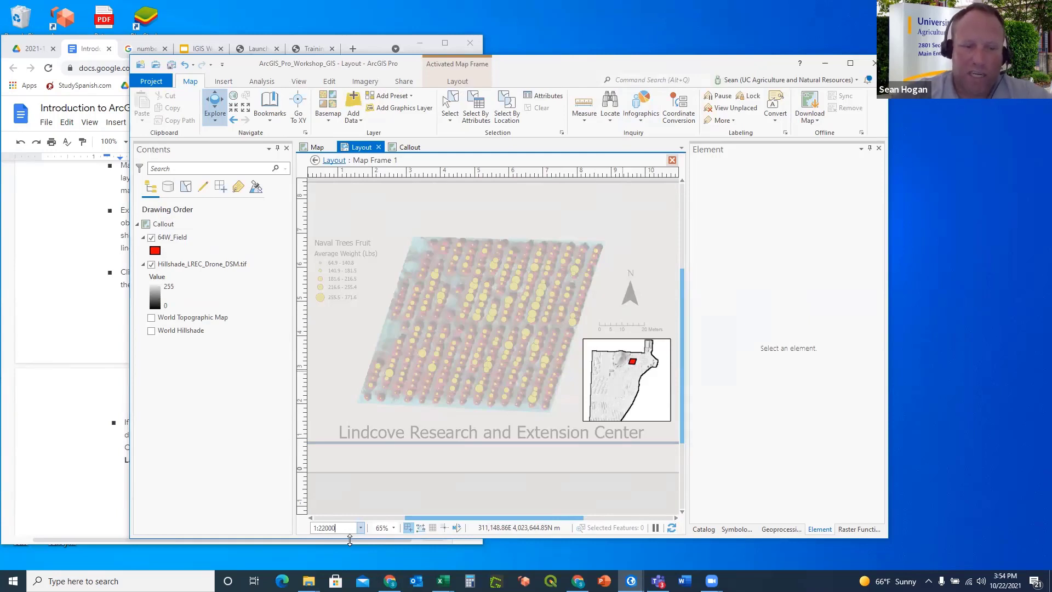
pyautogui.press('Return')
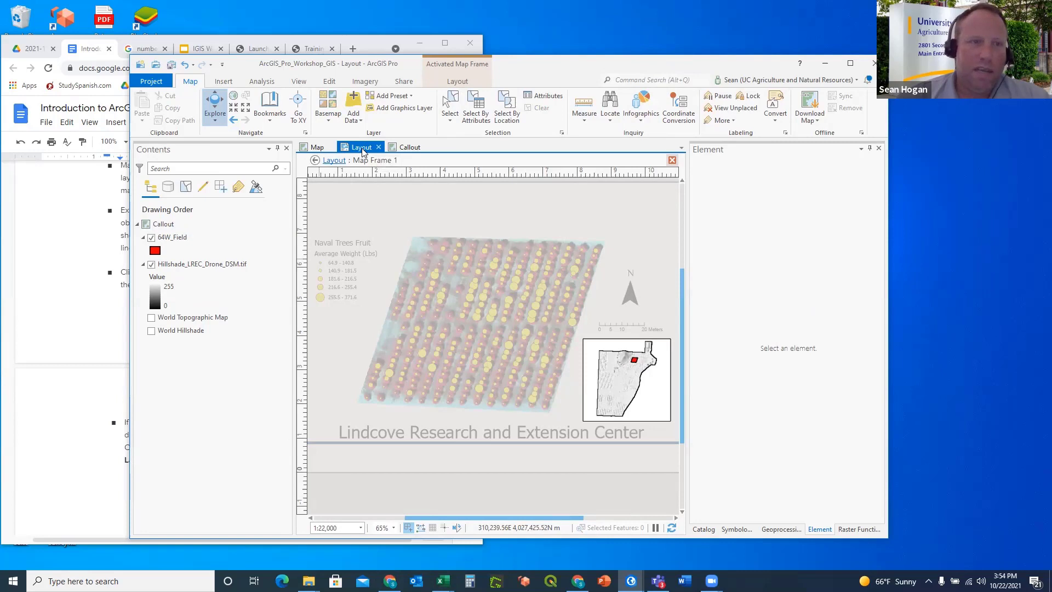
# Close the activation of the Callout map frame to return to editing the layout.
pyautogui.click(170, 224)
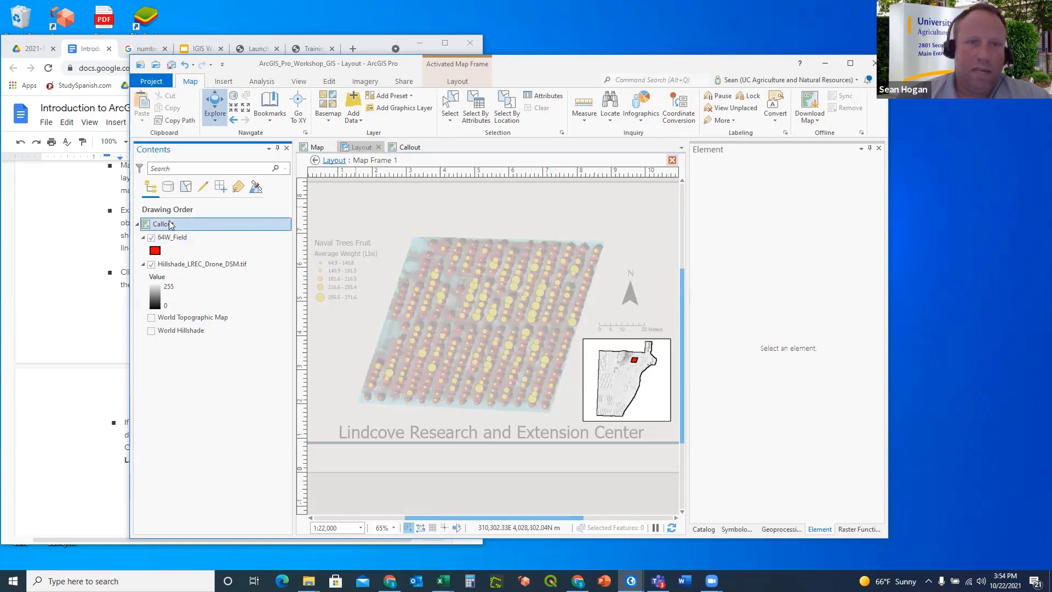
pyautogui.click(359, 146)
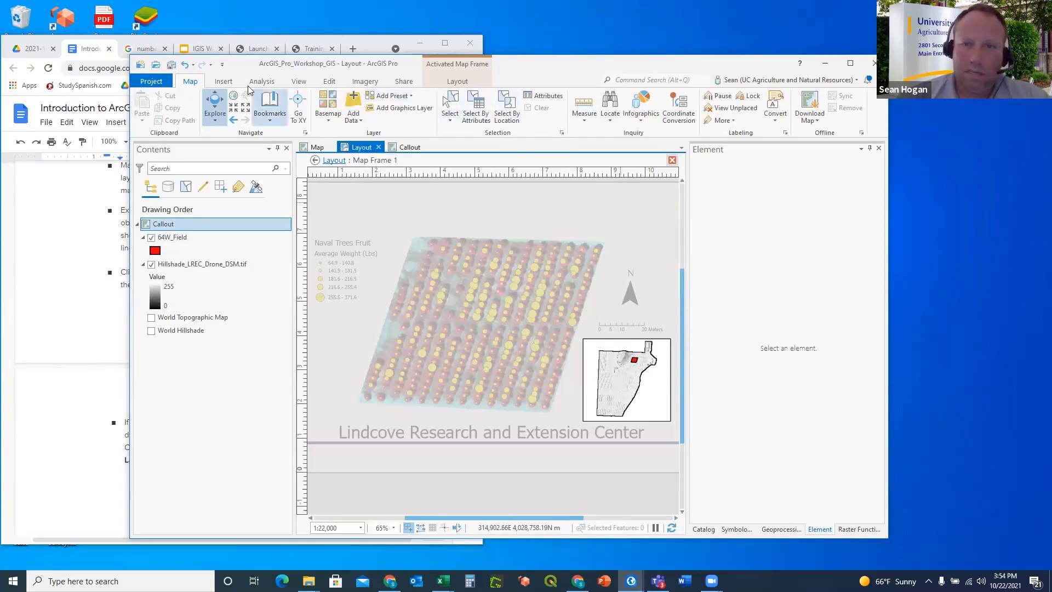
pyautogui.click(458, 84)
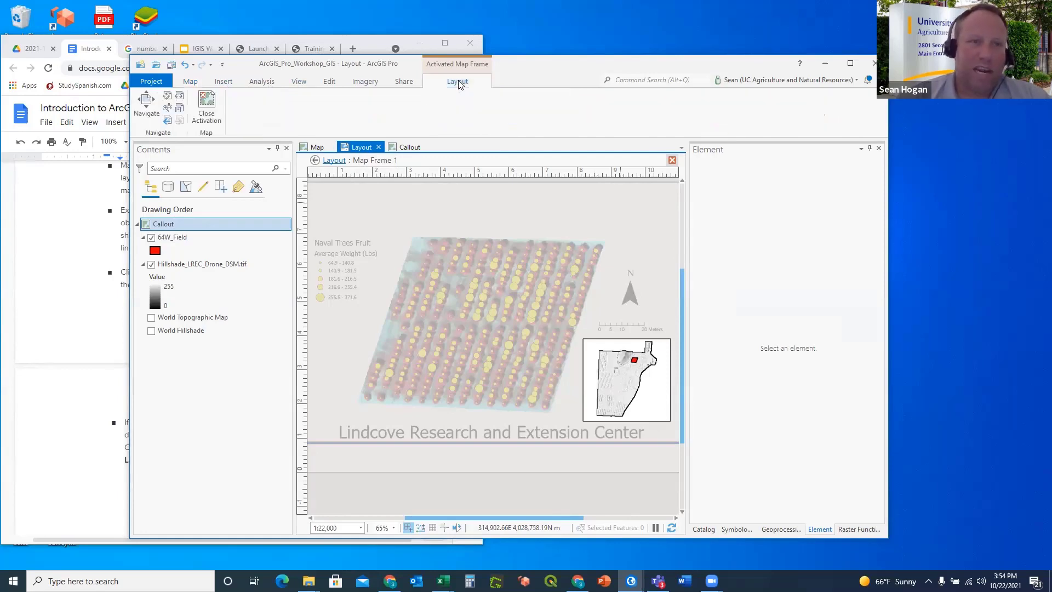
pyautogui.click(214, 101)
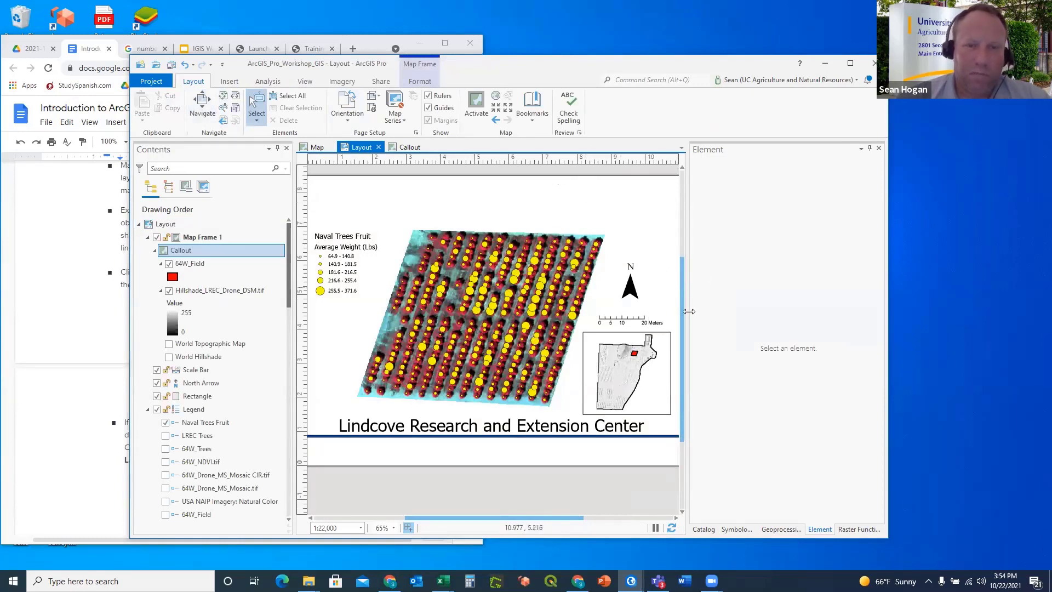
pyautogui.rightClick(186, 251)
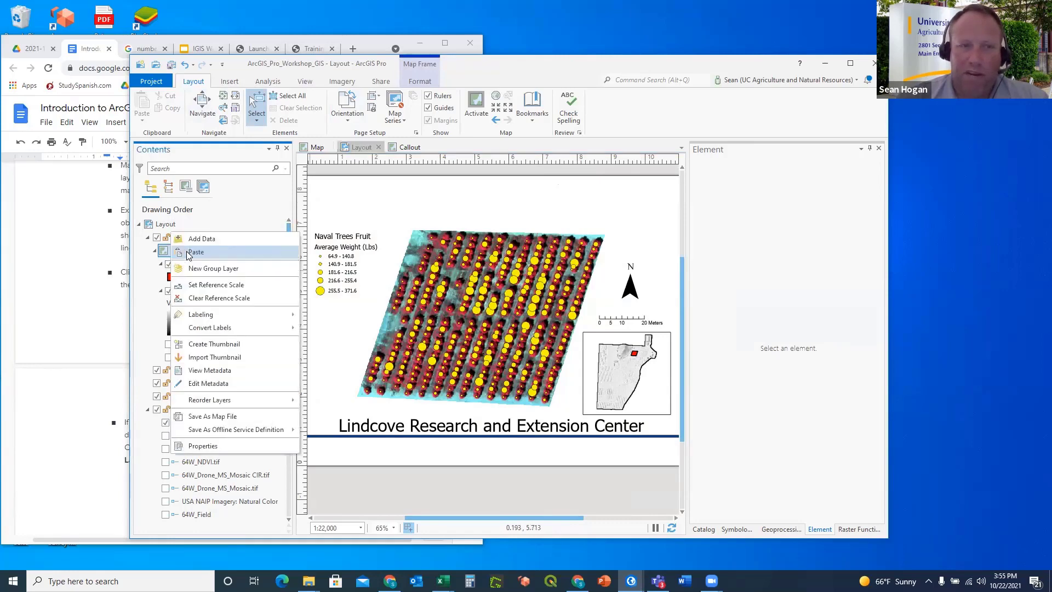
pyautogui.click(209, 446)
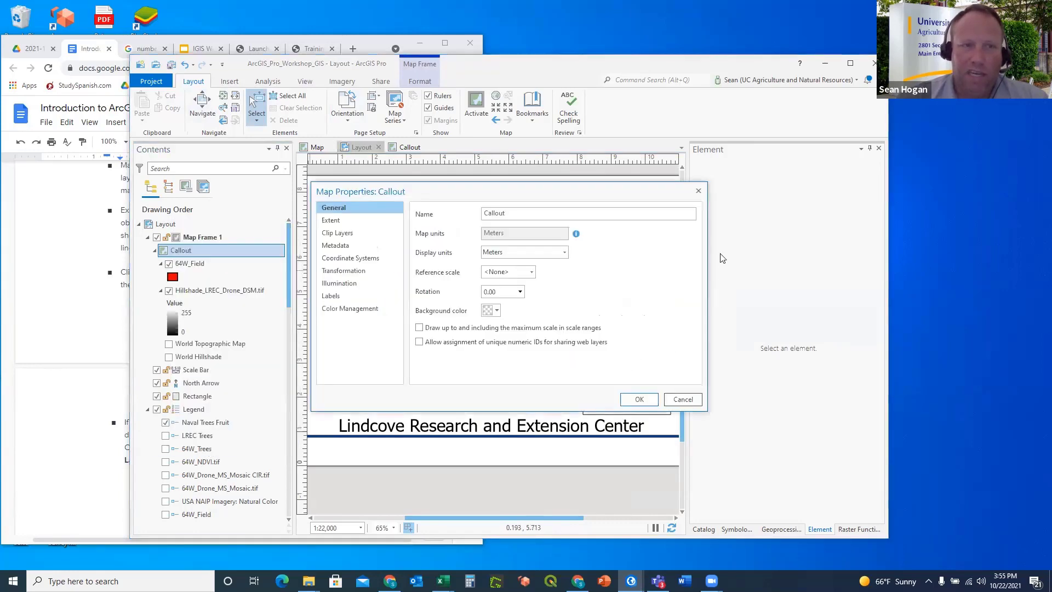
pyautogui.click(698, 190)
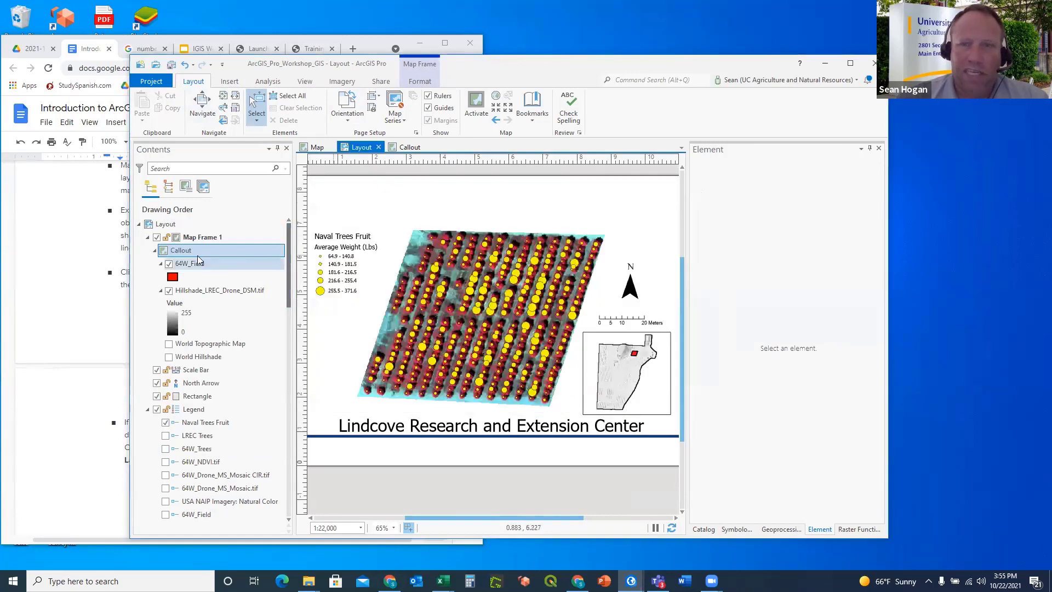
# Set the border width of the Callout map's frame to 0 pt and deselect the frame.
pyautogui.doubleClick(199, 238)
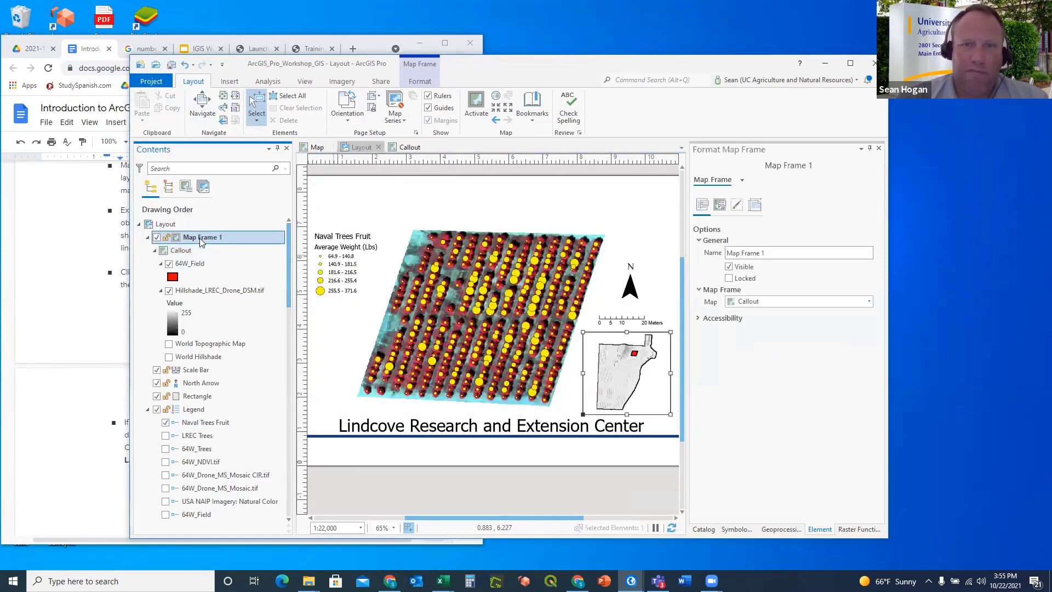
pyautogui.click(737, 204)
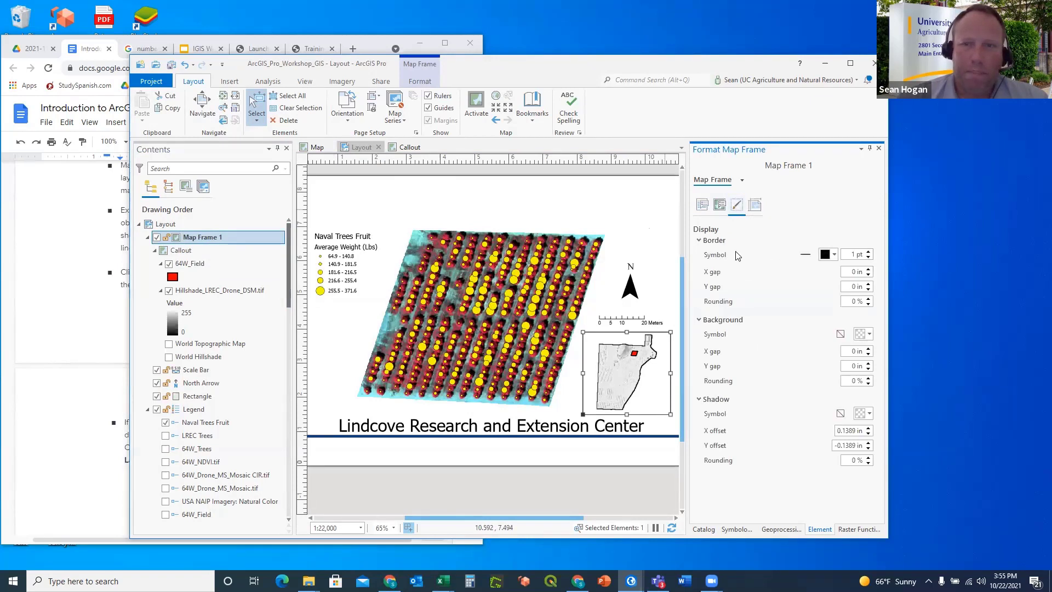
pyautogui.click(869, 257)
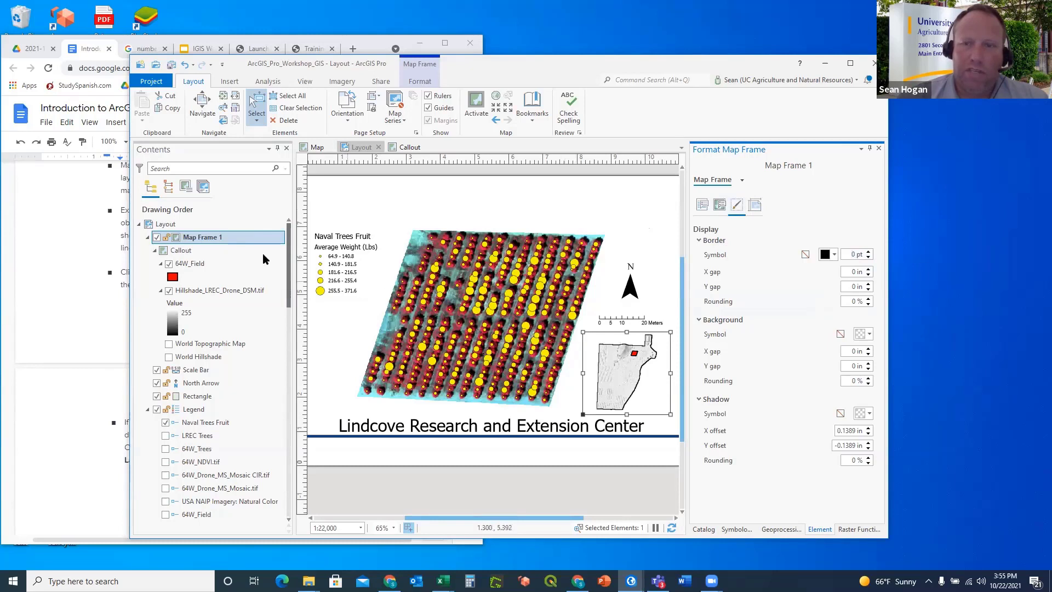
pyautogui.click(174, 224)
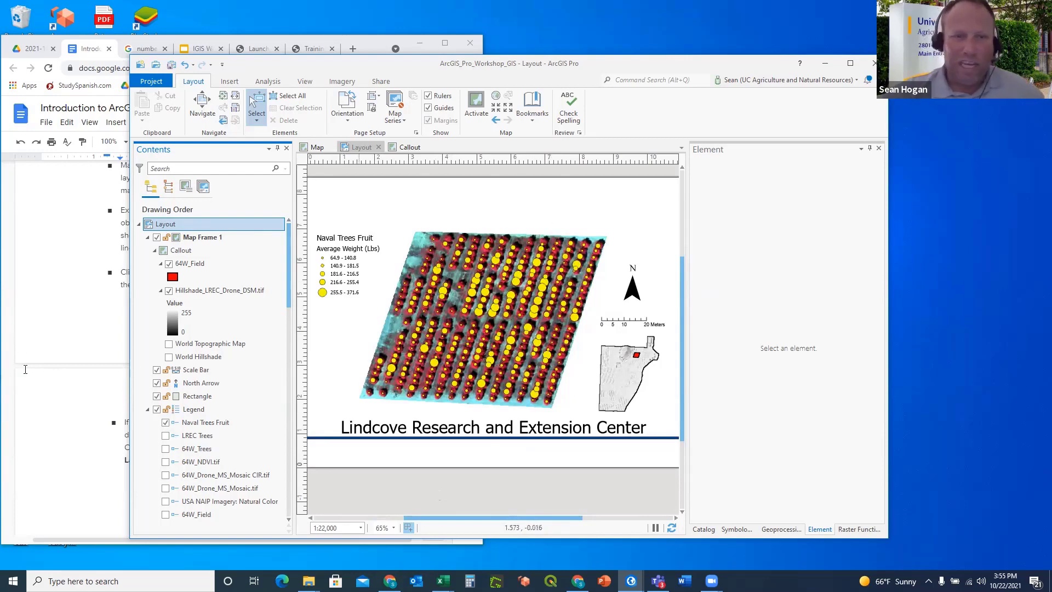
# Switch to the Introduction to ArcGIS Pro document in Google Docs and go to the example layout under step 22.10.
pyautogui.click(68, 312)
pyautogui.scroll(-15, 369, 344)
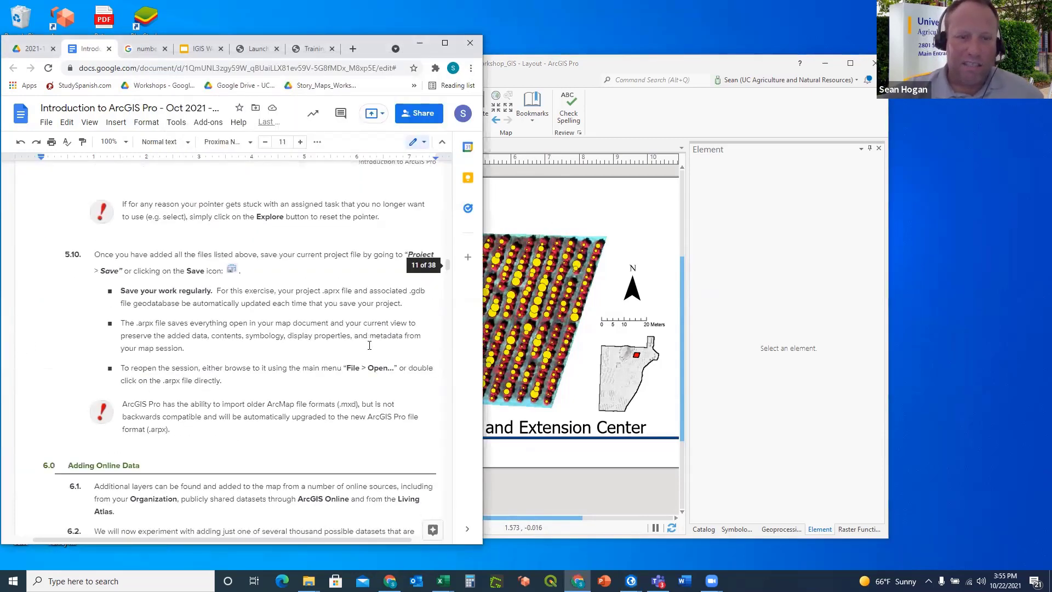
pyautogui.scroll(-15, 369, 344)
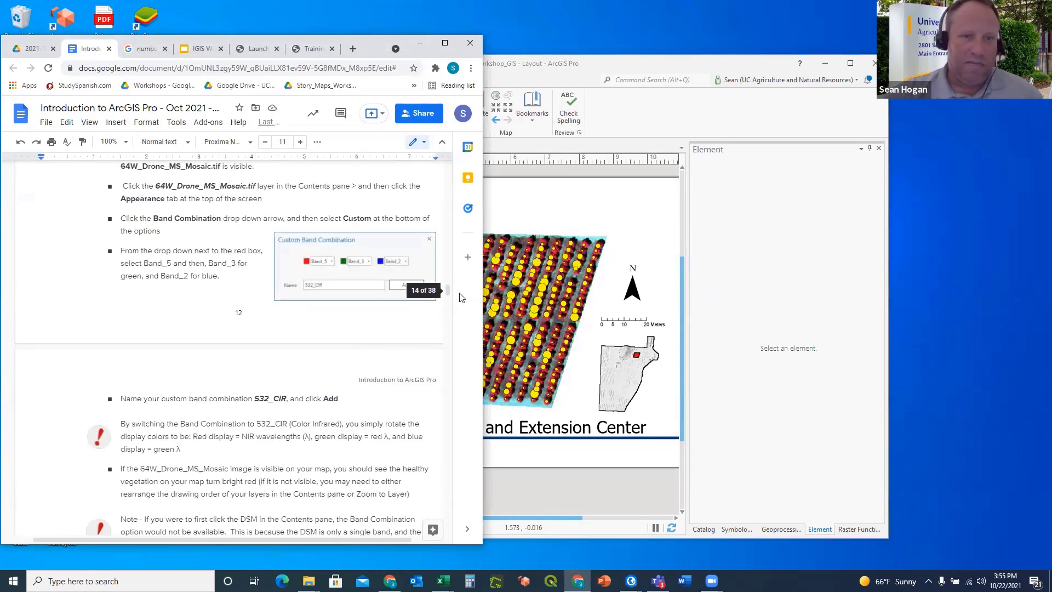
pyautogui.moveTo(447, 292); pyautogui.dragTo(445, 508)
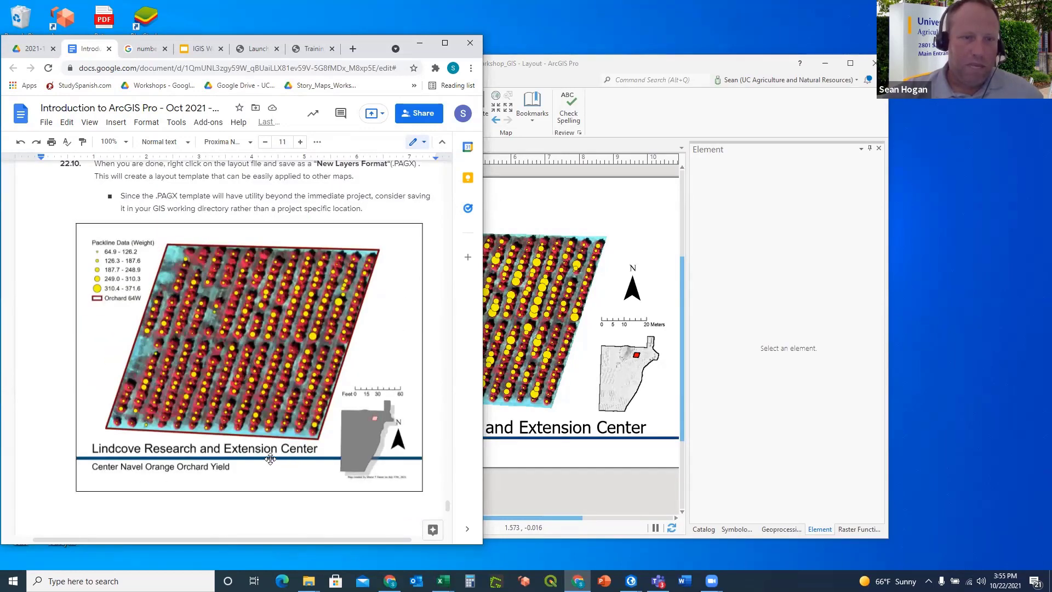